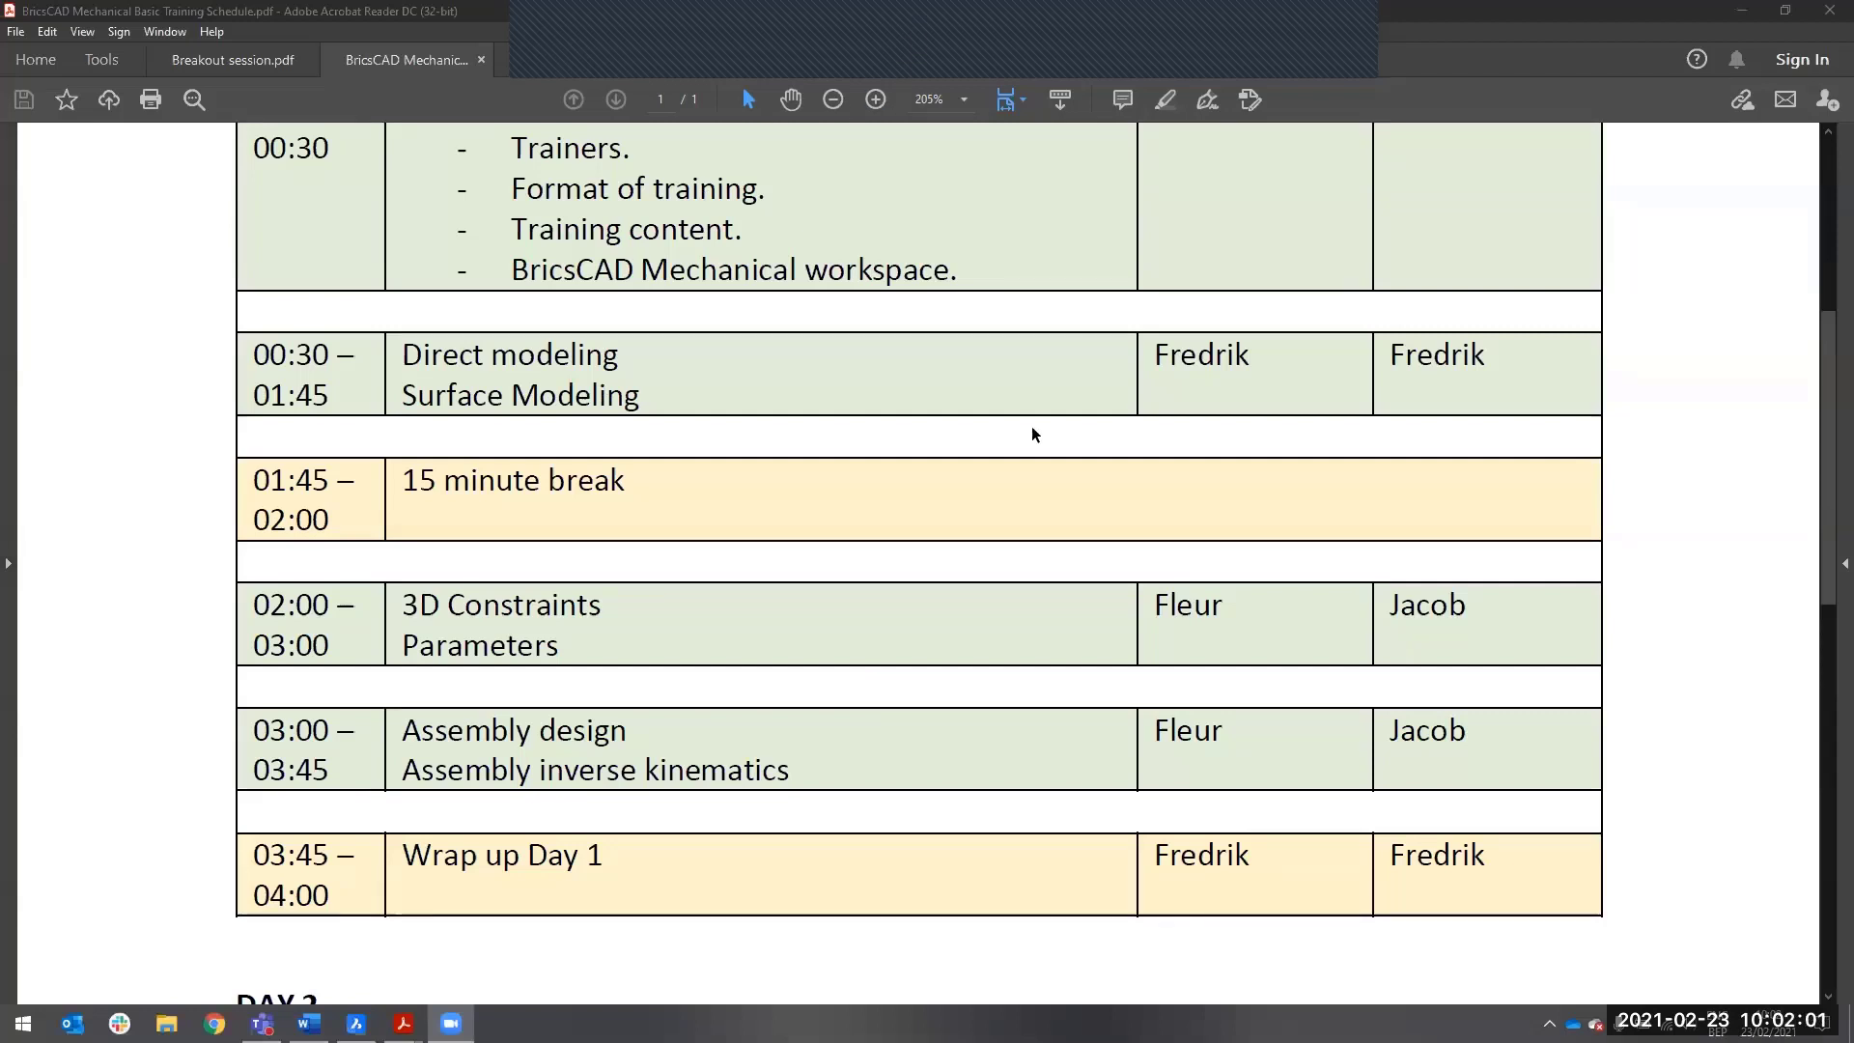
- Review the Day 1 schedule rows for the 15 minute break and the 3D Constraints session, including its trainer
scroll(1052, 902, up, 1)
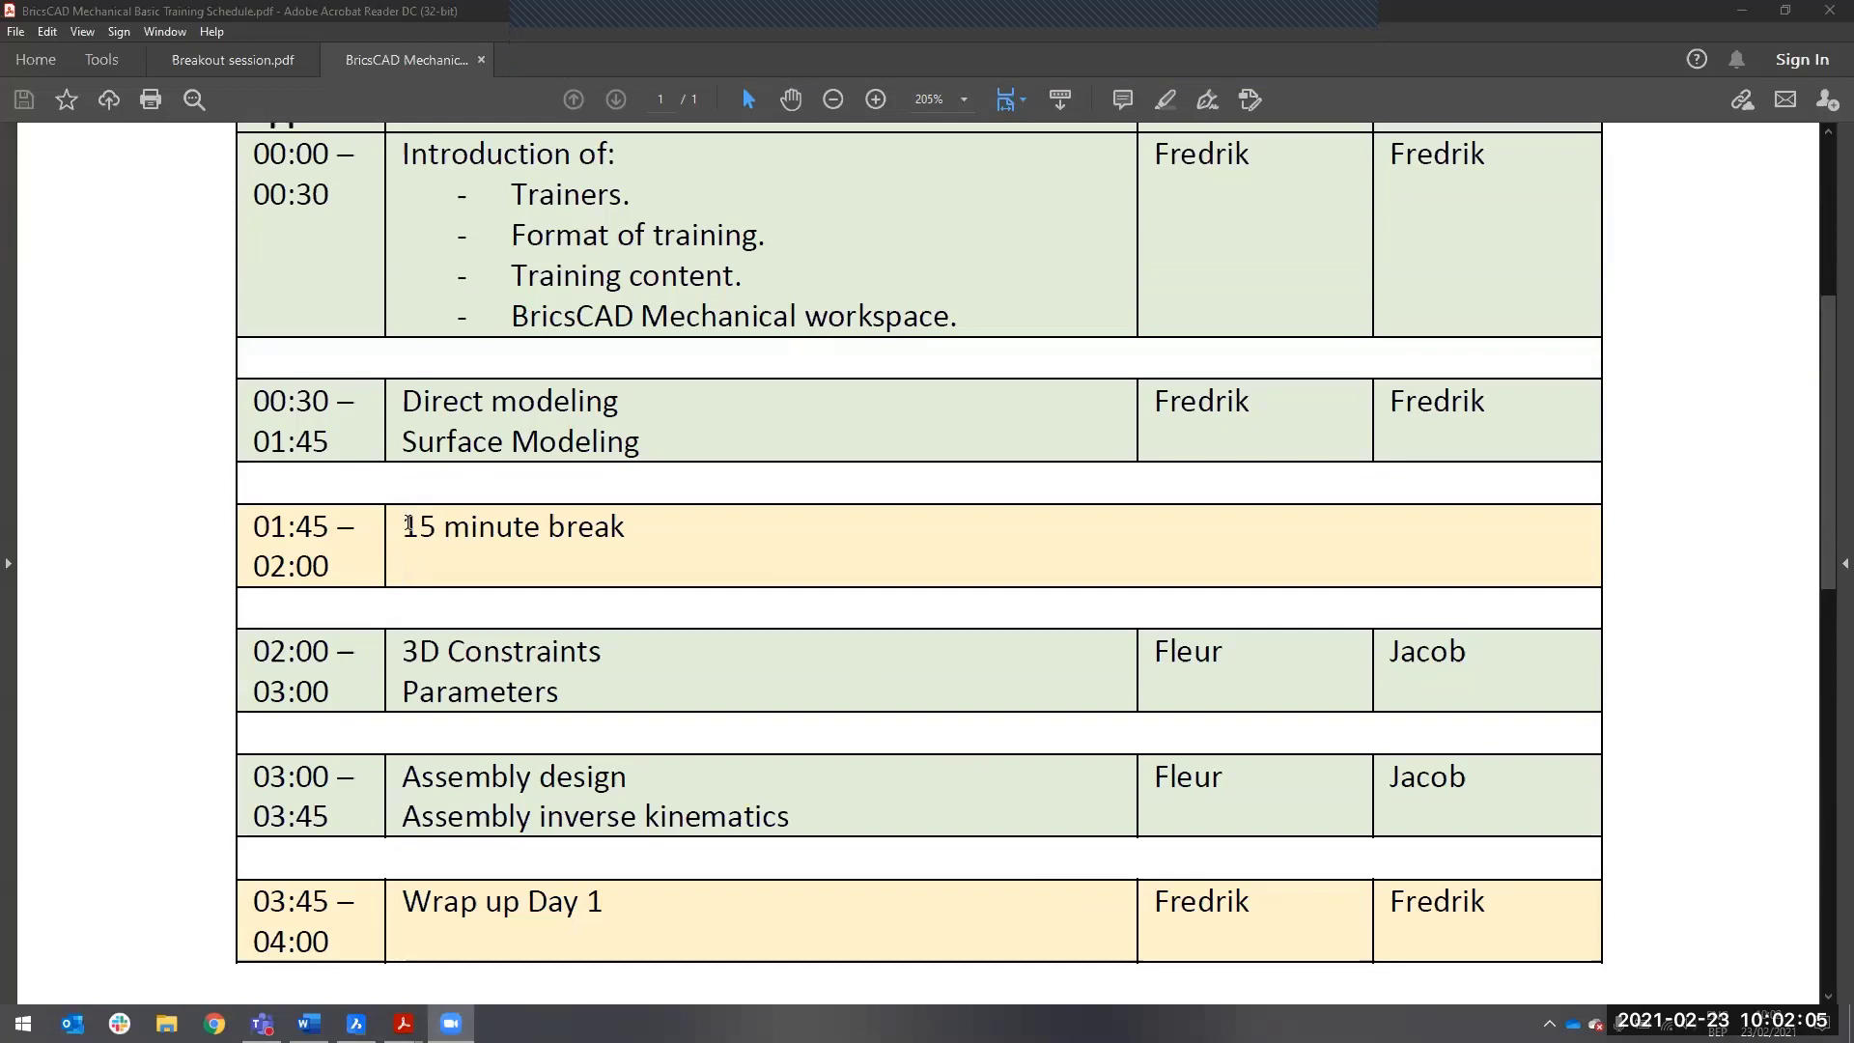
double_click(347, 561)
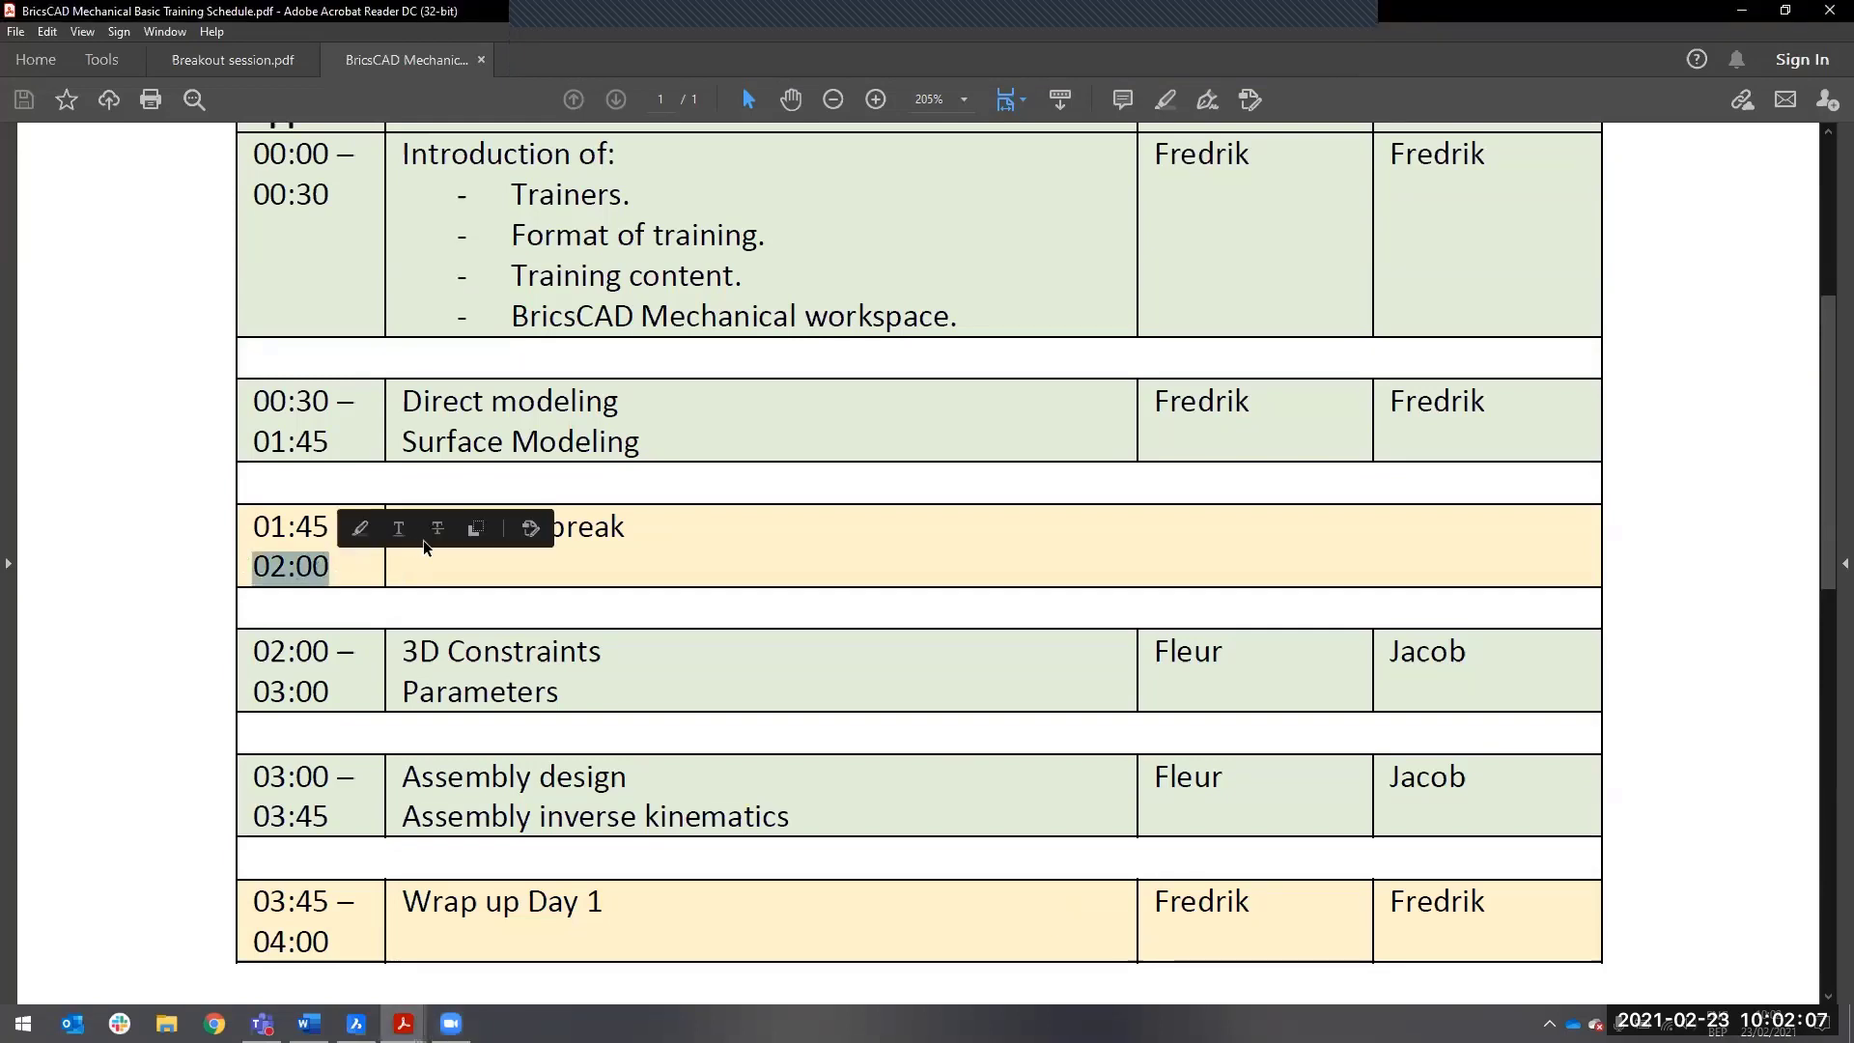
click(463, 570)
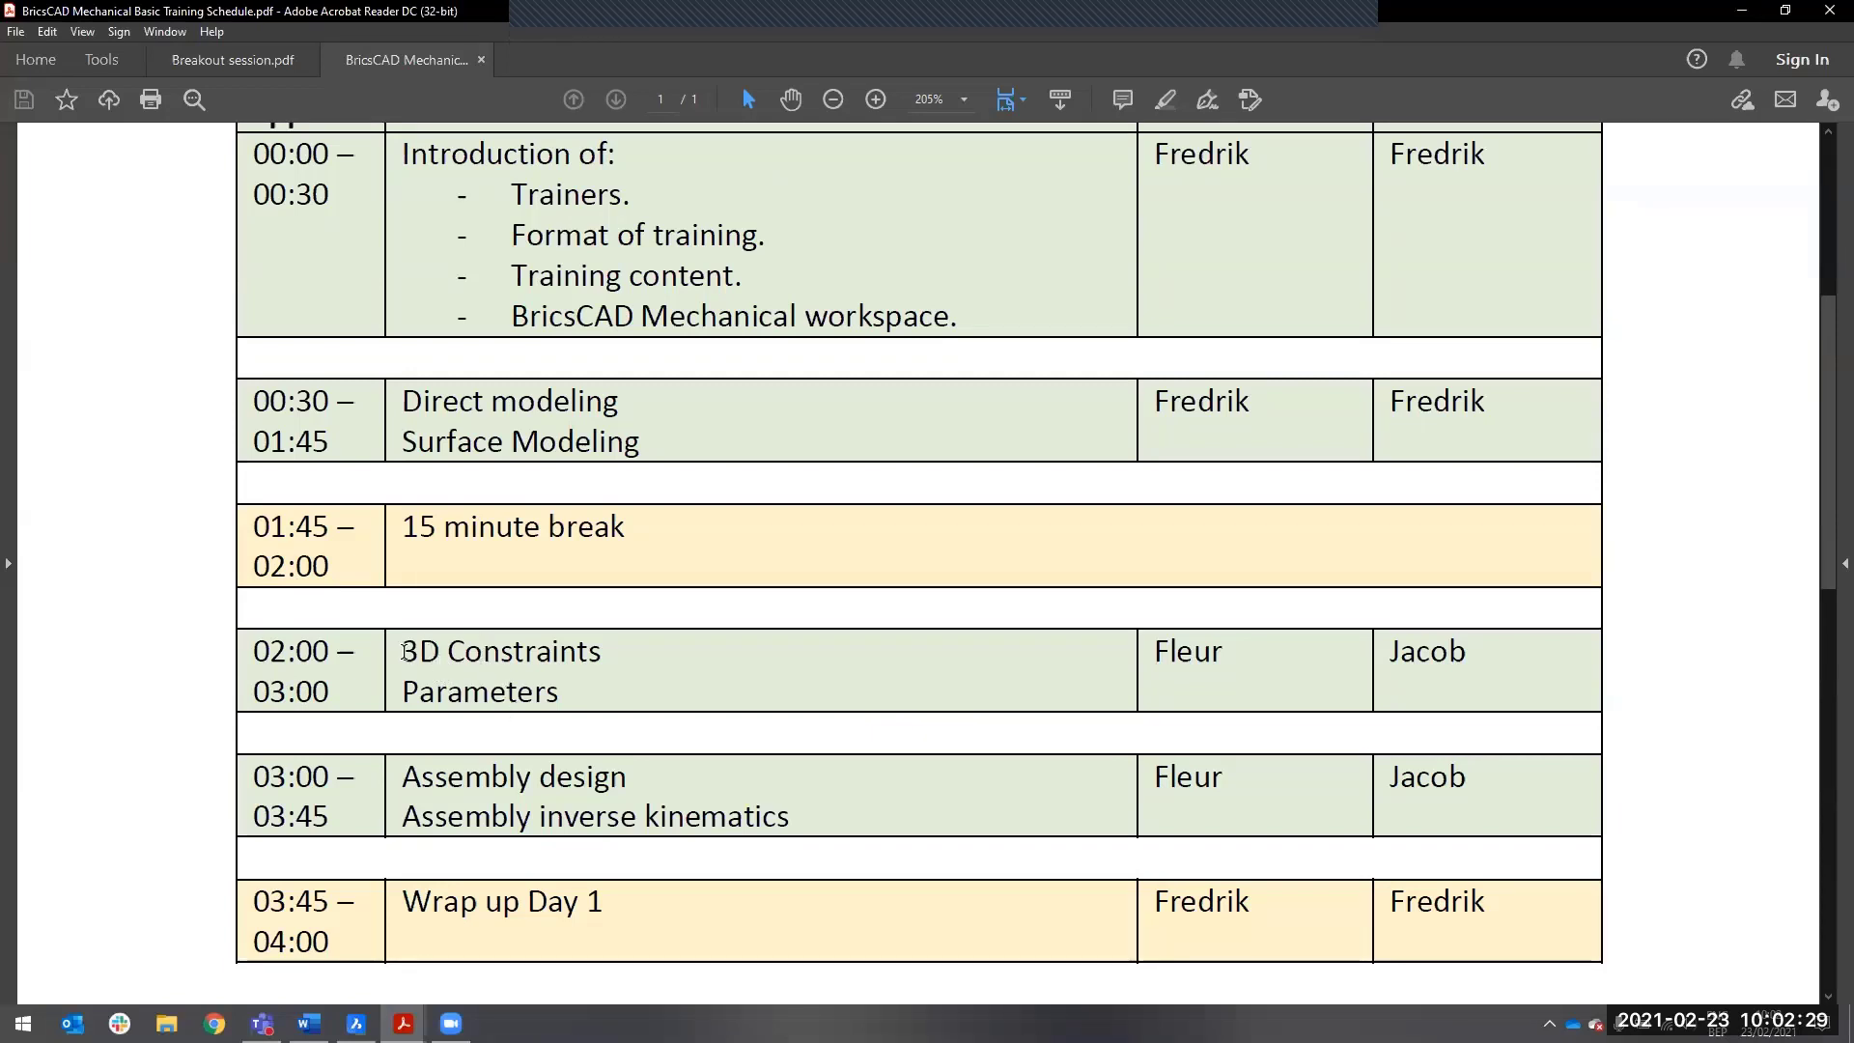
drag(402, 657, 623, 653)
click(588, 702)
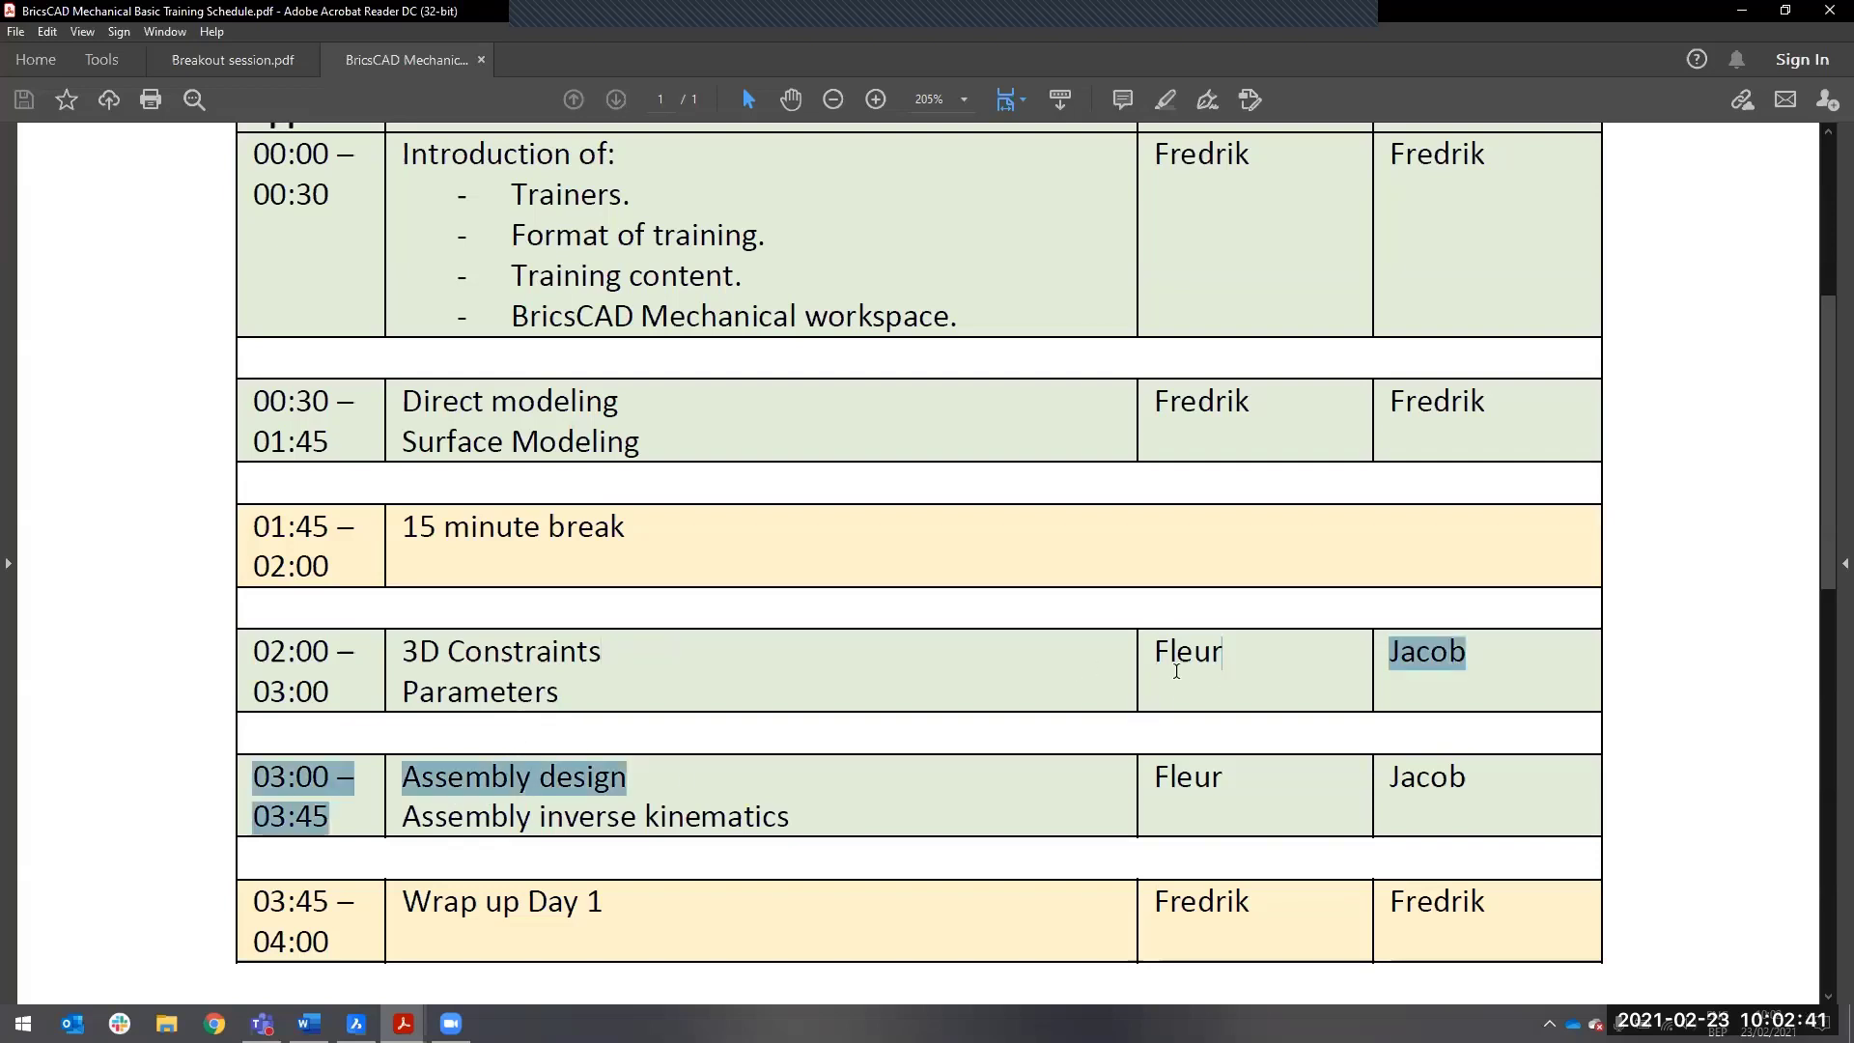
double_click(1183, 662)
click(818, 716)
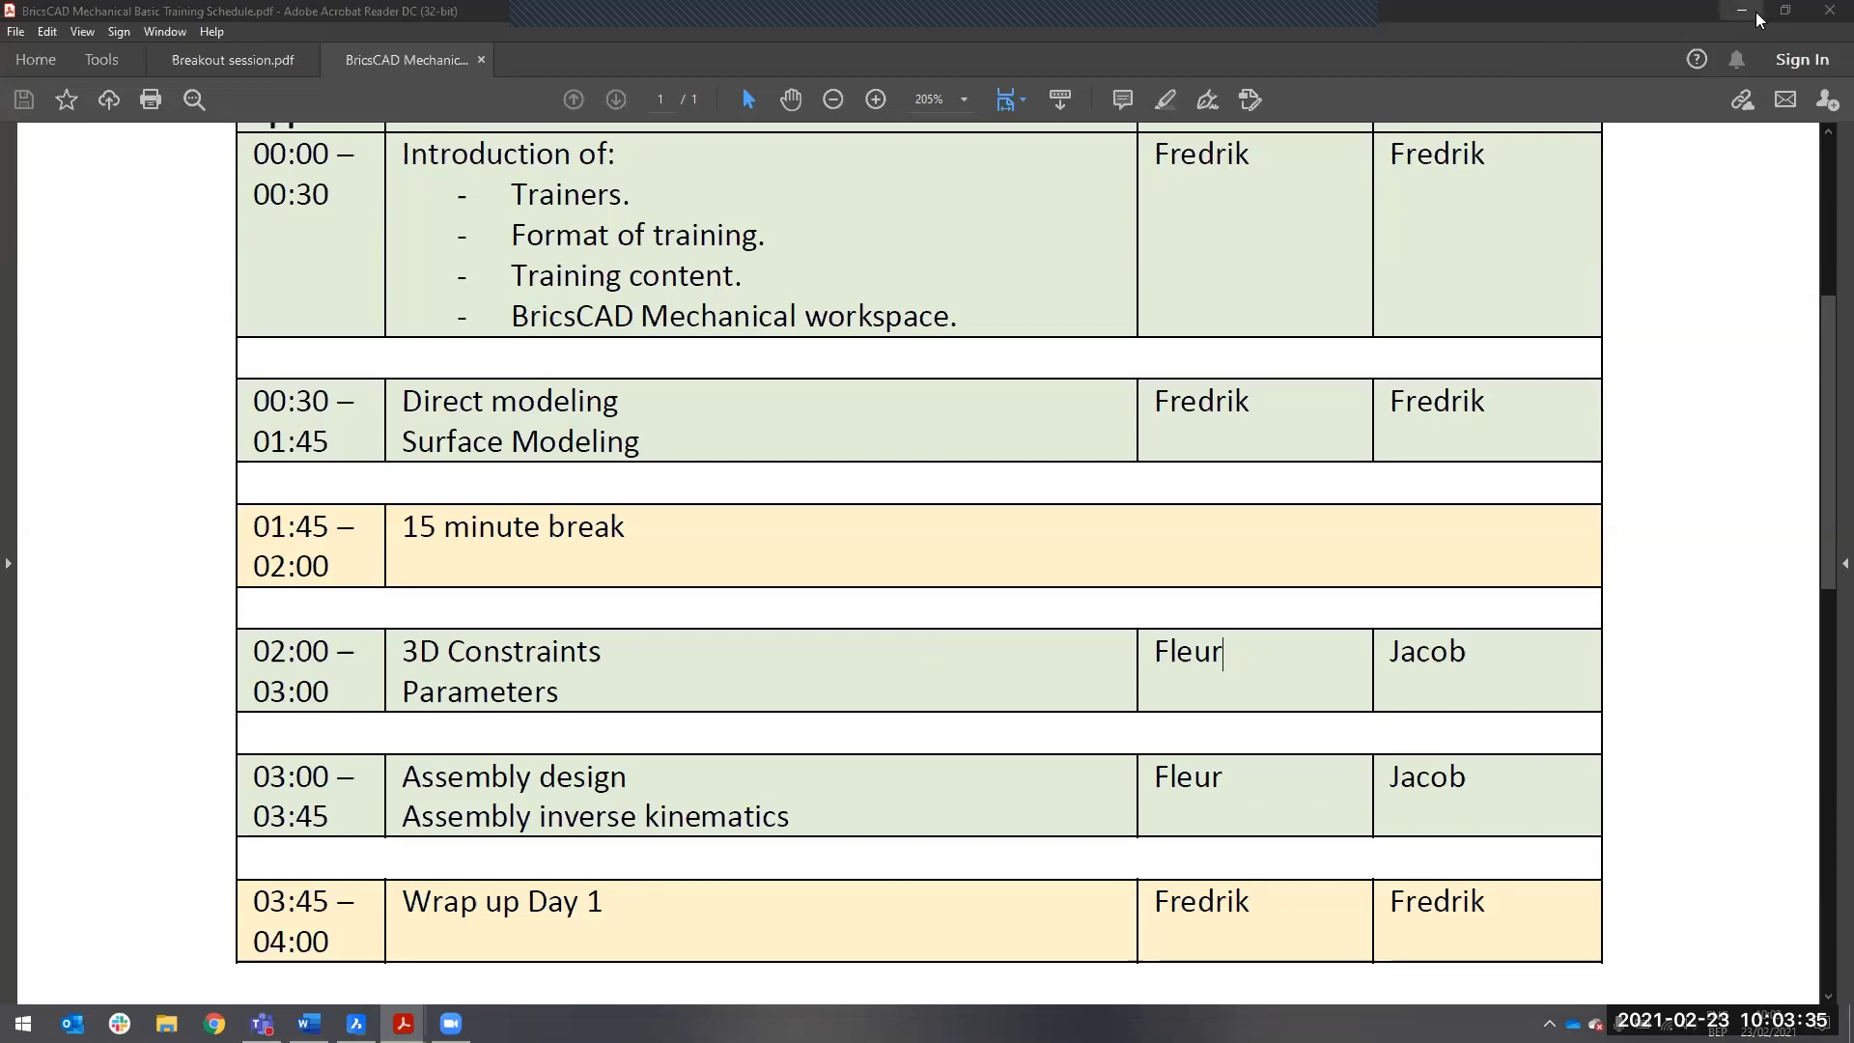
drag(402, 654, 601, 655)
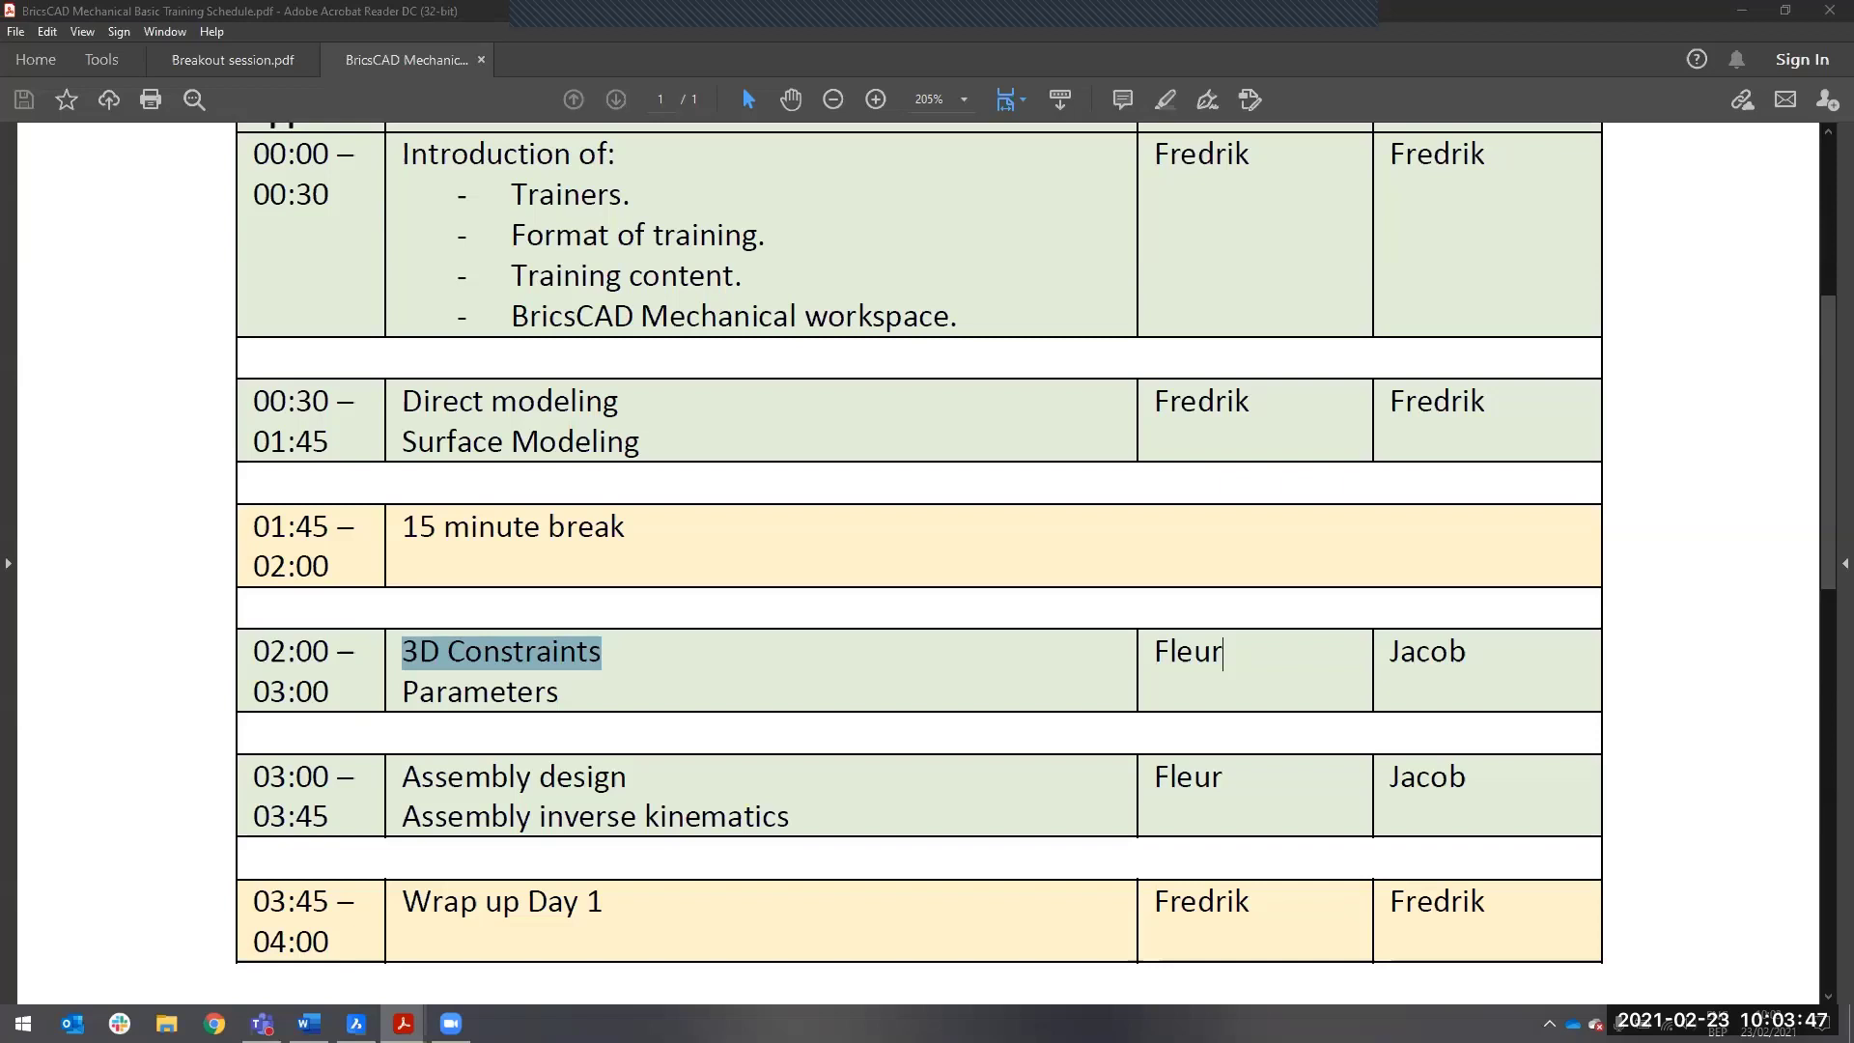
- Add the BricsCAD Mechanical Basic Training Guide to the PDF reader window and go to its 3D Constraints exercise on page 15
mouse_move(2, 275)
mouse_down()
mouse_move(336, 263)
mouse_move(479, 70)
mouse_move(523, 58)
mouse_up()
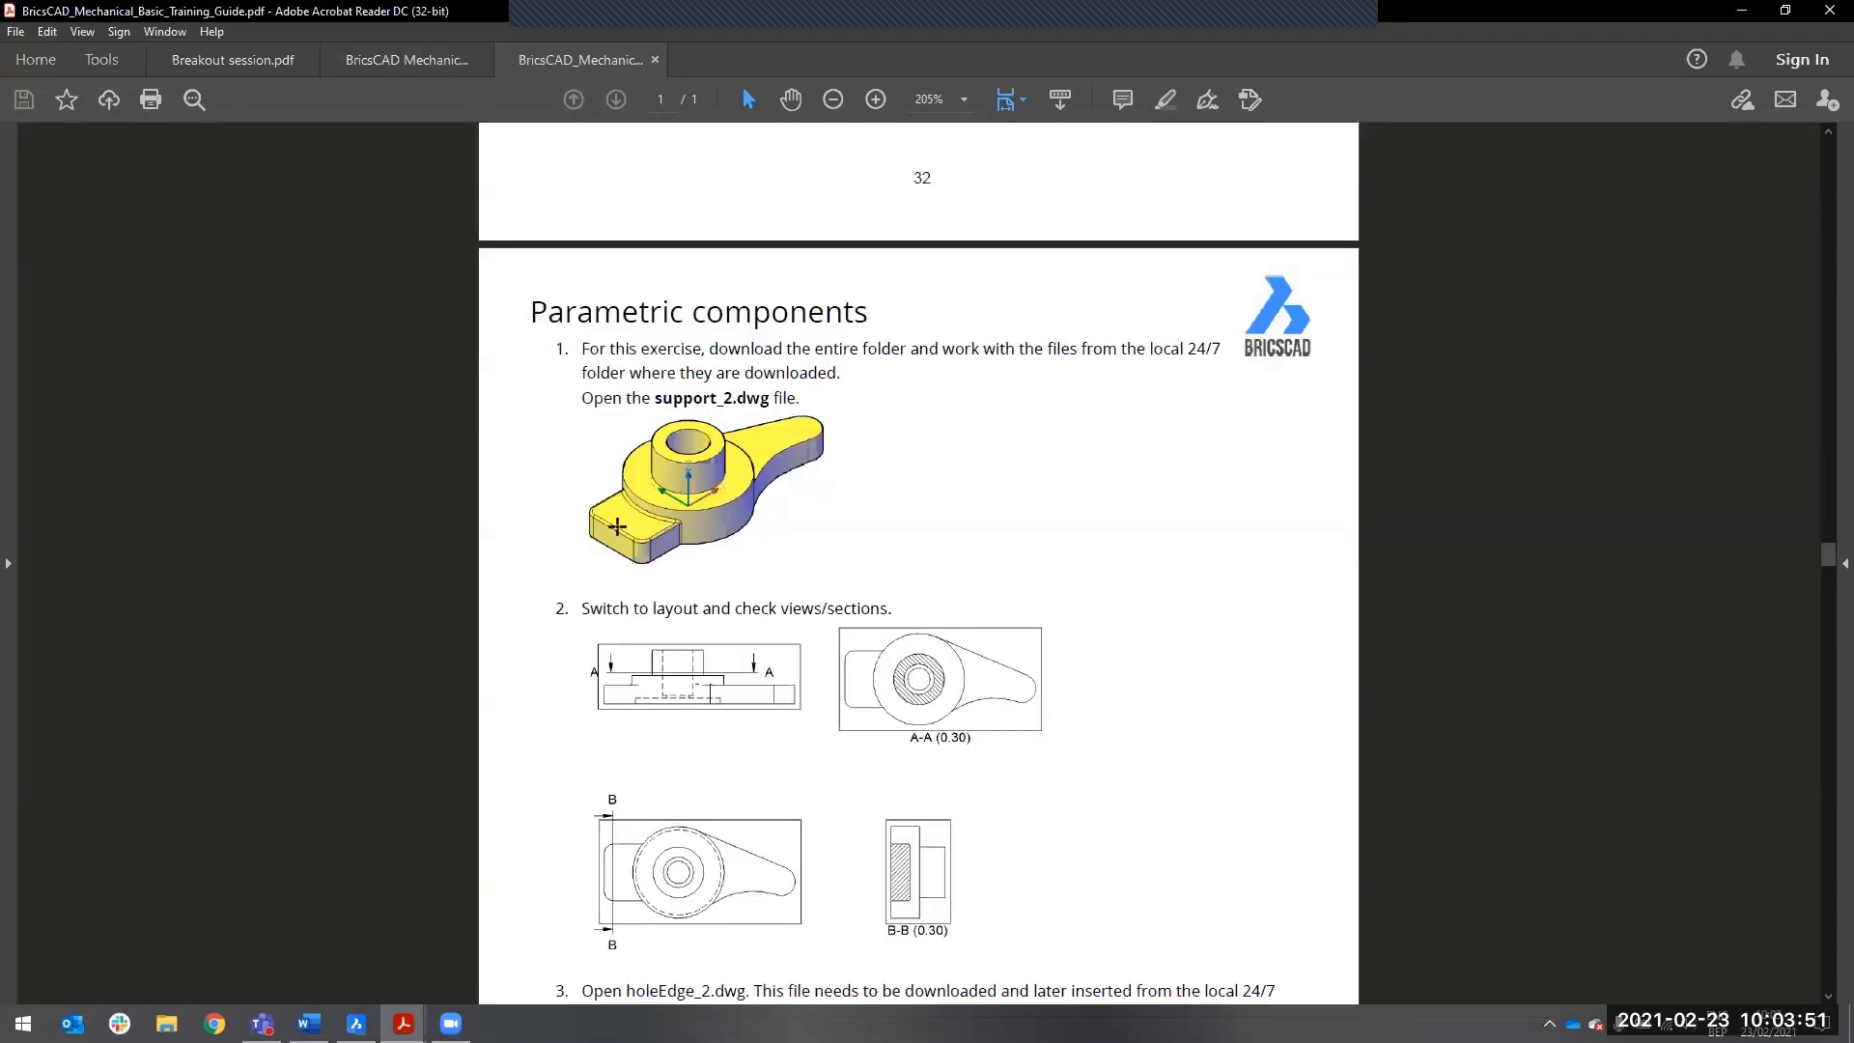
drag(1827, 562, 1825, 316)
scroll(1523, 534, down, 6)
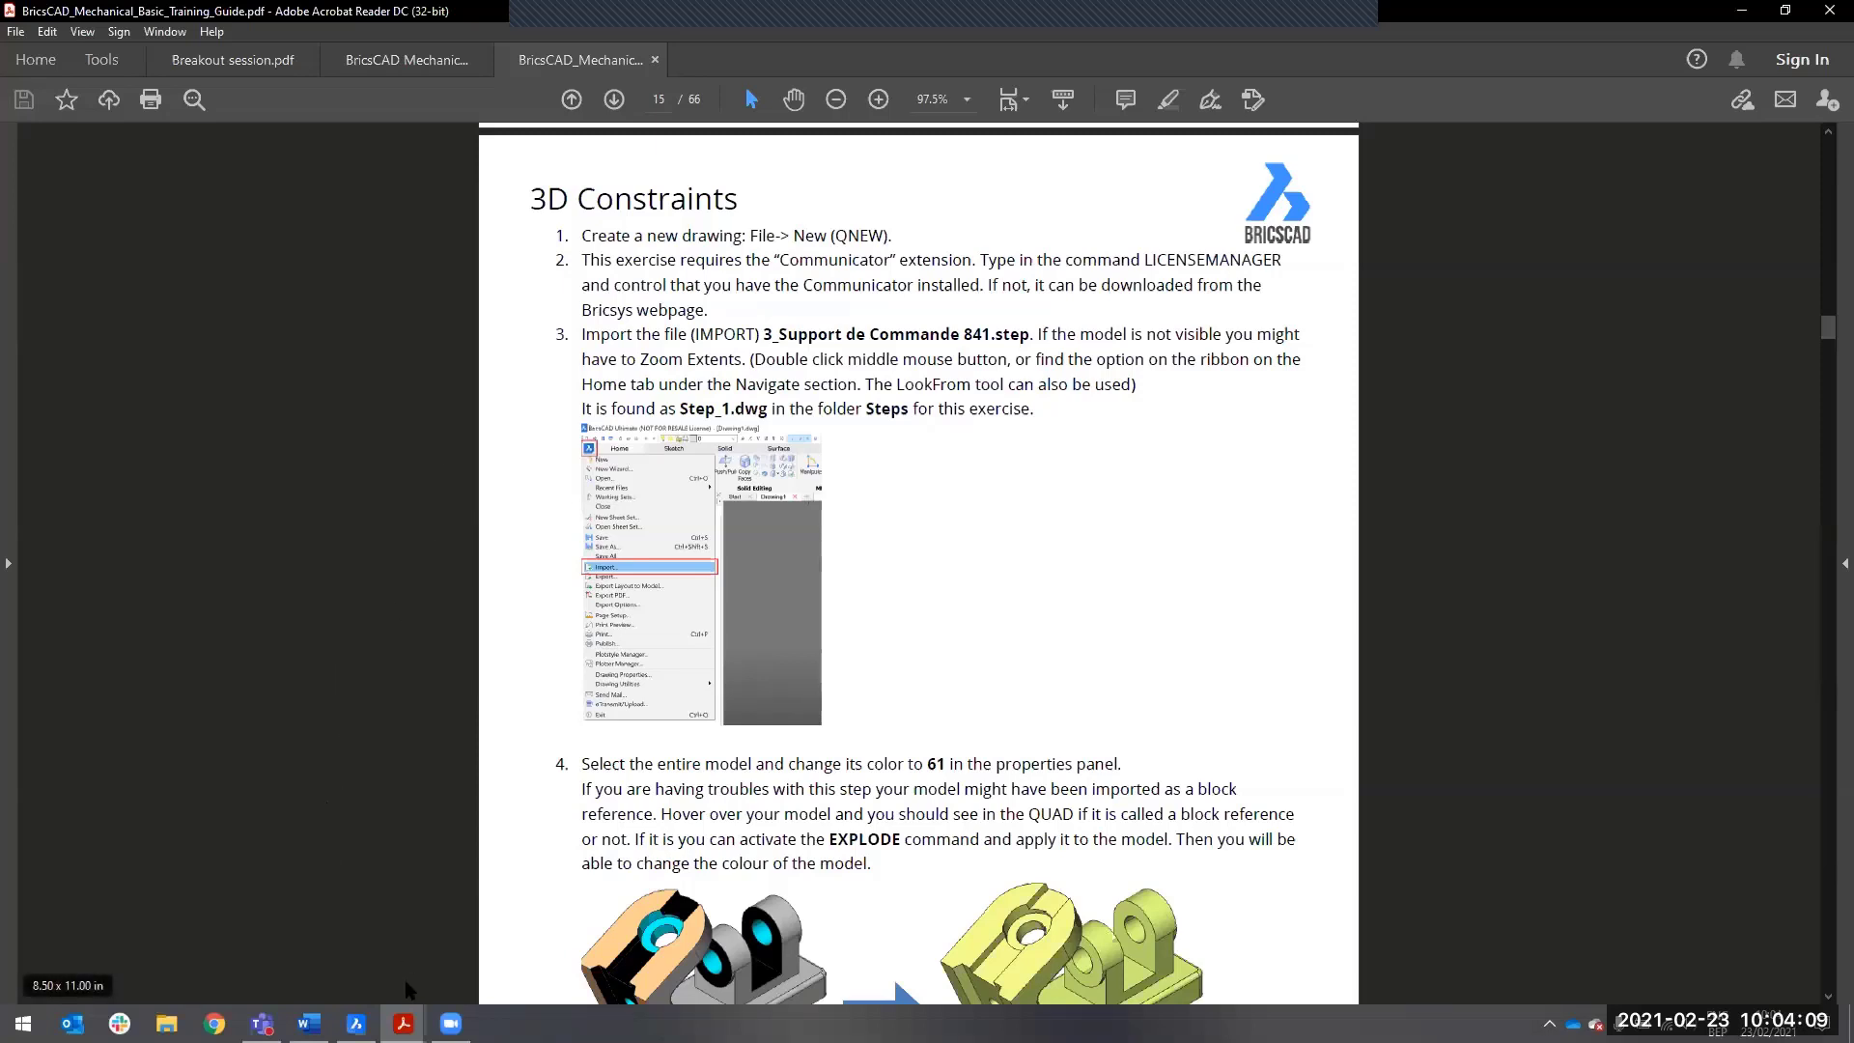
- Switch to the Chrome browser and log in to the Bricsys 24/7 account
mouse_move(356, 1023)
click(214, 1023)
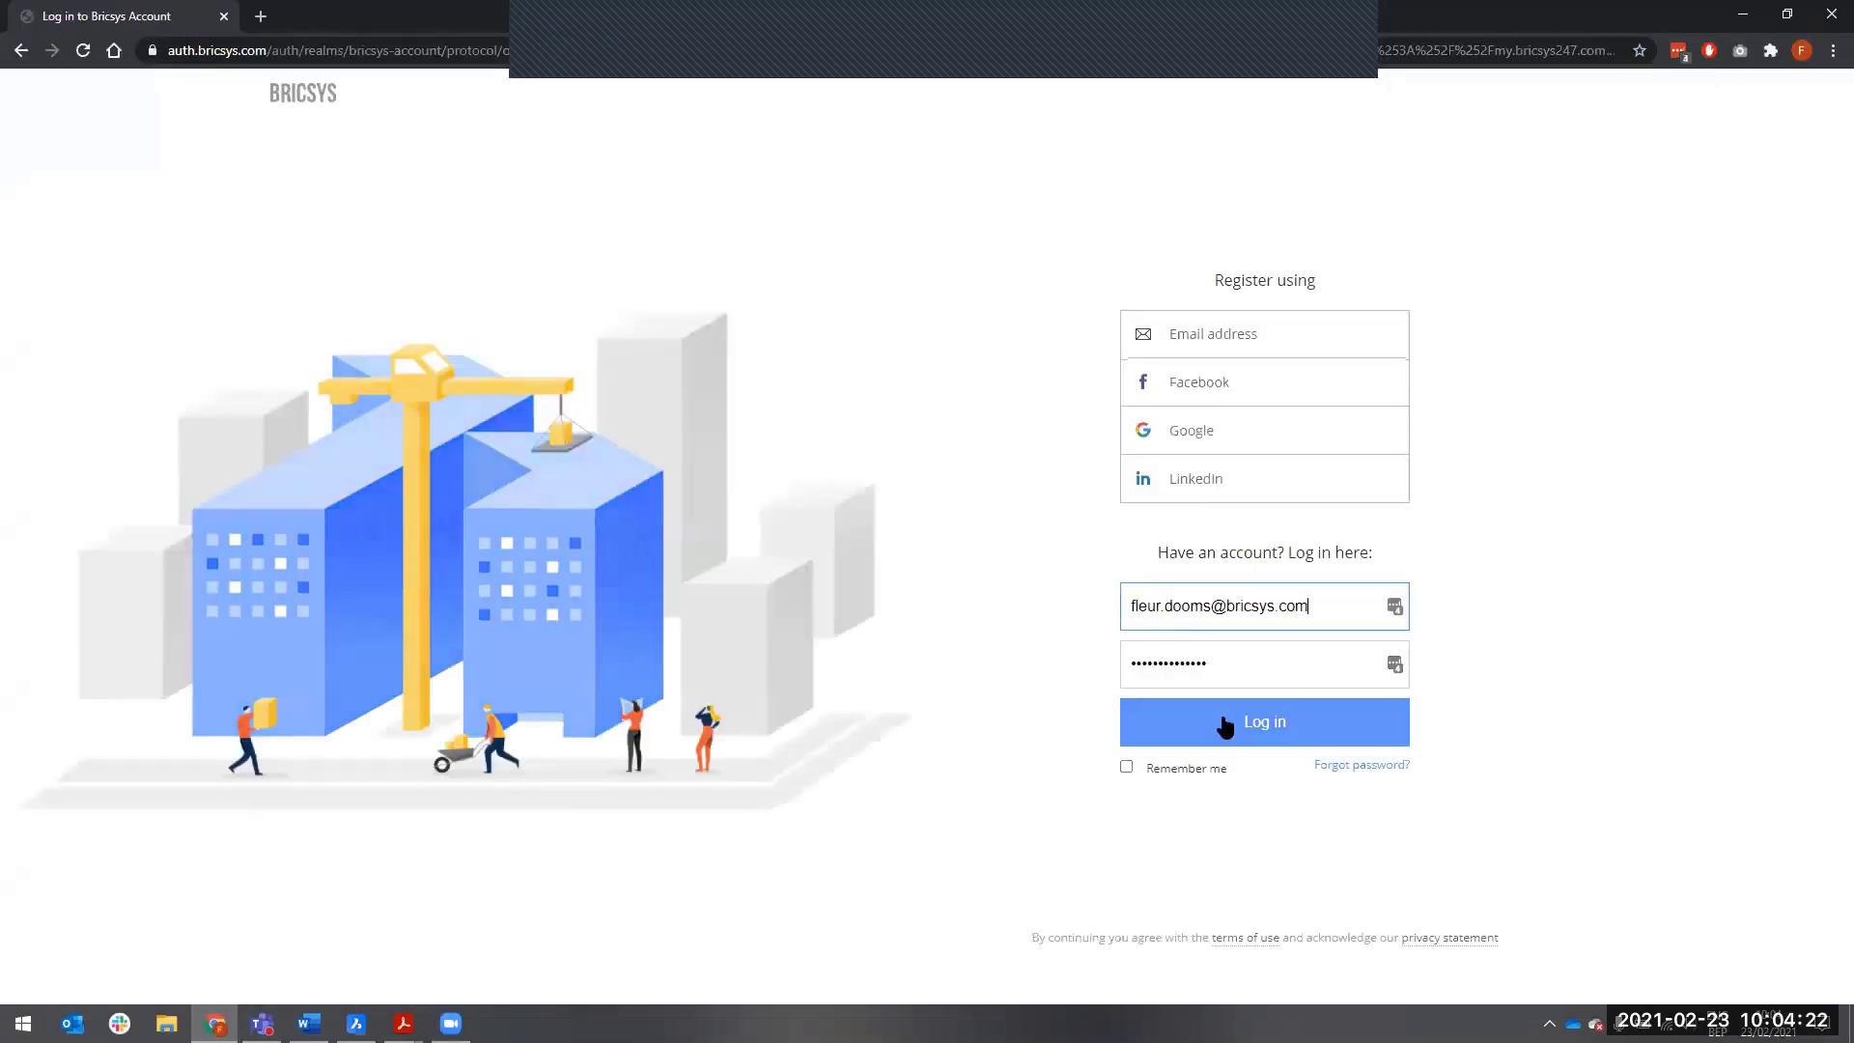
click(1224, 725)
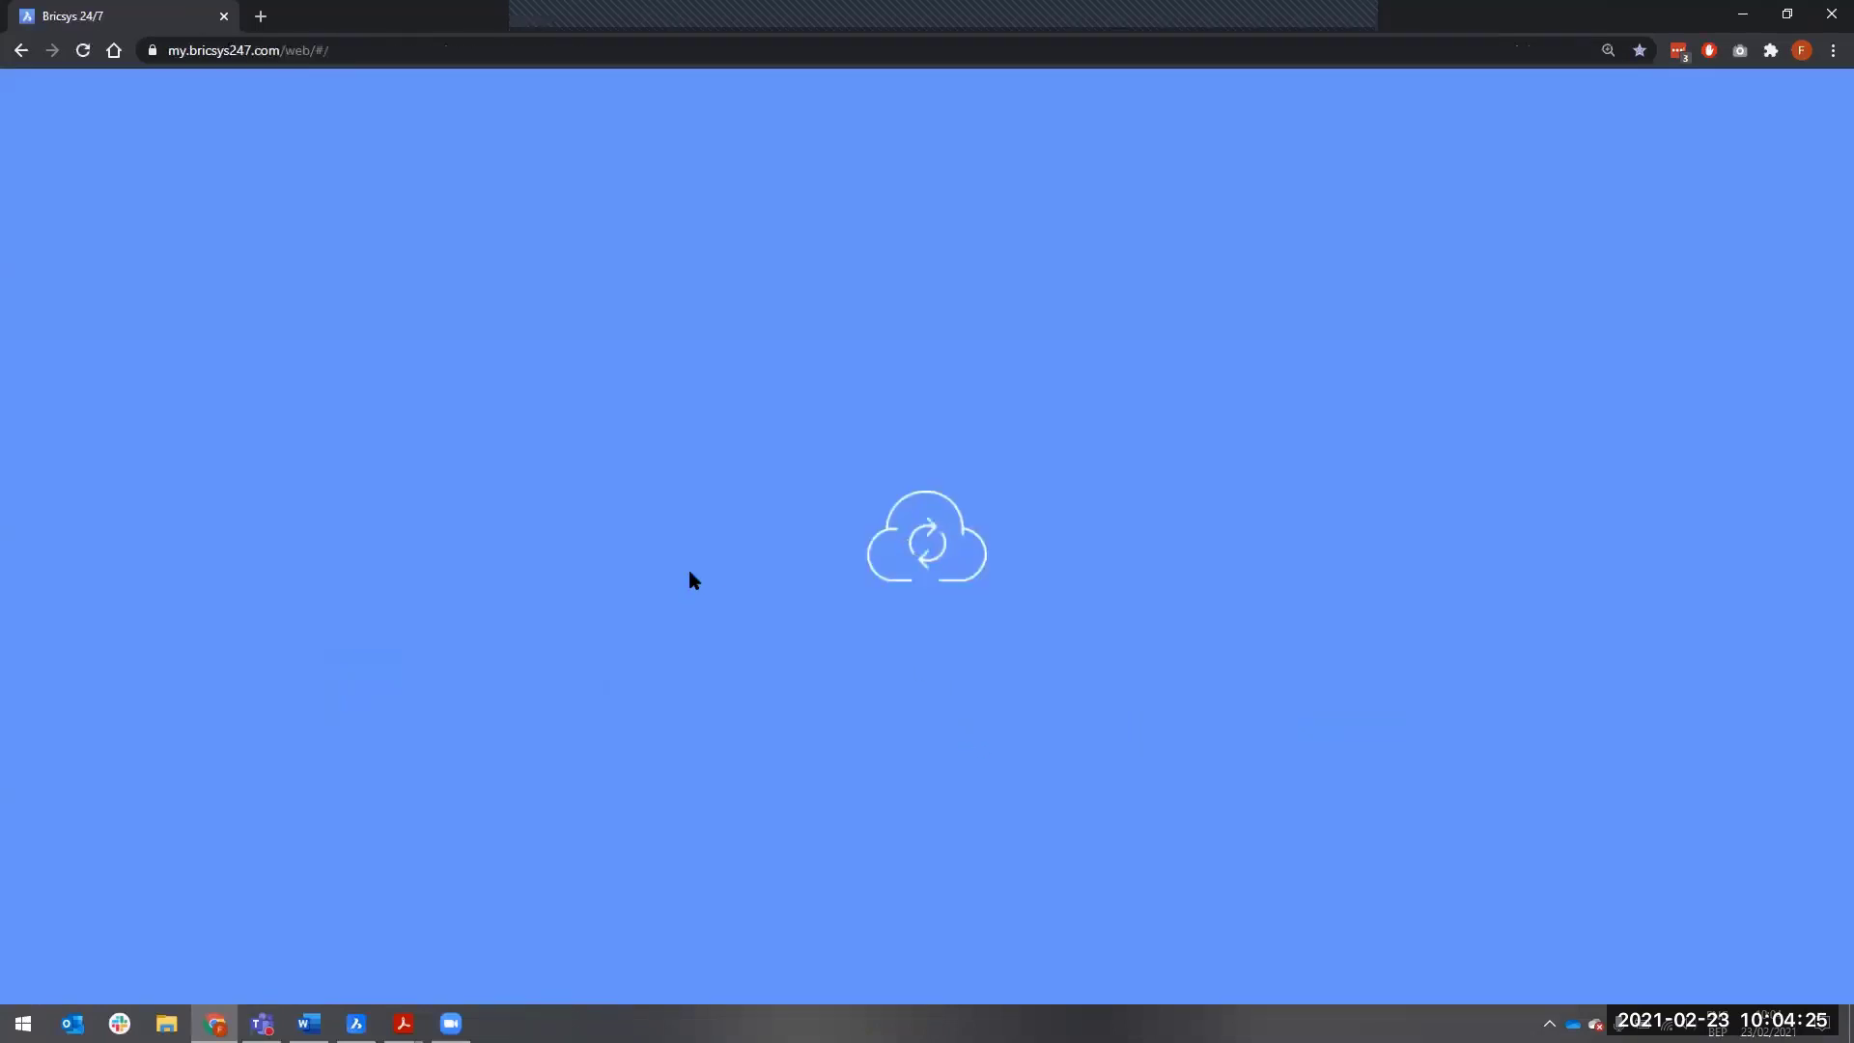
- Find the Bricsys Partner Area in the list of all projects and open it
scroll(900, 618, down, 1)
scroll(899, 603, up, 1)
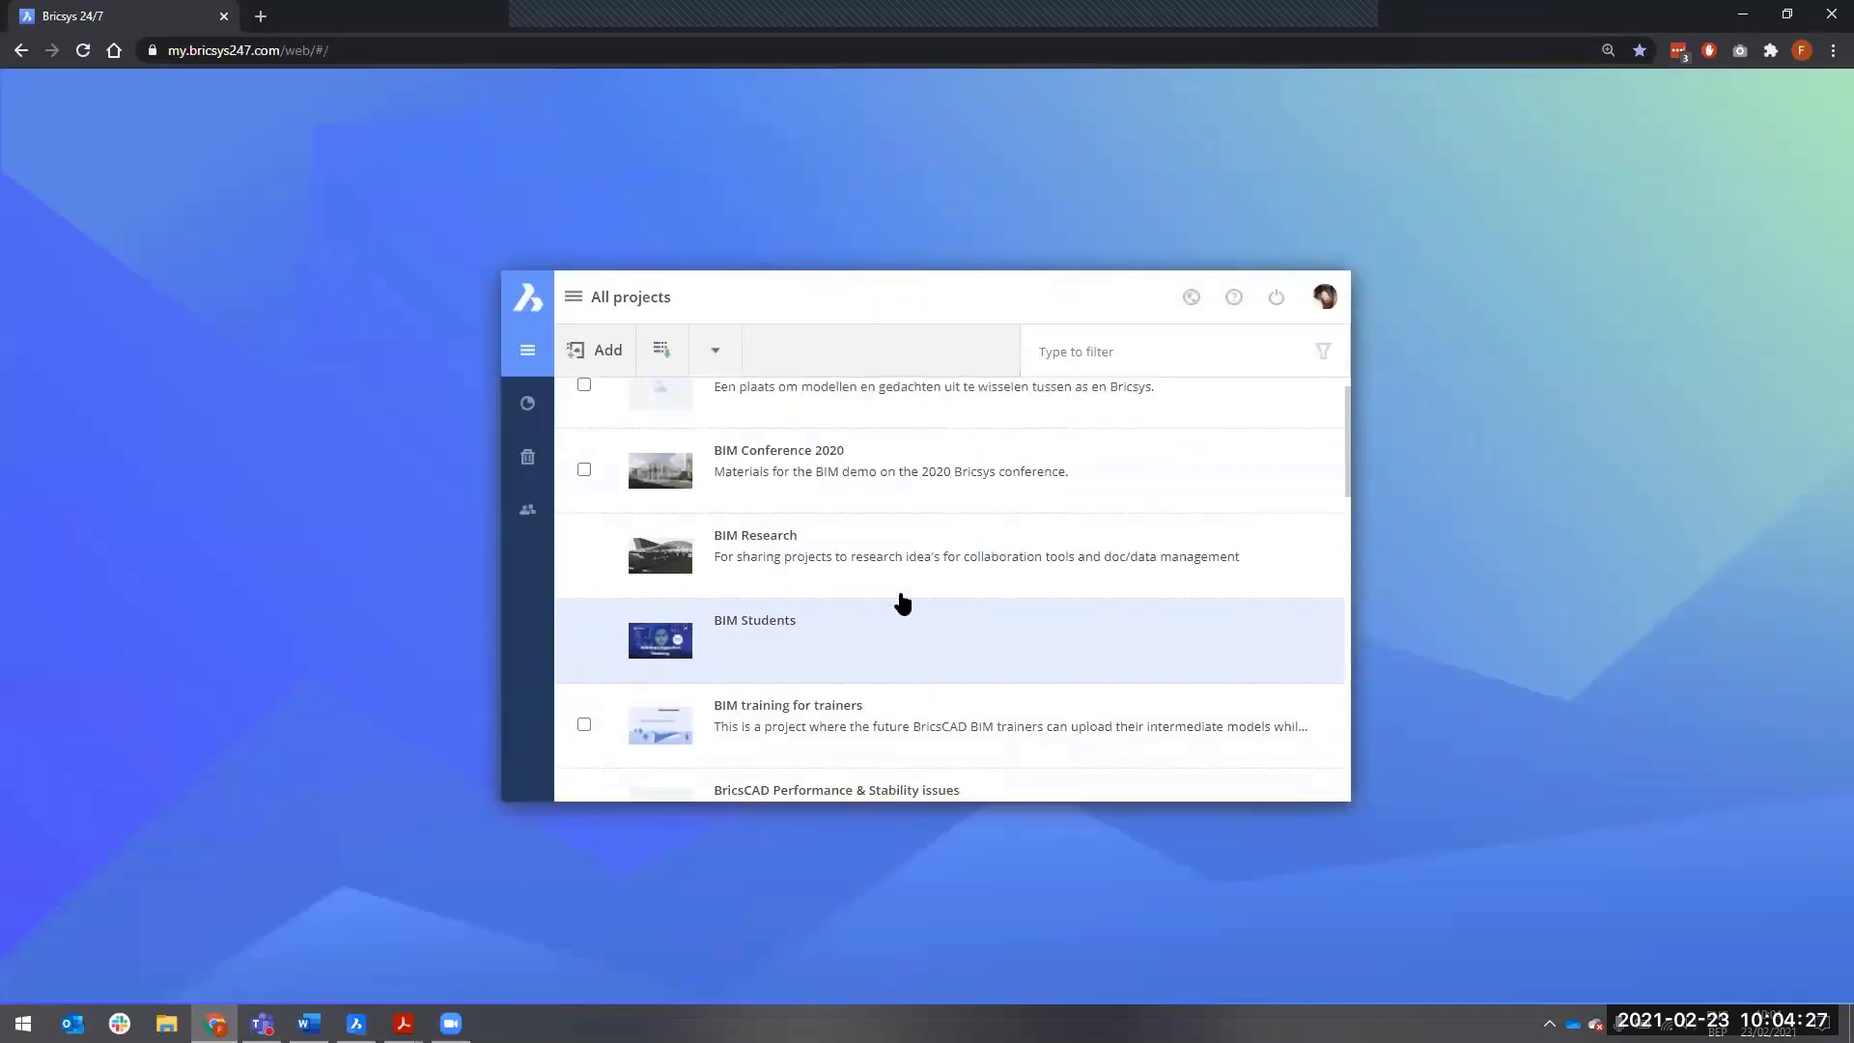
scroll(884, 622, down, 2)
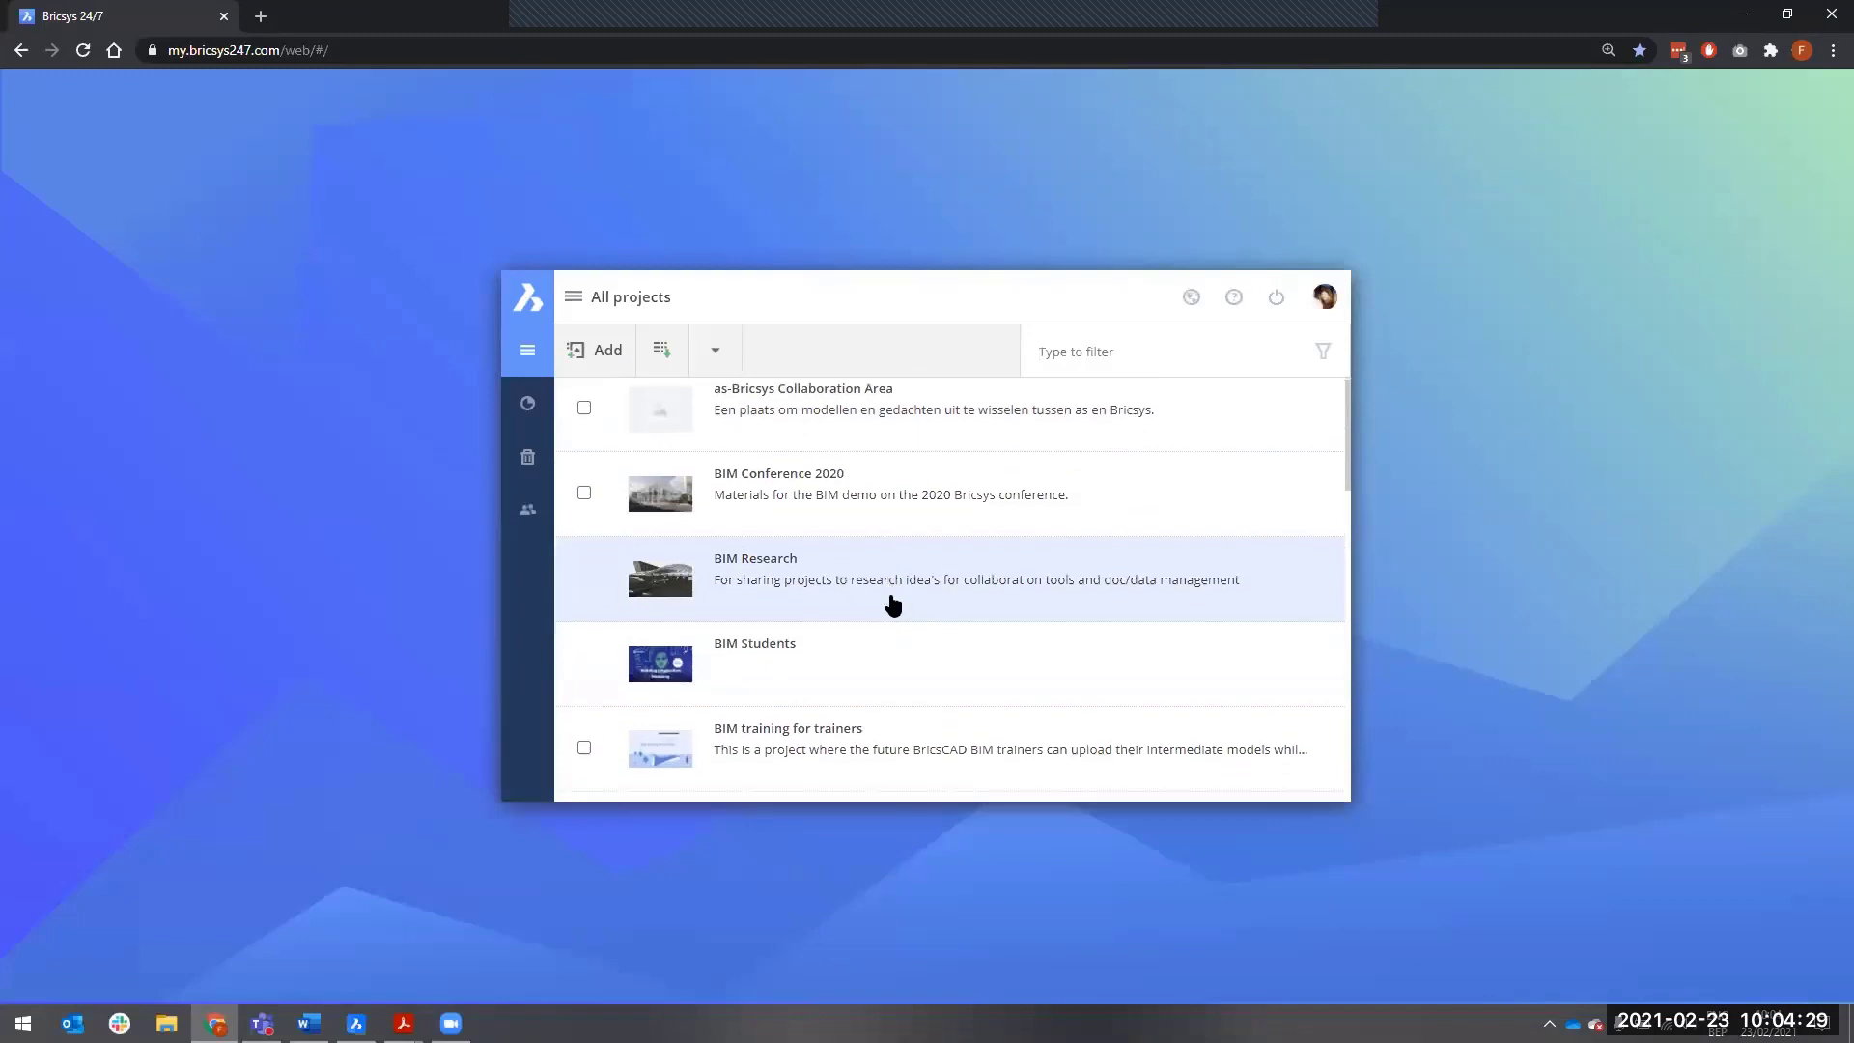
scroll(883, 612, up, 2)
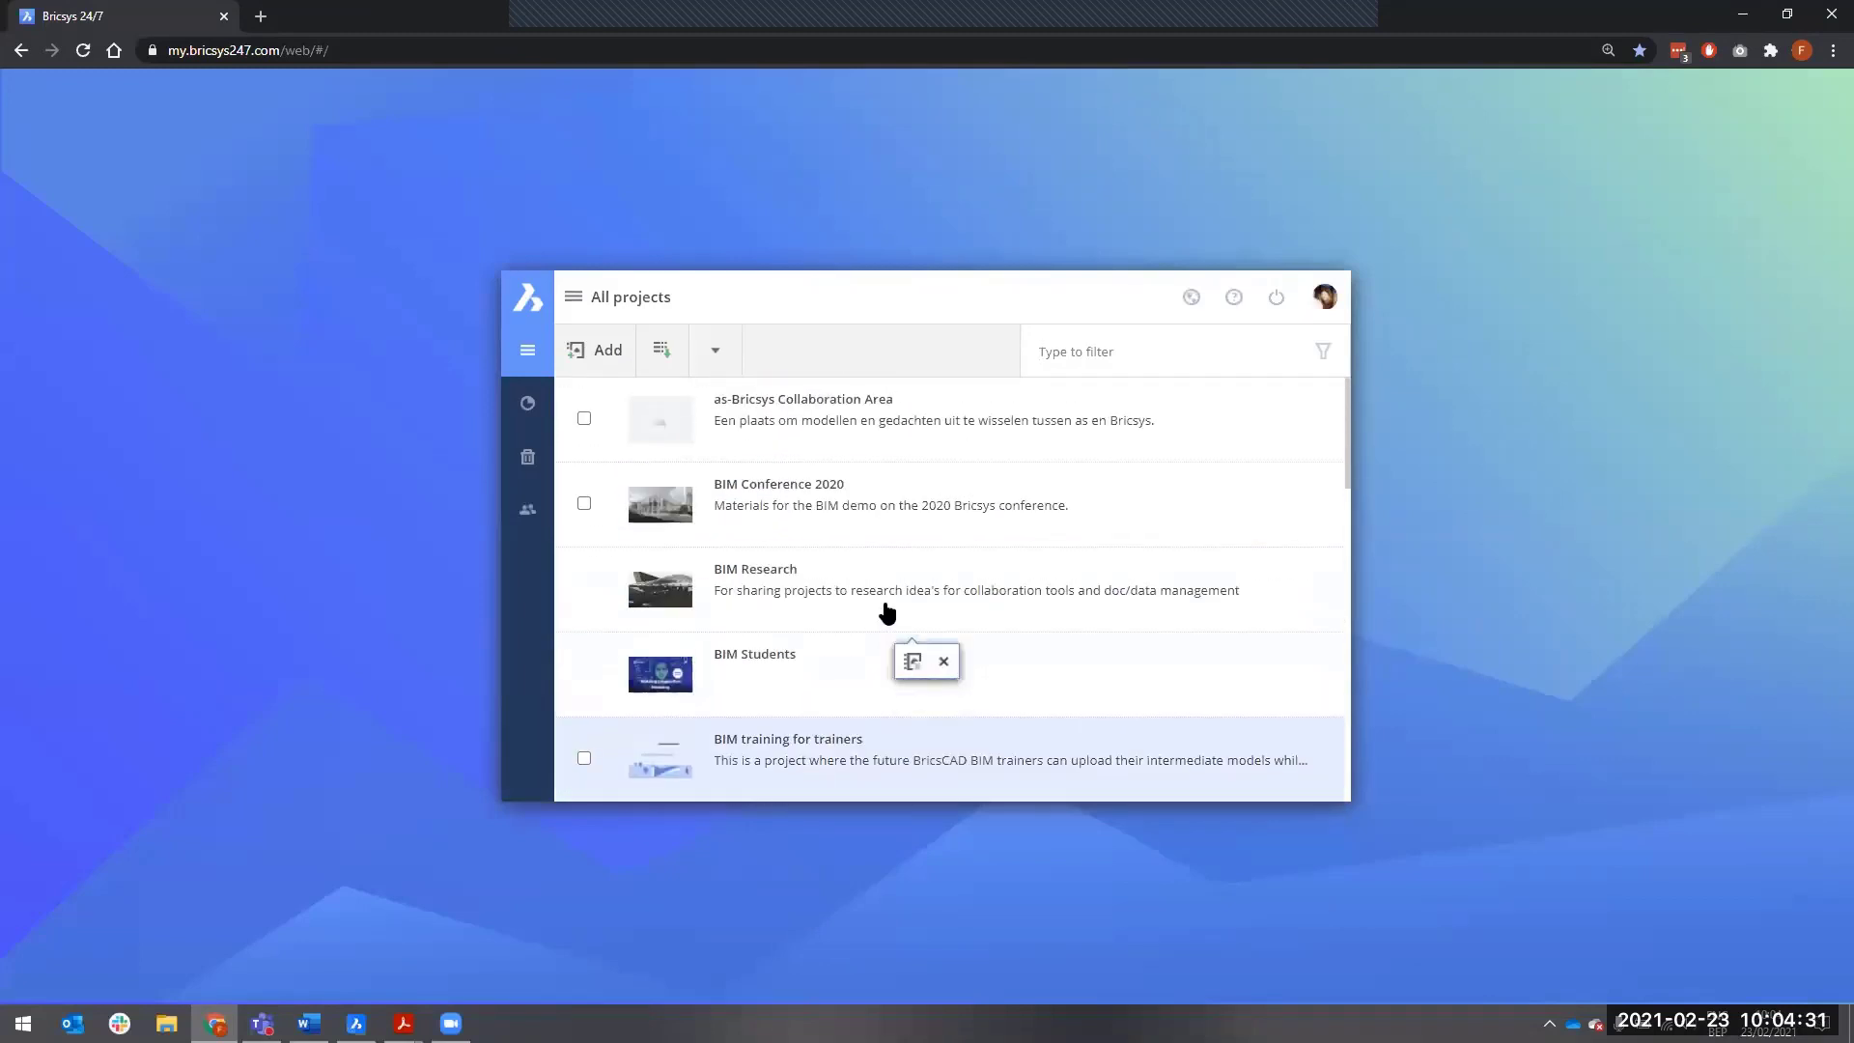
scroll(869, 612, down, 5)
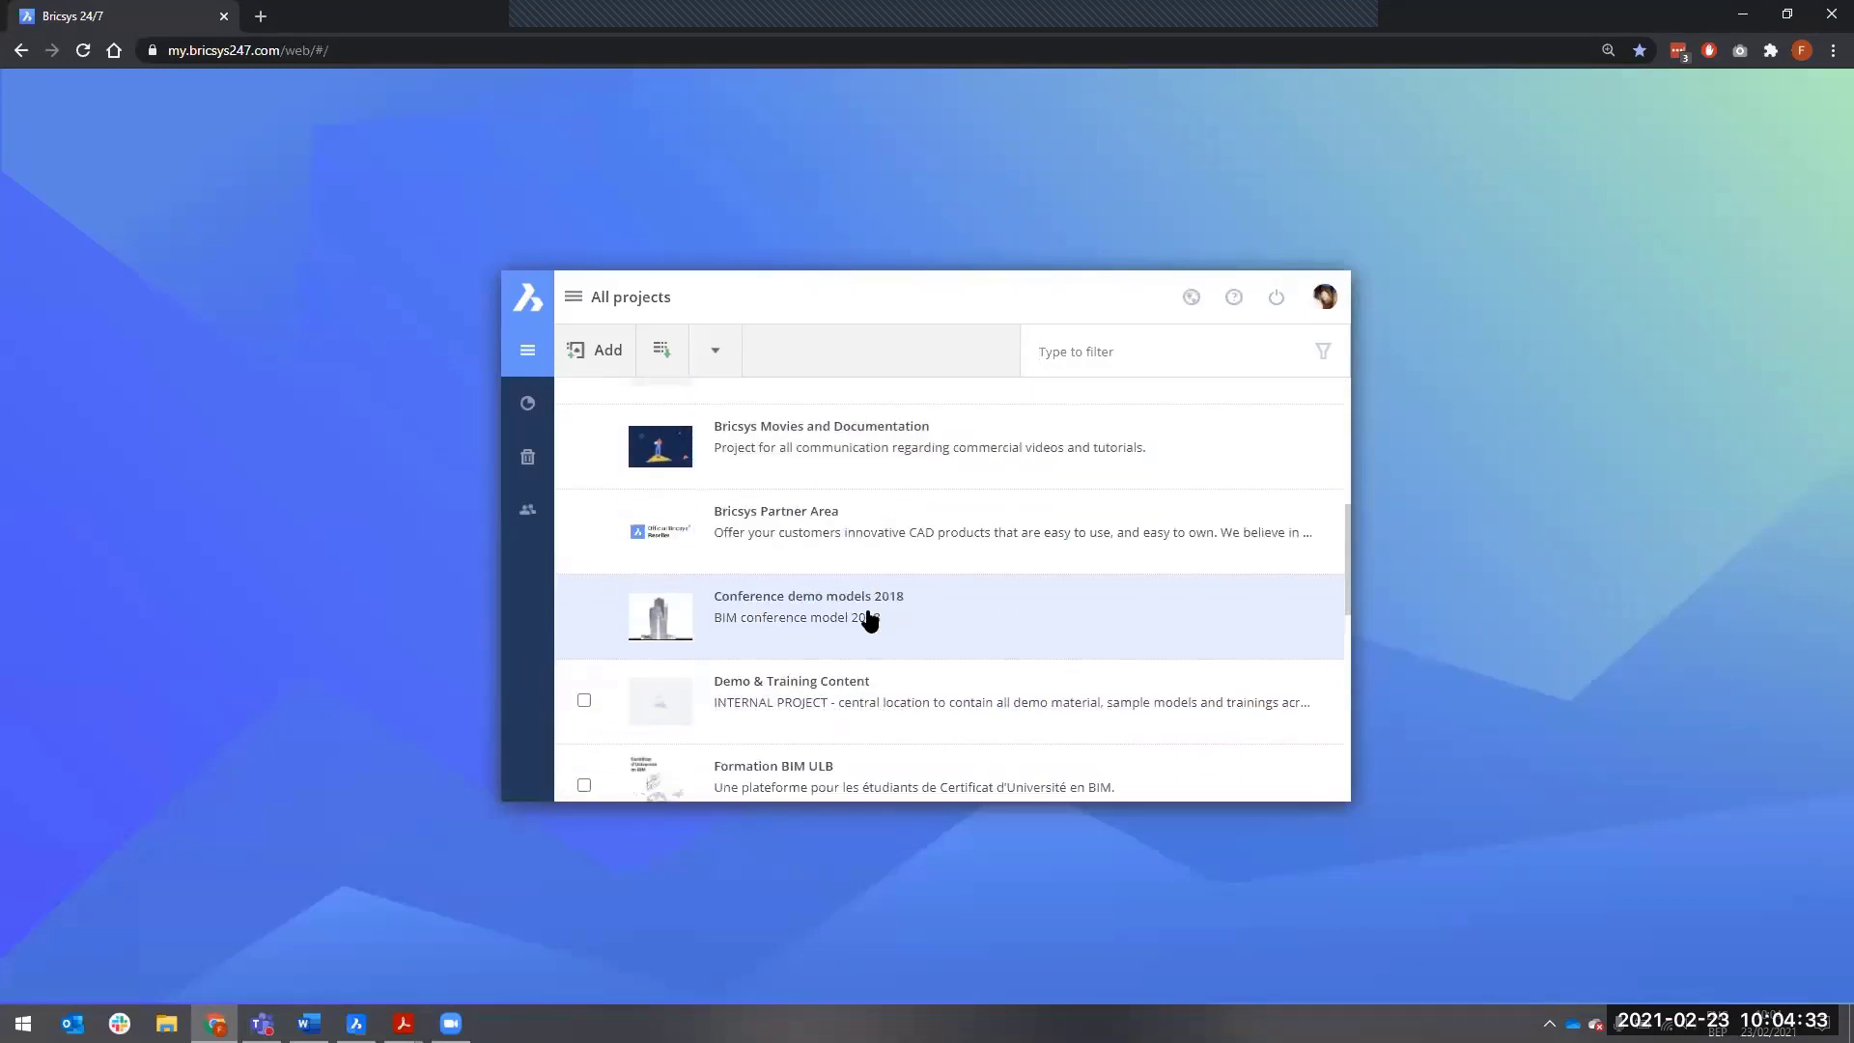
click(848, 550)
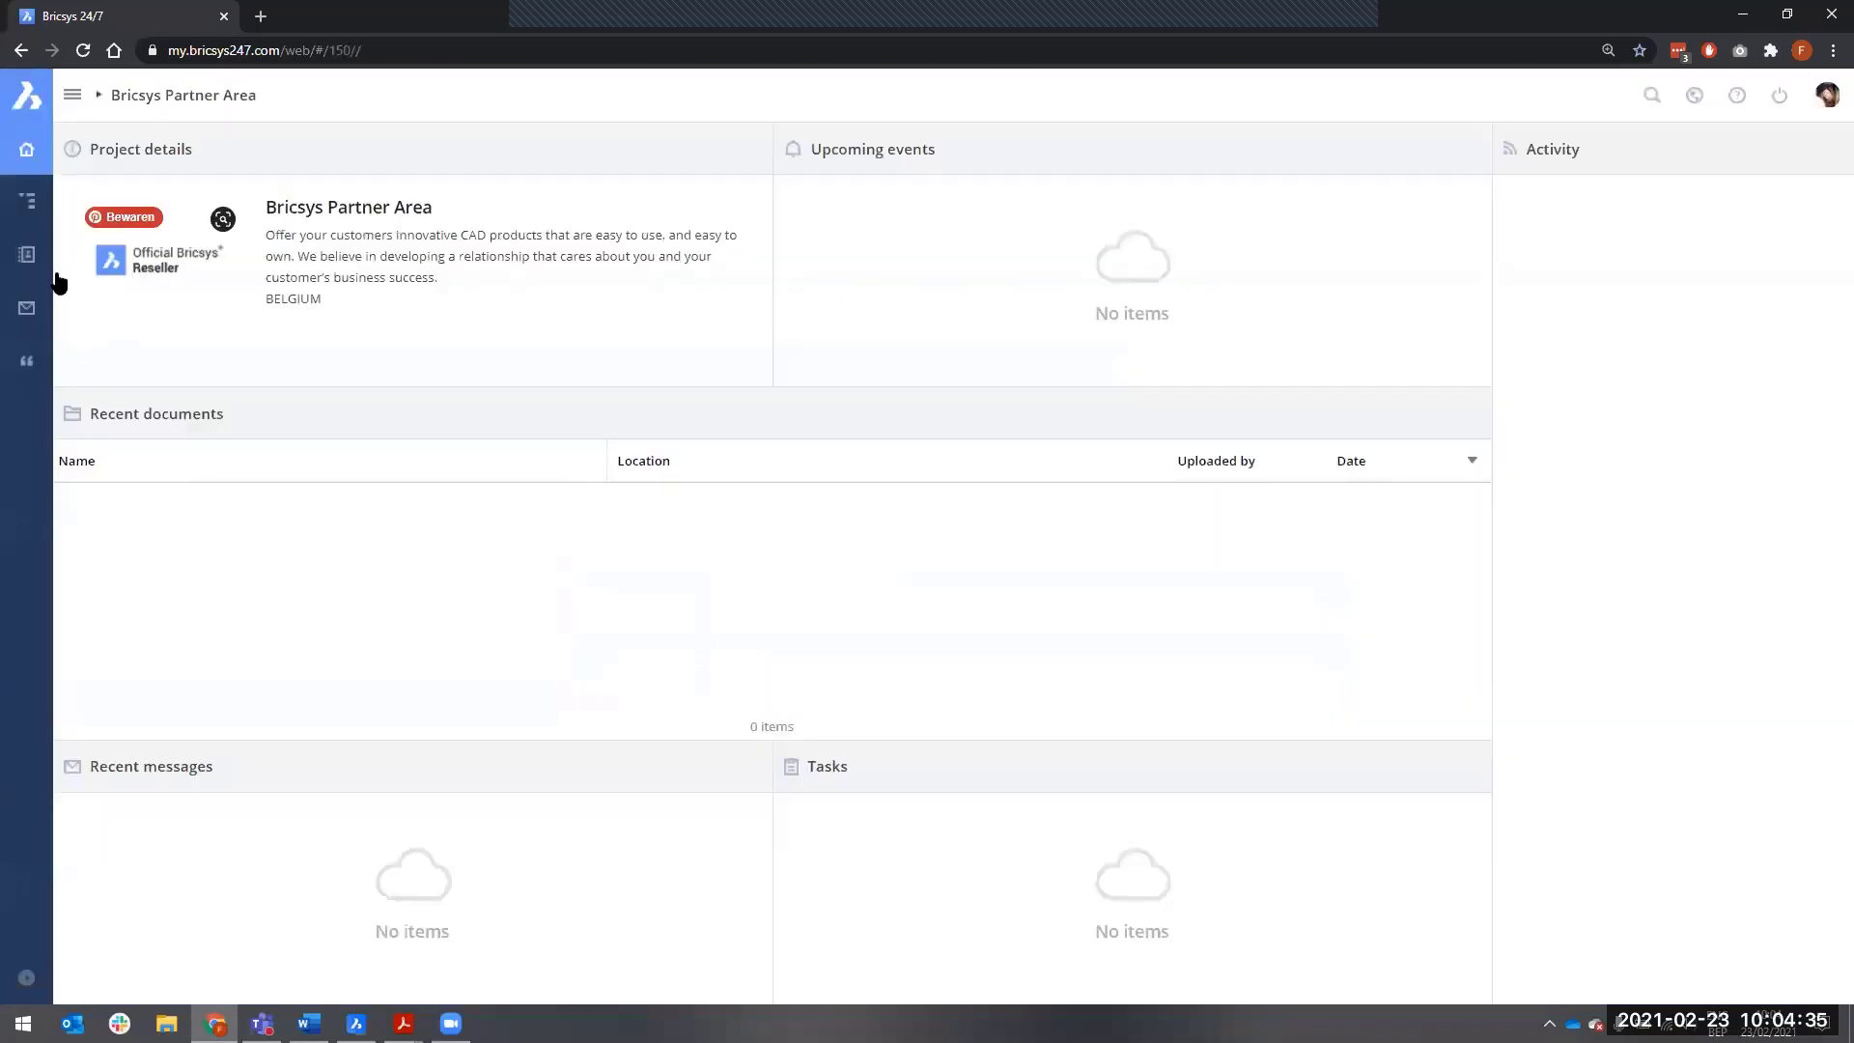
- Show the project's folder structure and expand the Sales & Training Tools folder
click(29, 205)
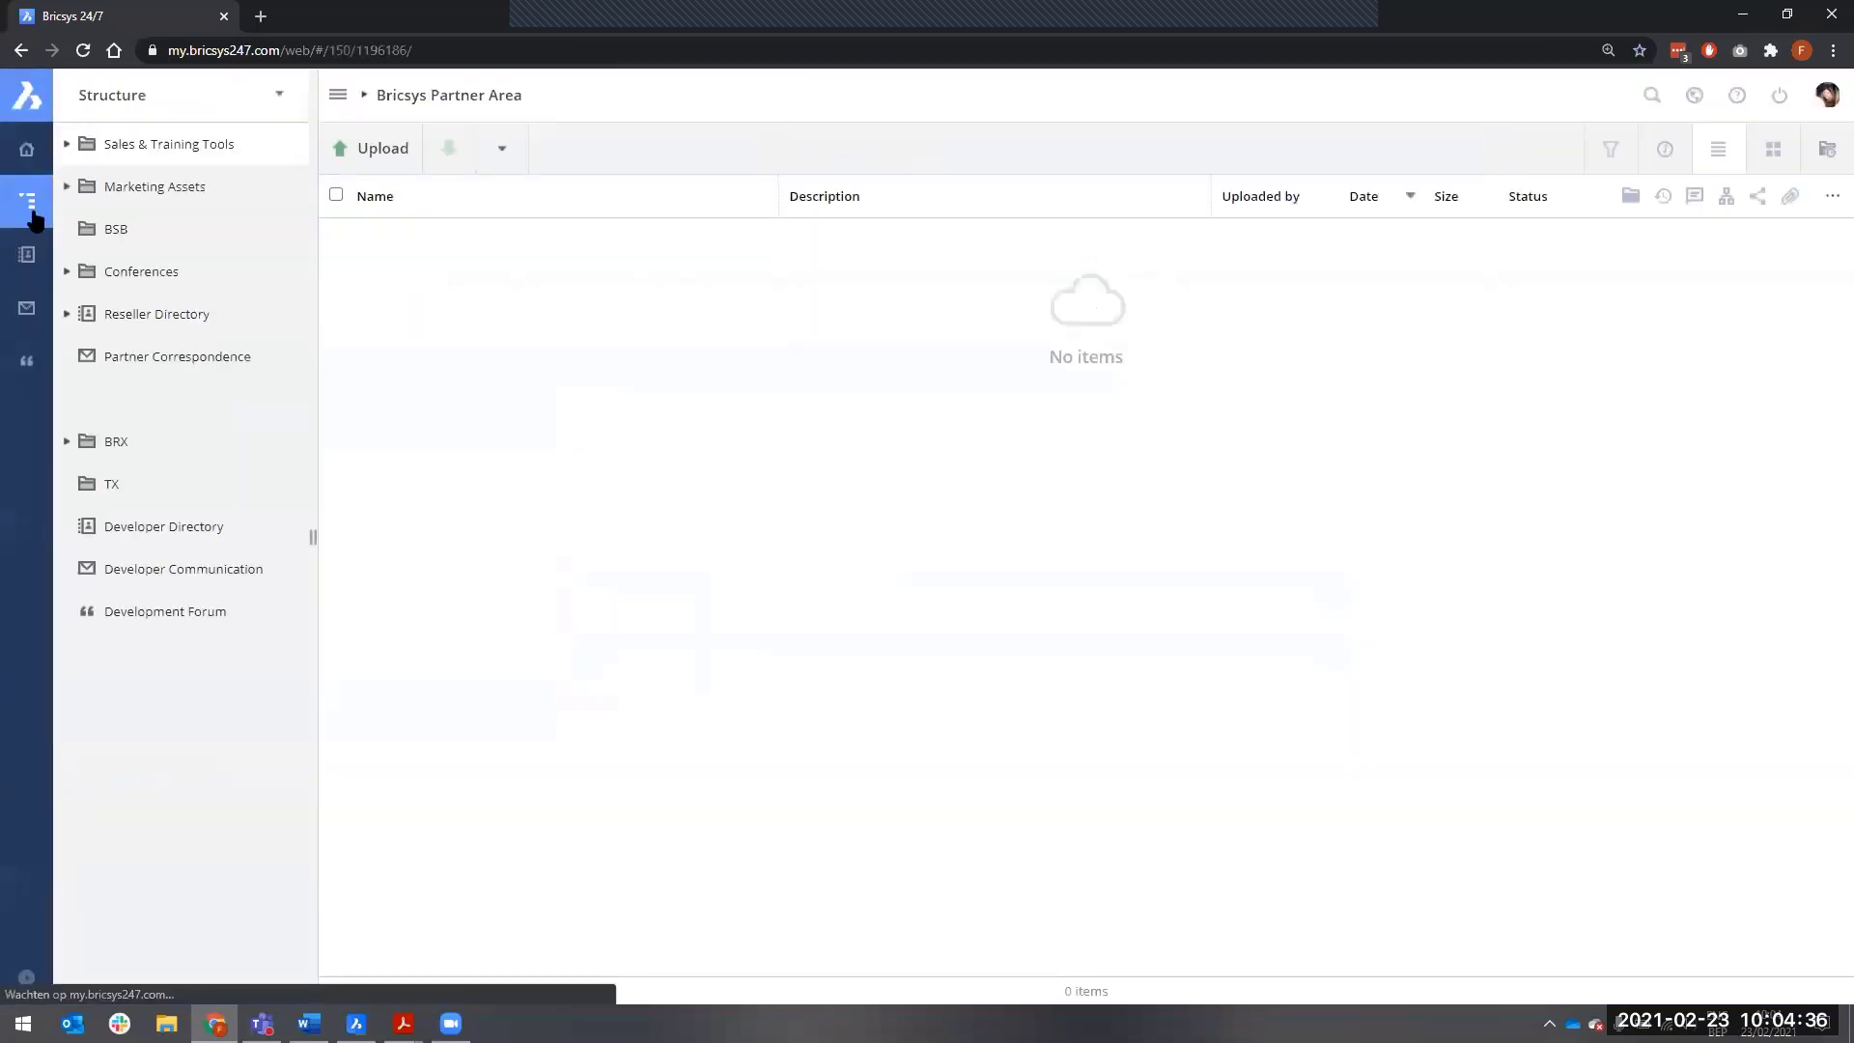
click(66, 272)
click(67, 271)
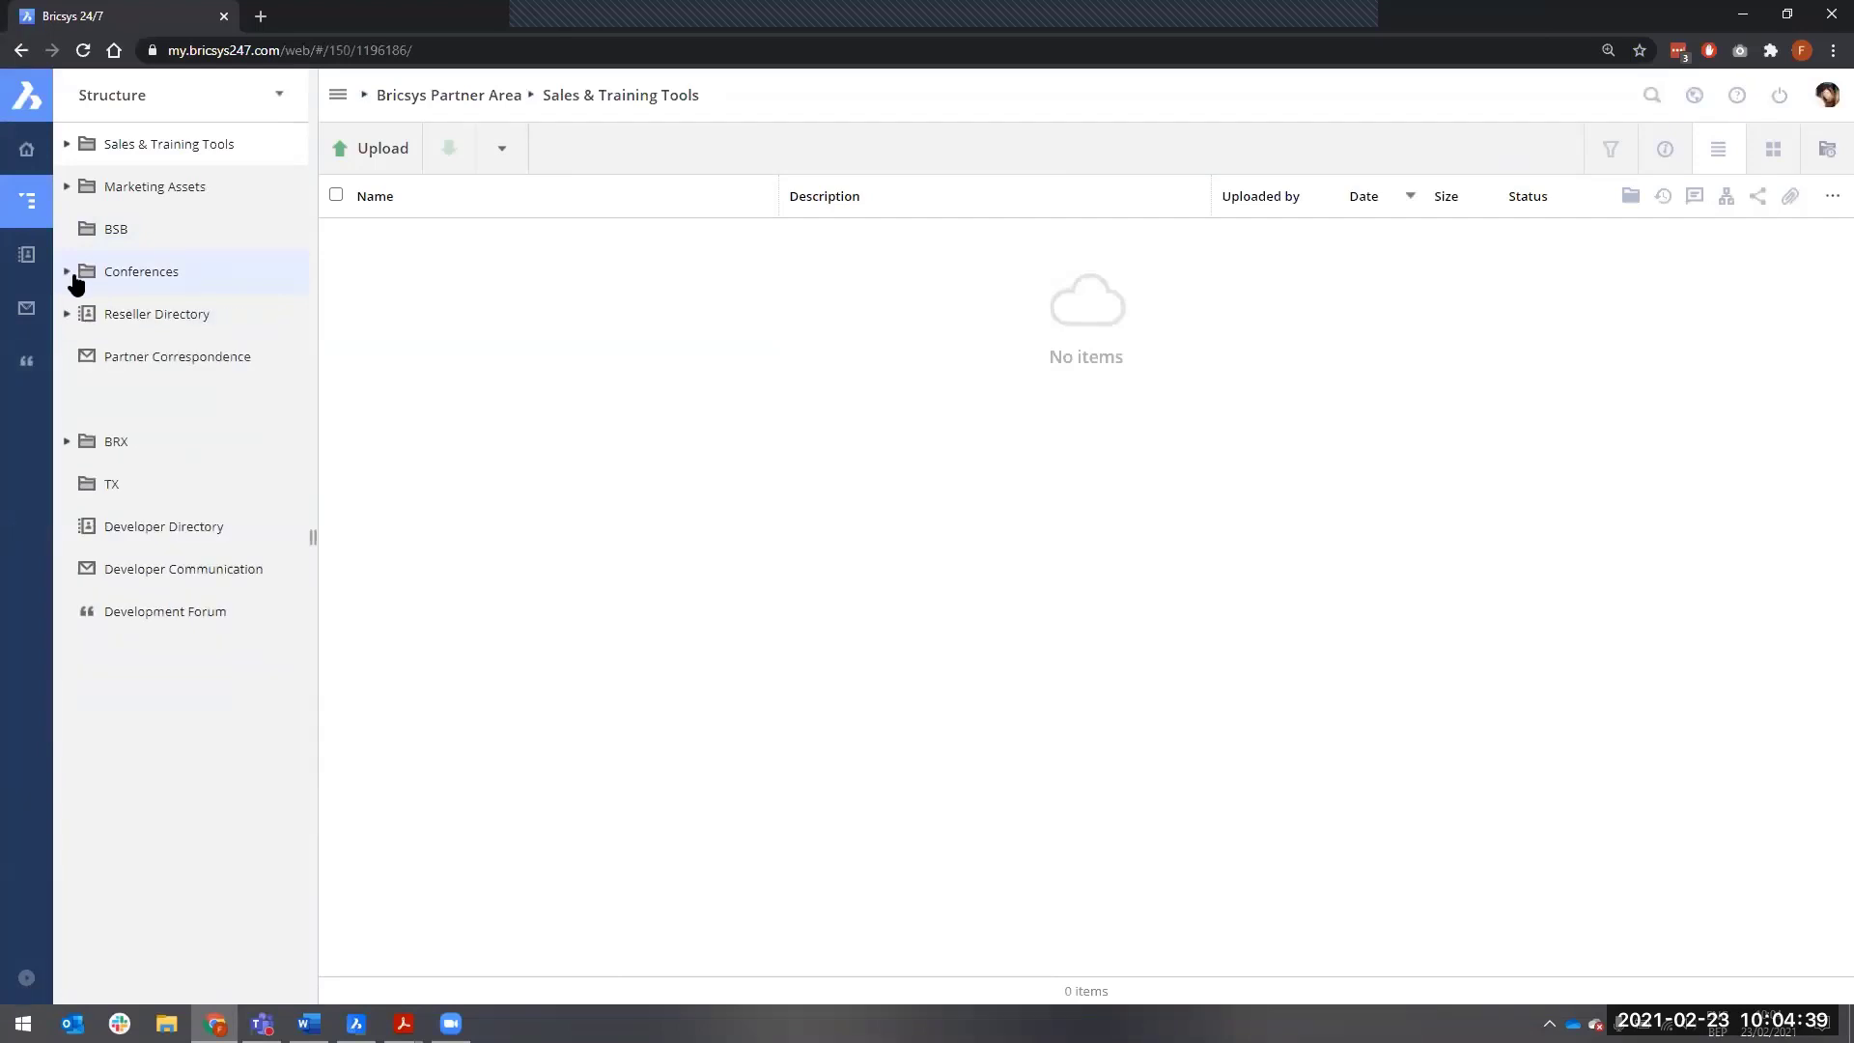
click(68, 145)
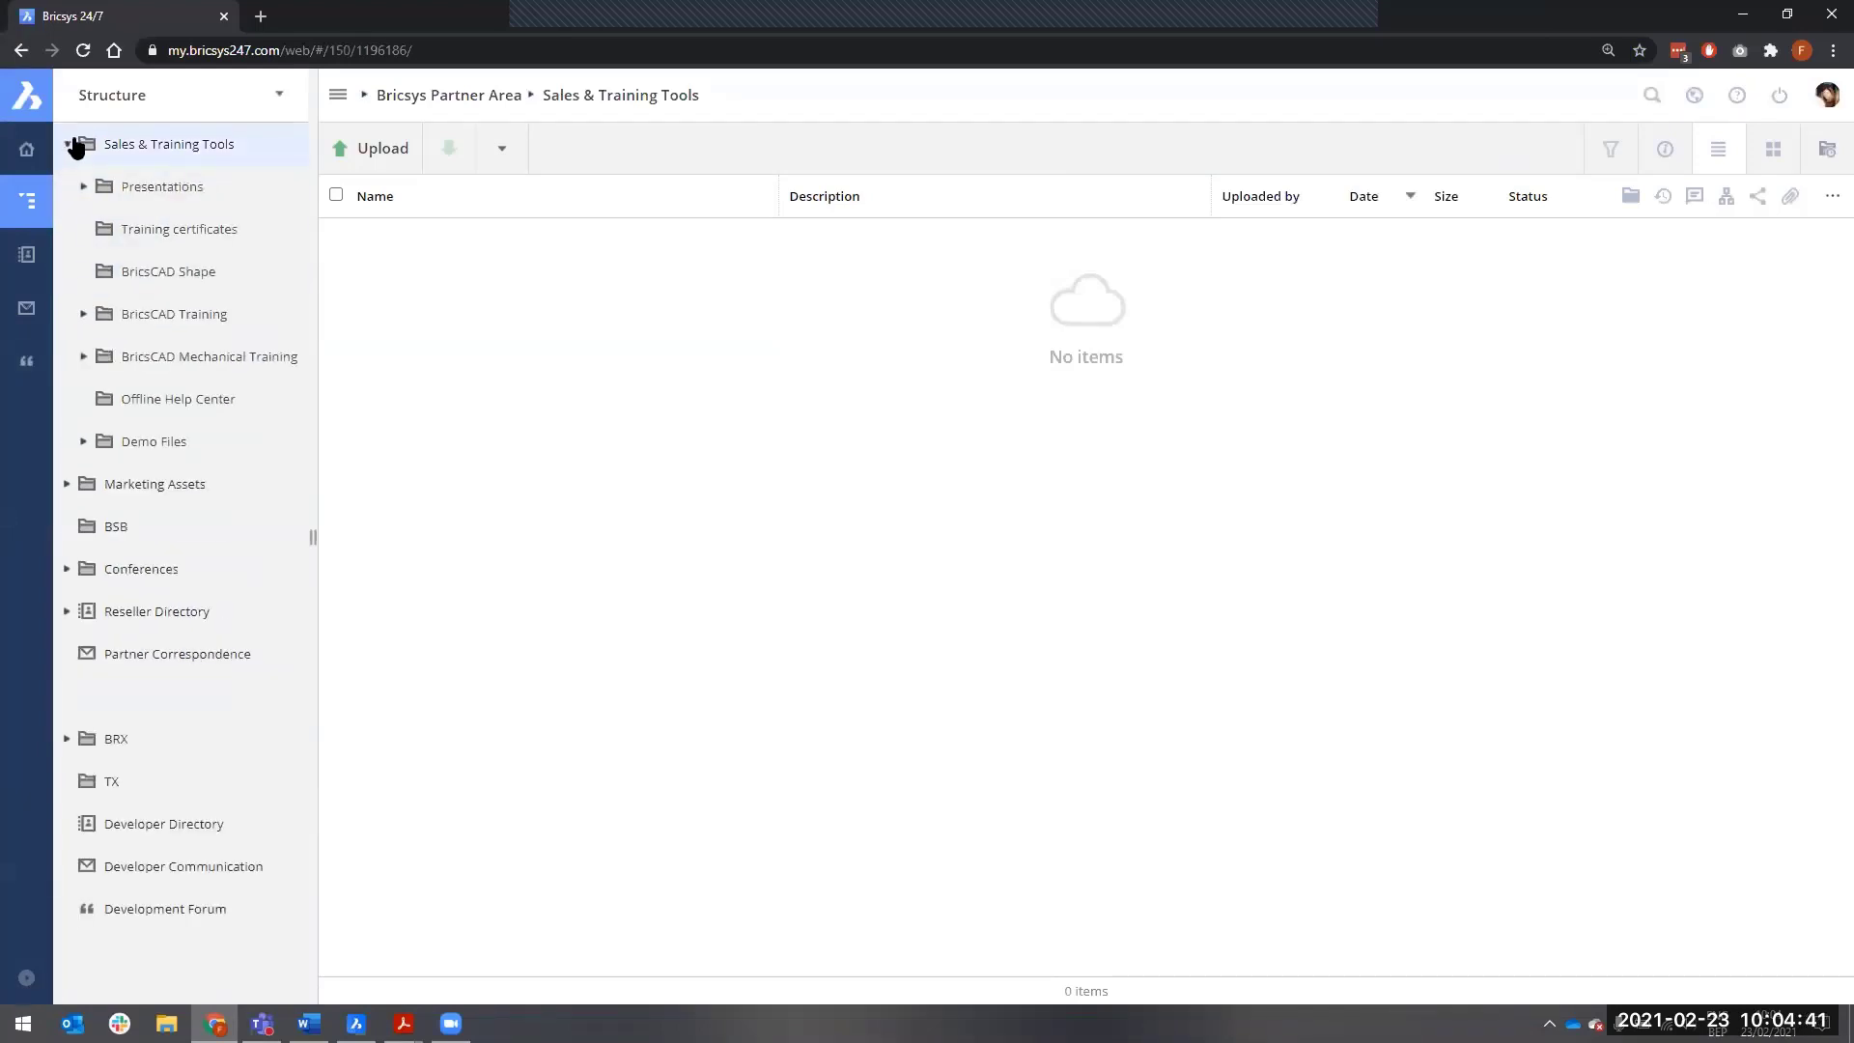
click(83, 315)
click(83, 314)
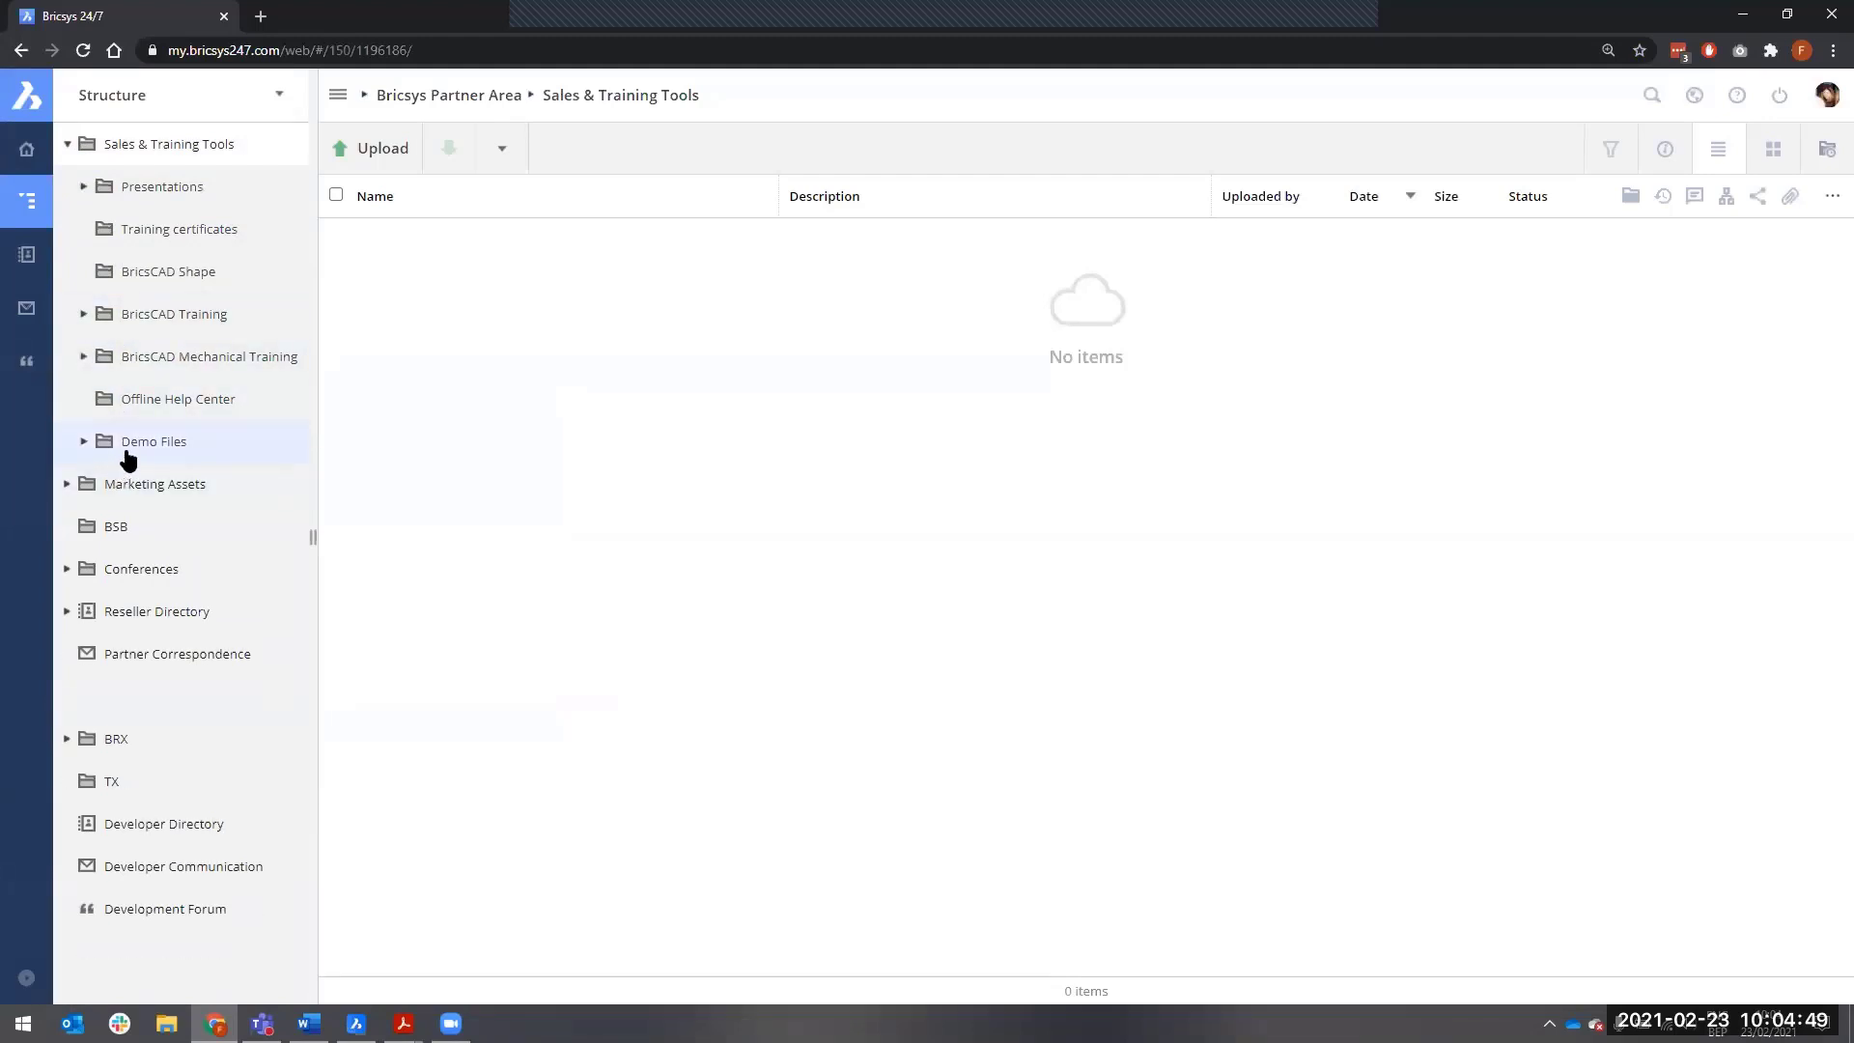
- Expand BricsCAD Mechanical Training to its v21 subfolders and open the 3_3D Constraints folder
click(83, 357)
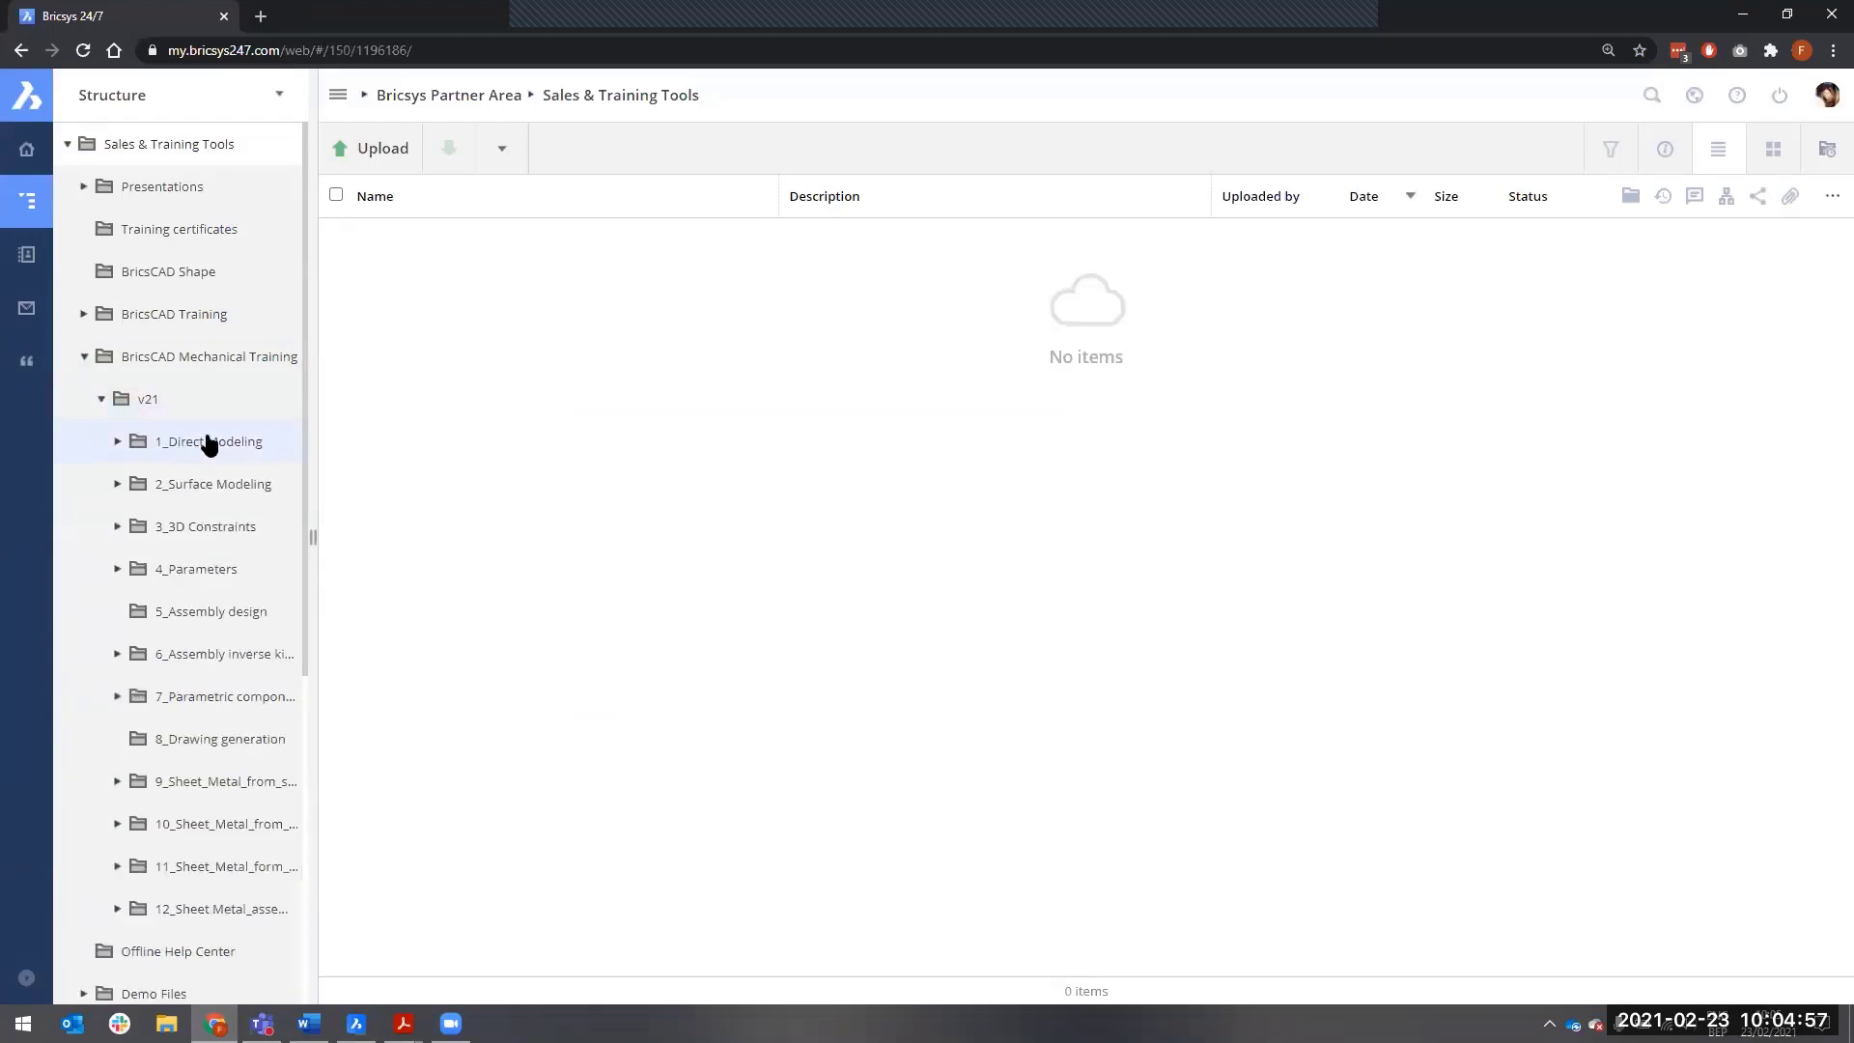
scroll(207, 440, down, 1)
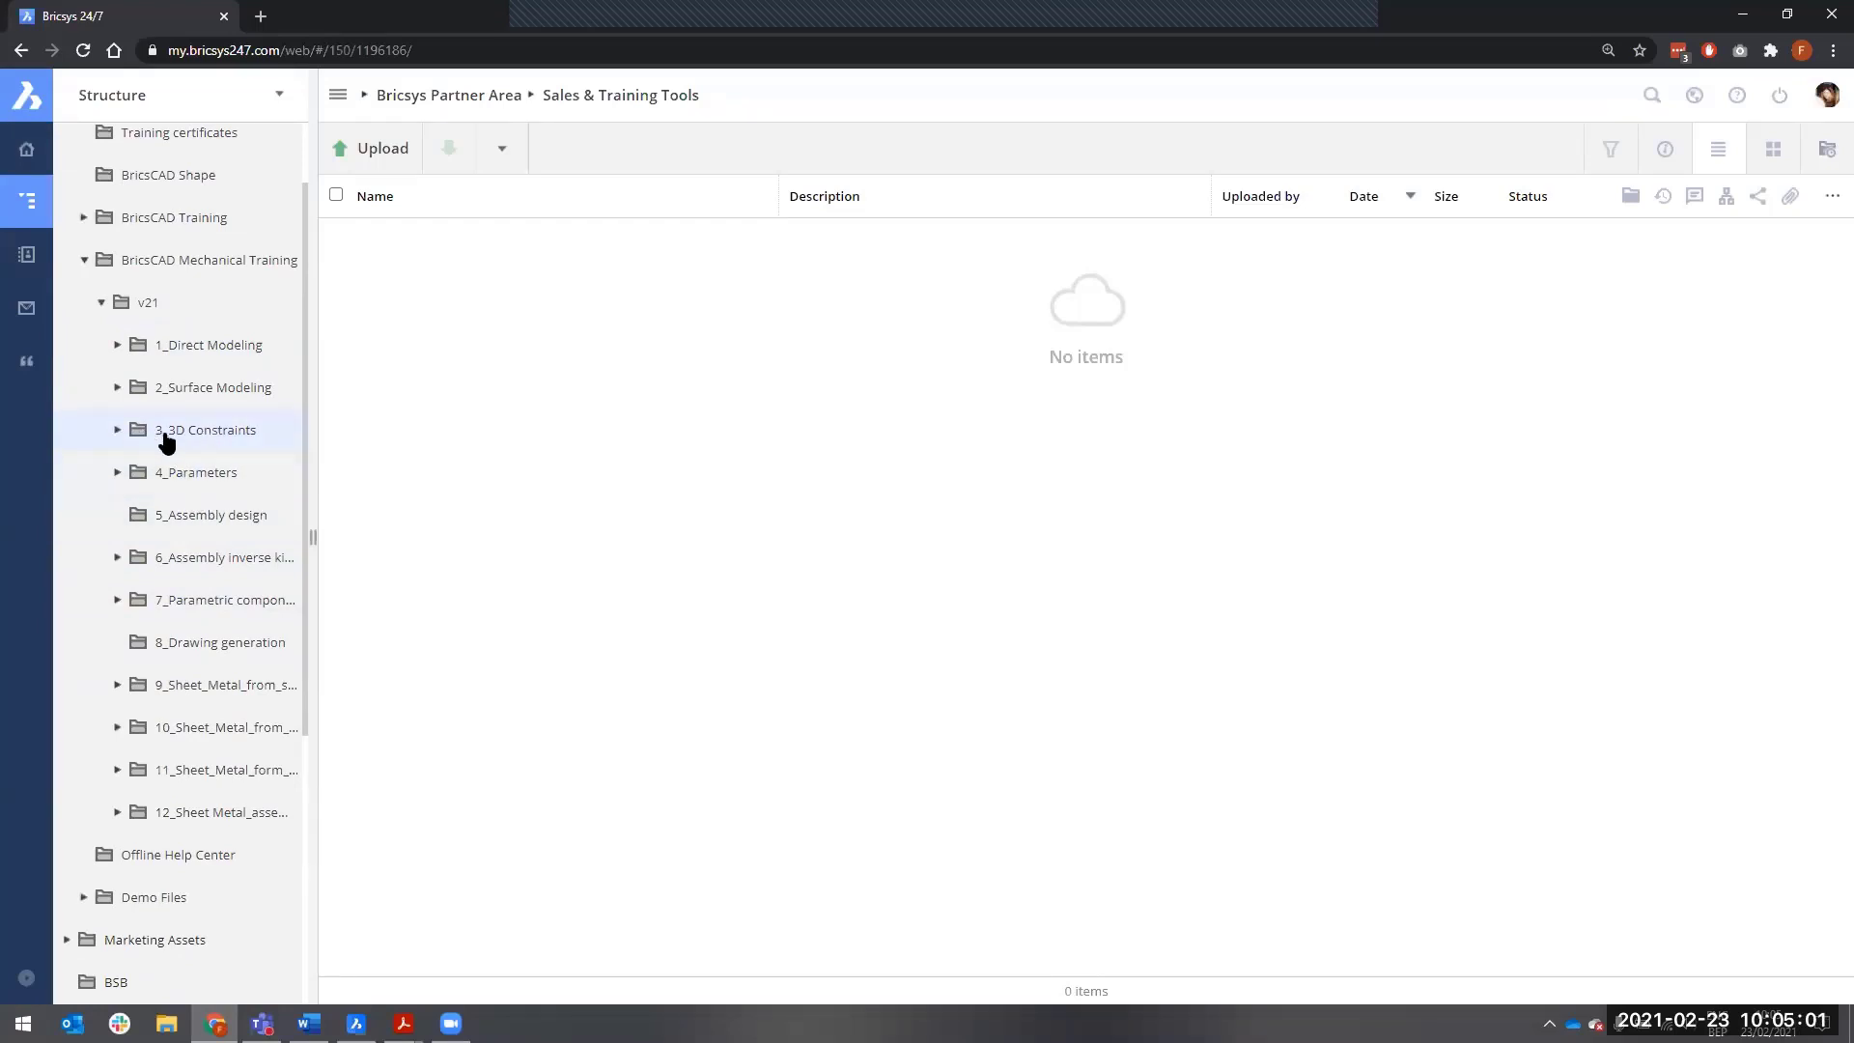
click(203, 434)
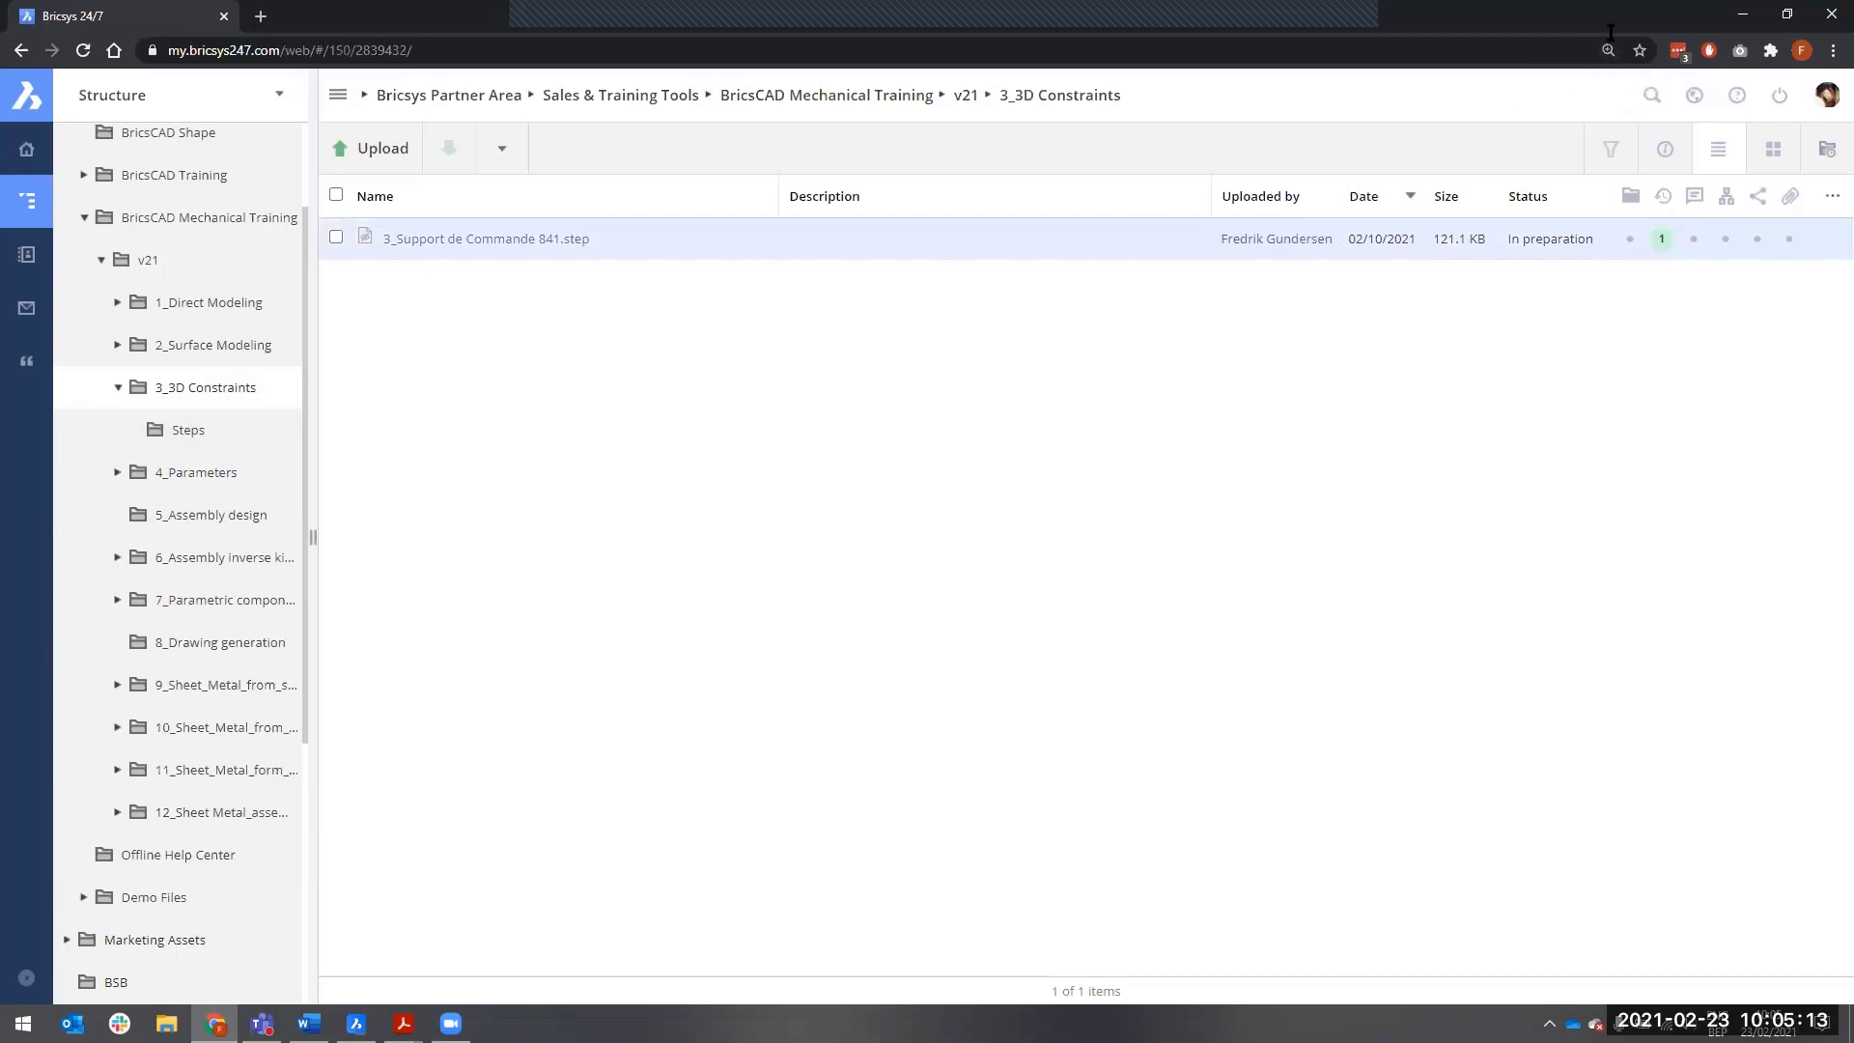
scroll(207, 426, up, 3)
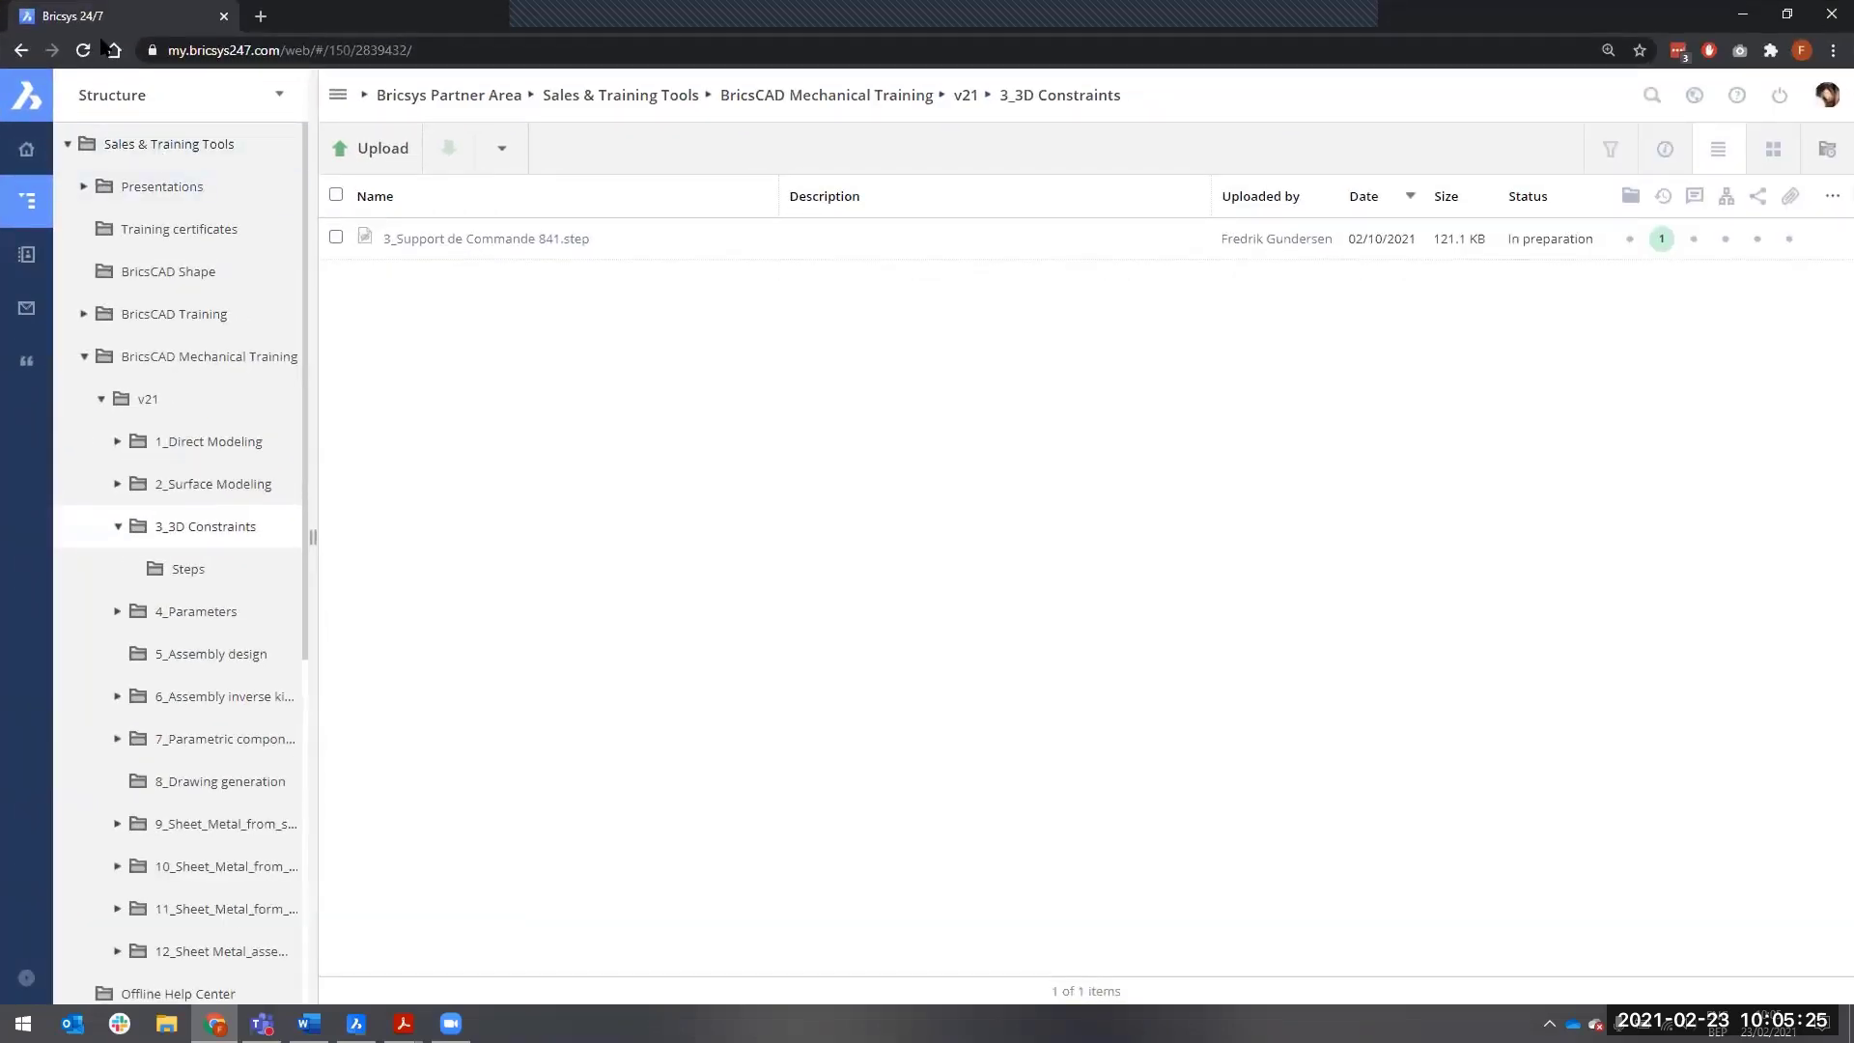
- Reduce the browser to a narrow window over the guide and widen the Name column to fit the full STEP file name
drag(108, 21, 639, 195)
click(1789, 15)
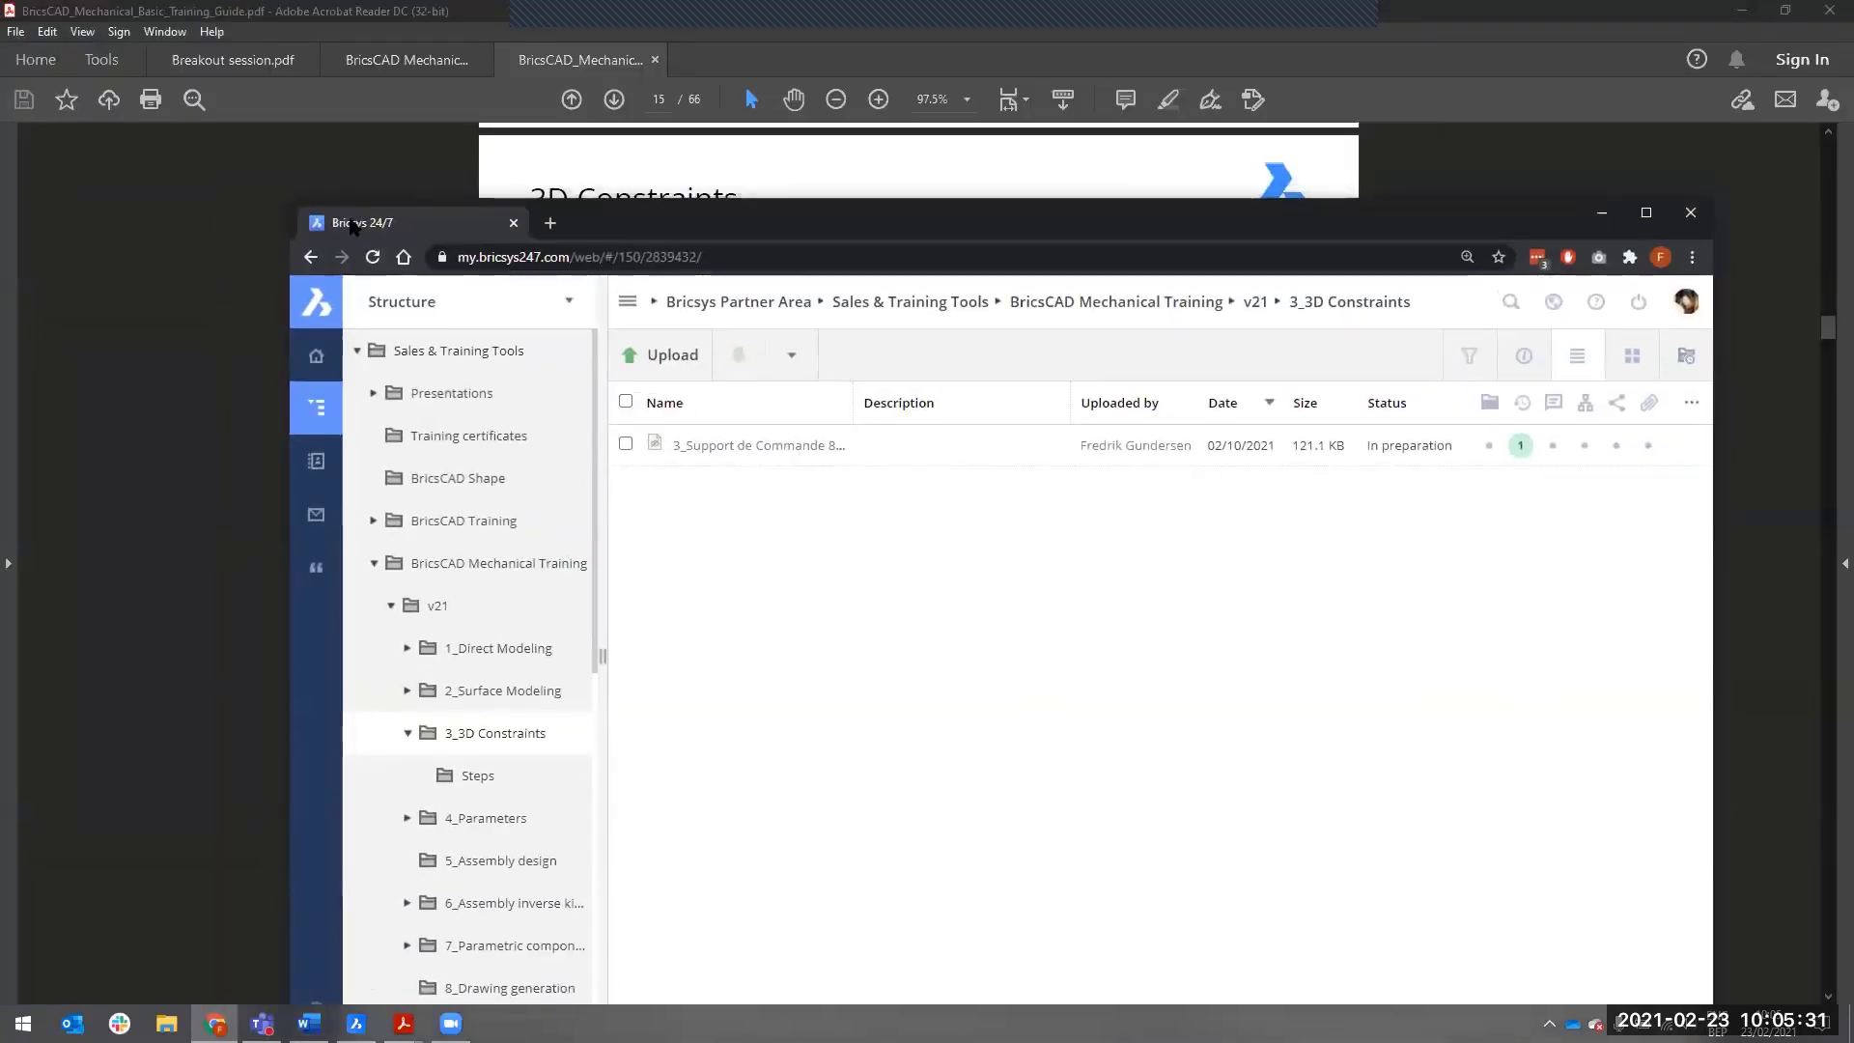
drag(352, 226, 106, 157)
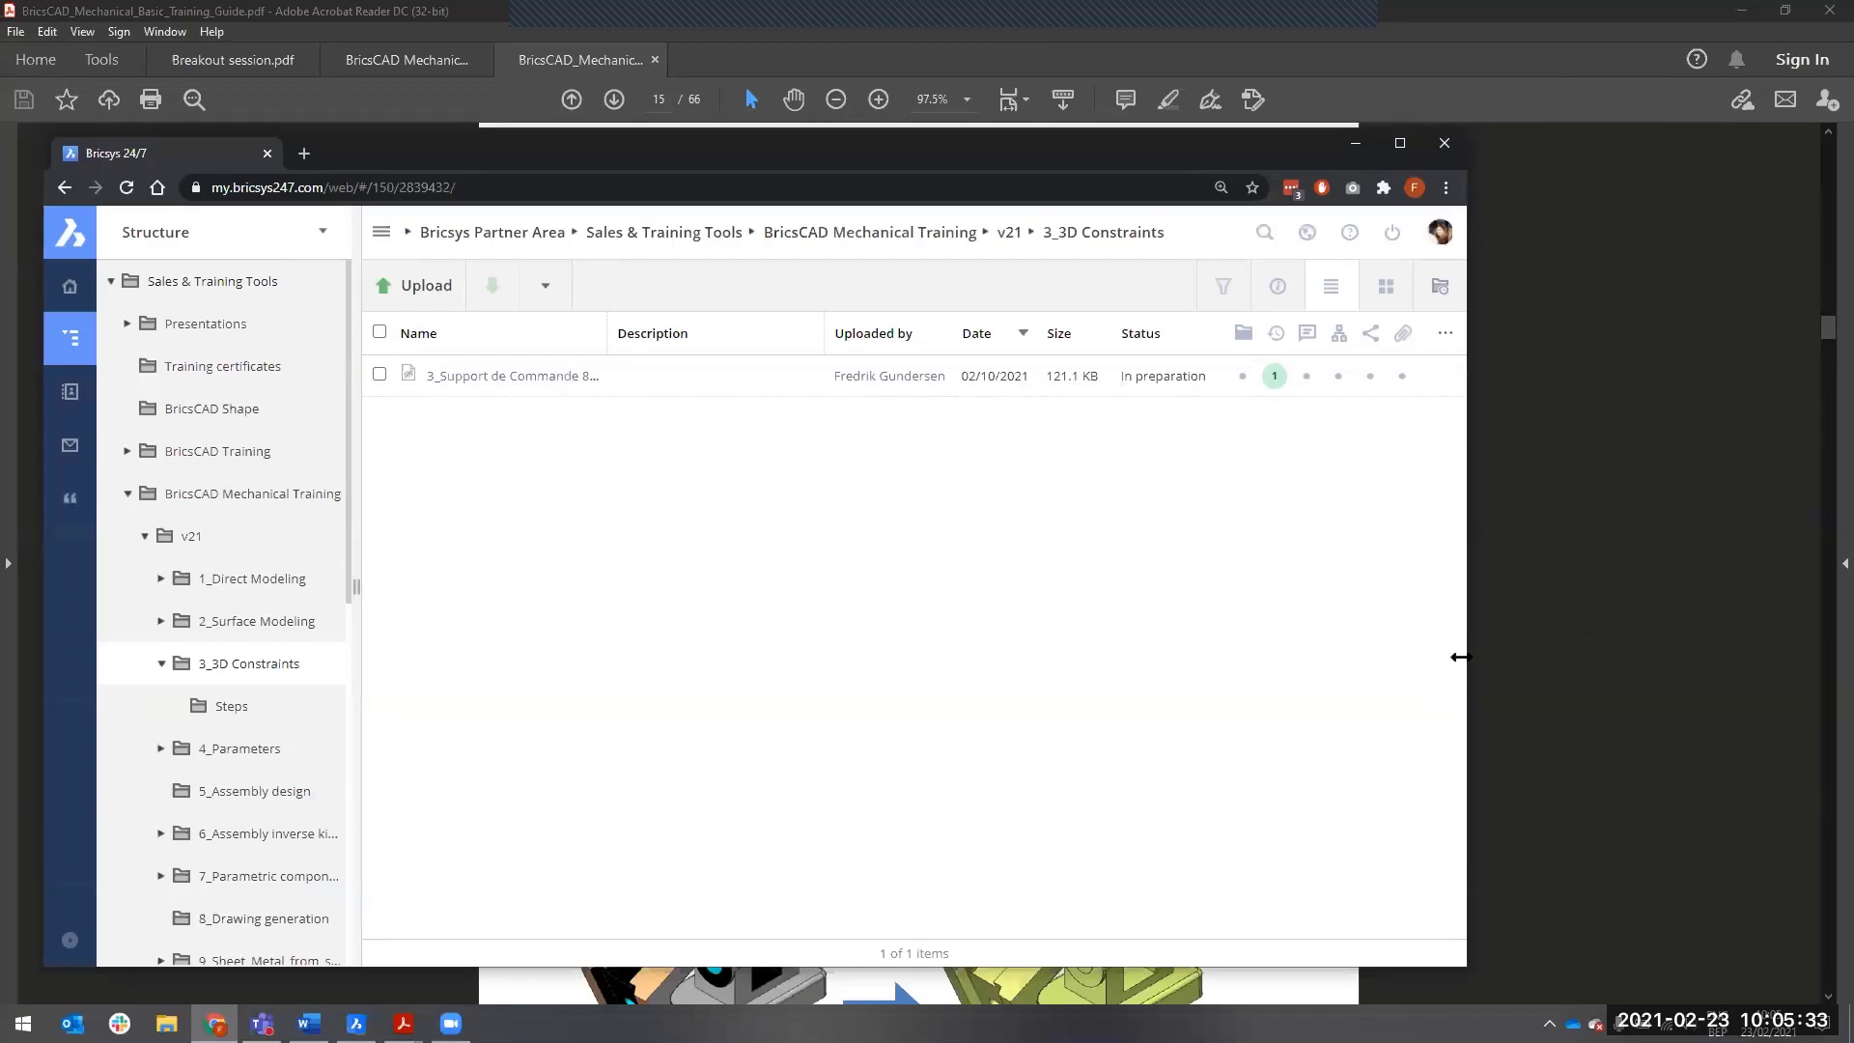
drag(1460, 656, 1117, 656)
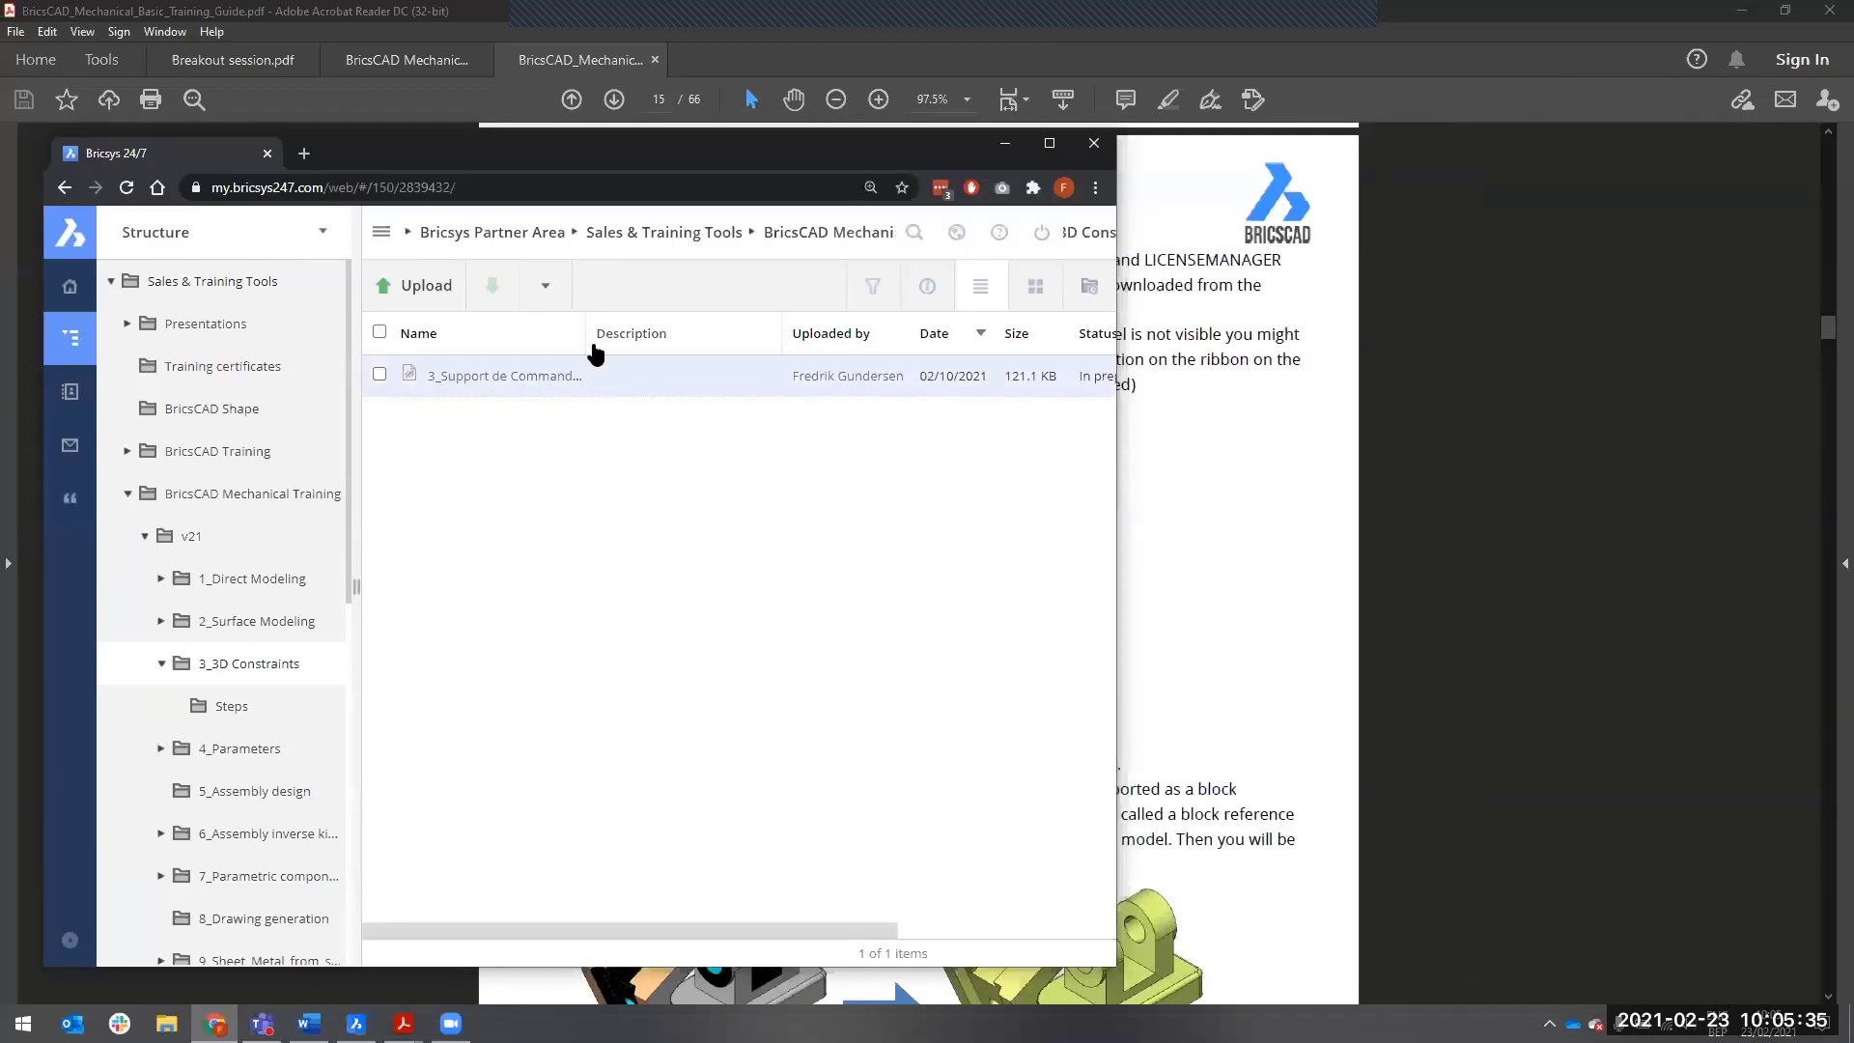
drag(741, 354, 734, 355)
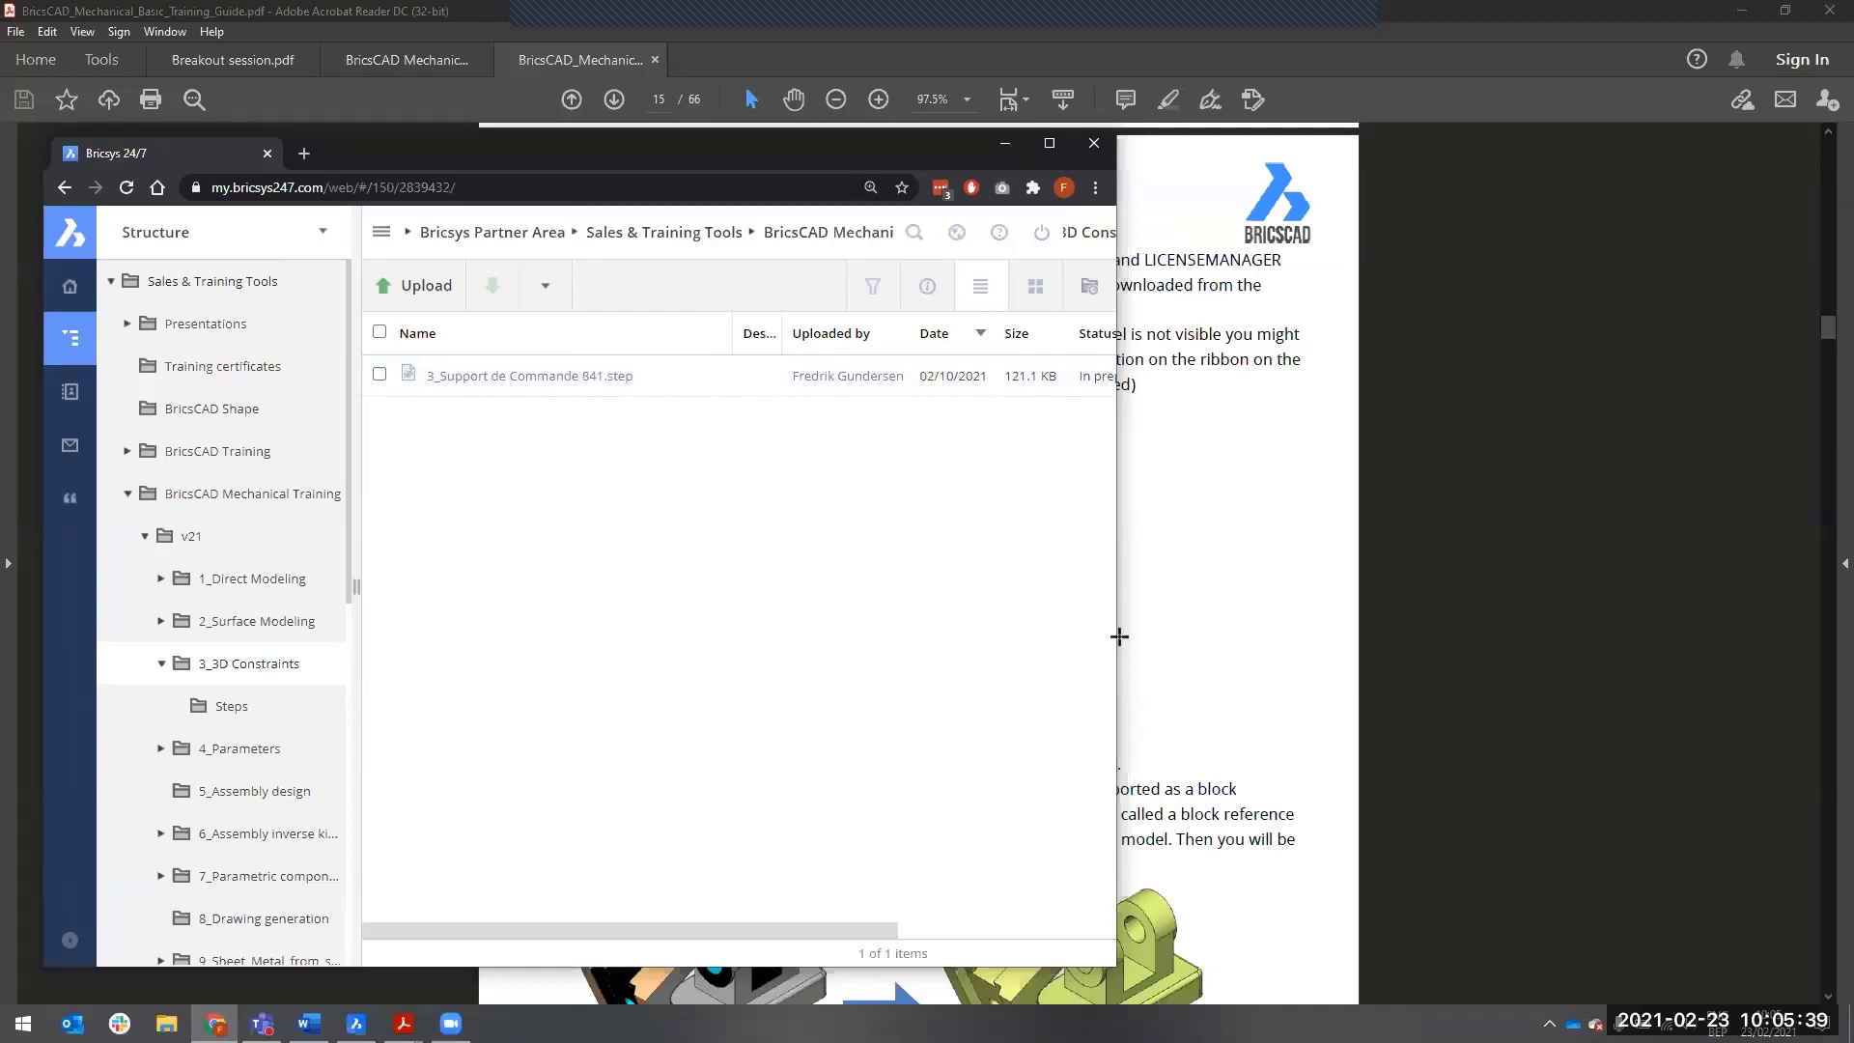
drag(1119, 637, 686, 637)
drag(142, 164, 100, 169)
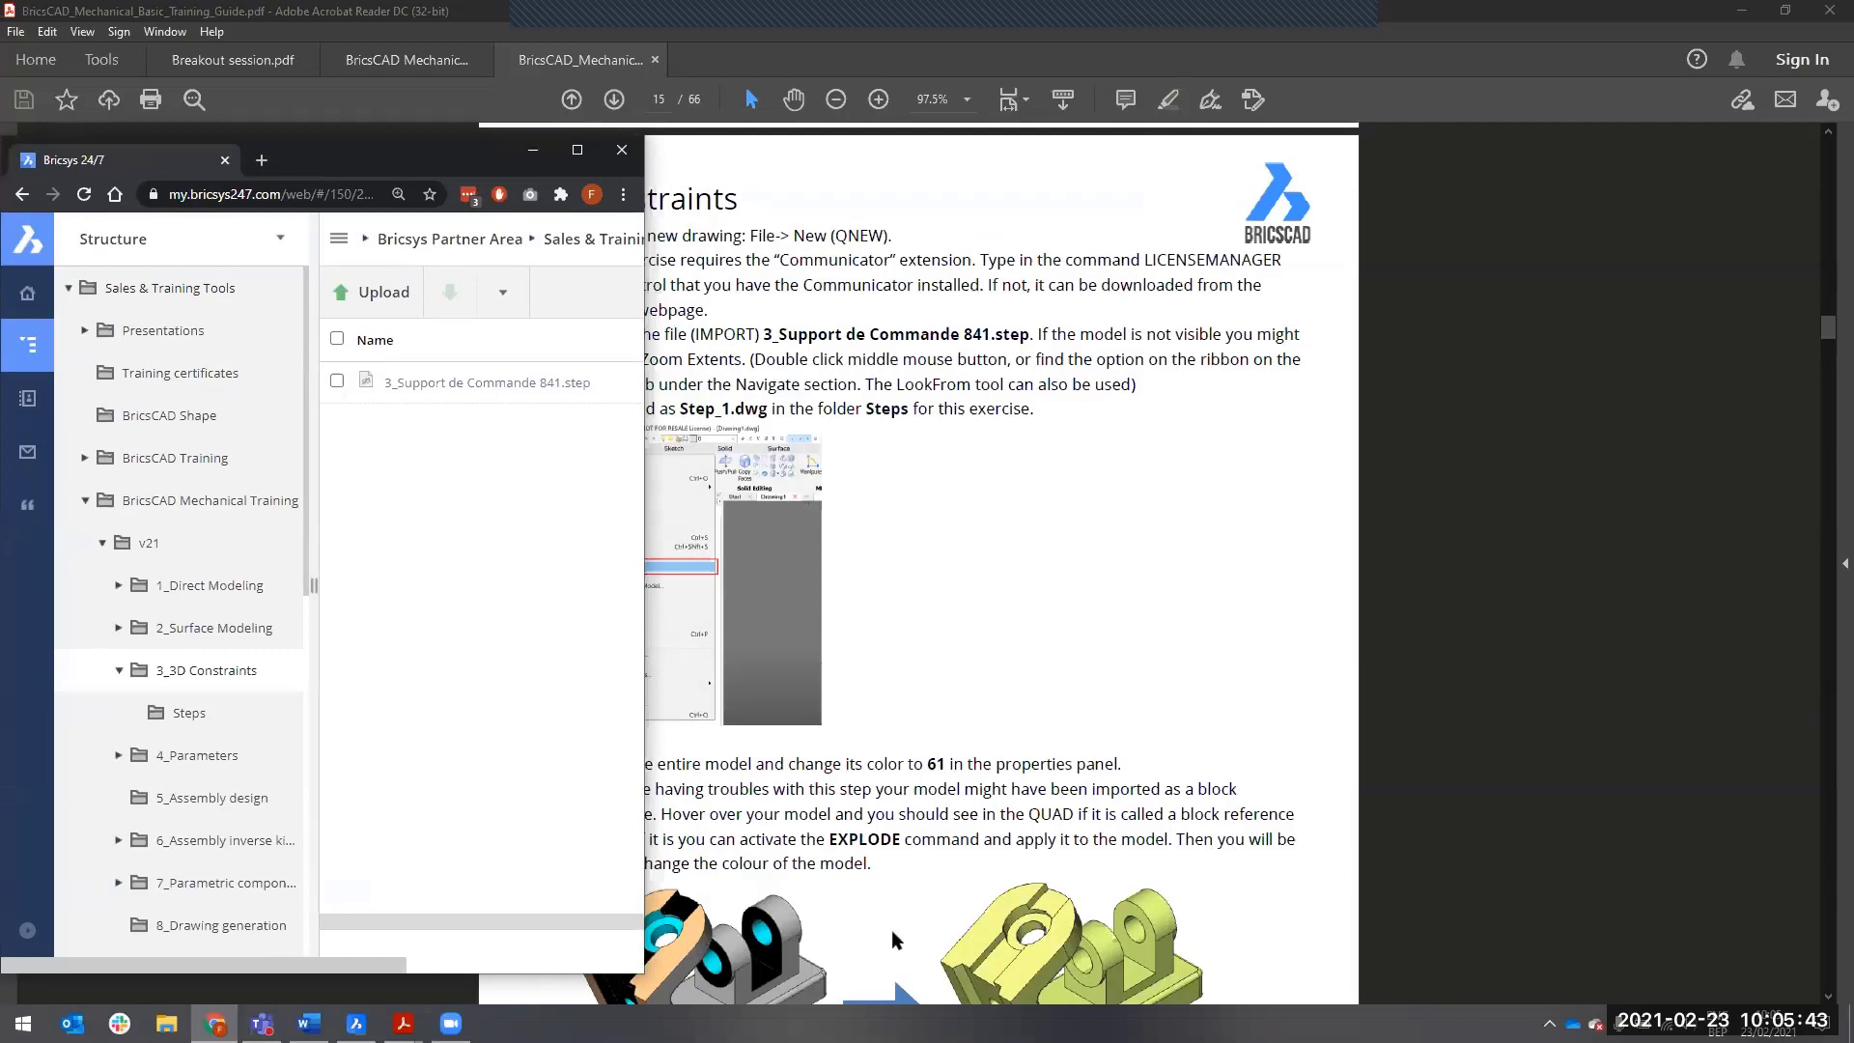
- Arrange the training guide and the Bricsys 24/7 browser window side by side, each filling half the screen
click(868, 751)
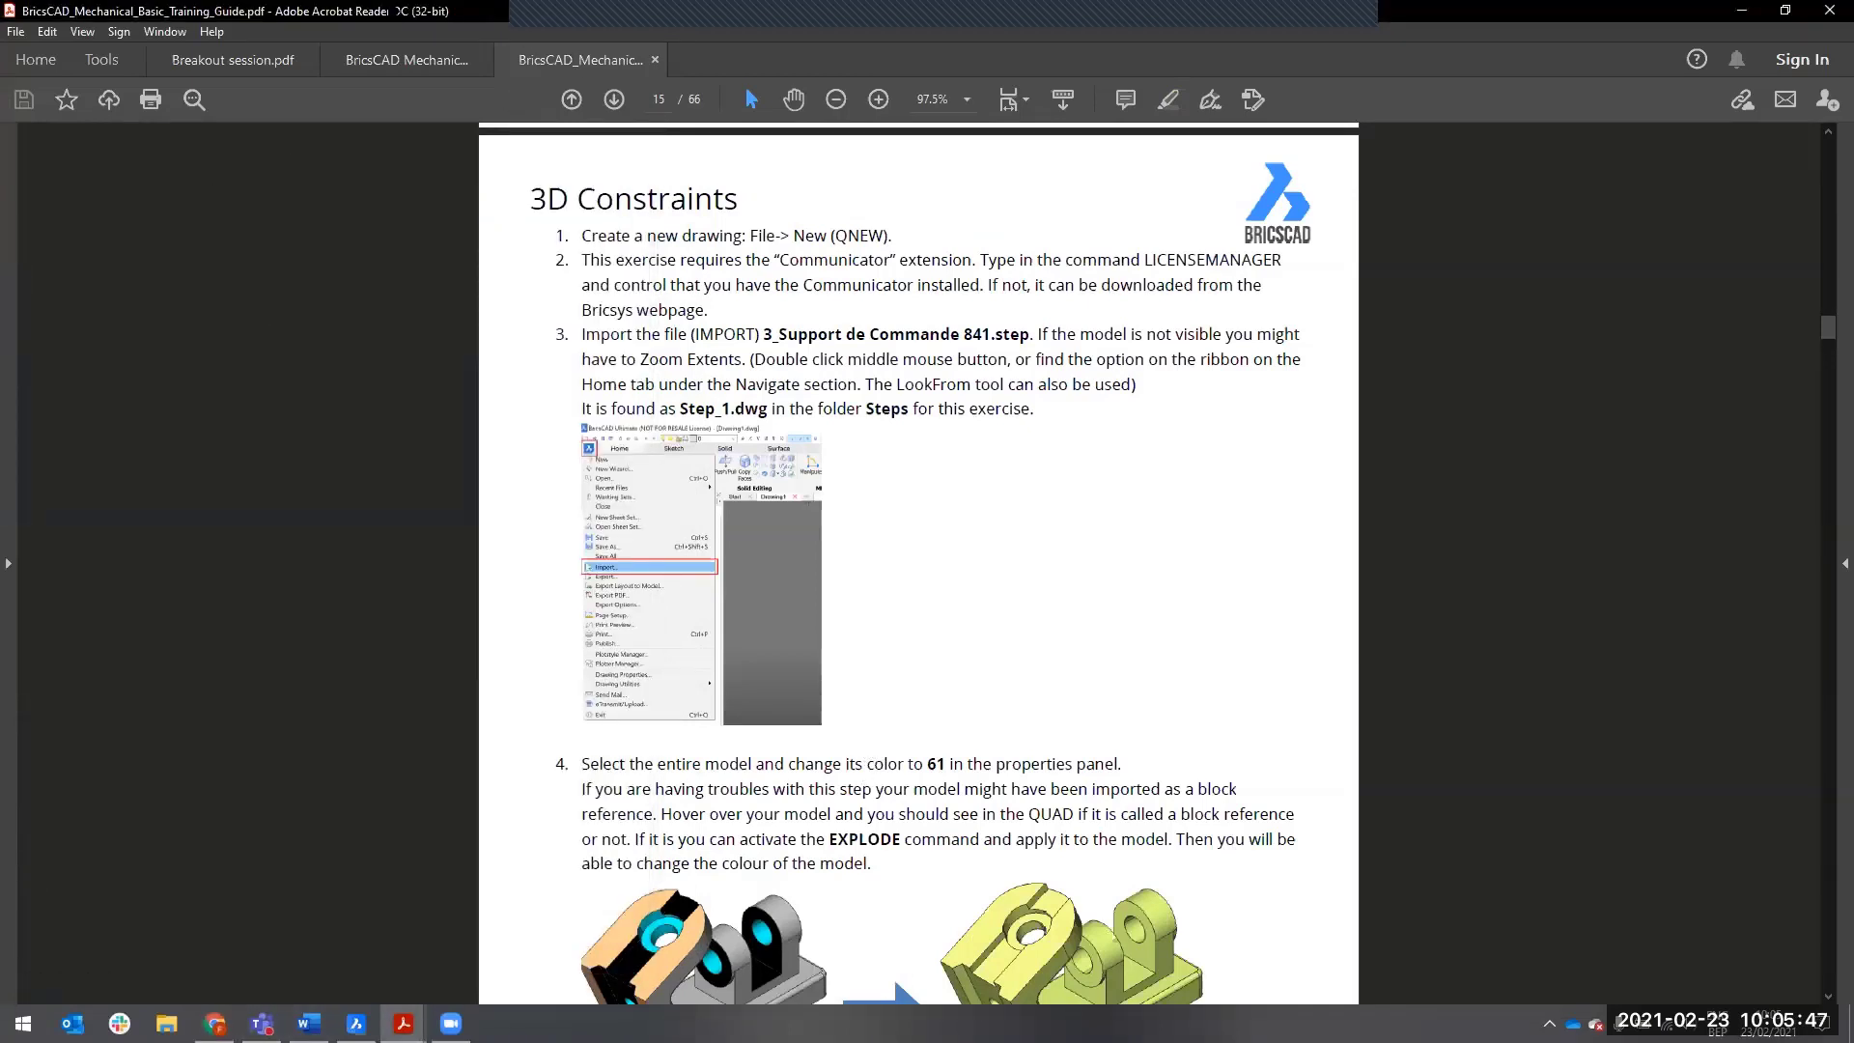
key(super+Right)
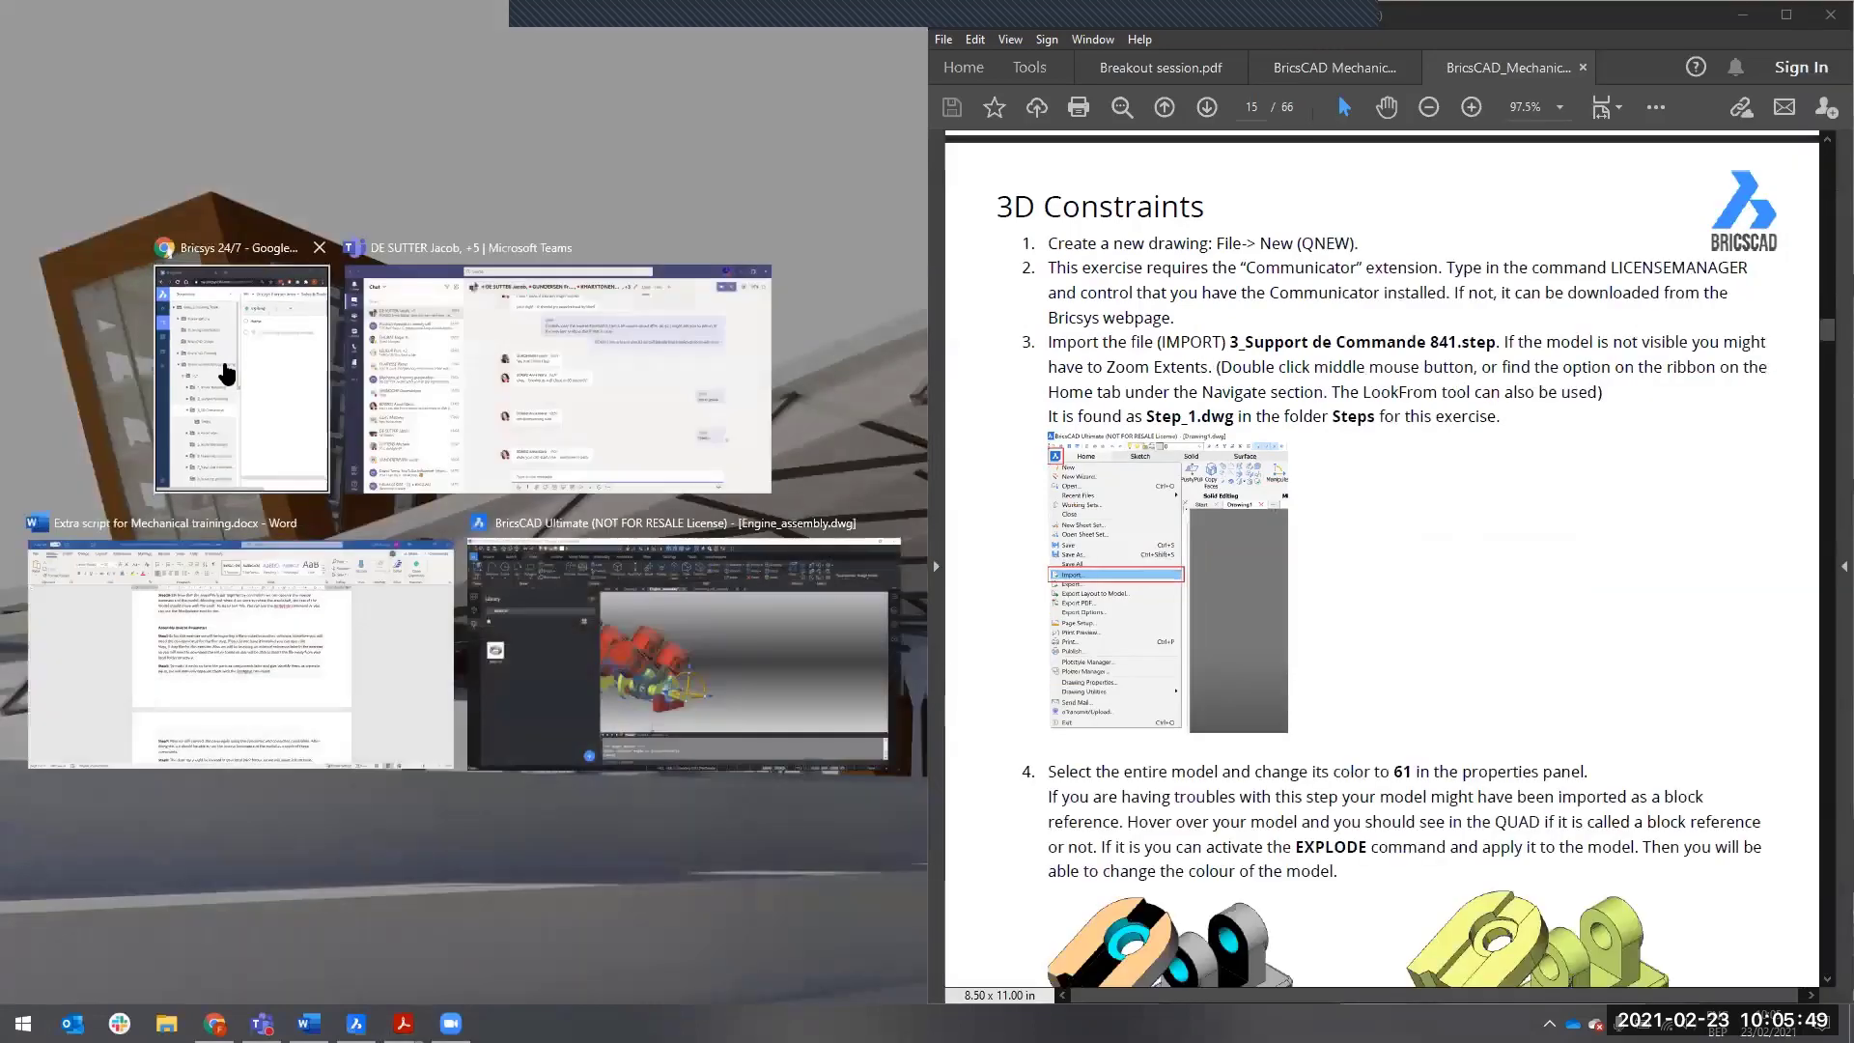
click(734, 373)
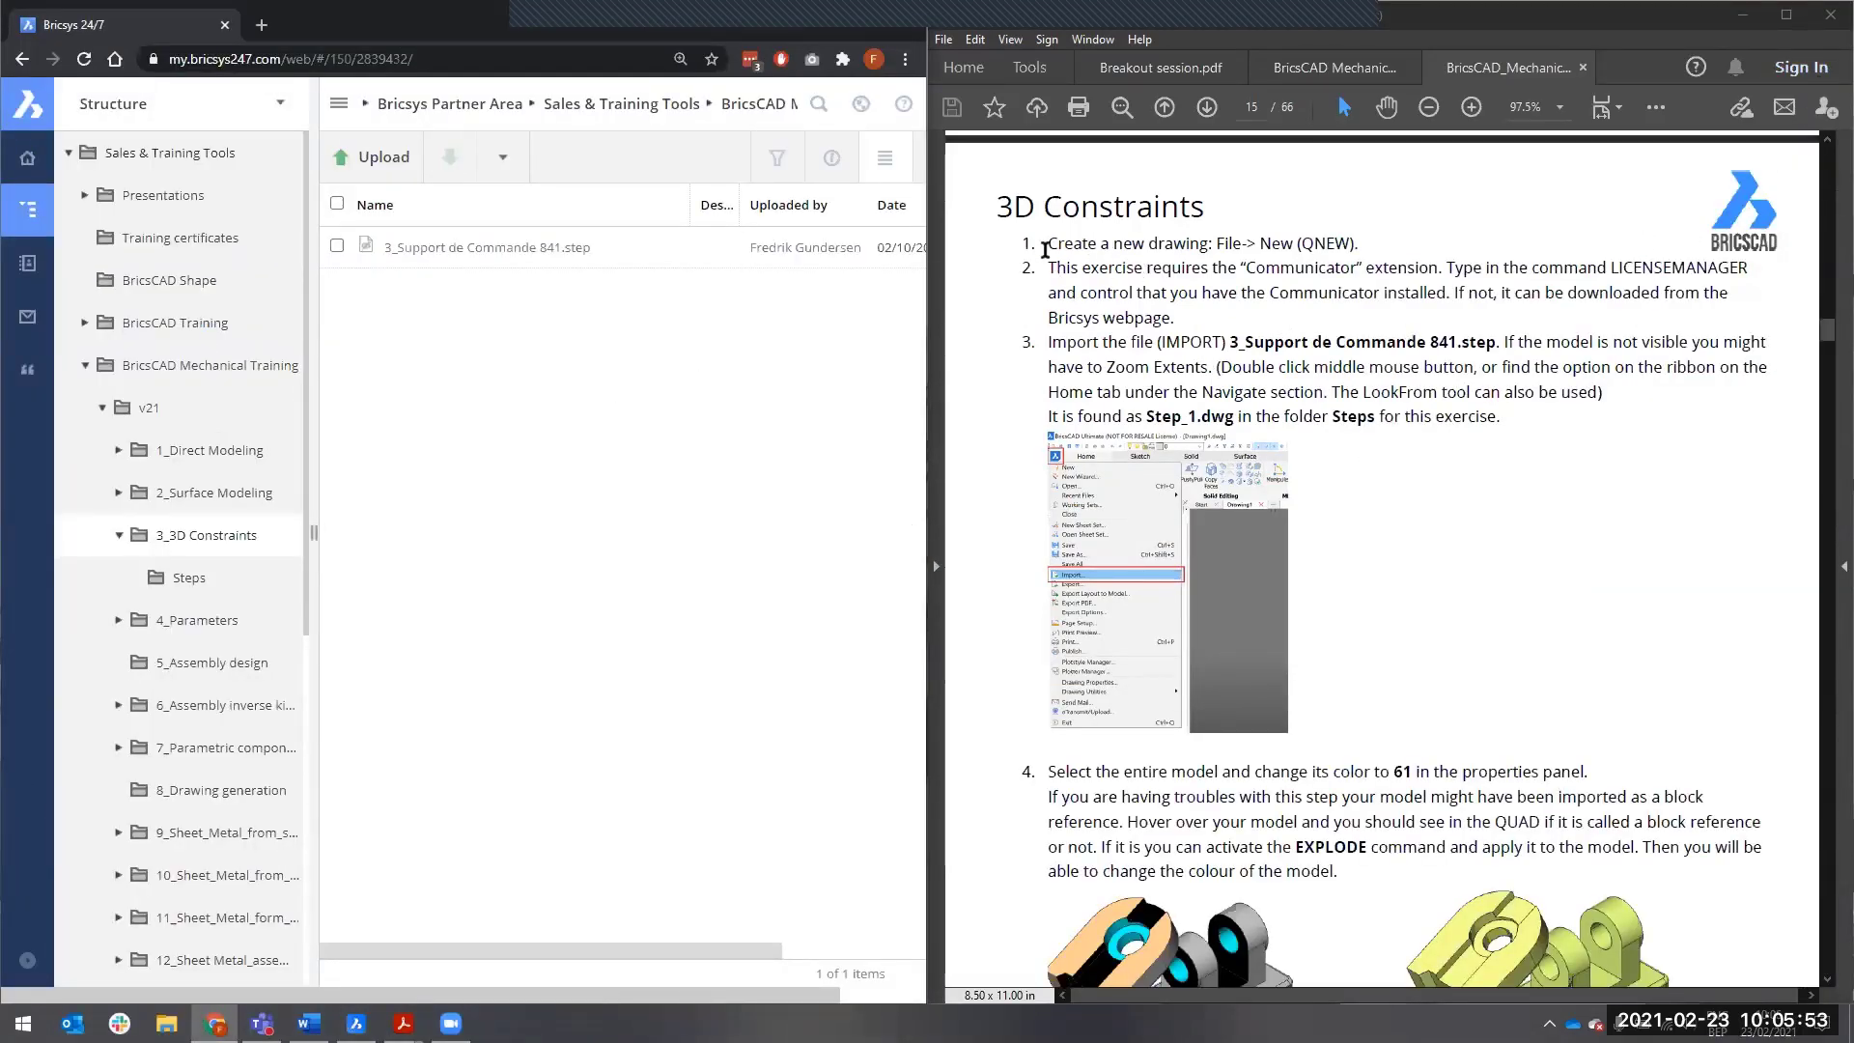
- Read the 3D Constraints exercise instructions on creating a new drawing and the required Communicator extension
drag(1050, 244, 1437, 269)
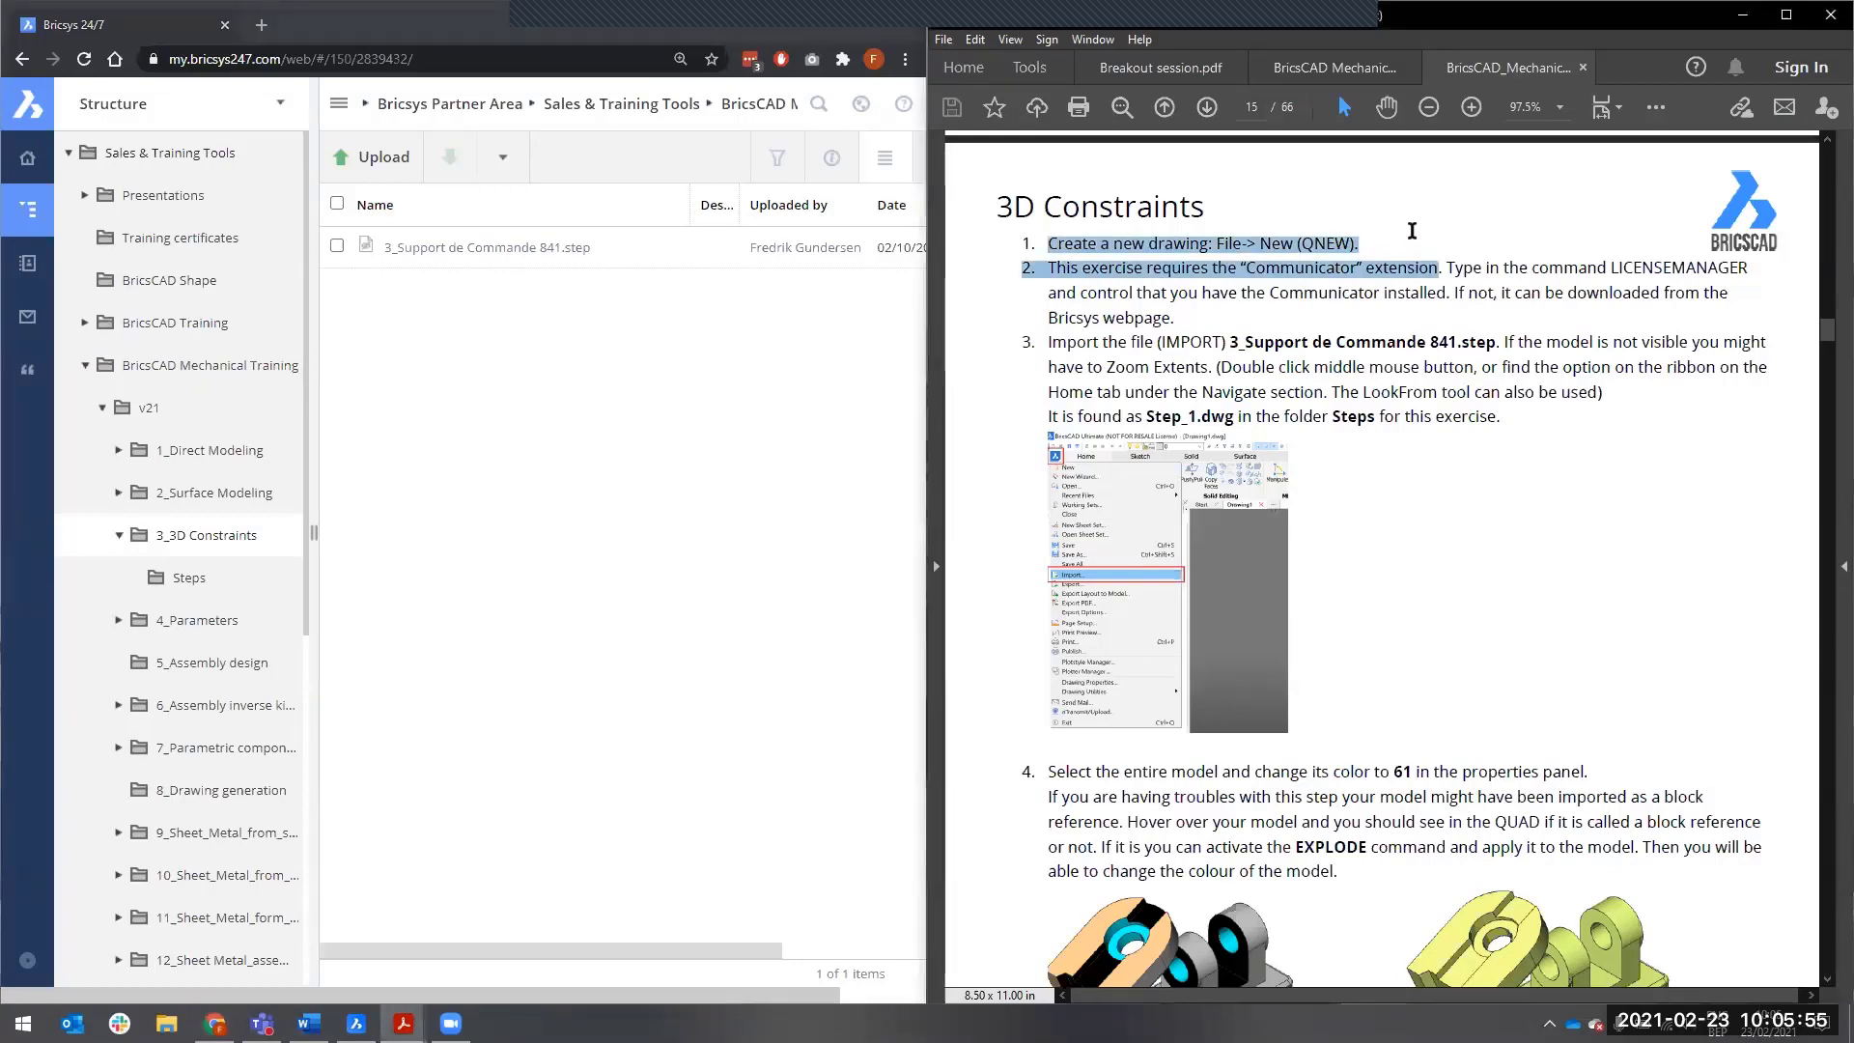
click(1365, 285)
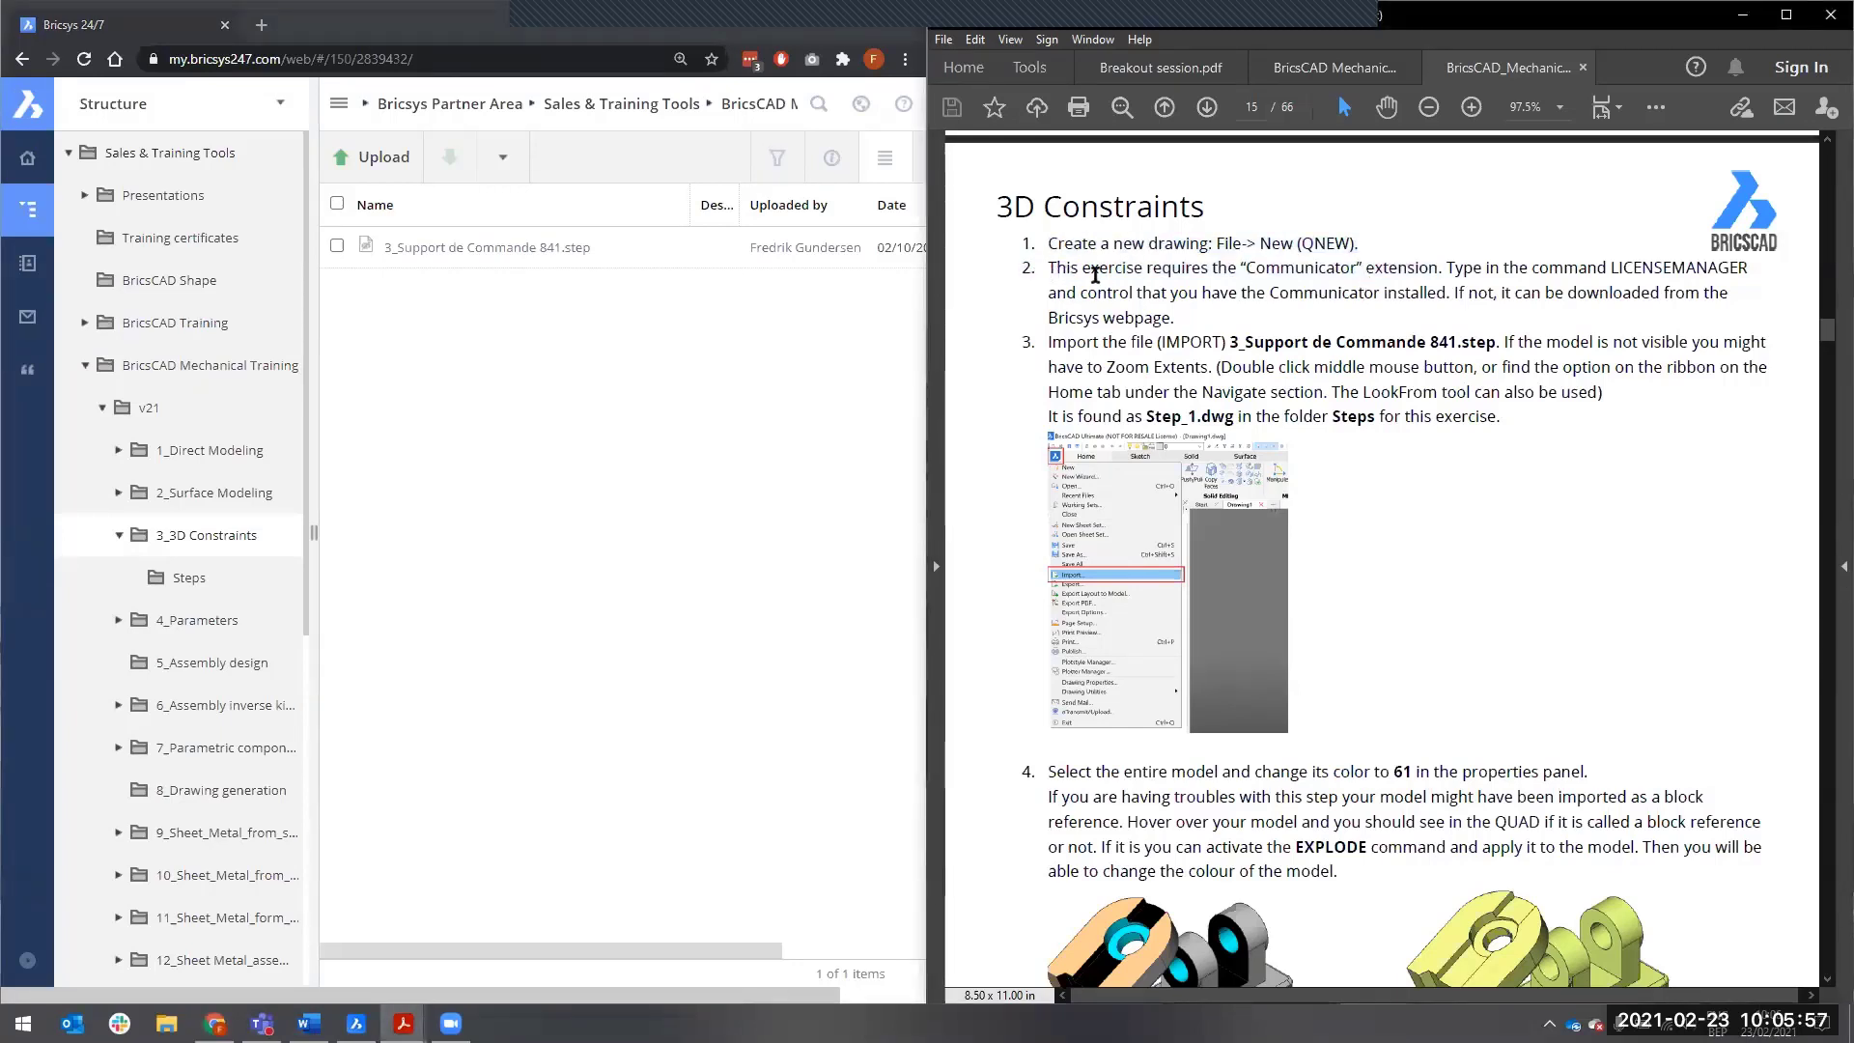
drag(1048, 268, 1432, 269)
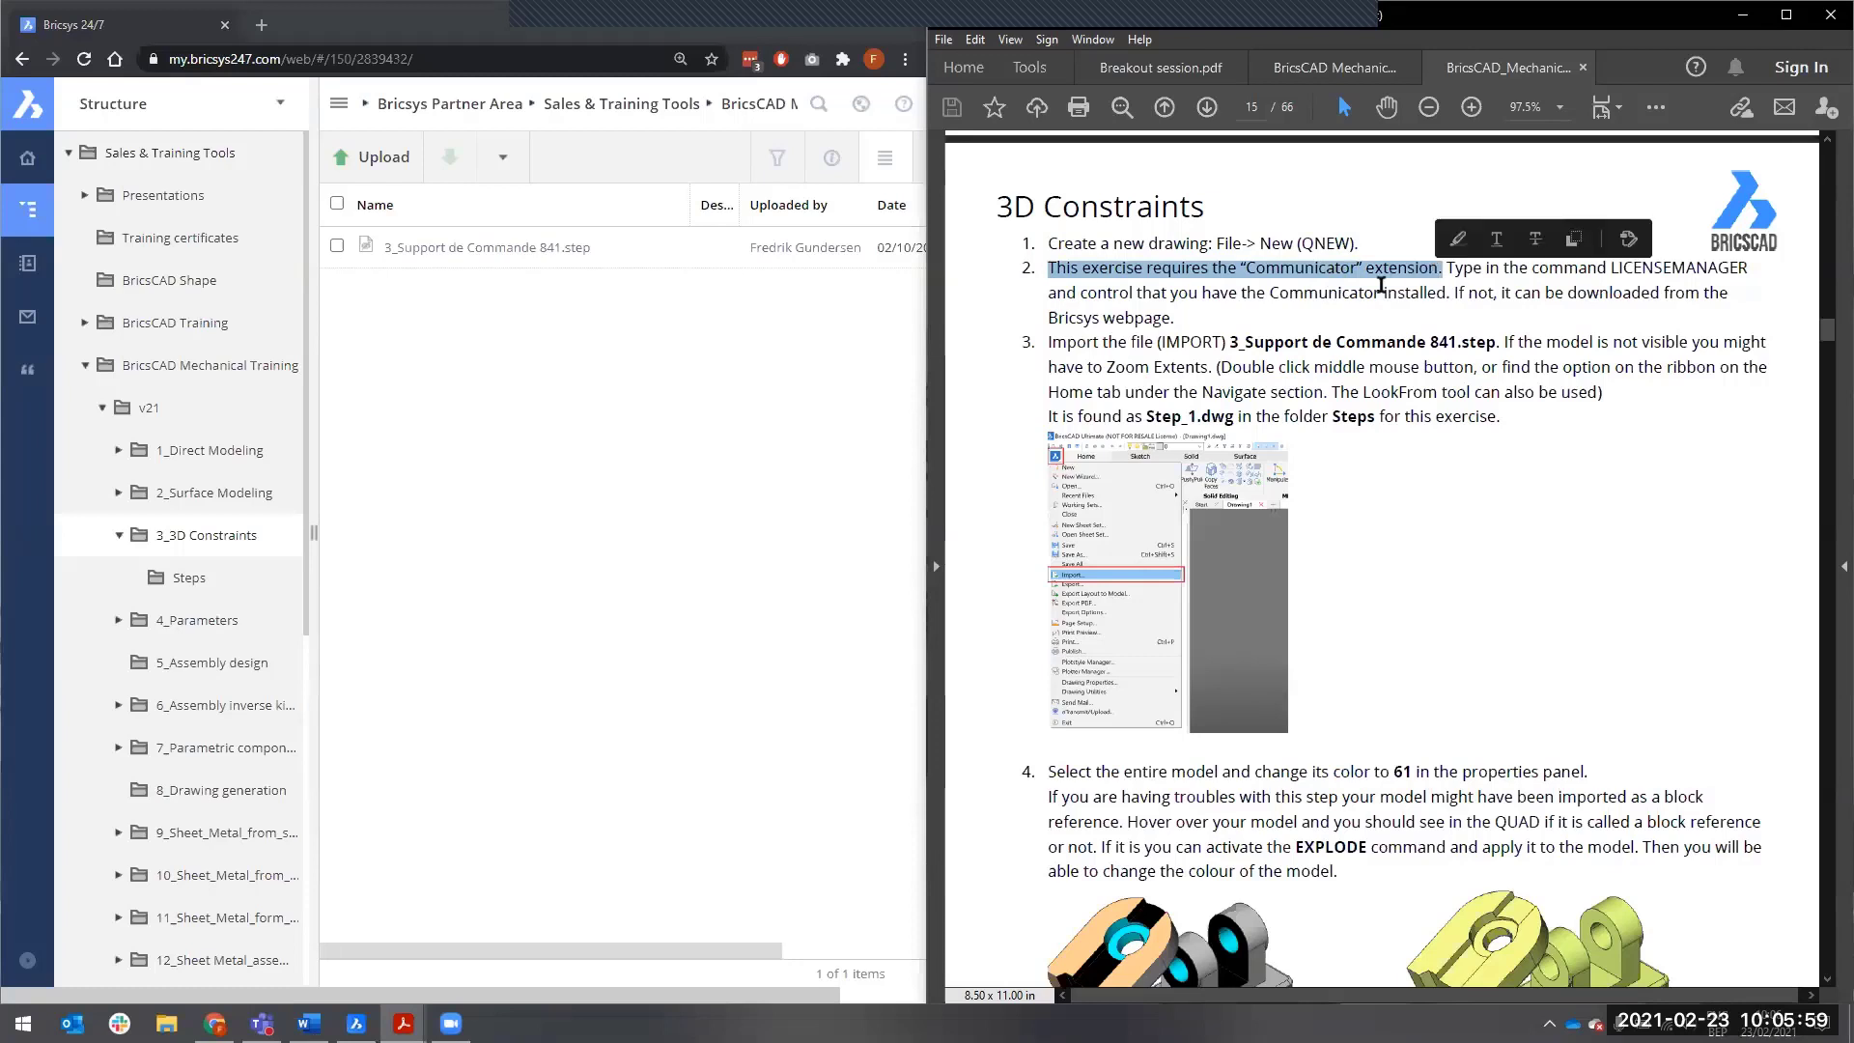
click(1378, 286)
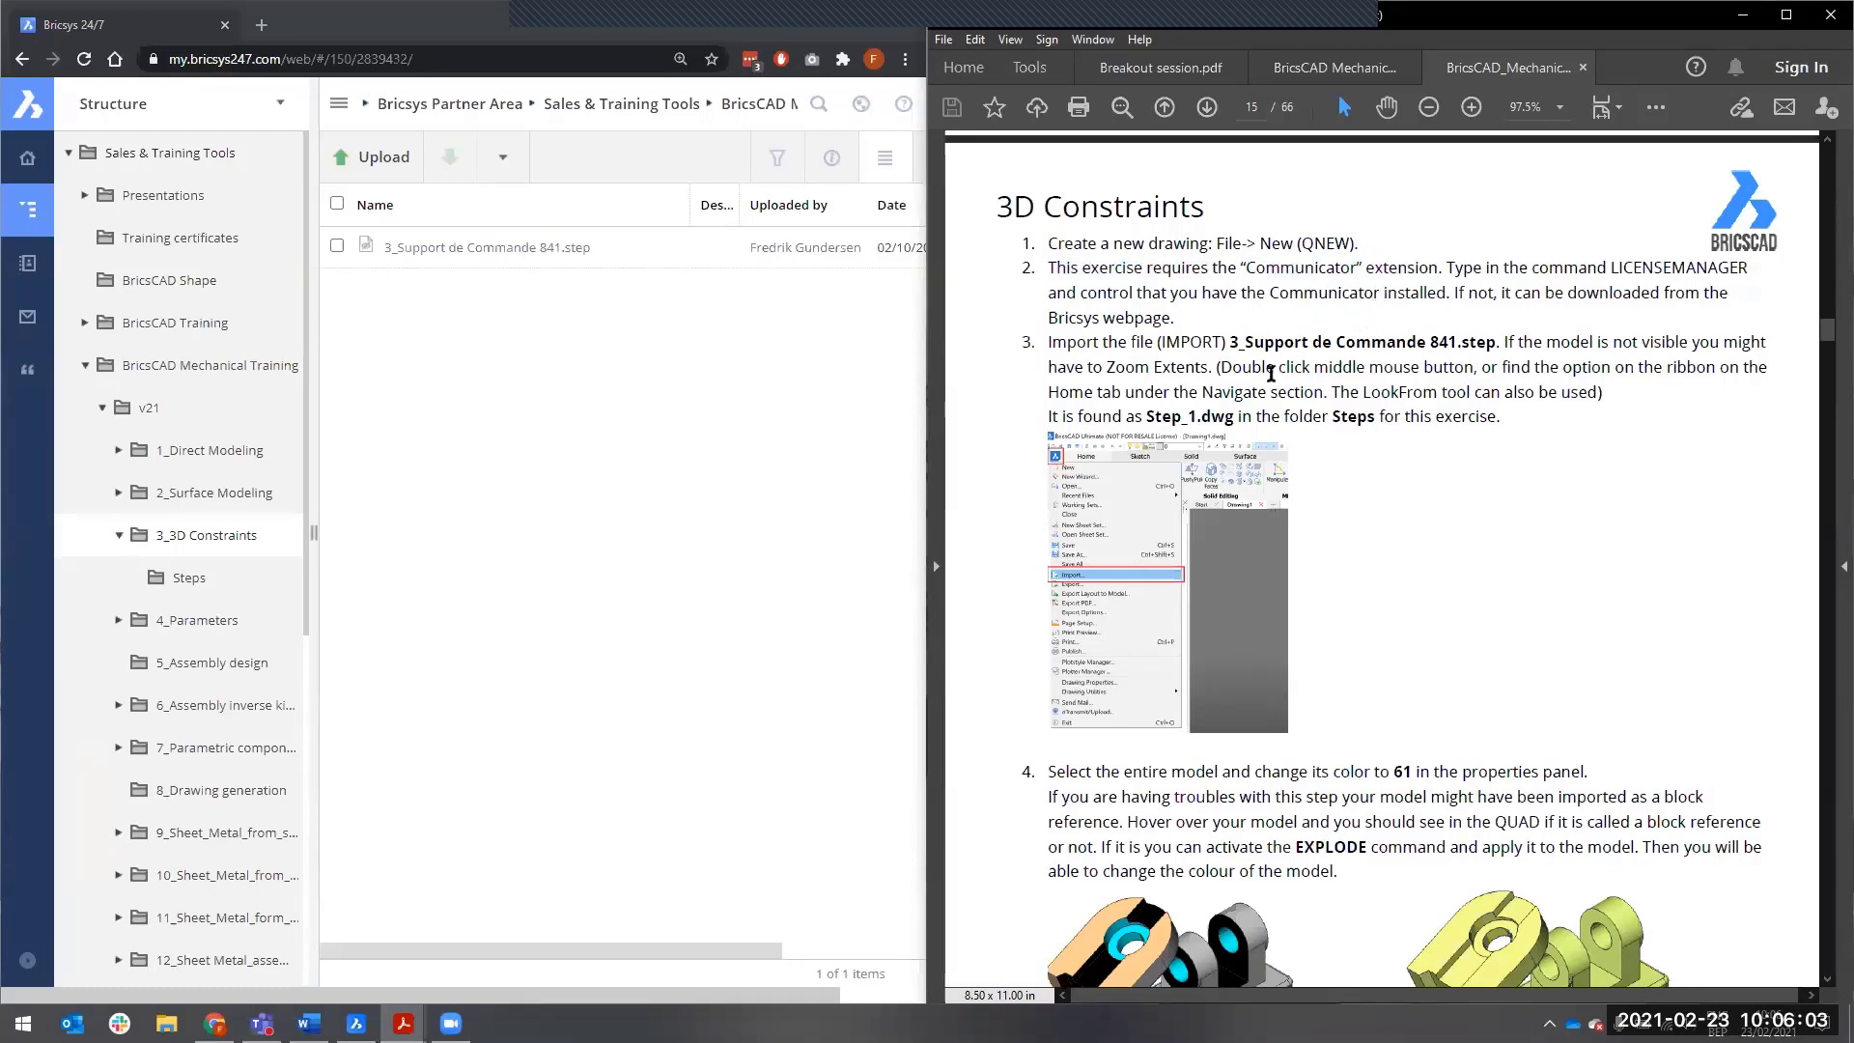
- Switch to BricsCAD and close the open Engine_assembly, Connecting_rod_assembly and Drawing3 drawings
drag(1149, 418, 1249, 425)
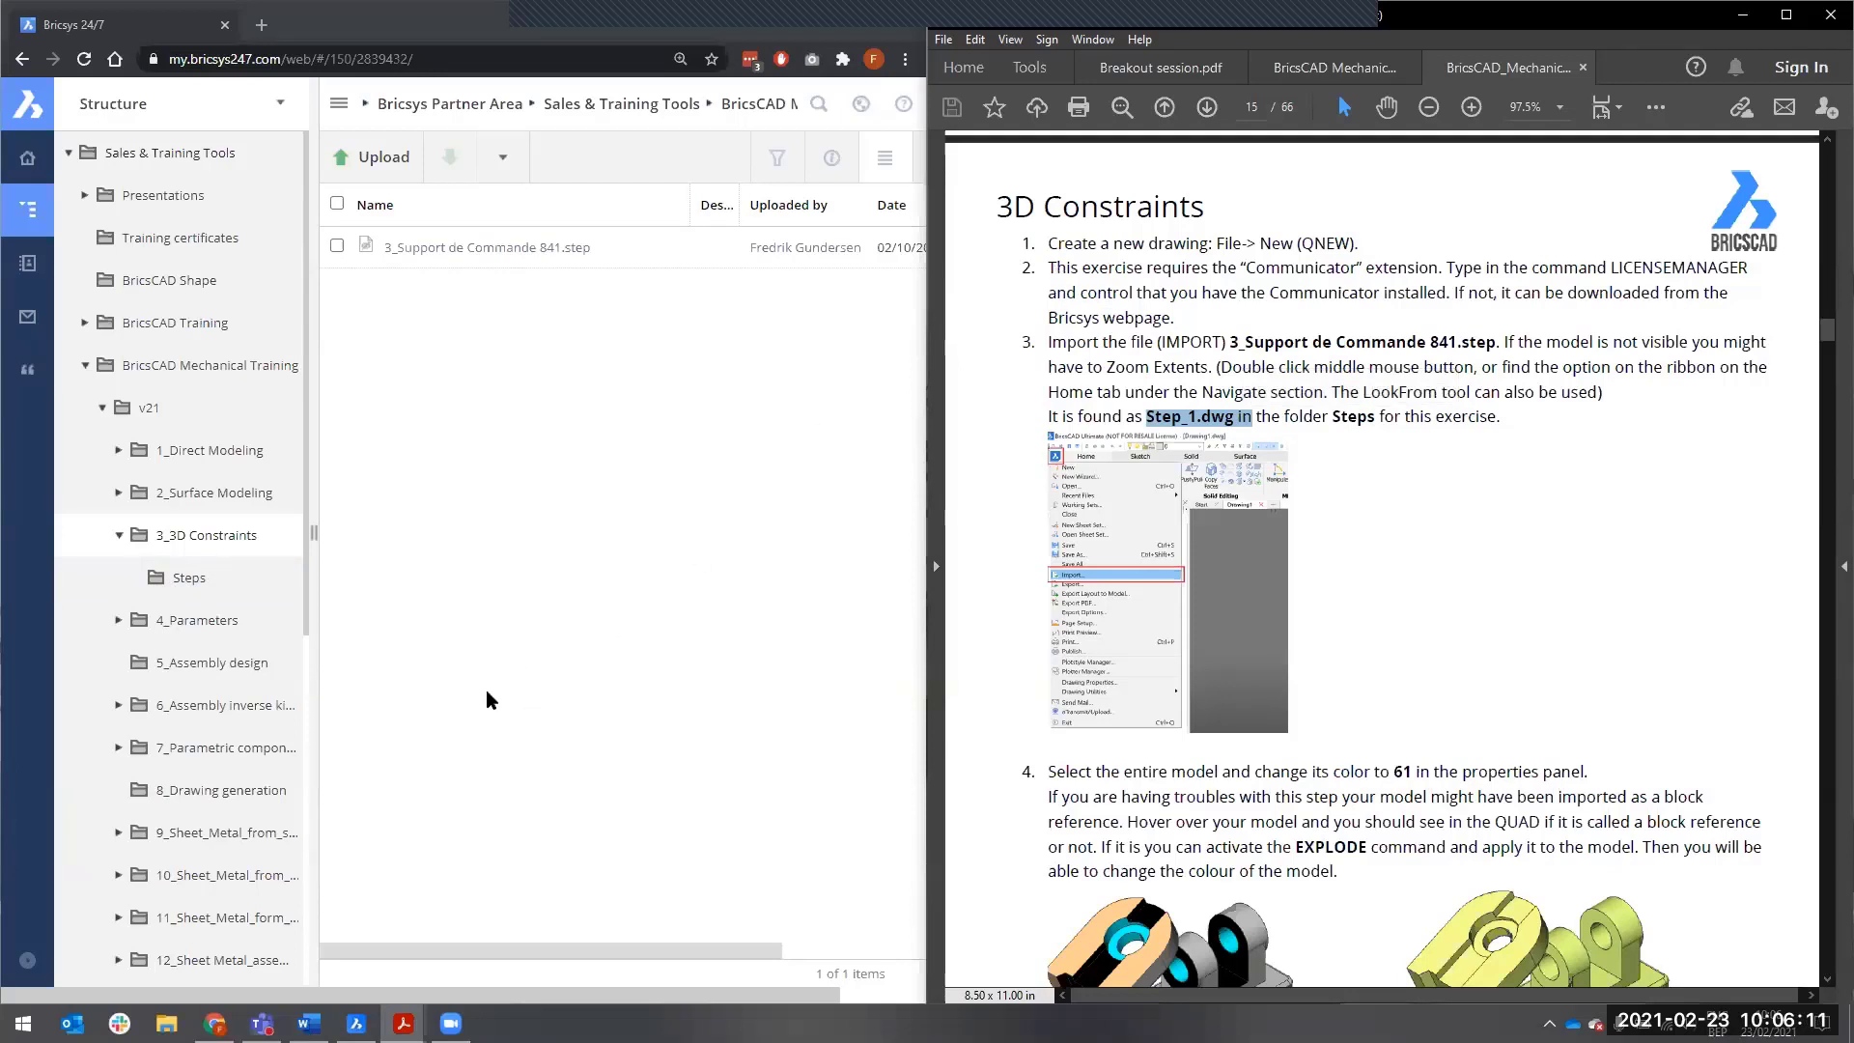
click(356, 1023)
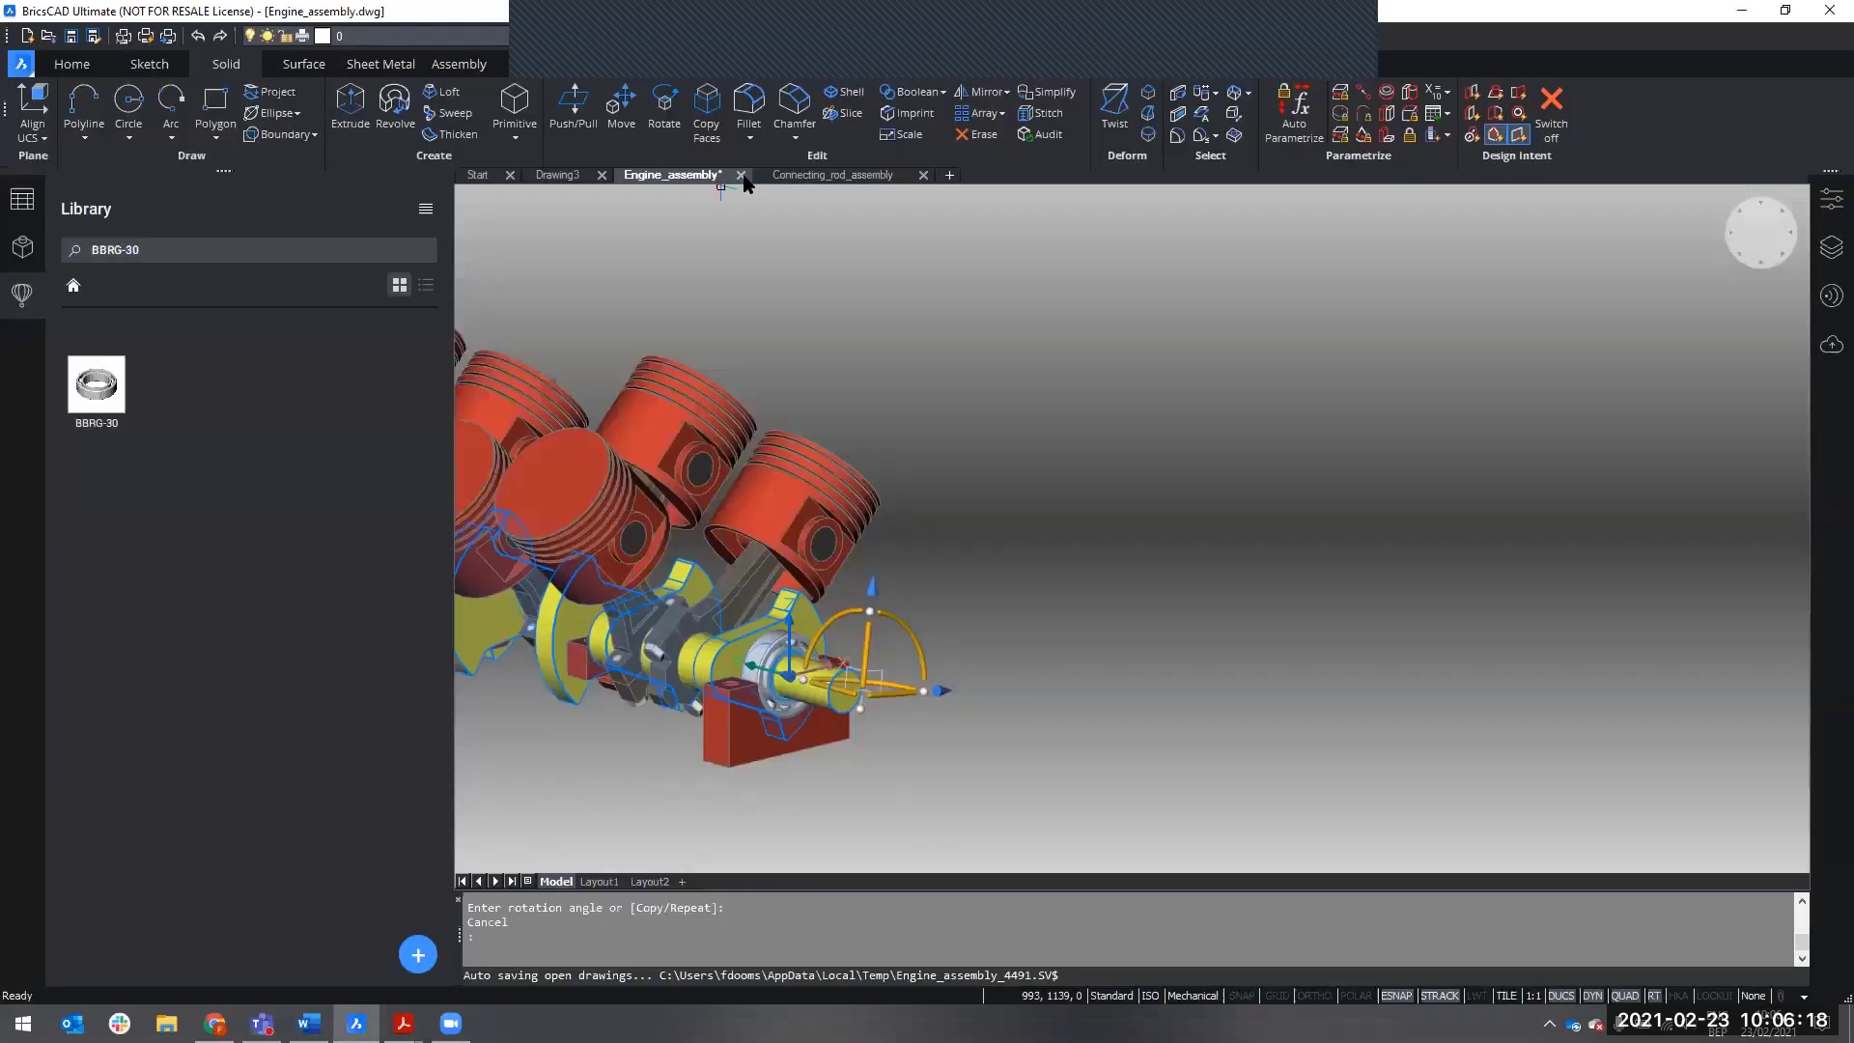
click(740, 175)
click(958, 502)
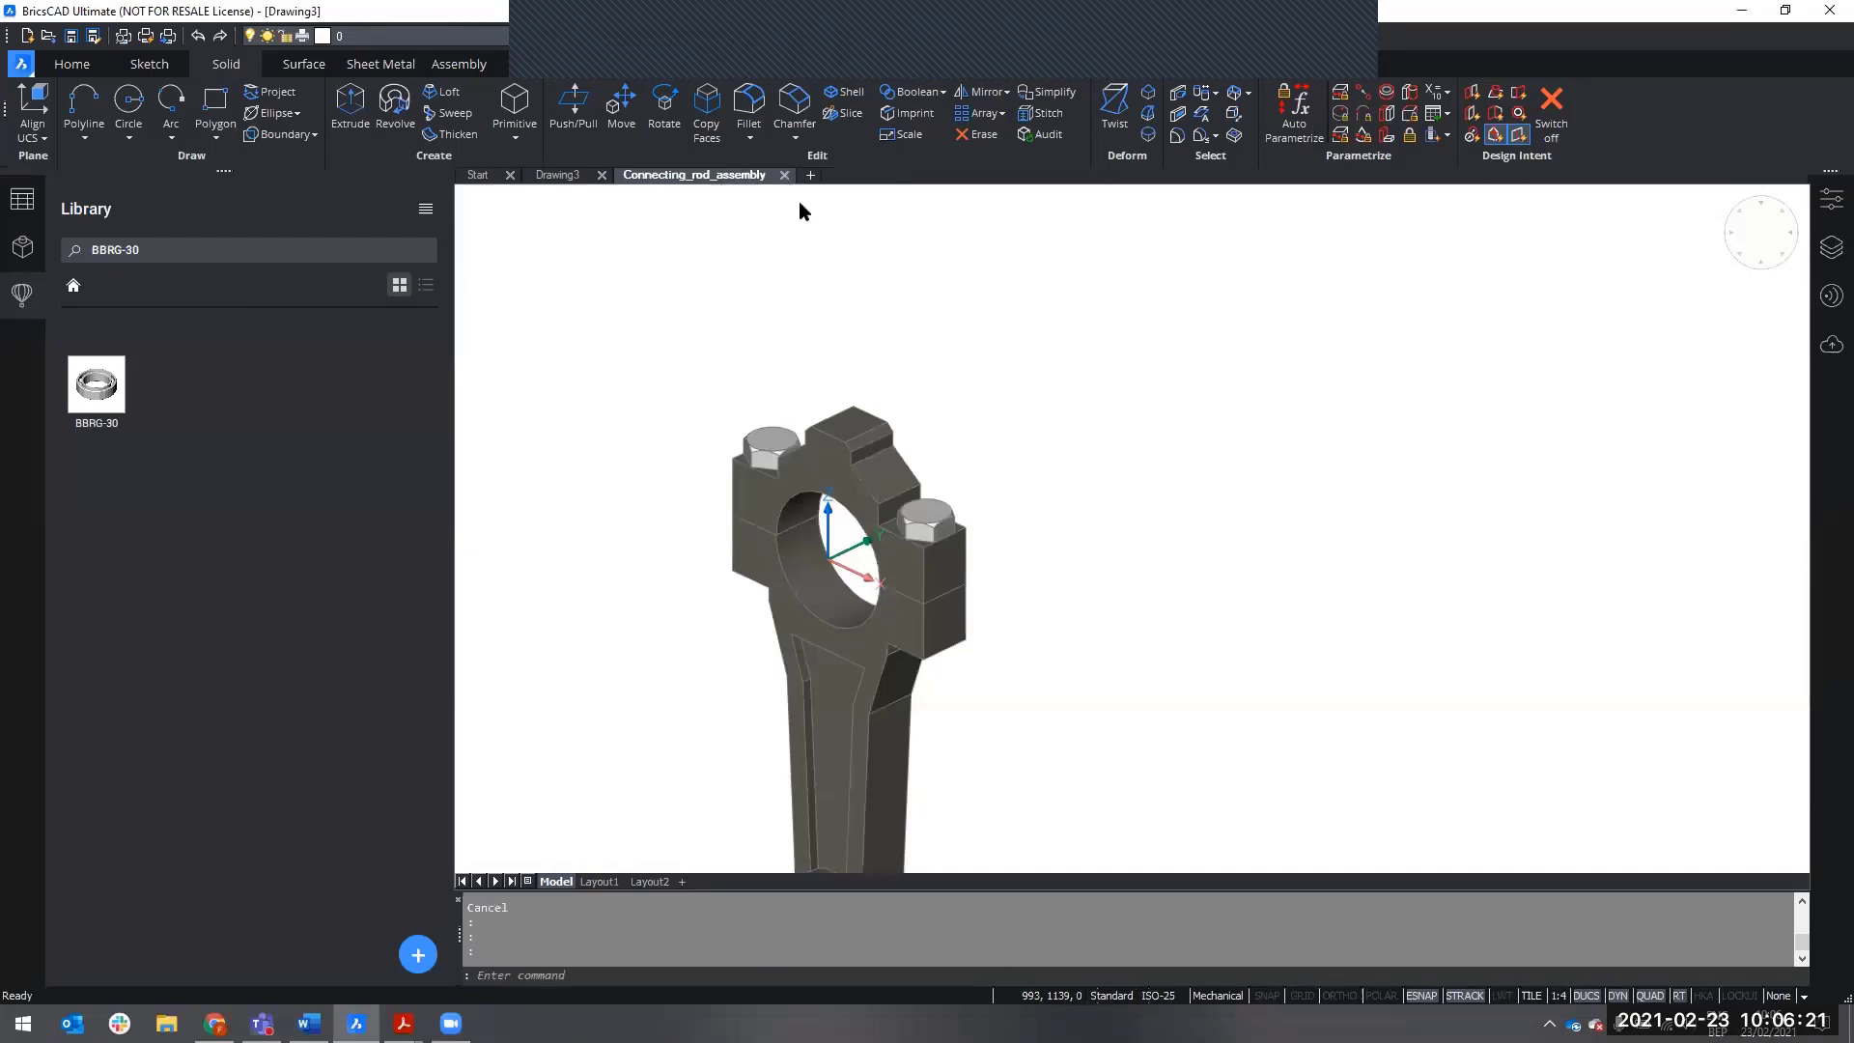
click(784, 175)
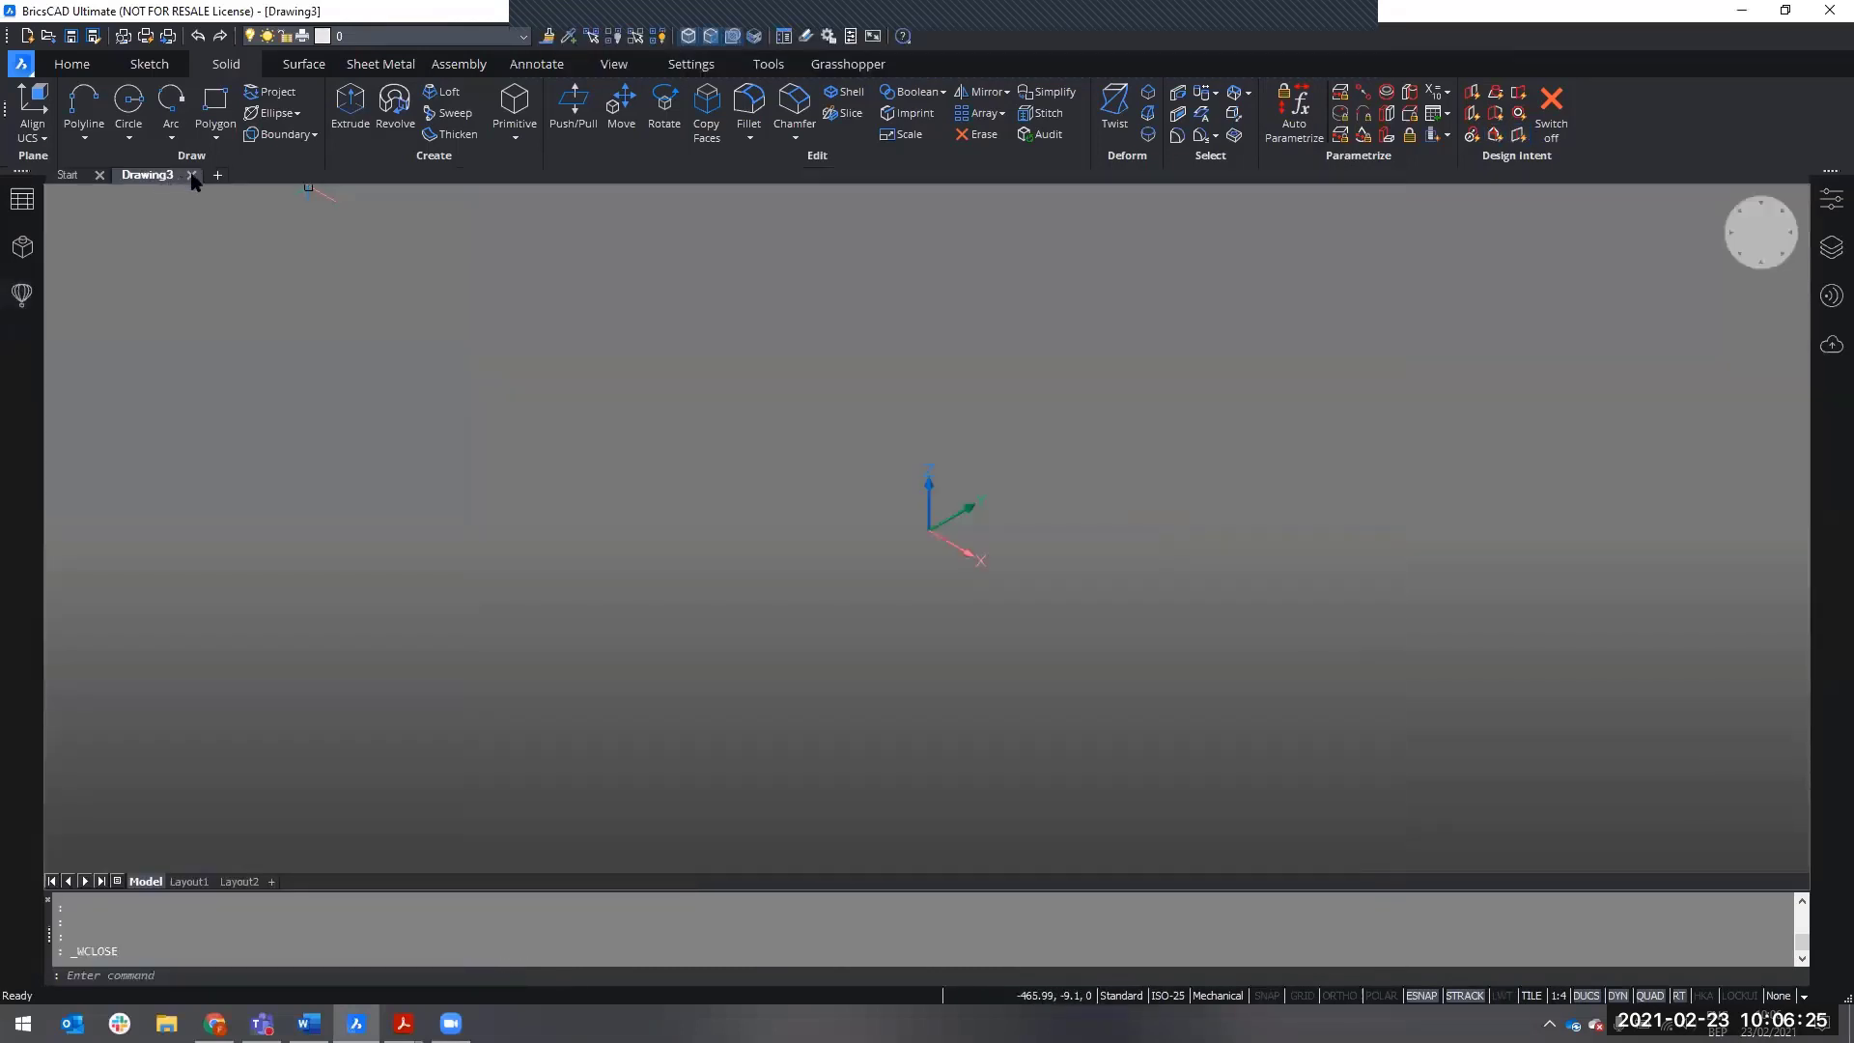
click(191, 175)
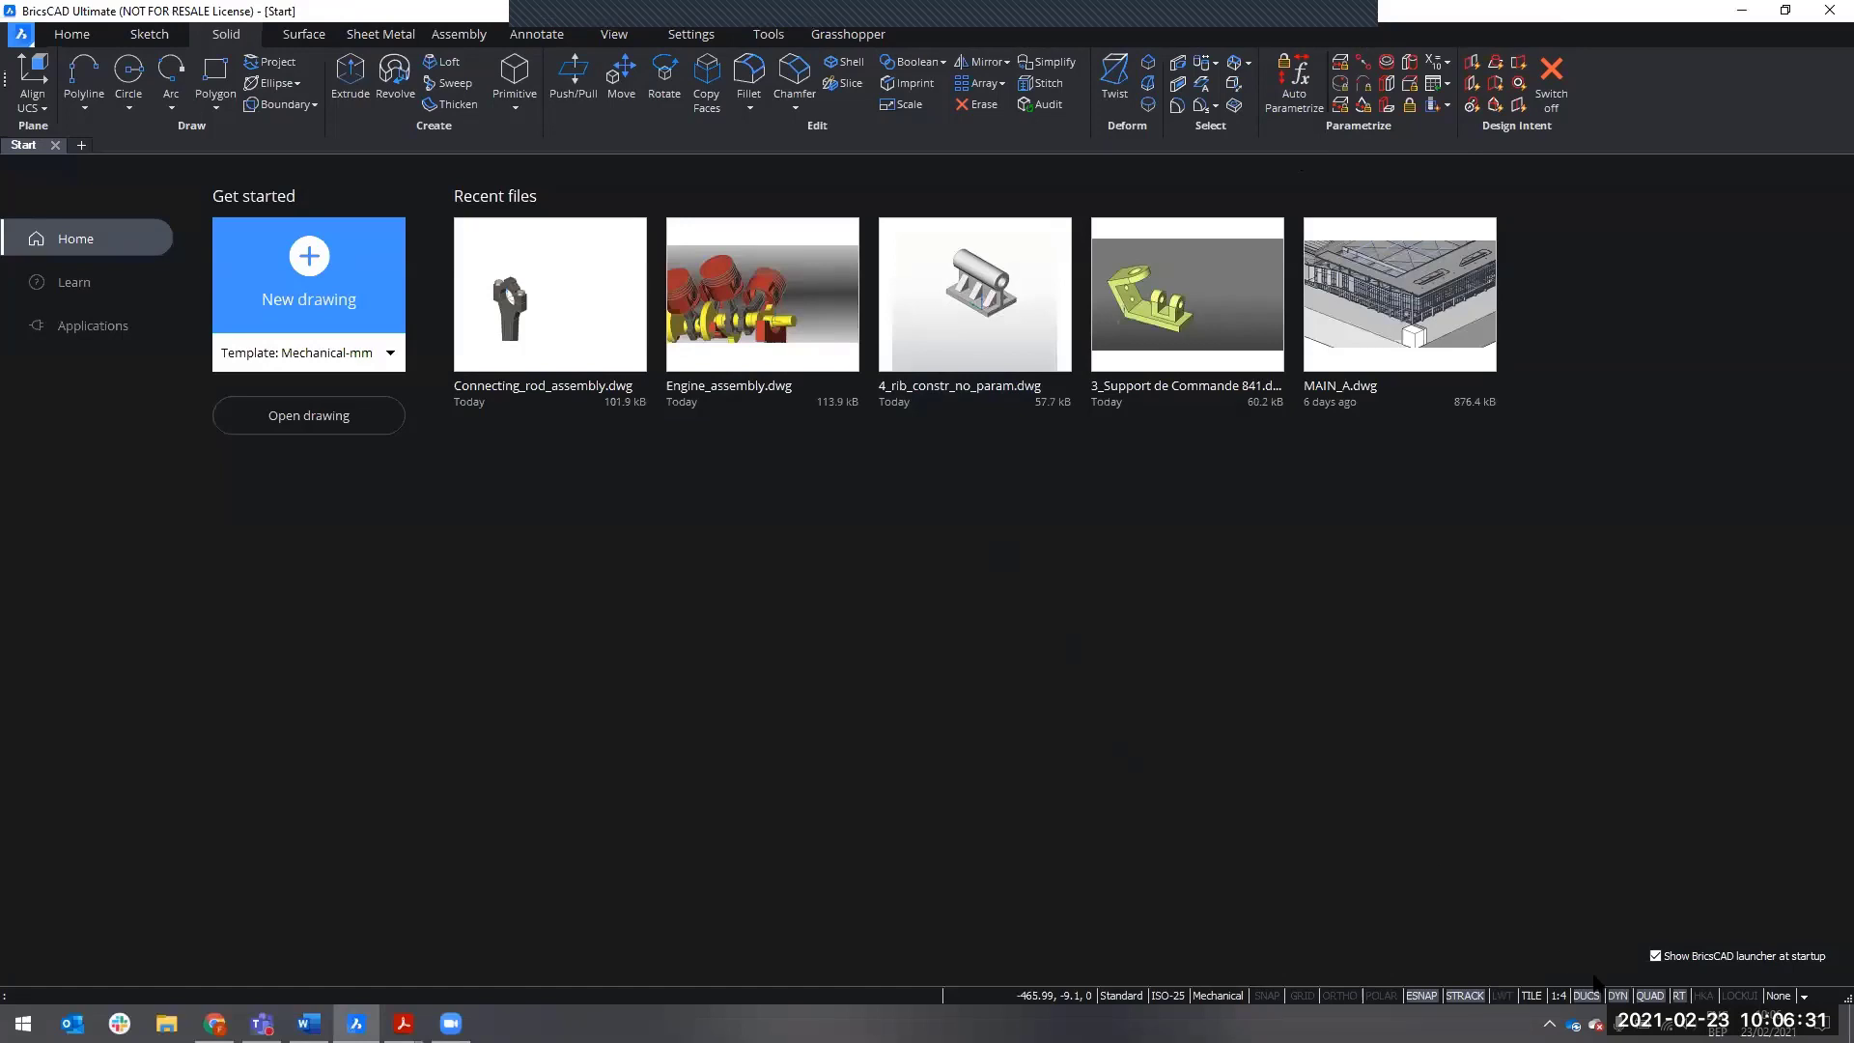
- Check the available workspaces and templates, and create a new drawing from the Mechanical-mm template
click(1218, 996)
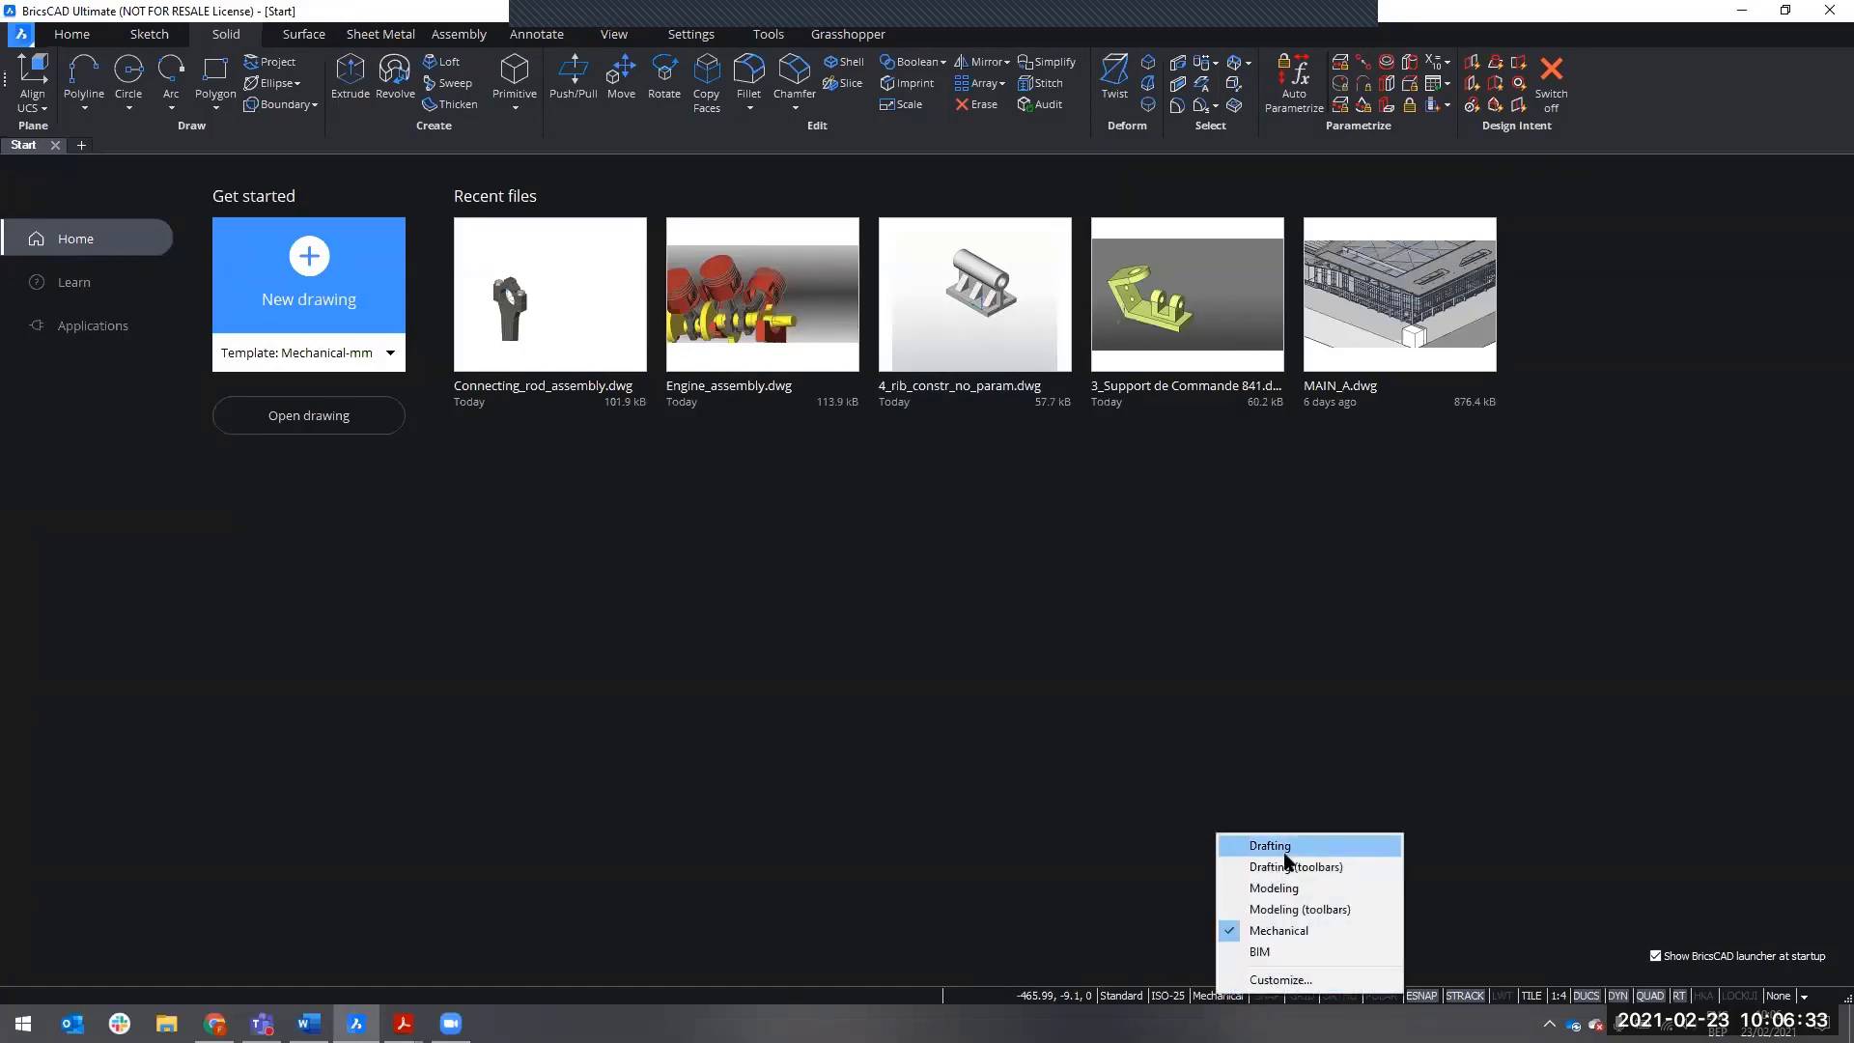
click(1010, 837)
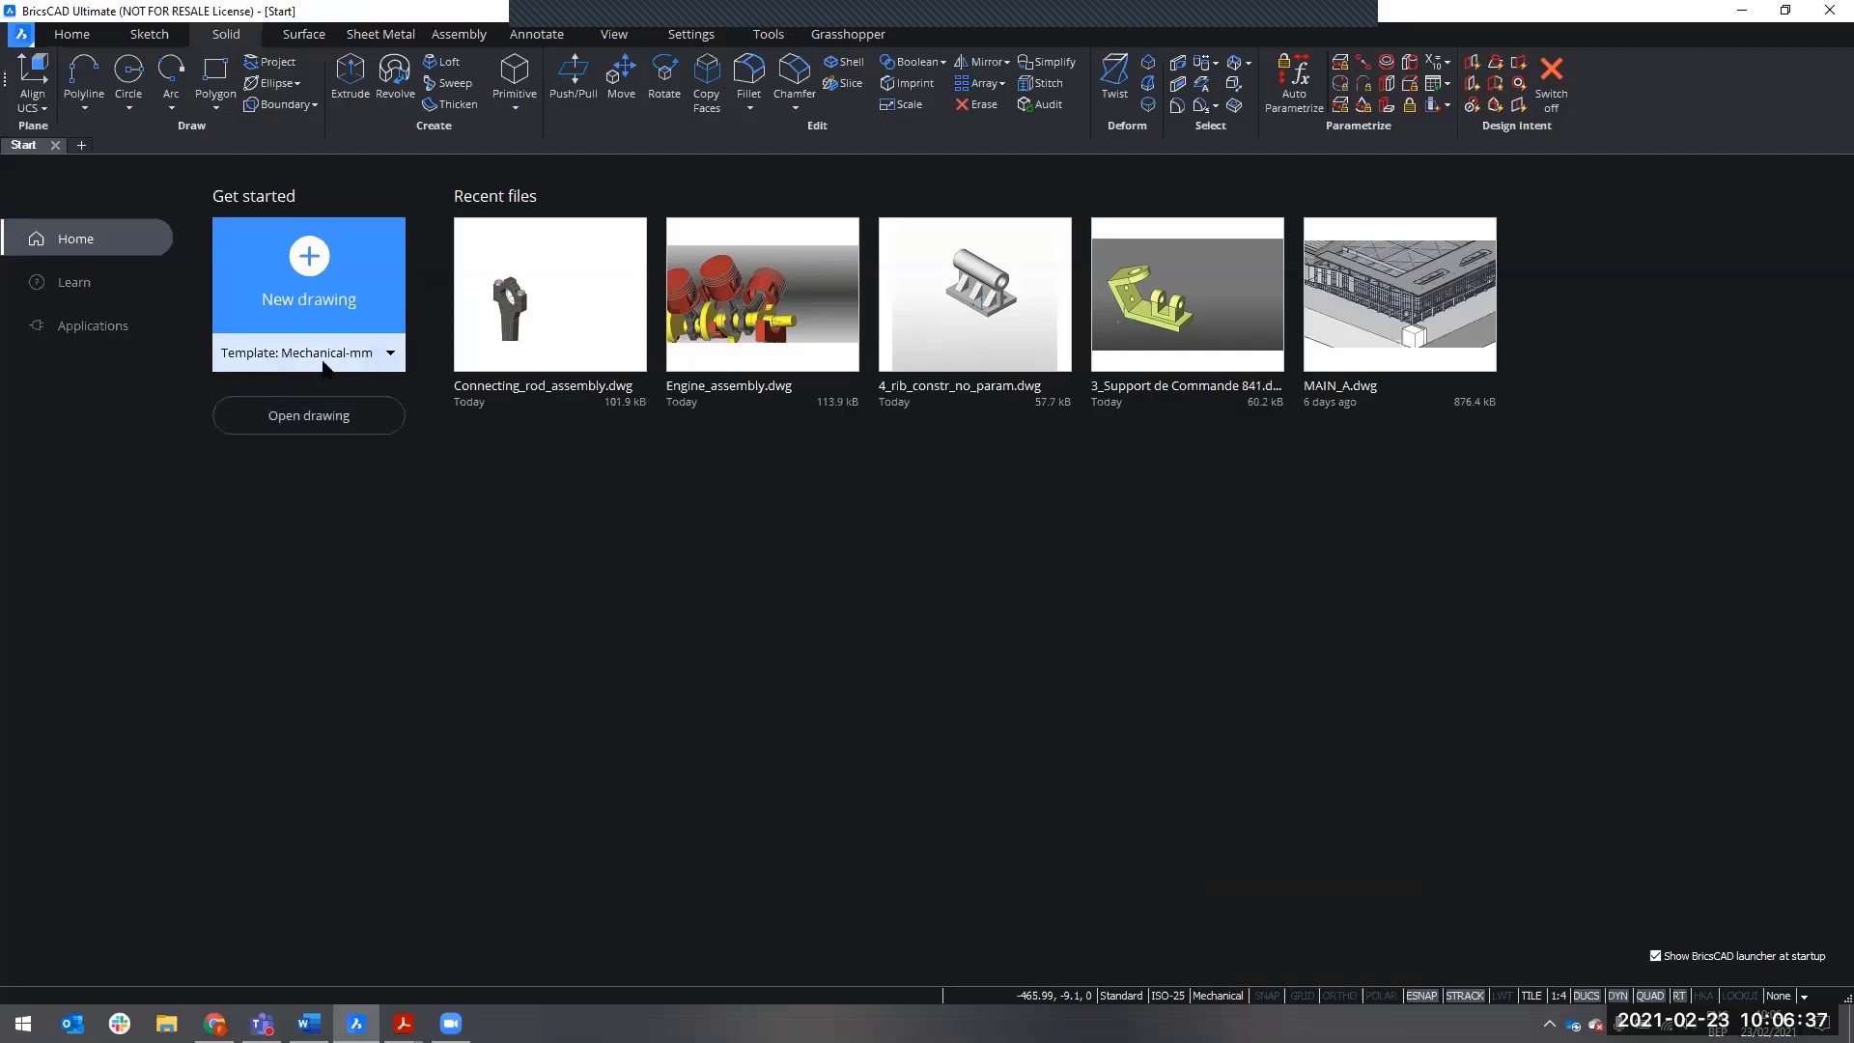
click(389, 357)
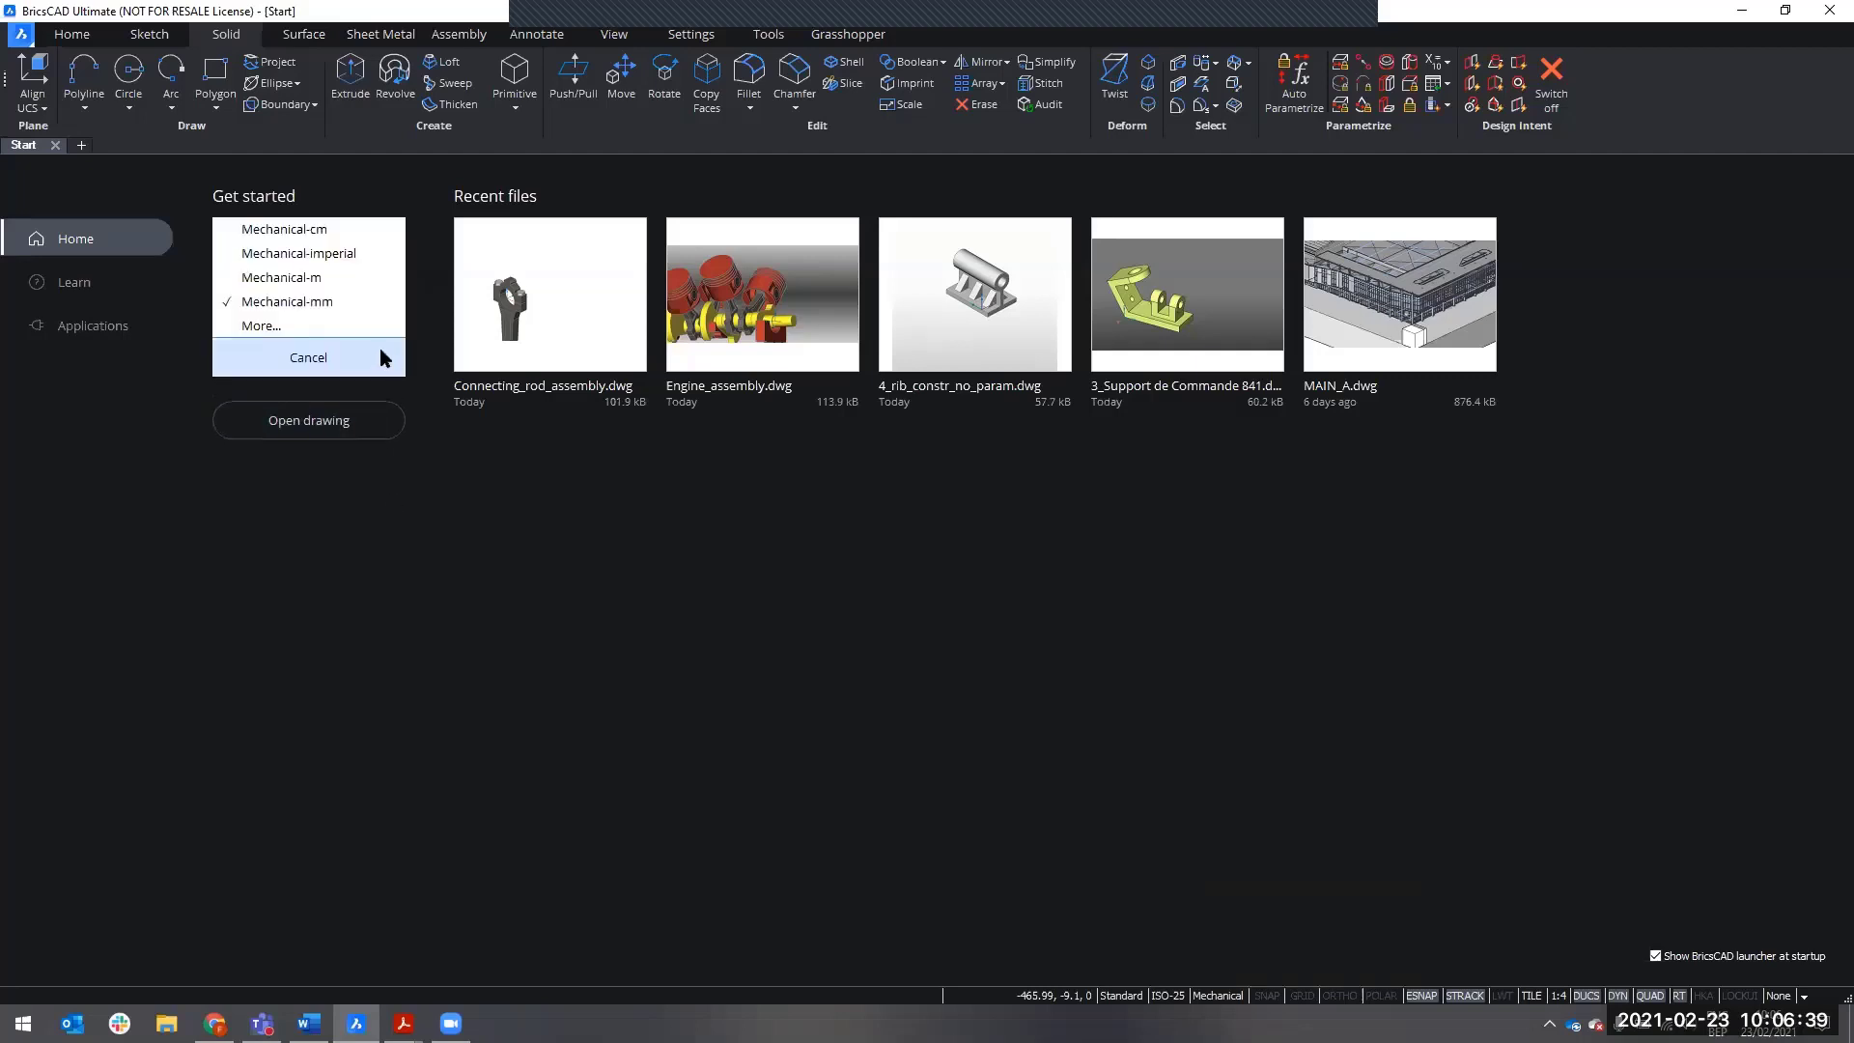
click(297, 329)
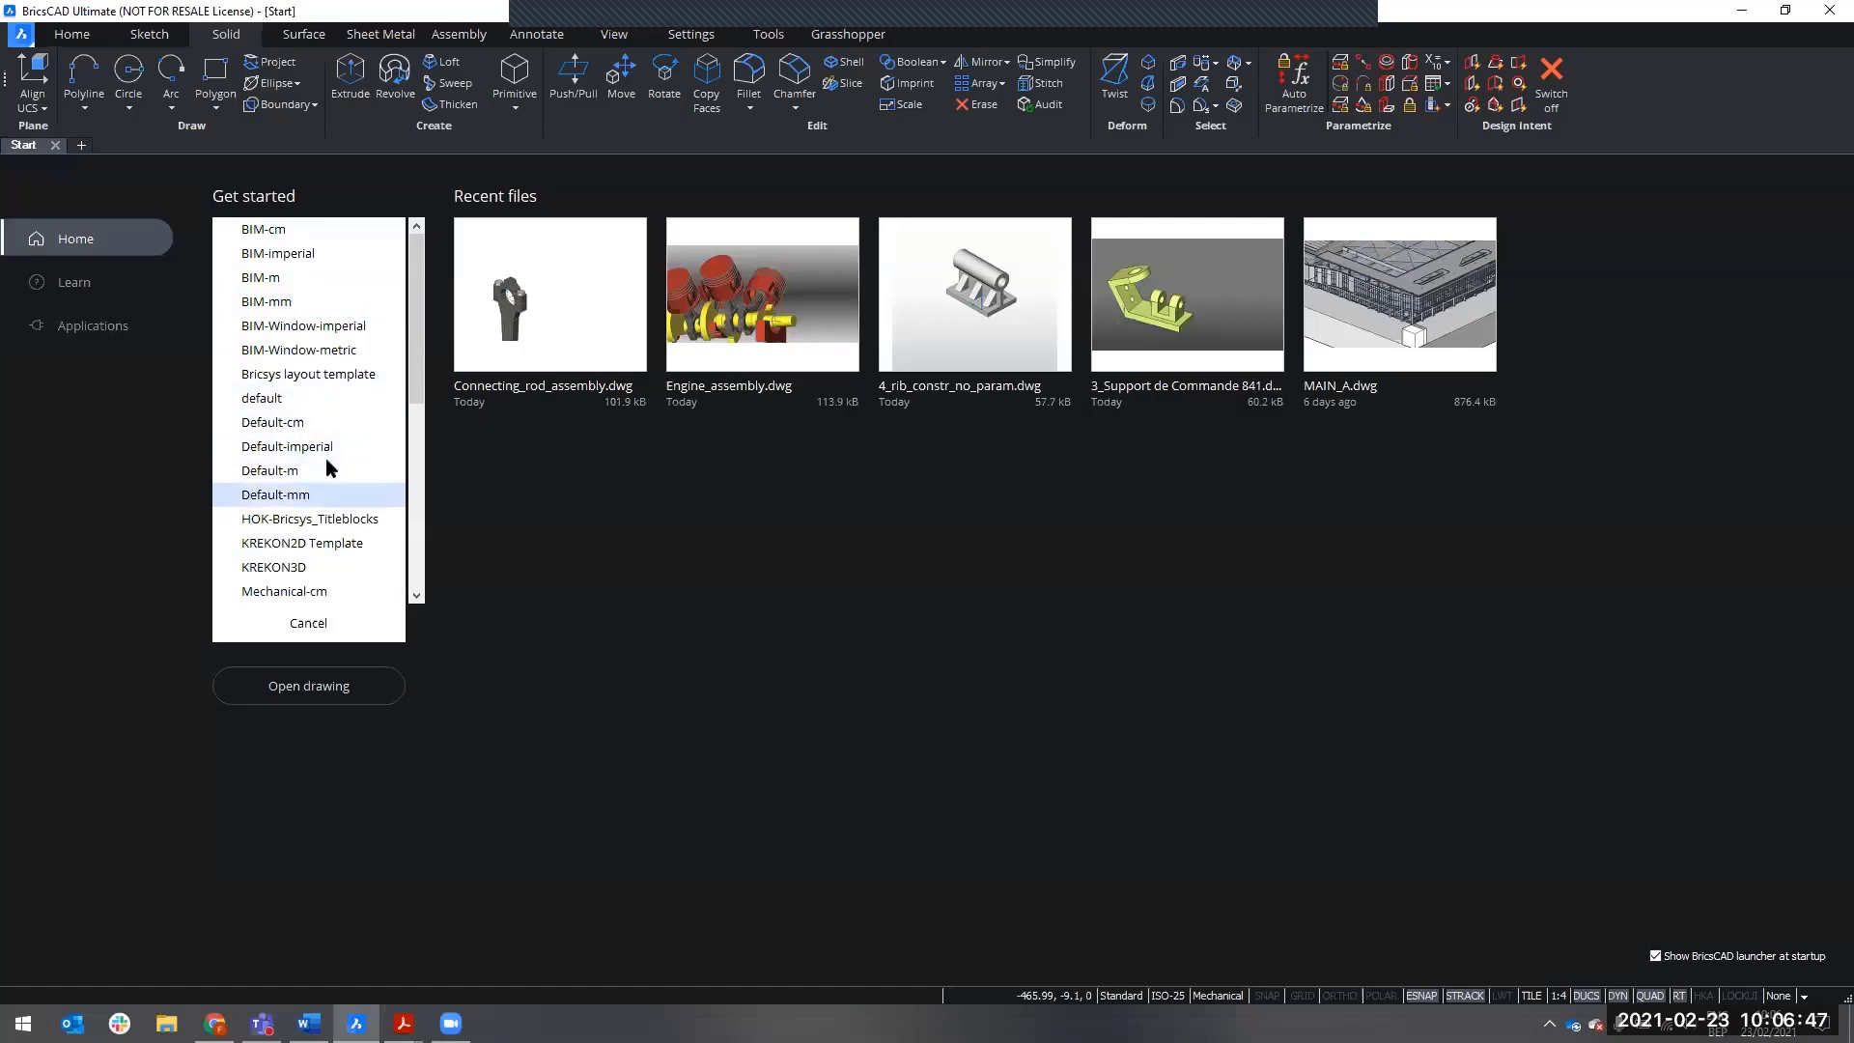
scroll(323, 537, down, 3)
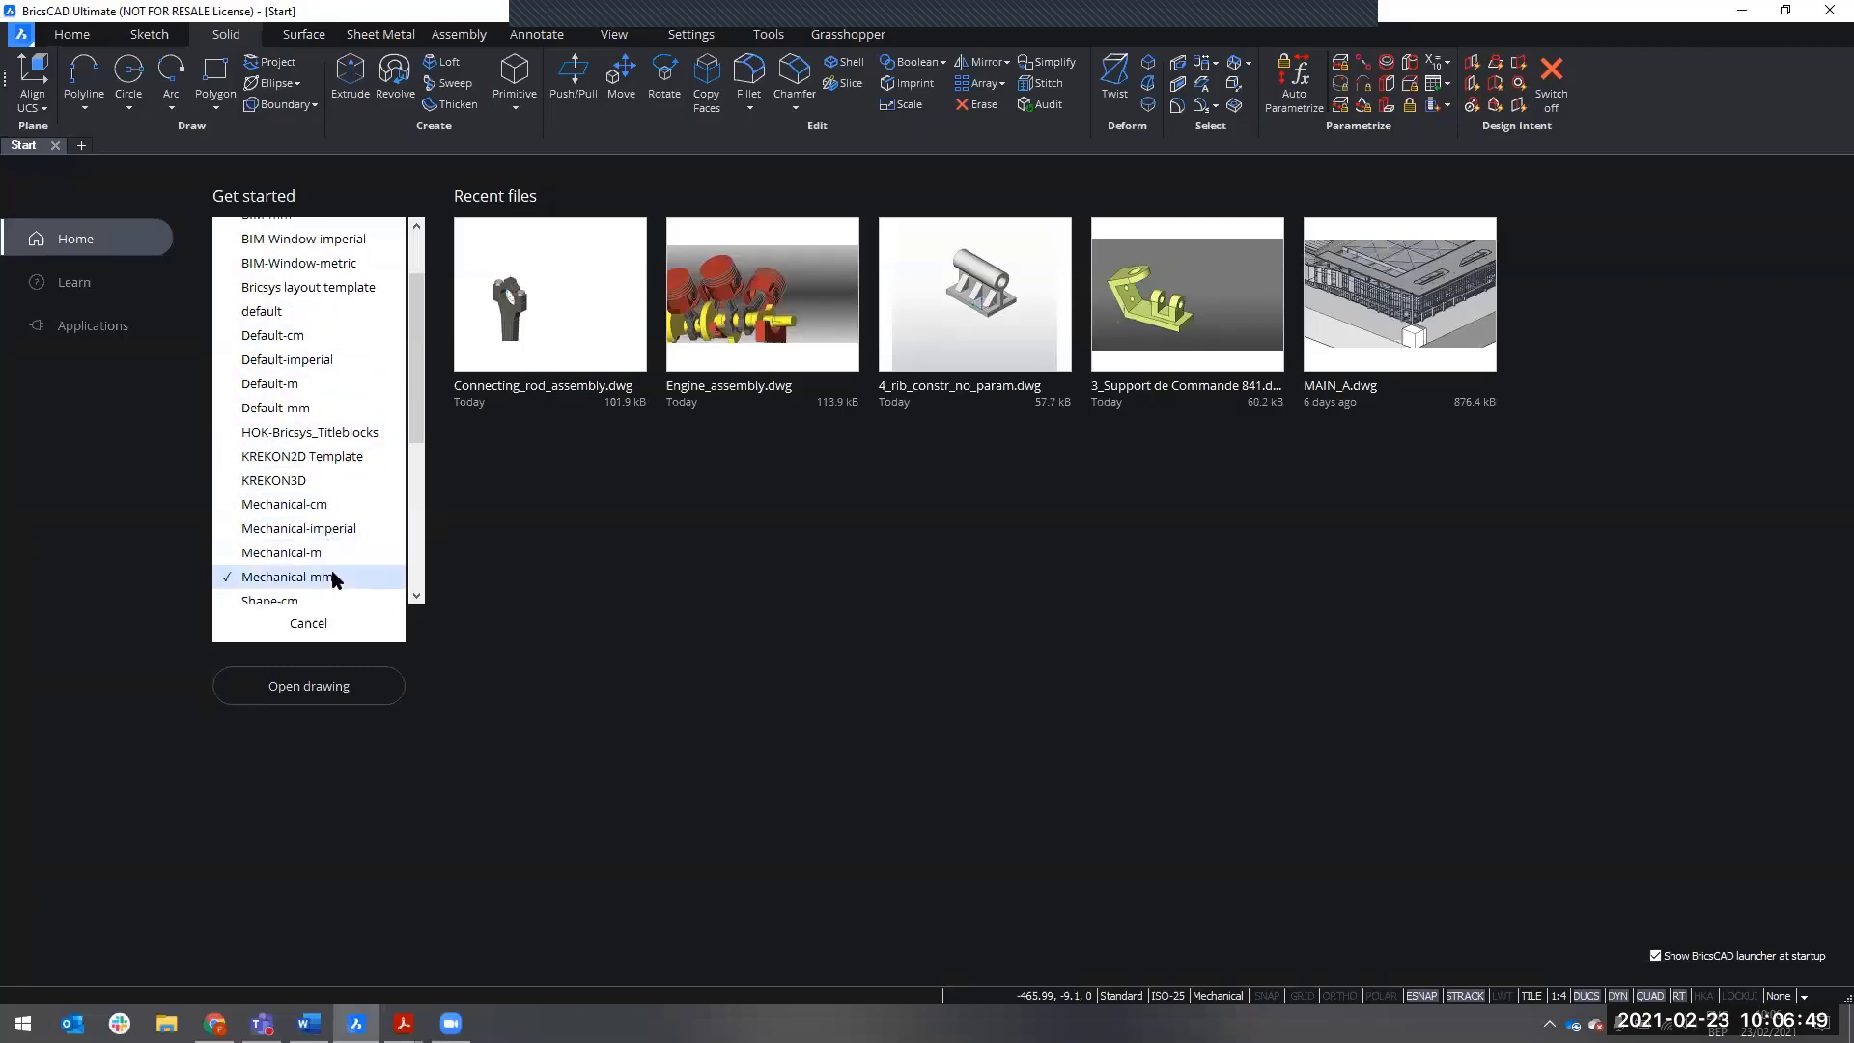
click(328, 577)
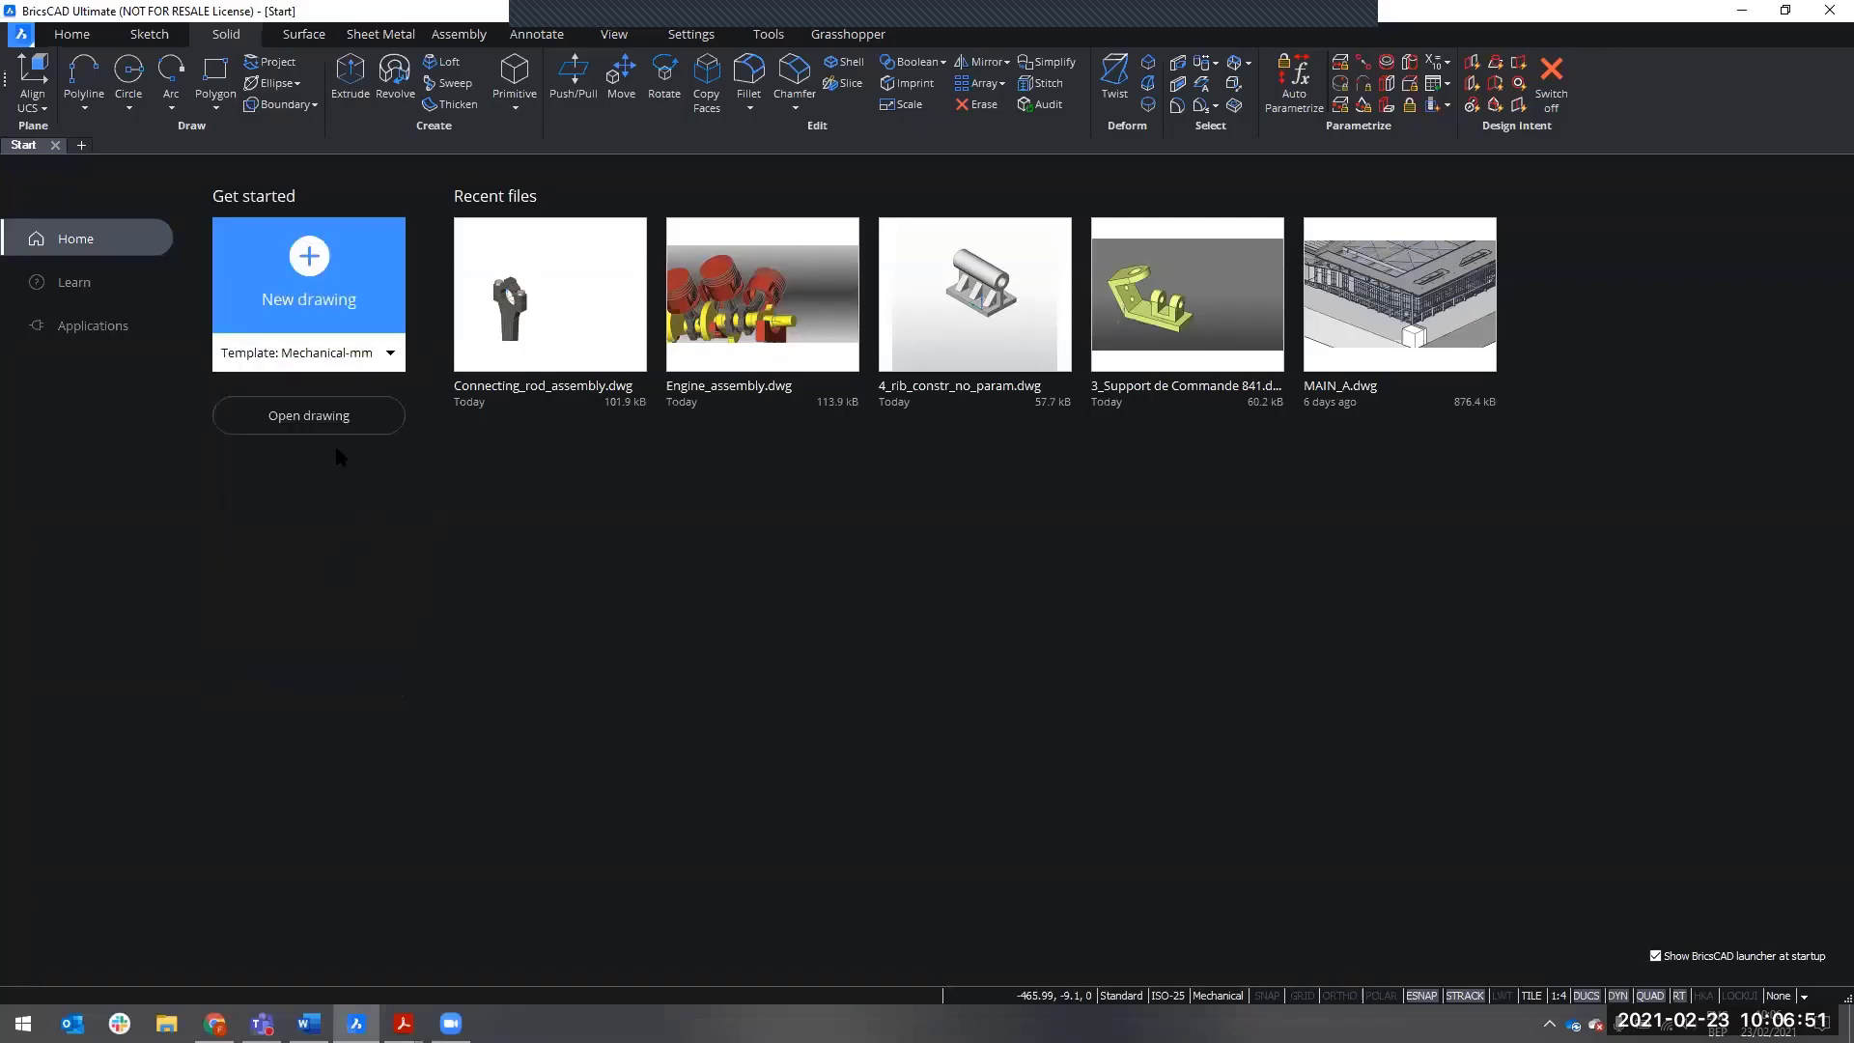
click(319, 273)
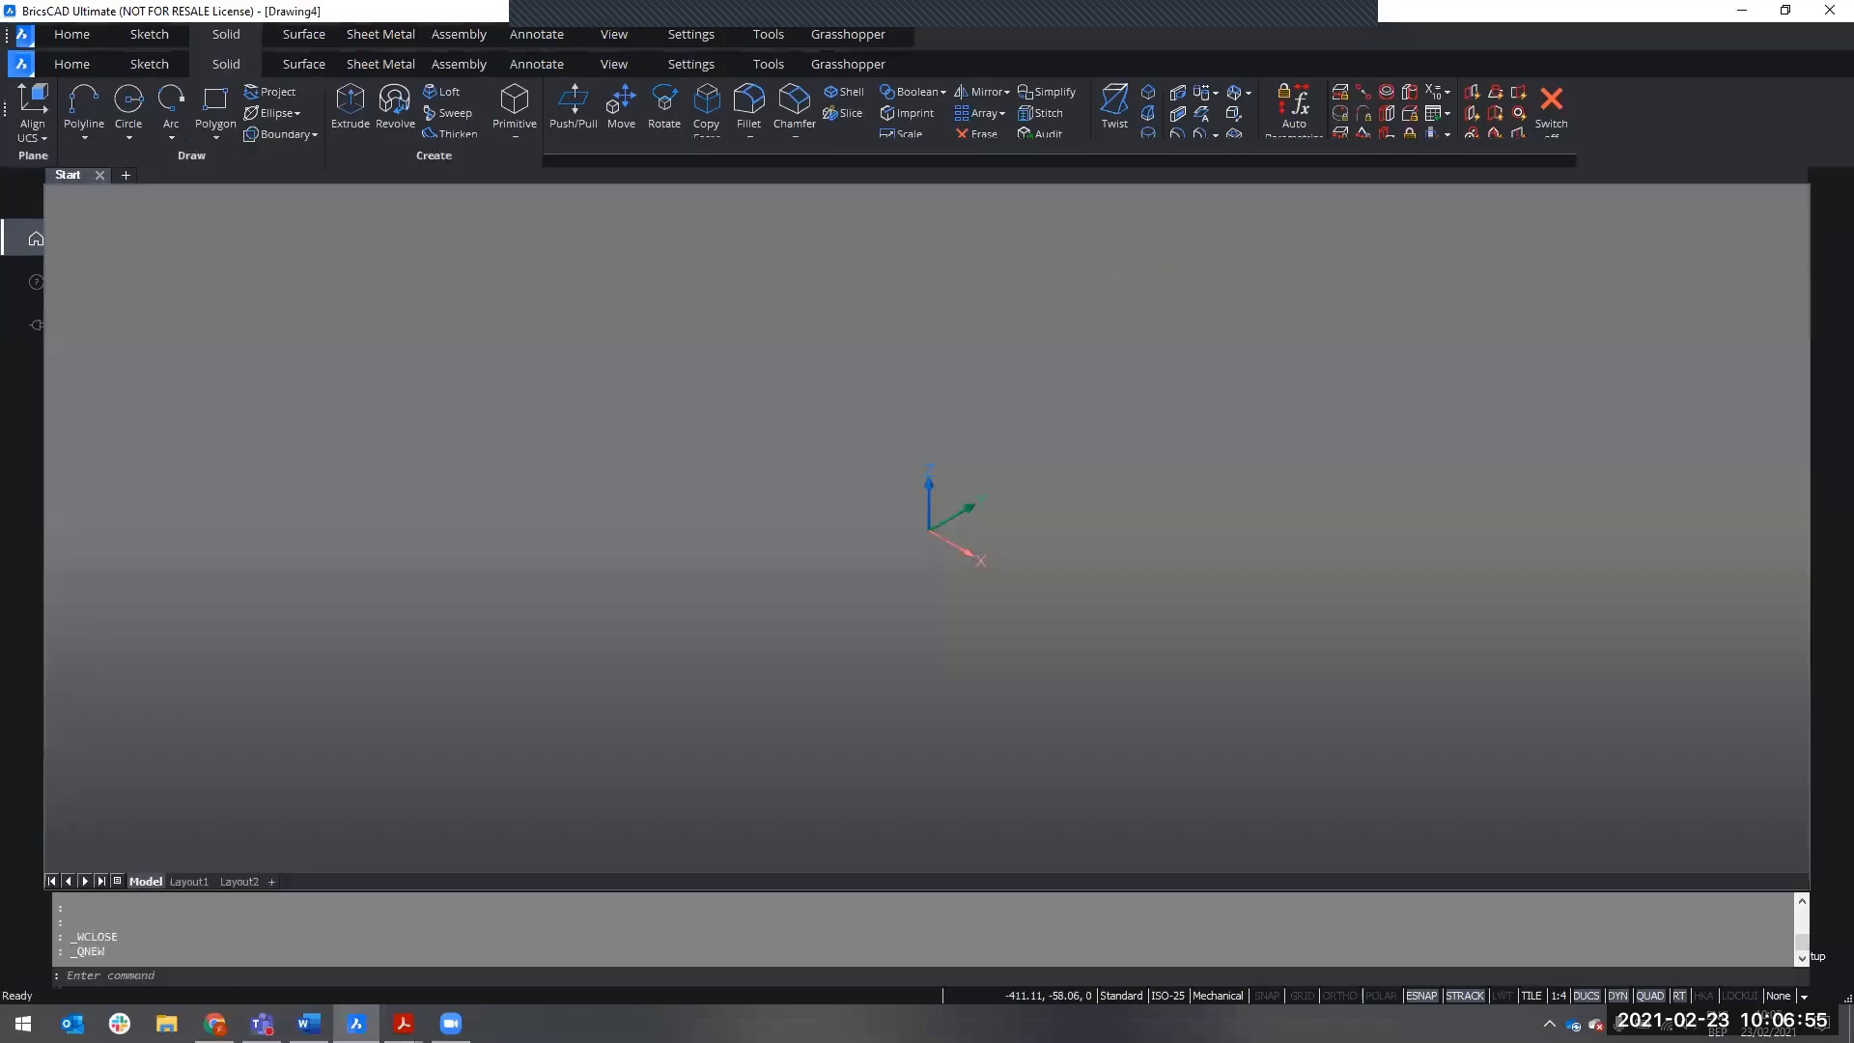
- Bring up the training guide's 3D Constraints page over the new drawing and move its window clear of the drawing area
mouse_move(404, 1022)
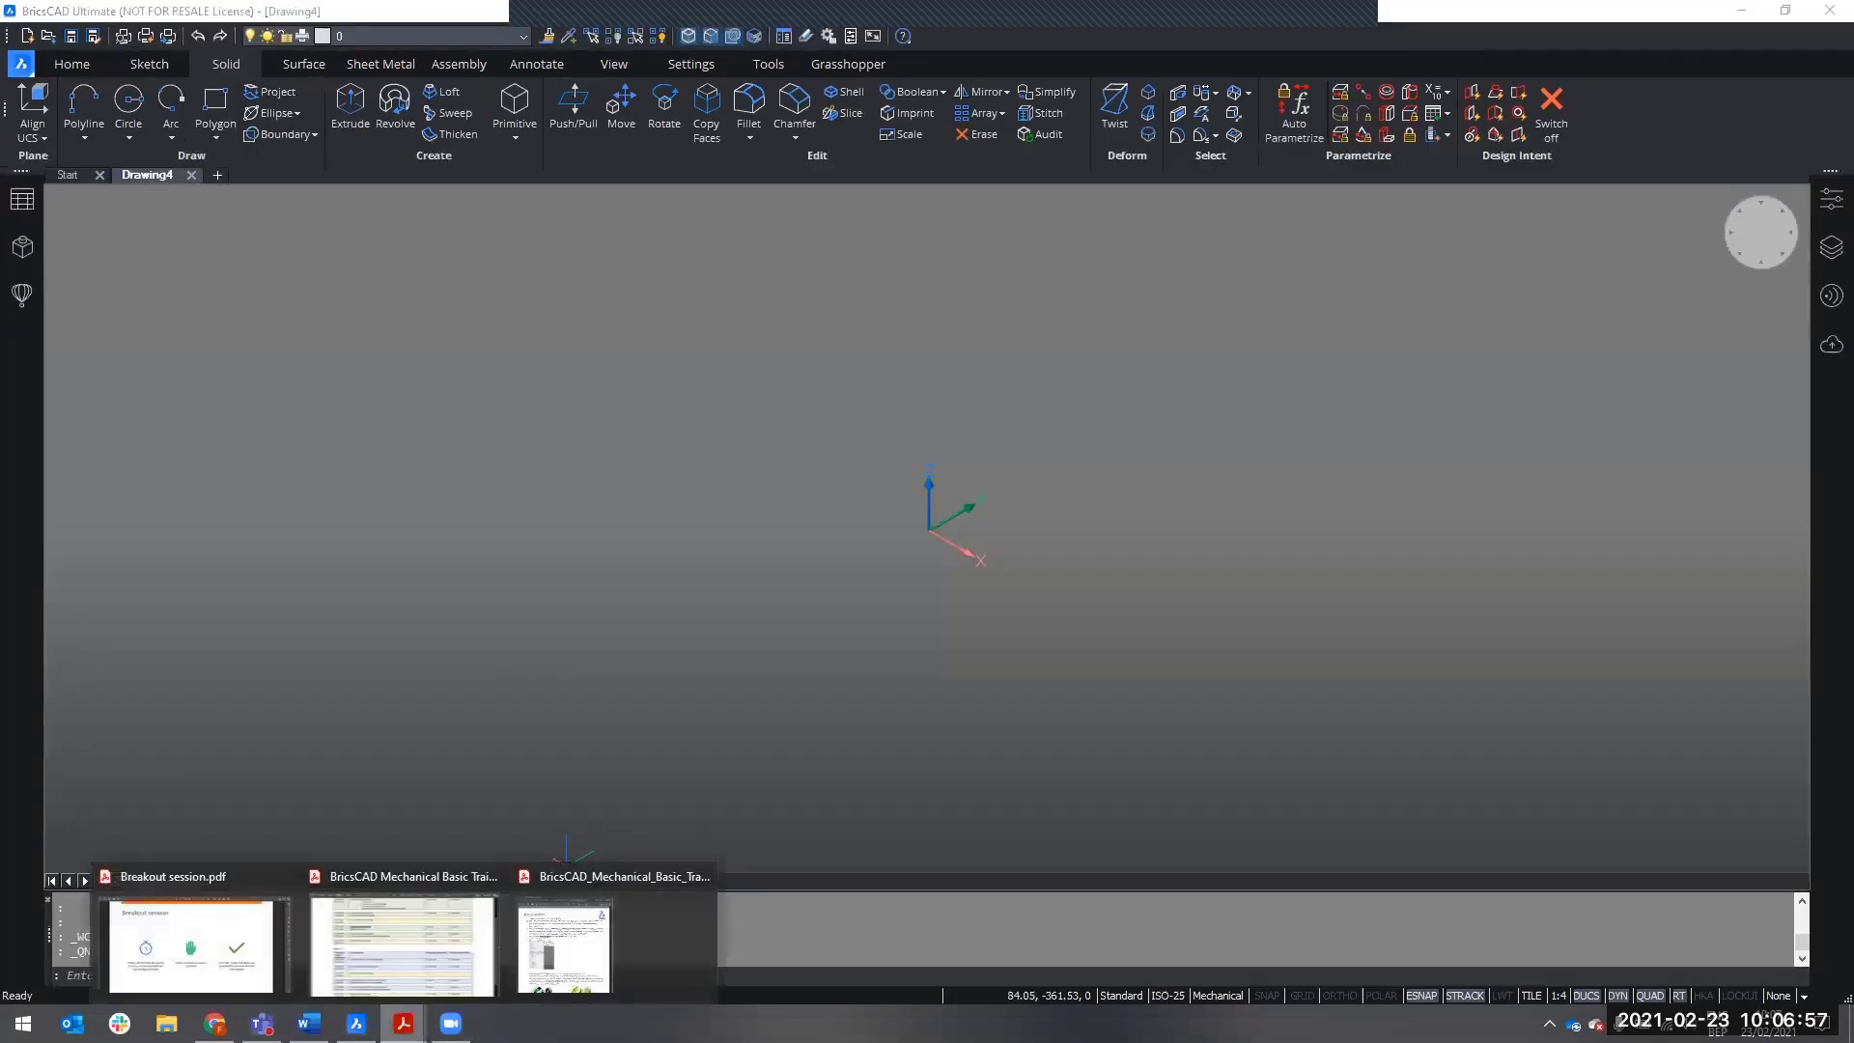
click(613, 941)
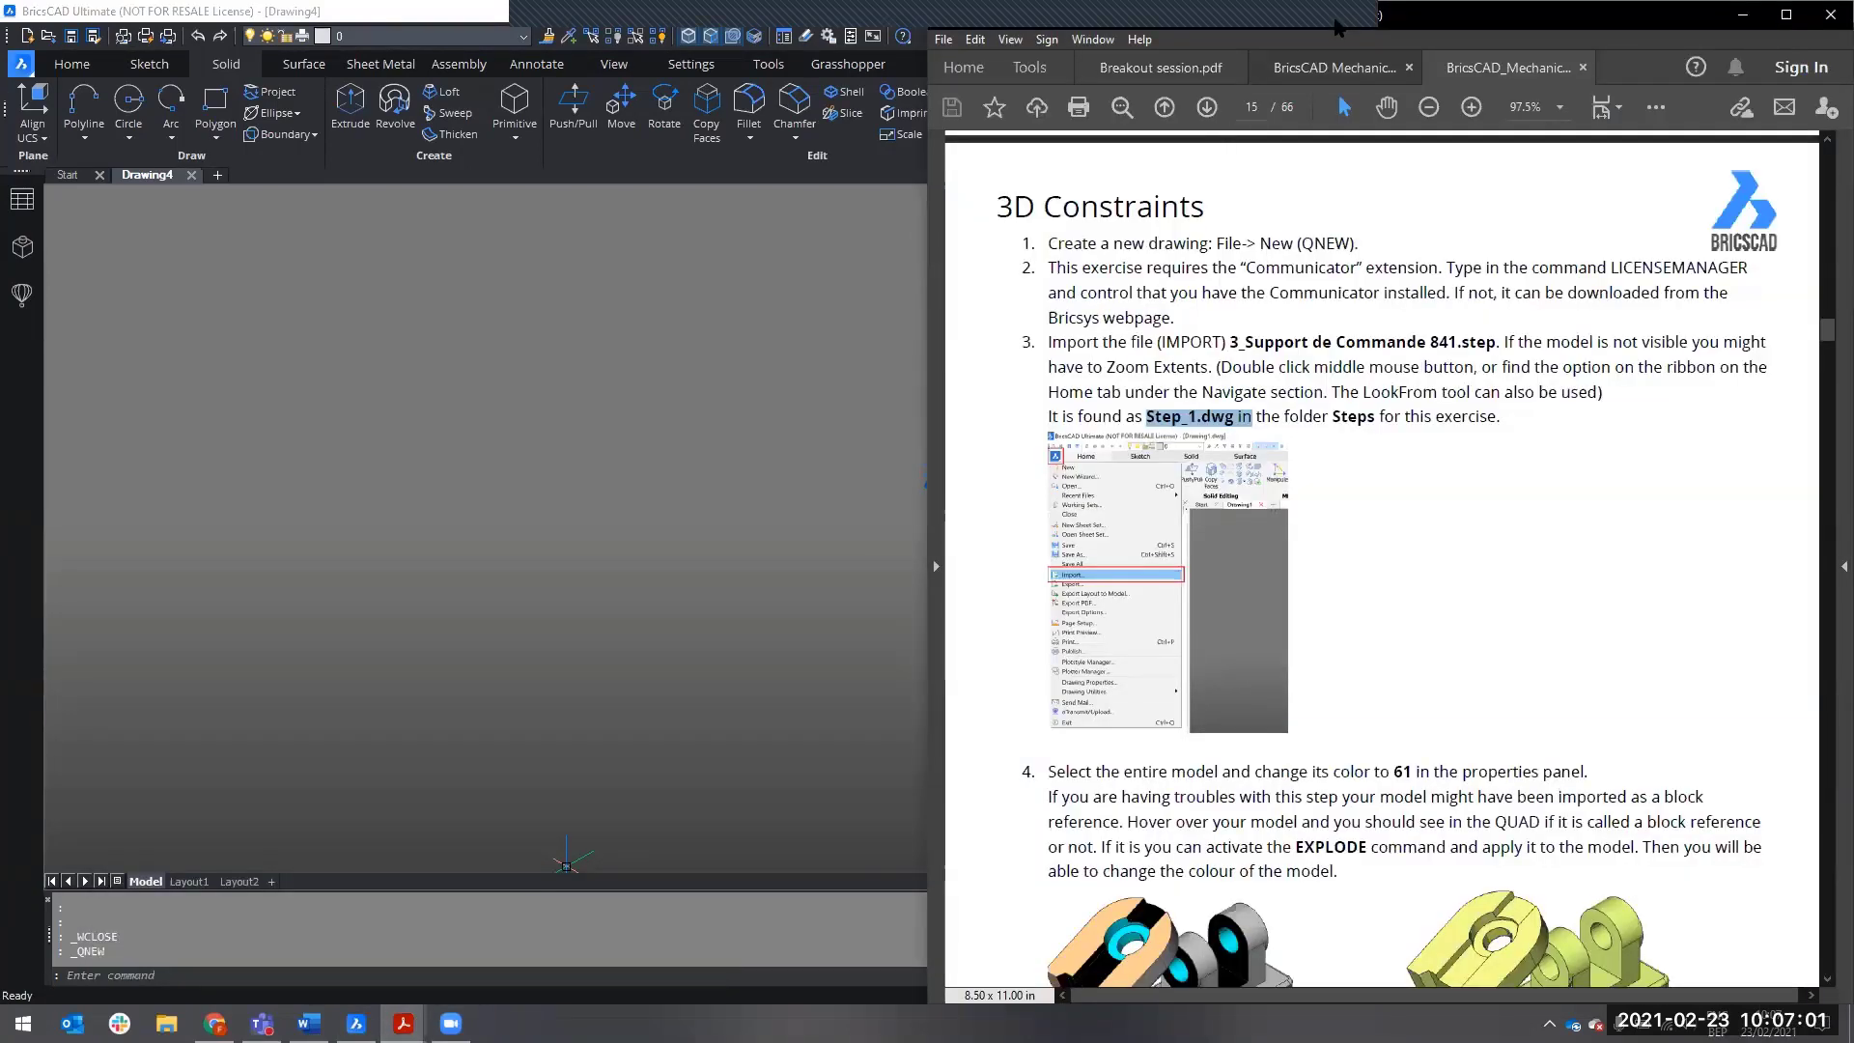
drag(1334, 19, 1334, 0)
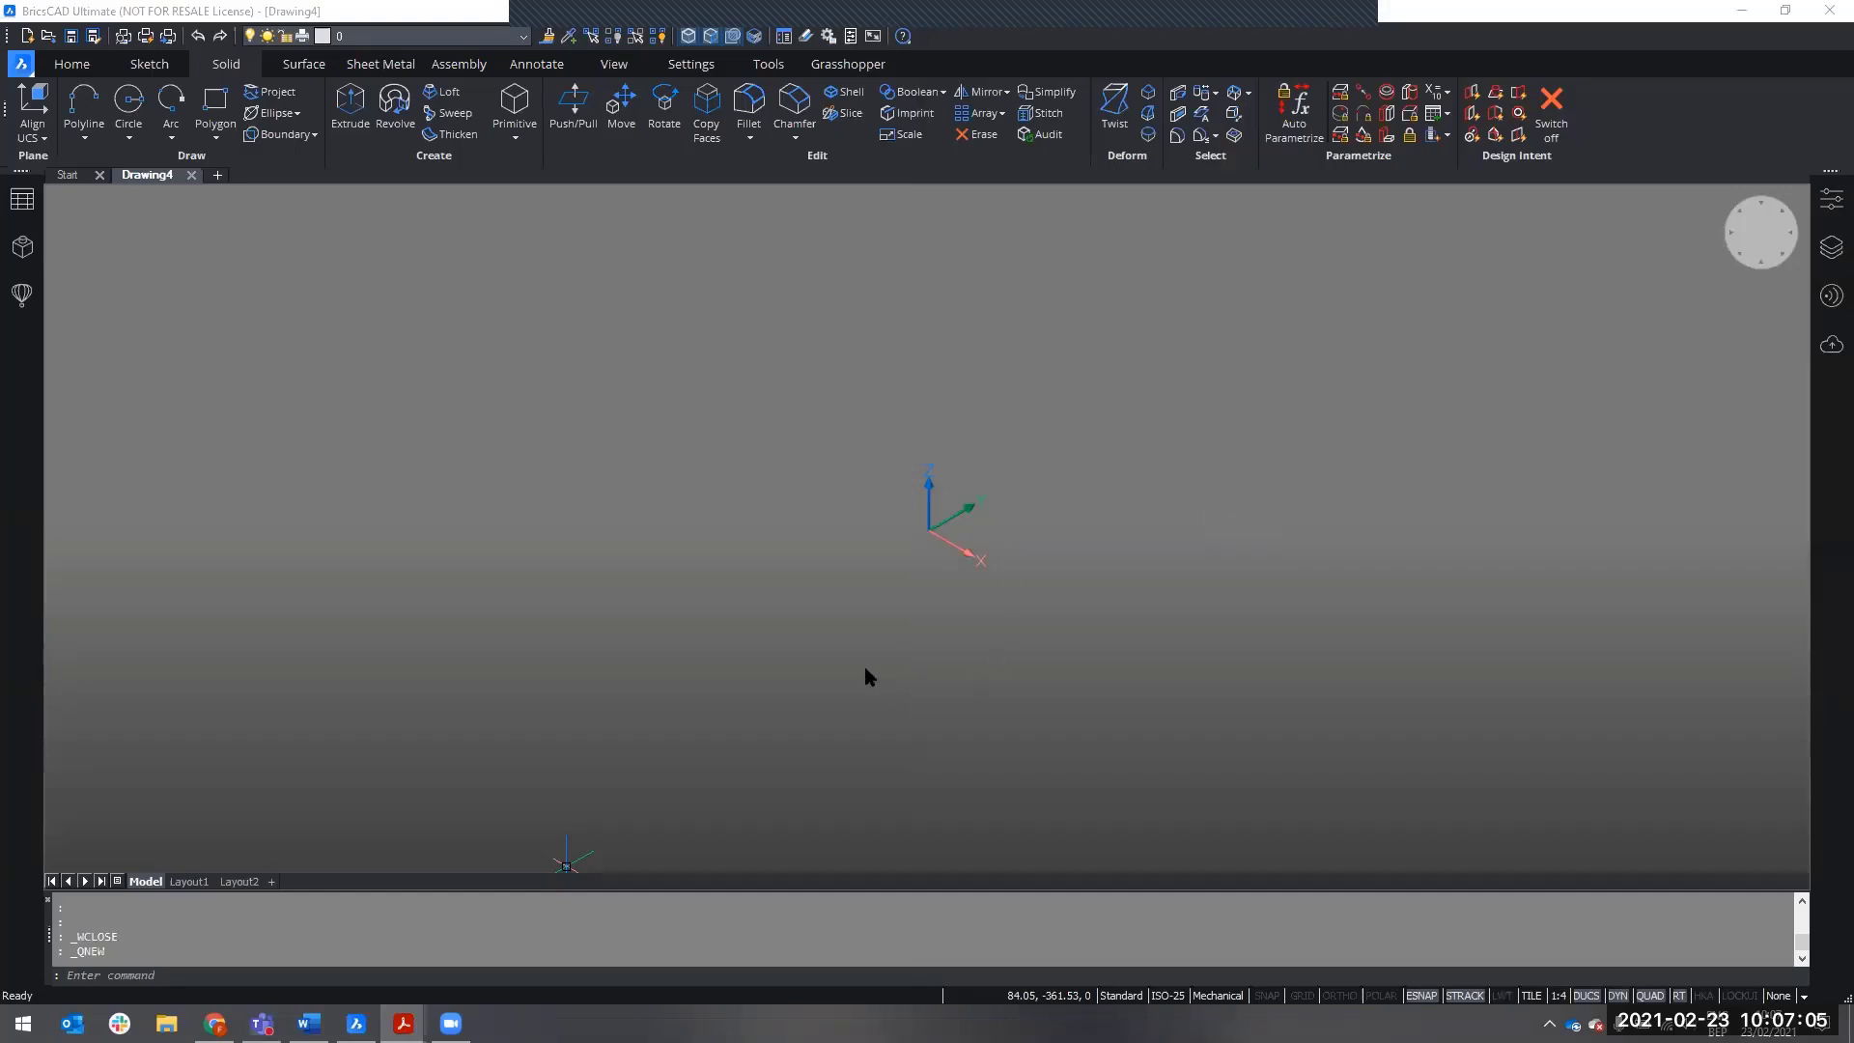
click(815, 681)
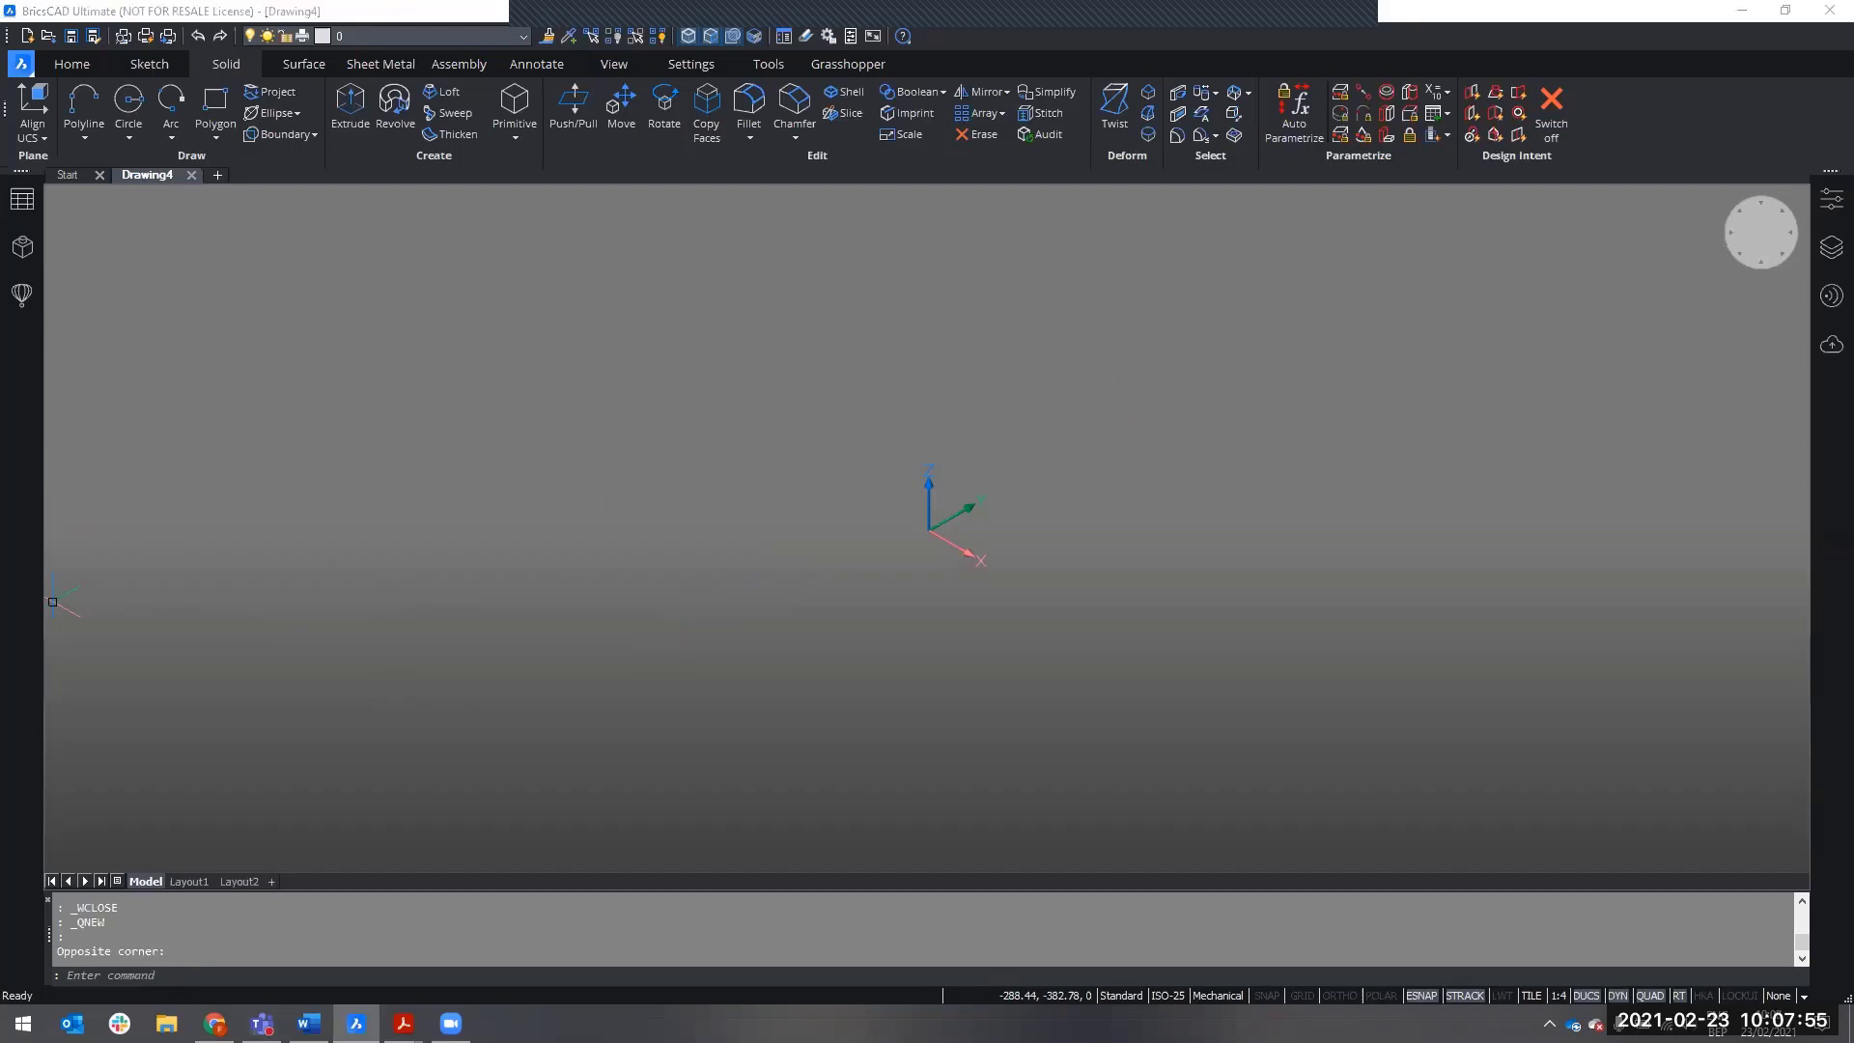
- Check in the License Manager whether Communicator for BricsCAD is installed and activated
click(531, 770)
click(777, 973)
text(li)
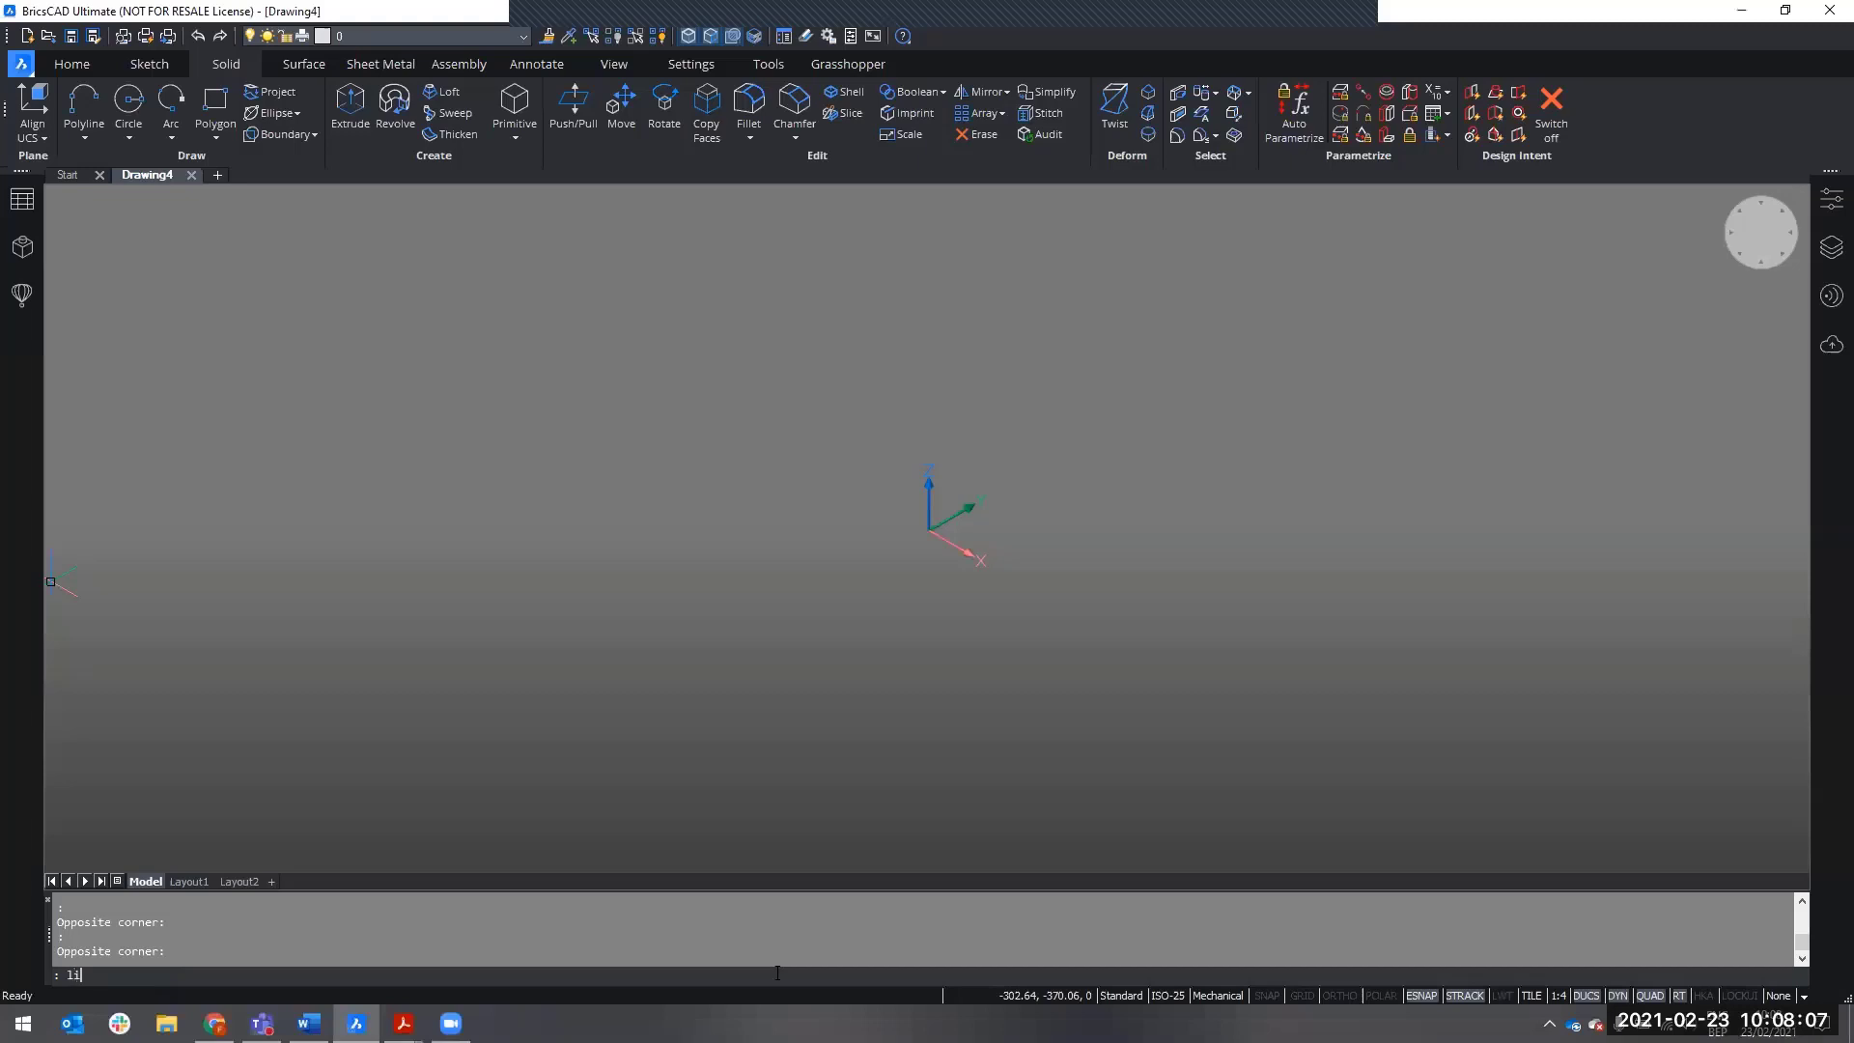
text(cen)
key(Return)
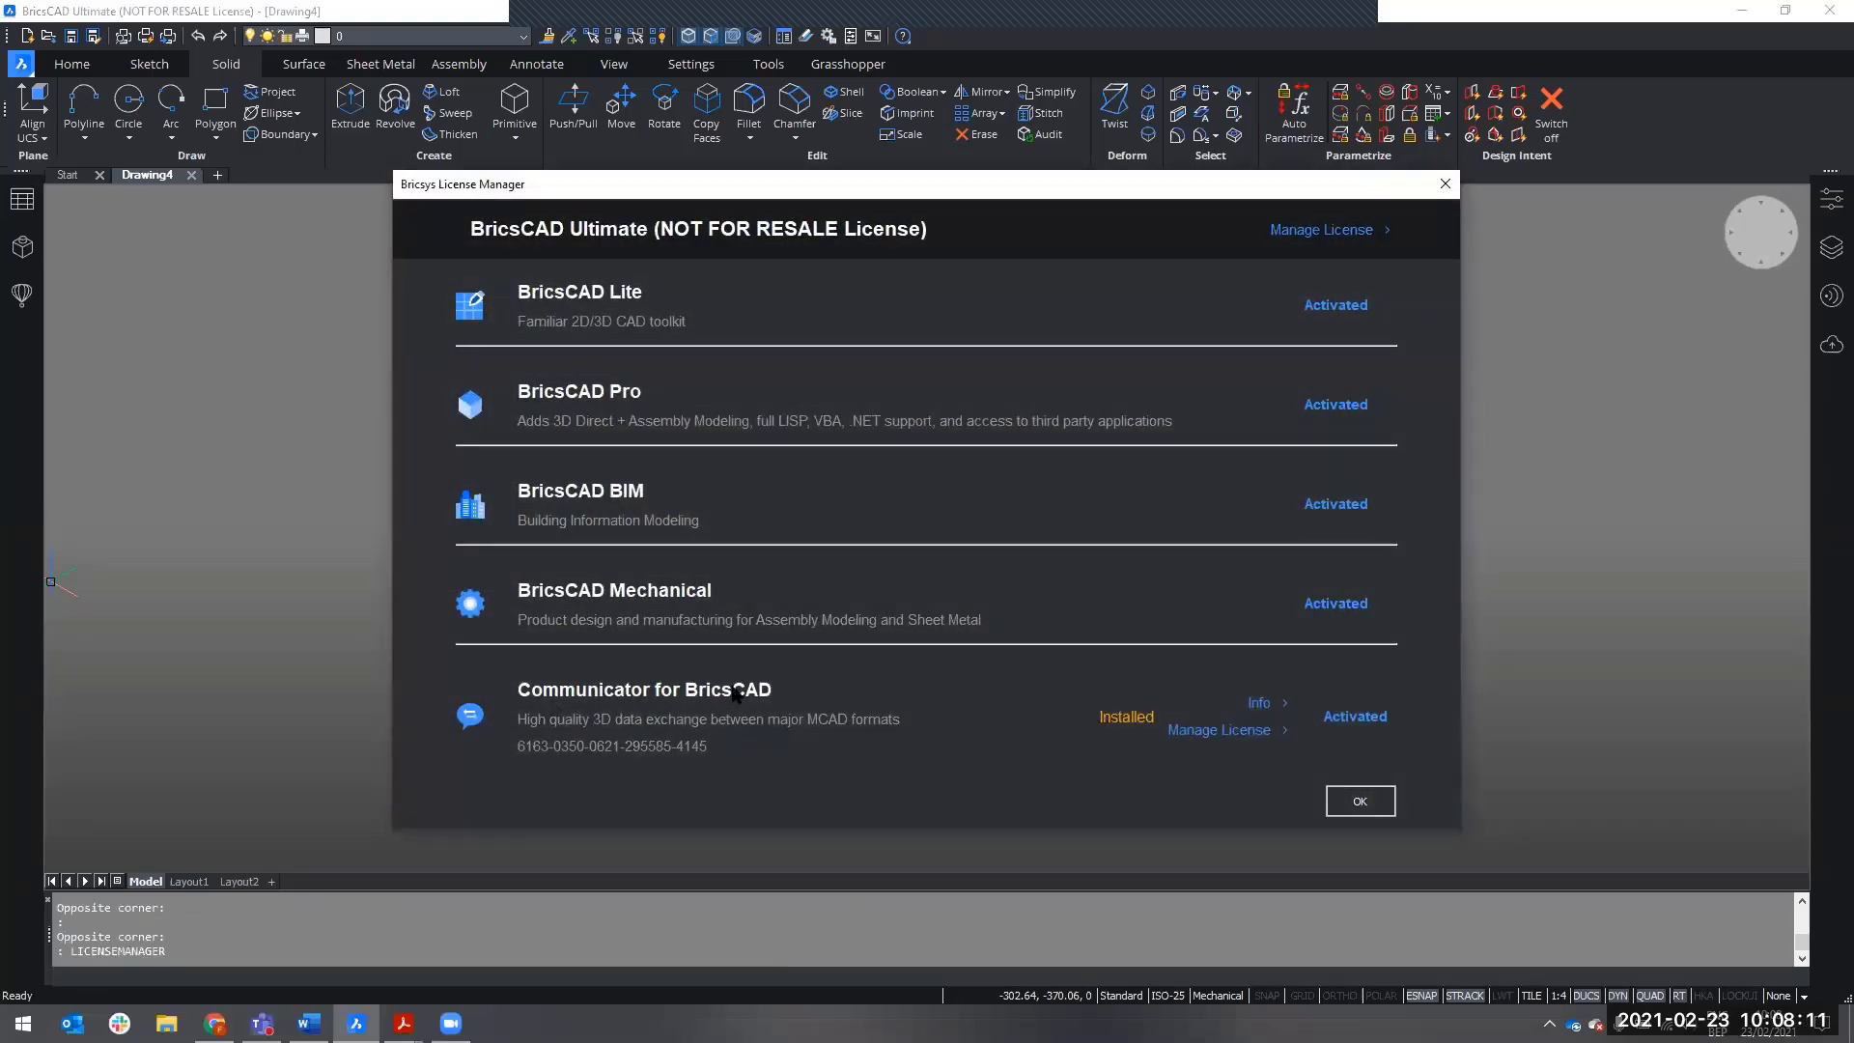
click(1354, 803)
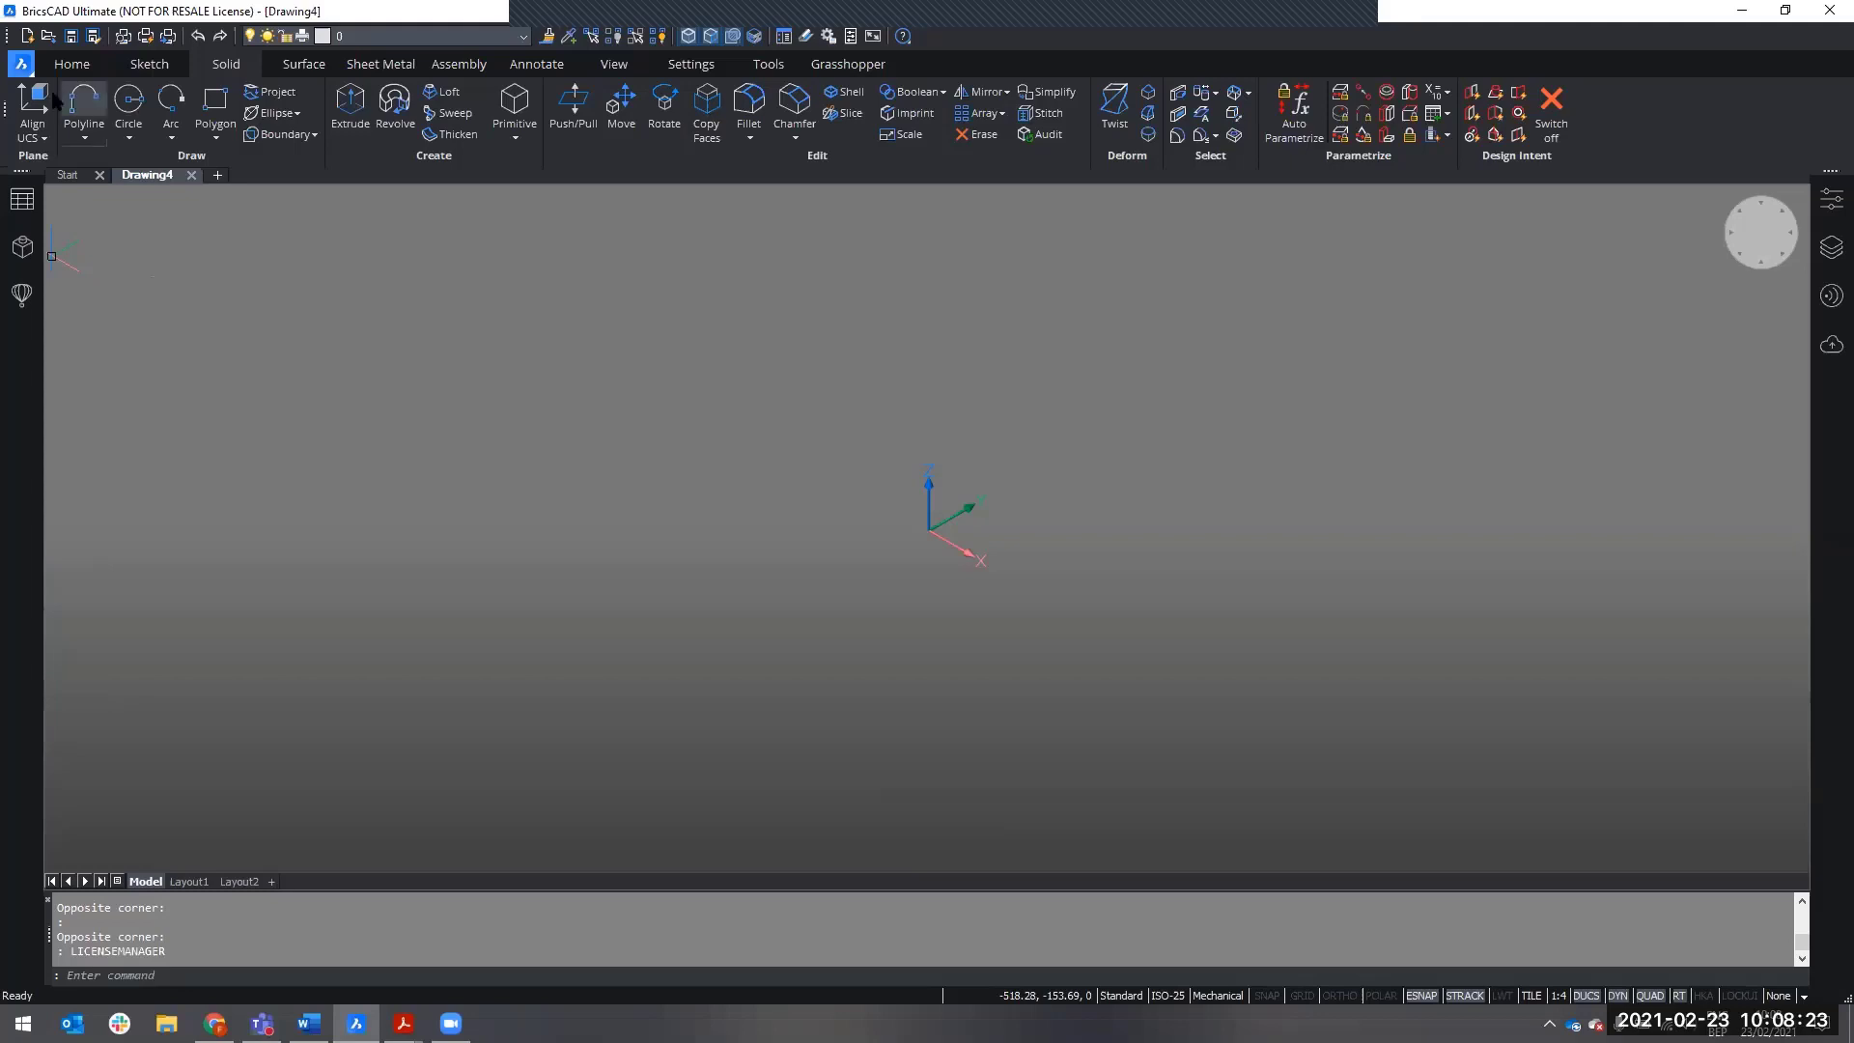
- Start a file import and browse up from the 3_3D Constraints folder through its parent folders to Documents
click(24, 68)
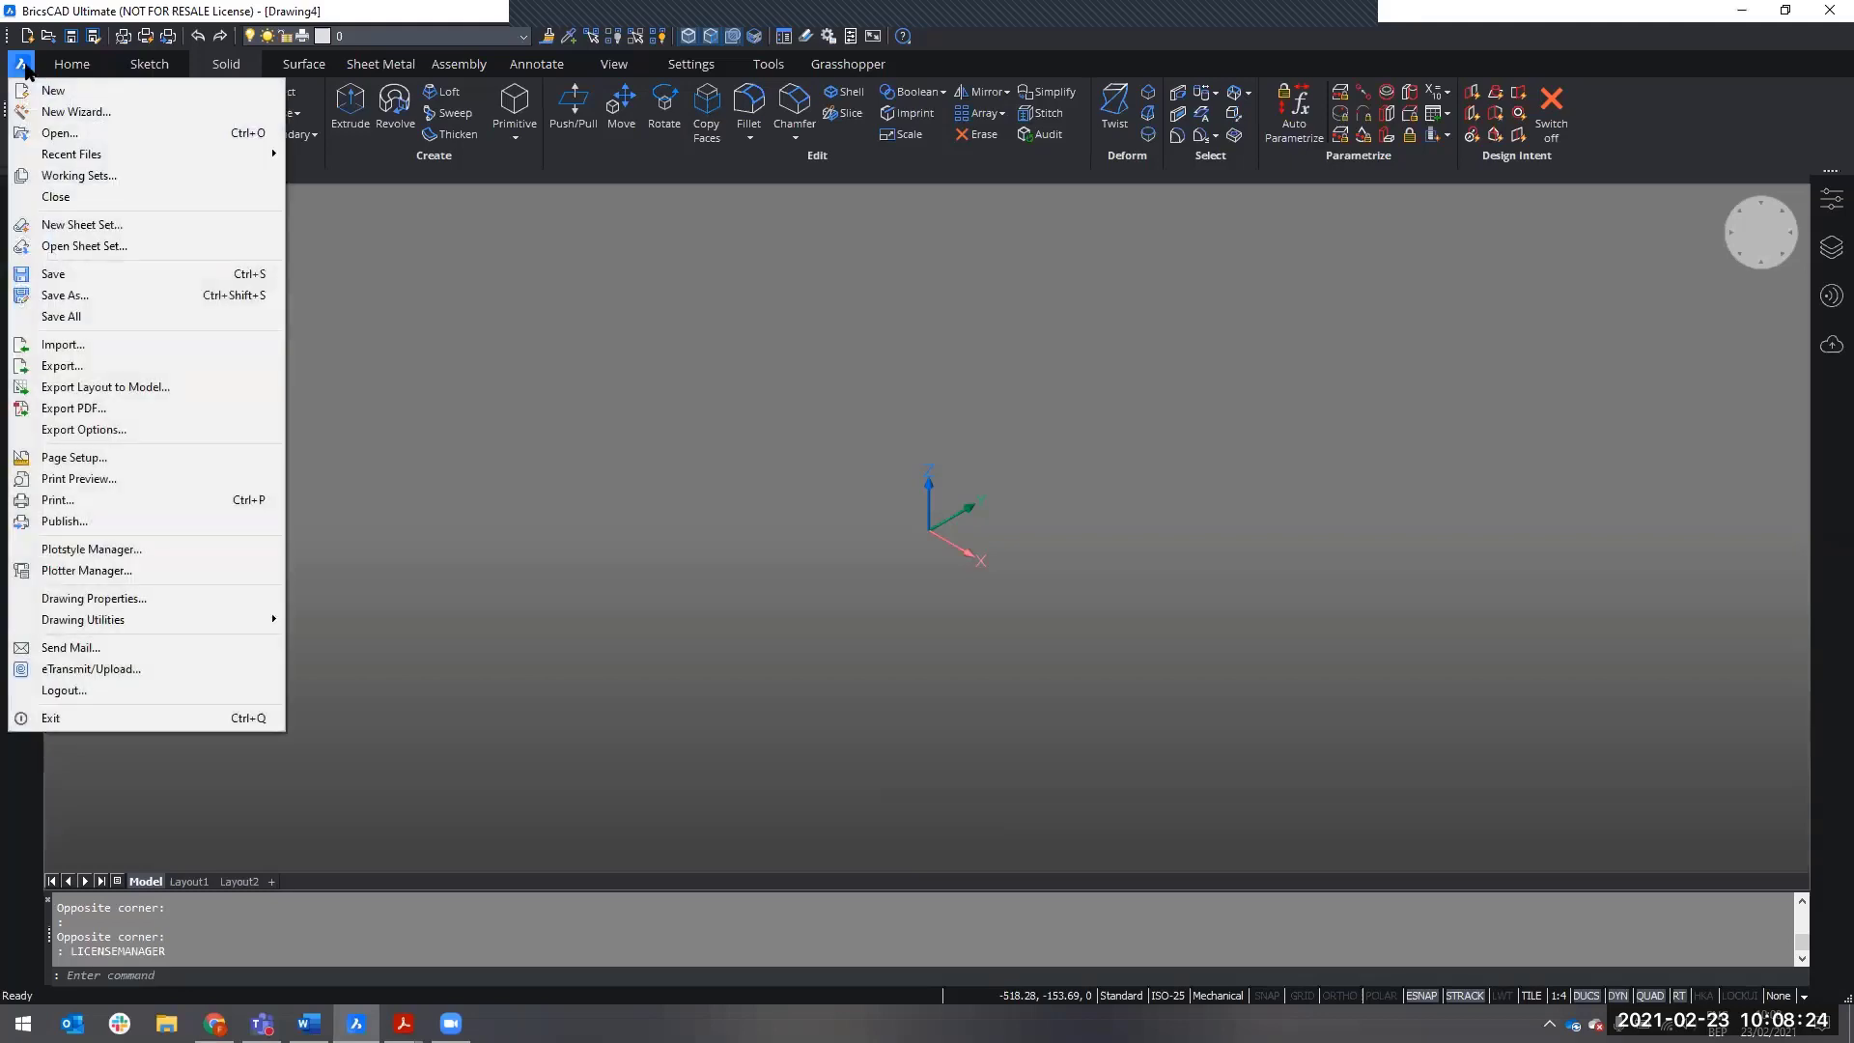
click(100, 346)
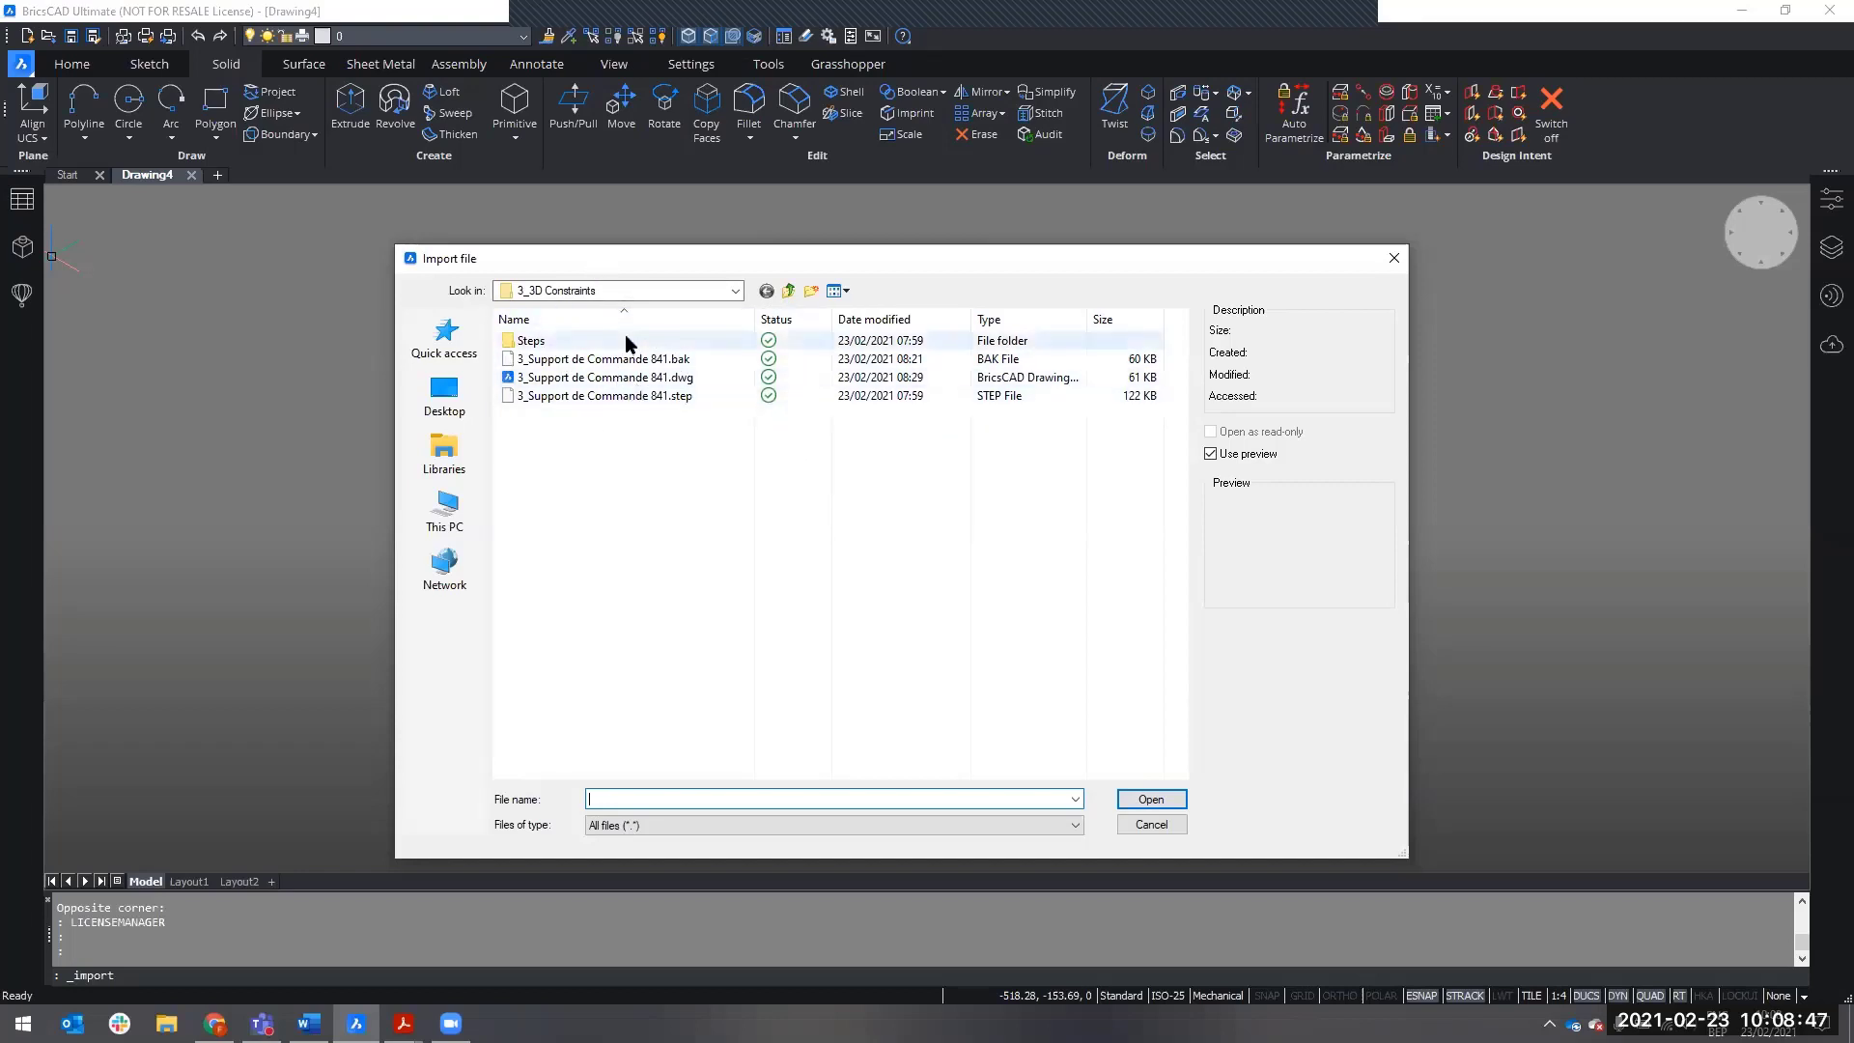
click(784, 302)
click(784, 303)
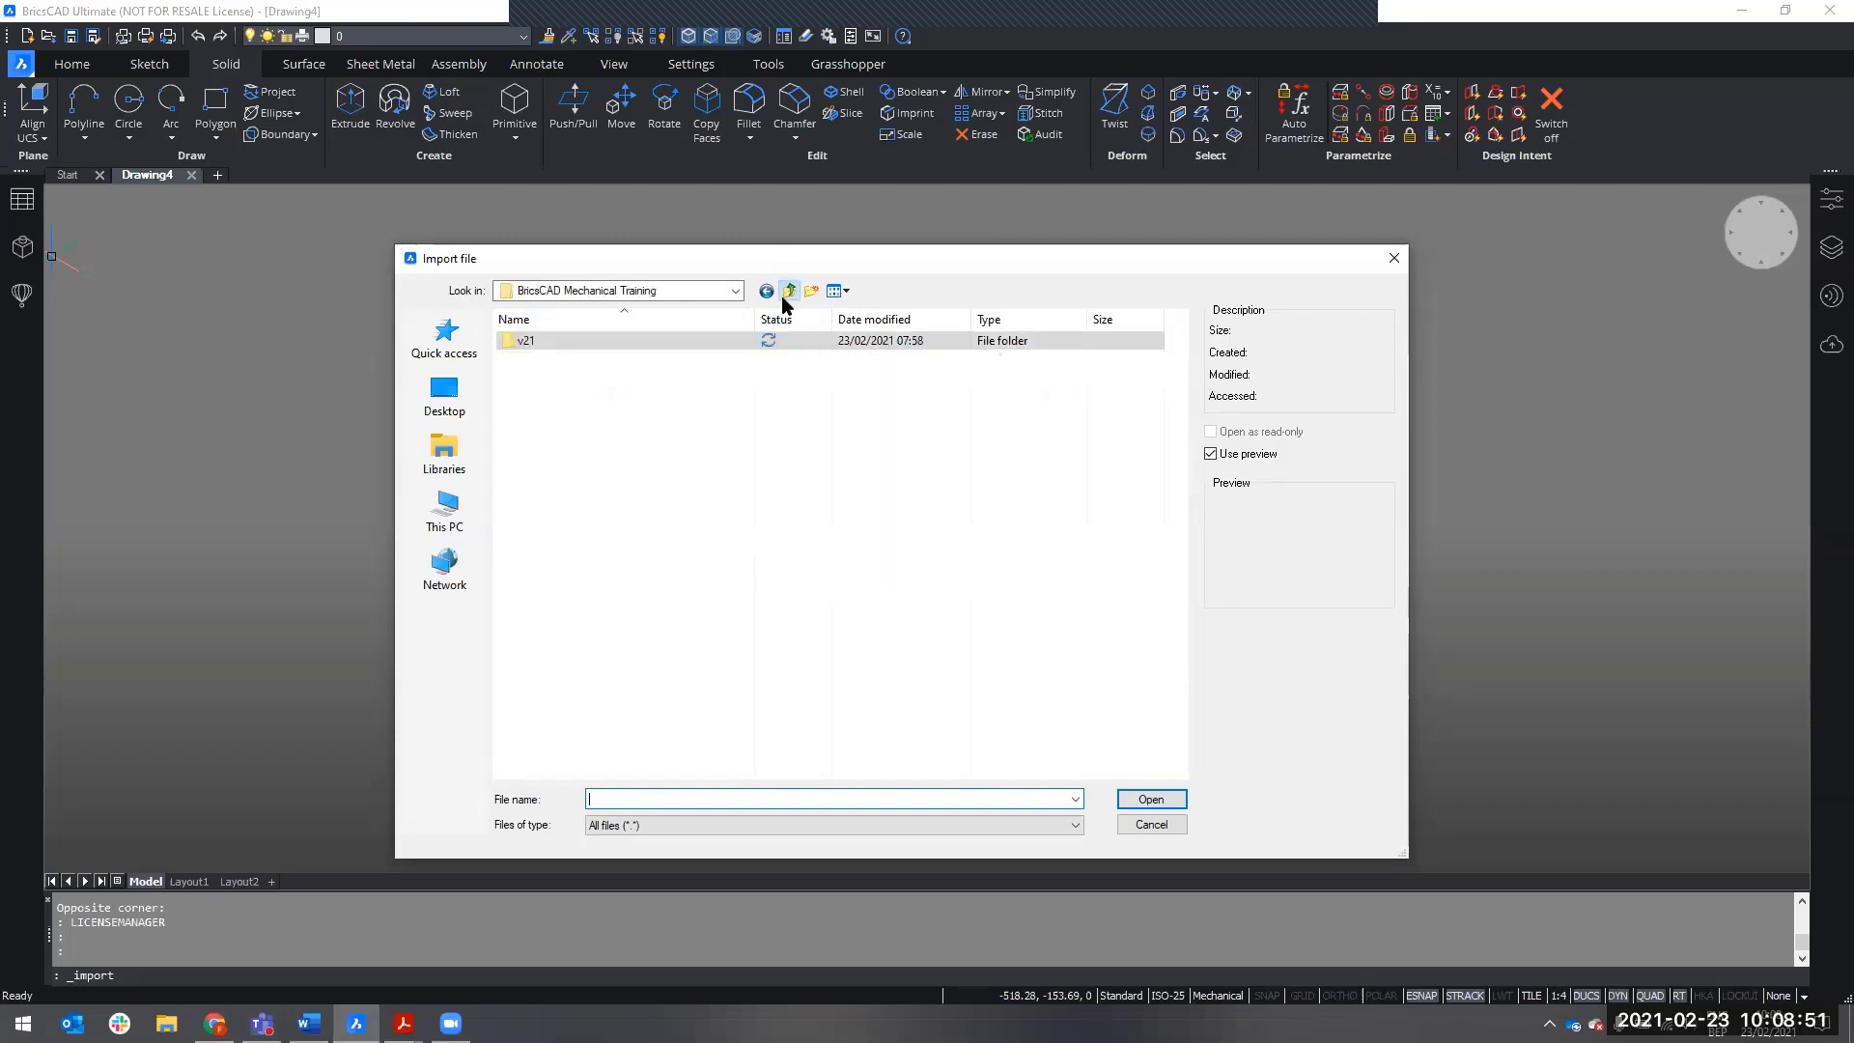
click(783, 303)
click(784, 302)
click(784, 302)
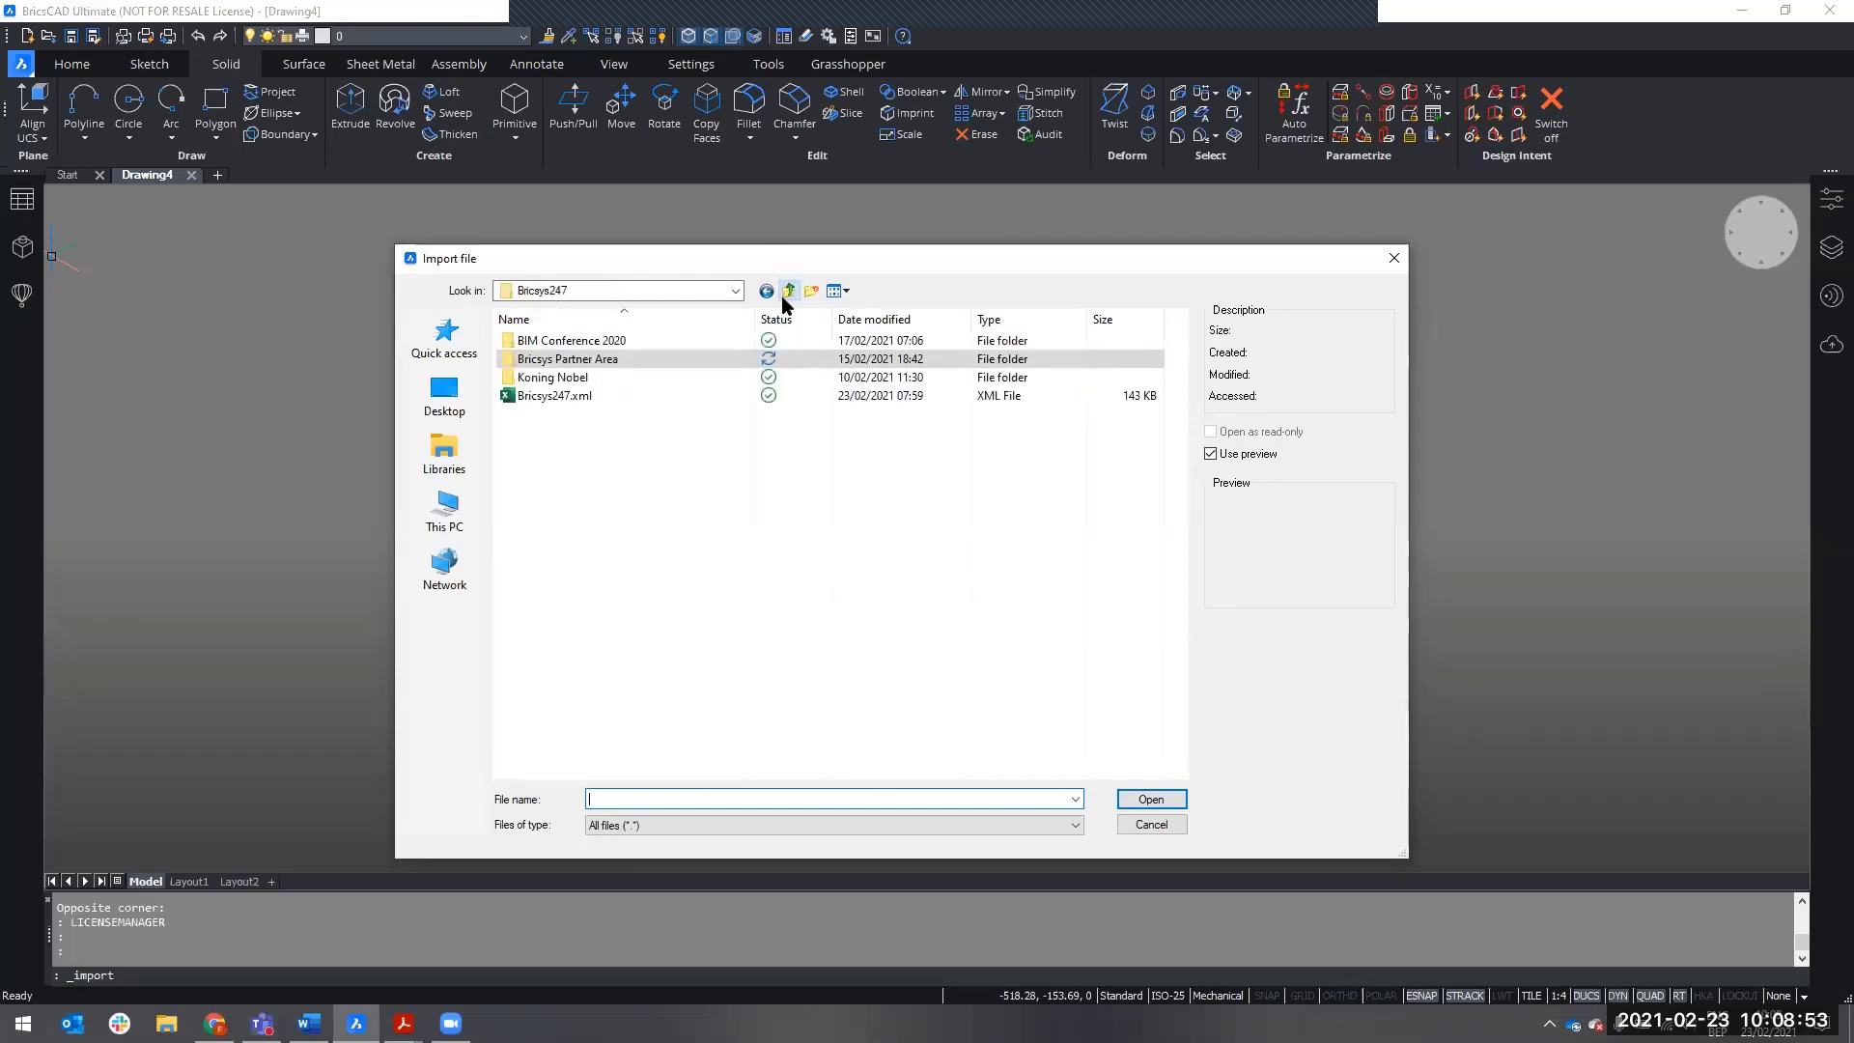
click(784, 302)
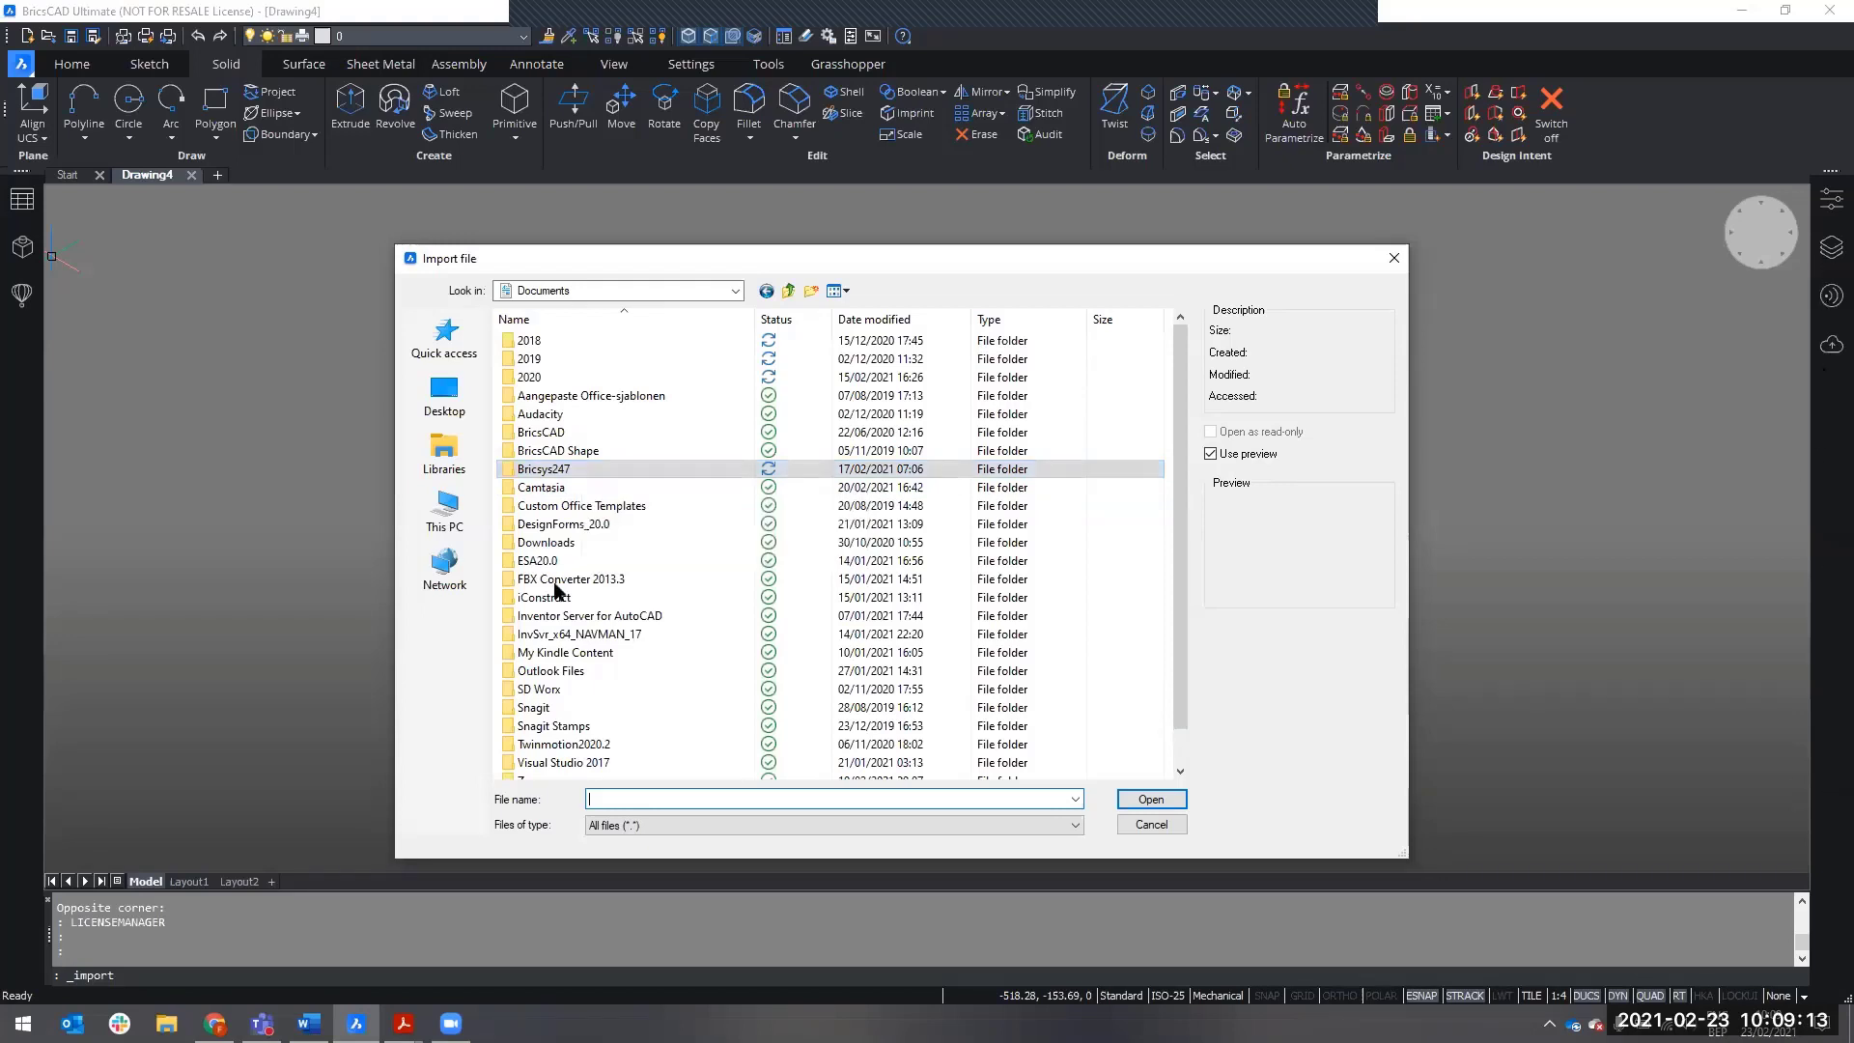
- Browse for the import file through Bricsys247, Bricsys Partner Area, Sales & Training Tools, BricsCAD Mechanical Training and v21 to 3_3D Constraints
double_click(571, 473)
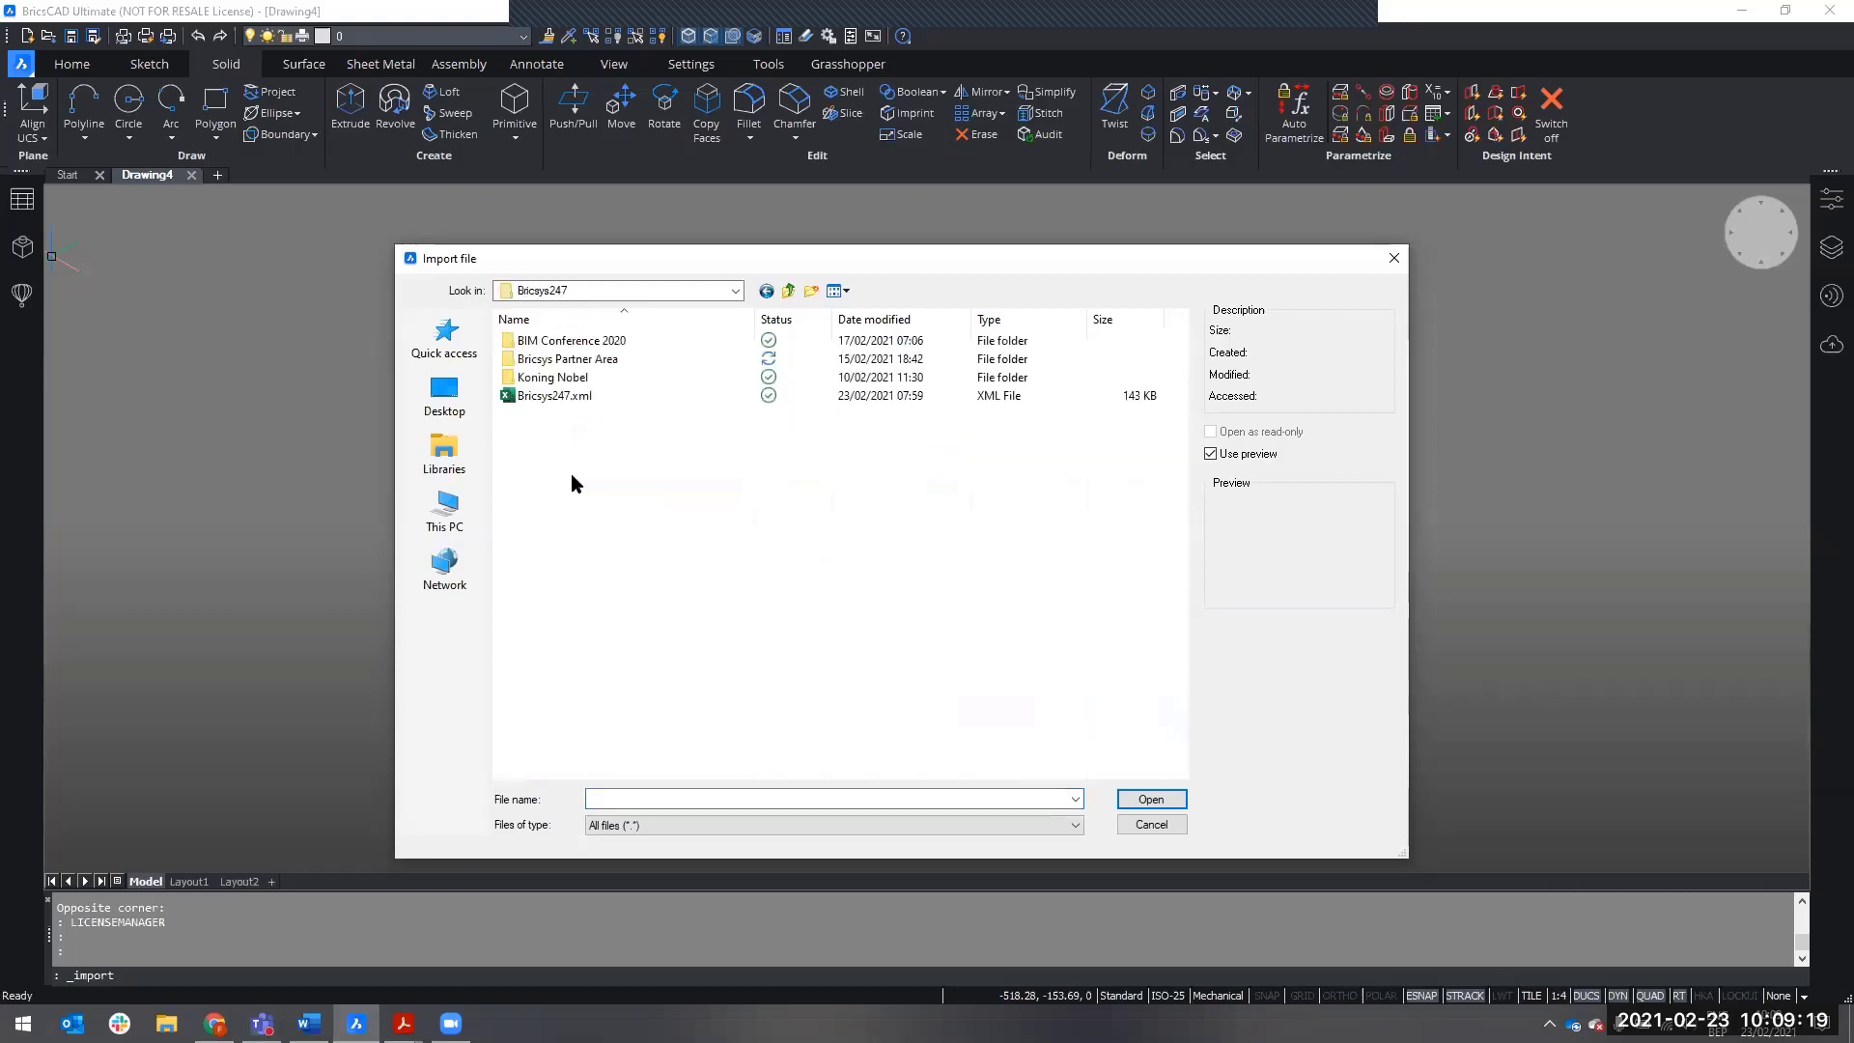
double_click(622, 358)
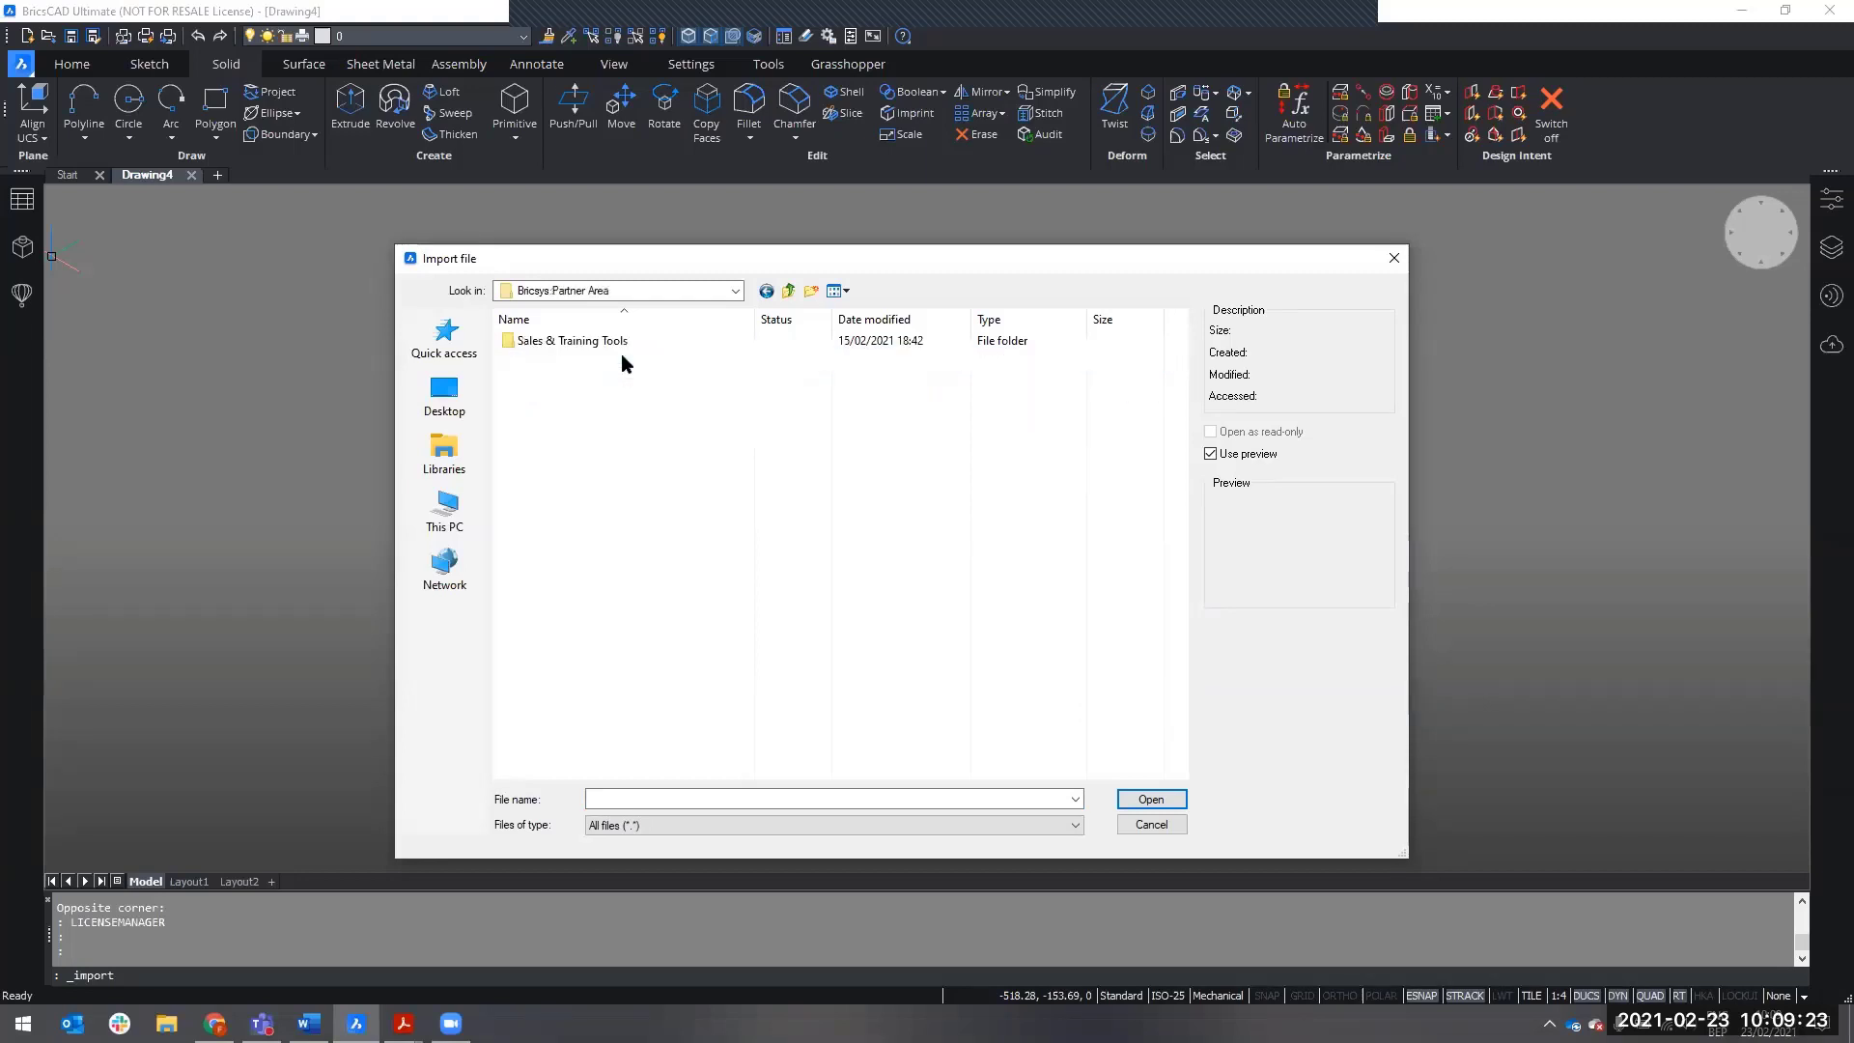
double_click(607, 346)
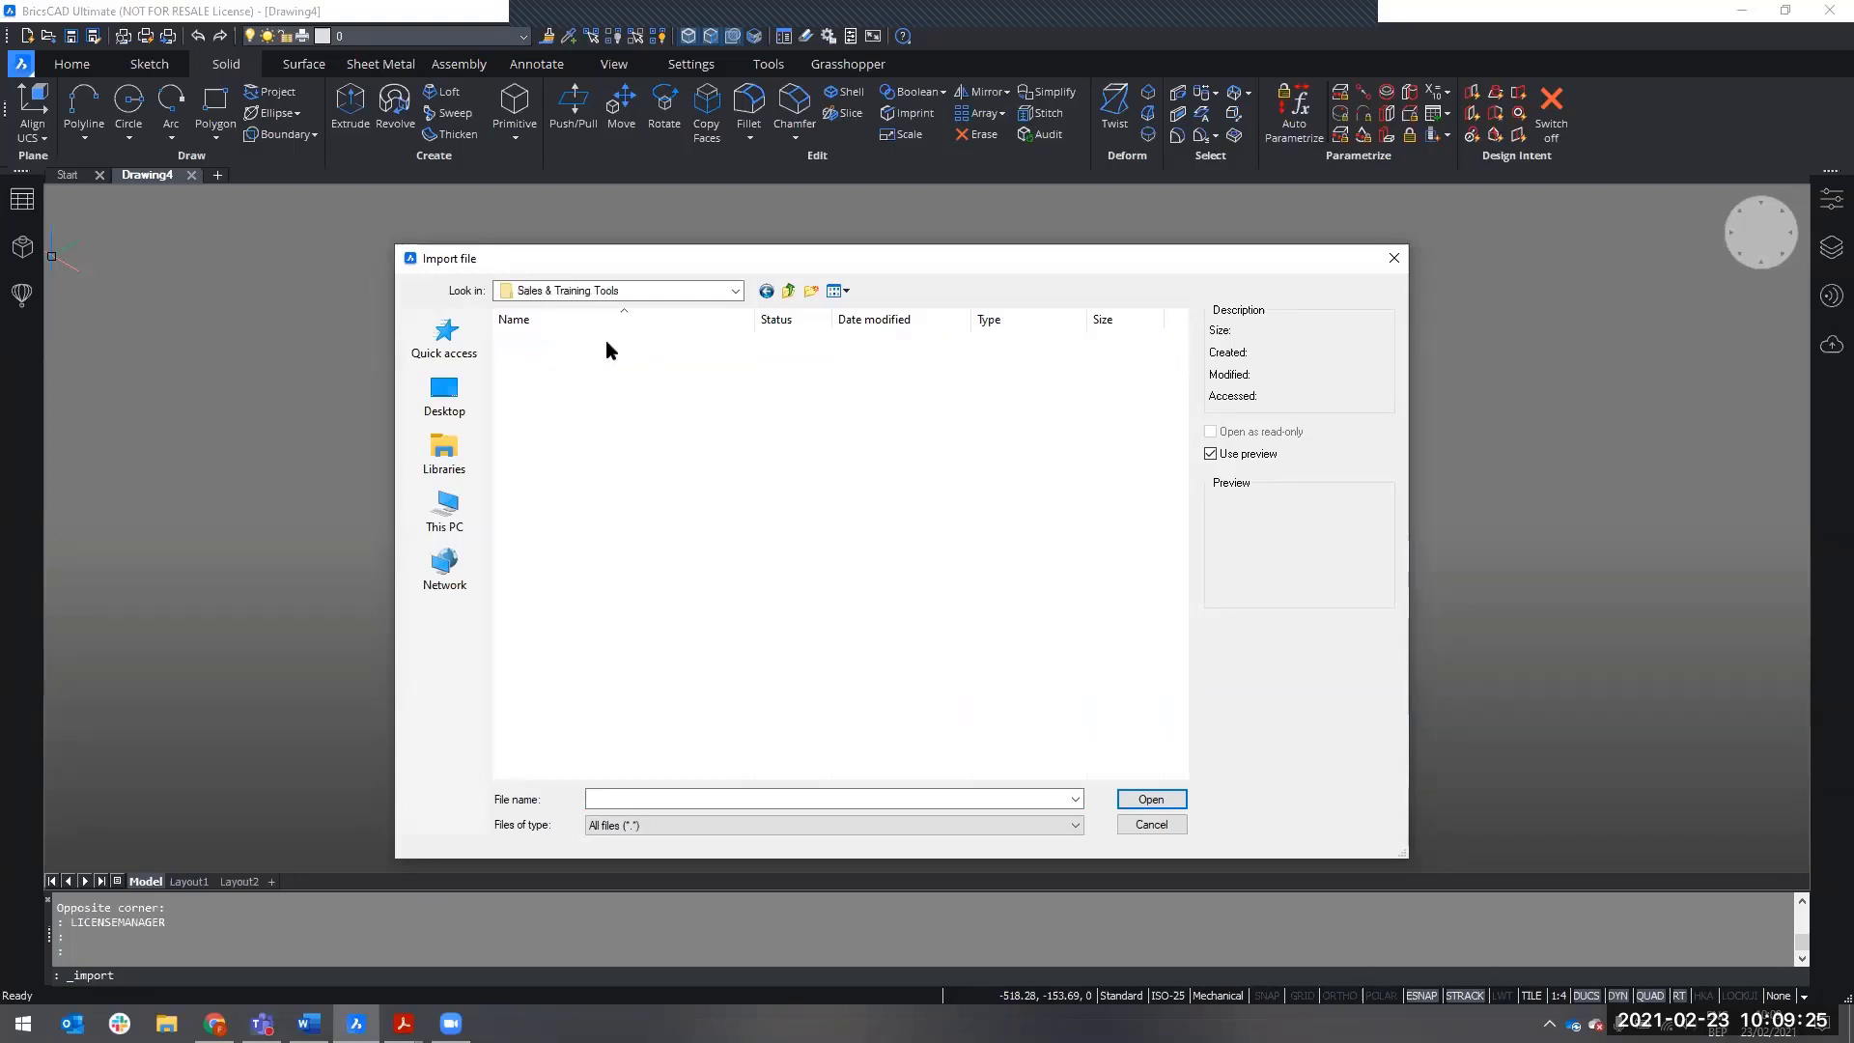
double_click(608, 342)
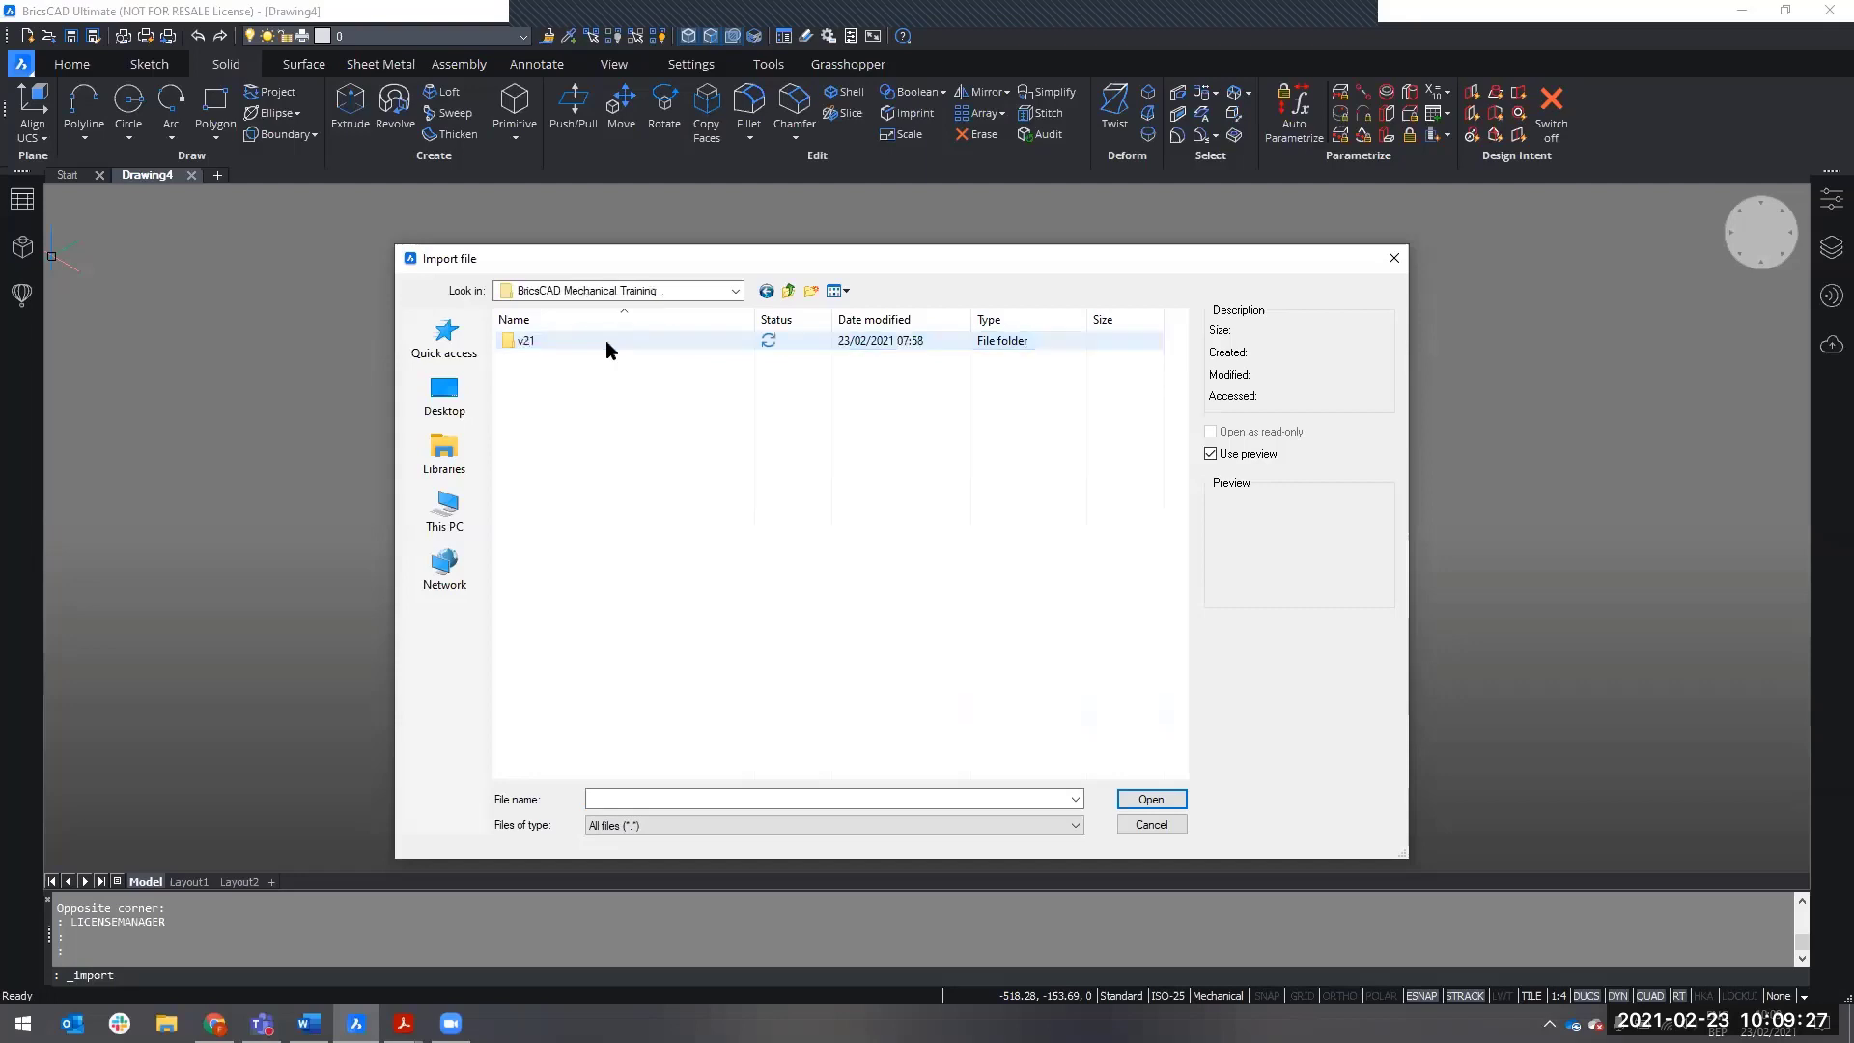
double_click(606, 339)
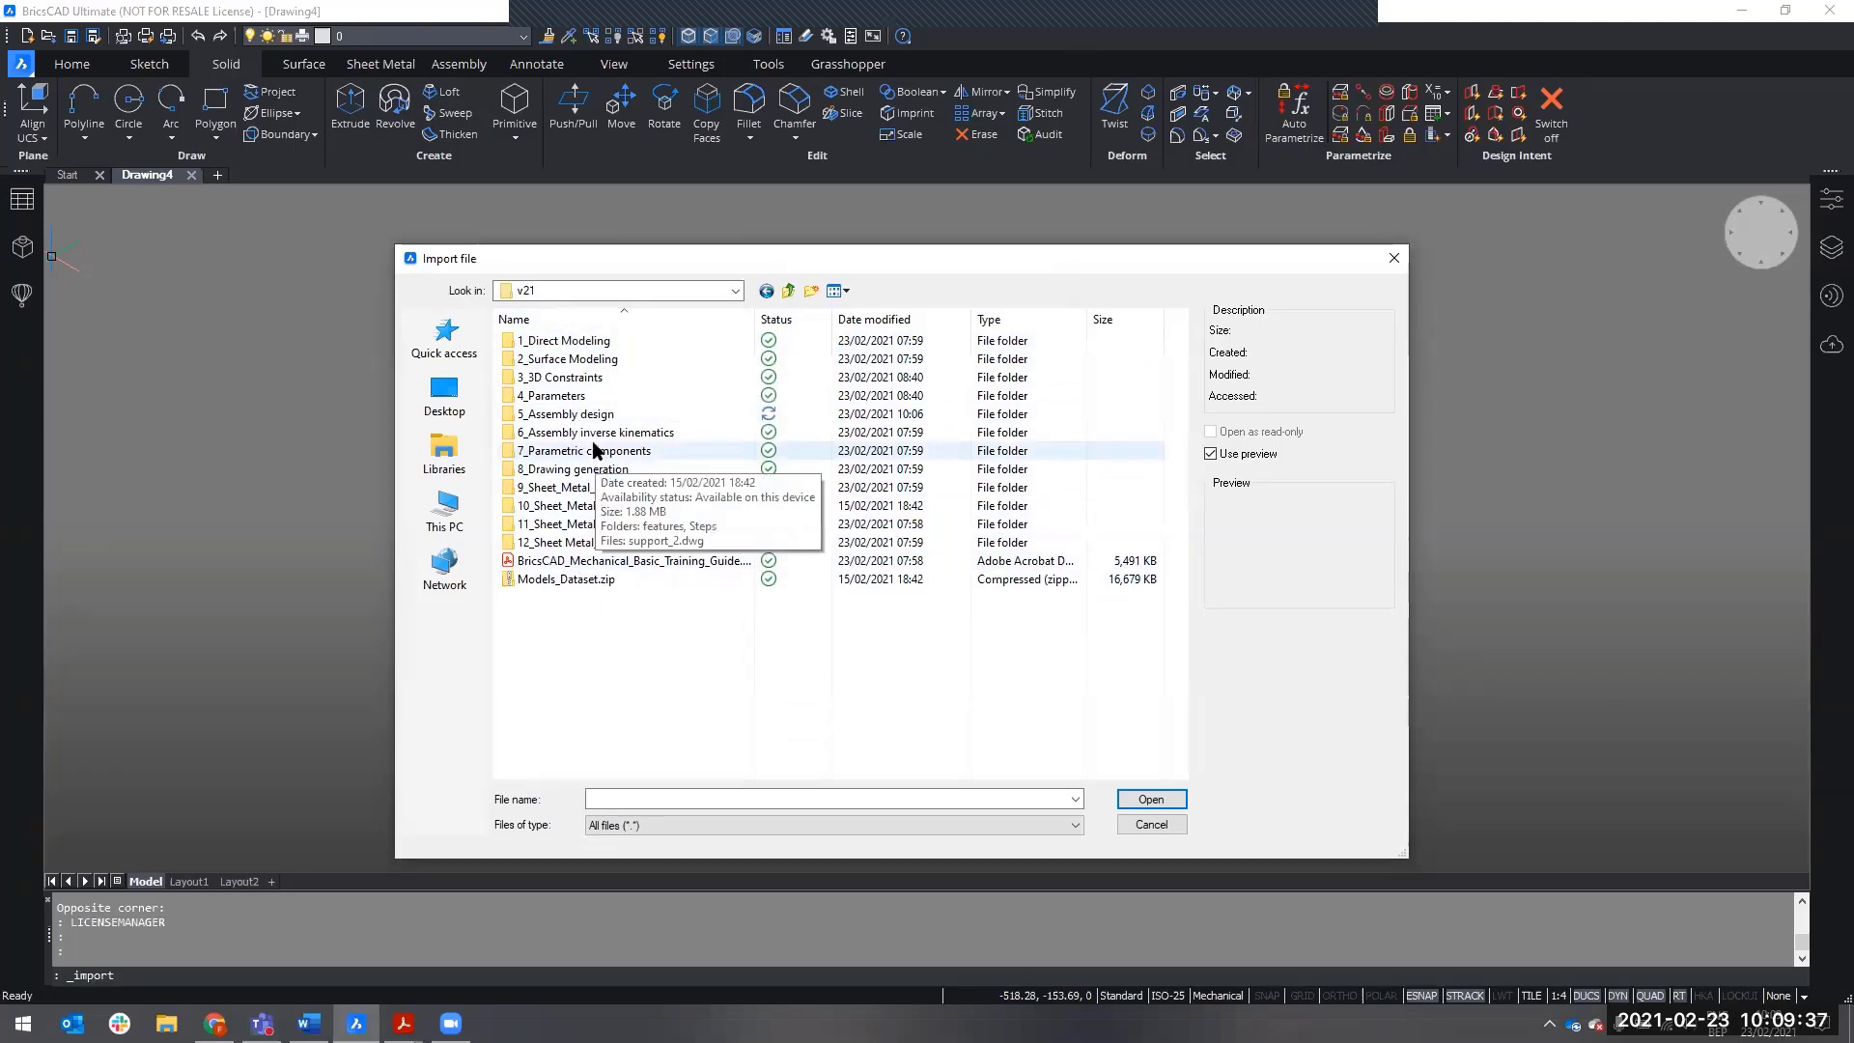
double_click(576, 378)
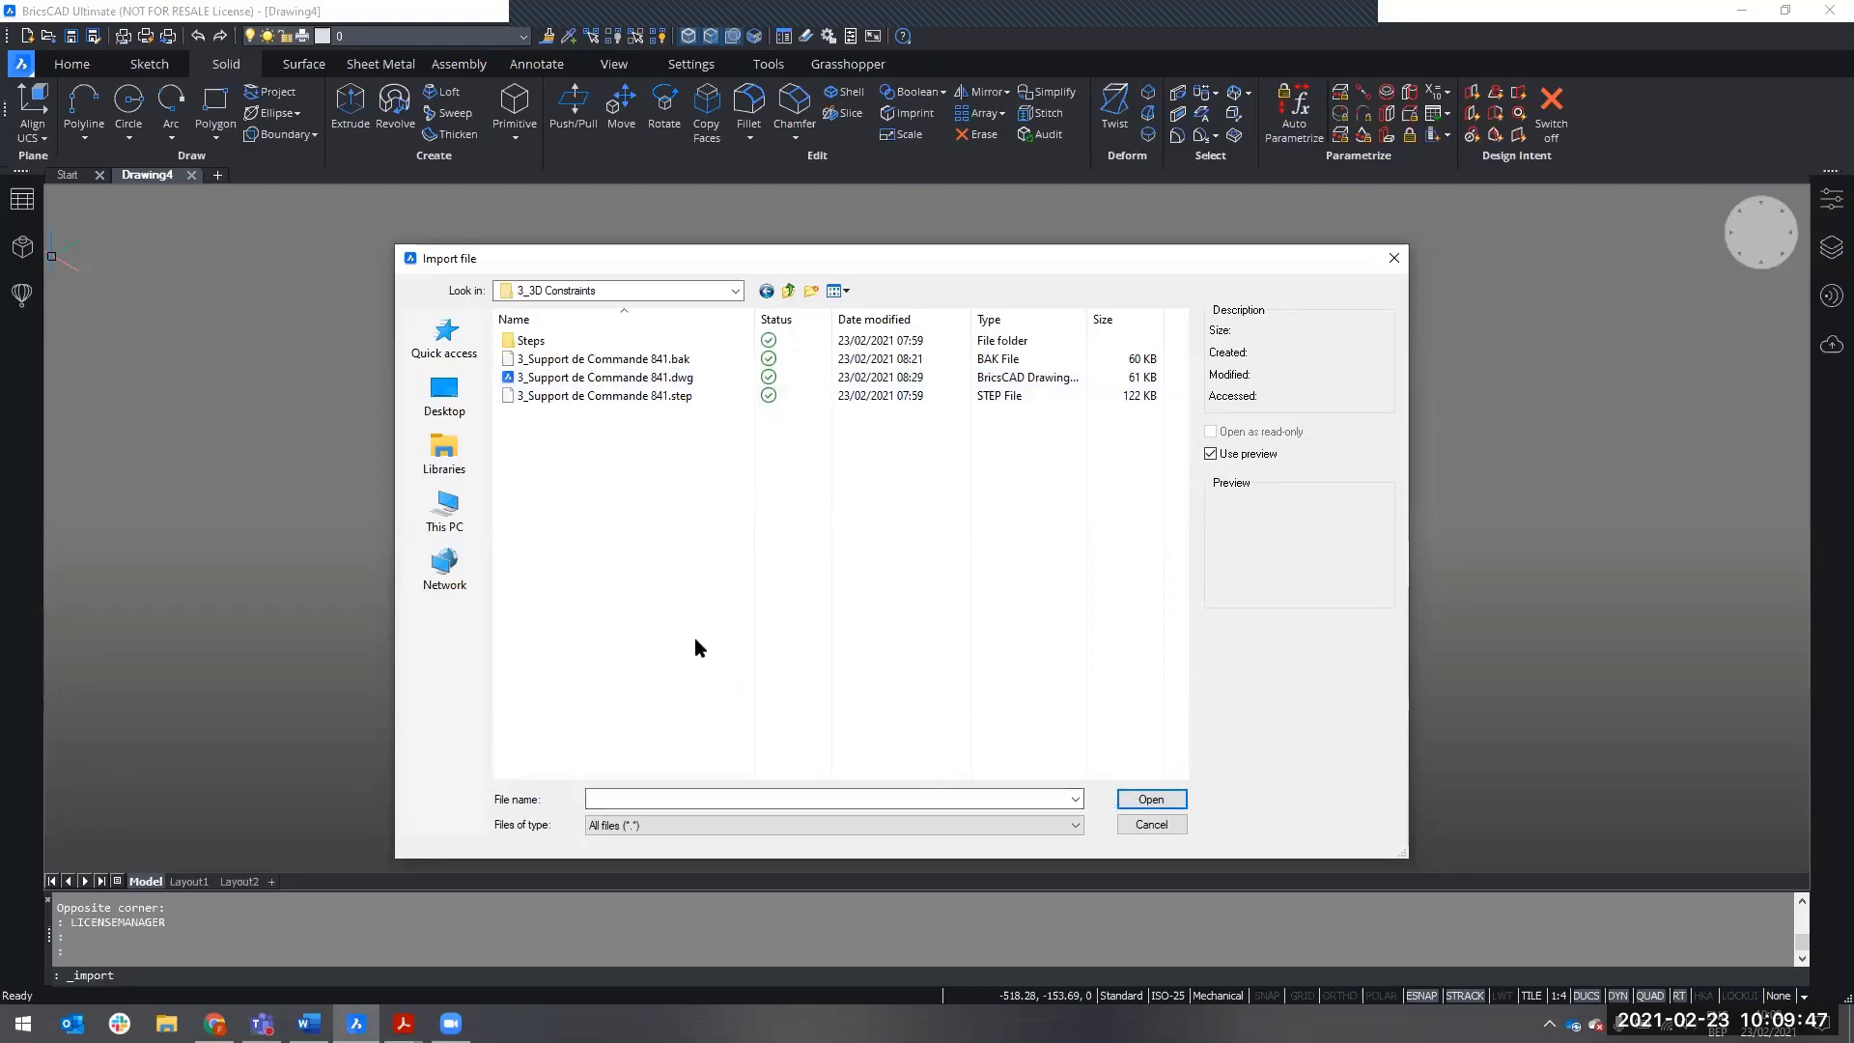
- Review the supported import file types and import 3_Support de Commande 841.step into the new drawing
click(714, 825)
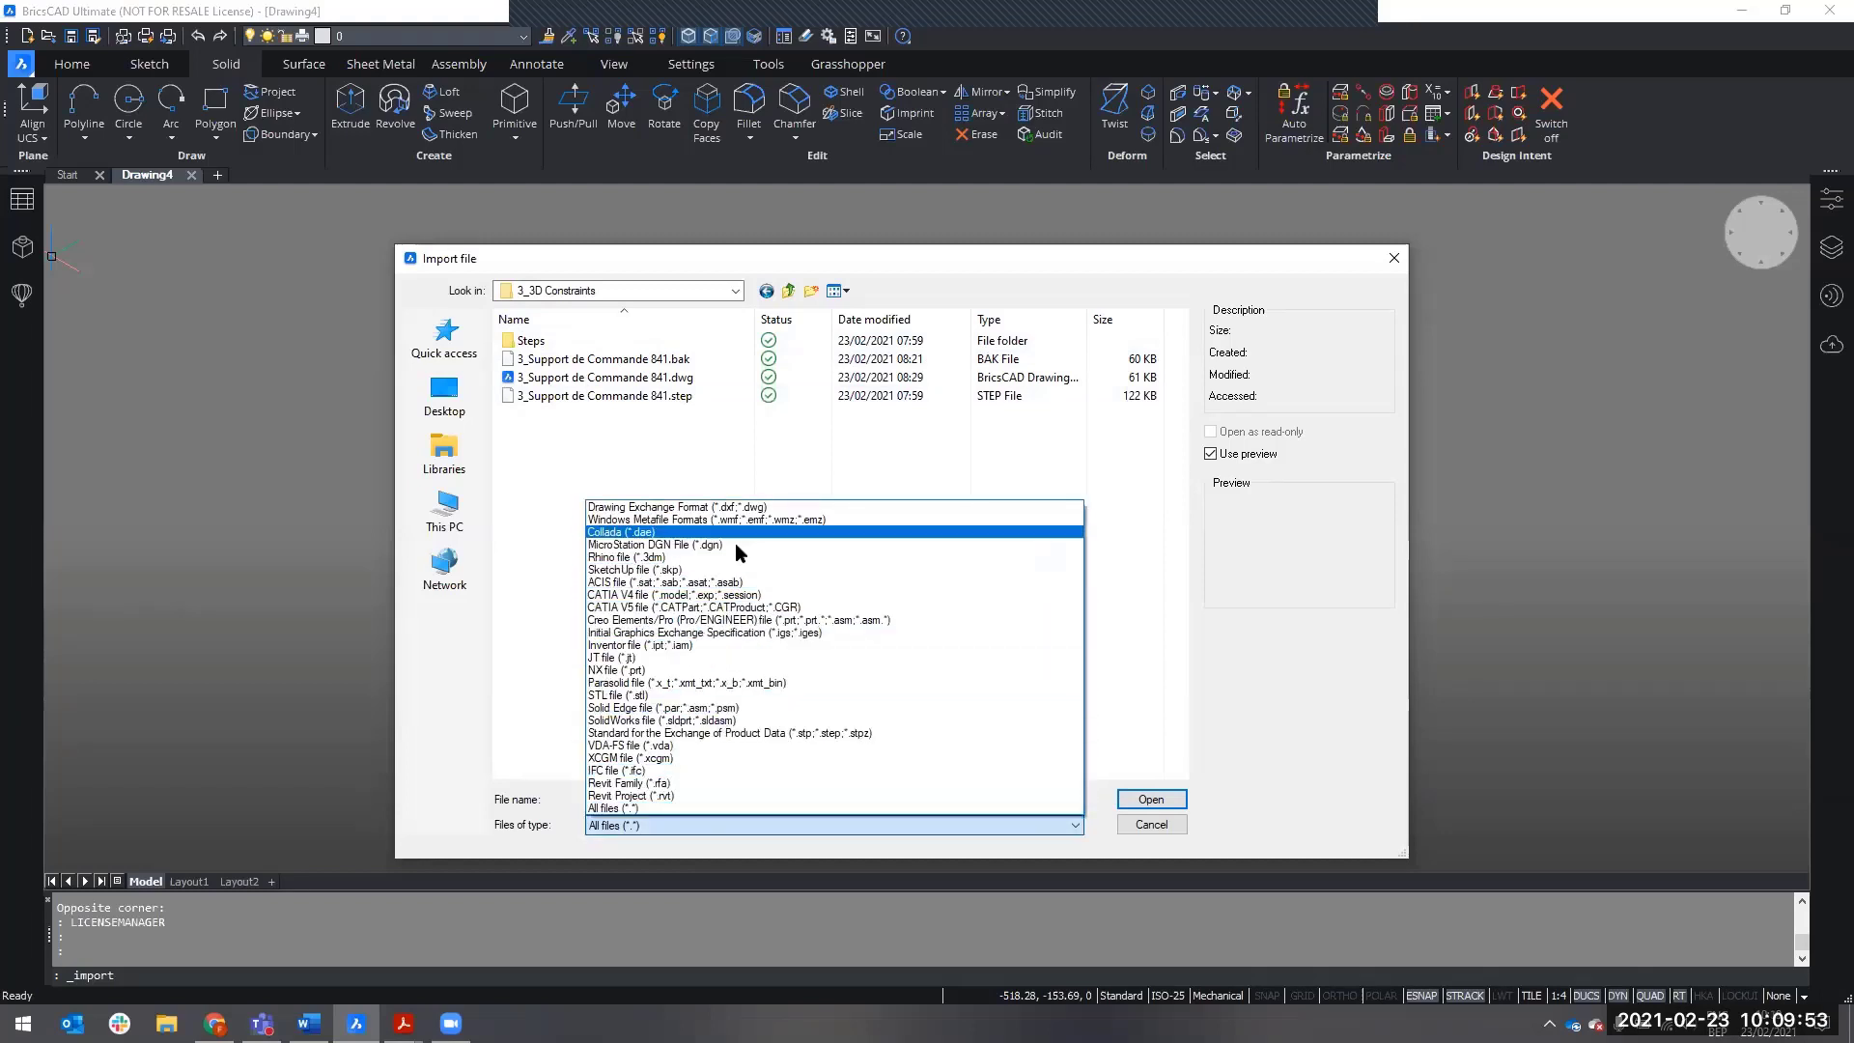
click(544, 650)
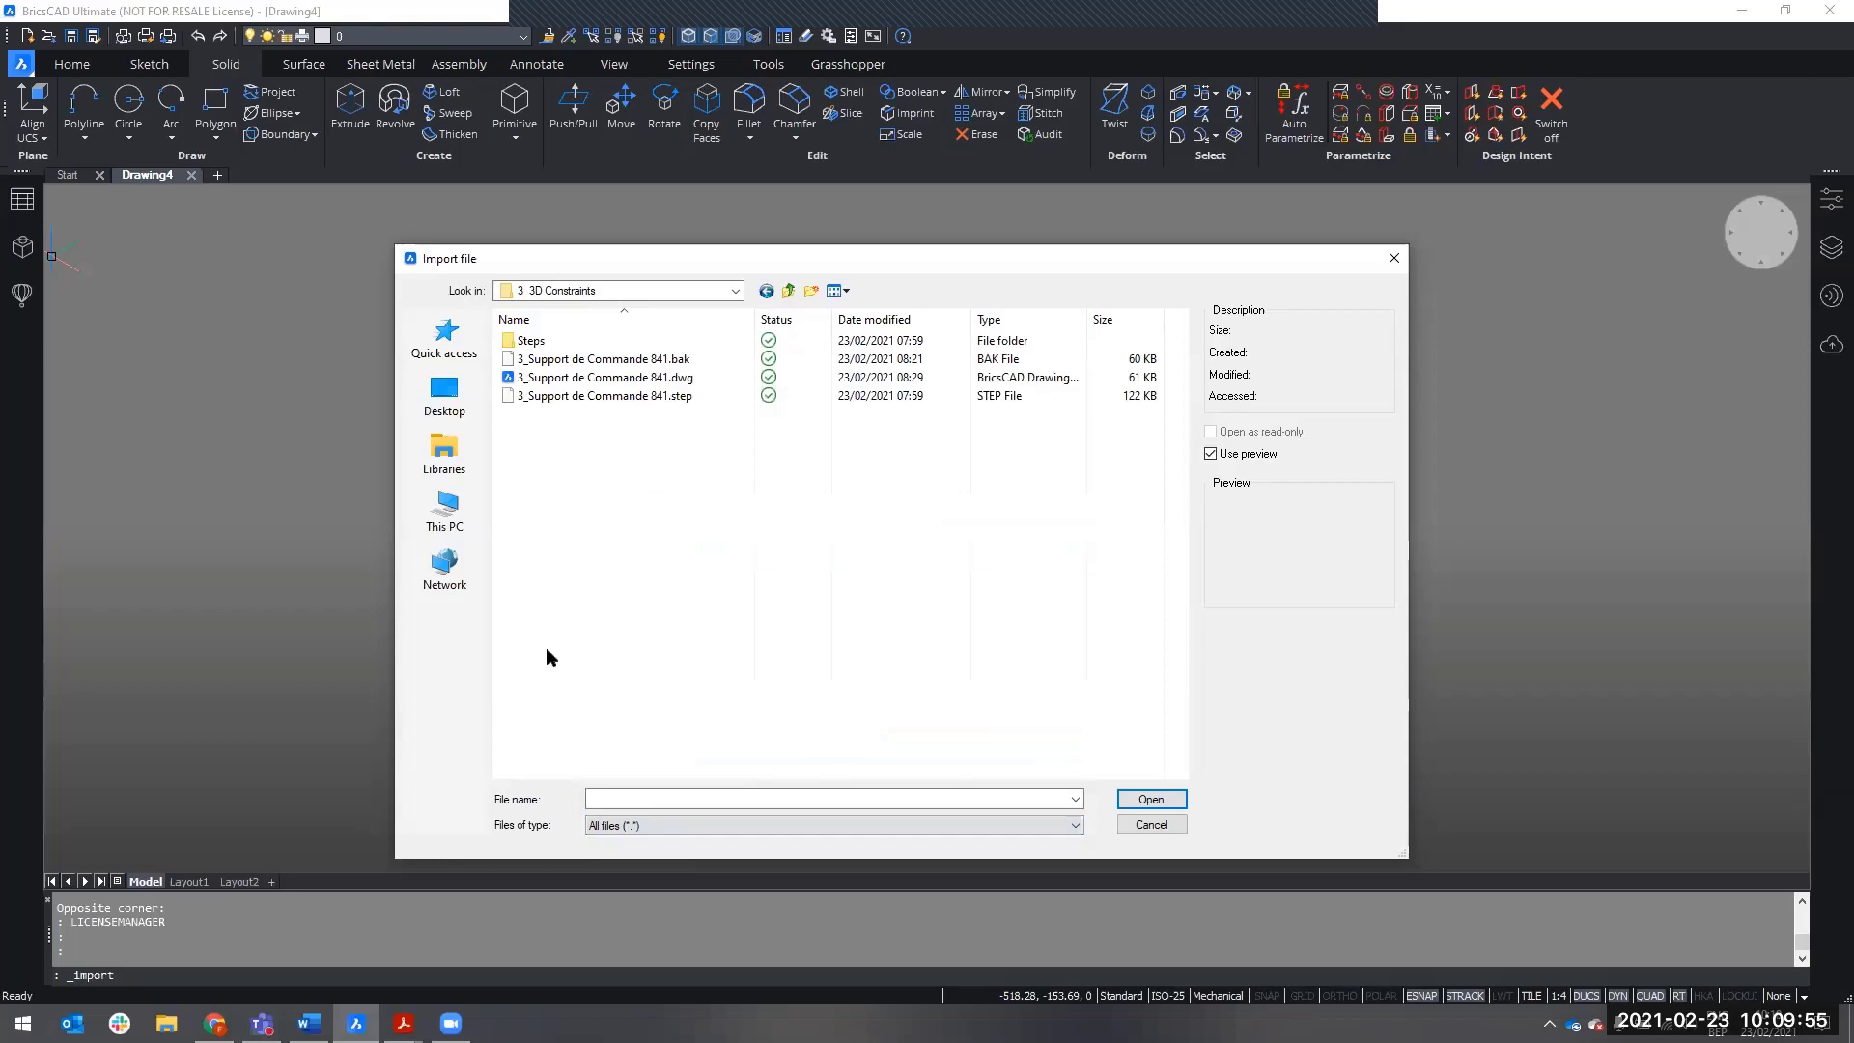
click(669, 402)
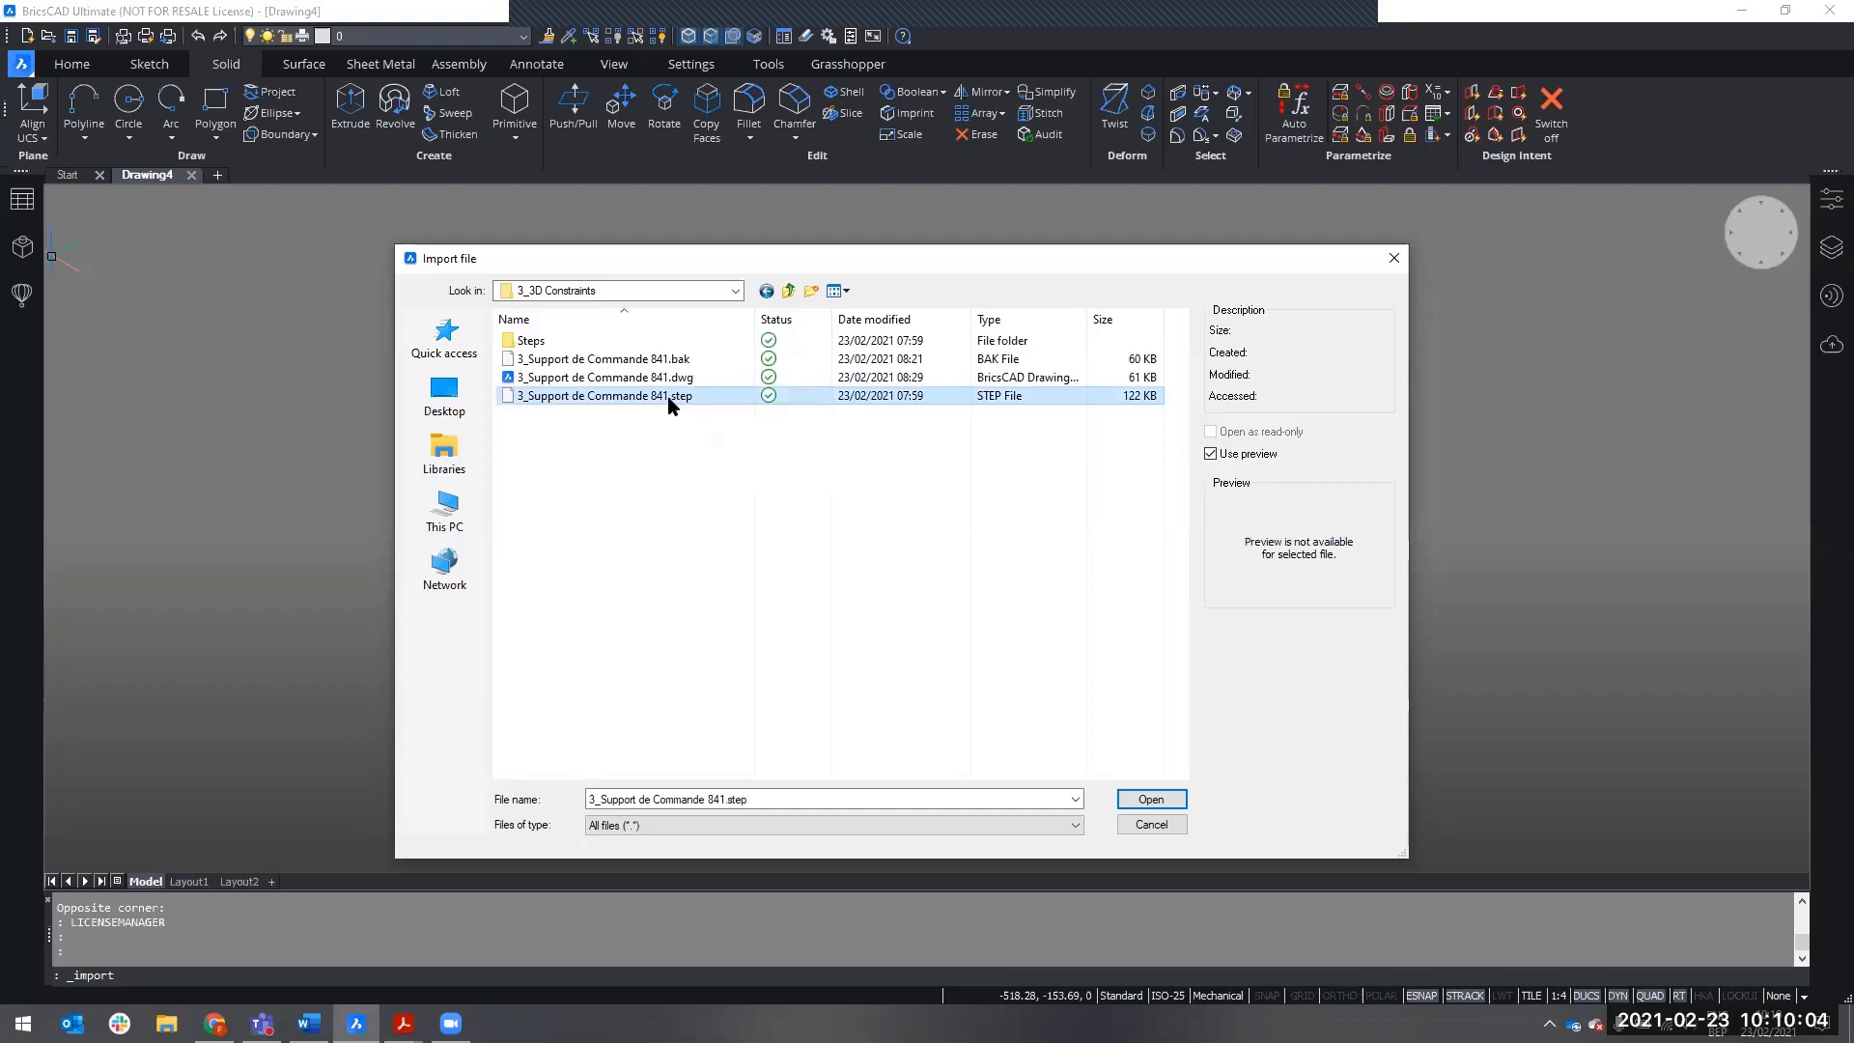
click(1145, 801)
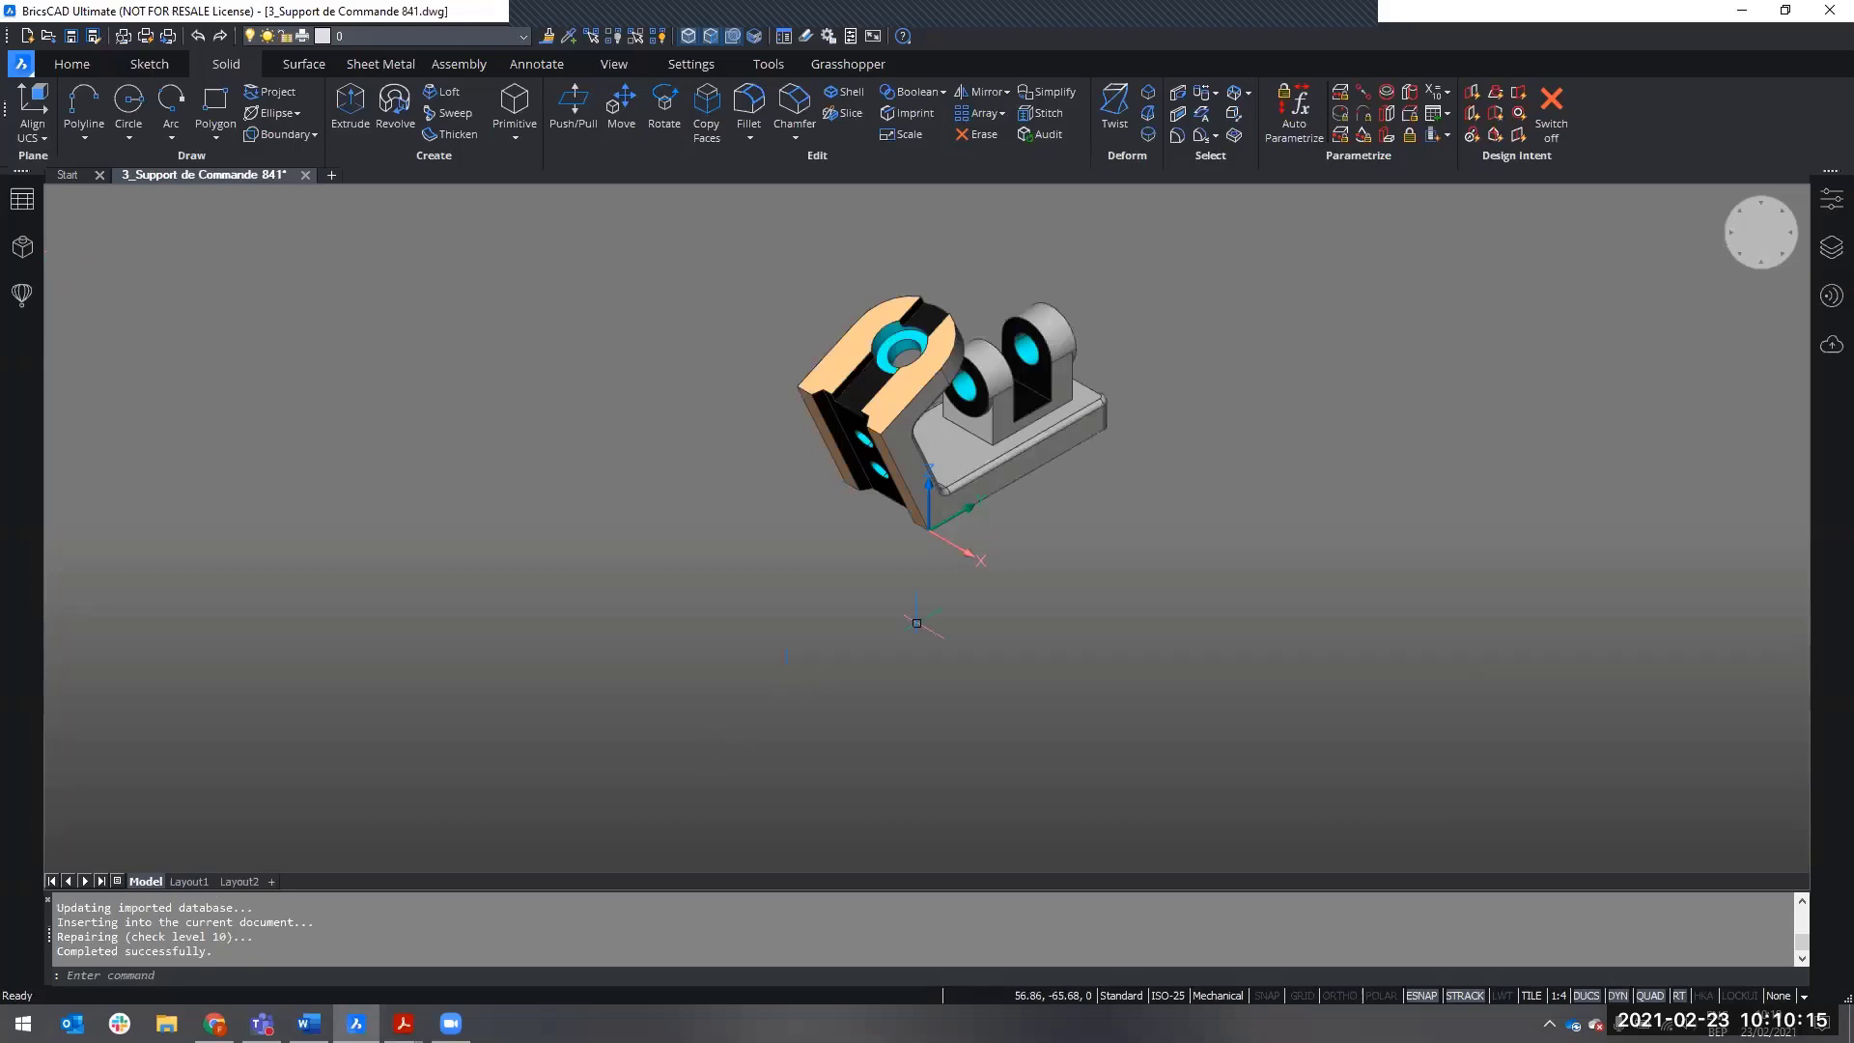
middle_drag(794, 750, 779, 763)
scroll(822, 553, up, 2)
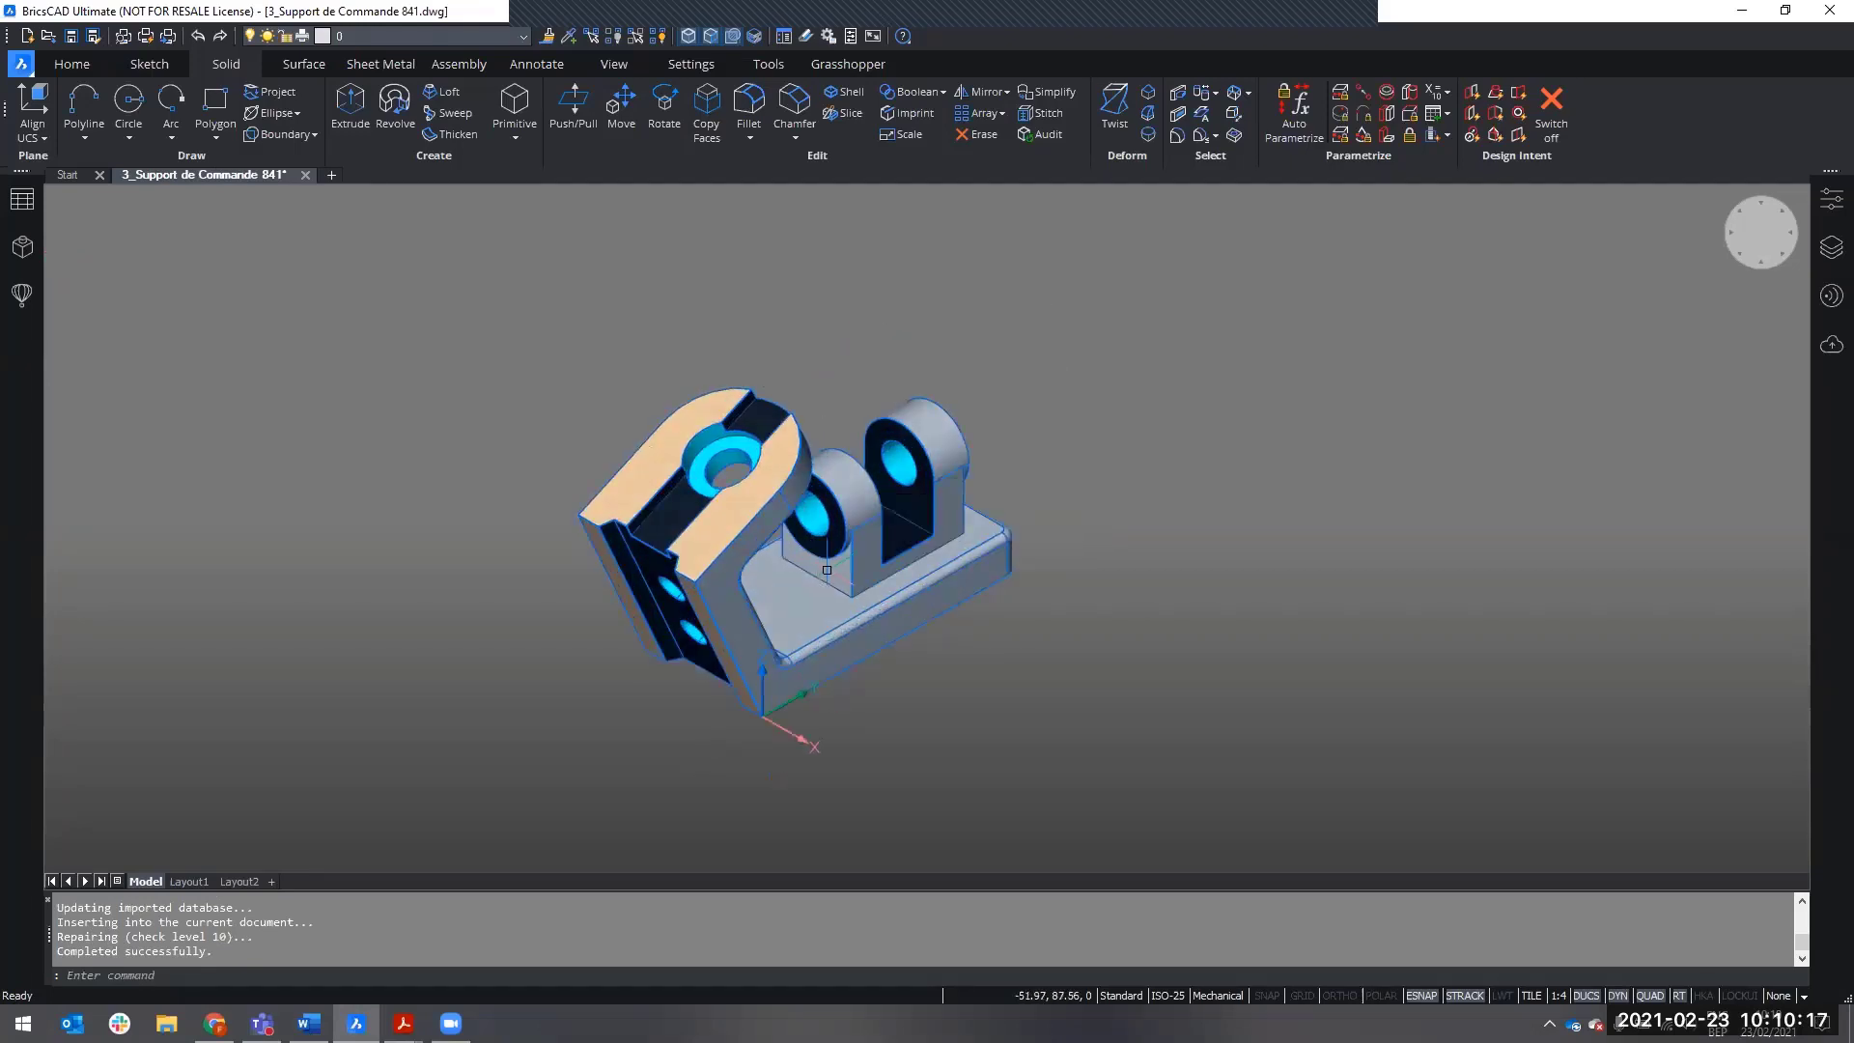
mouse_move(823, 637)
shift+middle_down()
mouse_move(819, 663)
mouse_move(807, 641)
shift+middle_up()
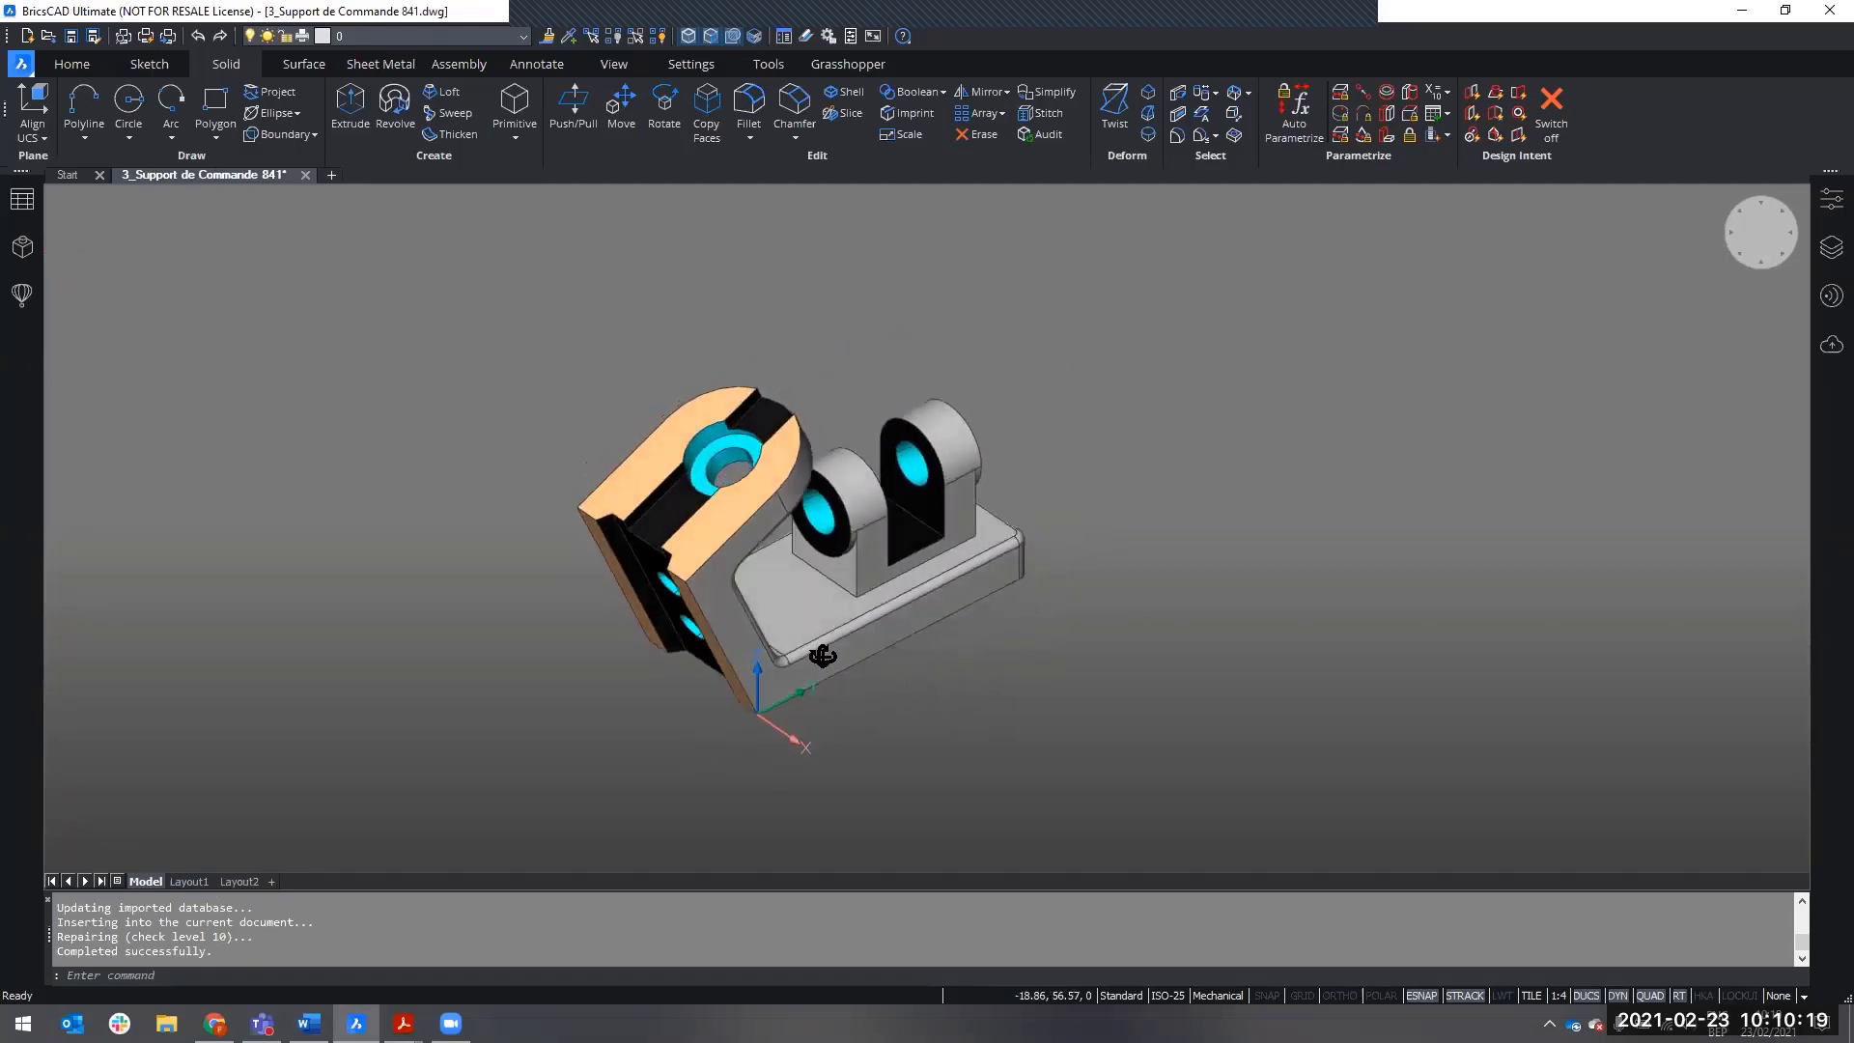
scroll(807, 641, up, 2)
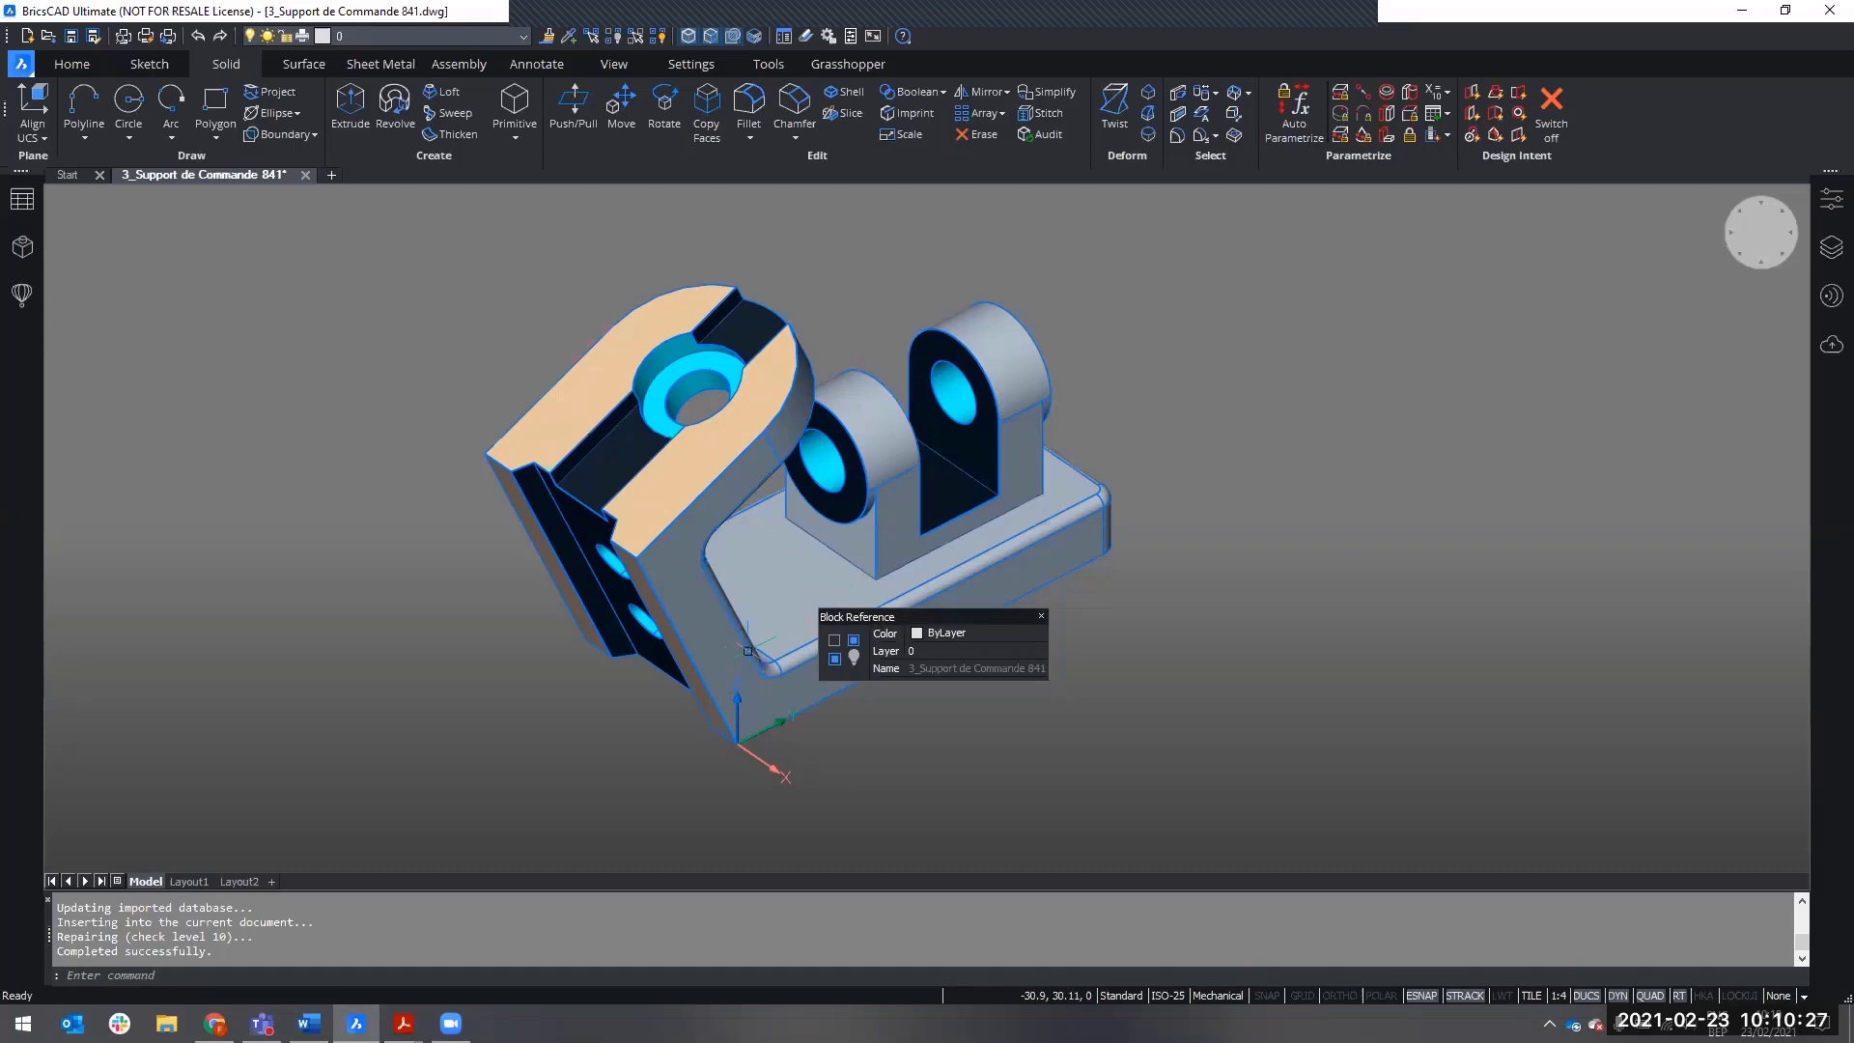
click(832, 585)
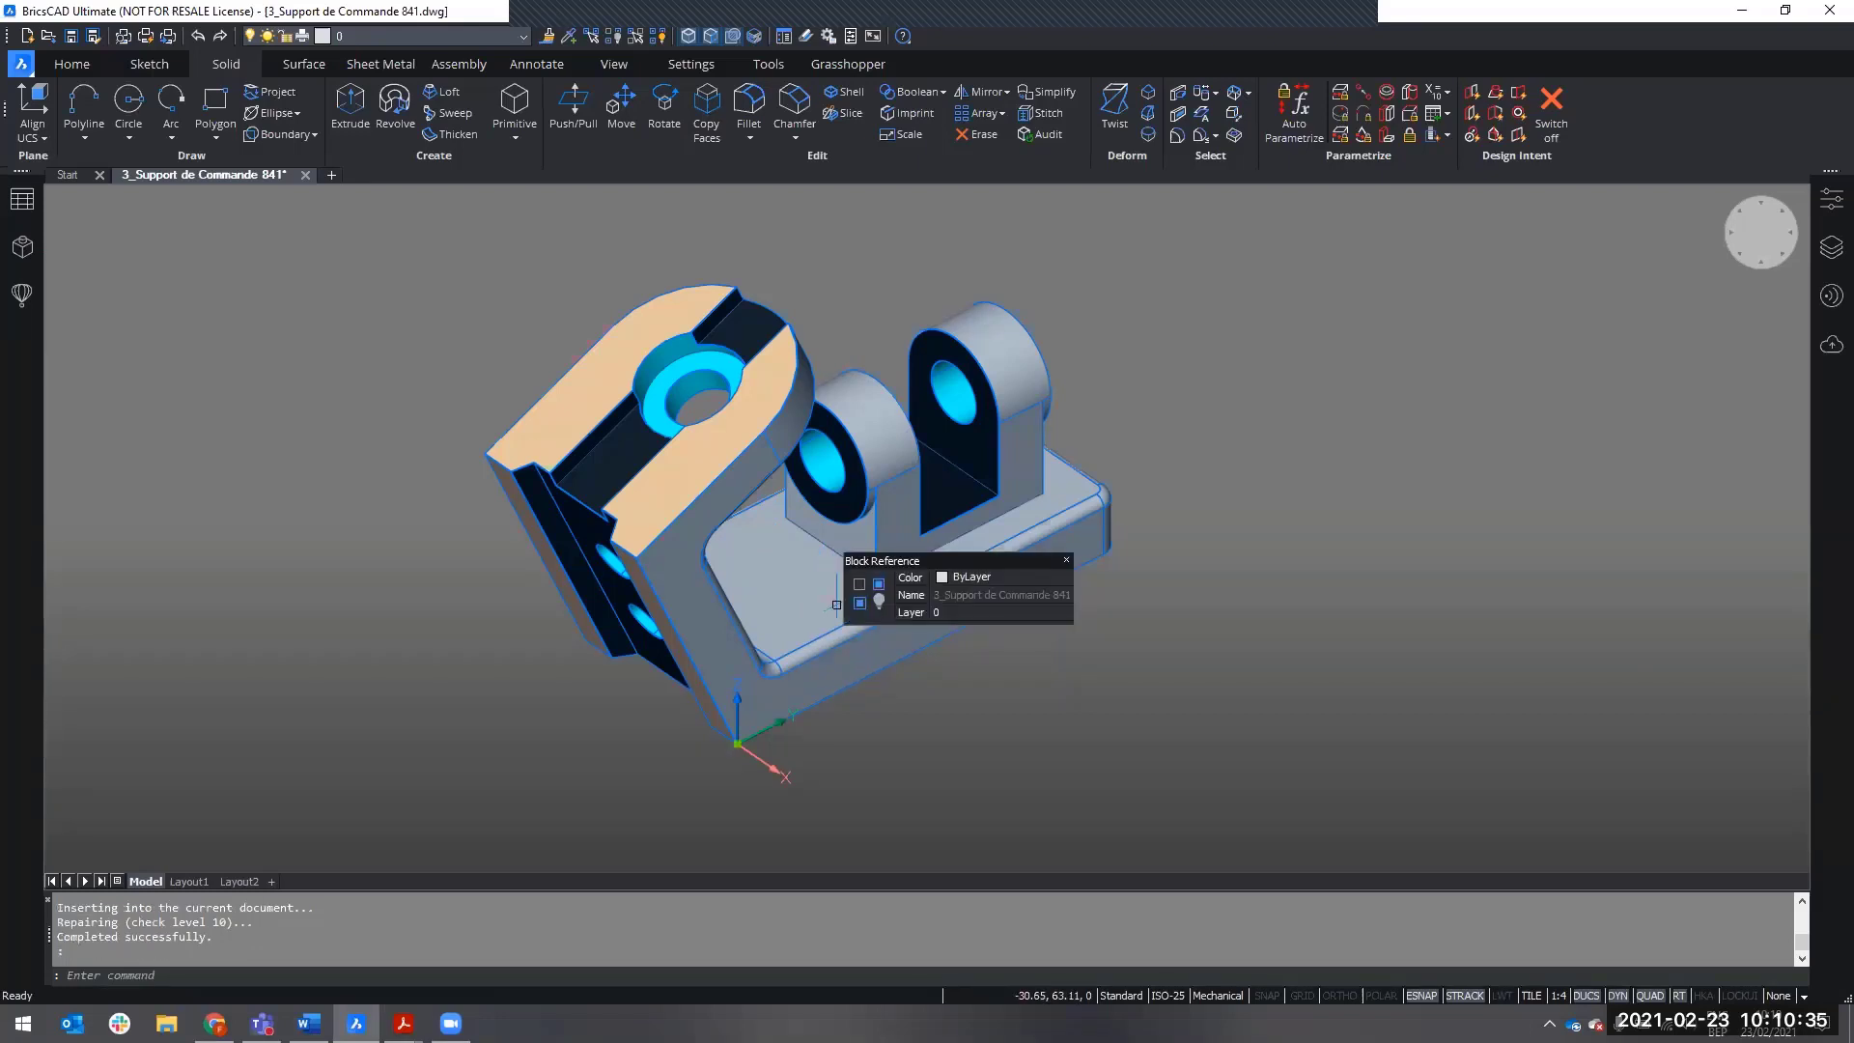
text(explo)
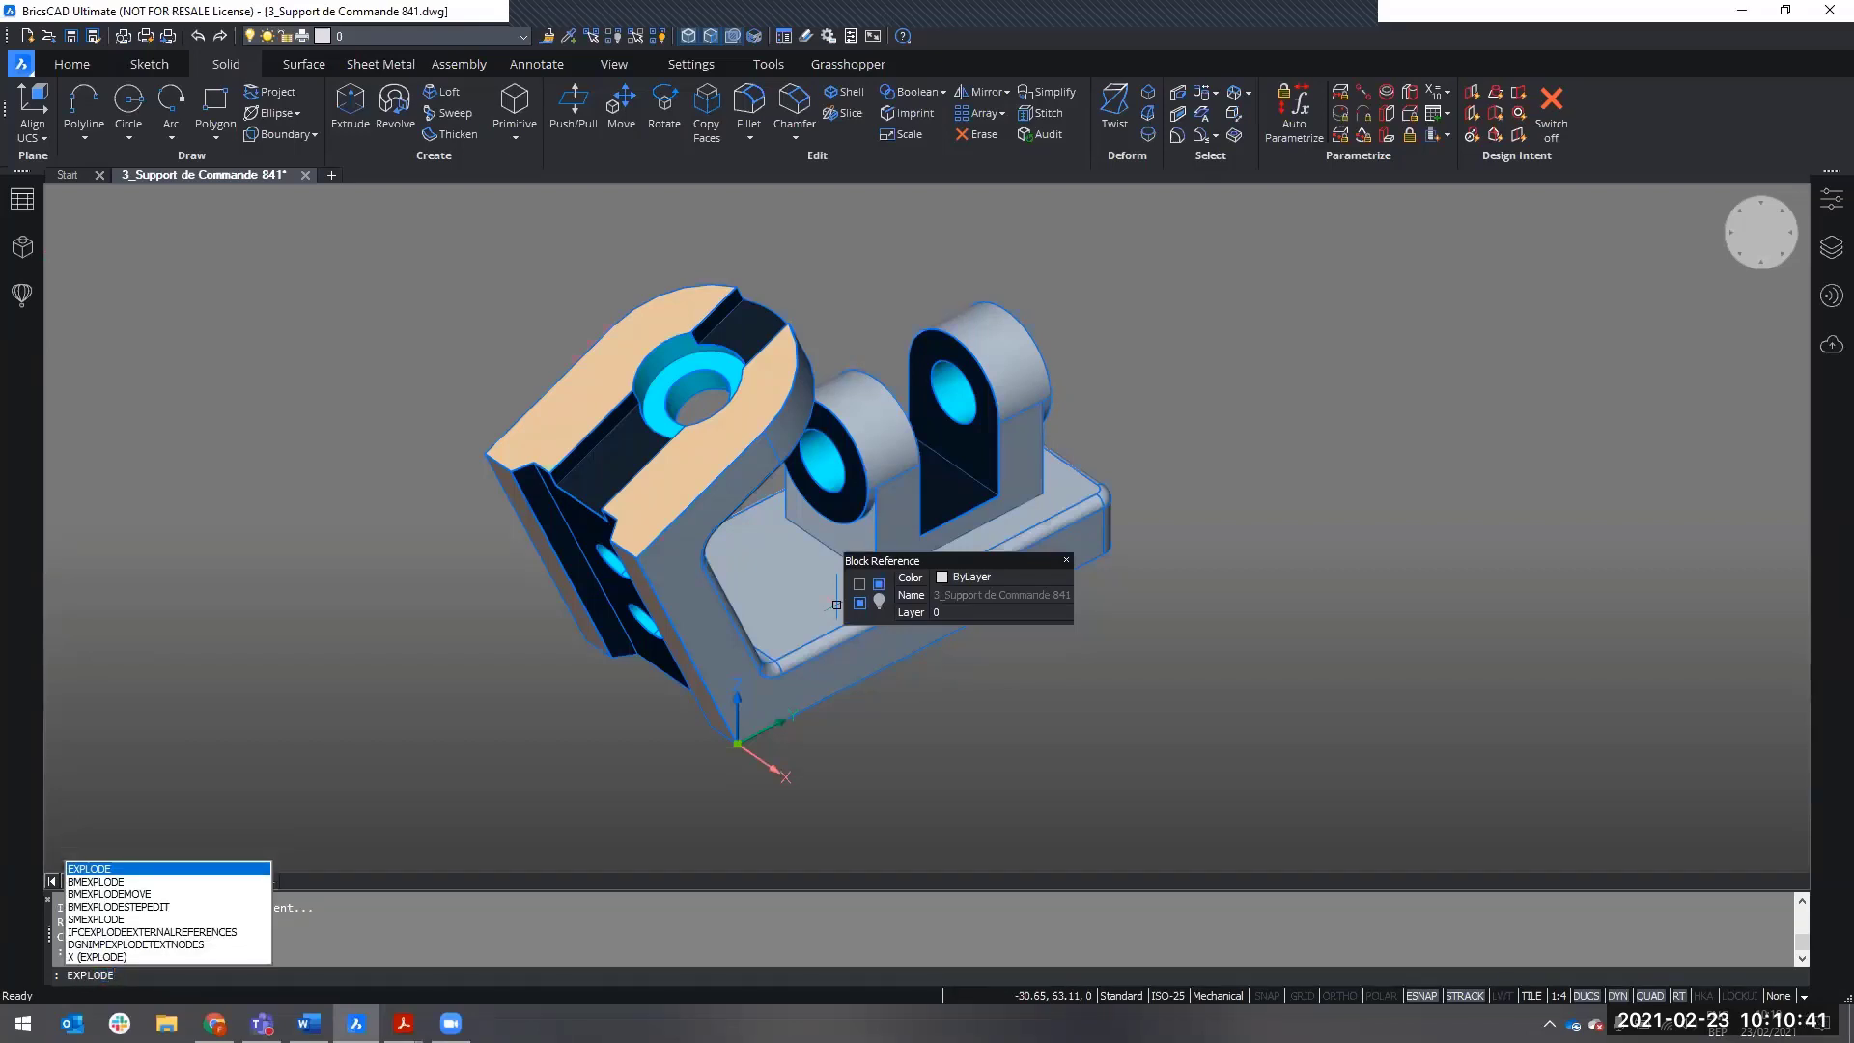
key(Return)
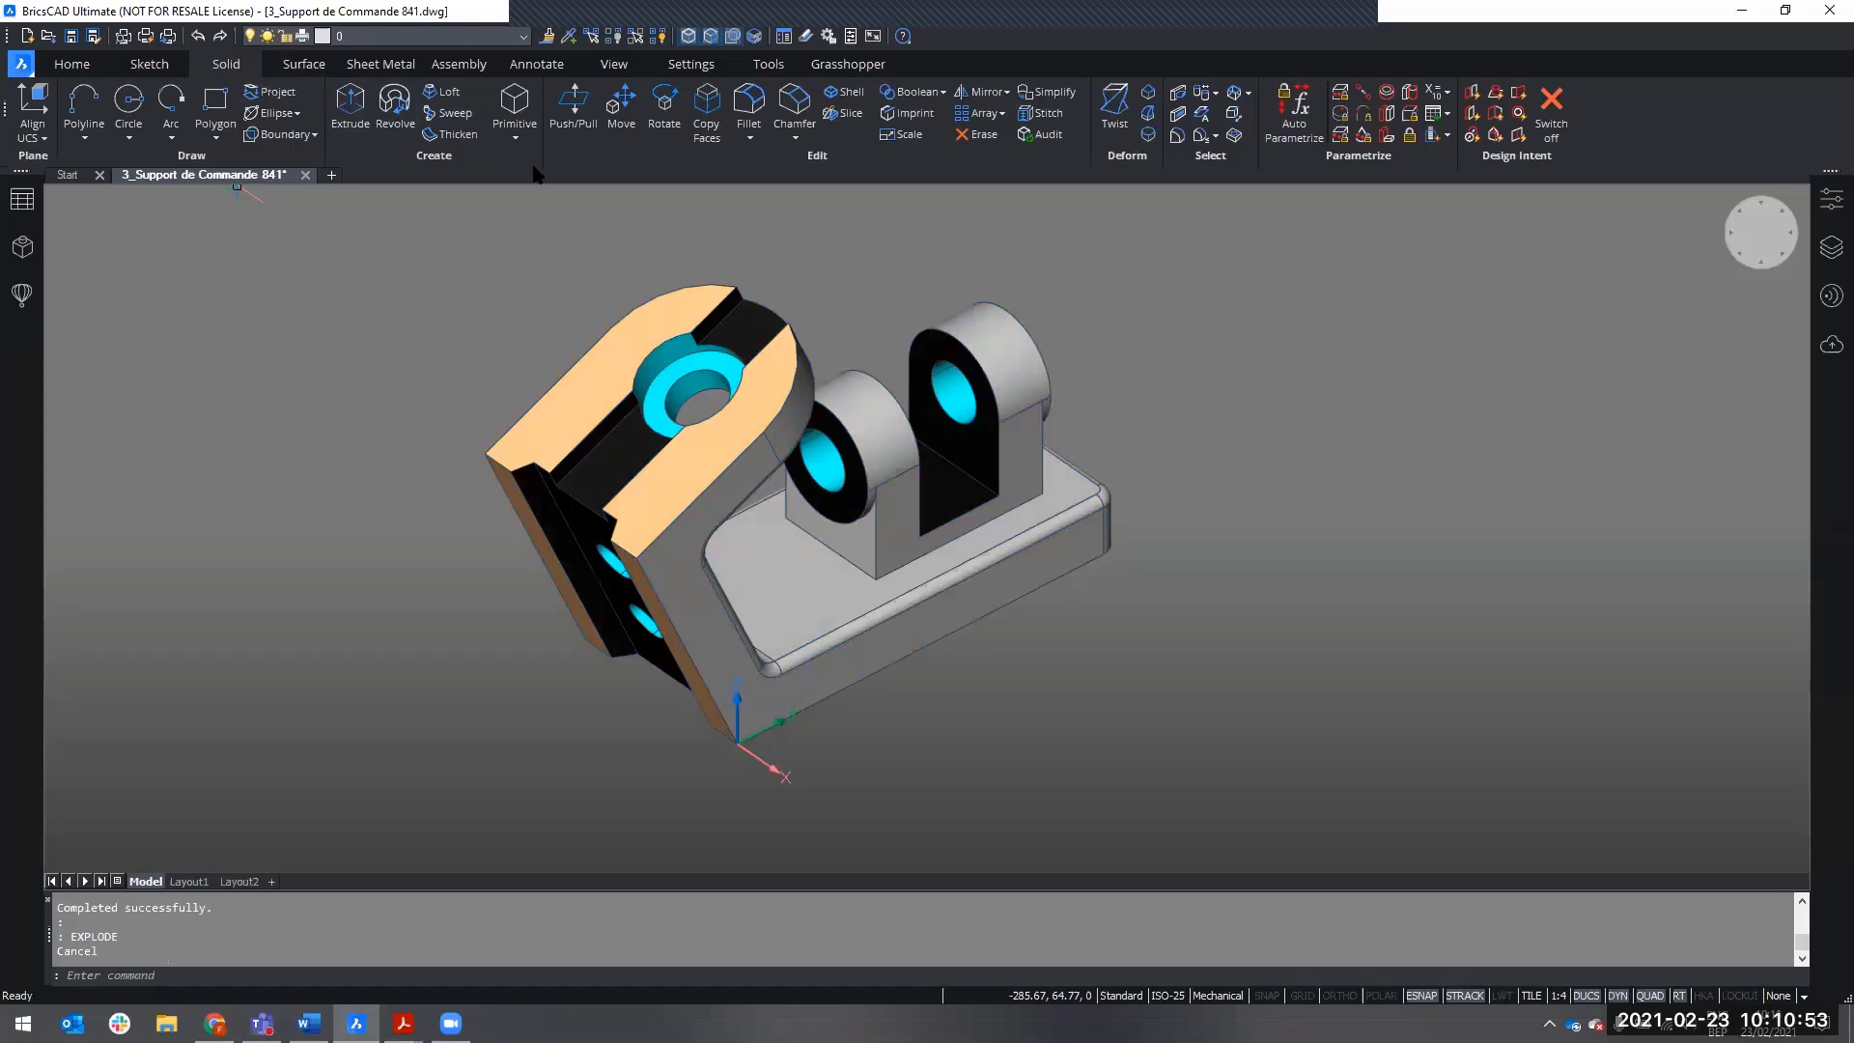
- Explode the imported 3_Support de Commande 841 block reference into its 3D solid
click(864, 490)
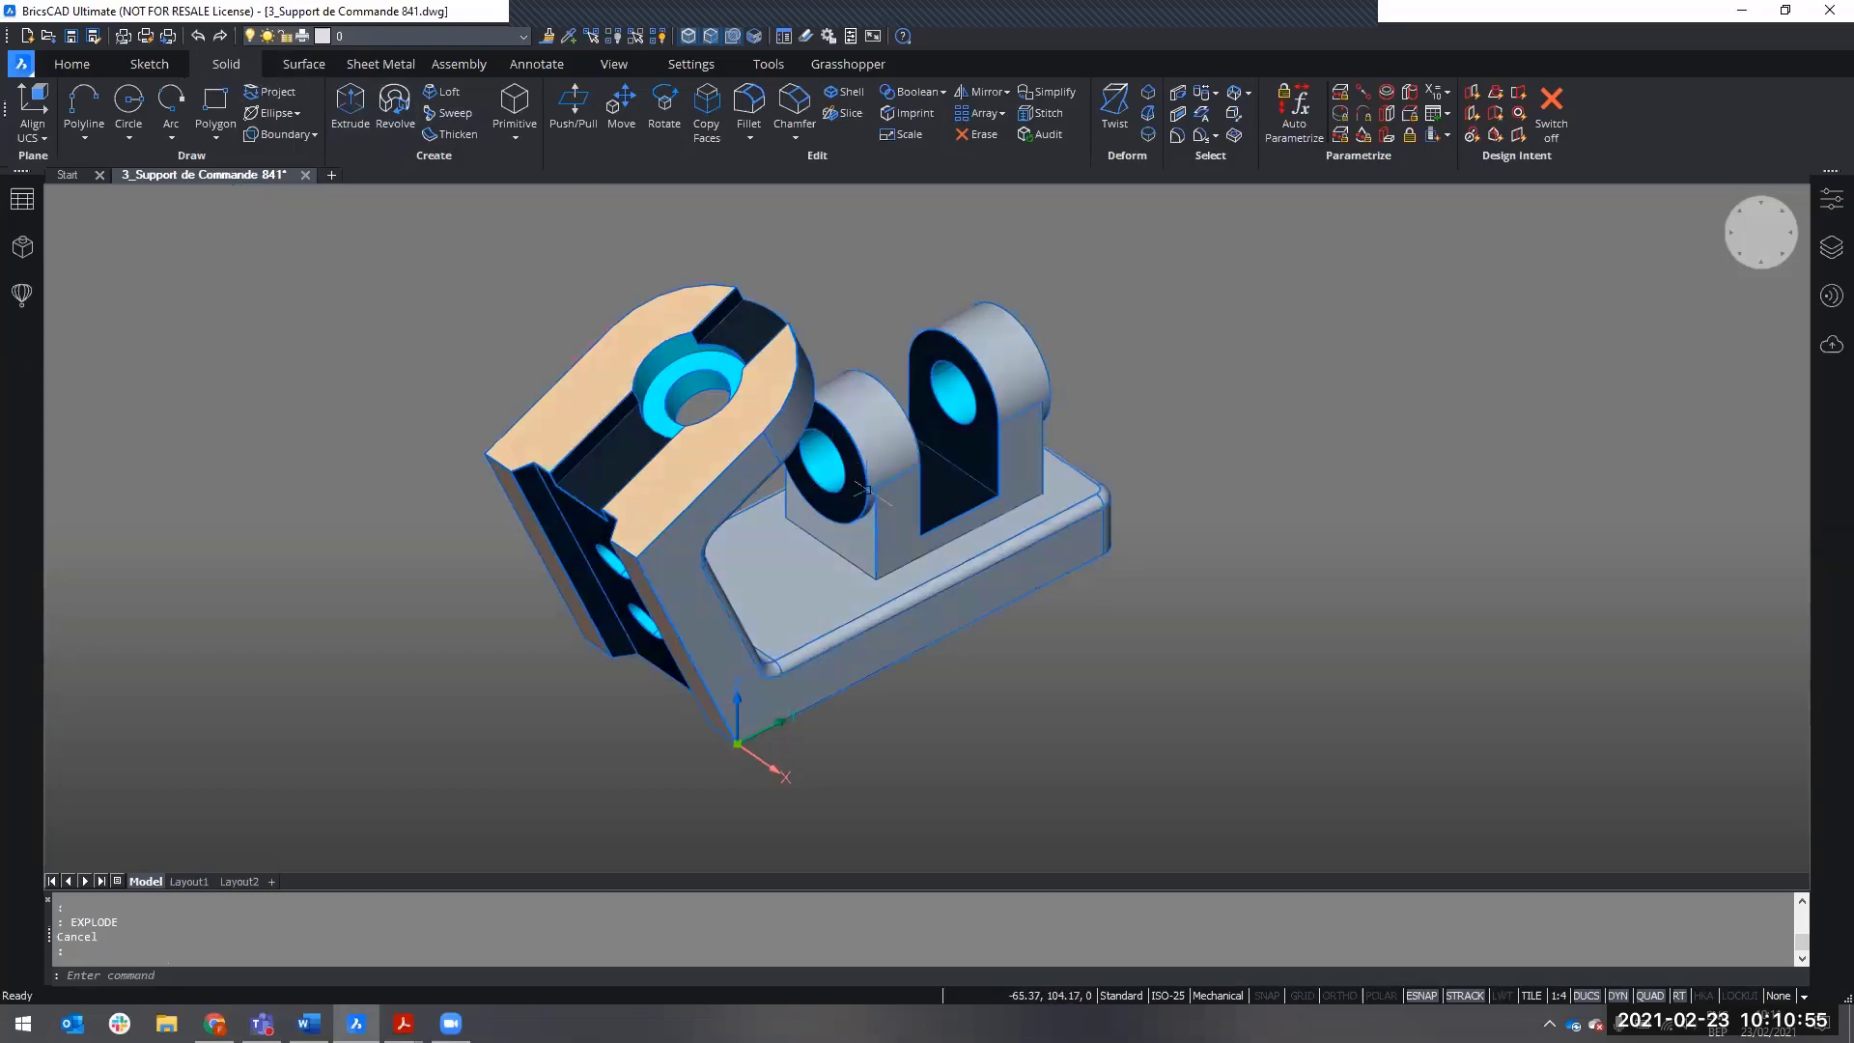
mouse_move(864, 489)
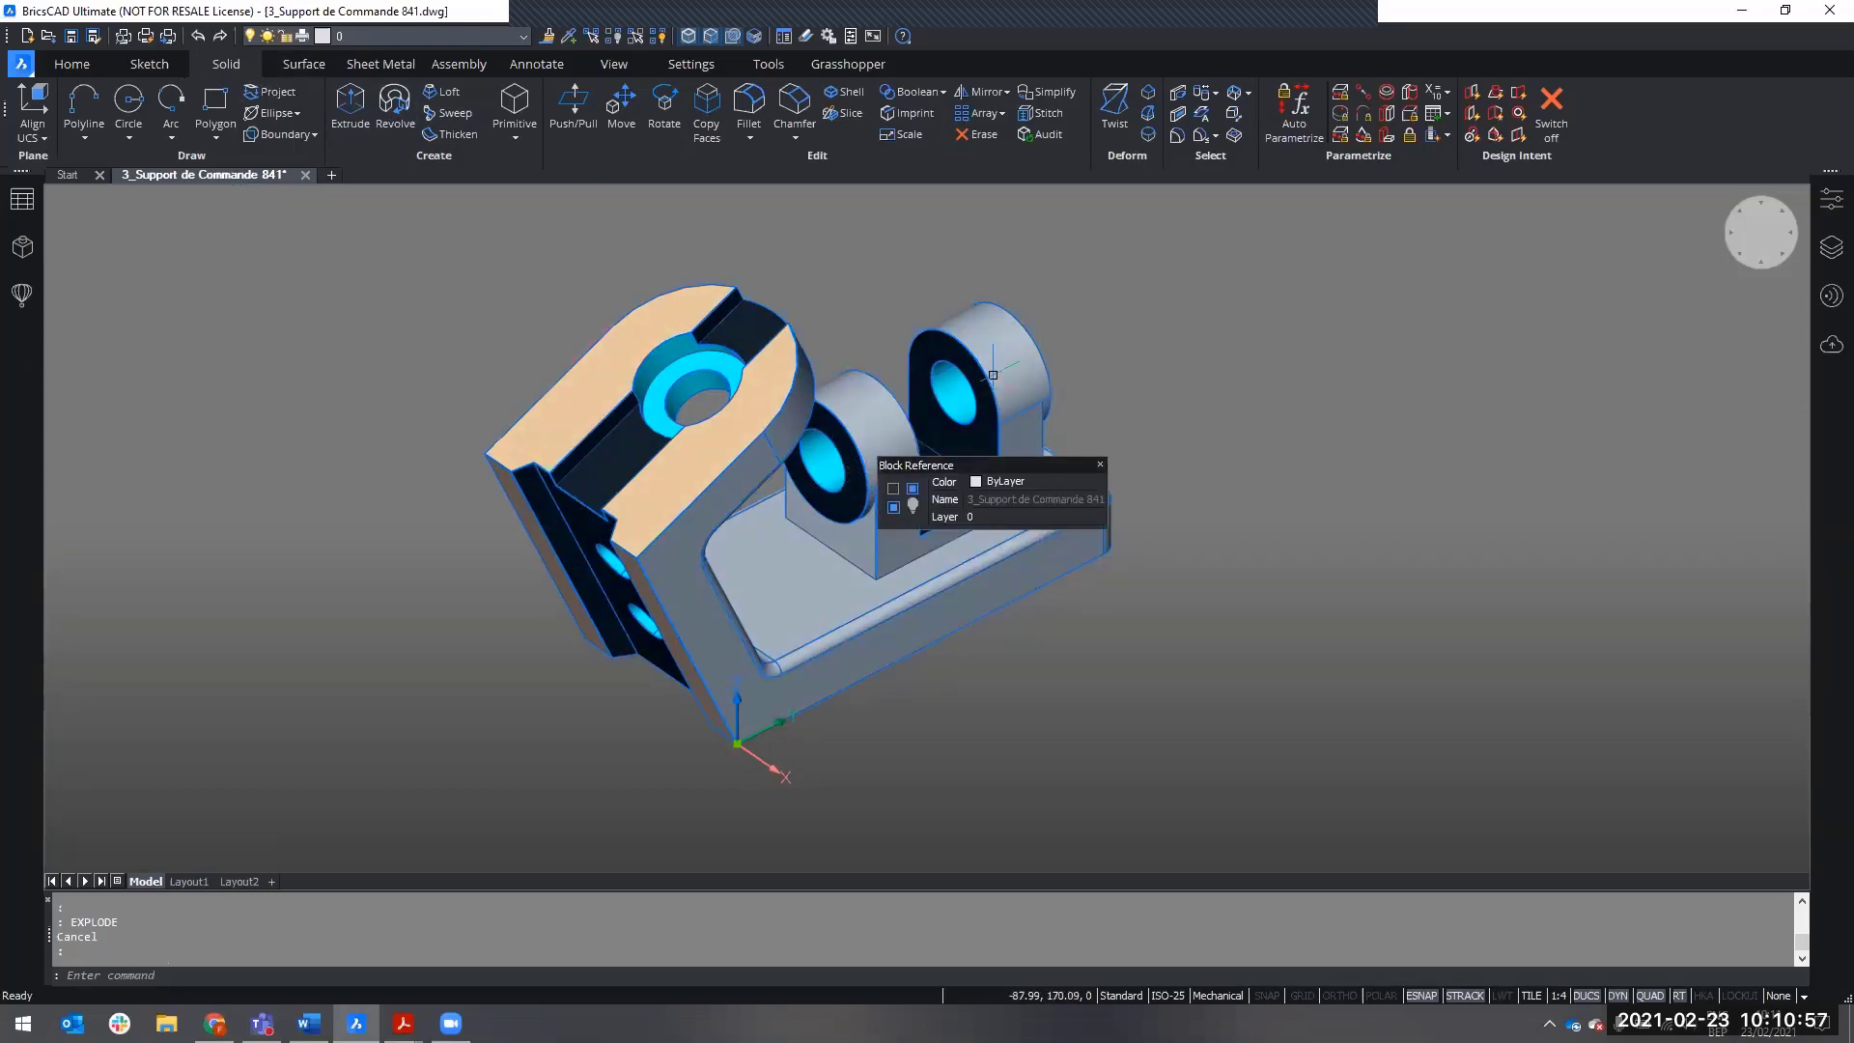
mouse_move(911, 540)
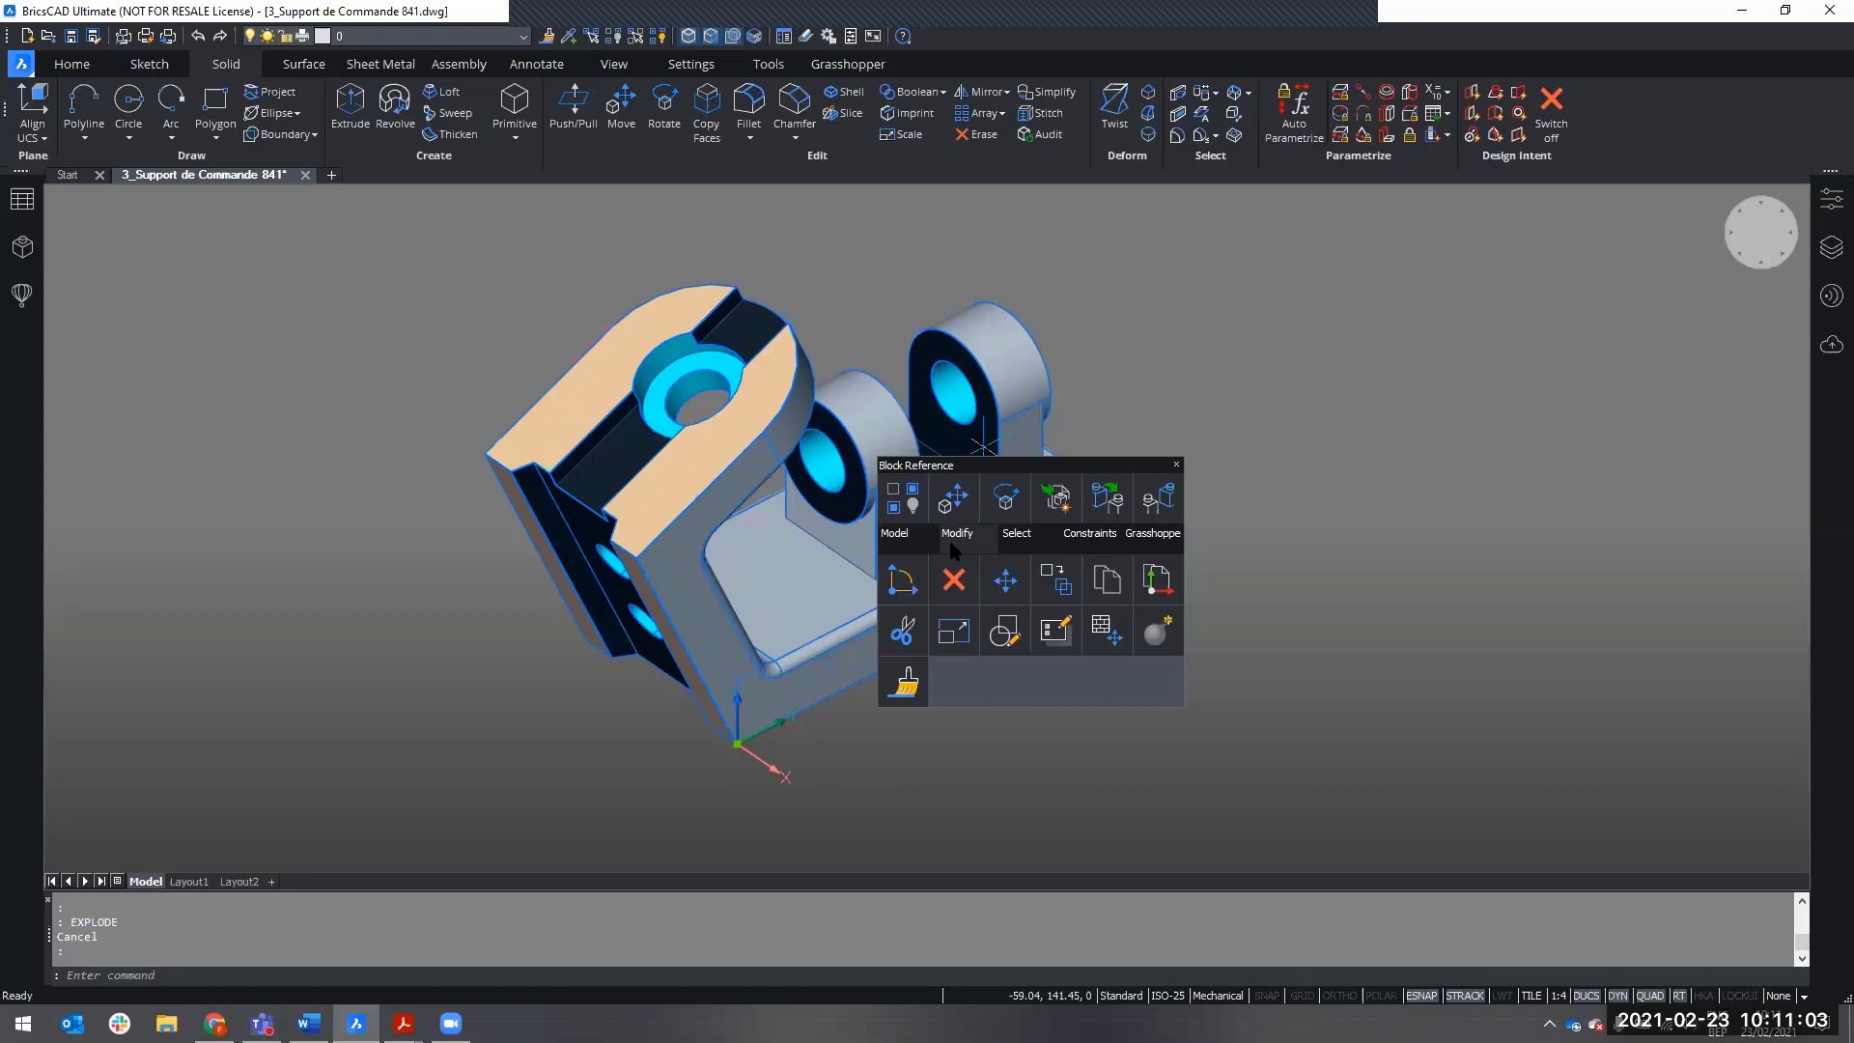
click(1163, 632)
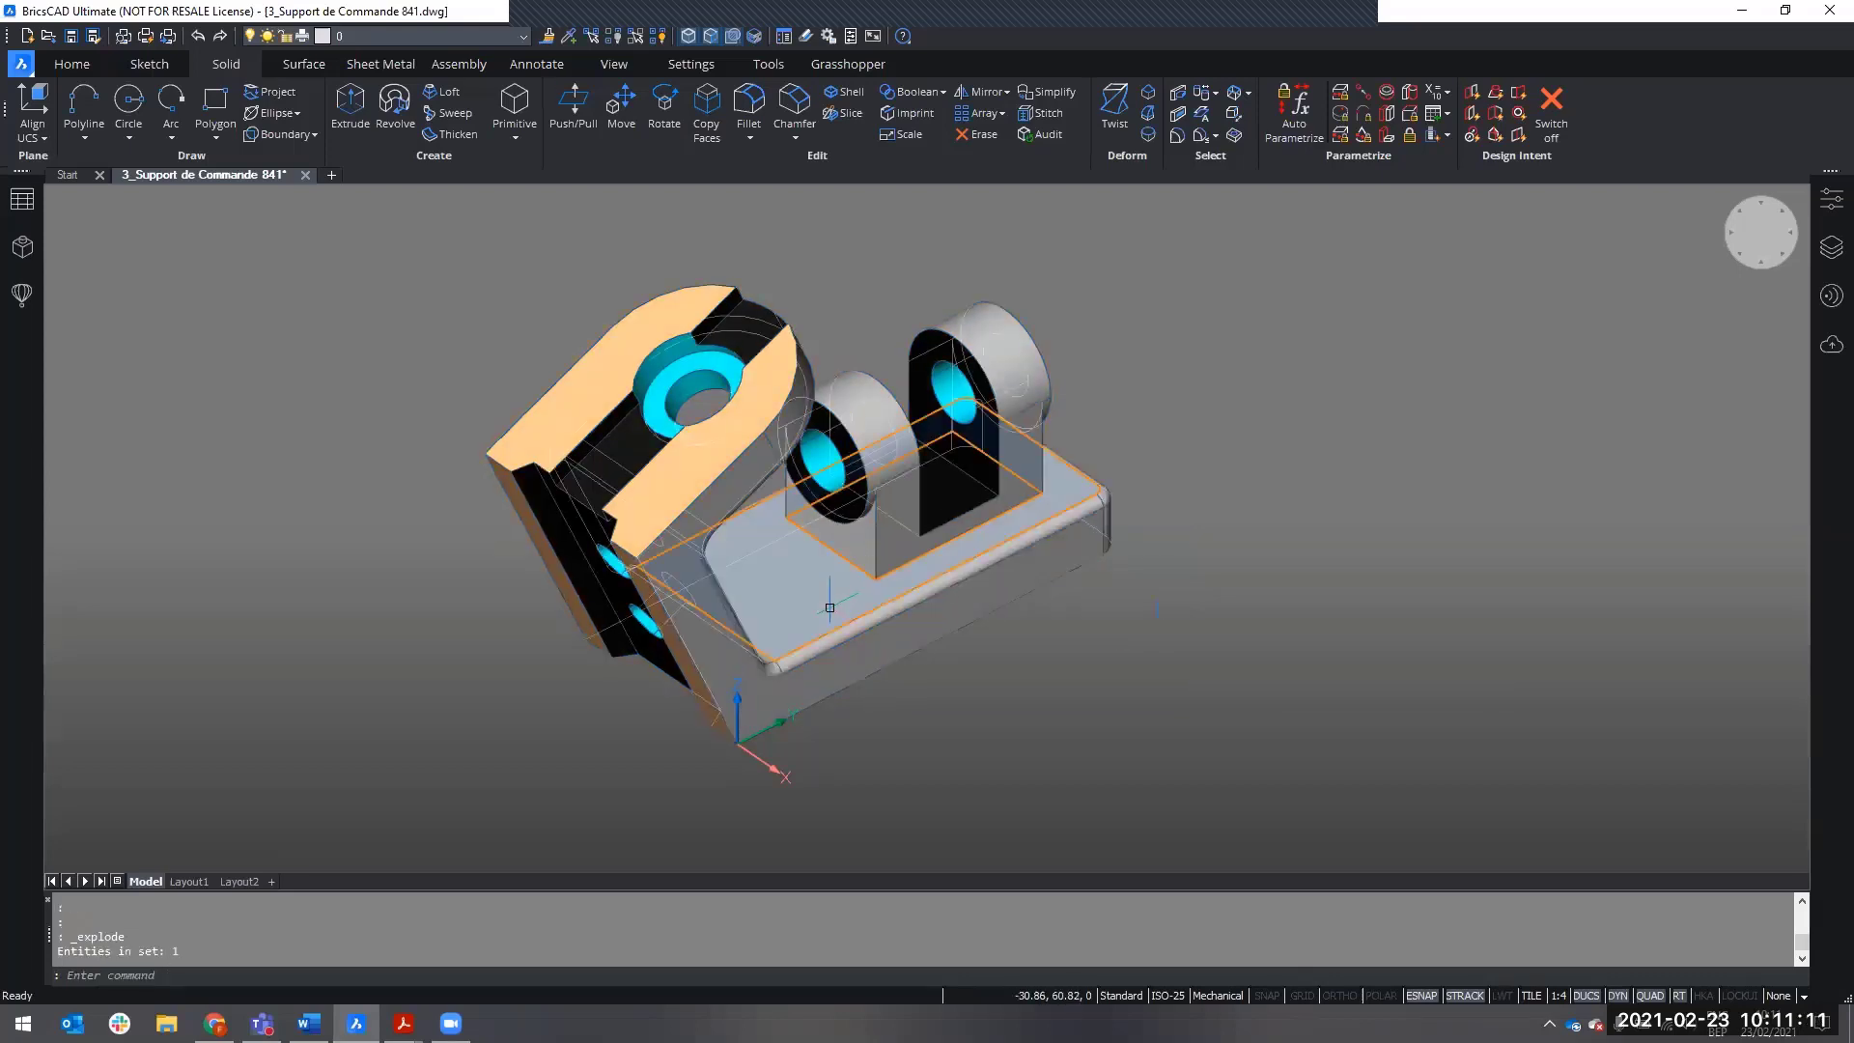
- Cycle the selection preview on the base between its top face and the whole 3D solid
mouse_move(829, 607)
key(Tab)
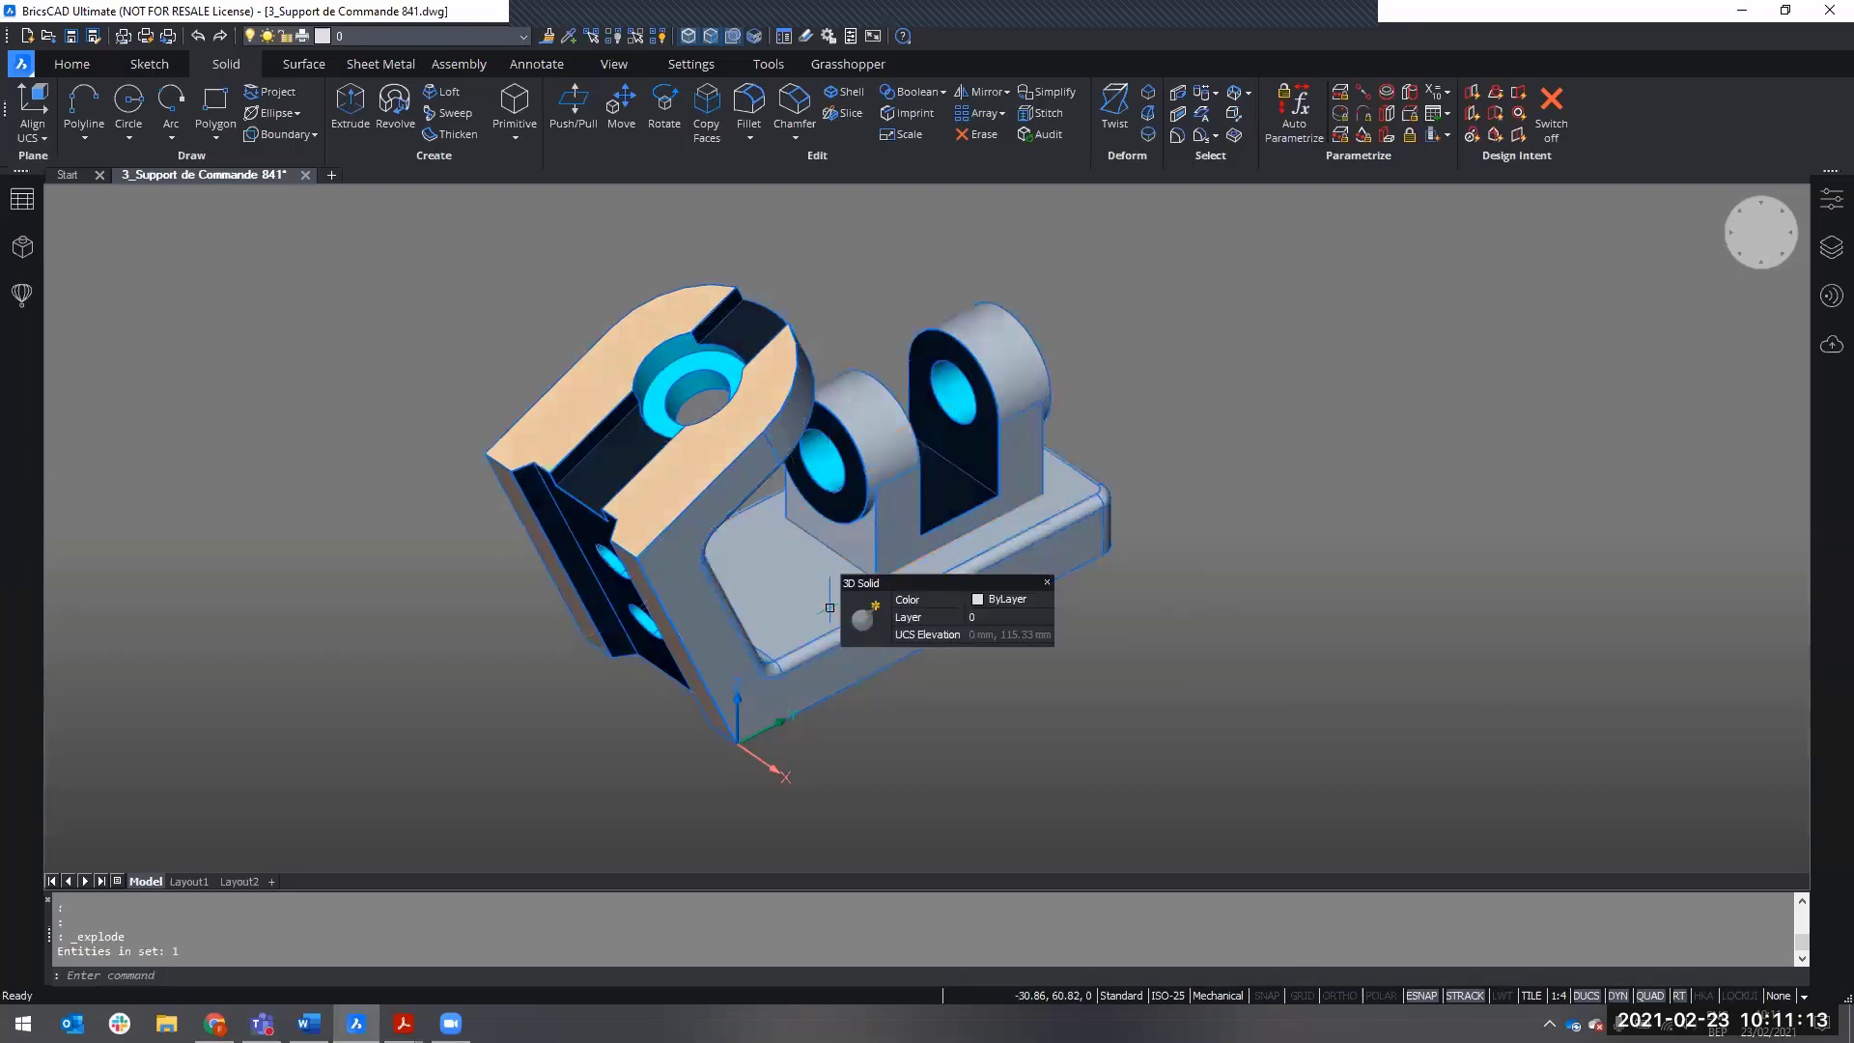
key(Tab)
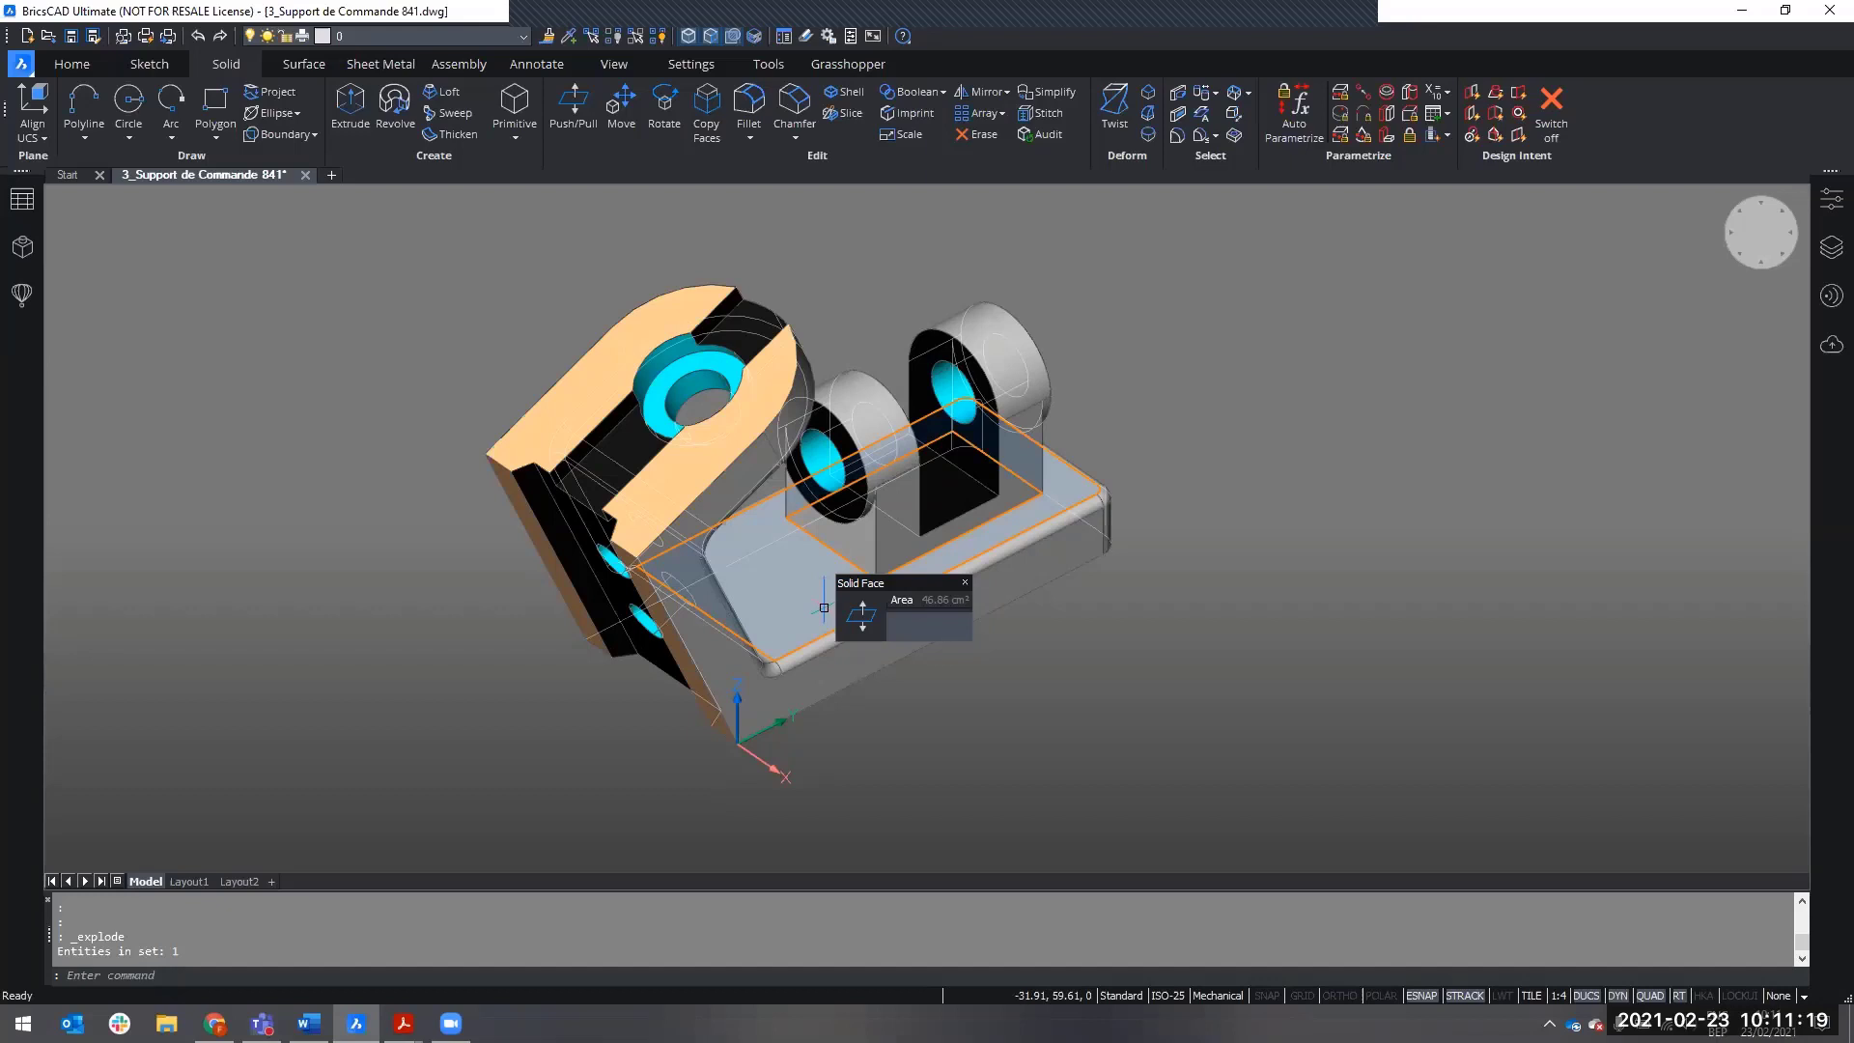
key(Tab)
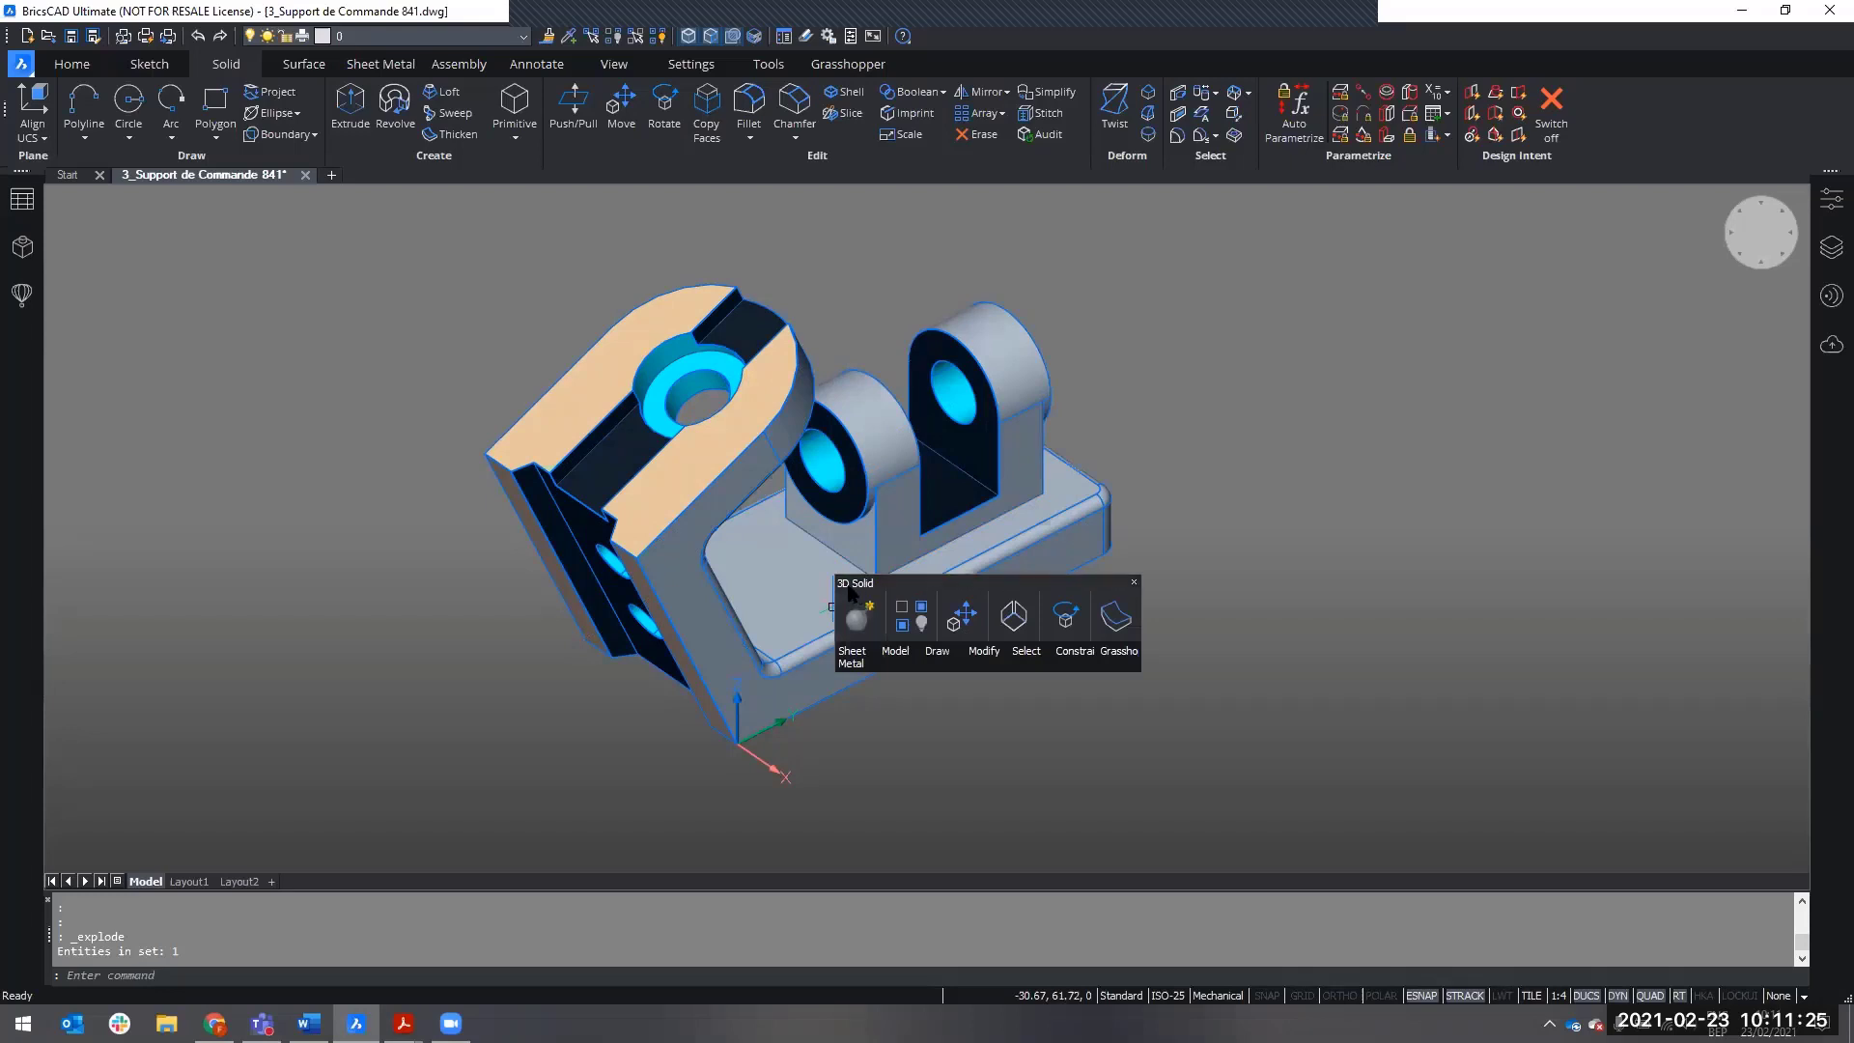
- Limit subentity selection to faces, with edge and boundary selection switched off
click(690, 38)
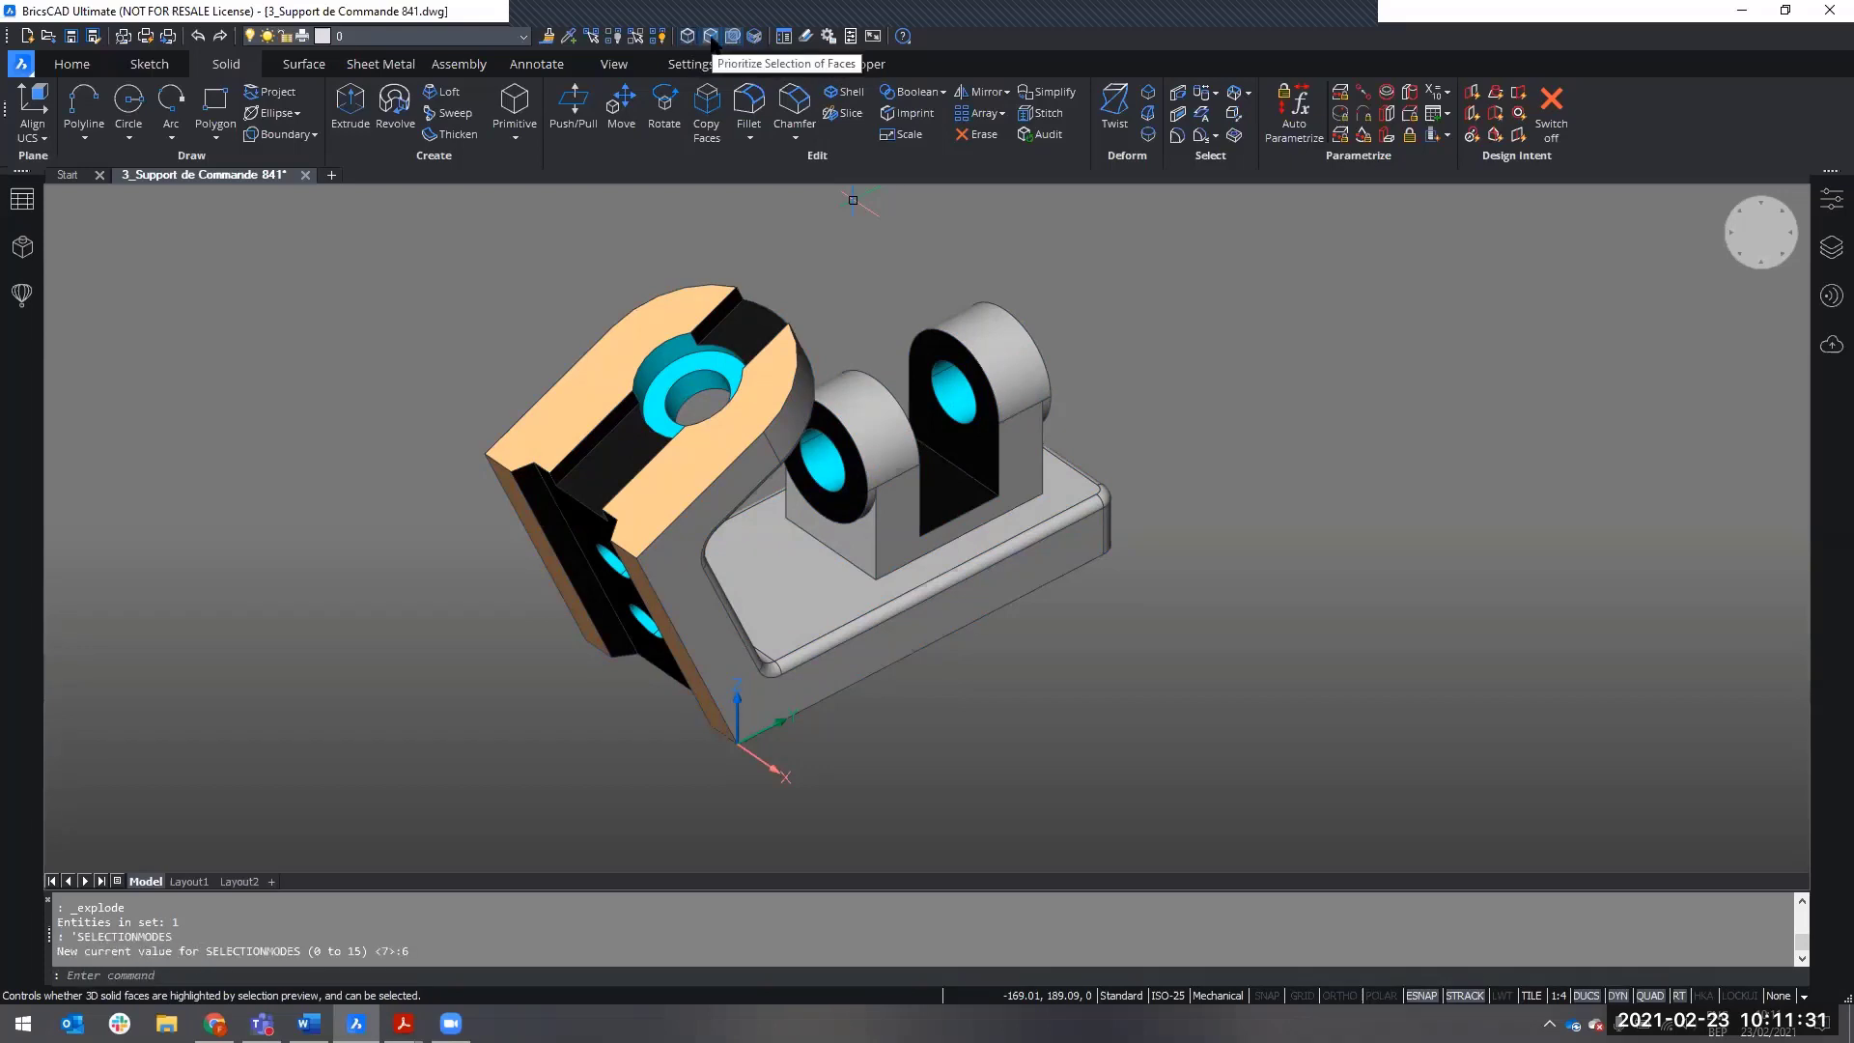
click(711, 38)
click(731, 39)
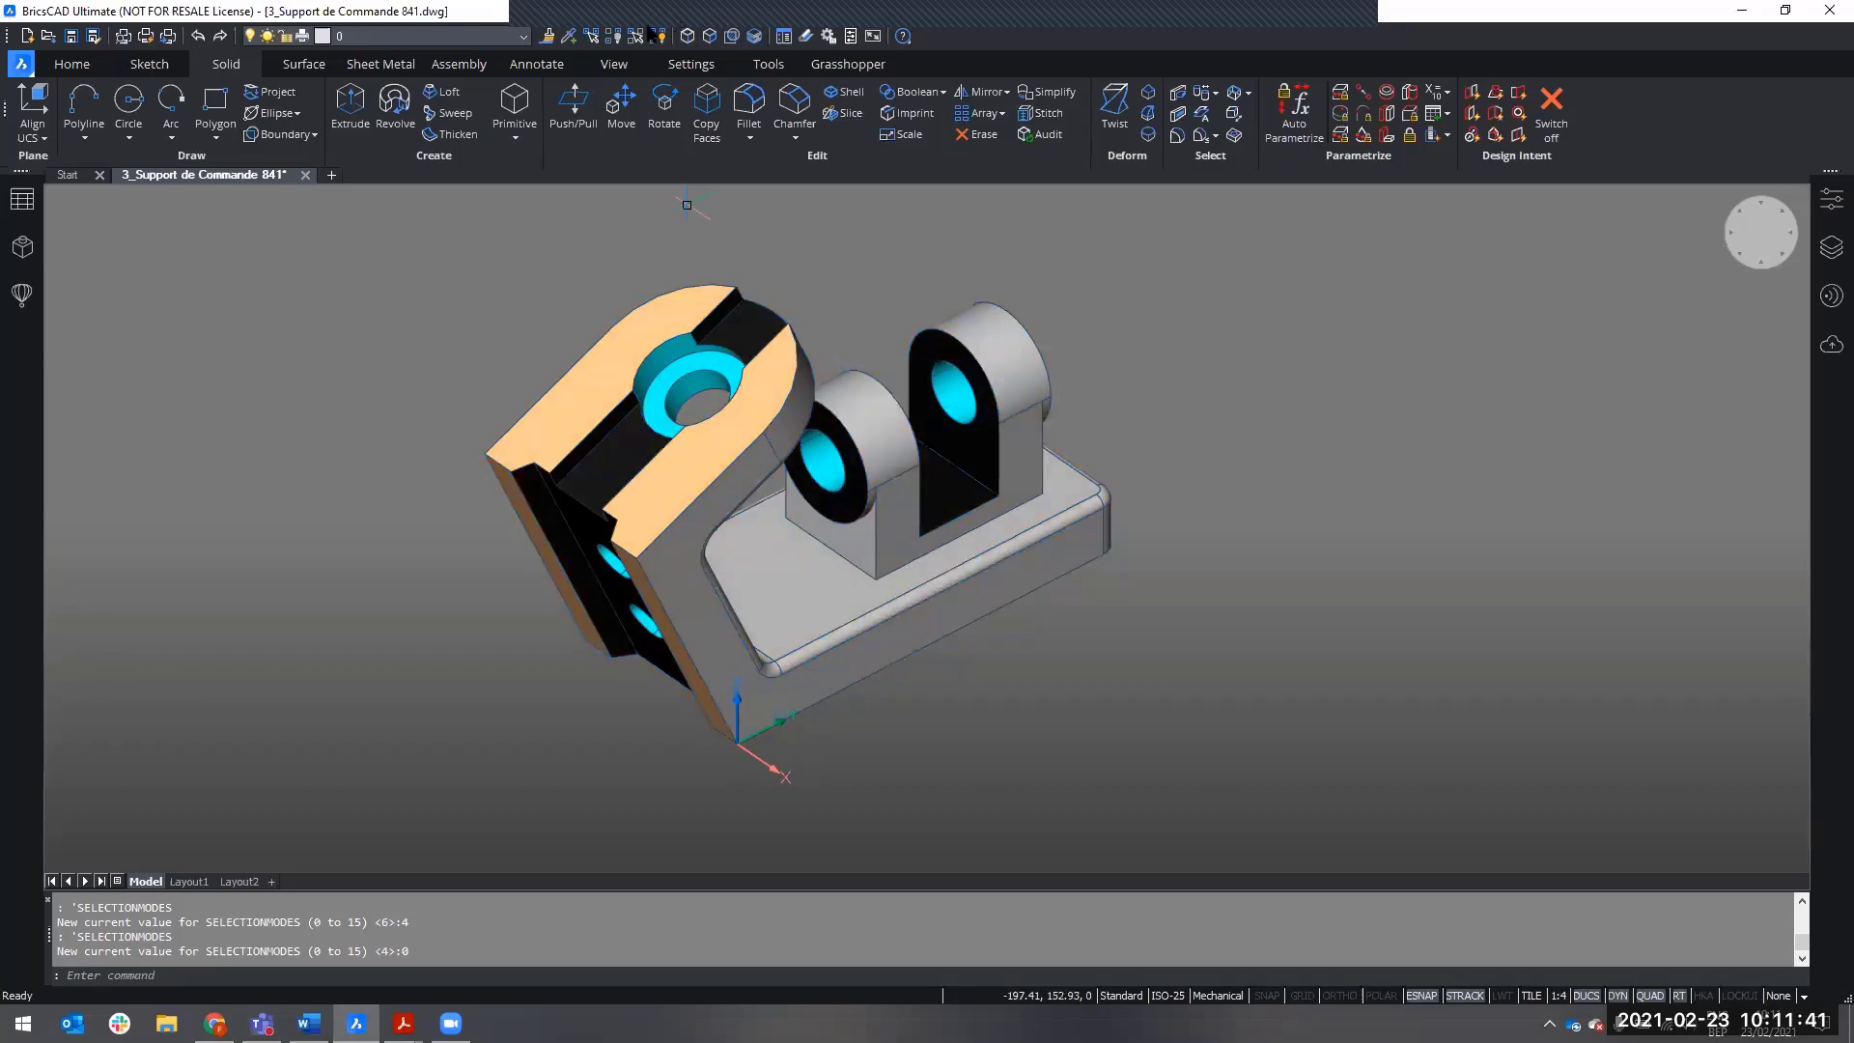
click(710, 36)
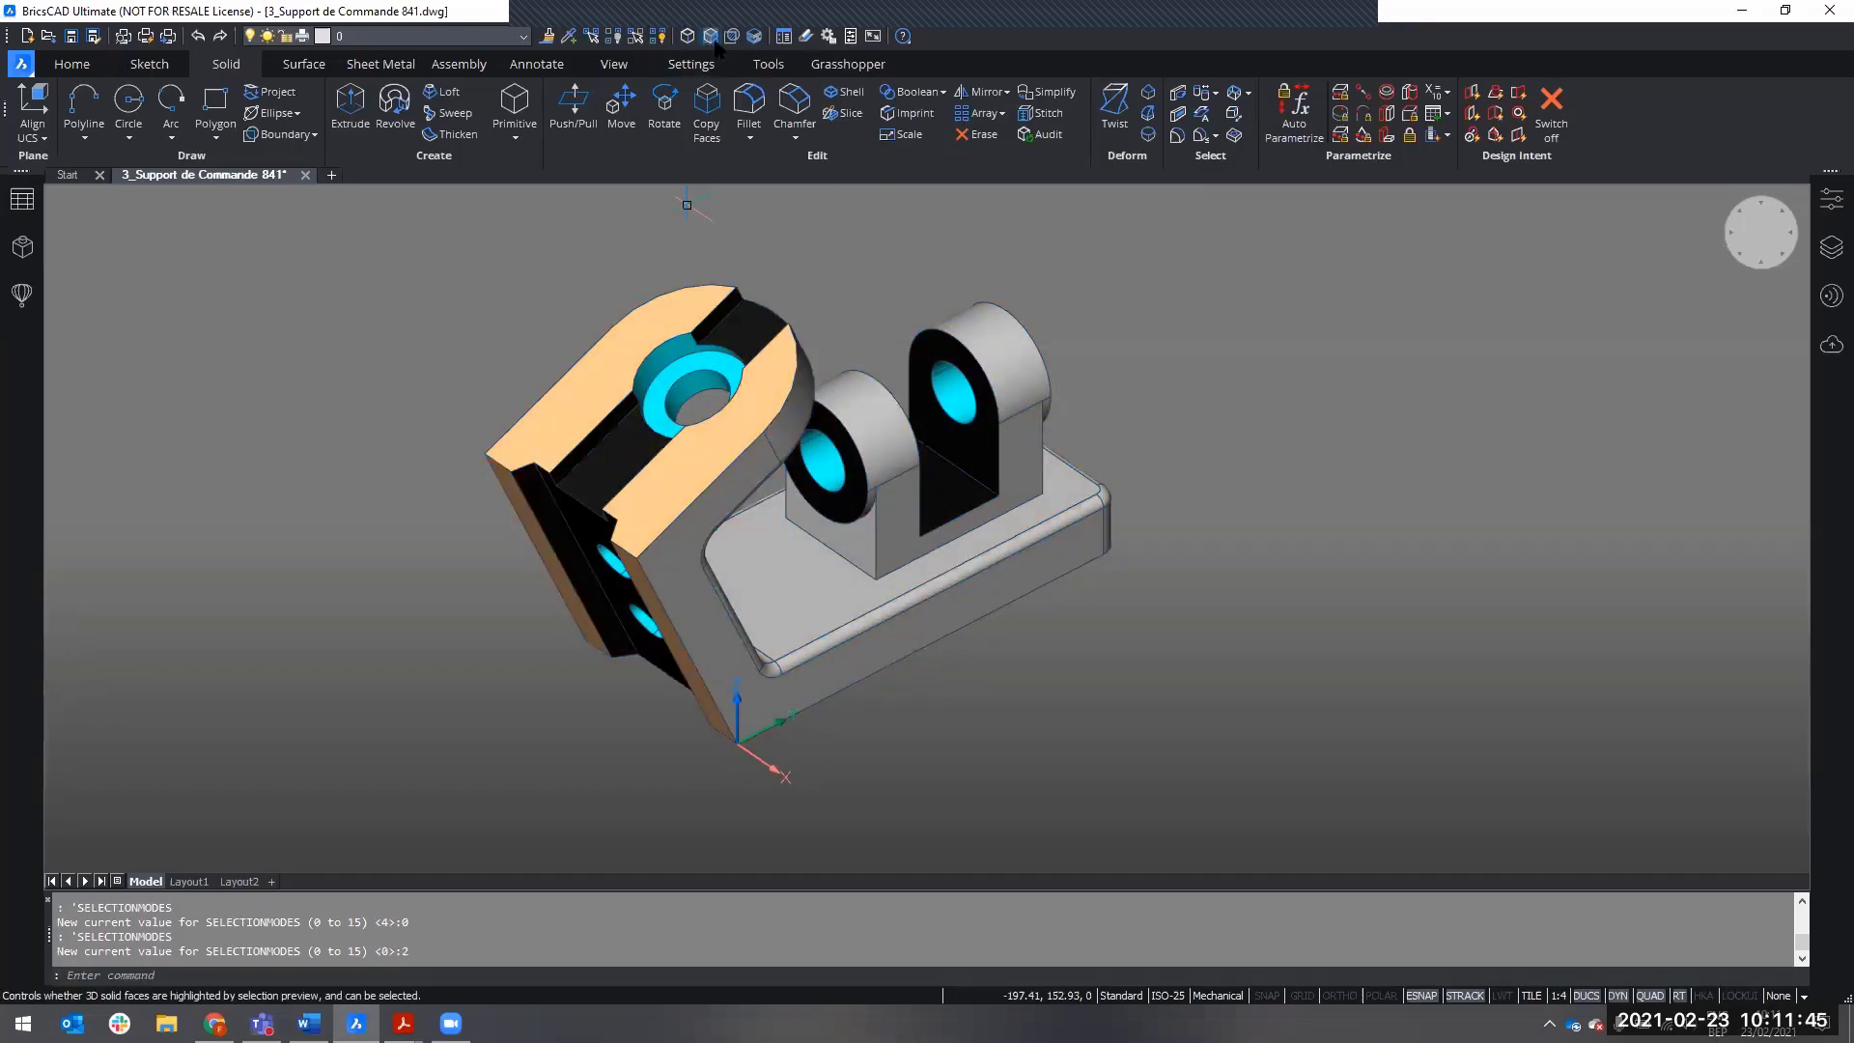
- Cycle from the face to the whole support solid to select it, clear that selection and reselect the solid with a selection window
key(Tab)
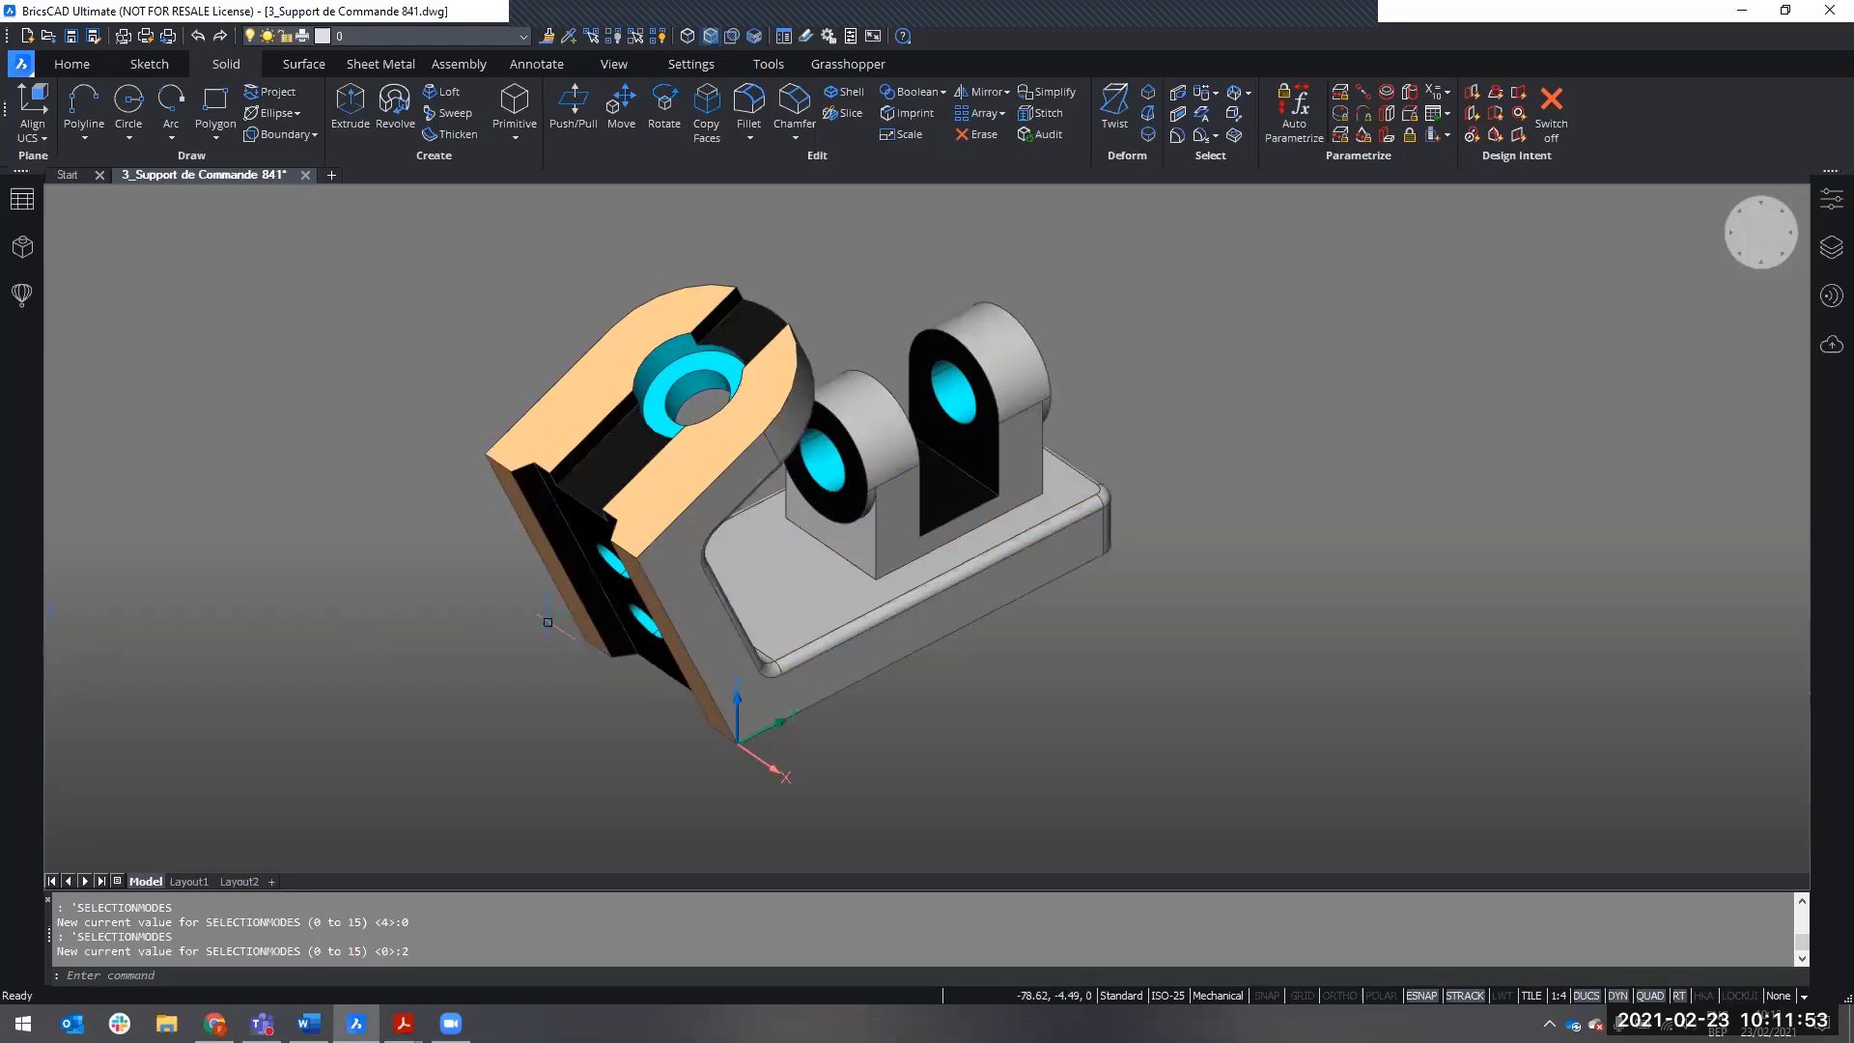
key(Tab)
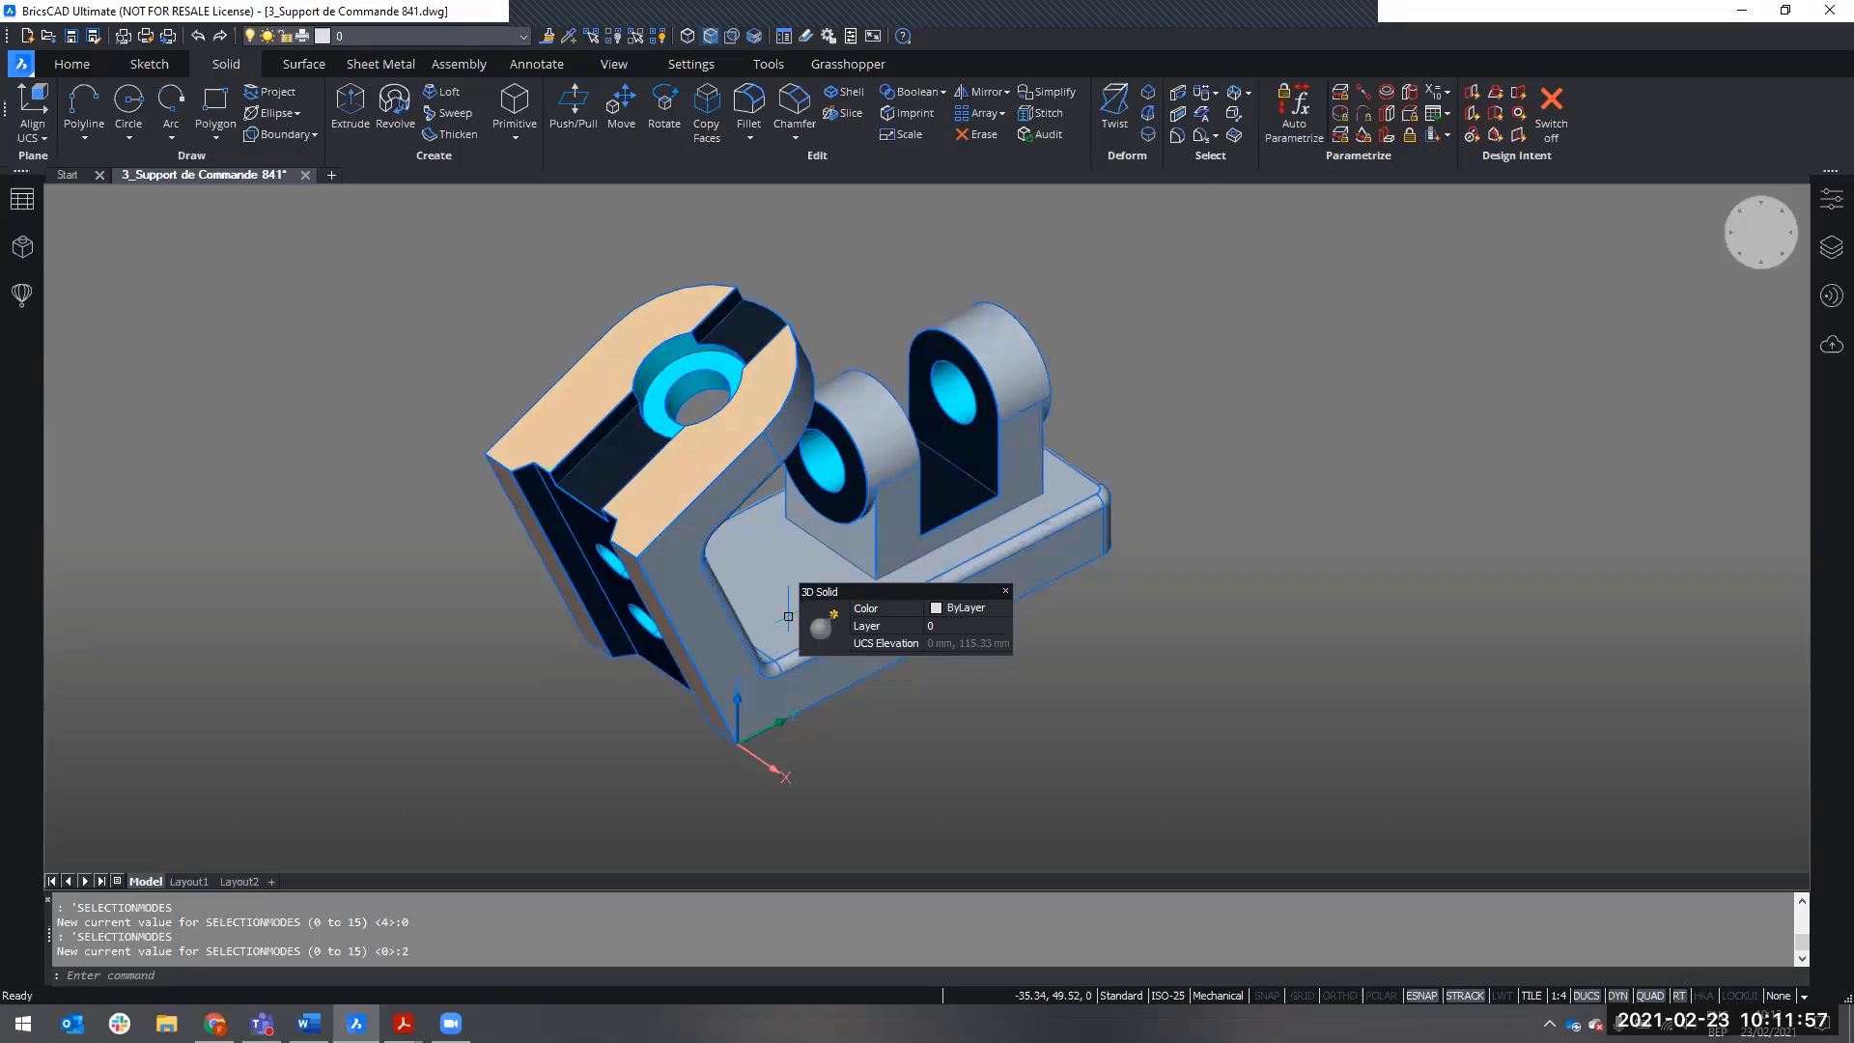
click(788, 616)
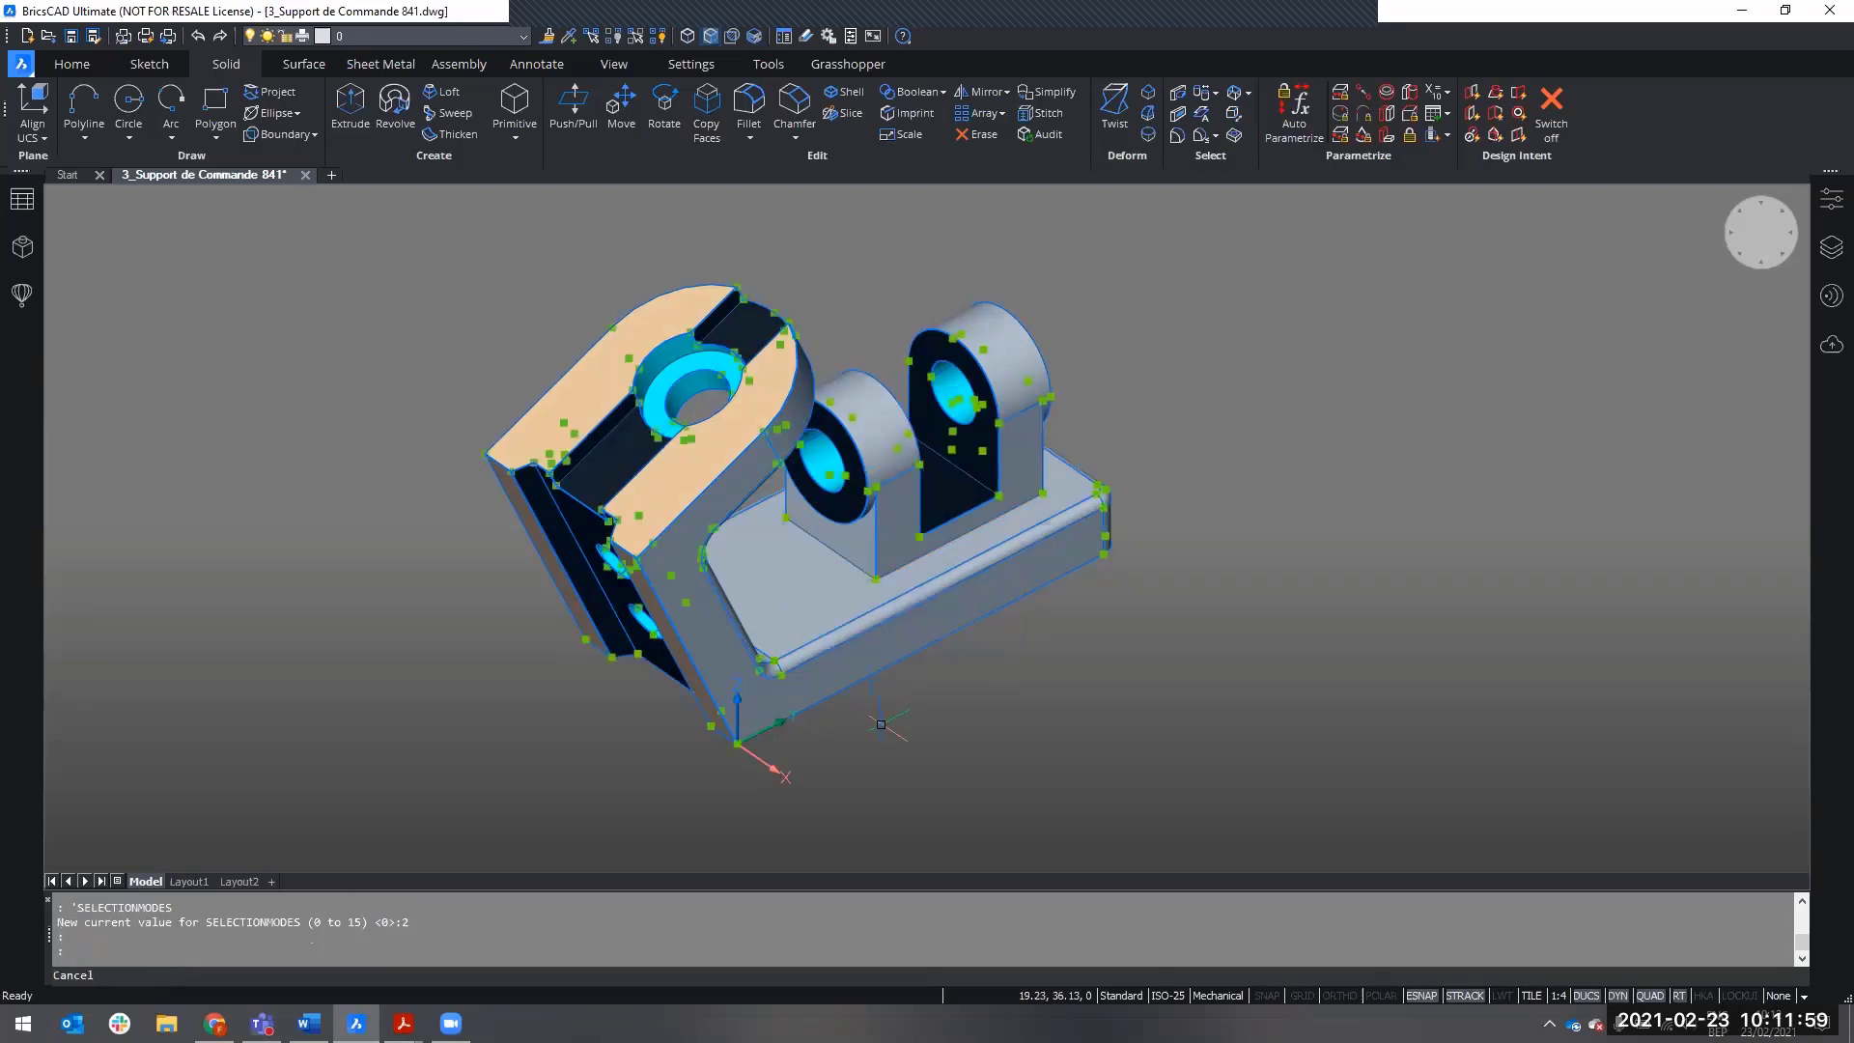
key(Escape)
click(911, 737)
click(425, 355)
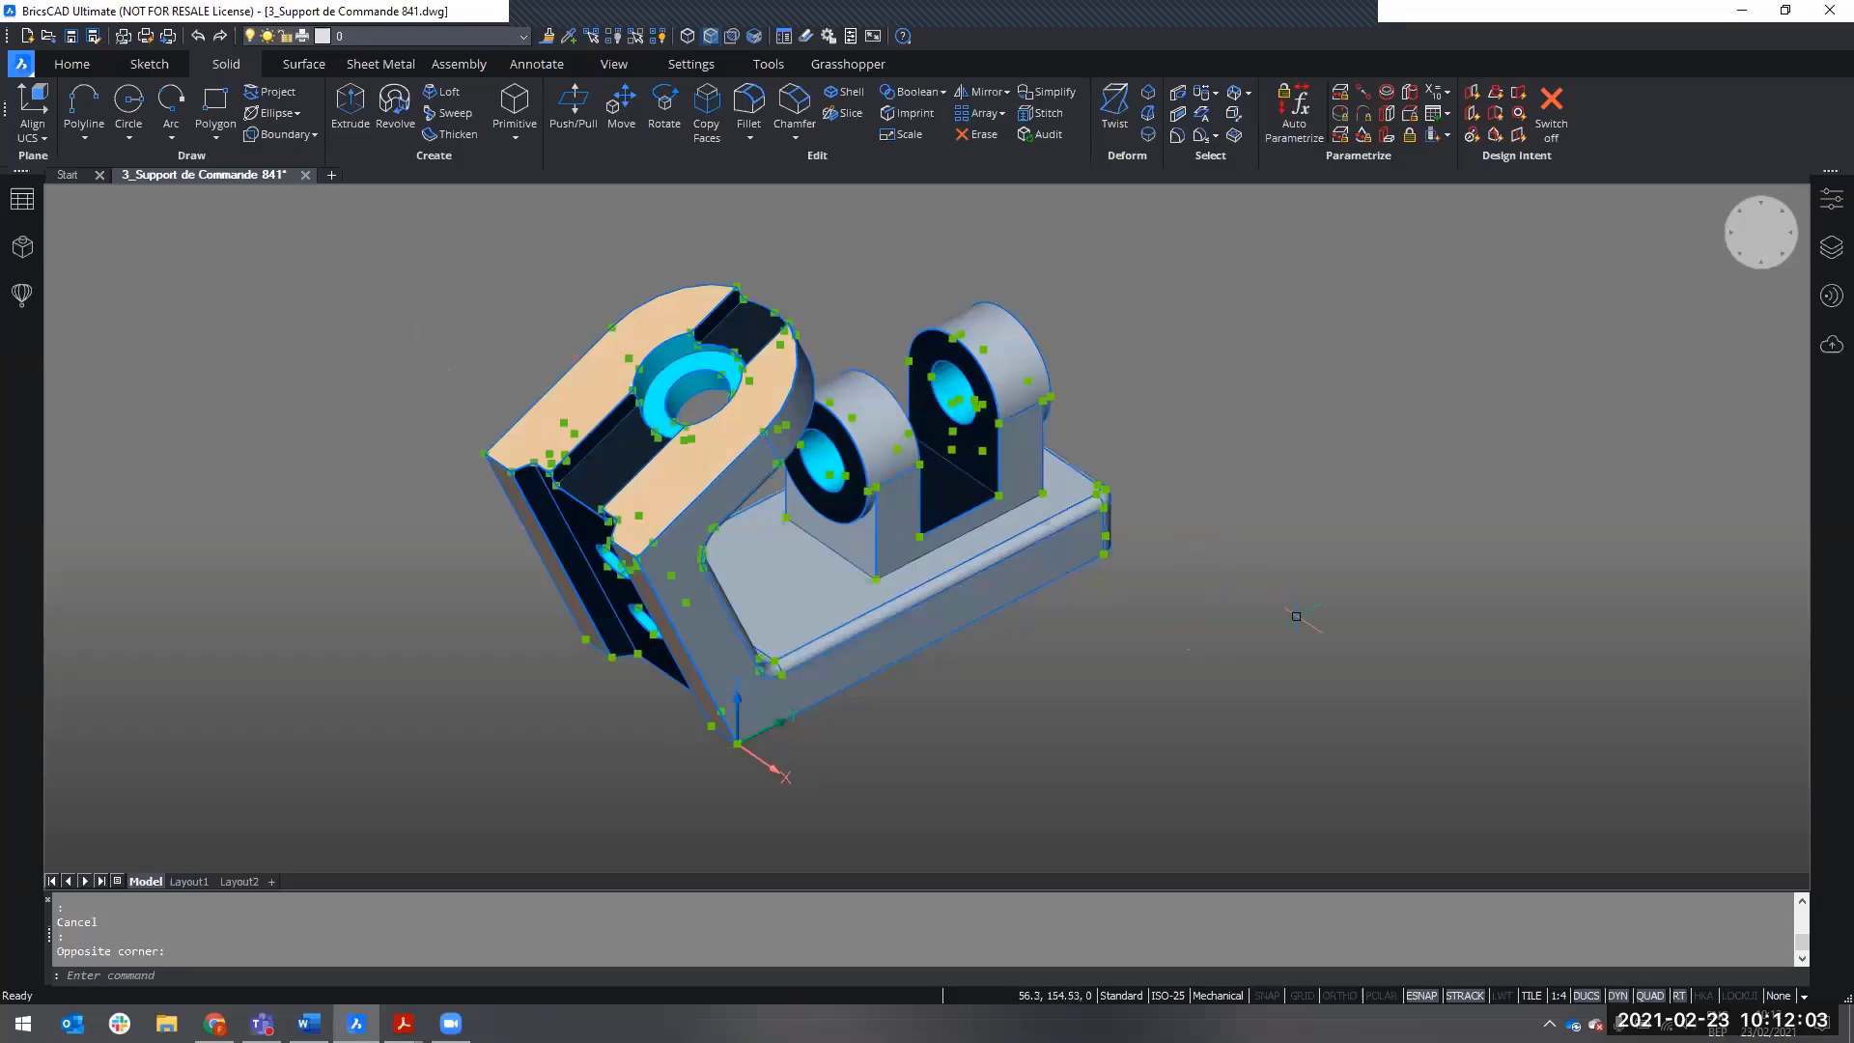
- Set the selected support solid's color to index color 61 and clear the selection
click(1828, 207)
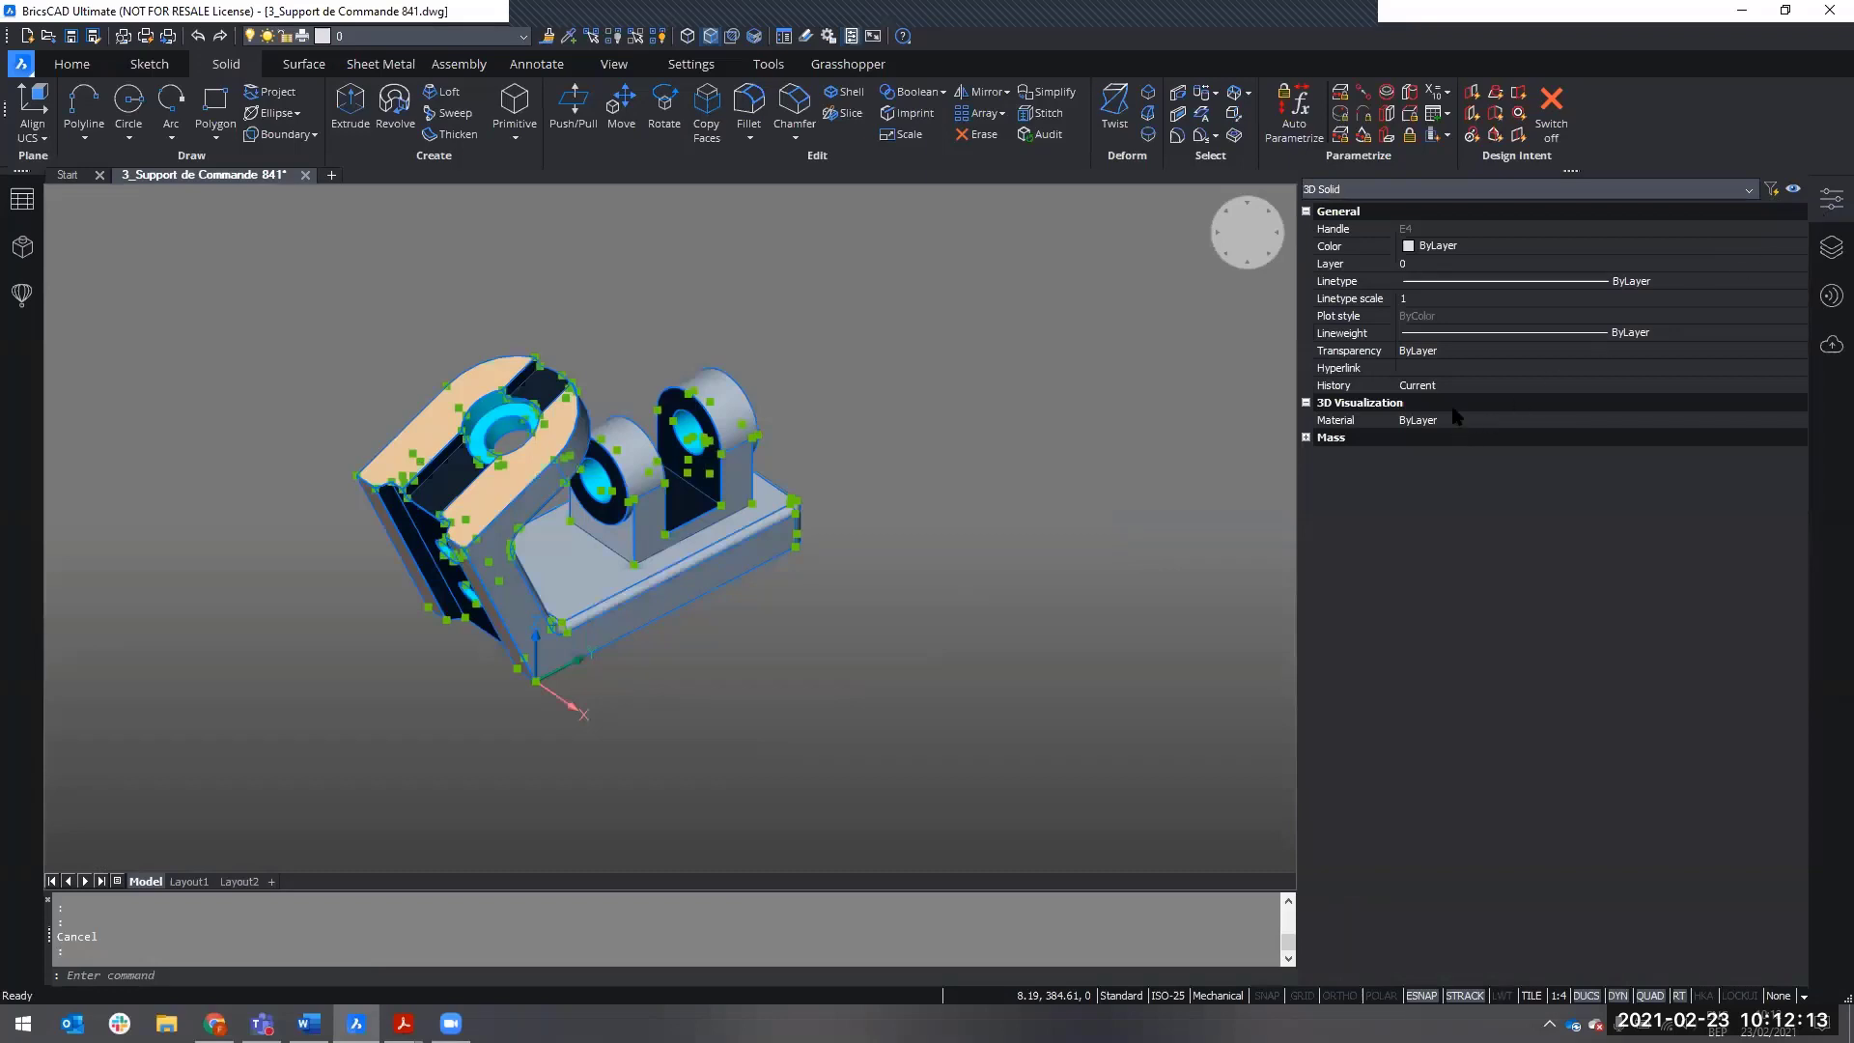
click(1448, 247)
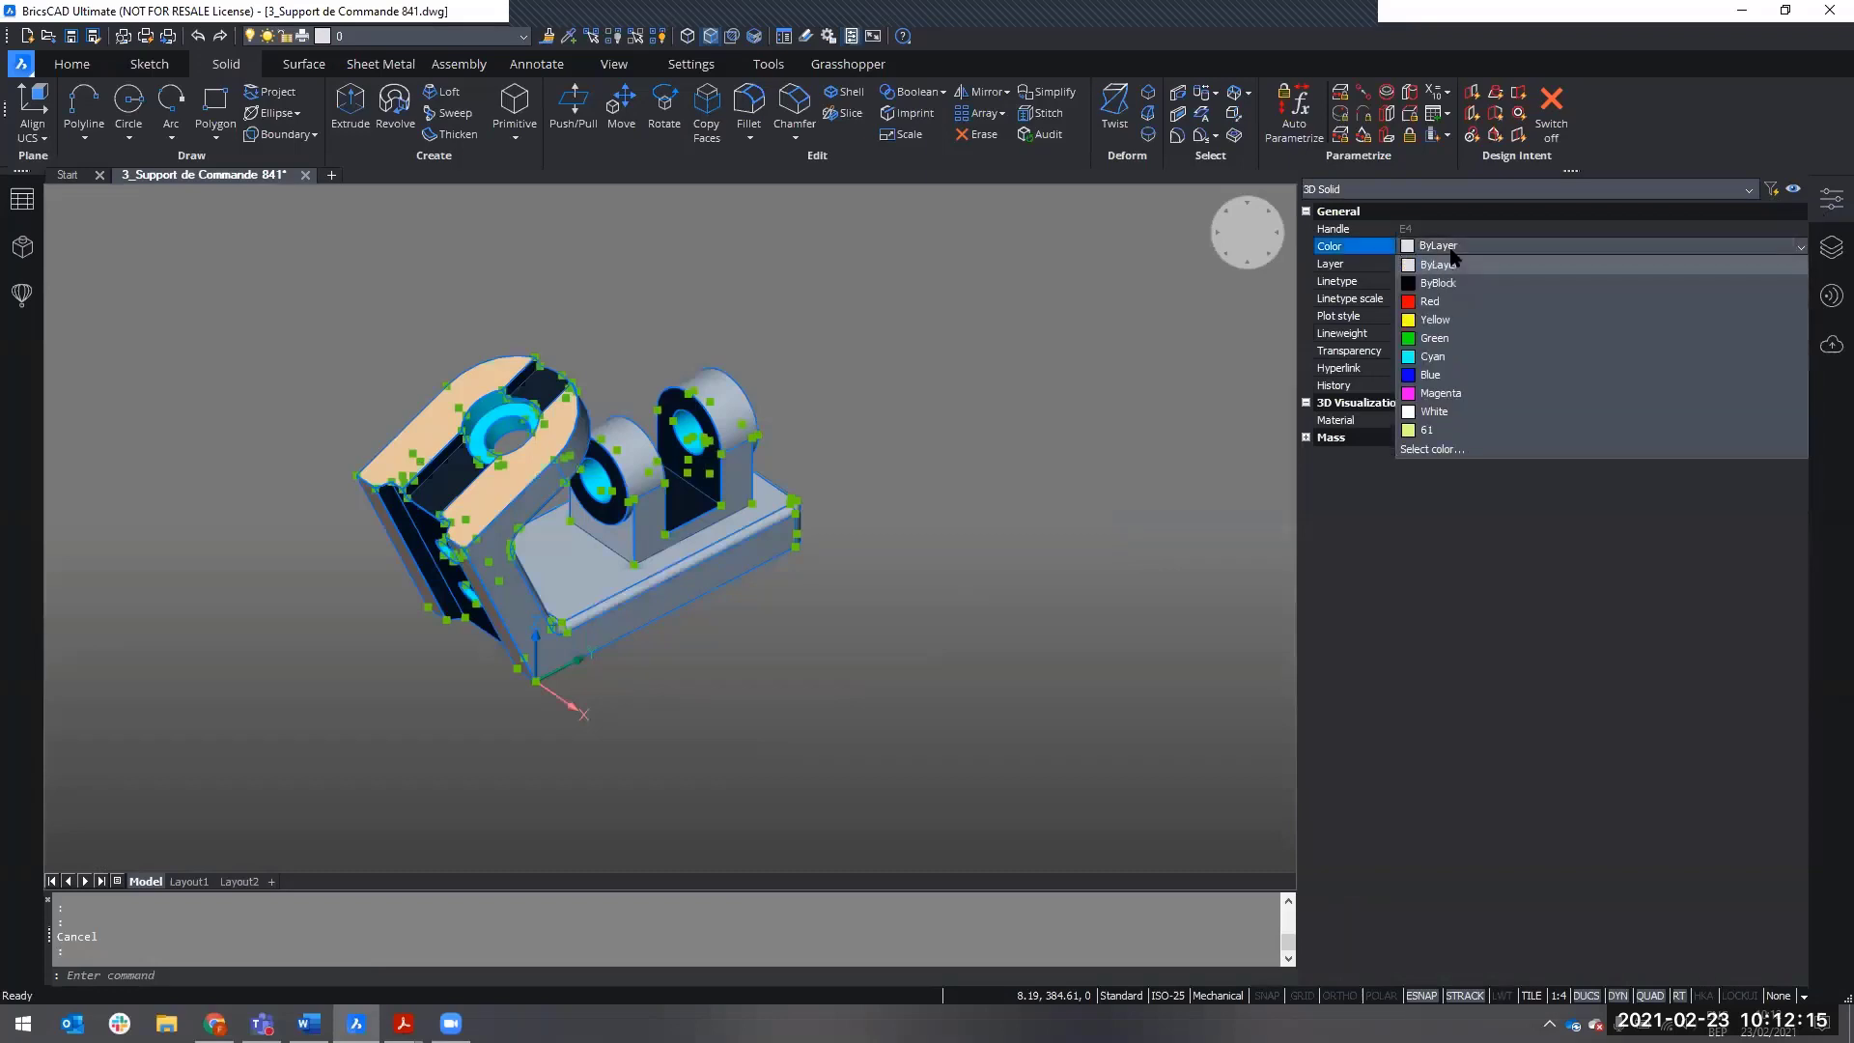
click(1443, 451)
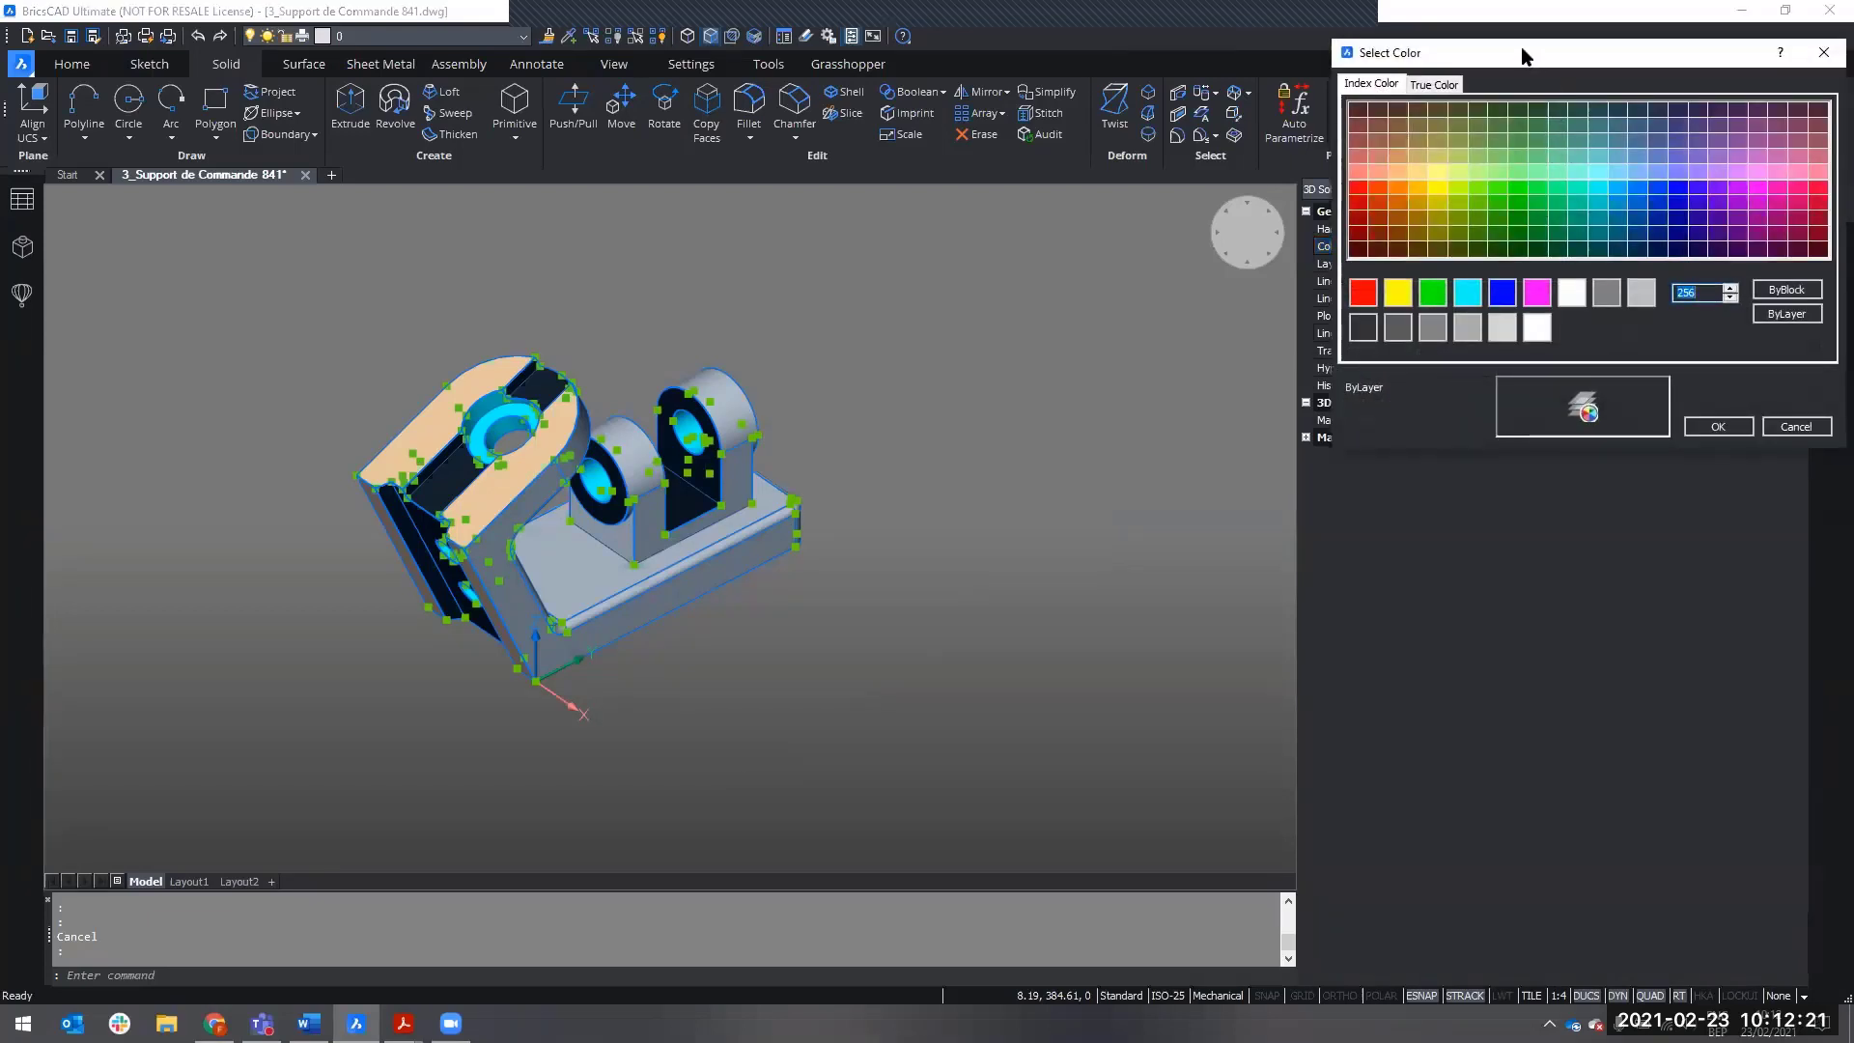
drag(1523, 56, 1191, 406)
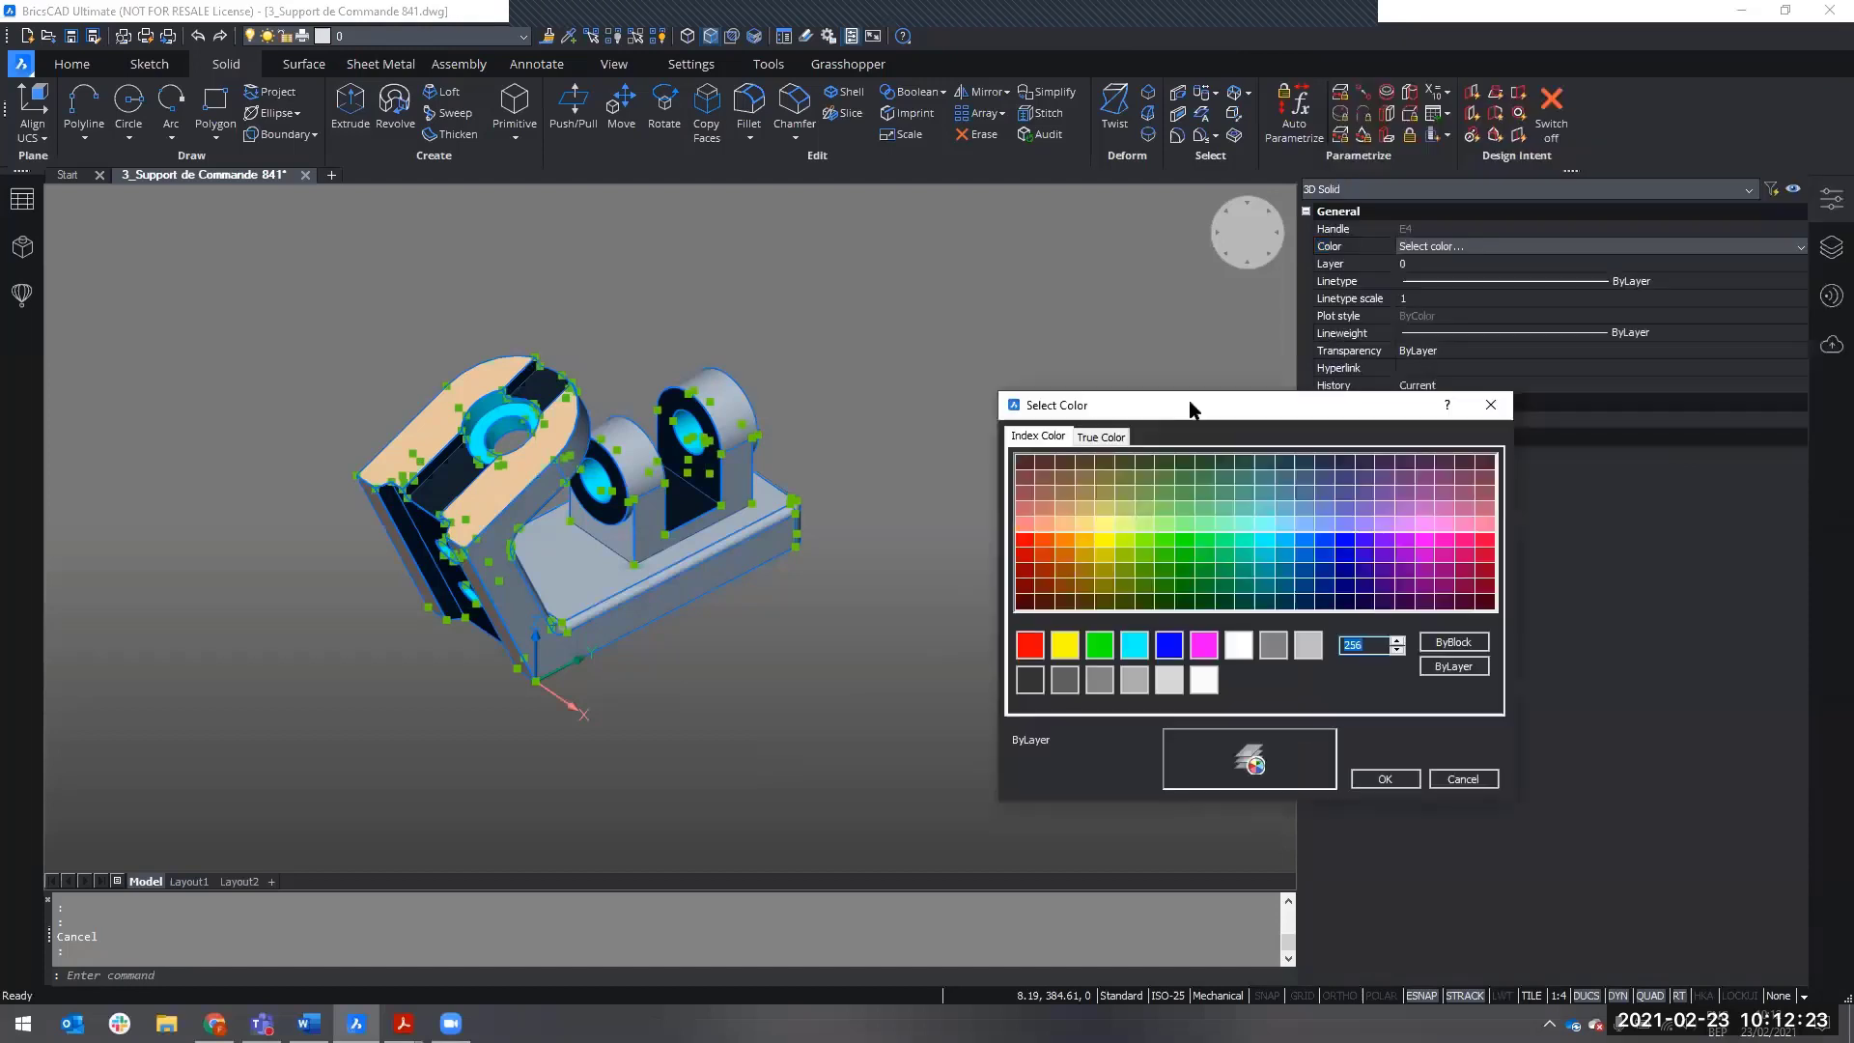
click(1112, 505)
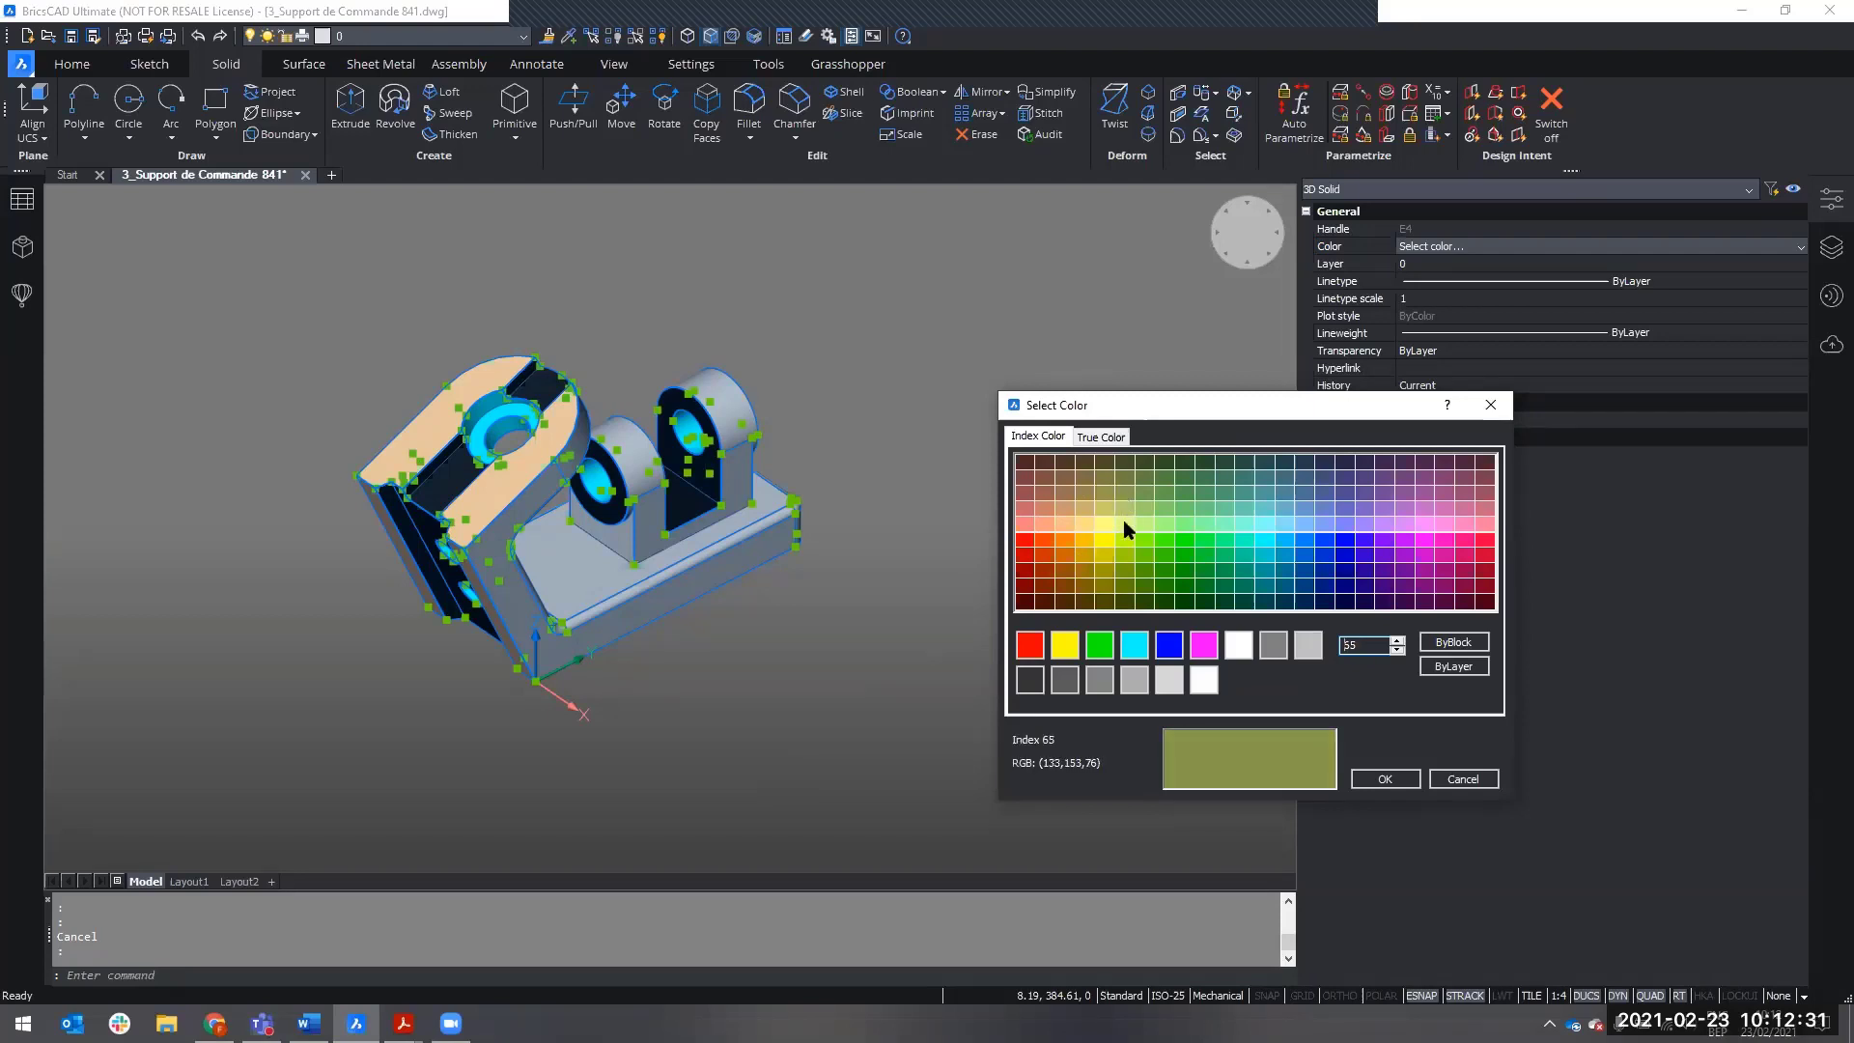
click(1122, 520)
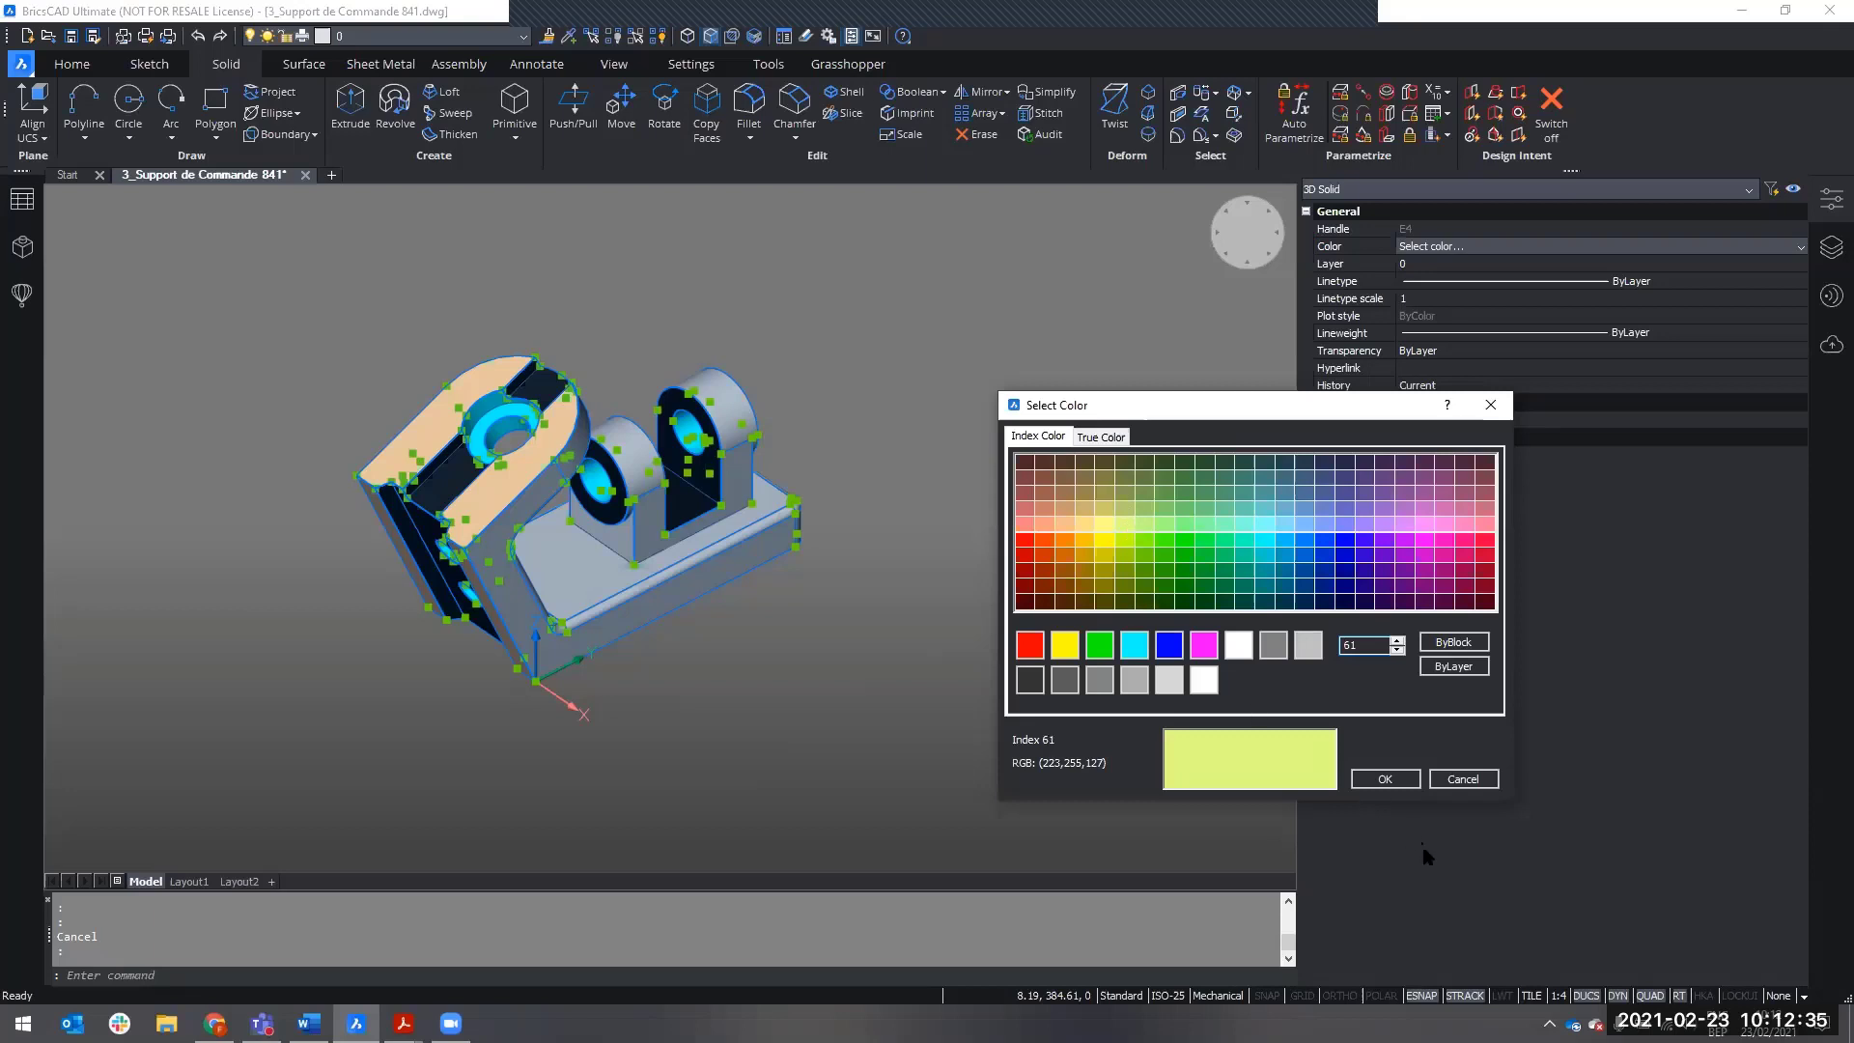
click(1397, 782)
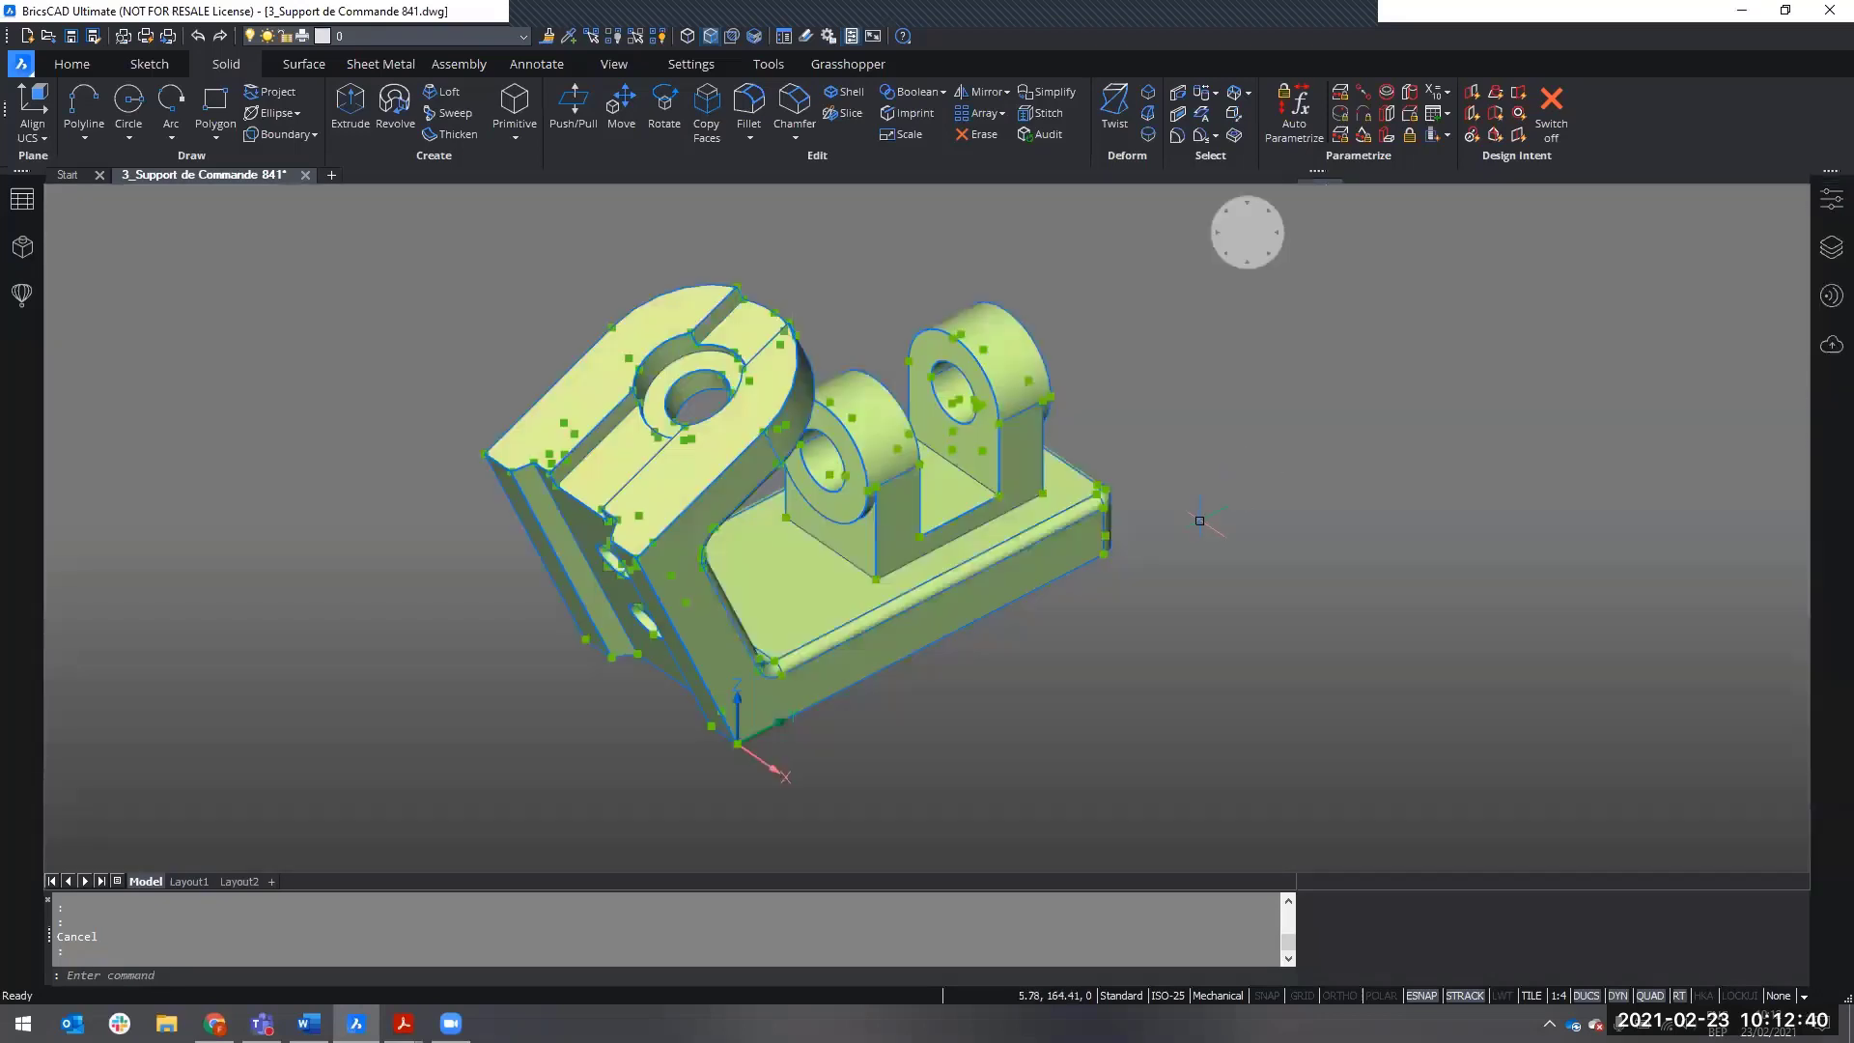
click(1199, 520)
key(Escape)
- Examine the fillets on the support's base and the commands offered for its vertical corner fillet face
shift+middle_drag(838, 576, 825, 628)
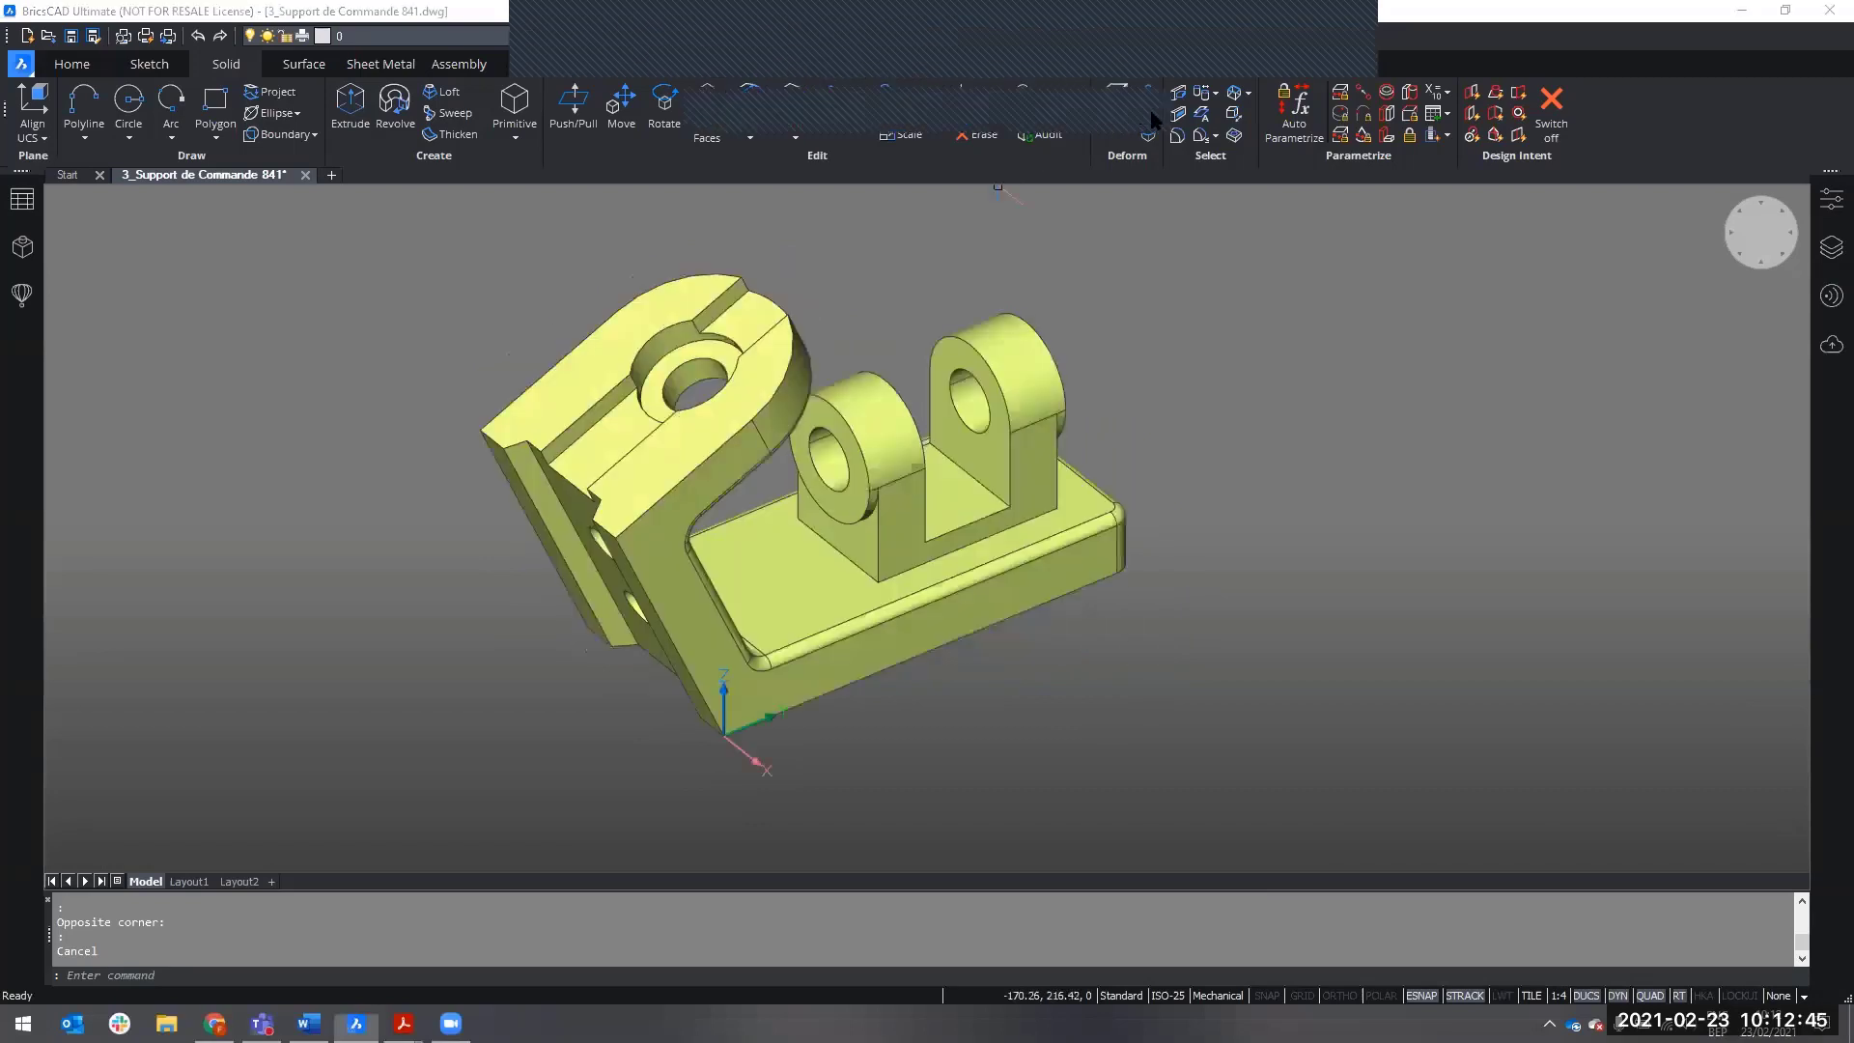
click(1173, 633)
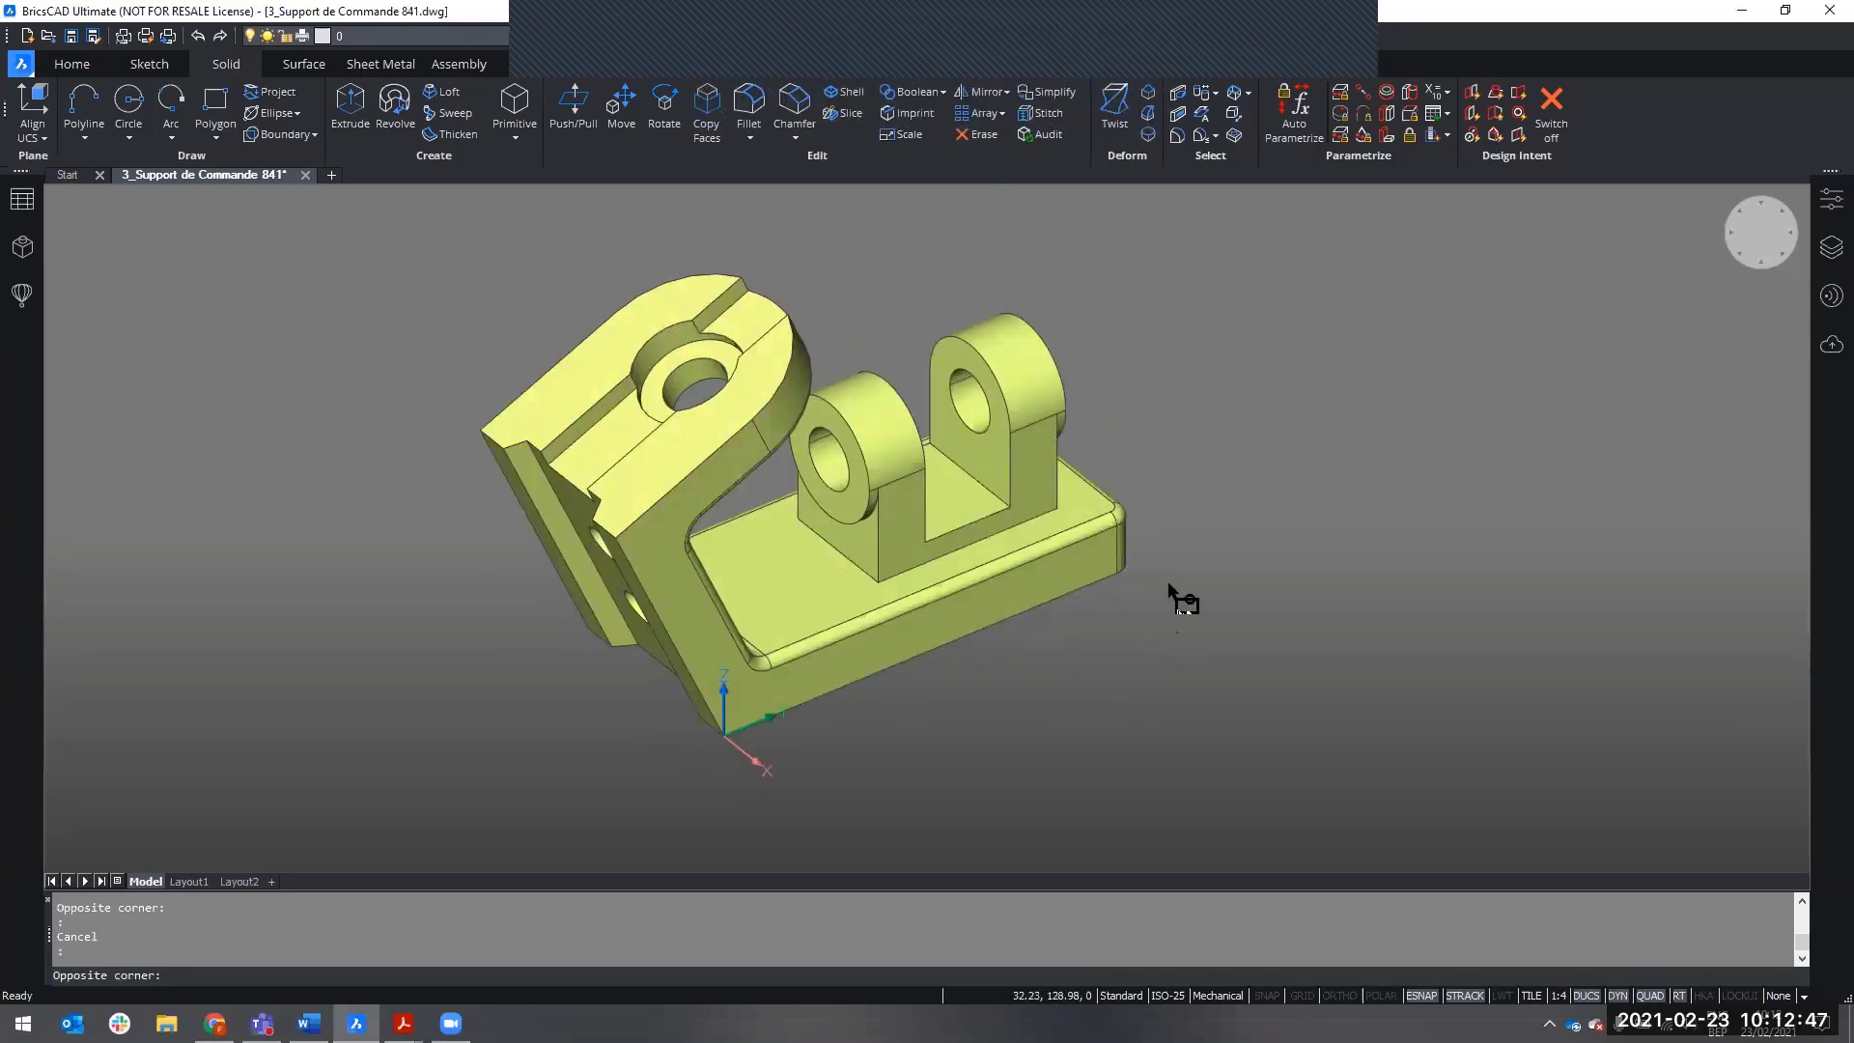
click(1122, 639)
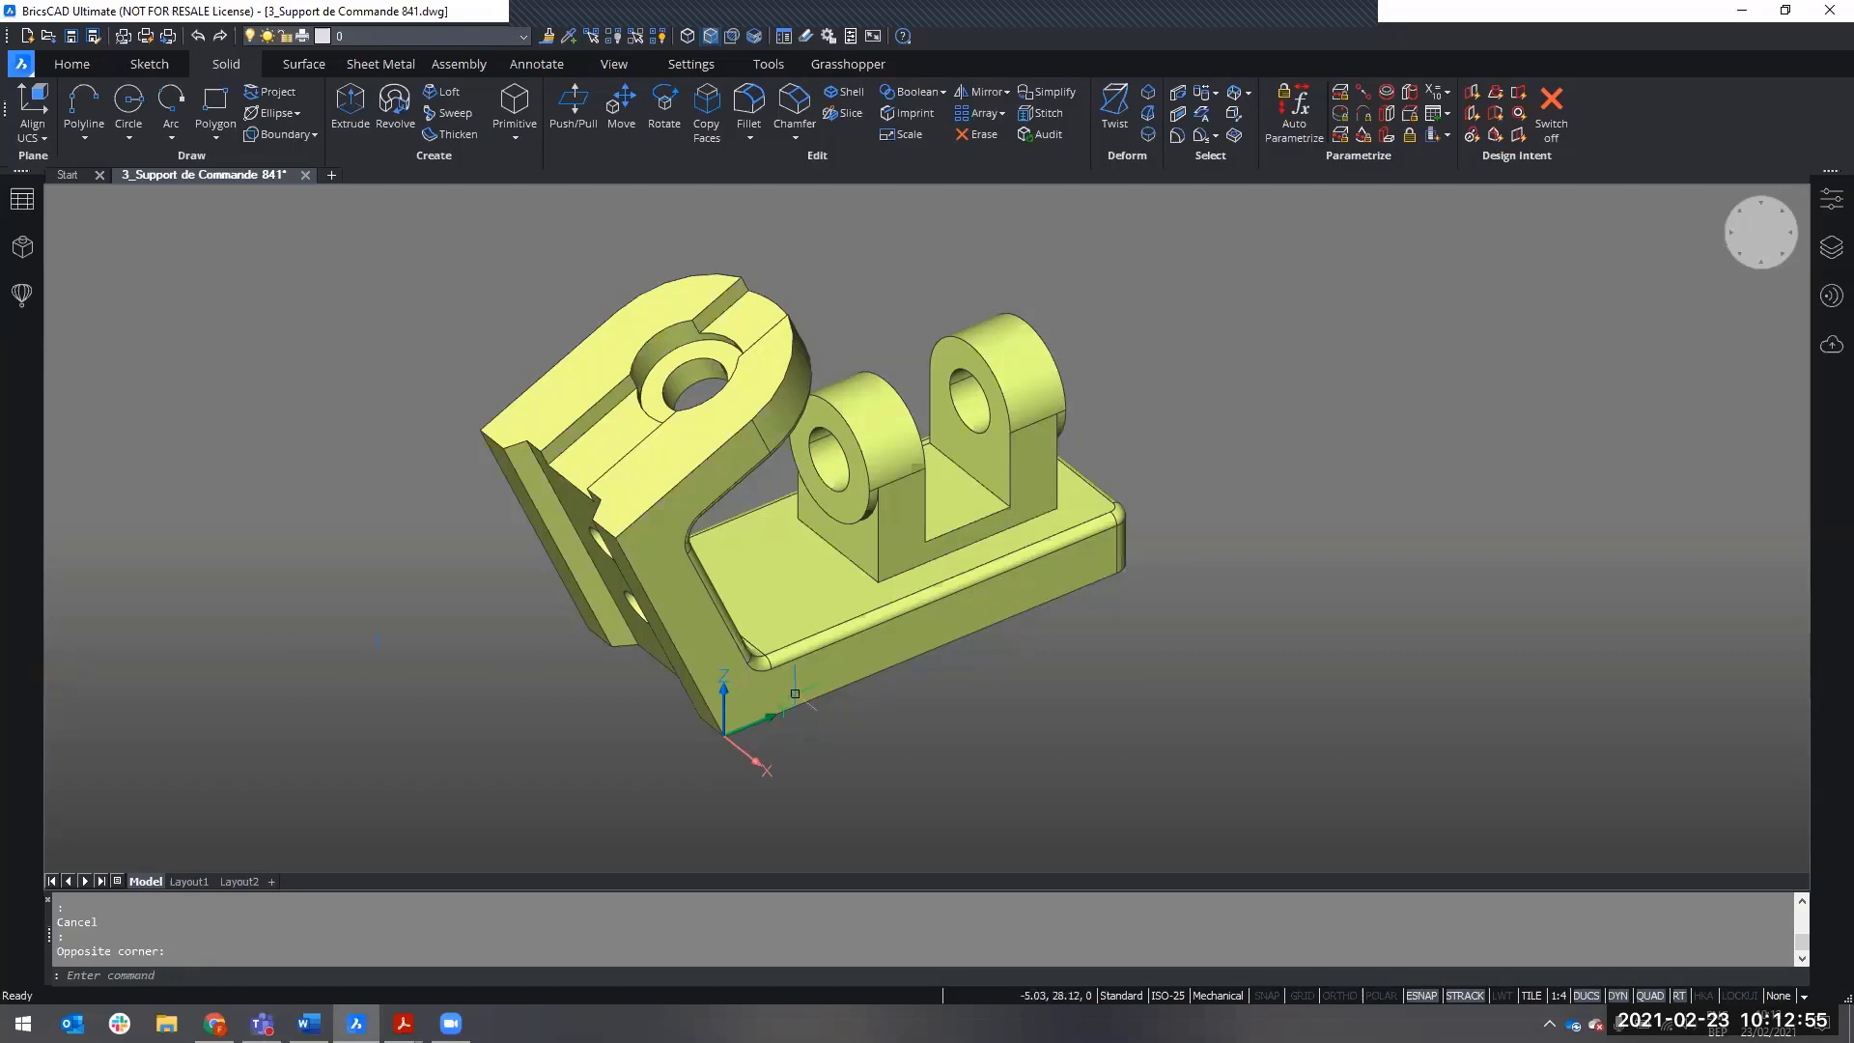
mouse_move(827, 641)
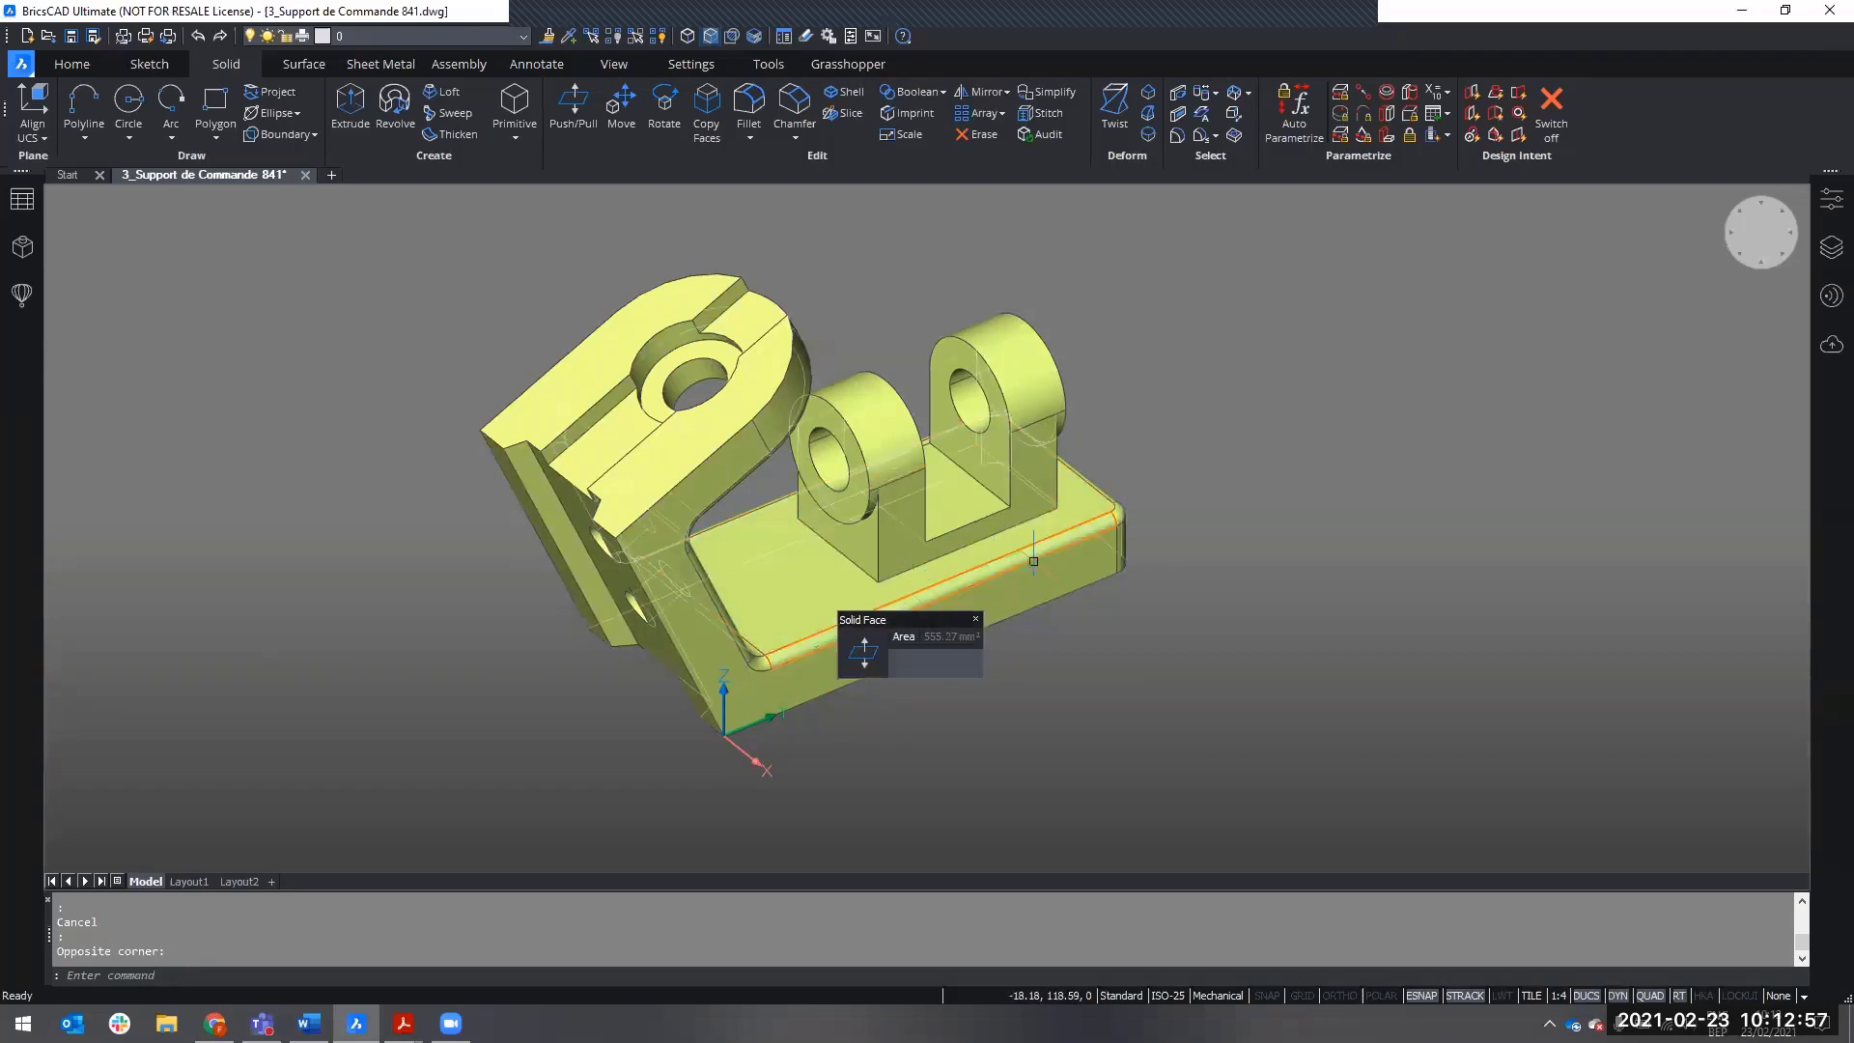
shift+middle_drag(827, 641, 707, 652)
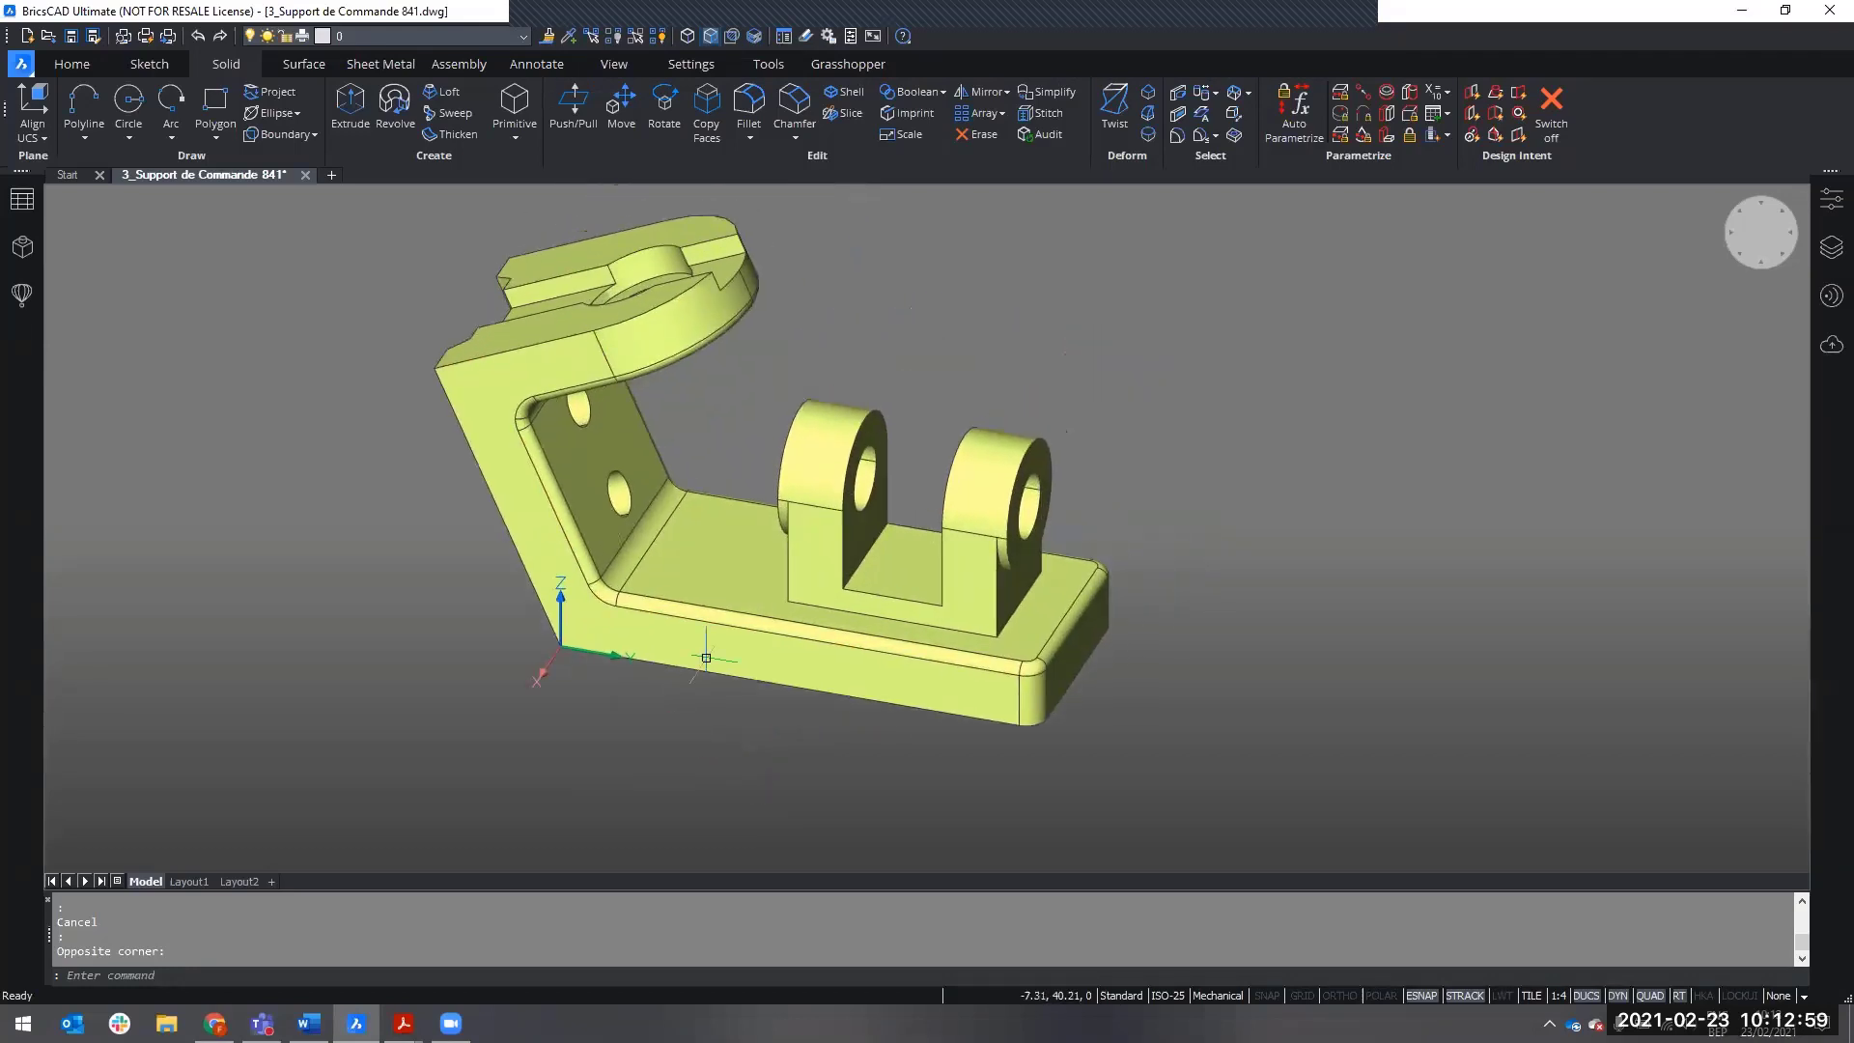
scroll(980, 668, up, 2)
mouse_move(980, 666)
shift+middle_down()
mouse_move(805, 654)
mouse_move(769, 591)
mouse_move(881, 650)
mouse_move(967, 645)
shift+middle_up()
mouse_move(1058, 742)
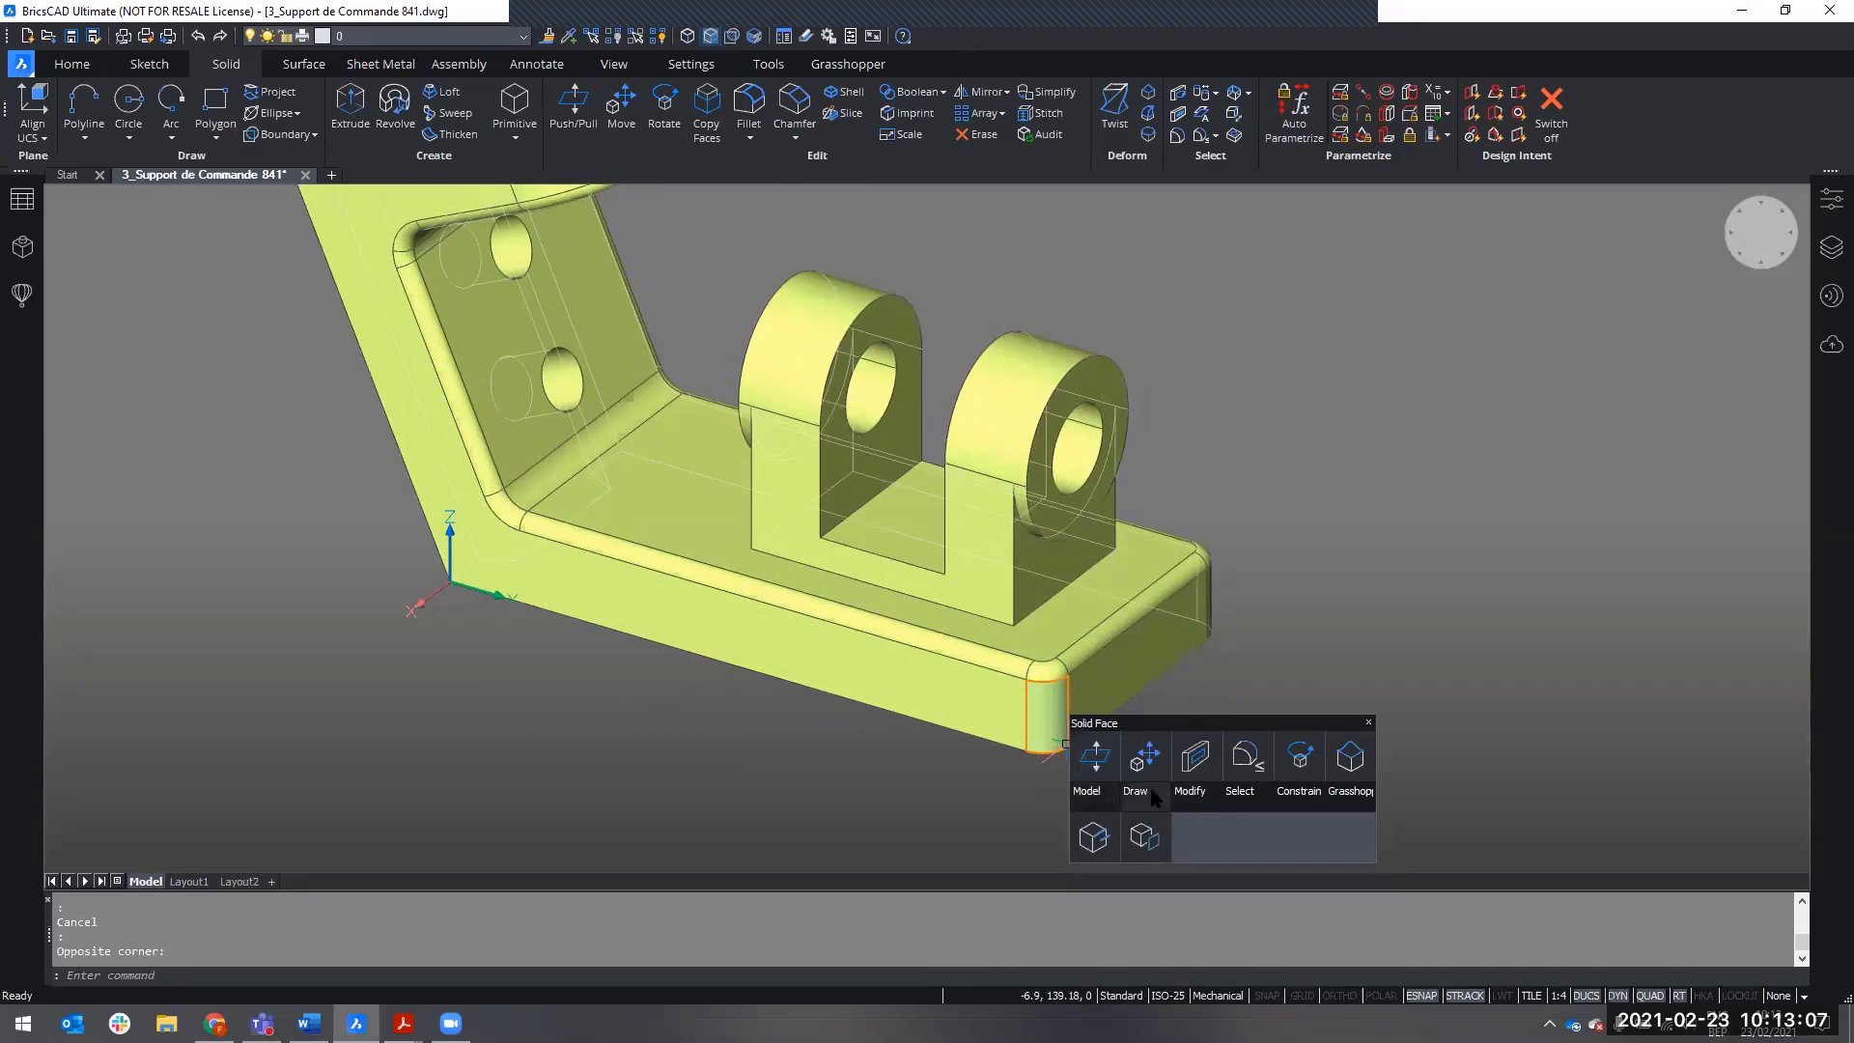
mouse_move(1114, 809)
mouse_move(1187, 809)
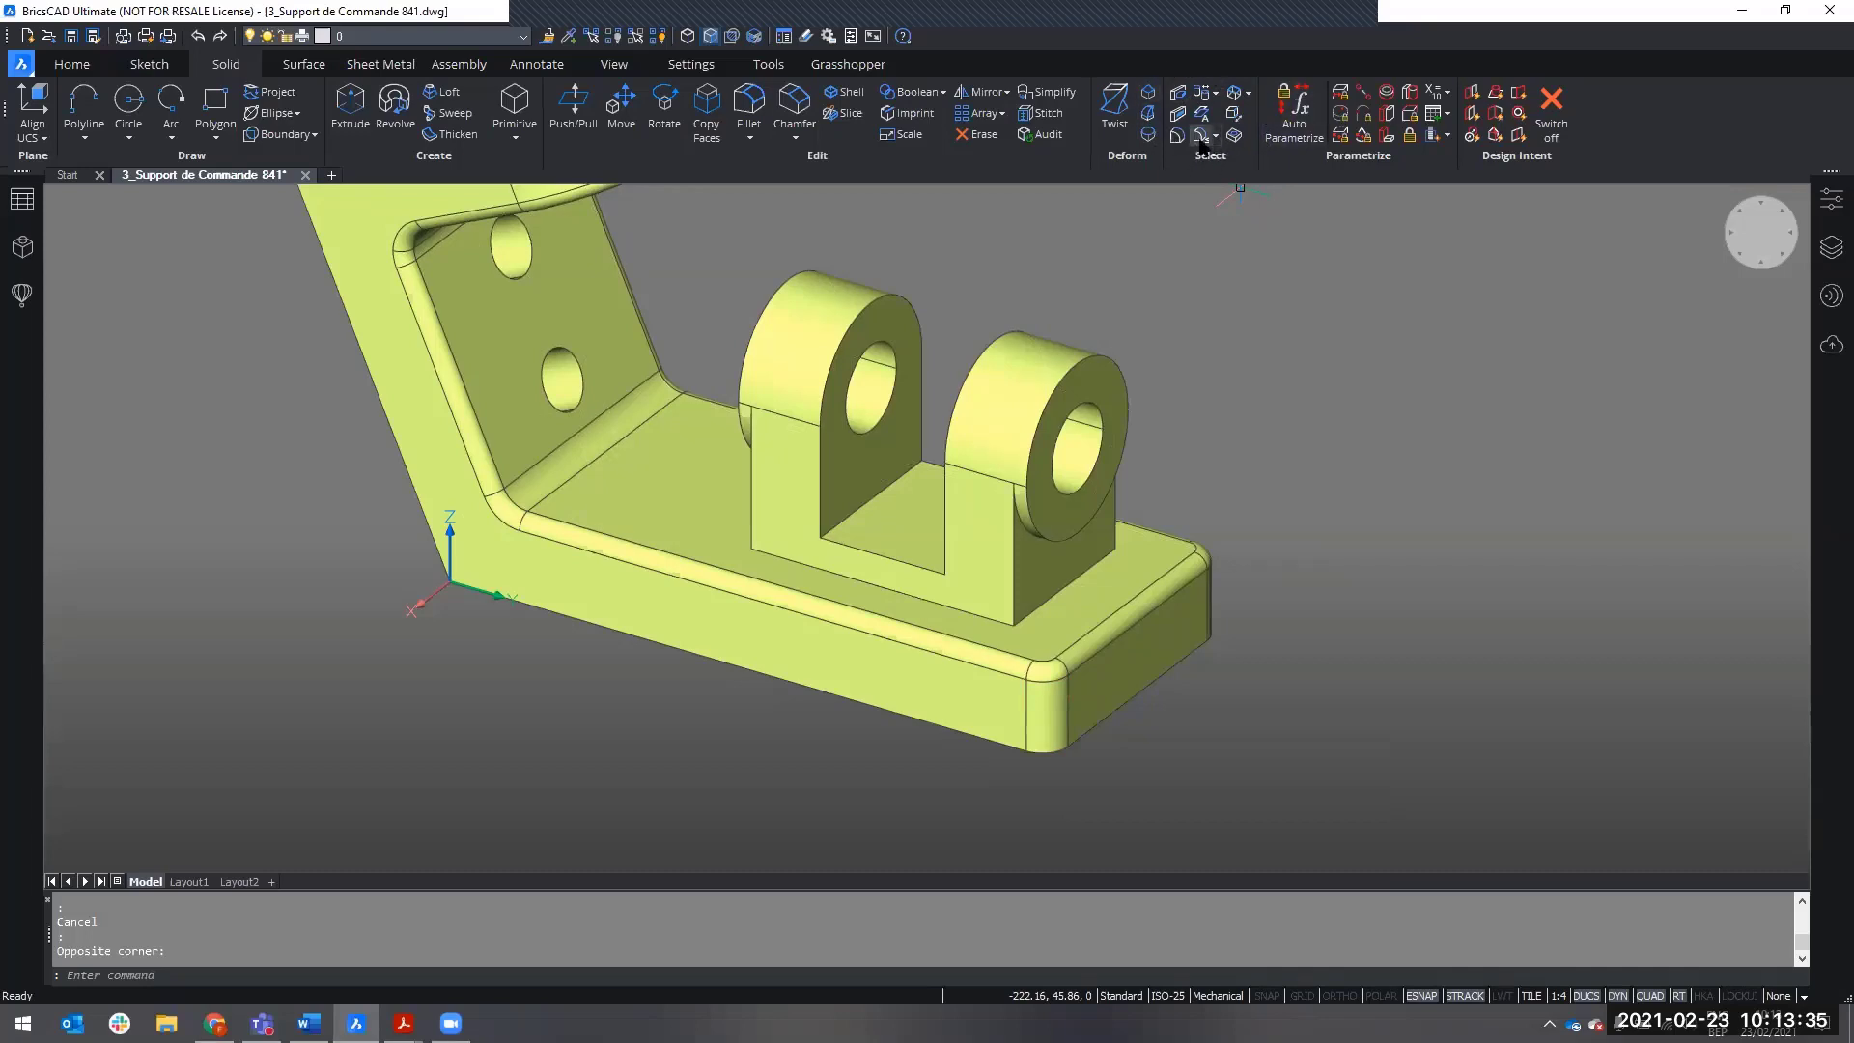
click(1051, 706)
click(1202, 137)
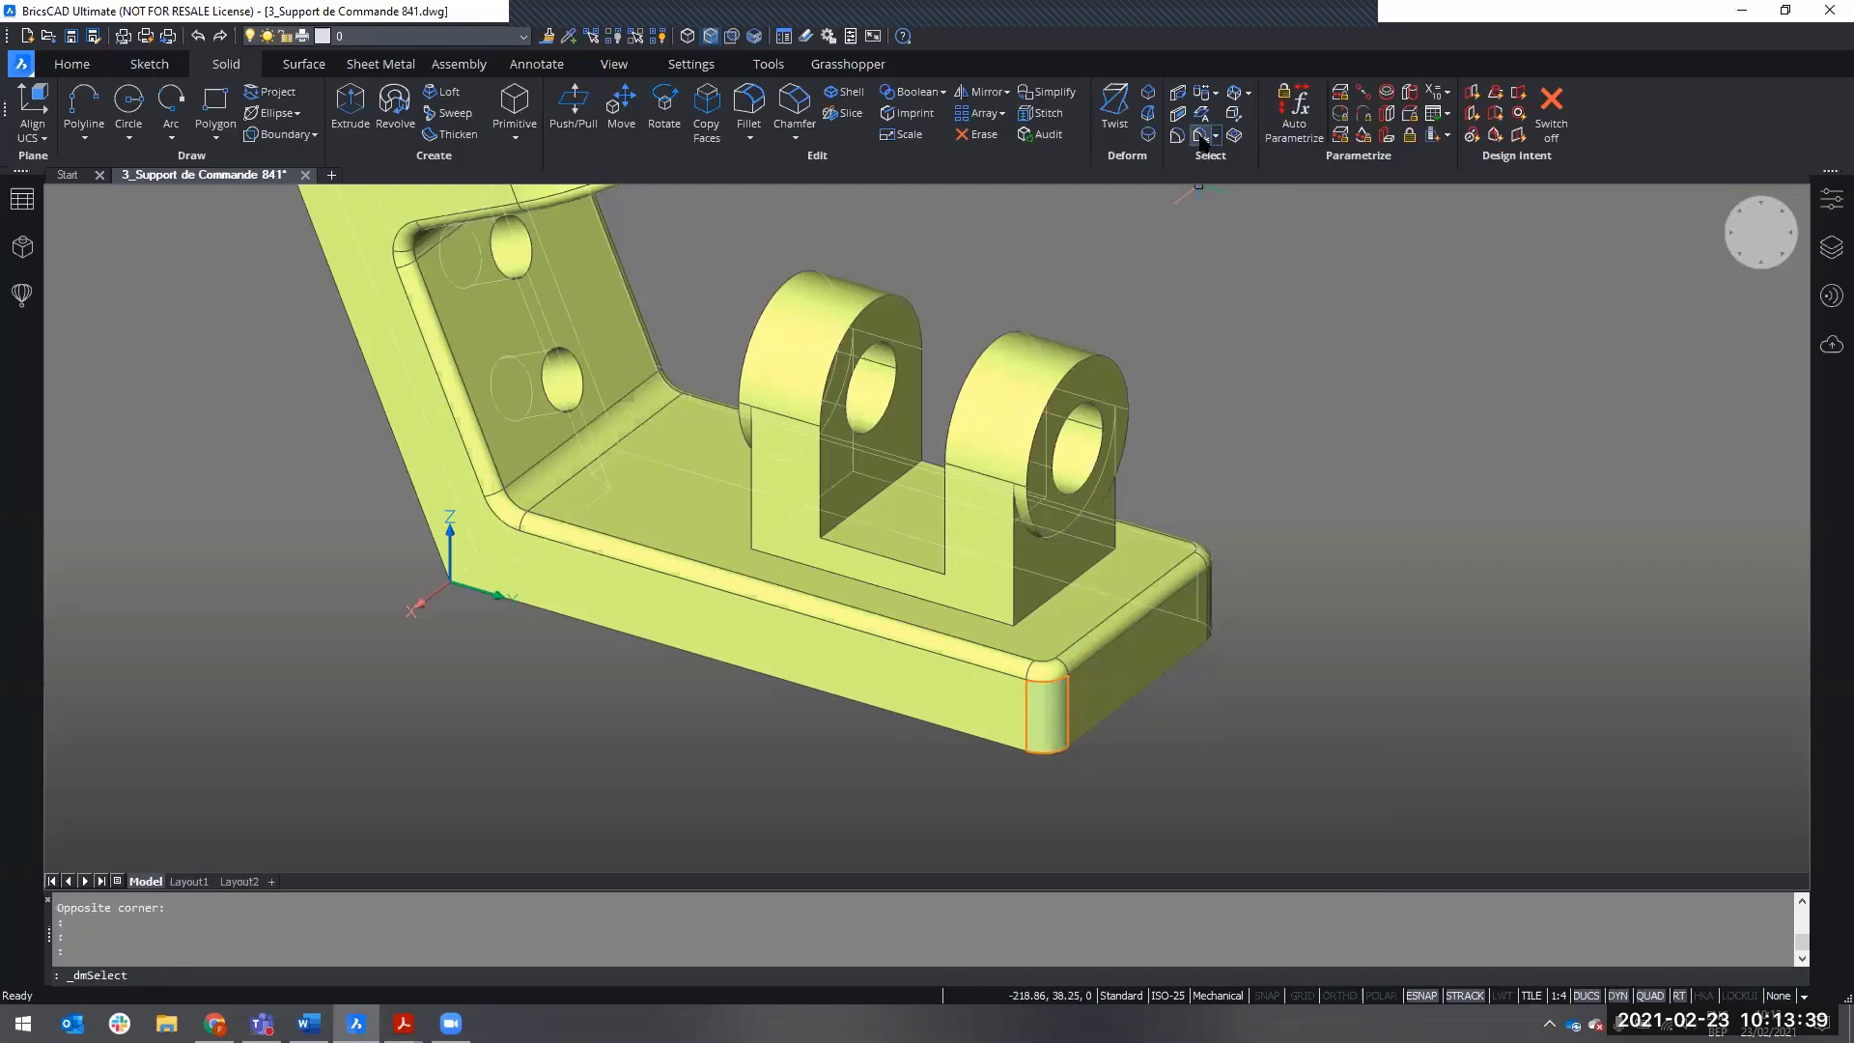
key(Escape)
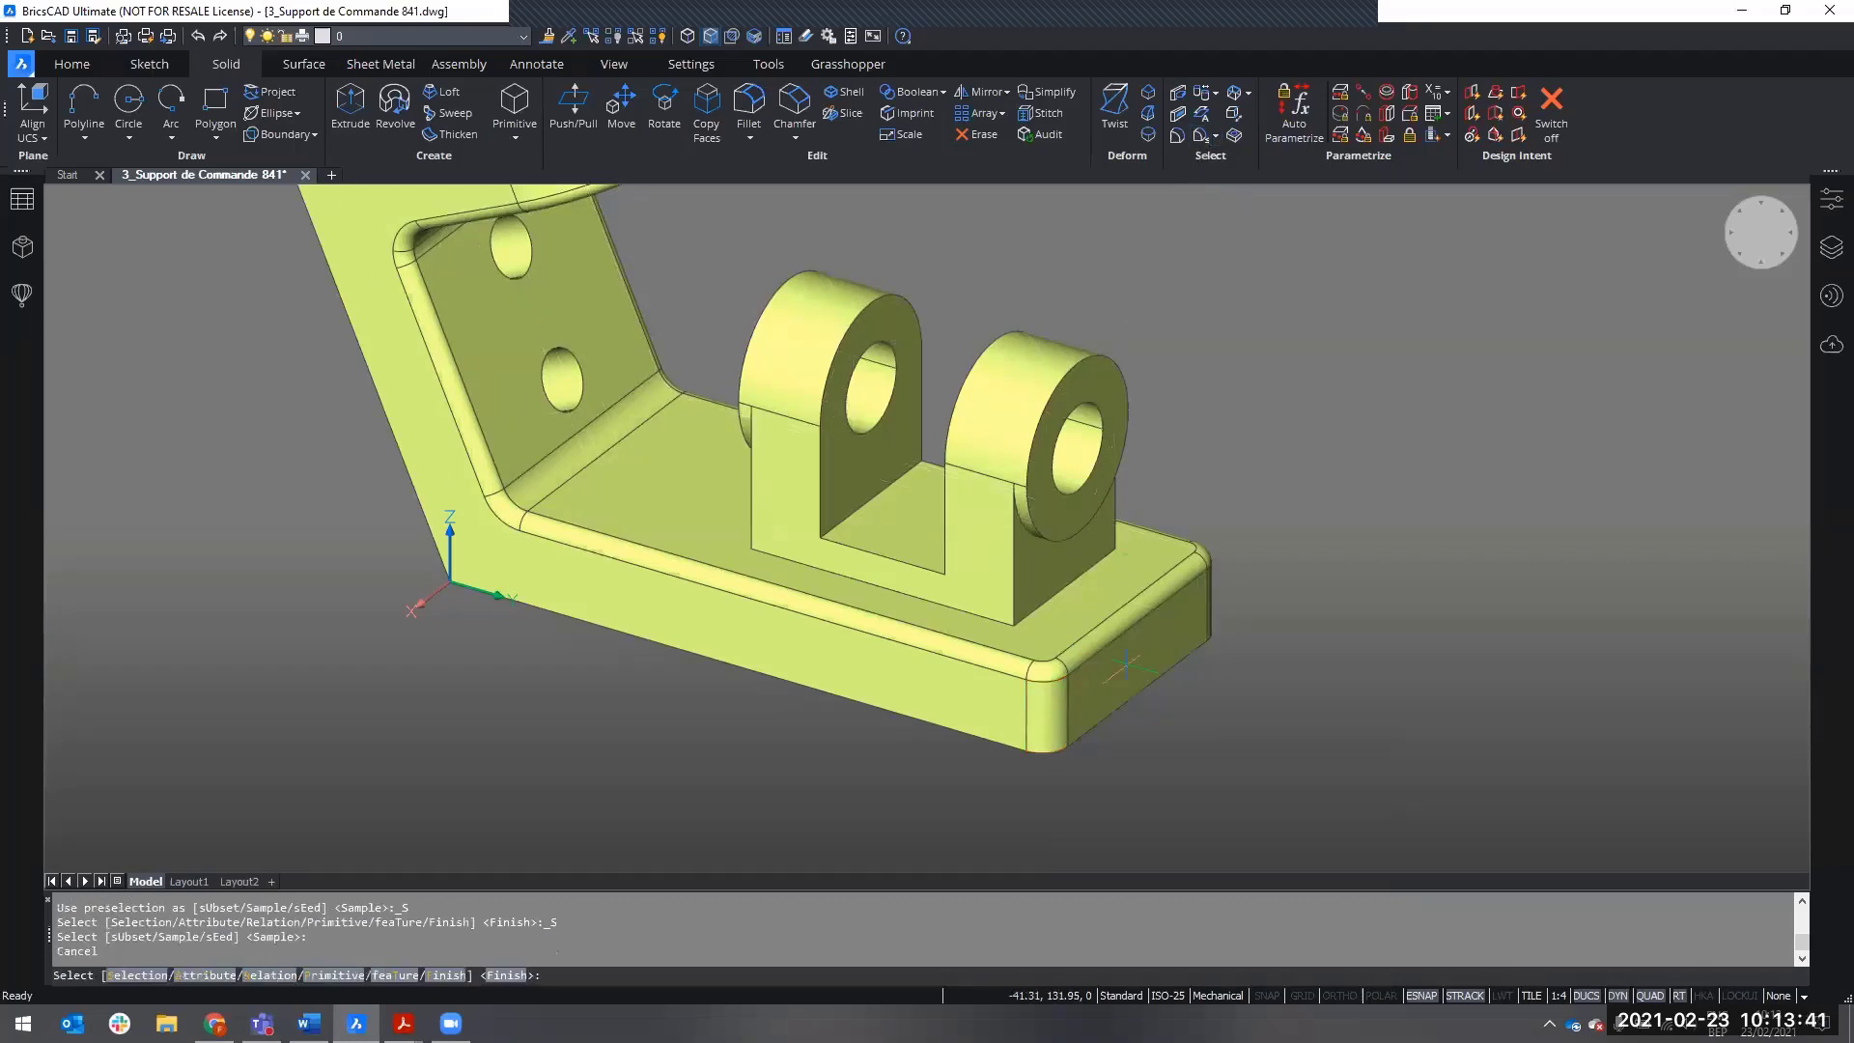
key(Escape)
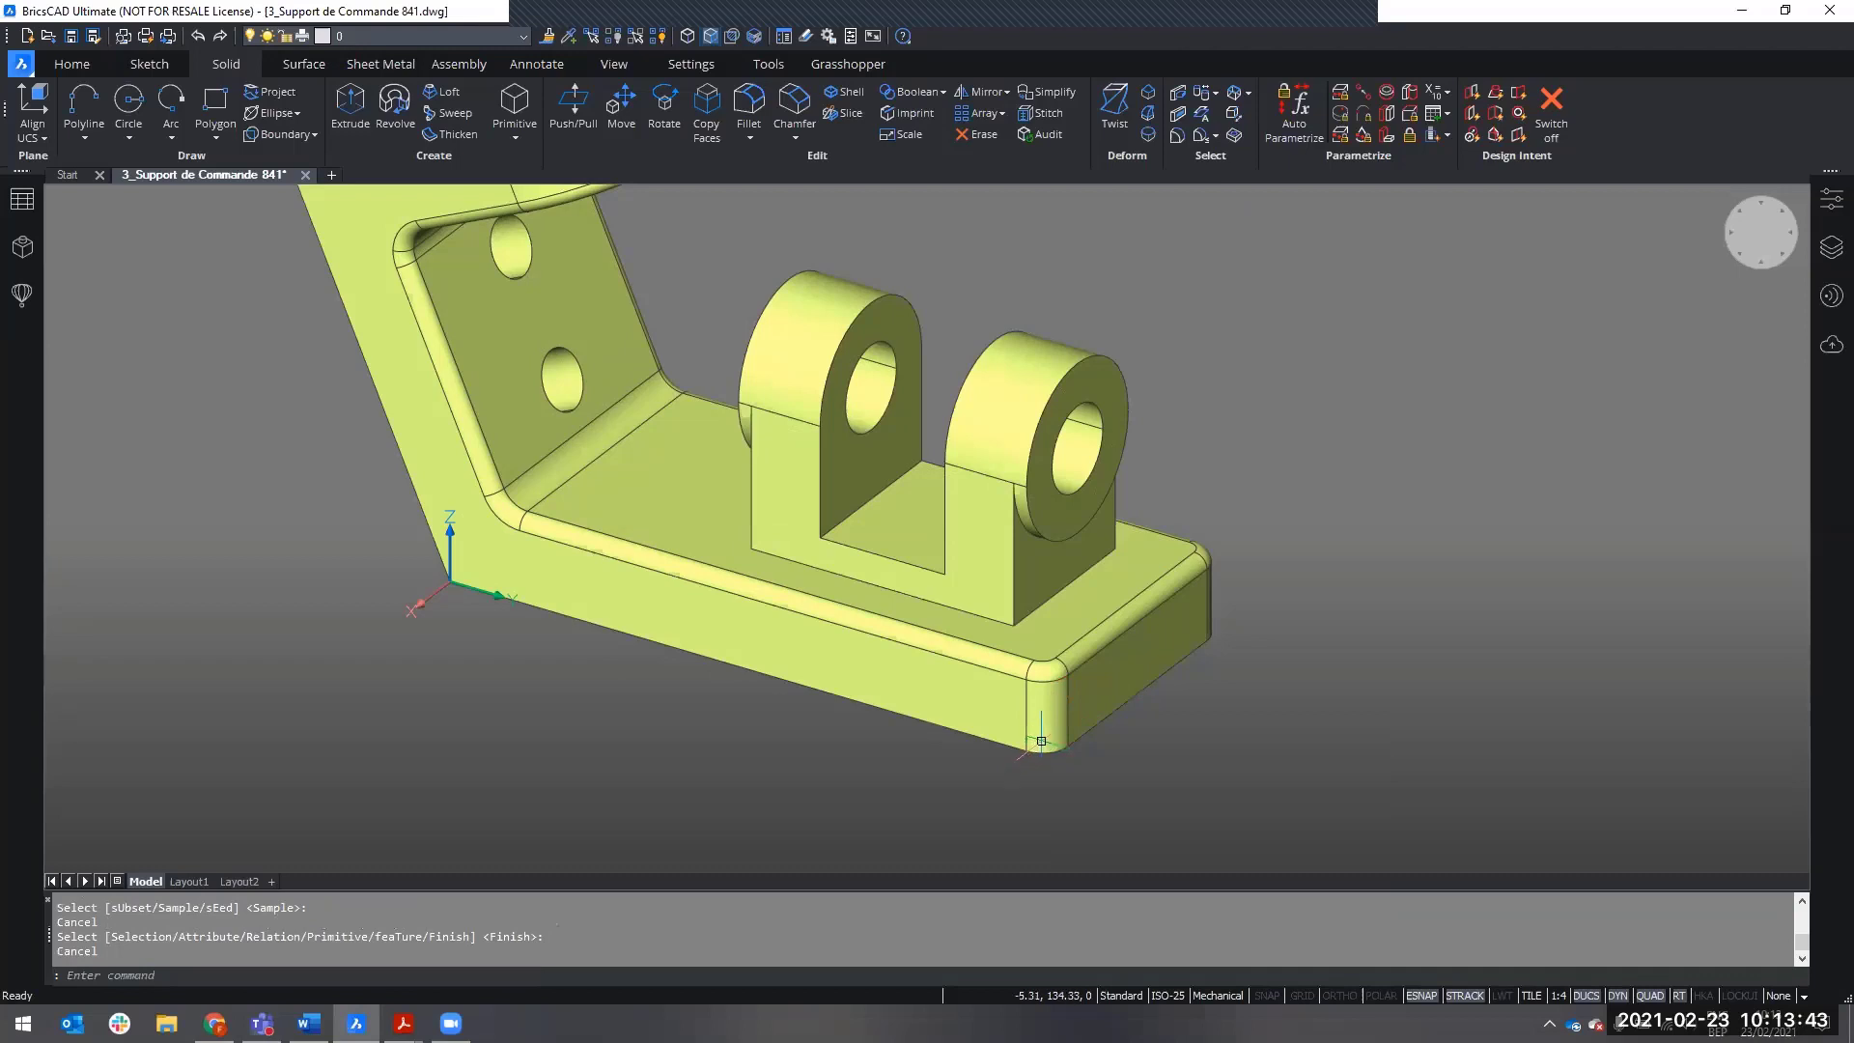
key(Escape)
key(Escape)
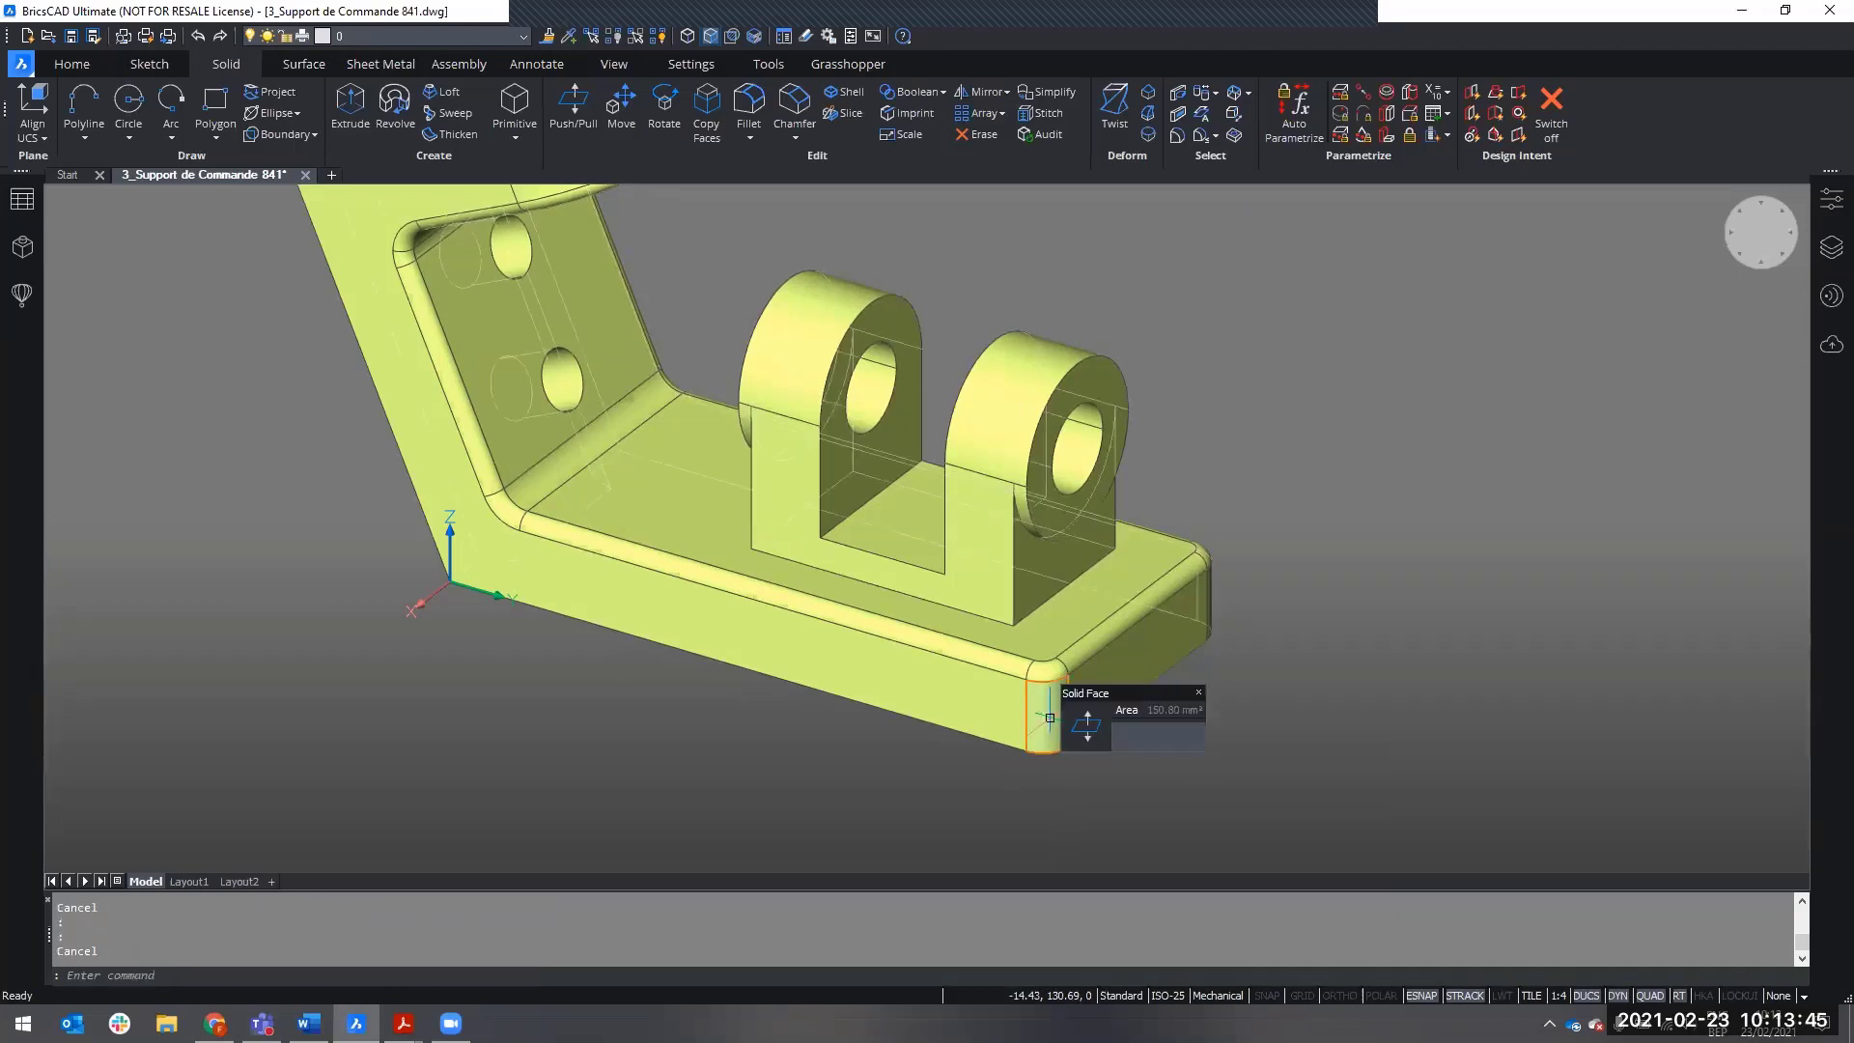
- Select the blends of equal or smaller radius from the base's vertical corner fillet face and delete them all
mouse_move(1221, 767)
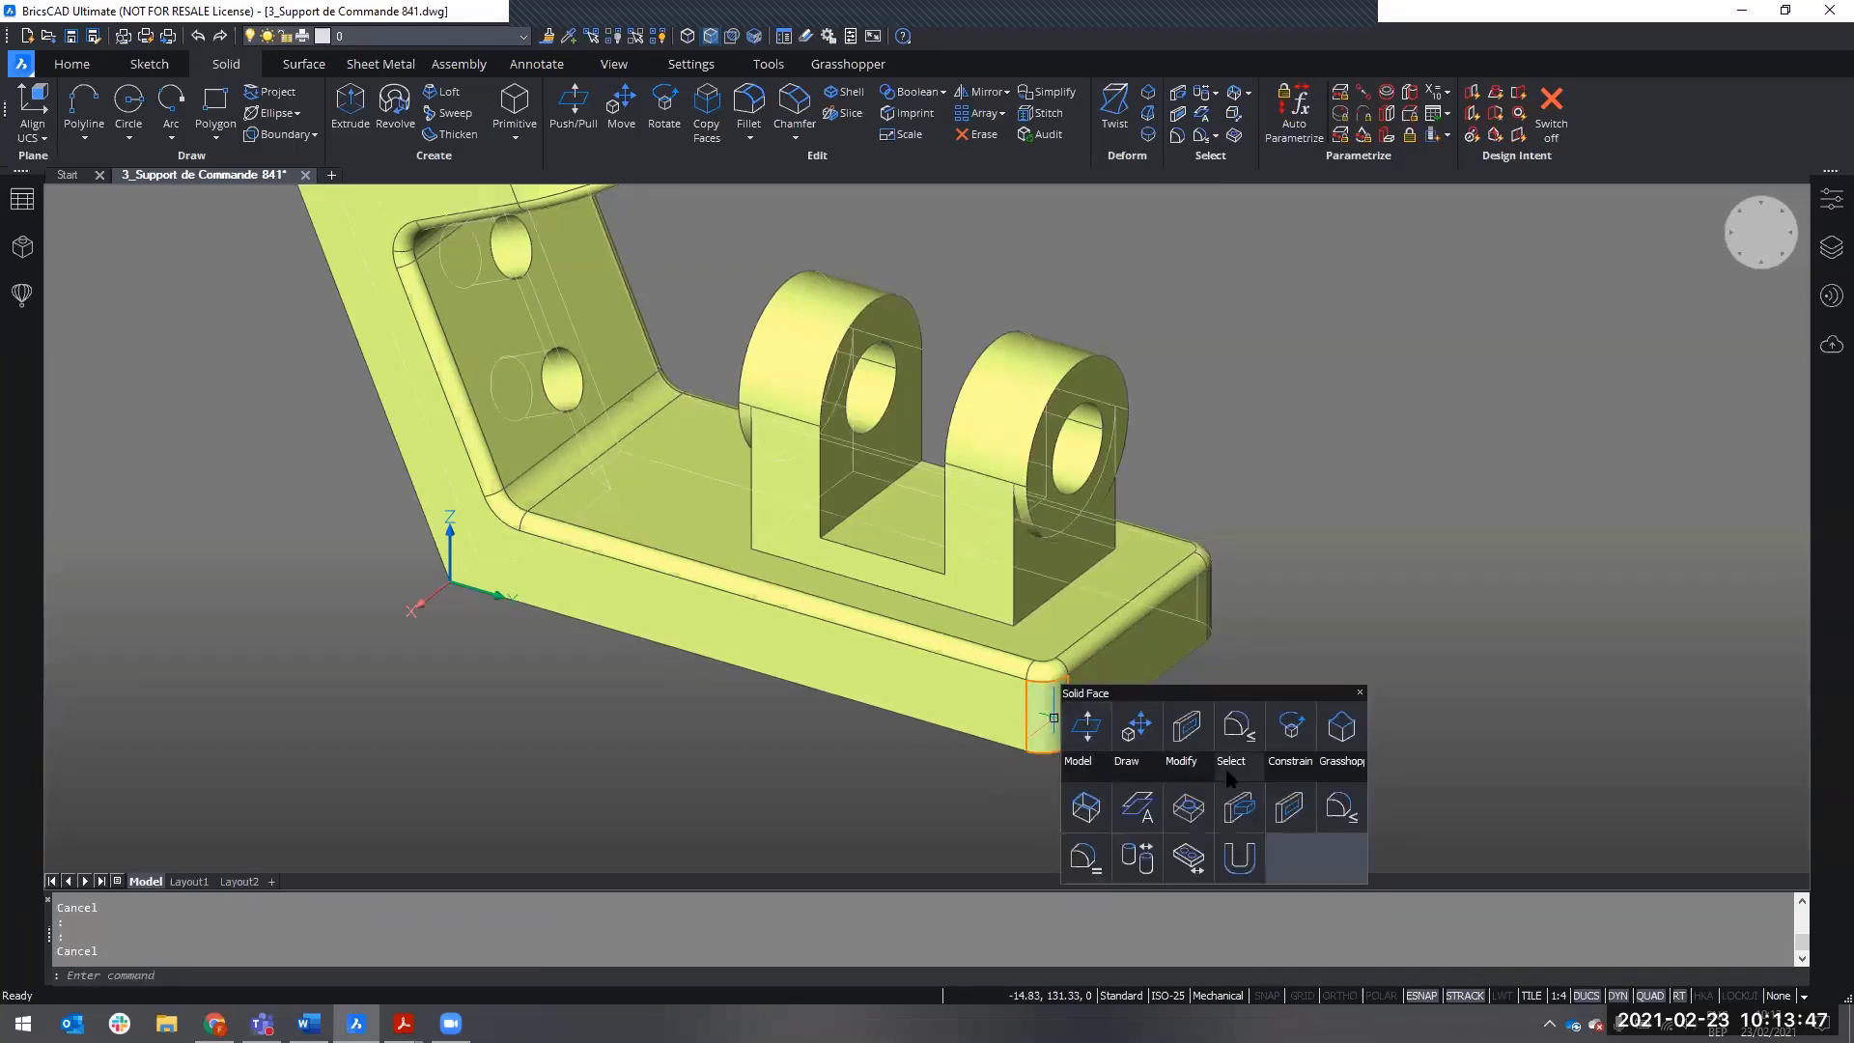
click(1340, 811)
shift+middle_drag(1062, 579, 864, 694)
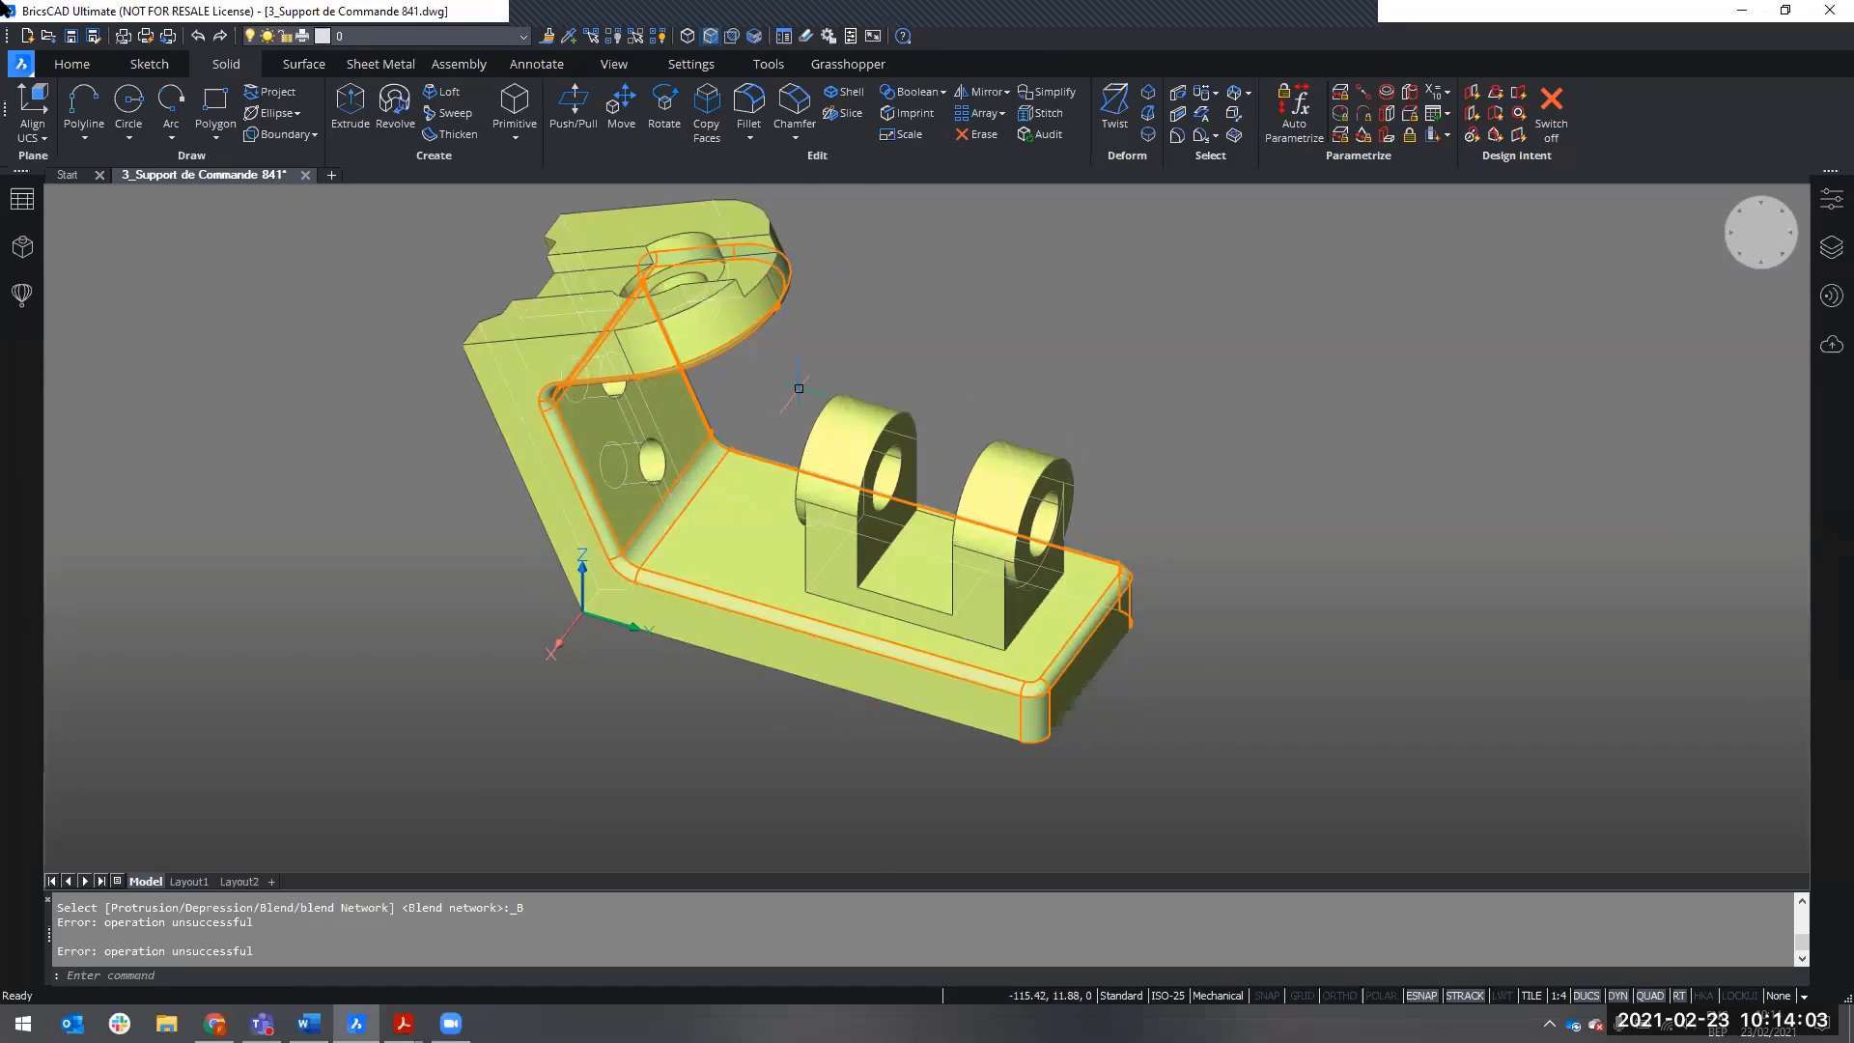
key(Delete)
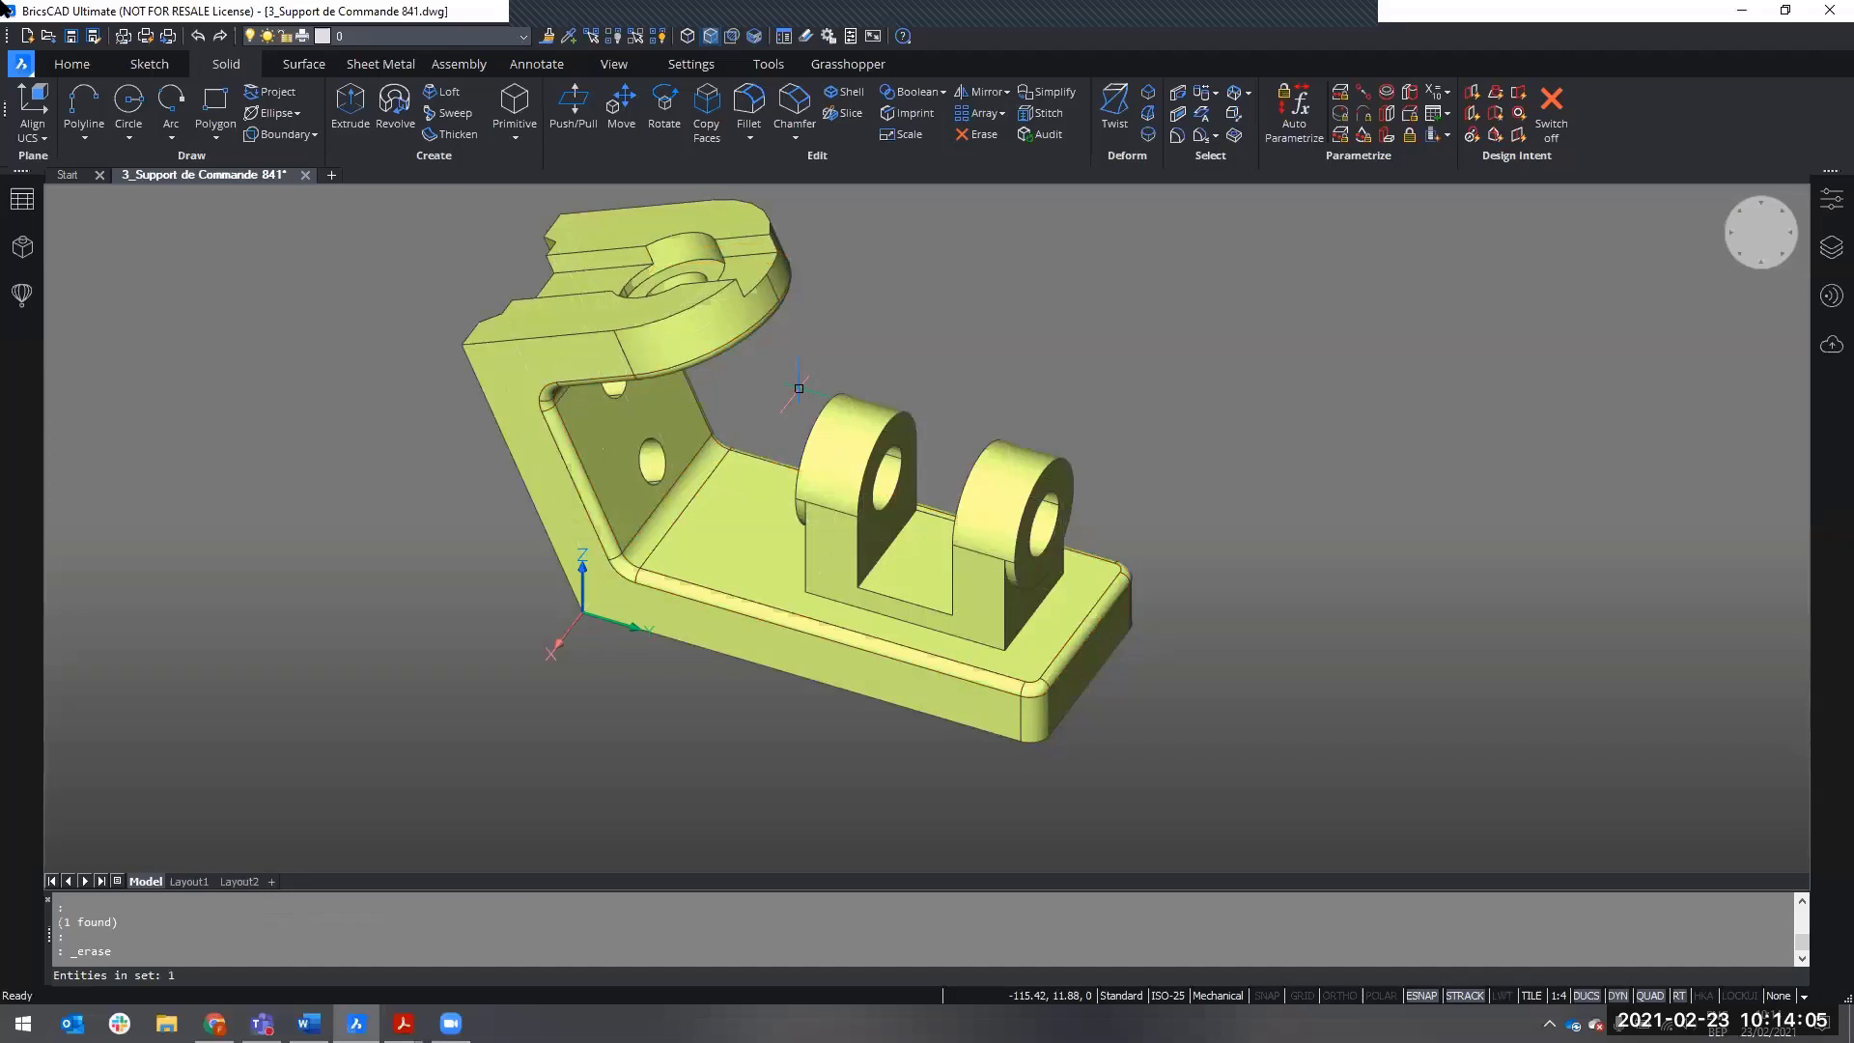
- Select the groove faces on the slanted arm's upper and rear sides, using Depression selection for the upper groove, and delete them
shift+middle_drag(749, 550, 766, 753)
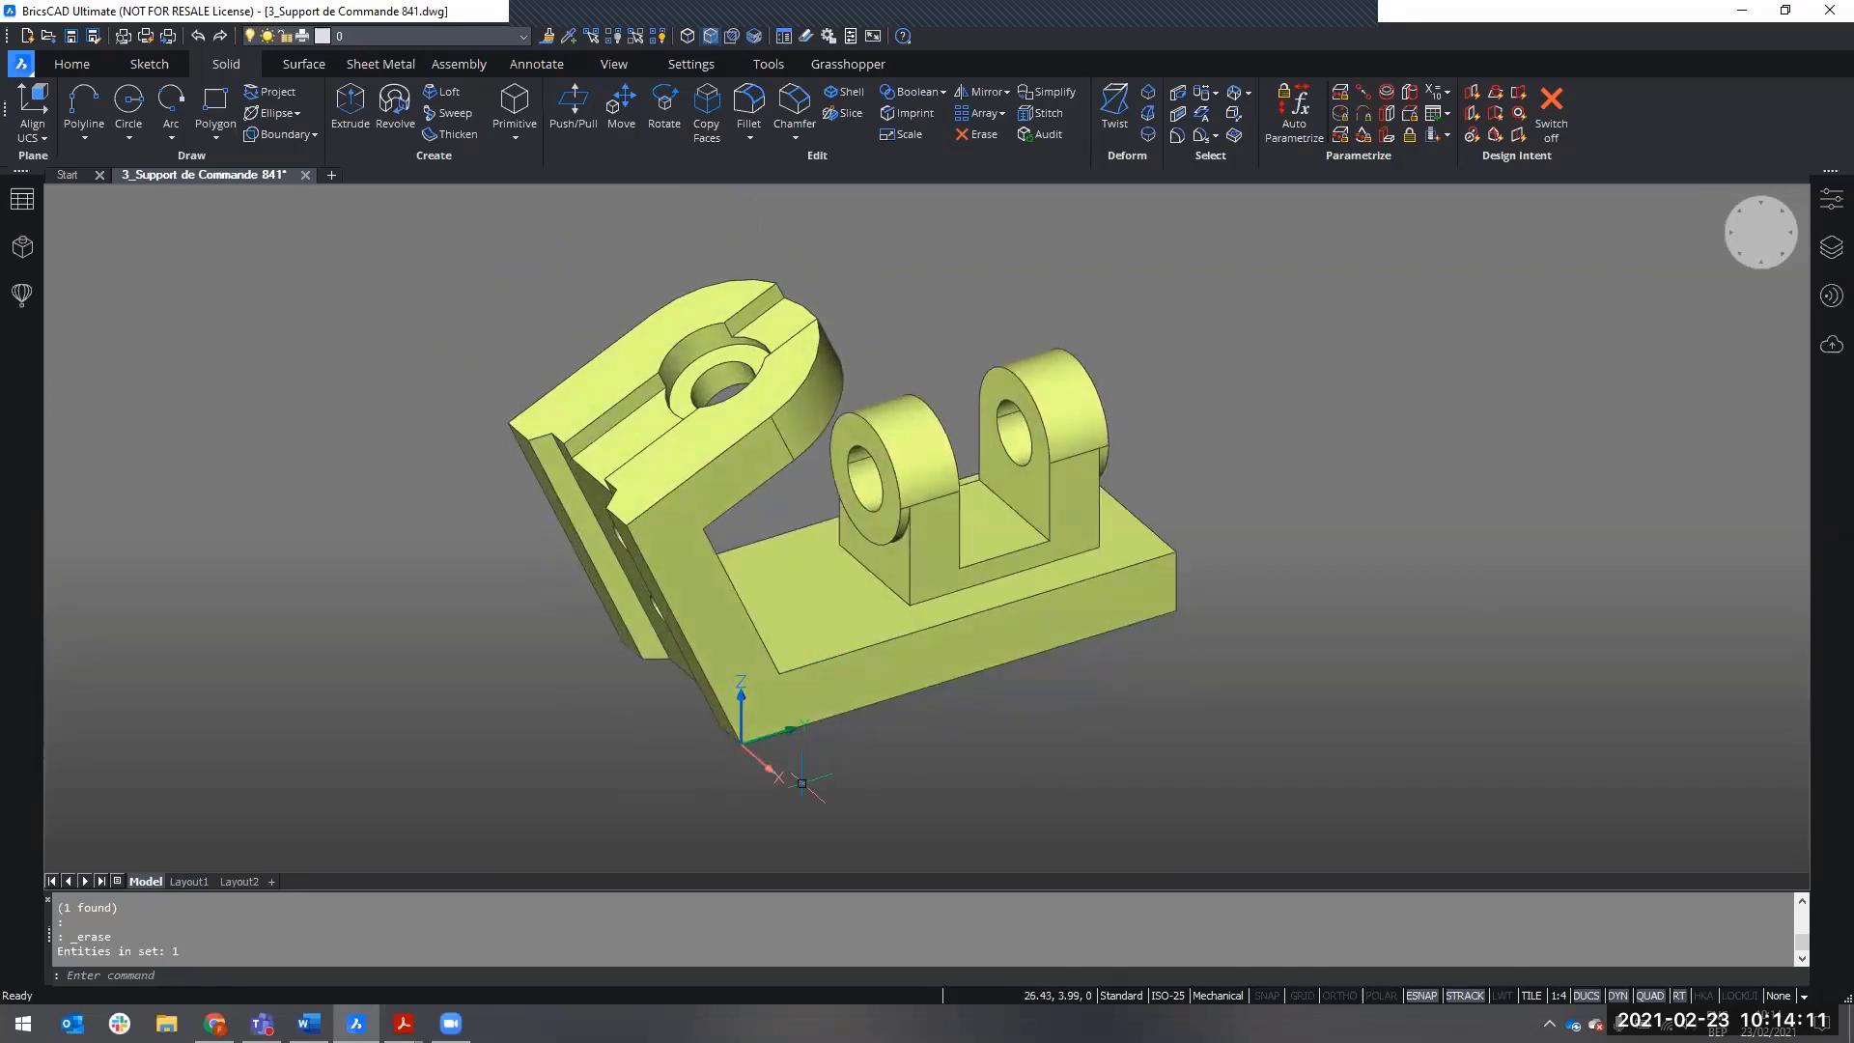
shift+middle_drag(782, 675, 854, 649)
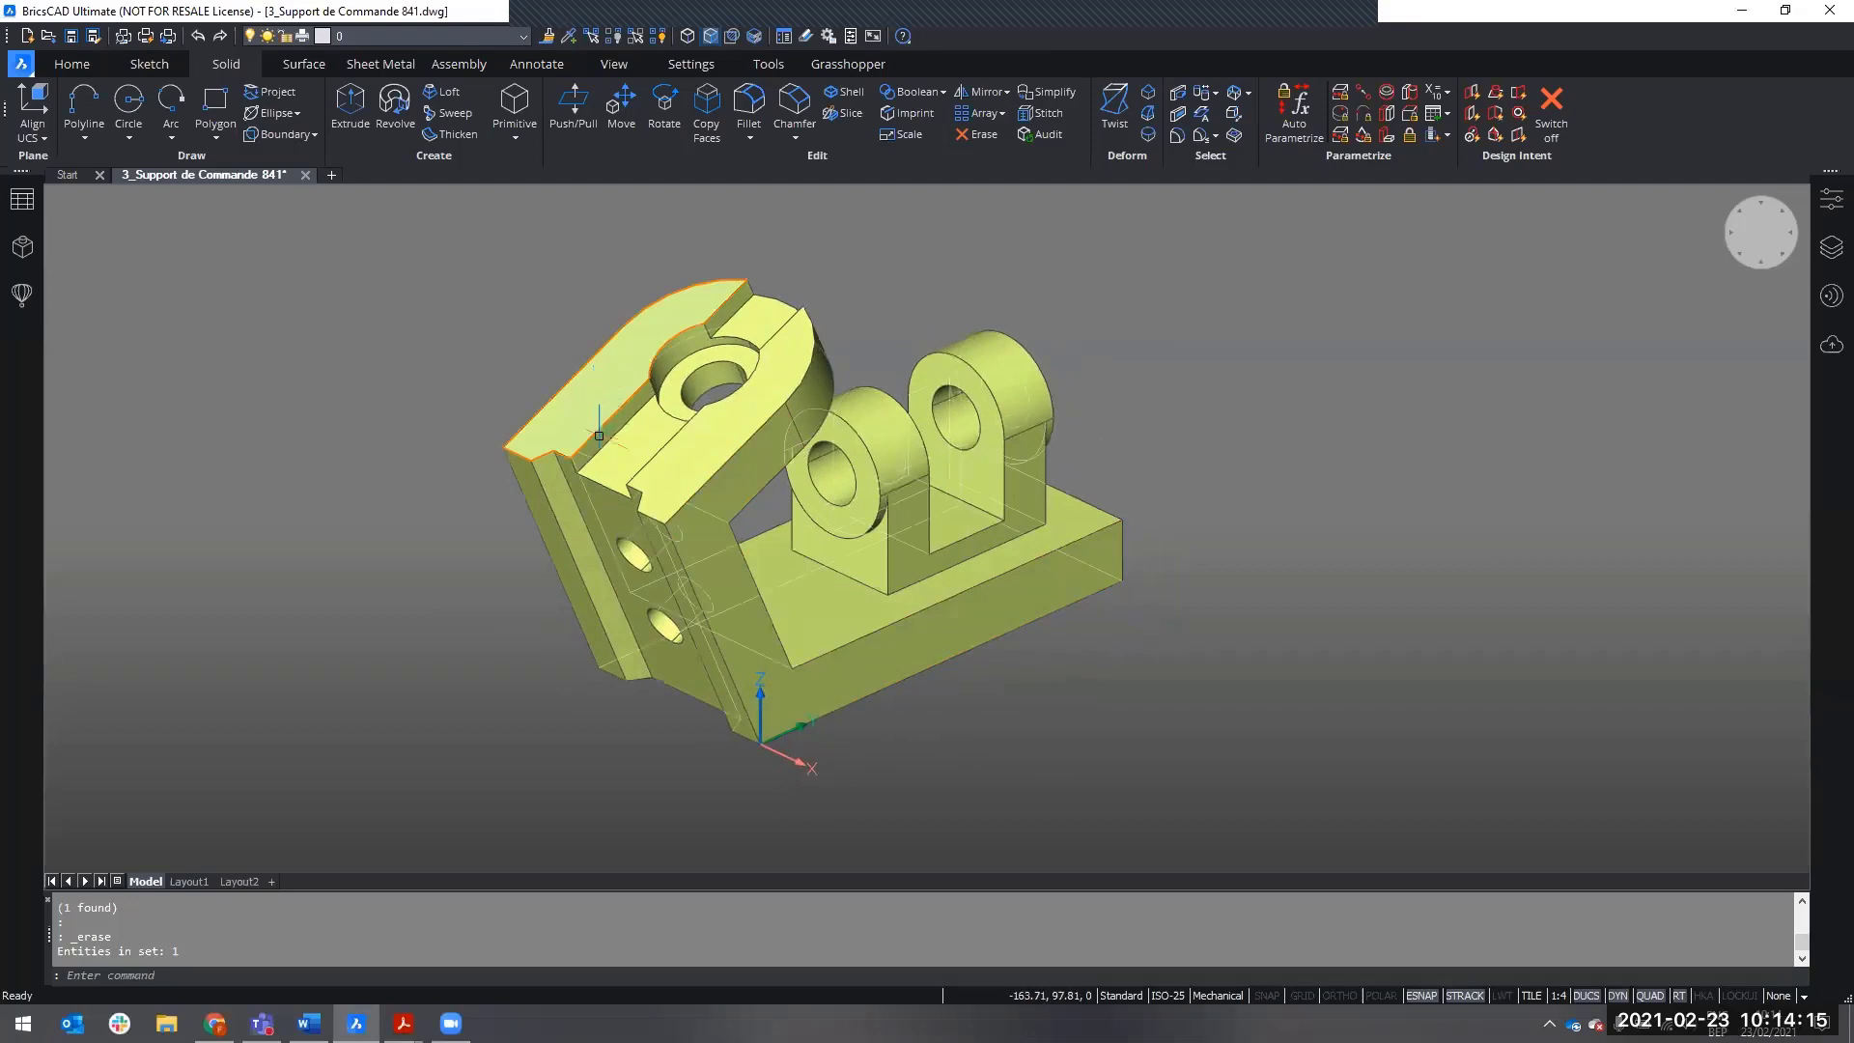
mouse_move(595, 447)
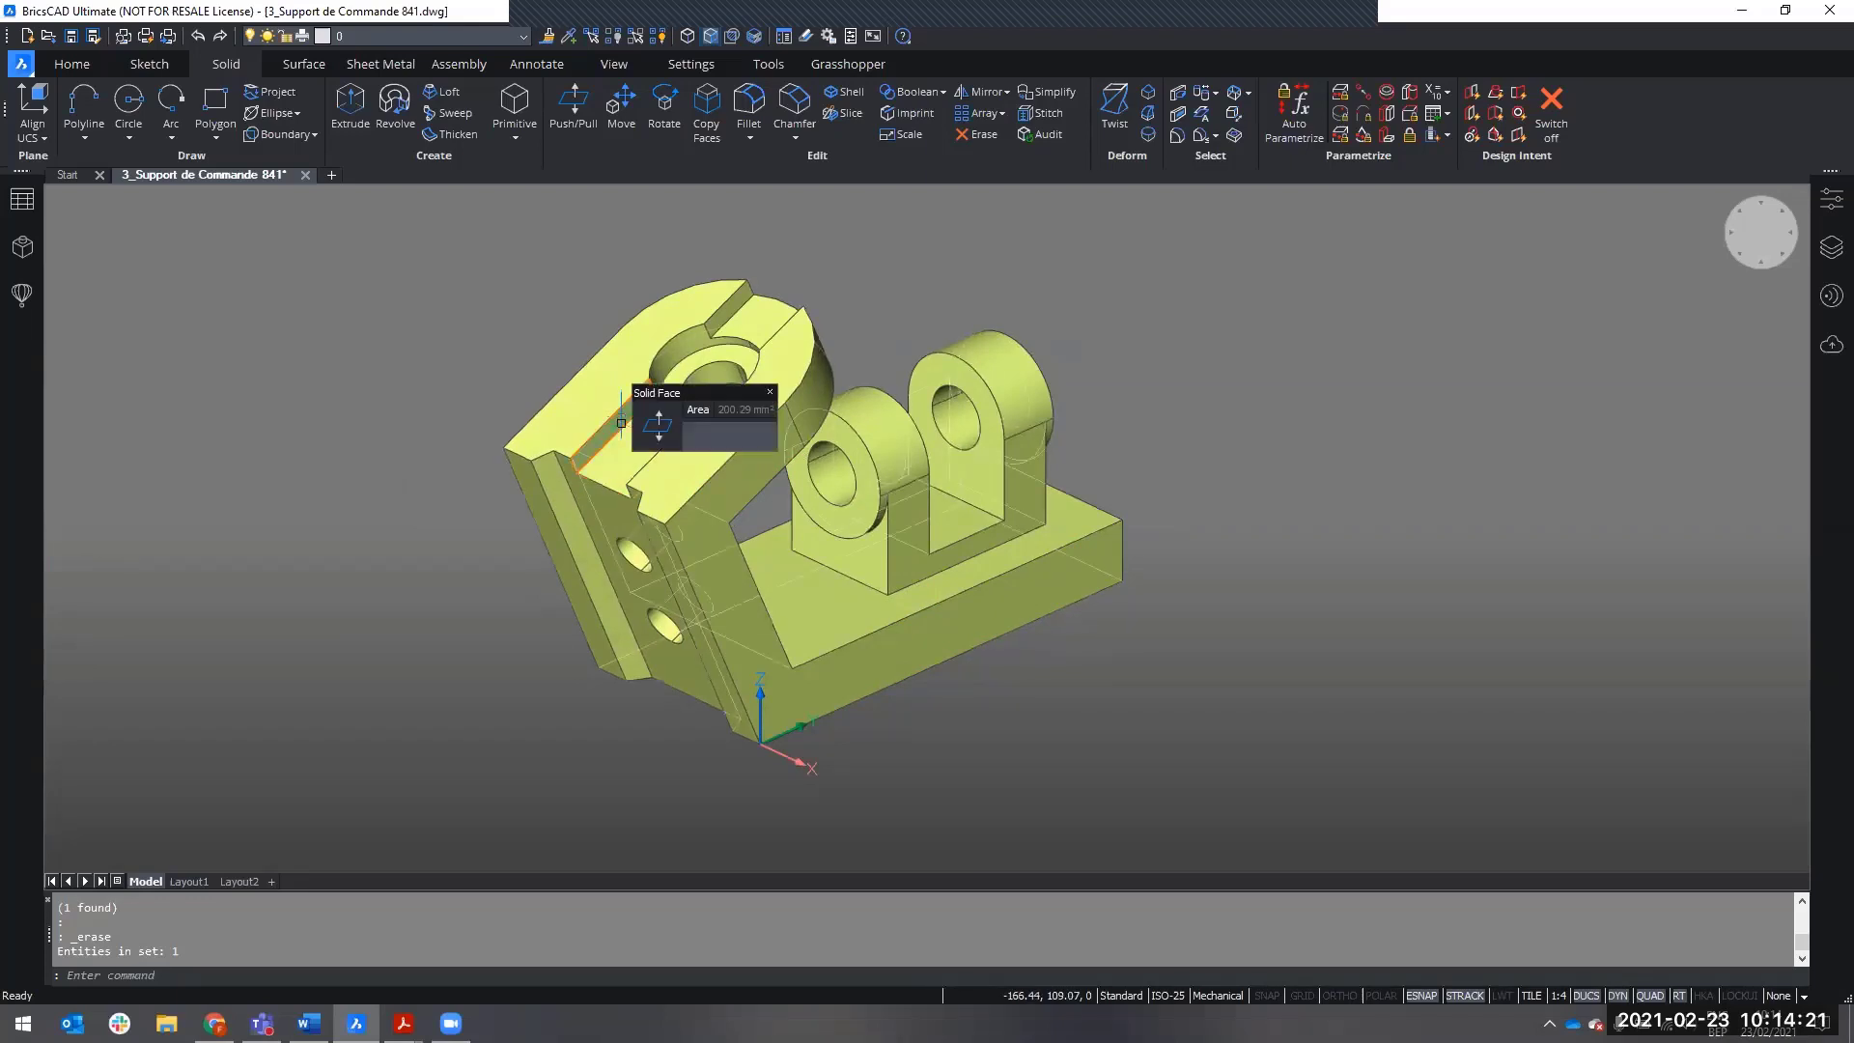
mouse_move(589, 531)
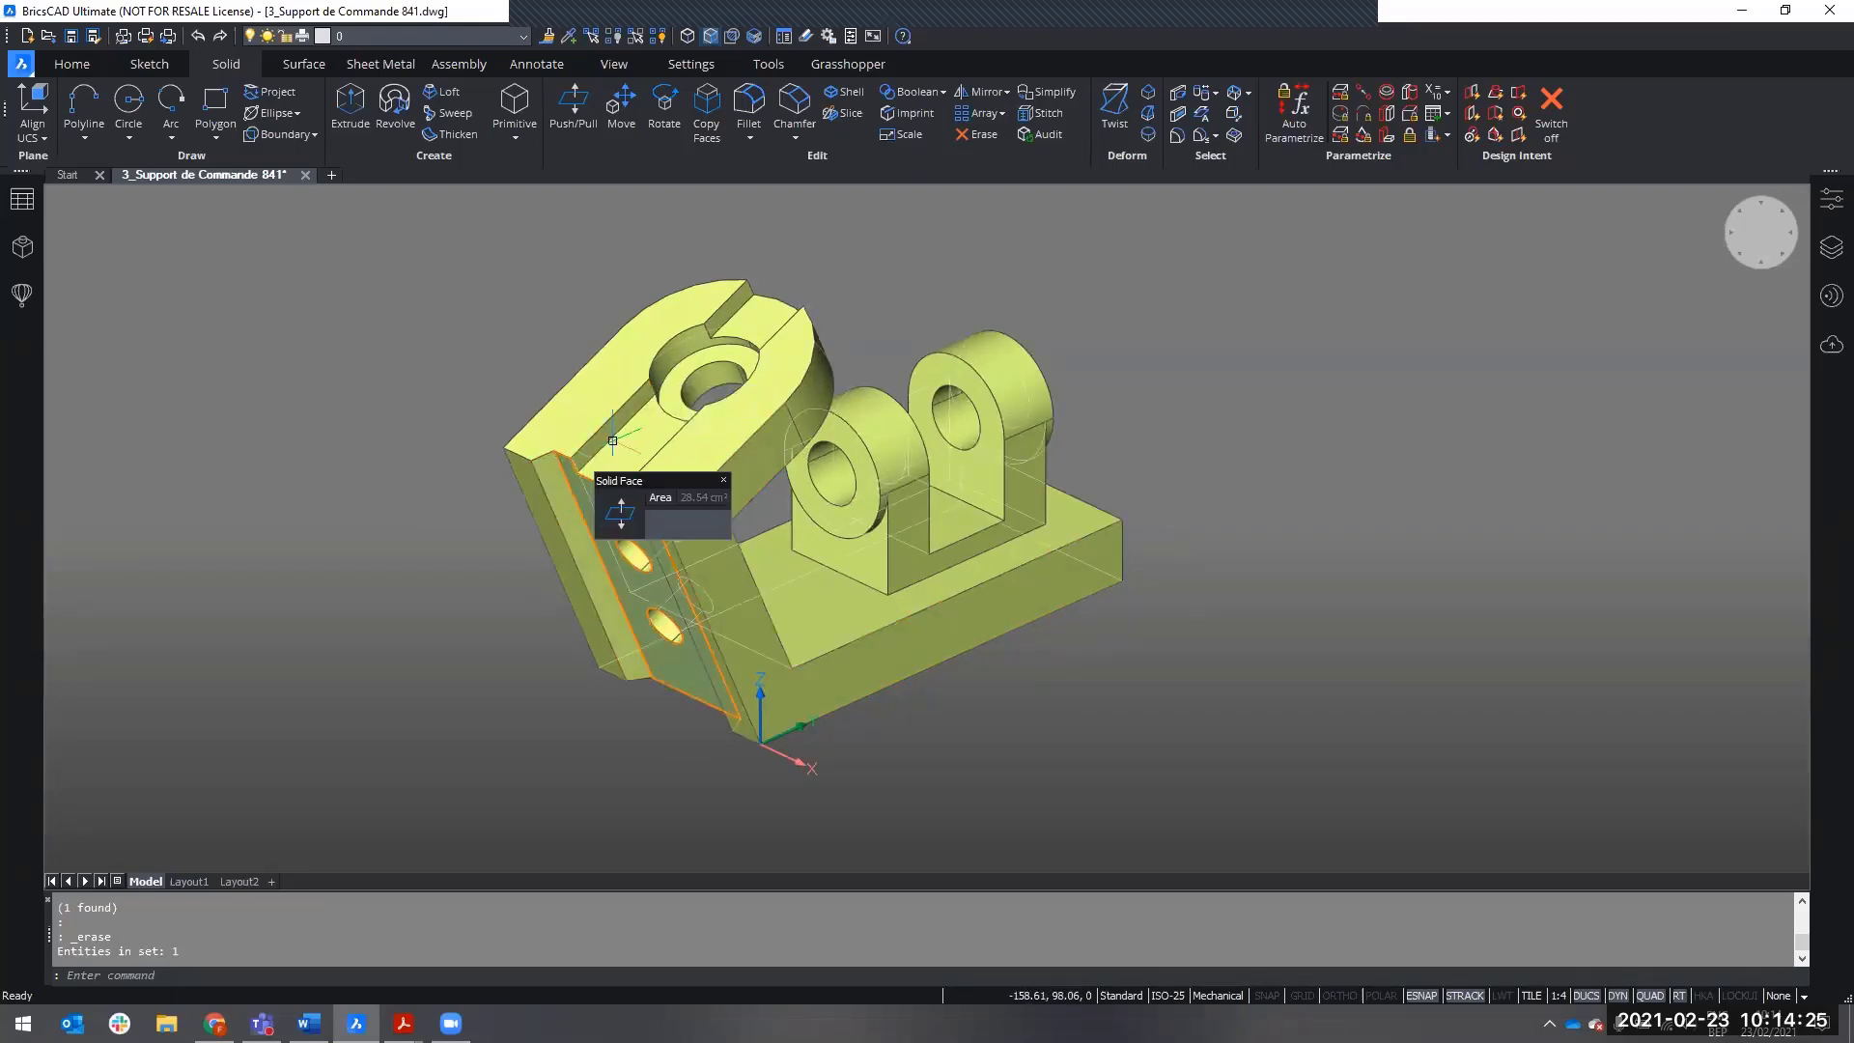
mouse_move(668, 446)
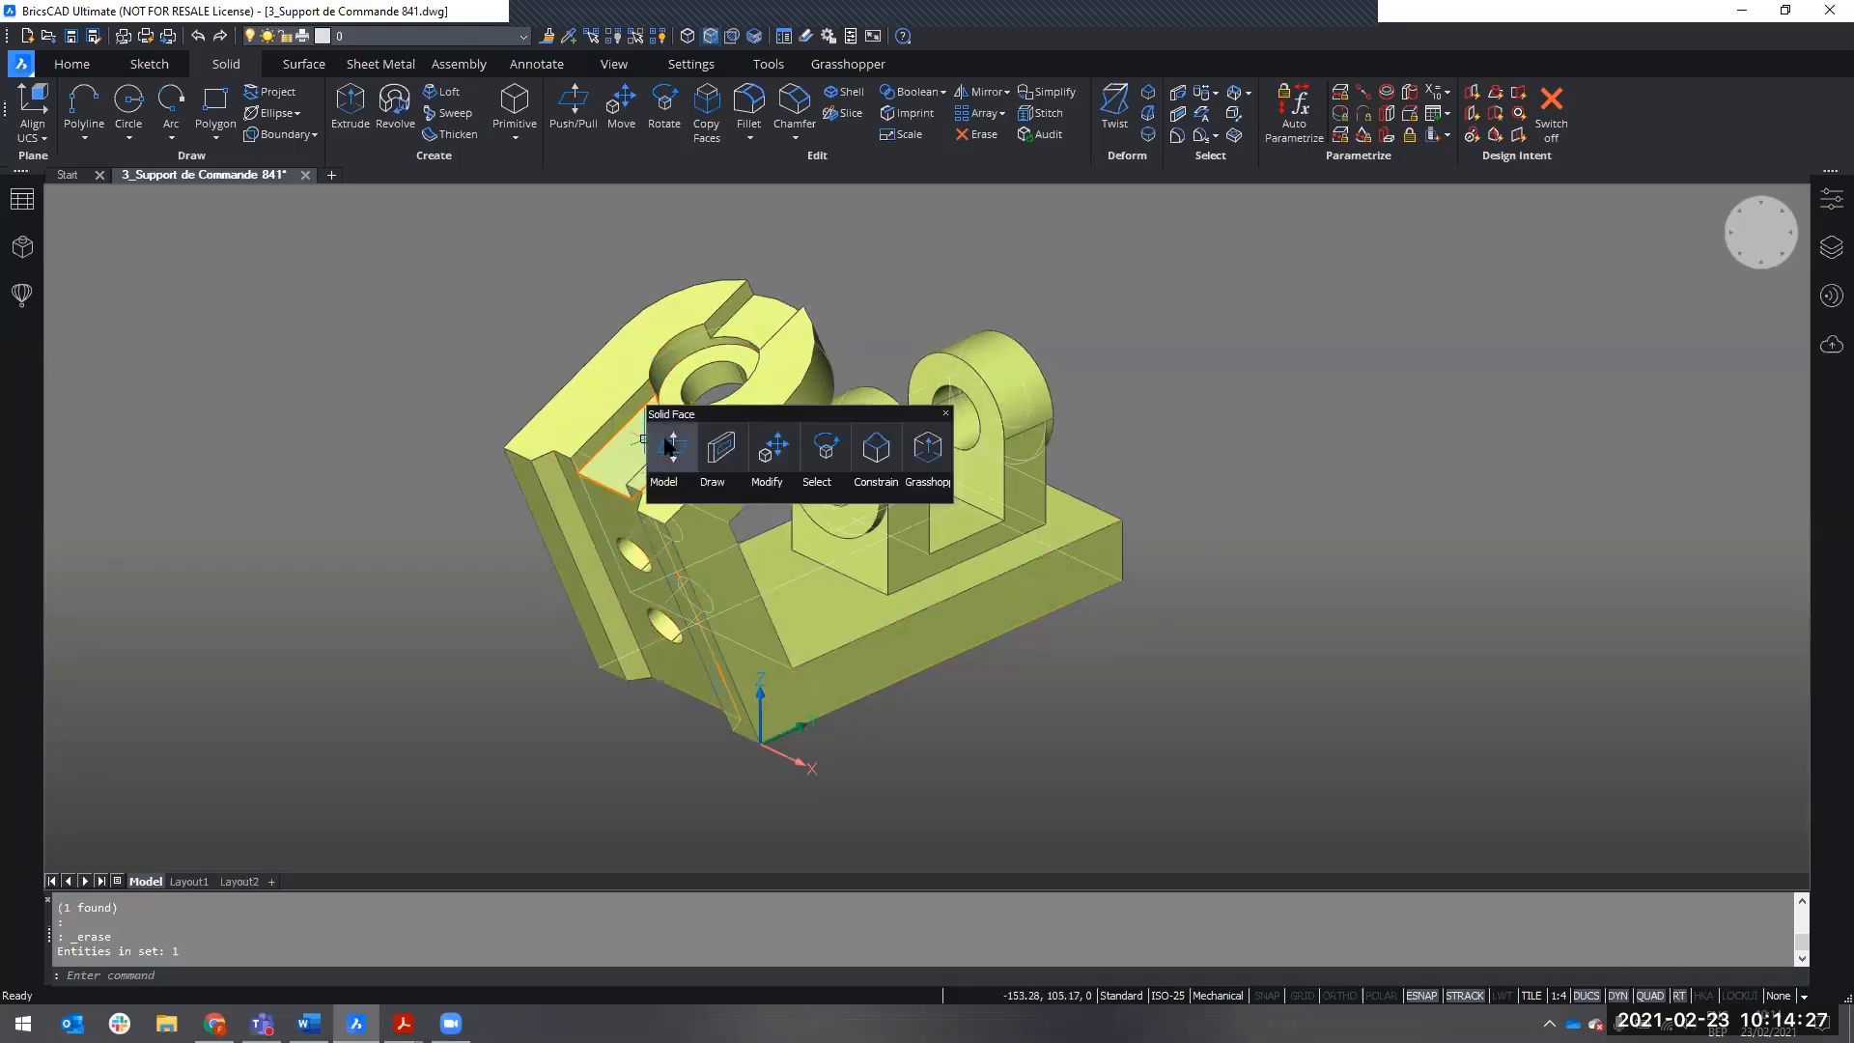
mouse_move(825, 492)
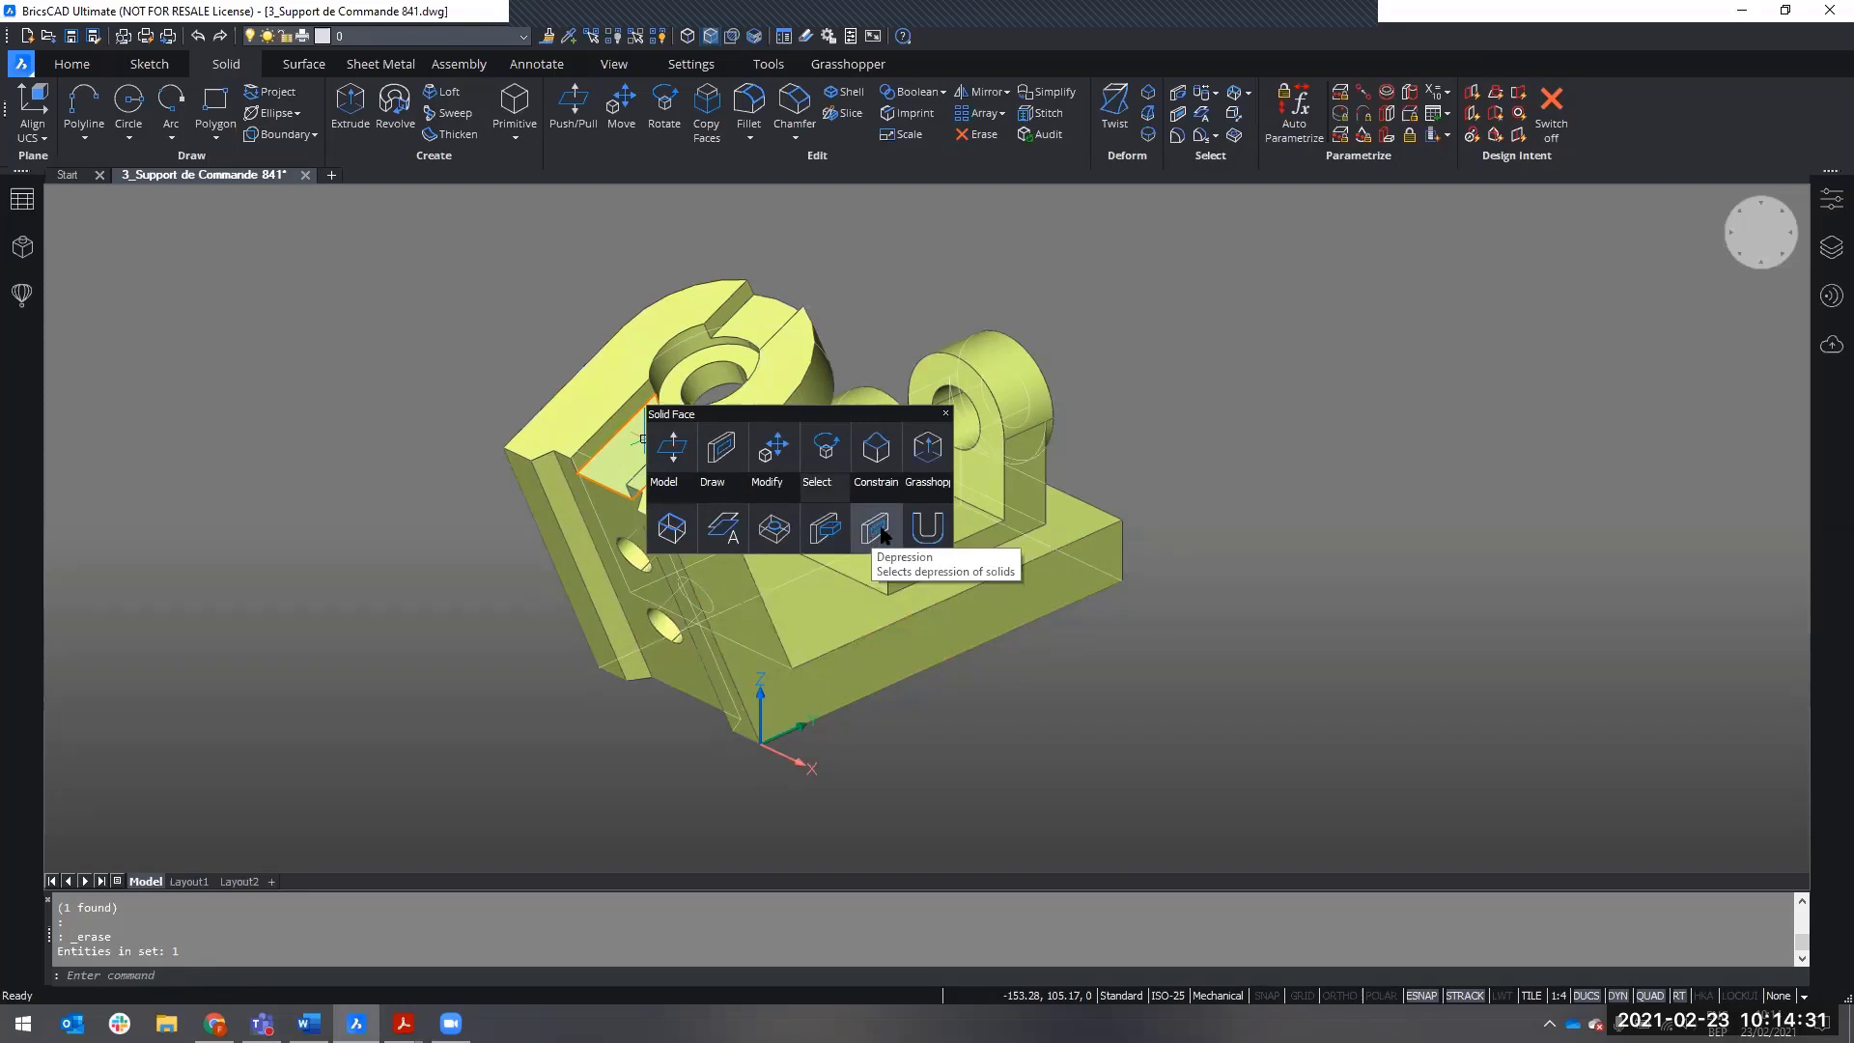
click(876, 546)
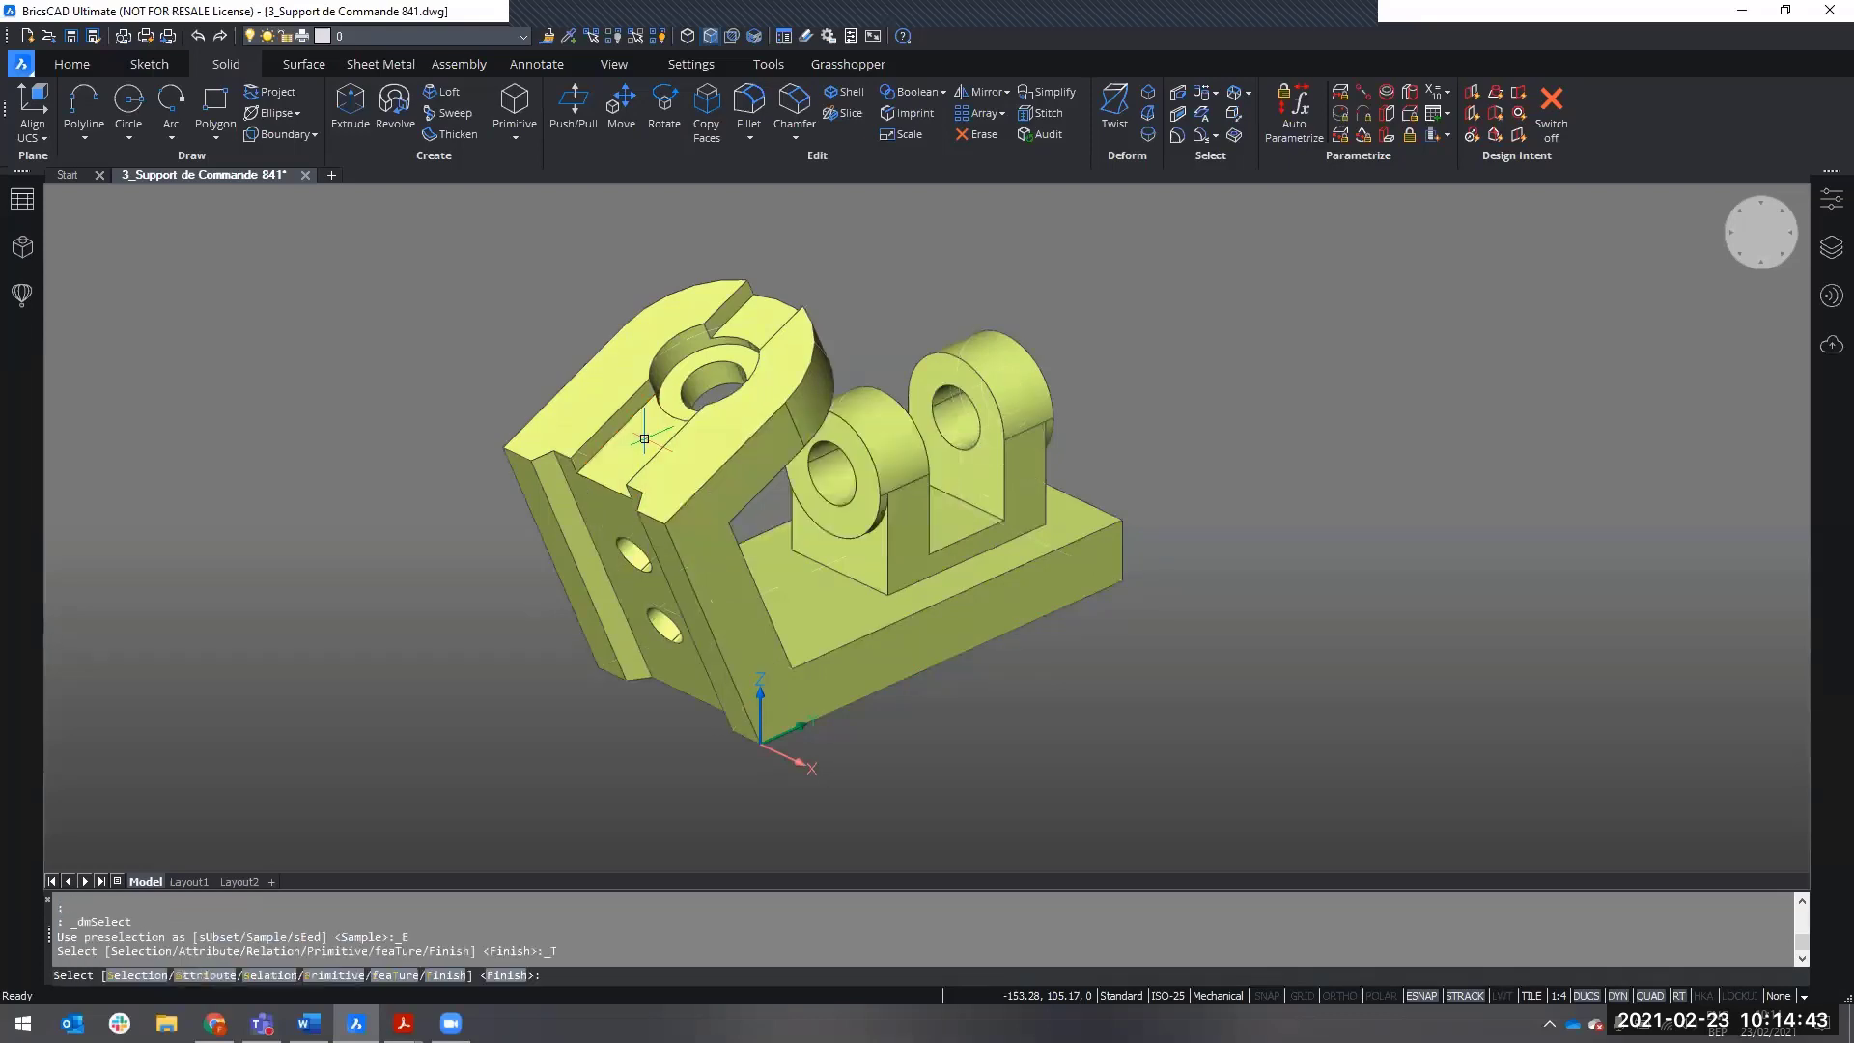
scroll(642, 480, up, 5)
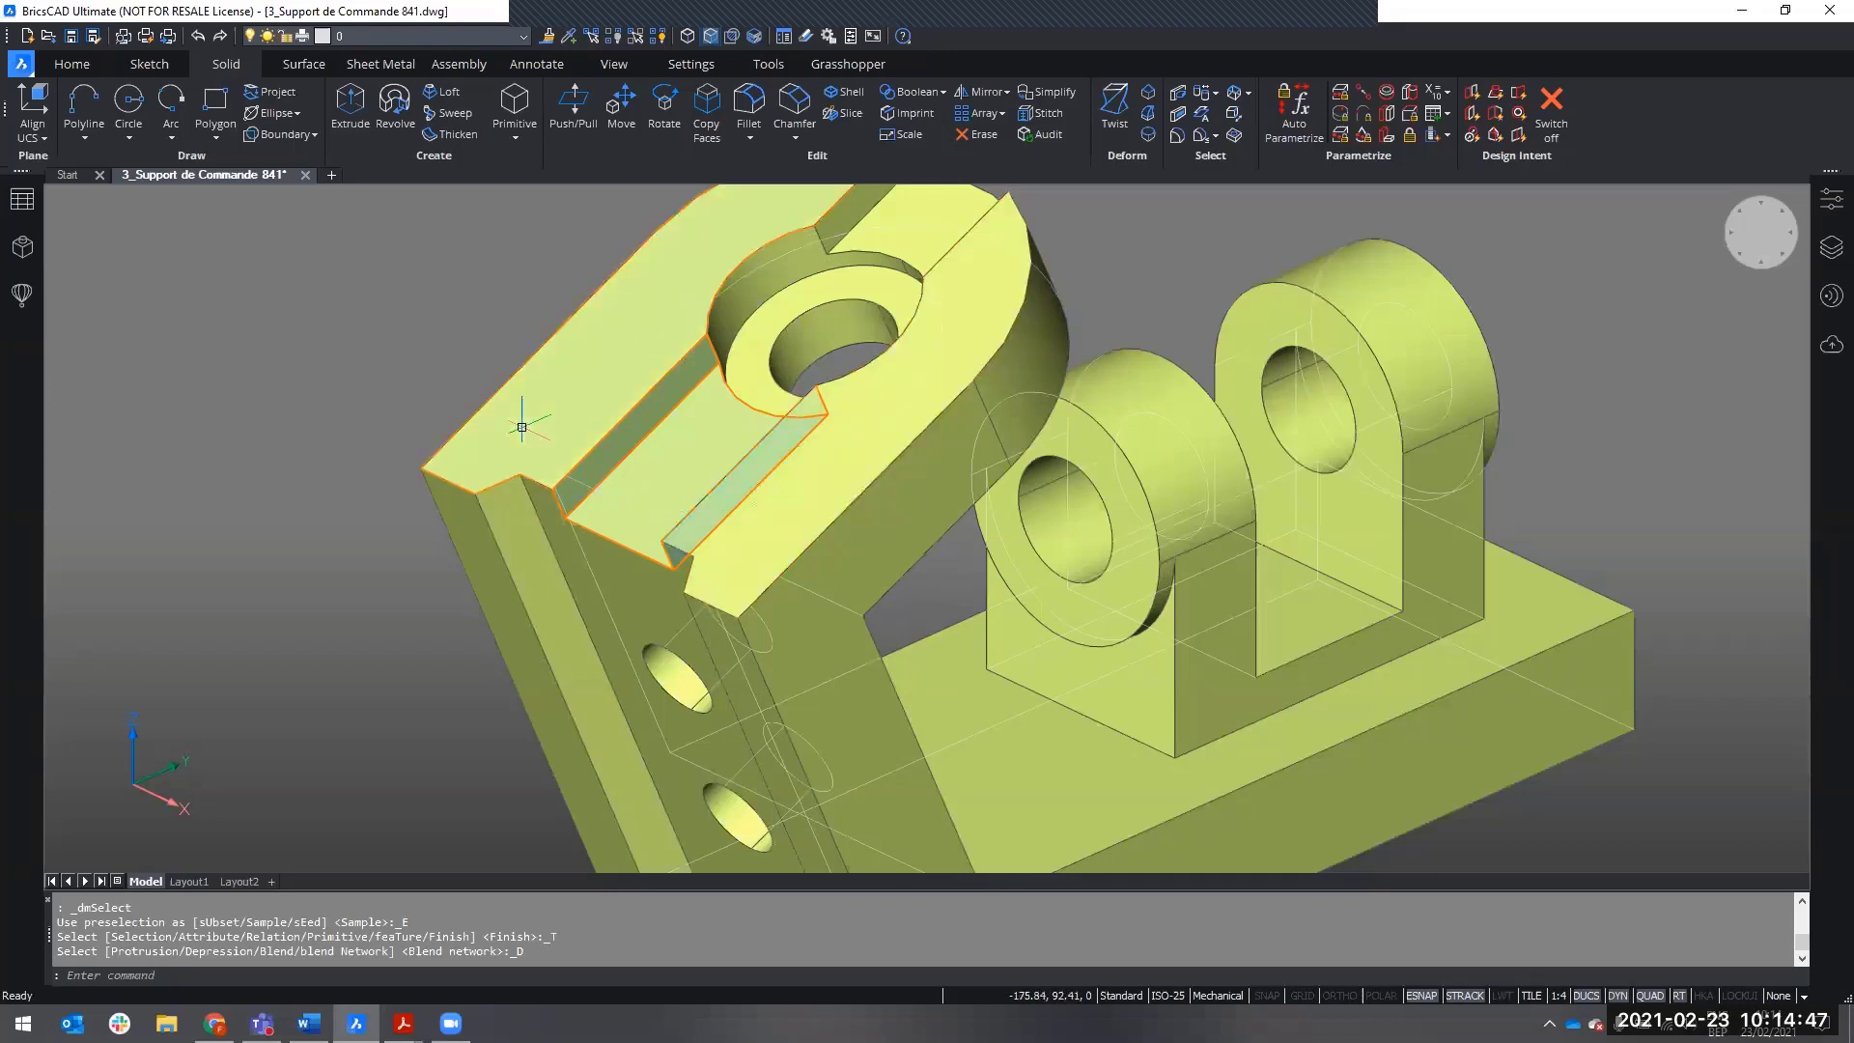
scroll(848, 476, down, 3)
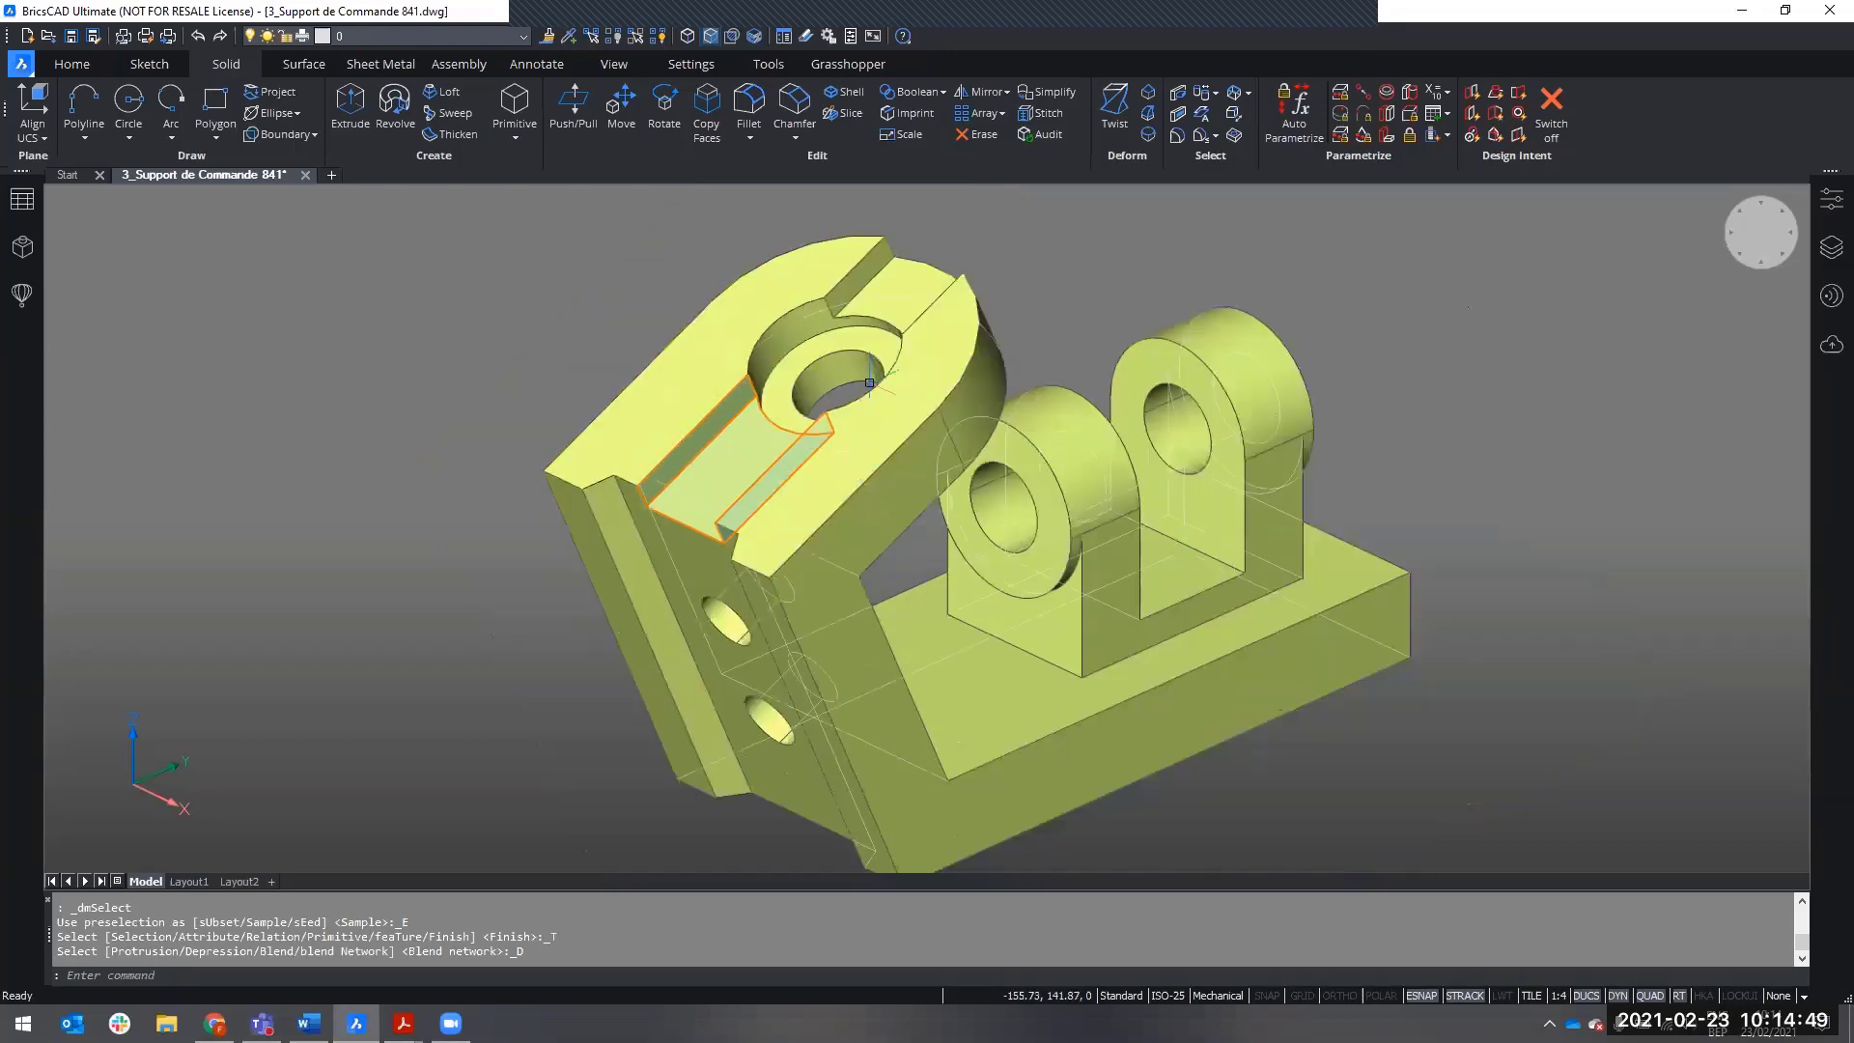
mouse_move(864, 271)
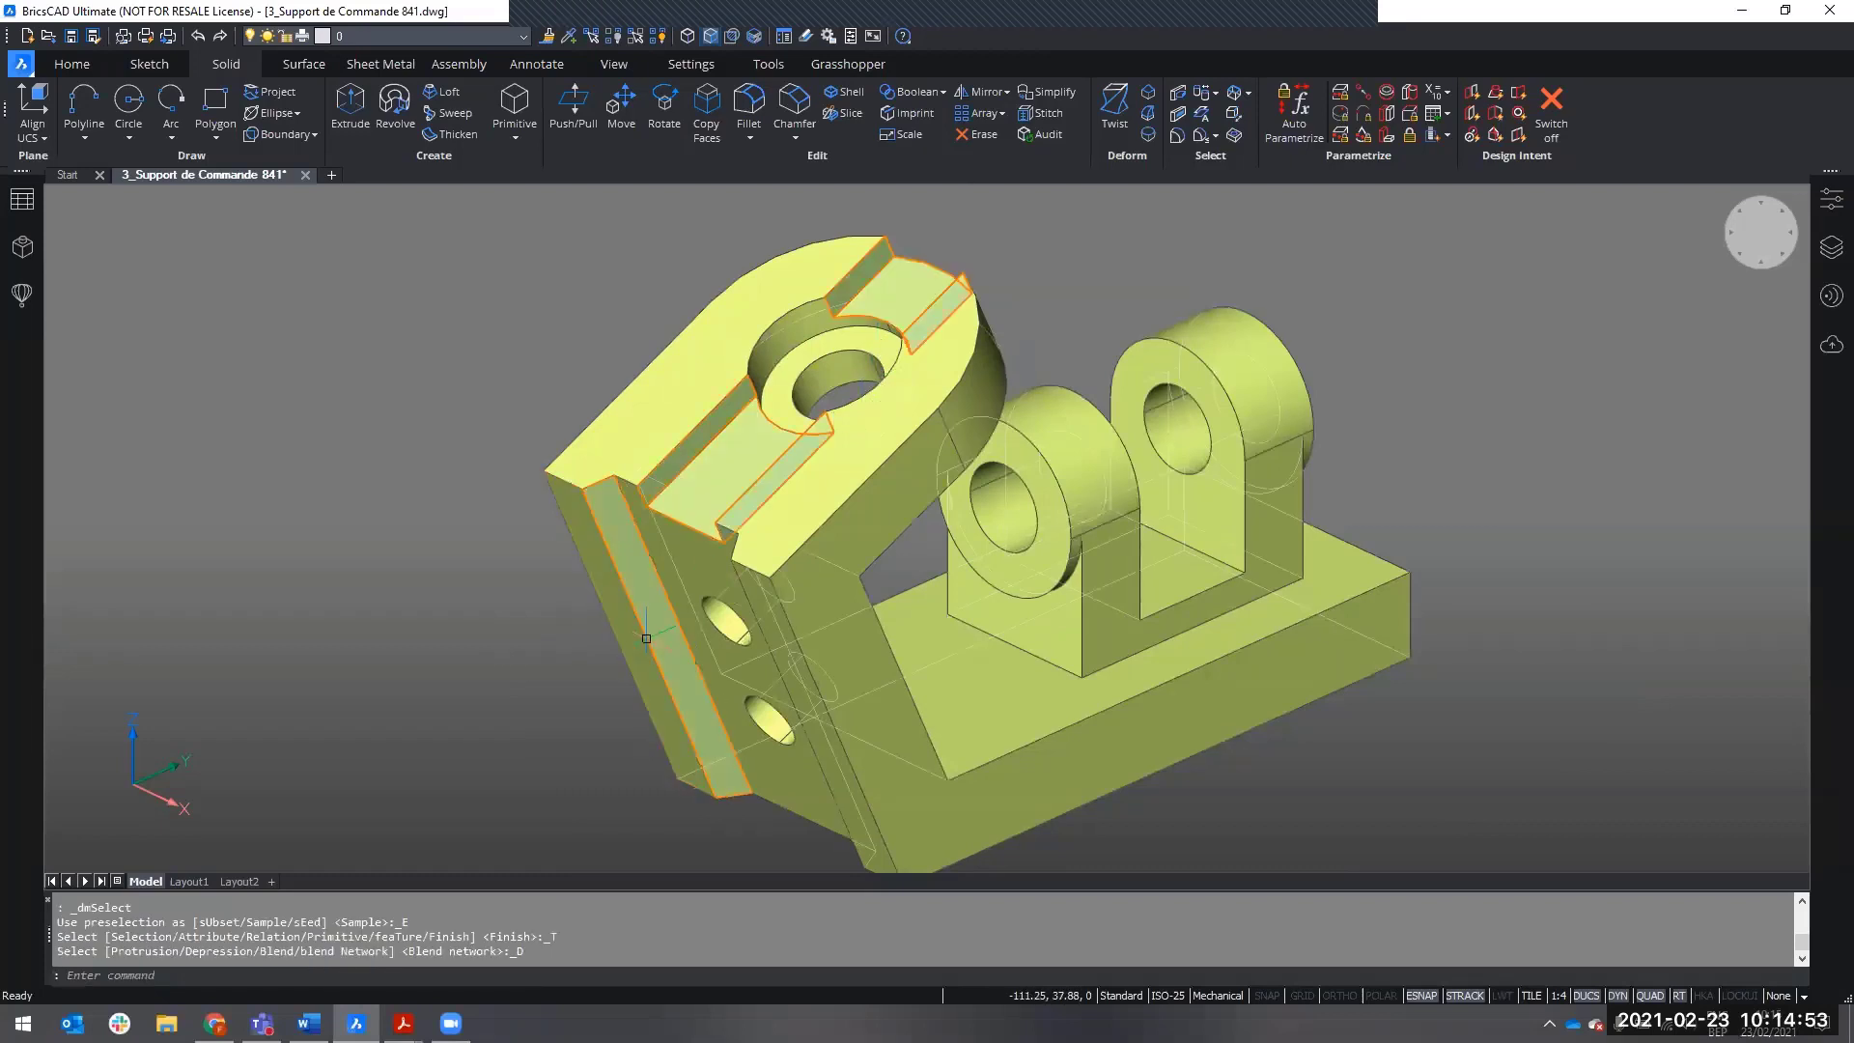
mouse_move(655, 637)
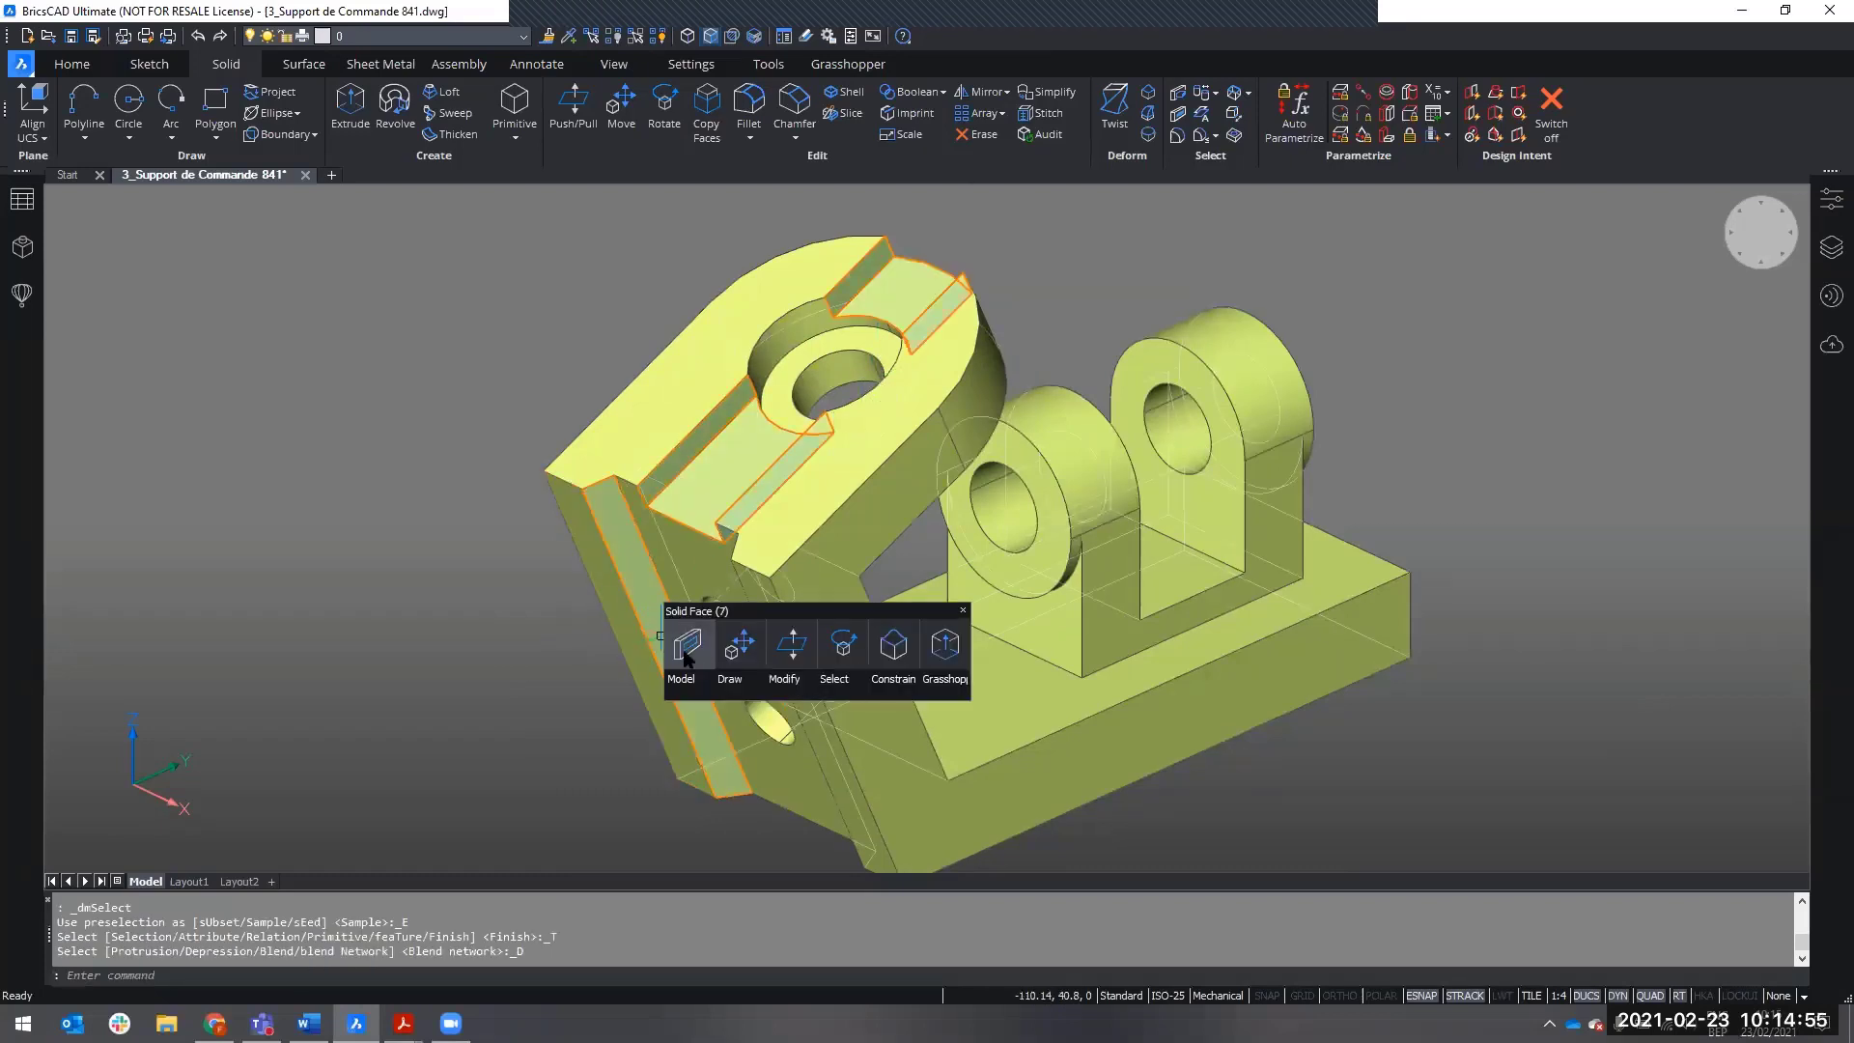
scroll(400, 588, down, 3)
scroll(443, 621, up, 3)
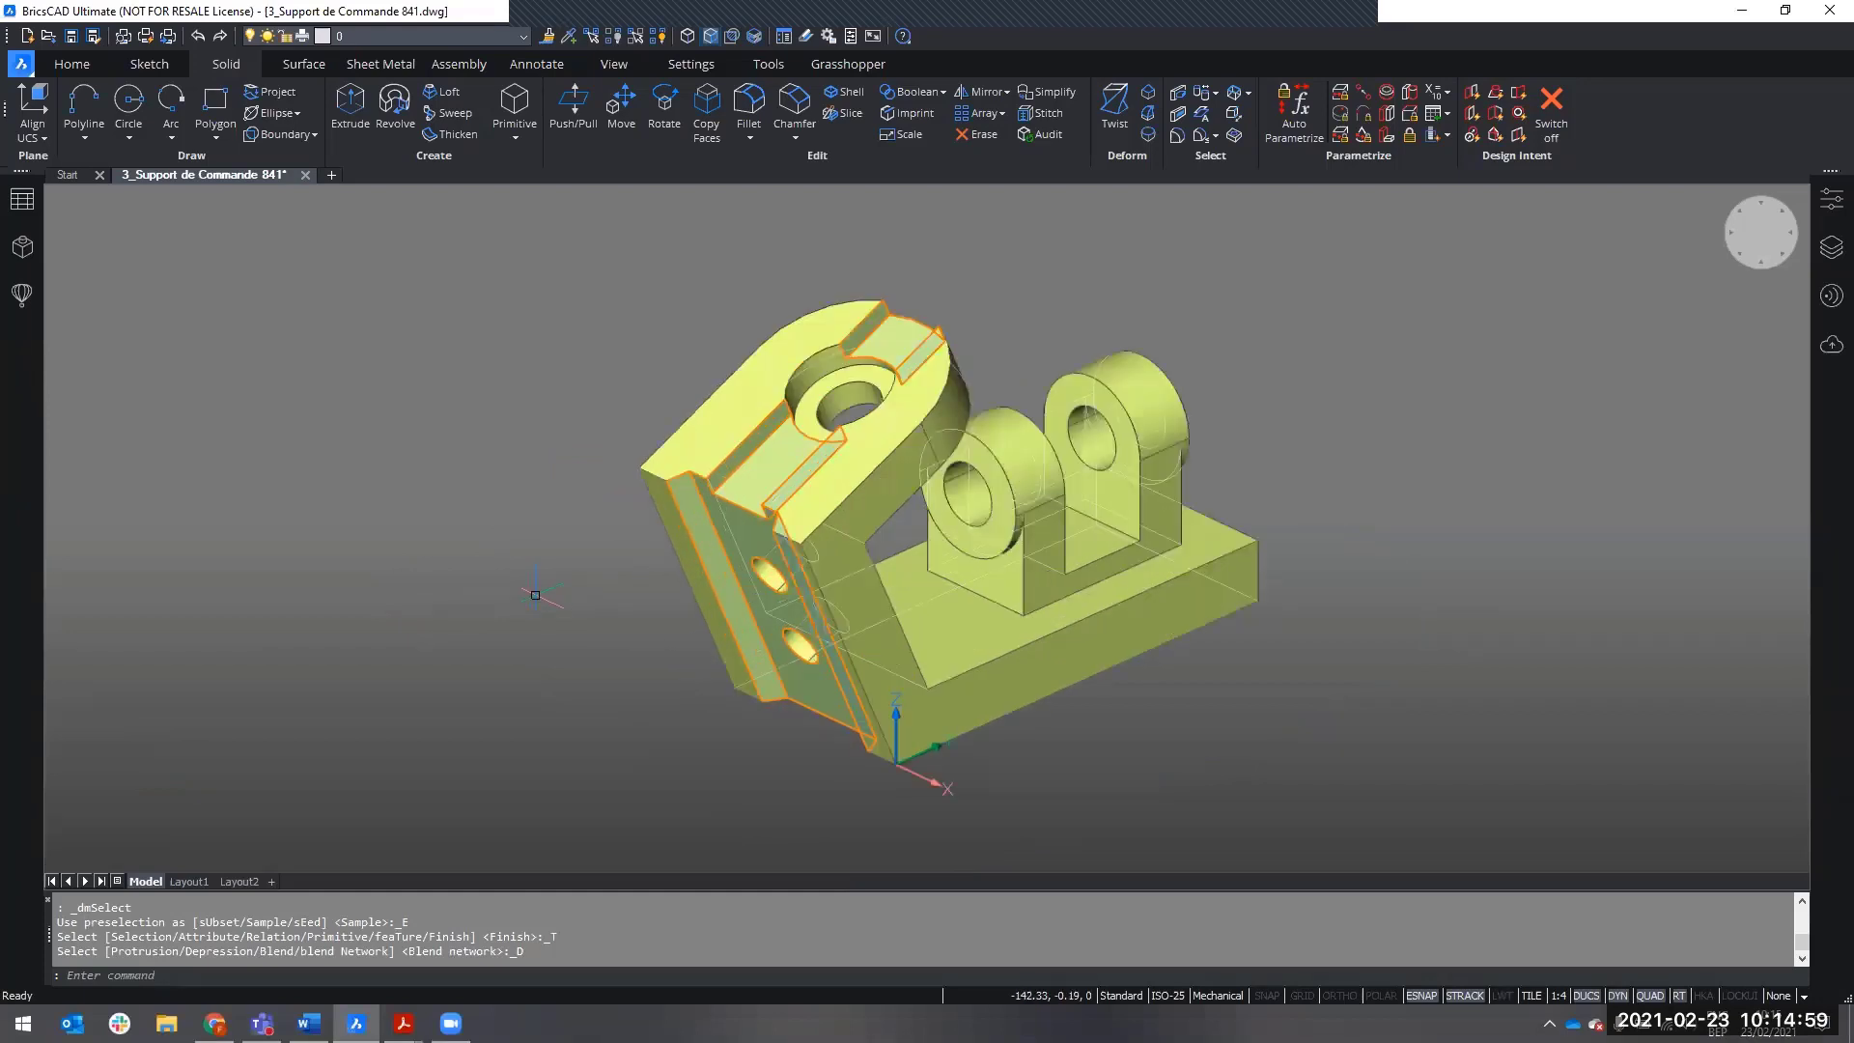
key(Delete)
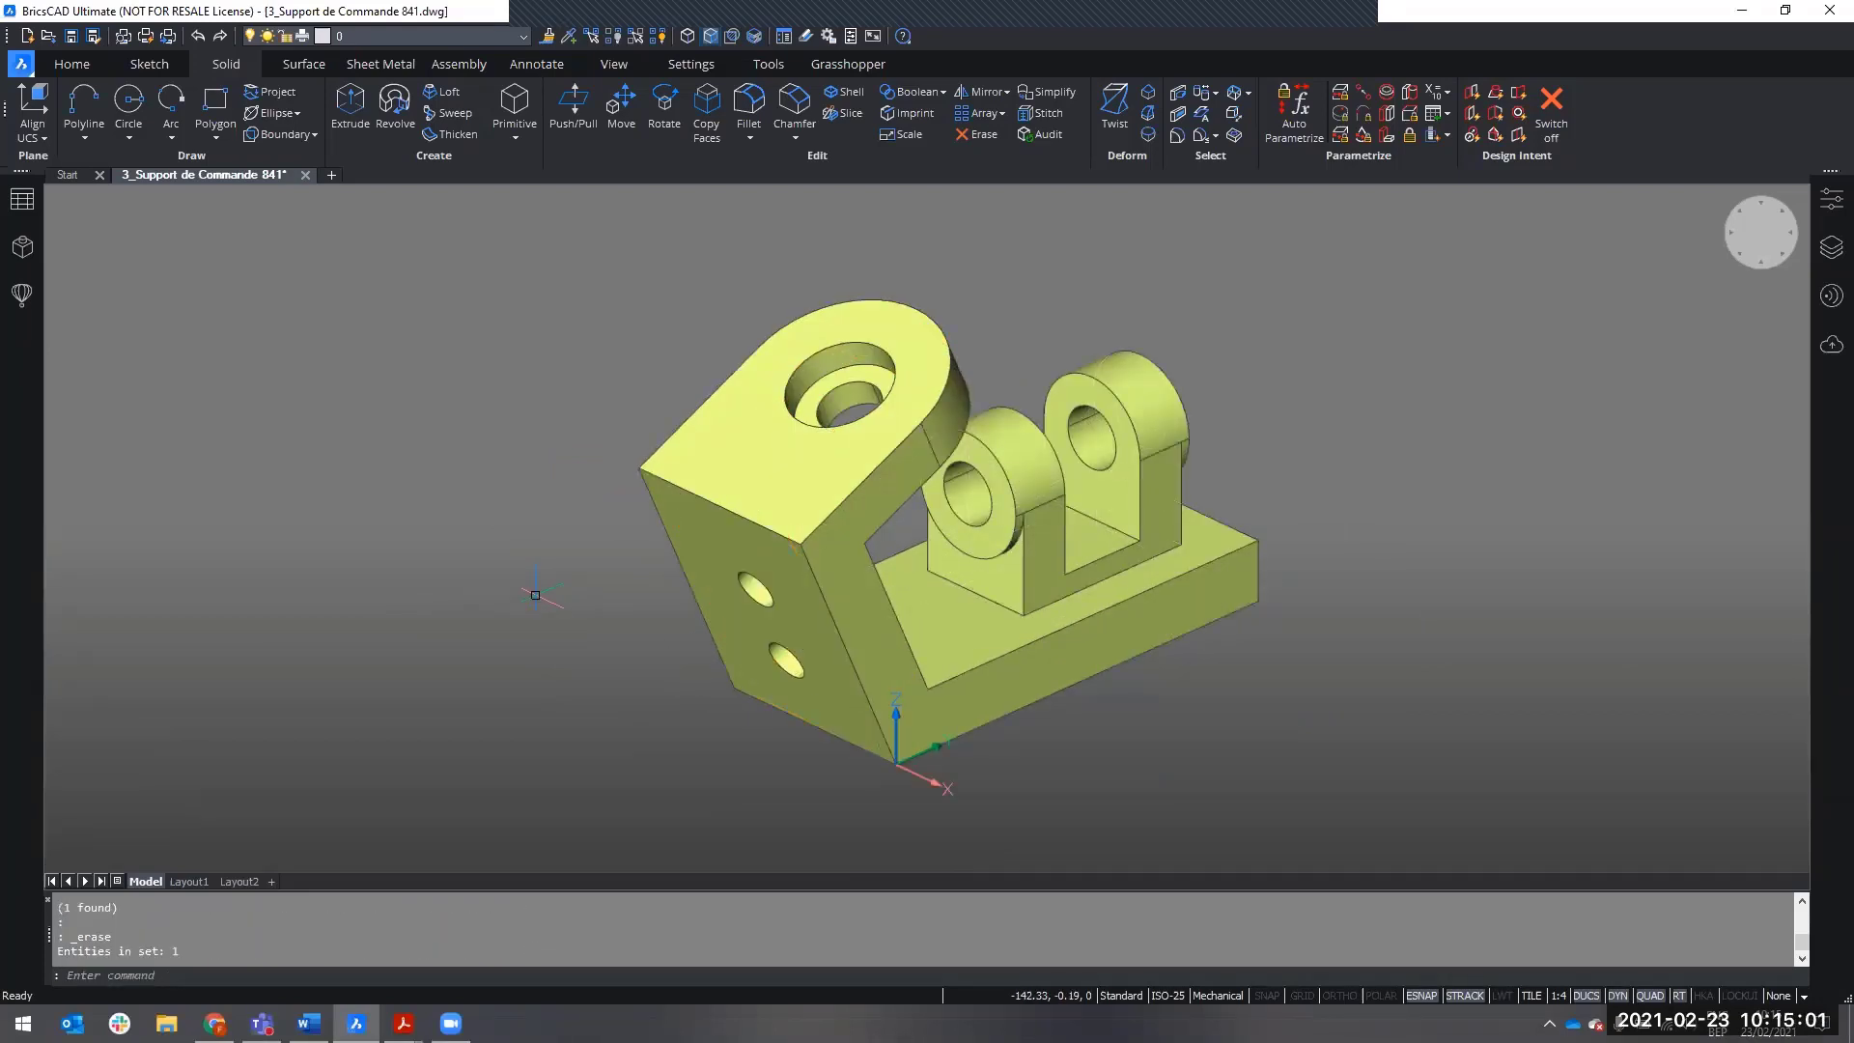
- Add a 3D distance constraint of 15 between the bottom and top faces of the base plate
shift+middle_drag(946, 724, 859, 741)
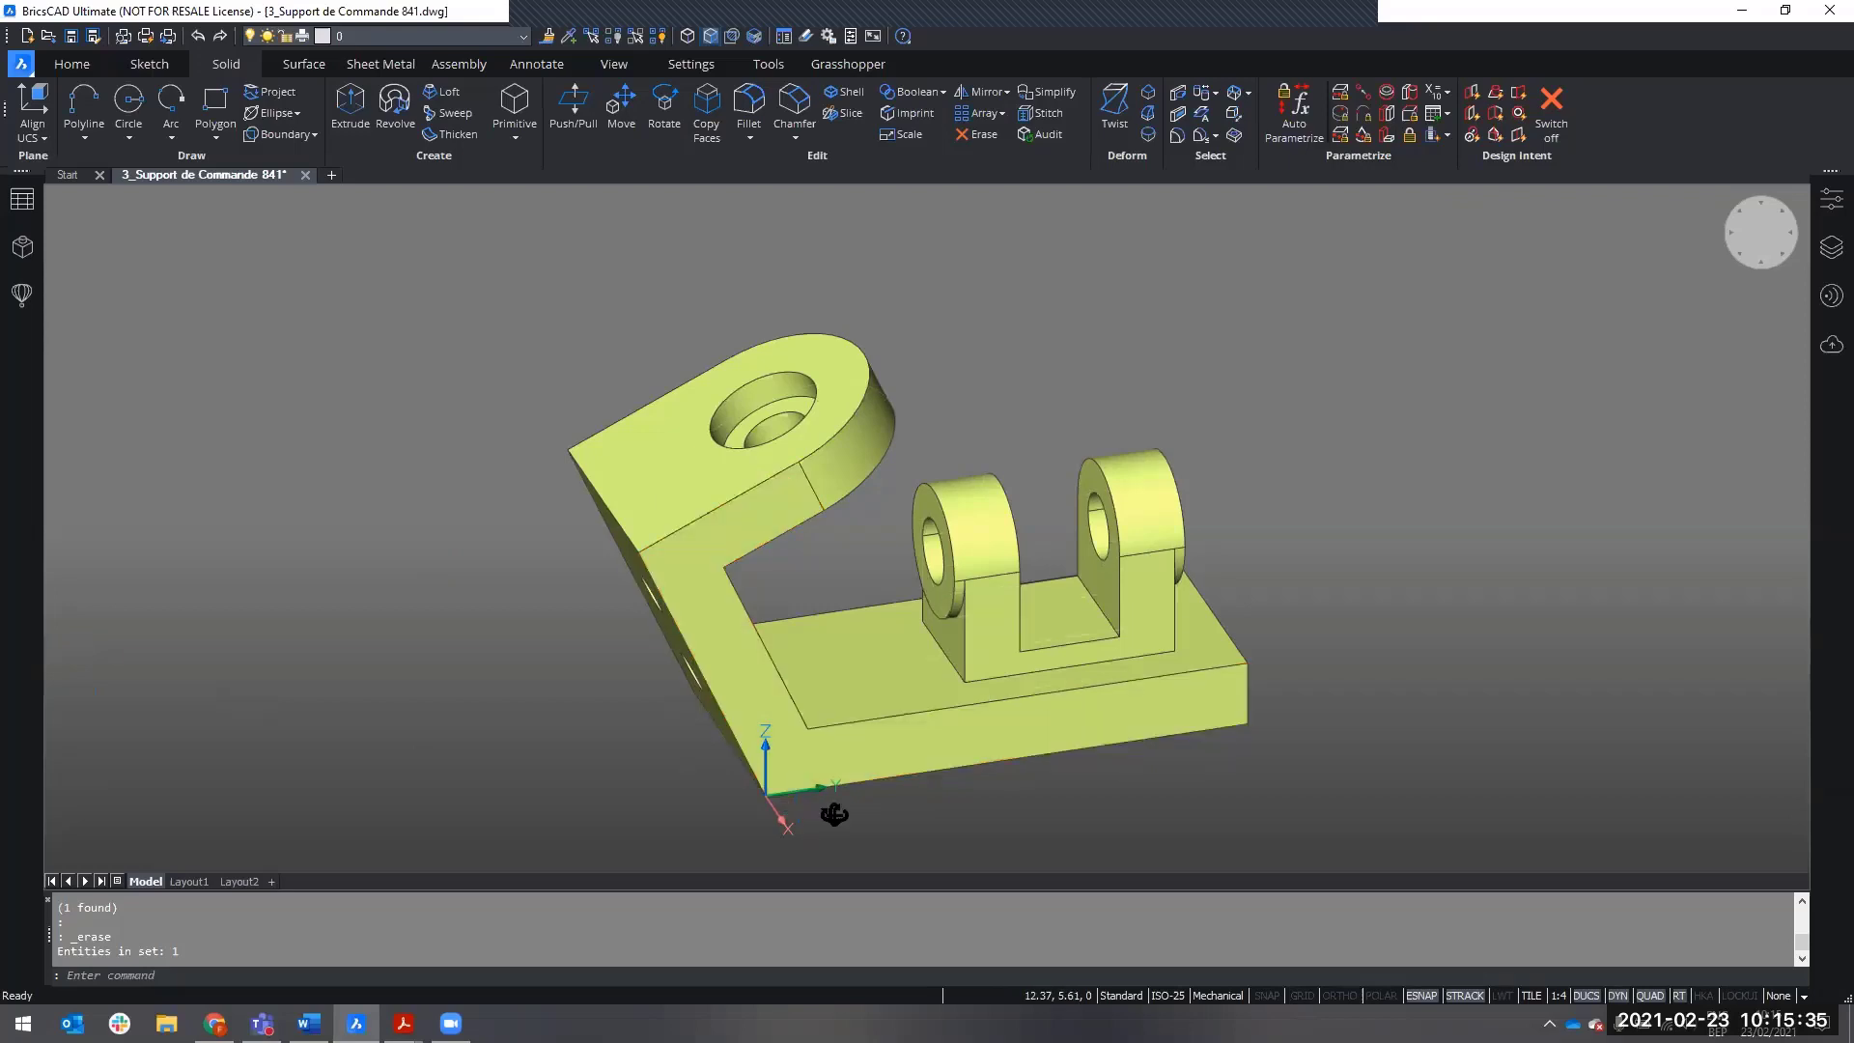
shift+middle_drag(834, 814, 917, 713)
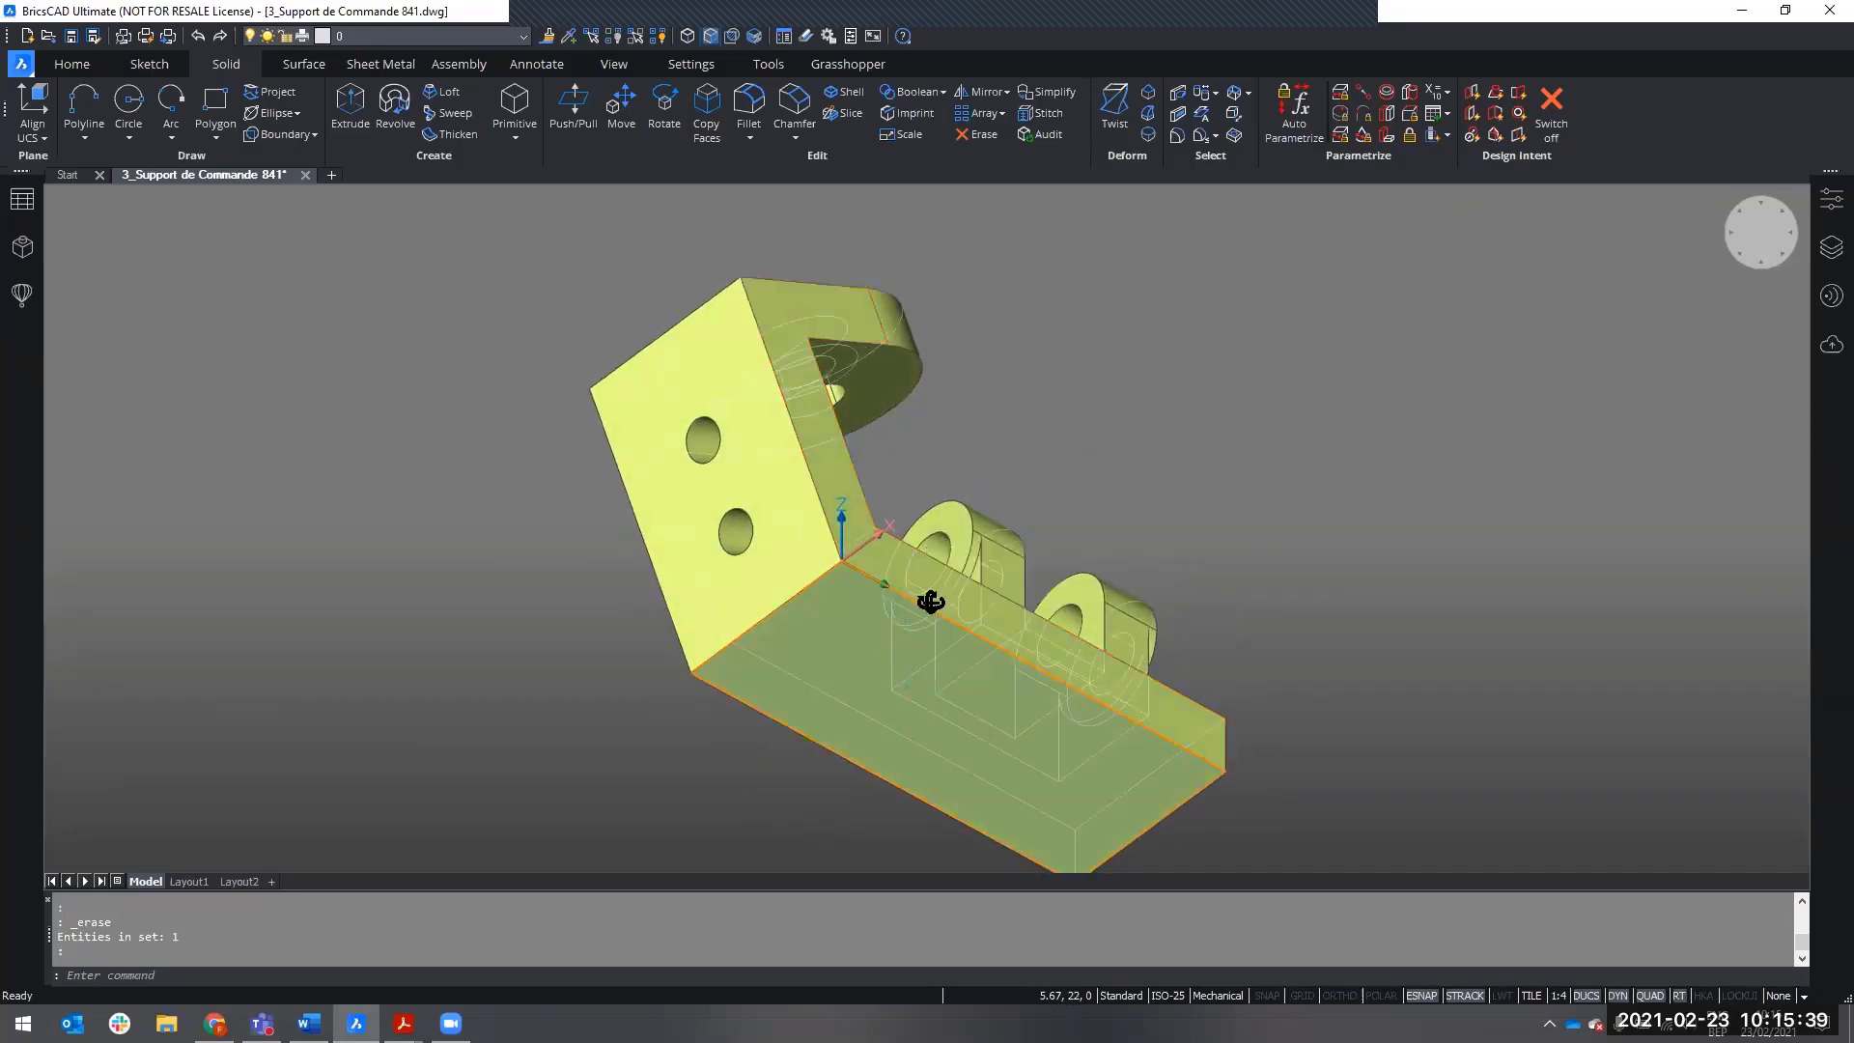
shift+middle_drag(931, 602, 939, 691)
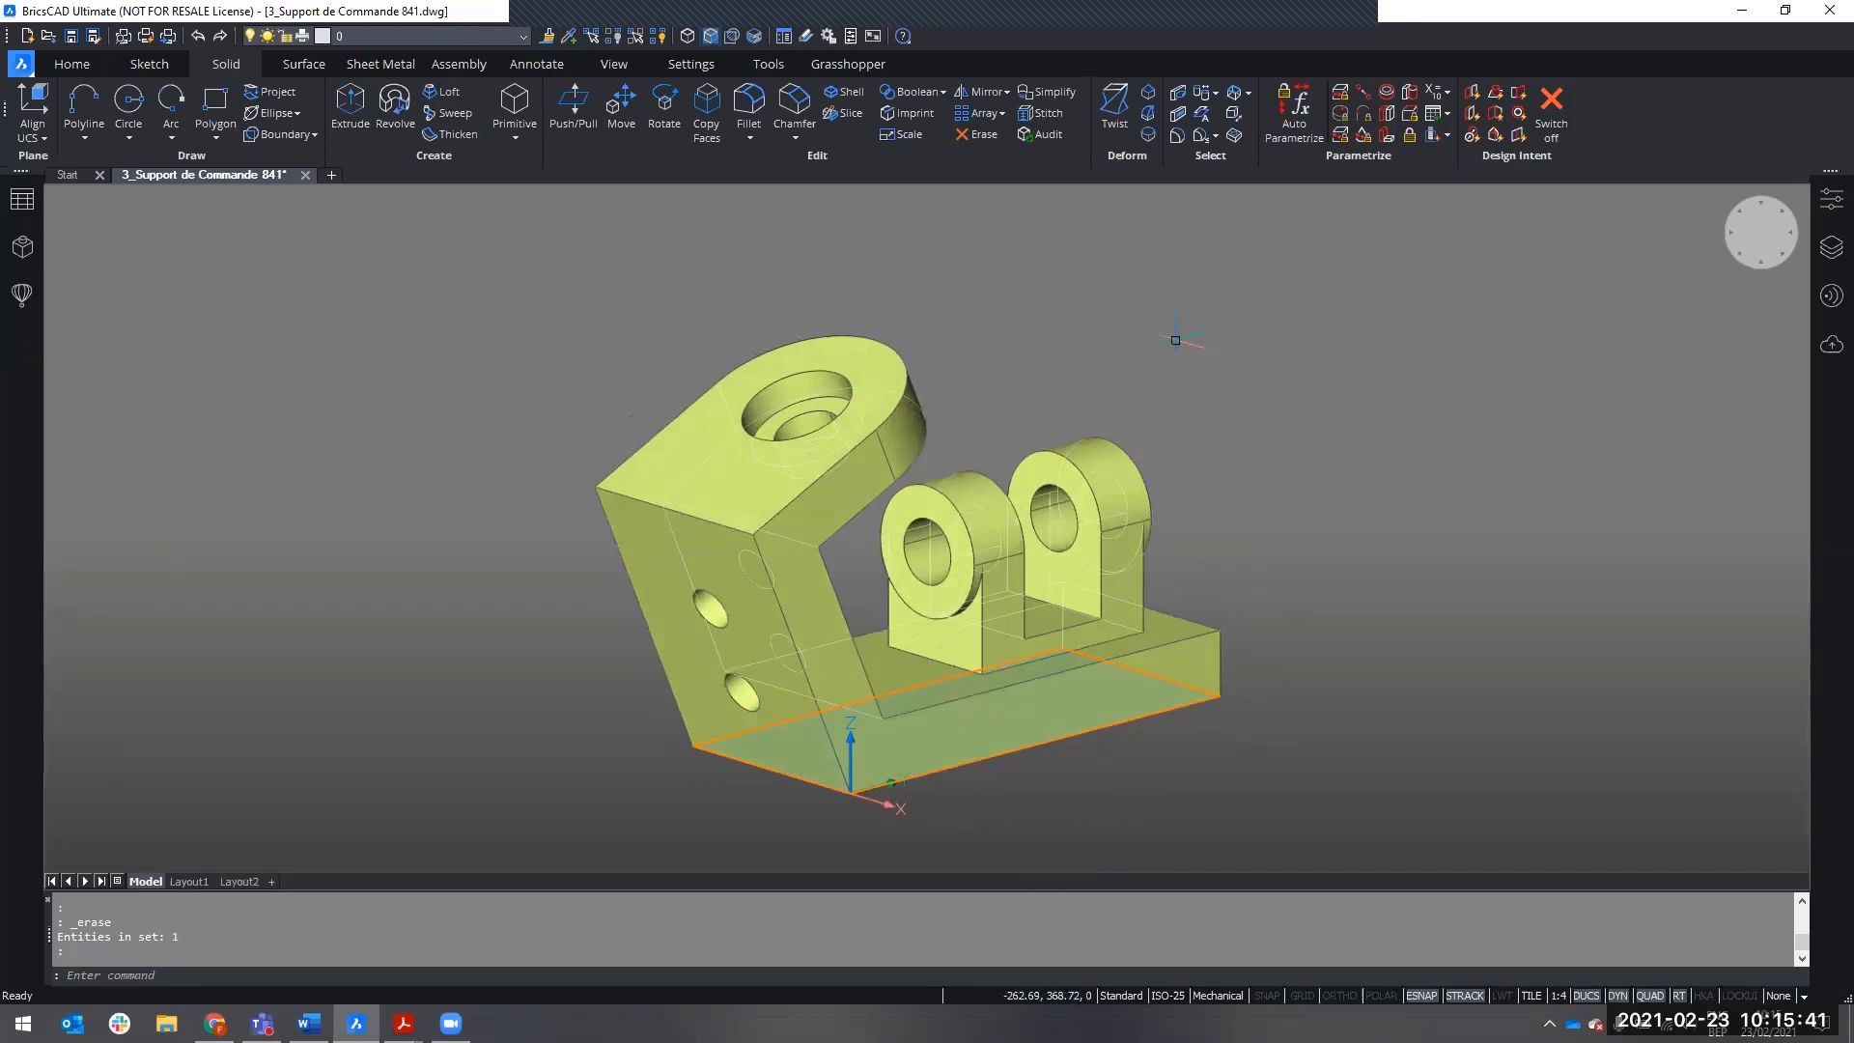
key(Escape)
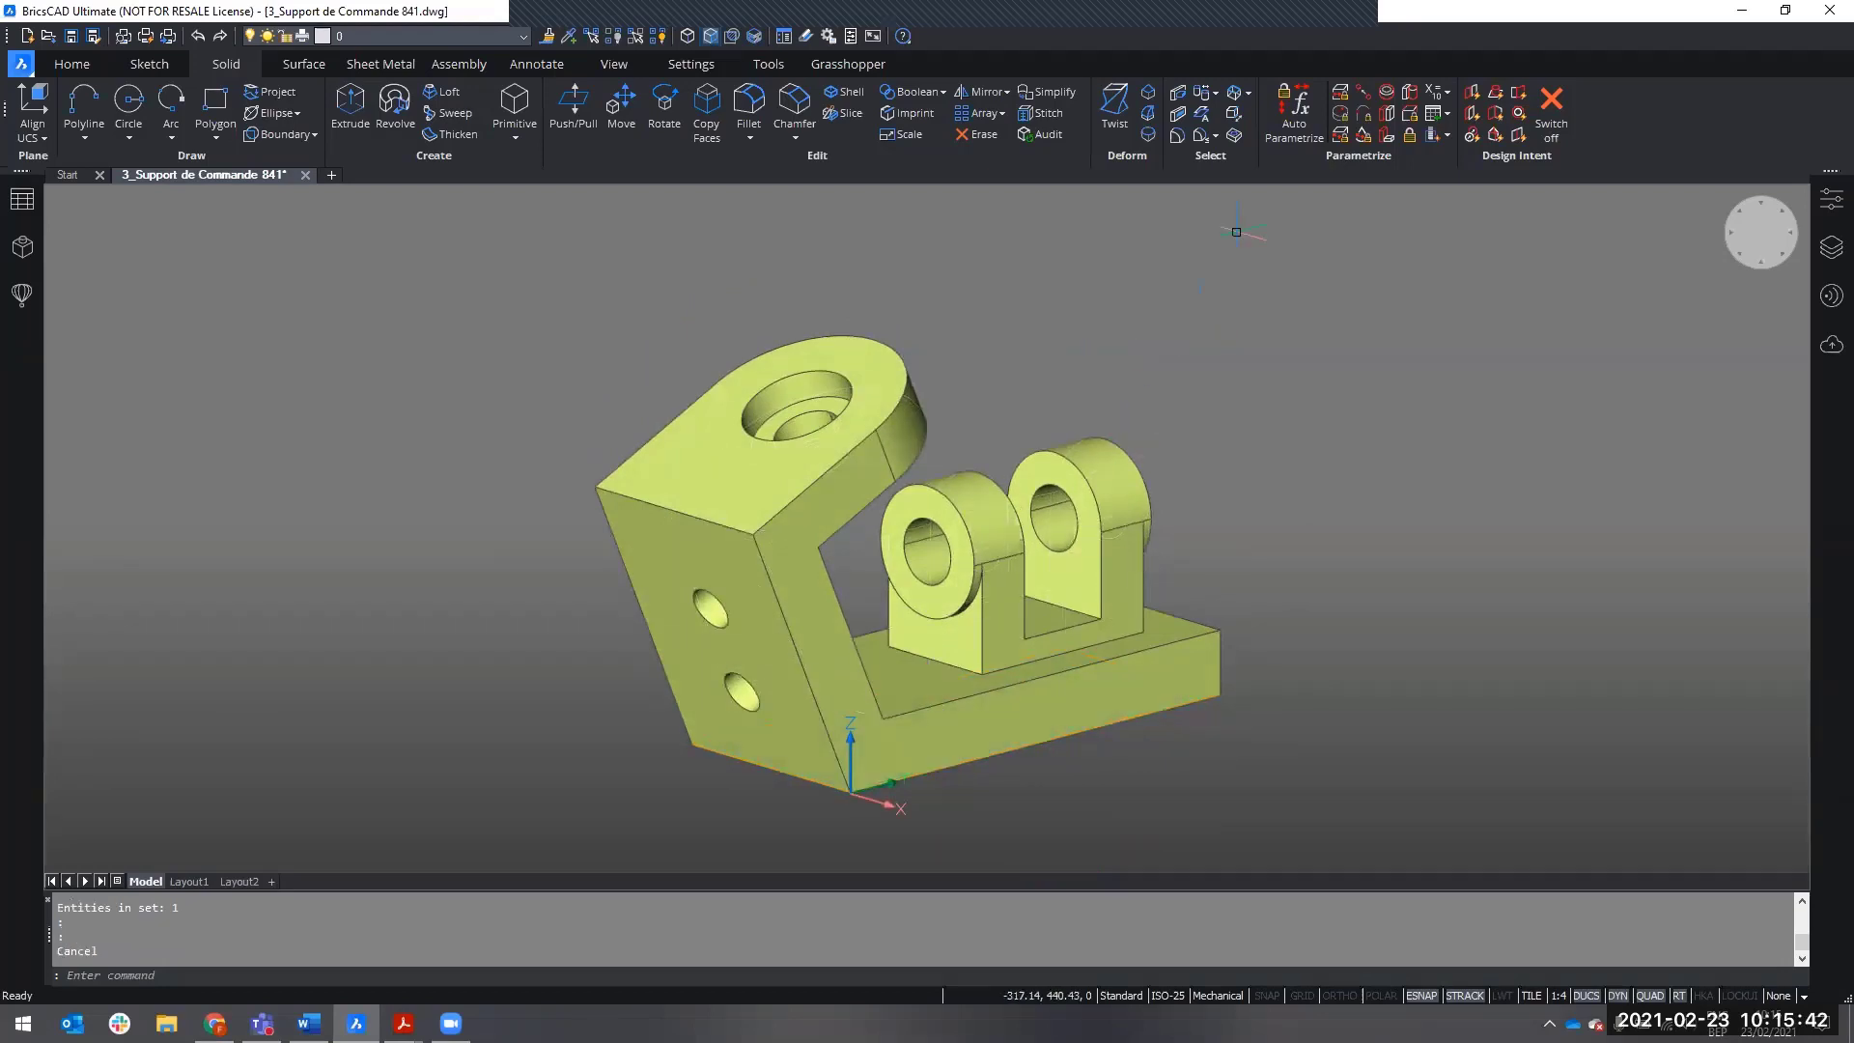
click(1337, 93)
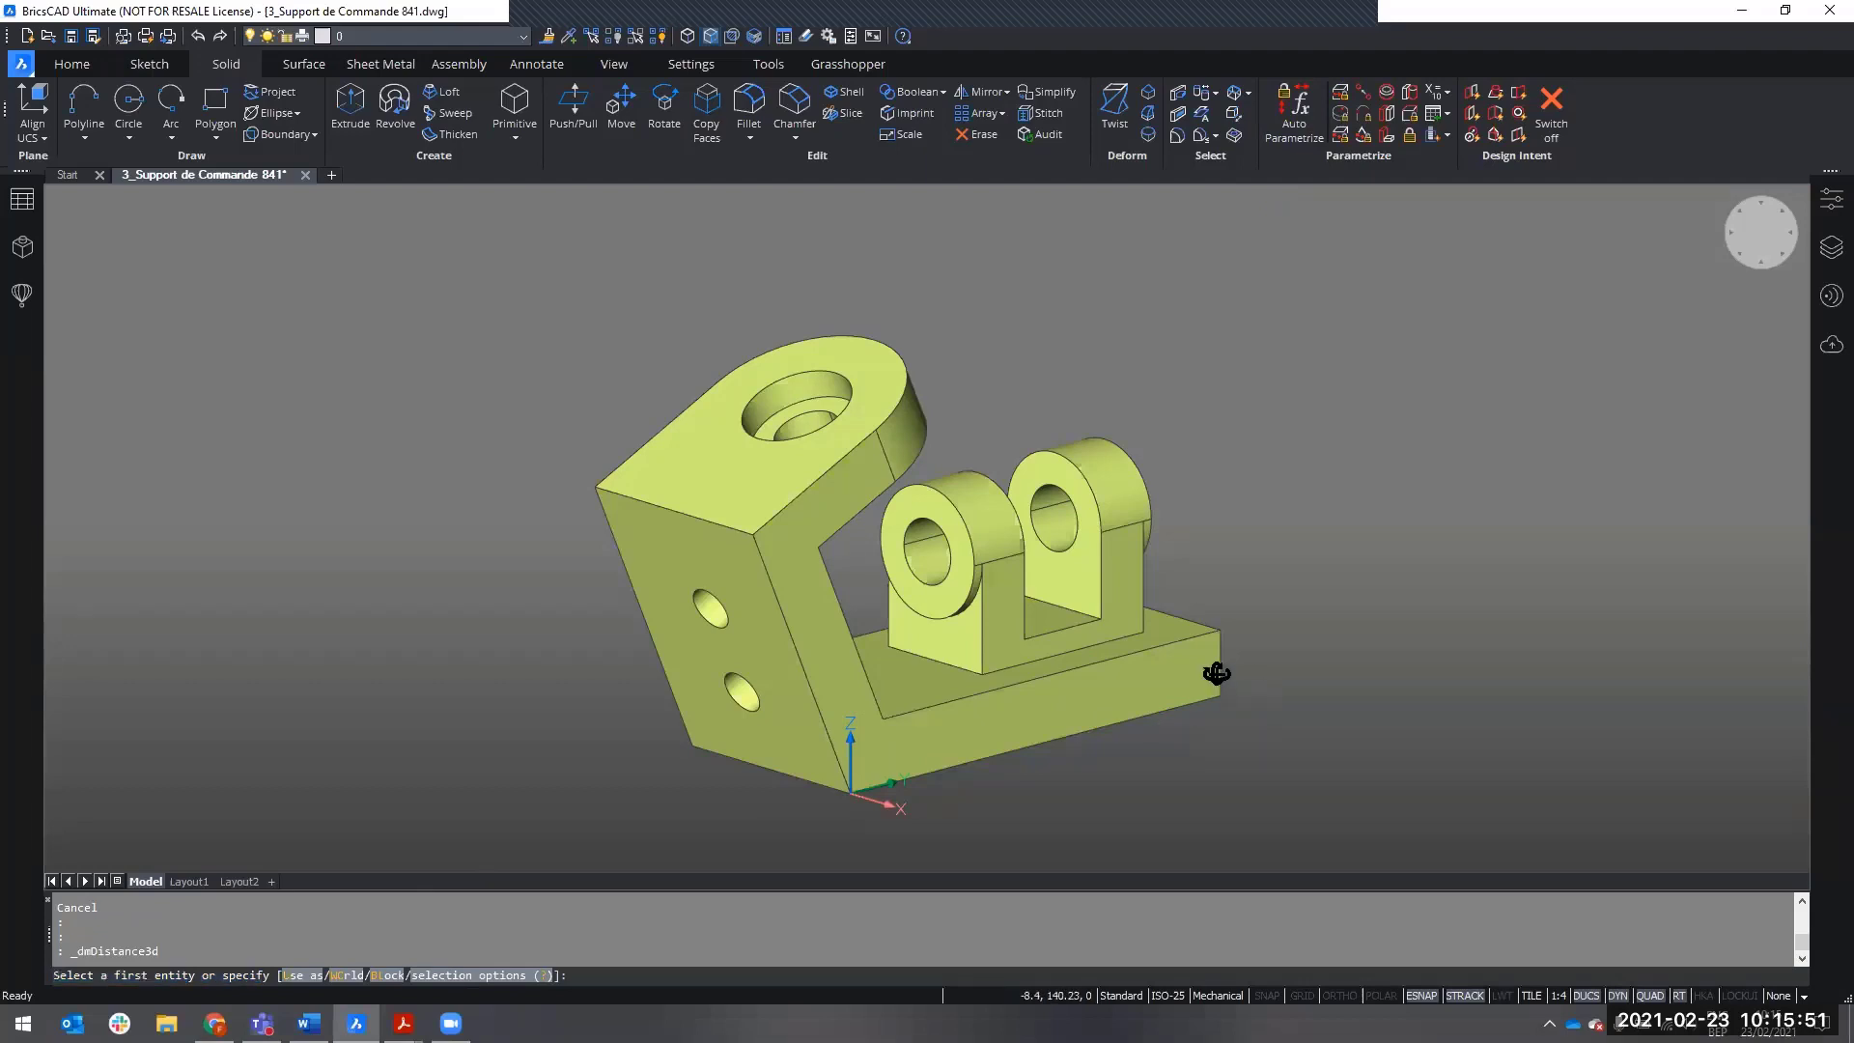
shift+middle_drag(1216, 673, 1235, 589)
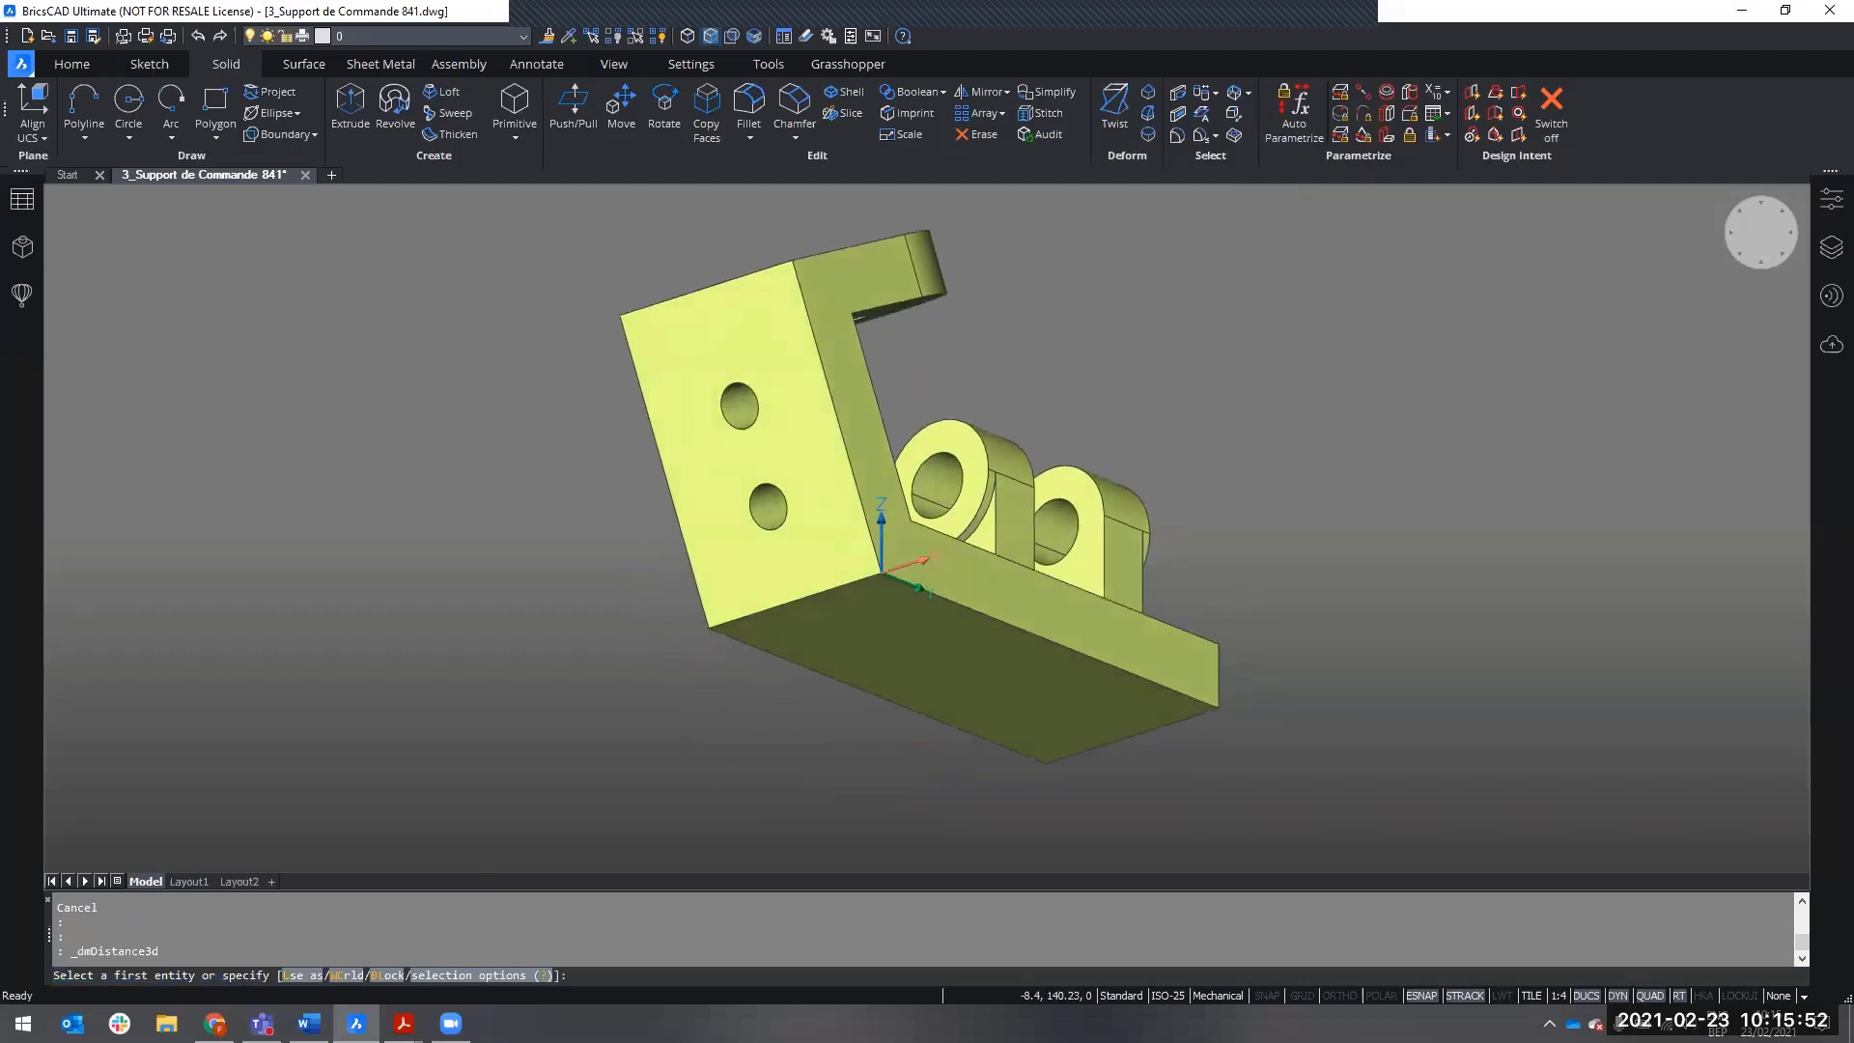
click(1013, 710)
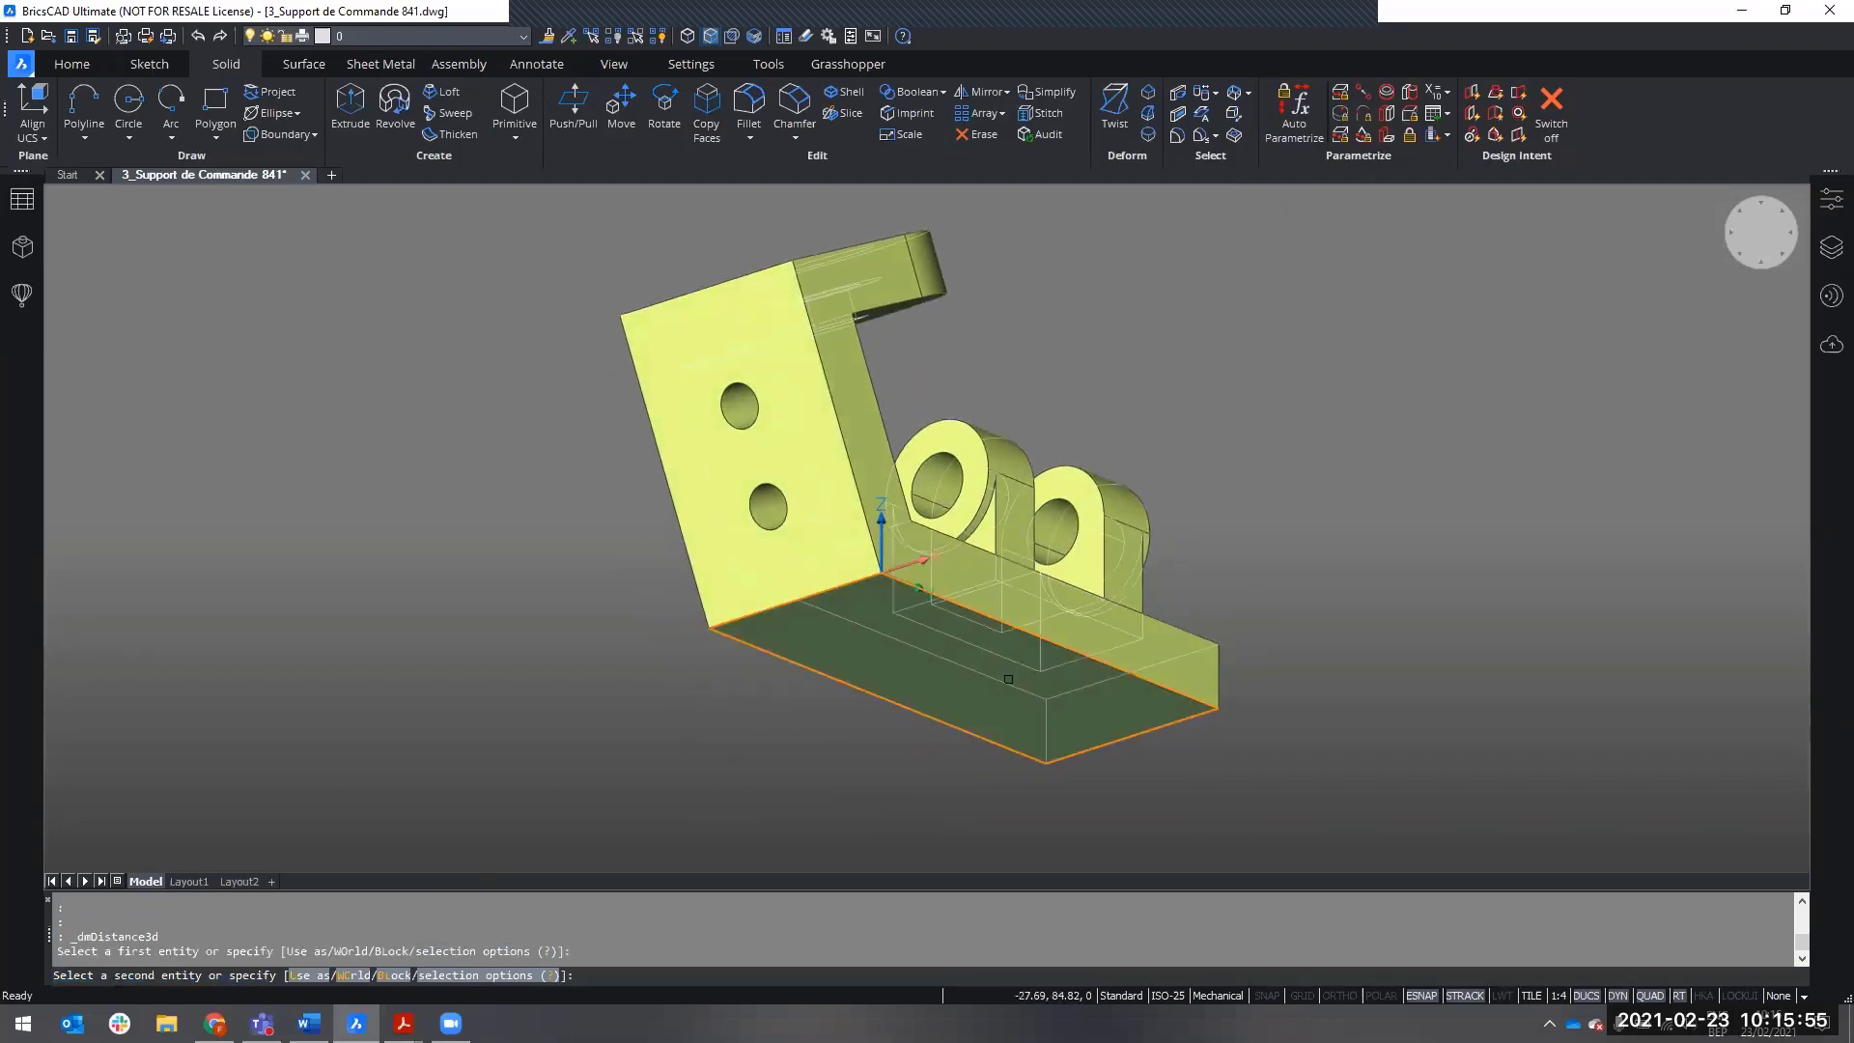
shift+middle_drag(981, 621, 959, 696)
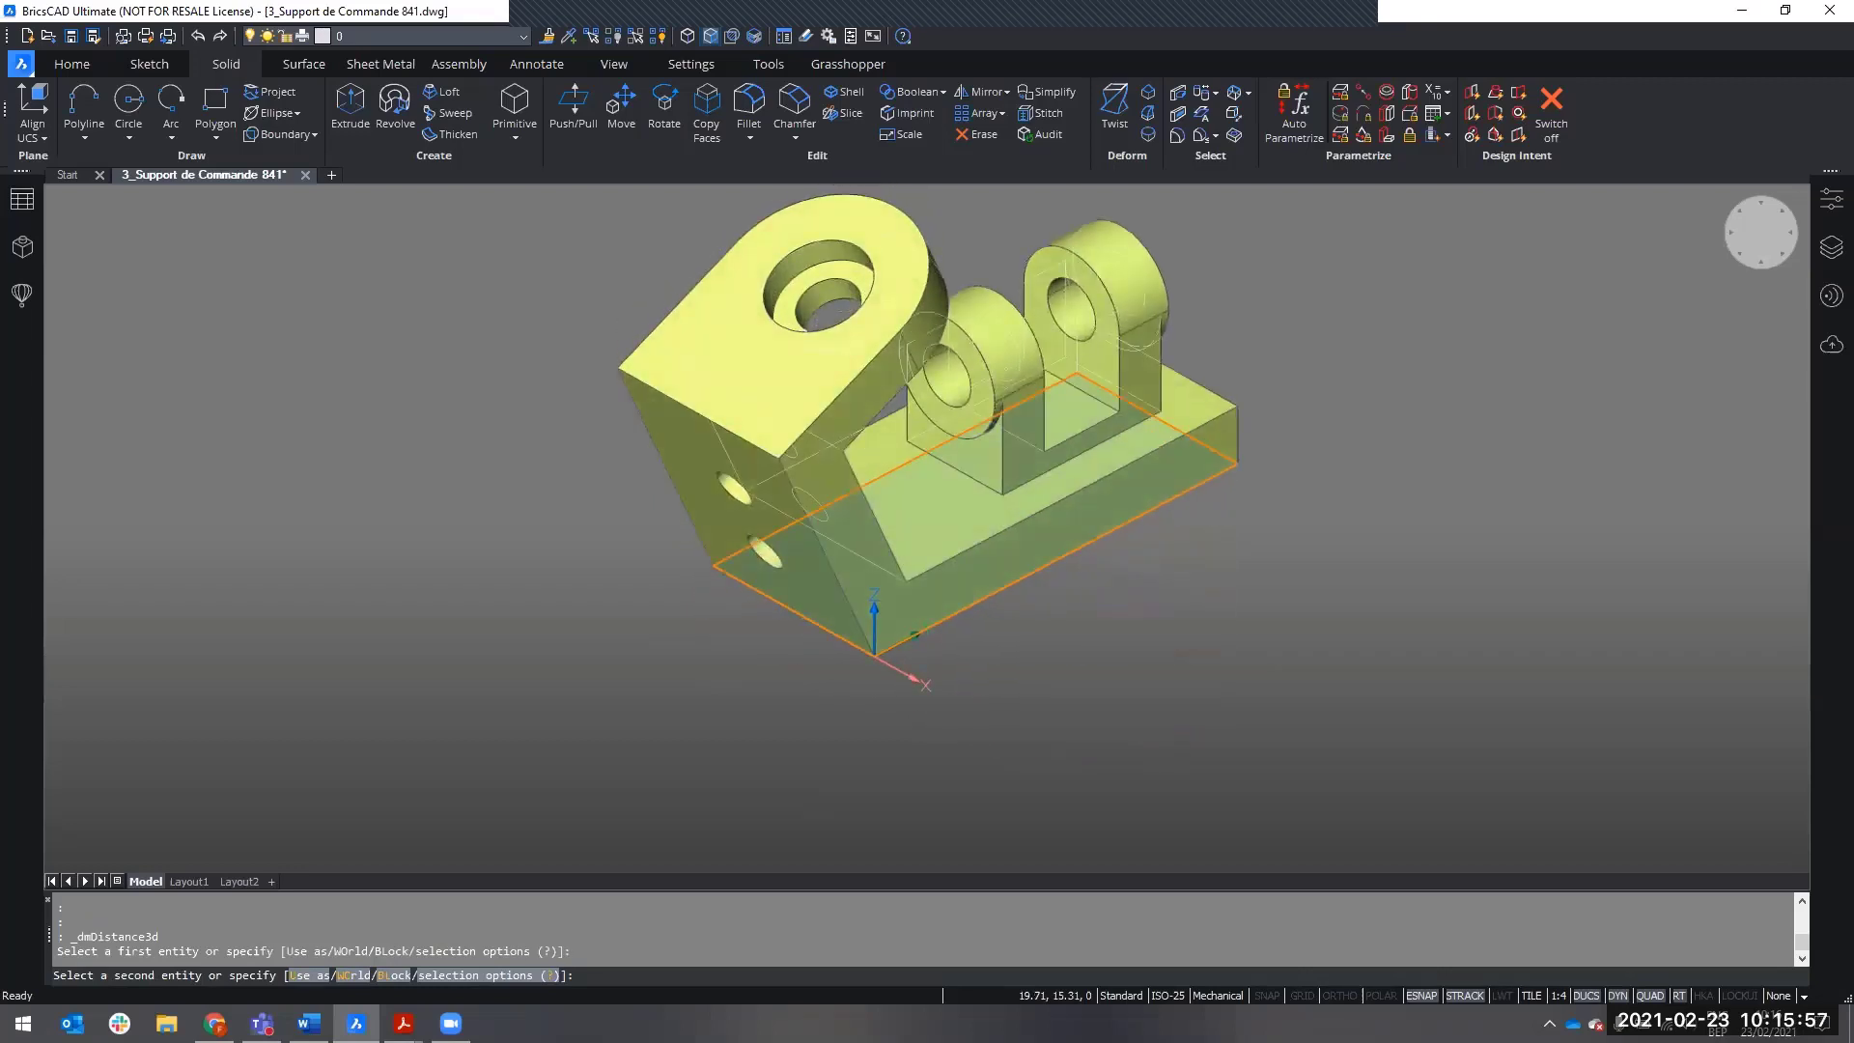
click(932, 540)
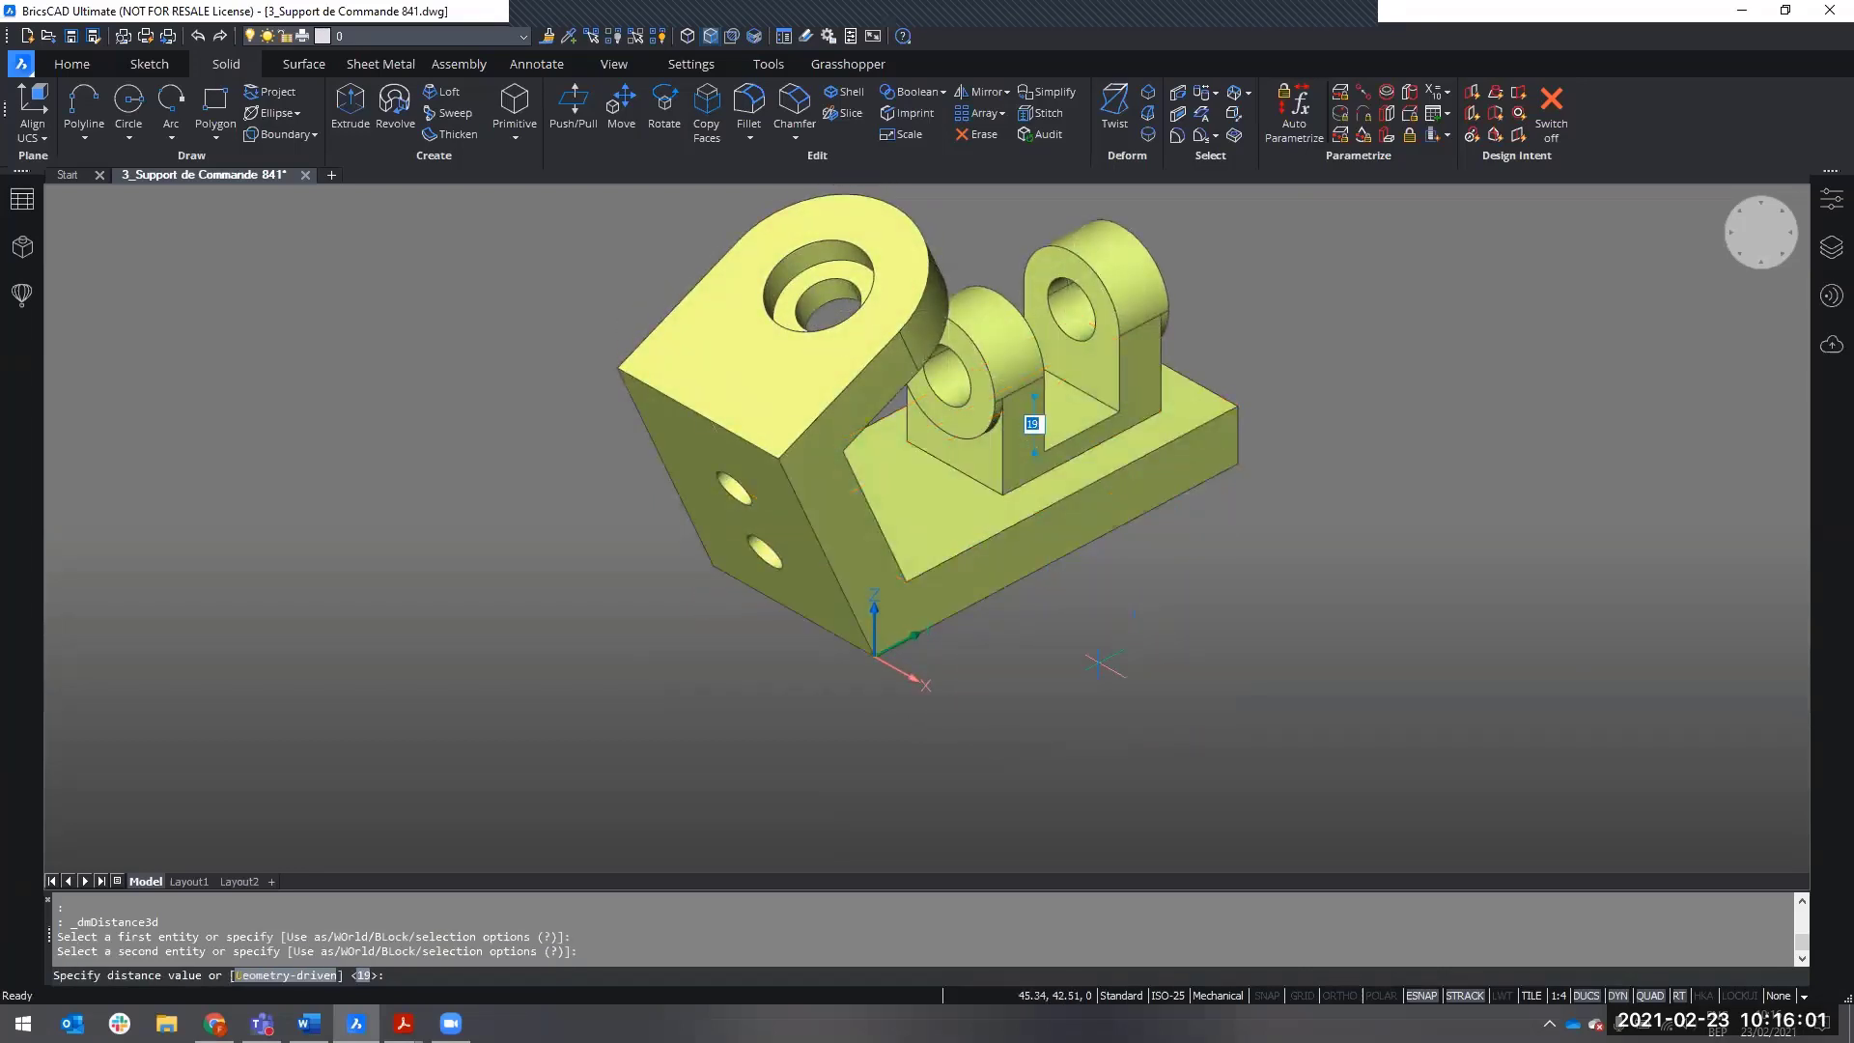
shift+middle_drag(1047, 633, 1030, 604)
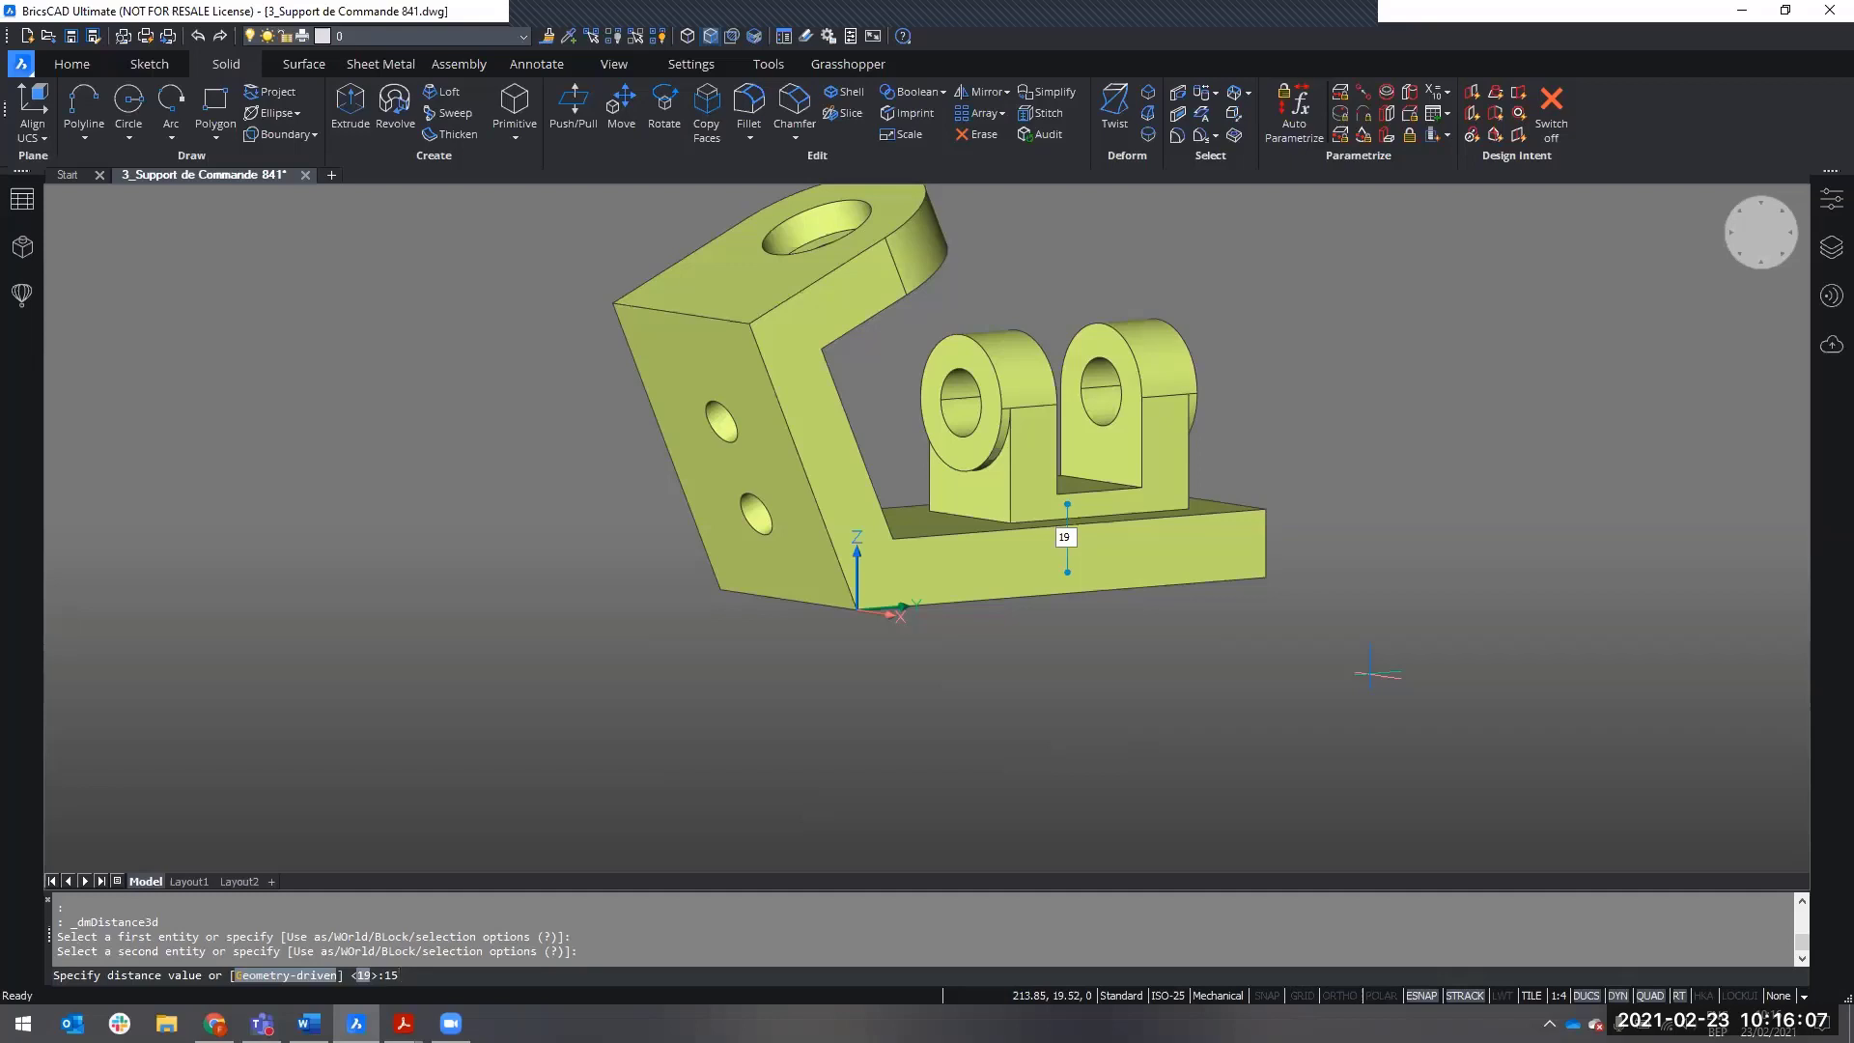
text(15)
key(Return)
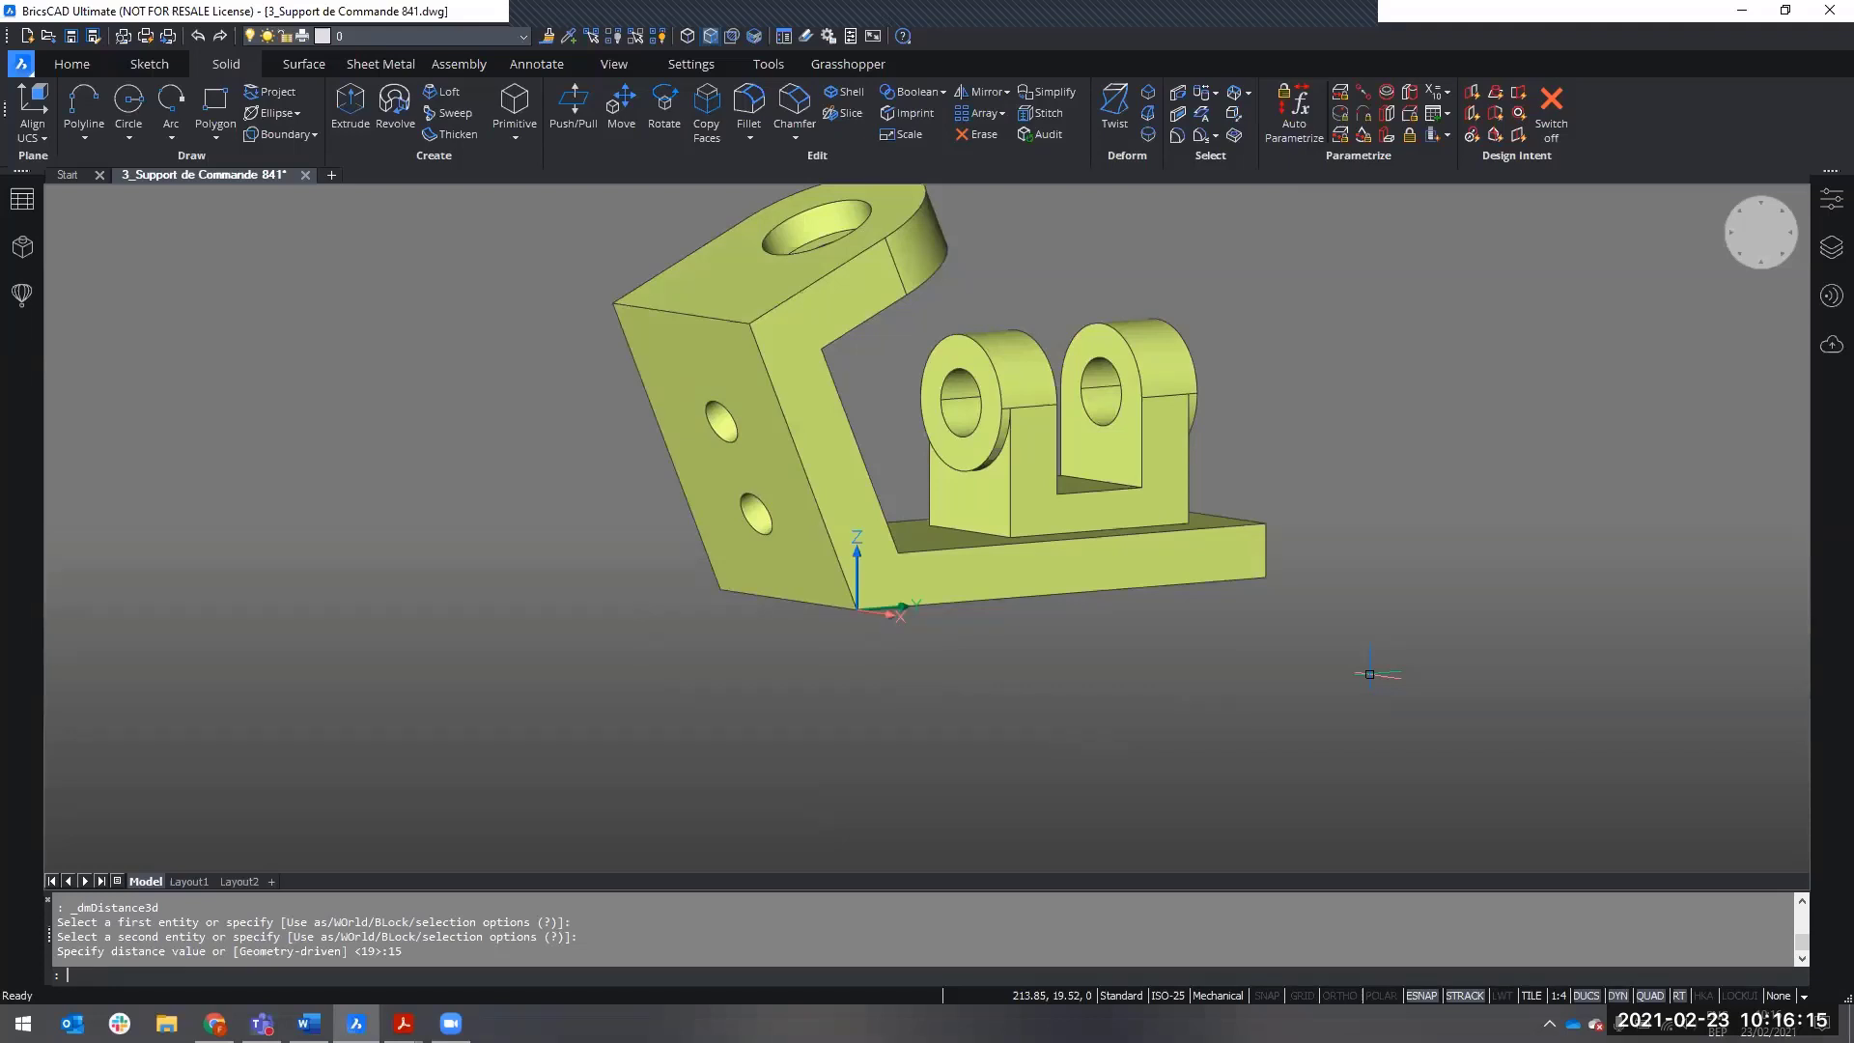
- Add a 3D distance constraint of 15 between the inner and outer faces of the slanted arm
shift+middle_drag(1014, 570, 869, 580)
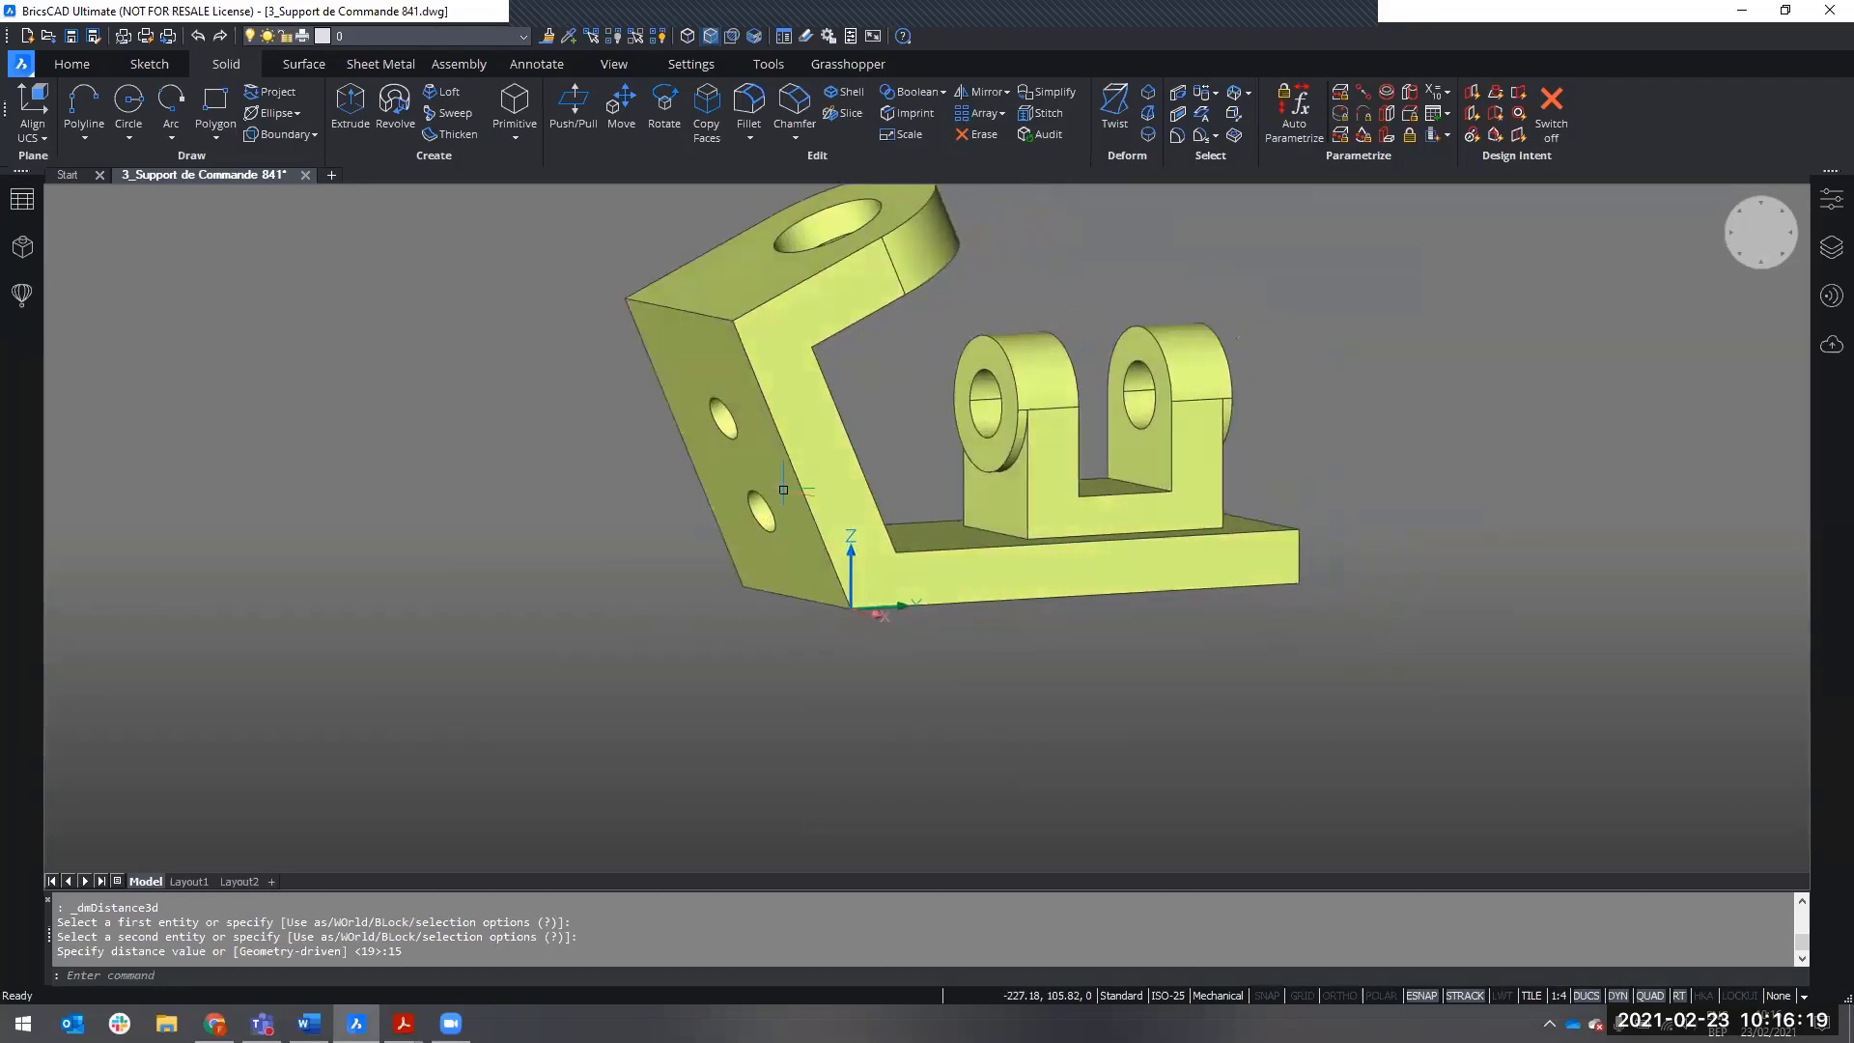
shift+middle_drag(861, 502, 633, 596)
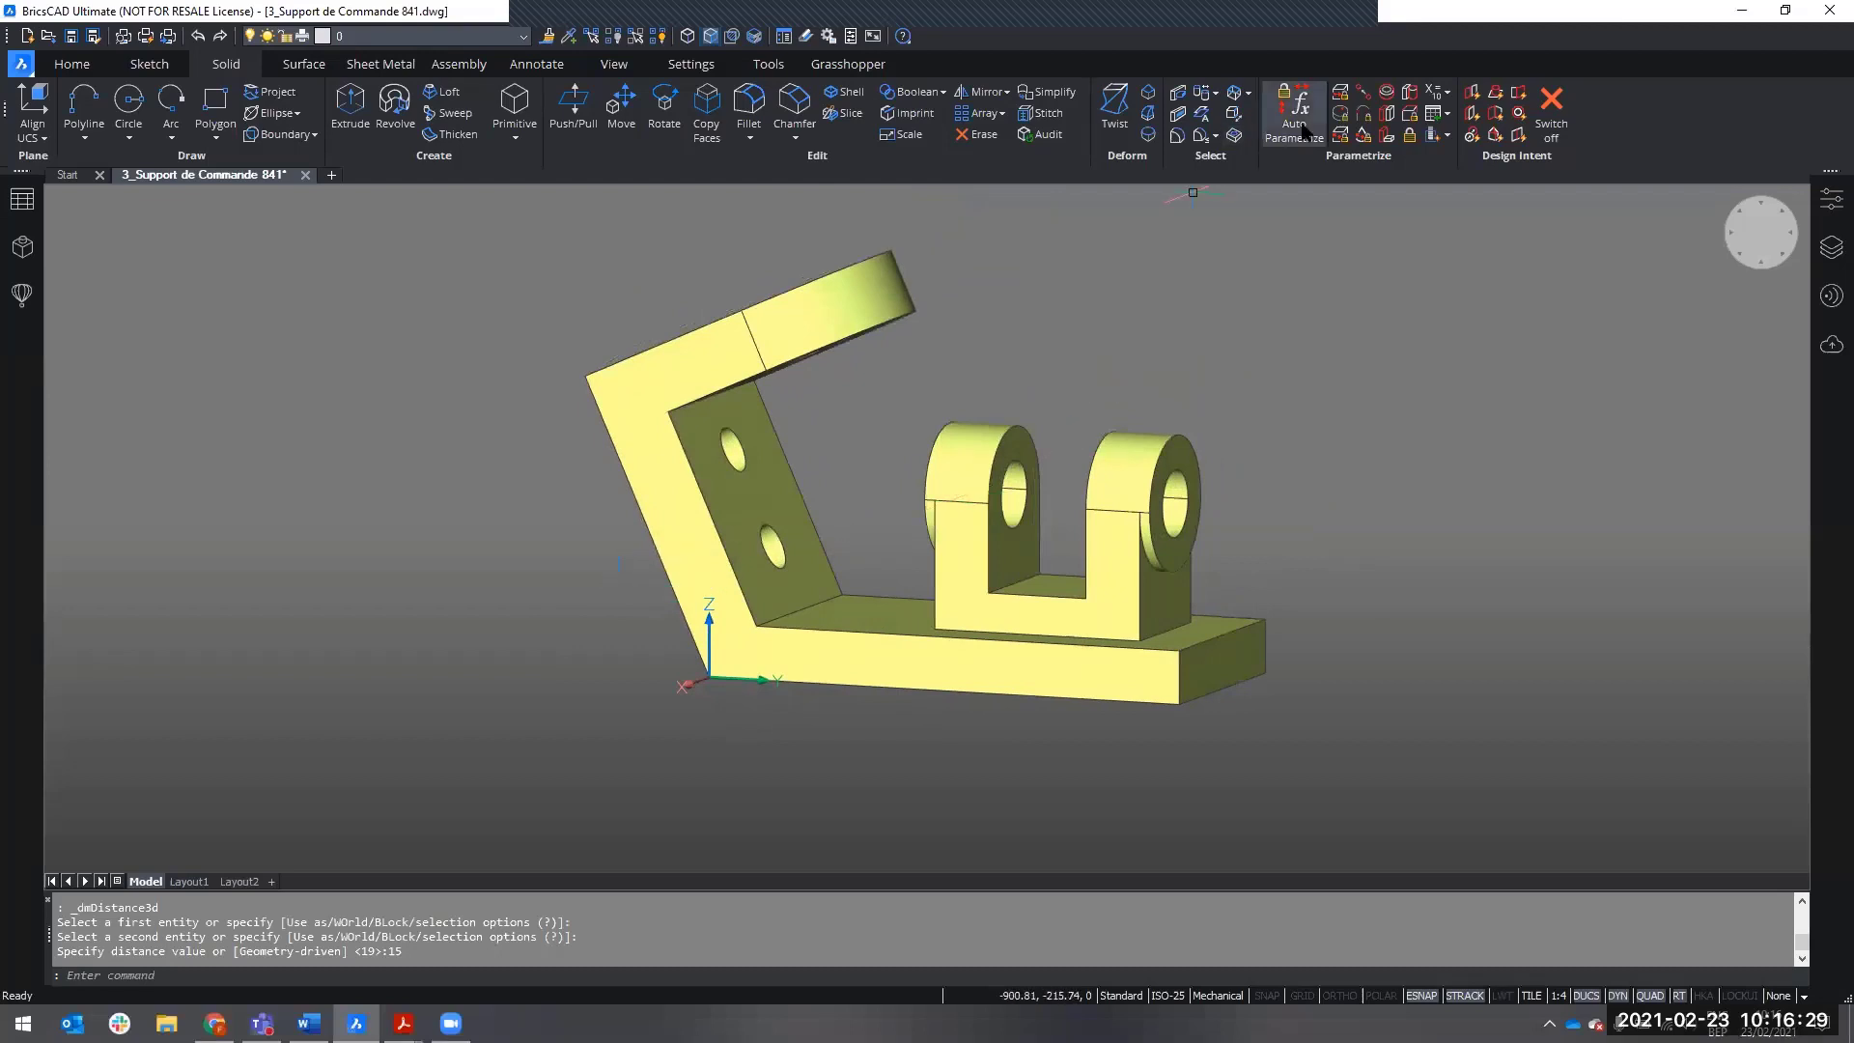
click(1340, 93)
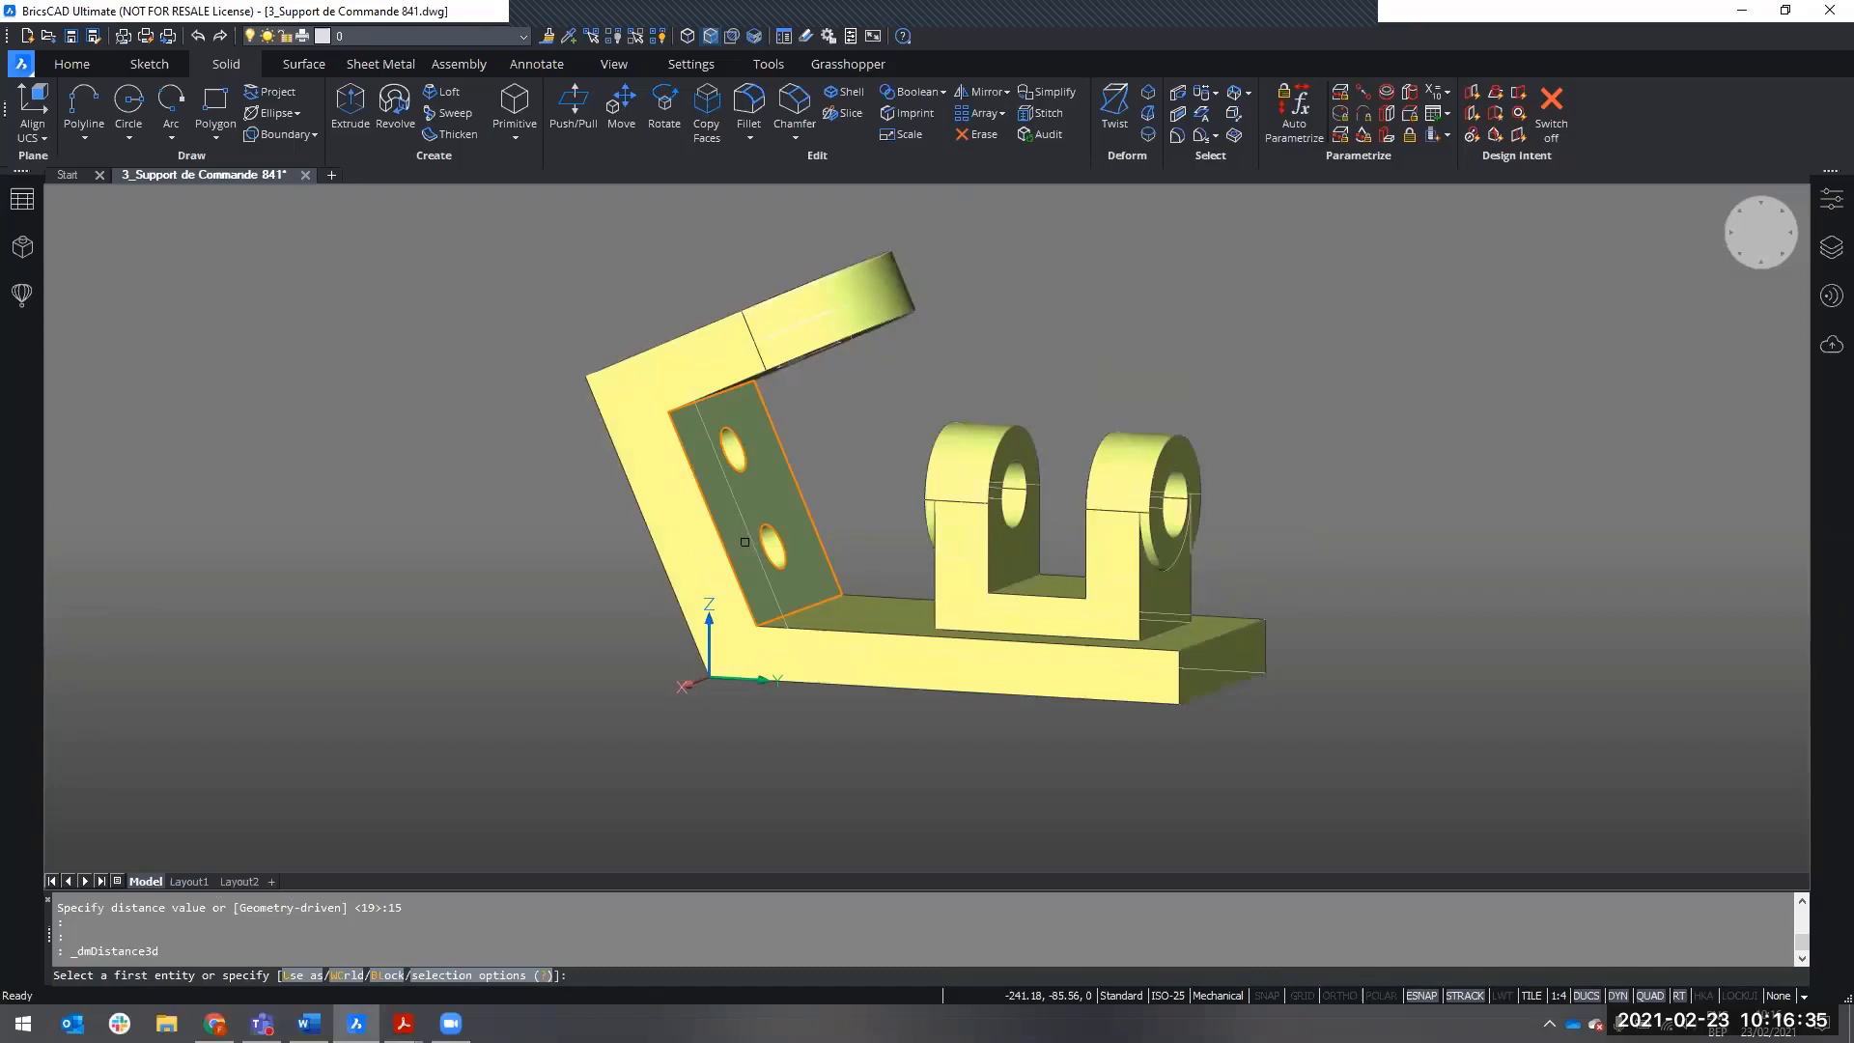
click(744, 542)
shift+middle_drag(745, 542, 994, 586)
click(793, 673)
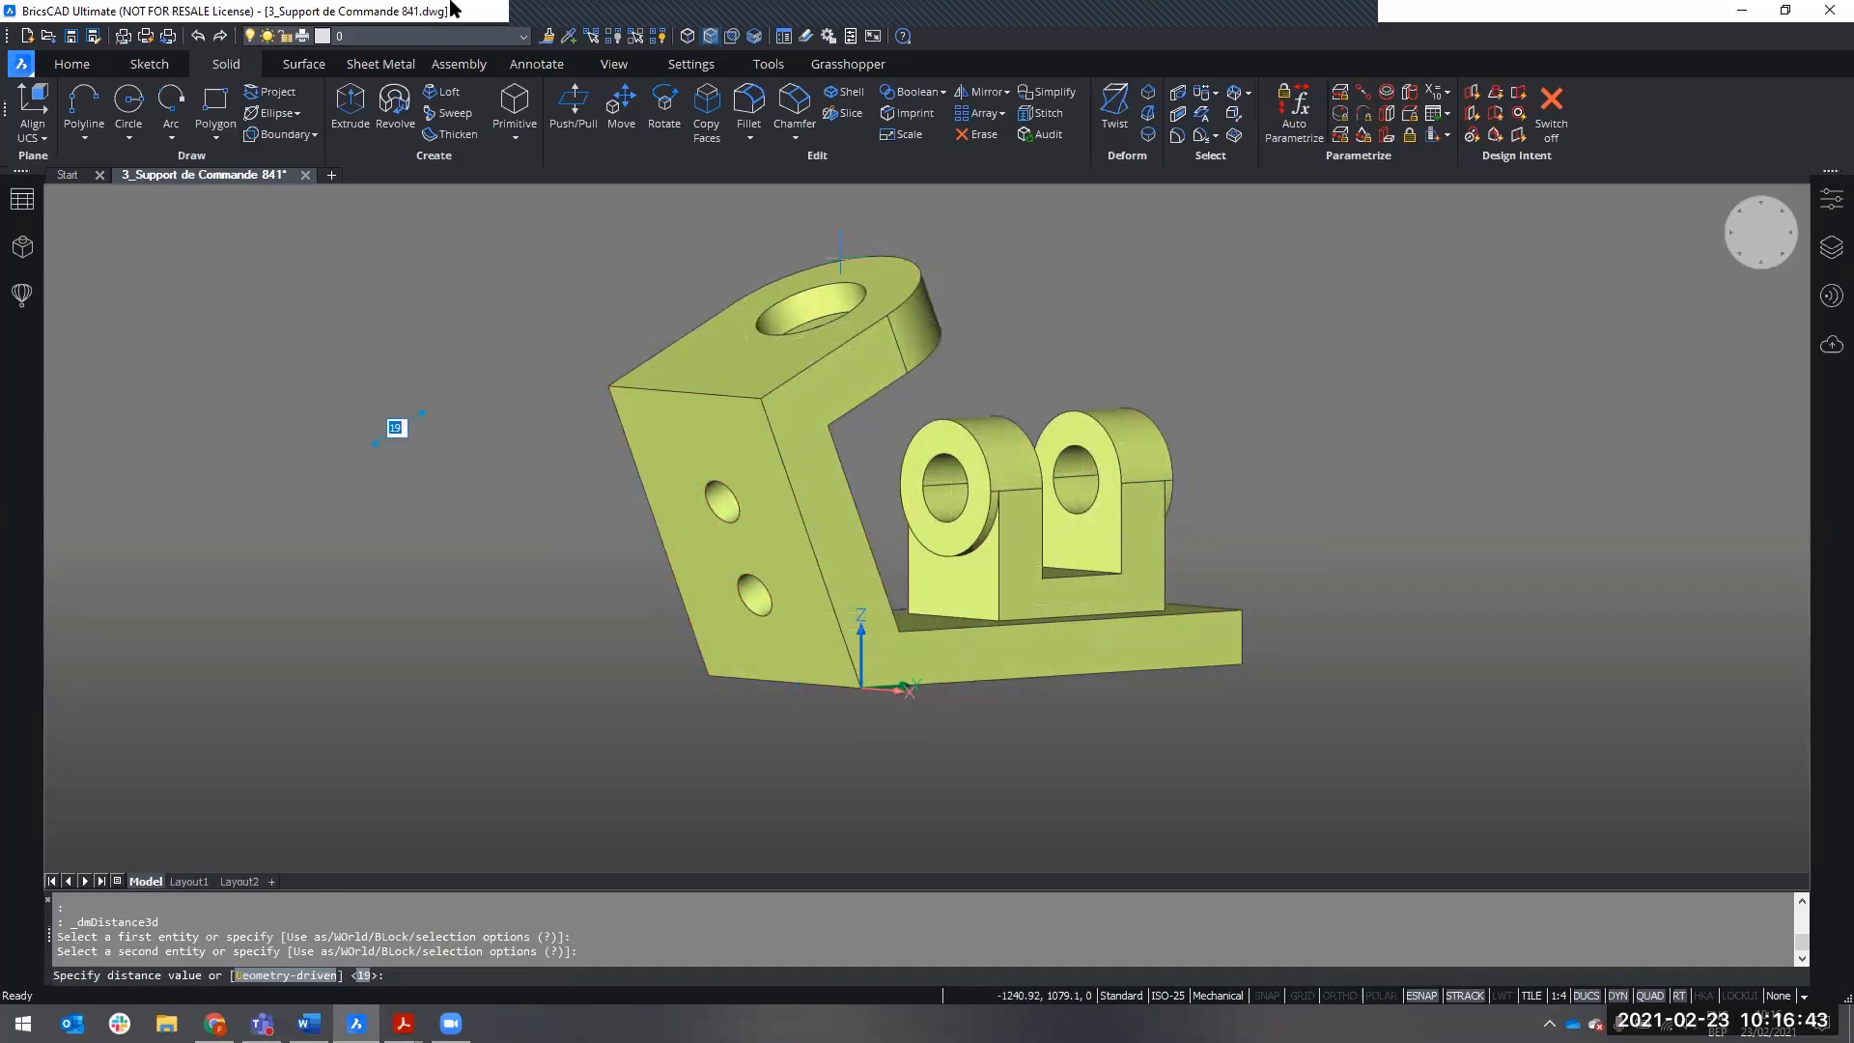
text(15)
key(Return)
mouse_move(771, 723)
shift+middle_down()
mouse_move(632, 716)
mouse_move(780, 708)
shift+middle_up()
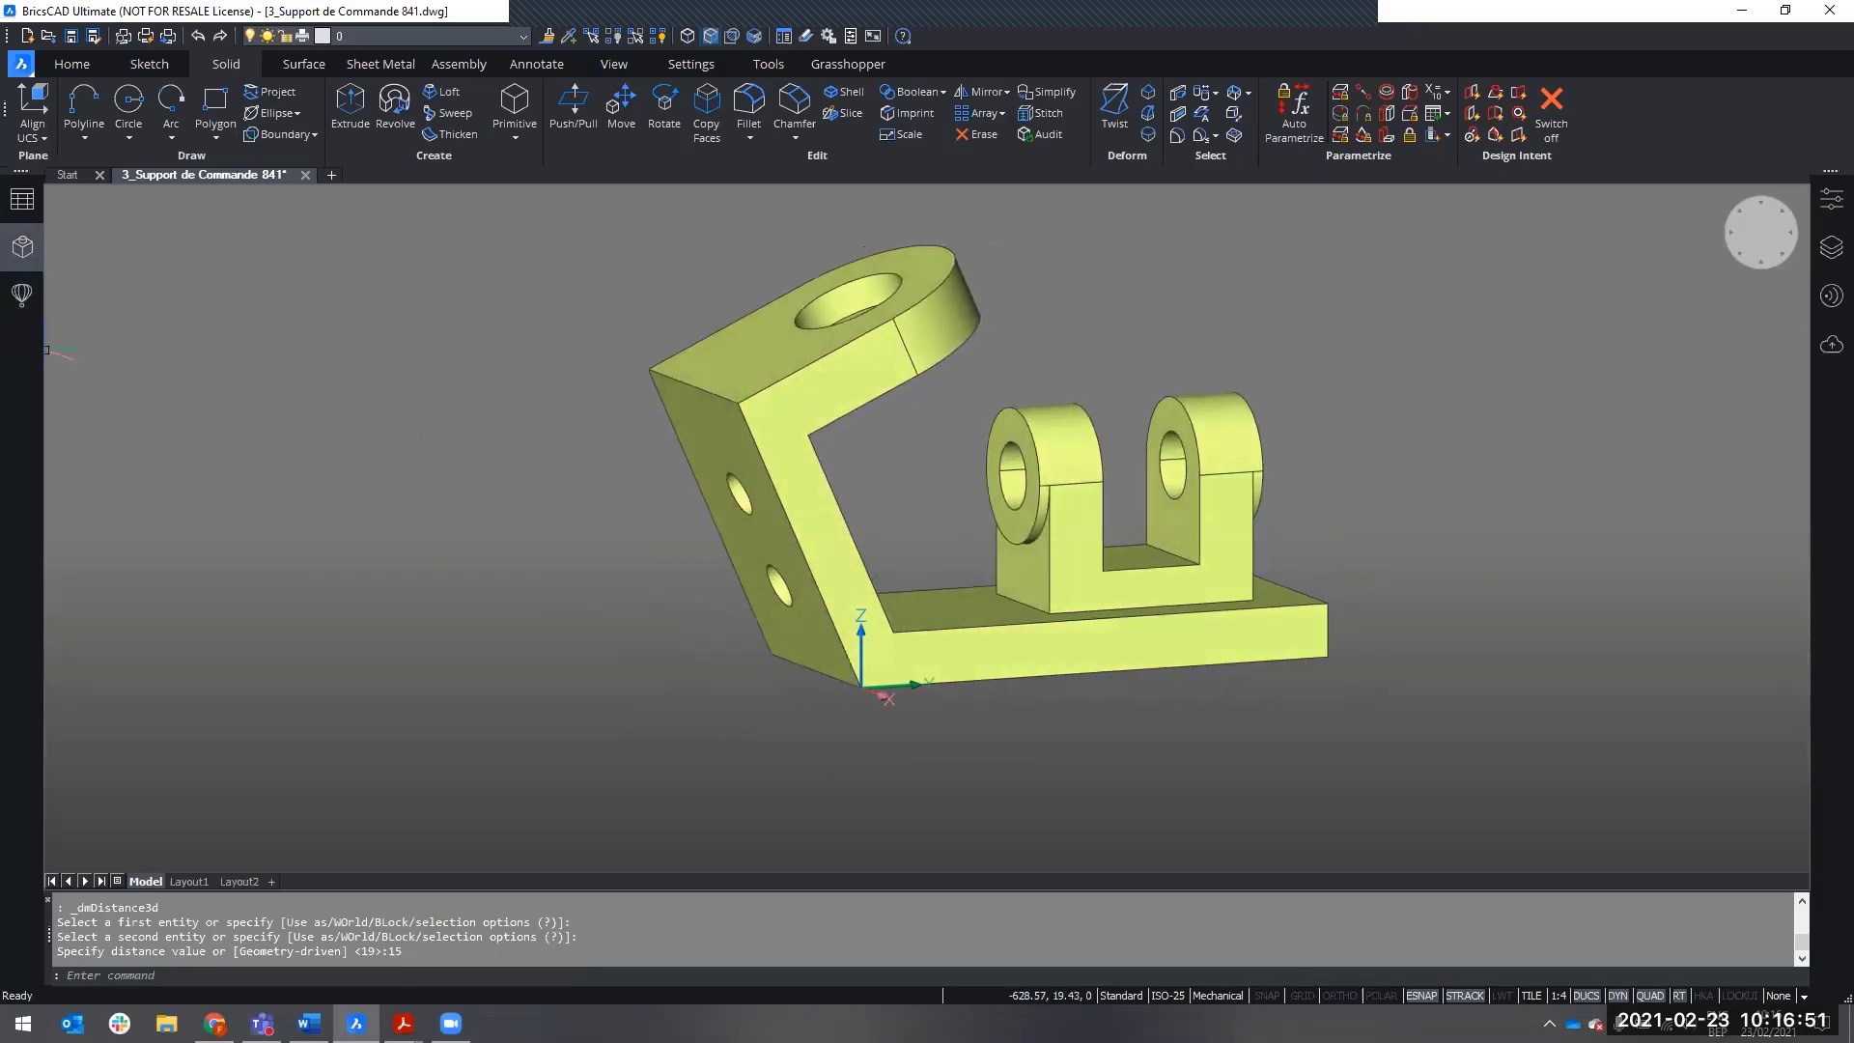
- Open the Mechanical Browser and check where it is listed among the available panels
click(21, 248)
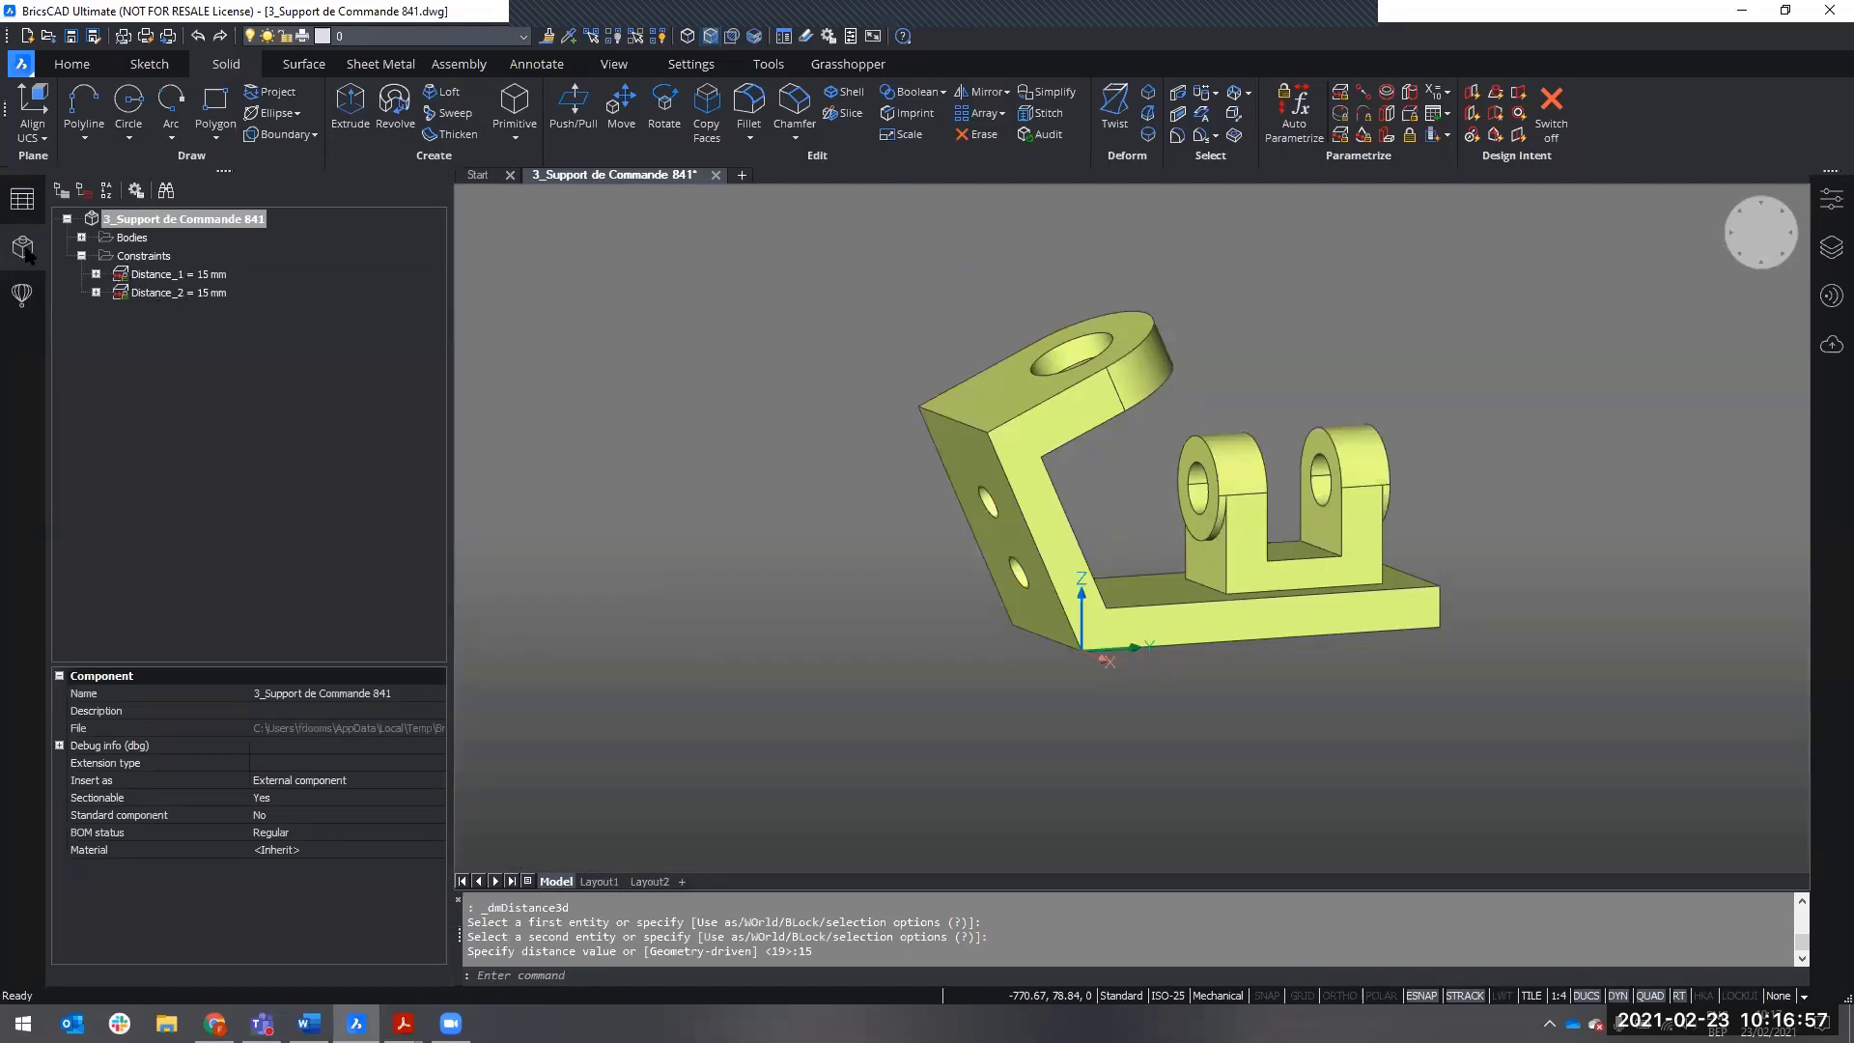
right_click(26, 348)
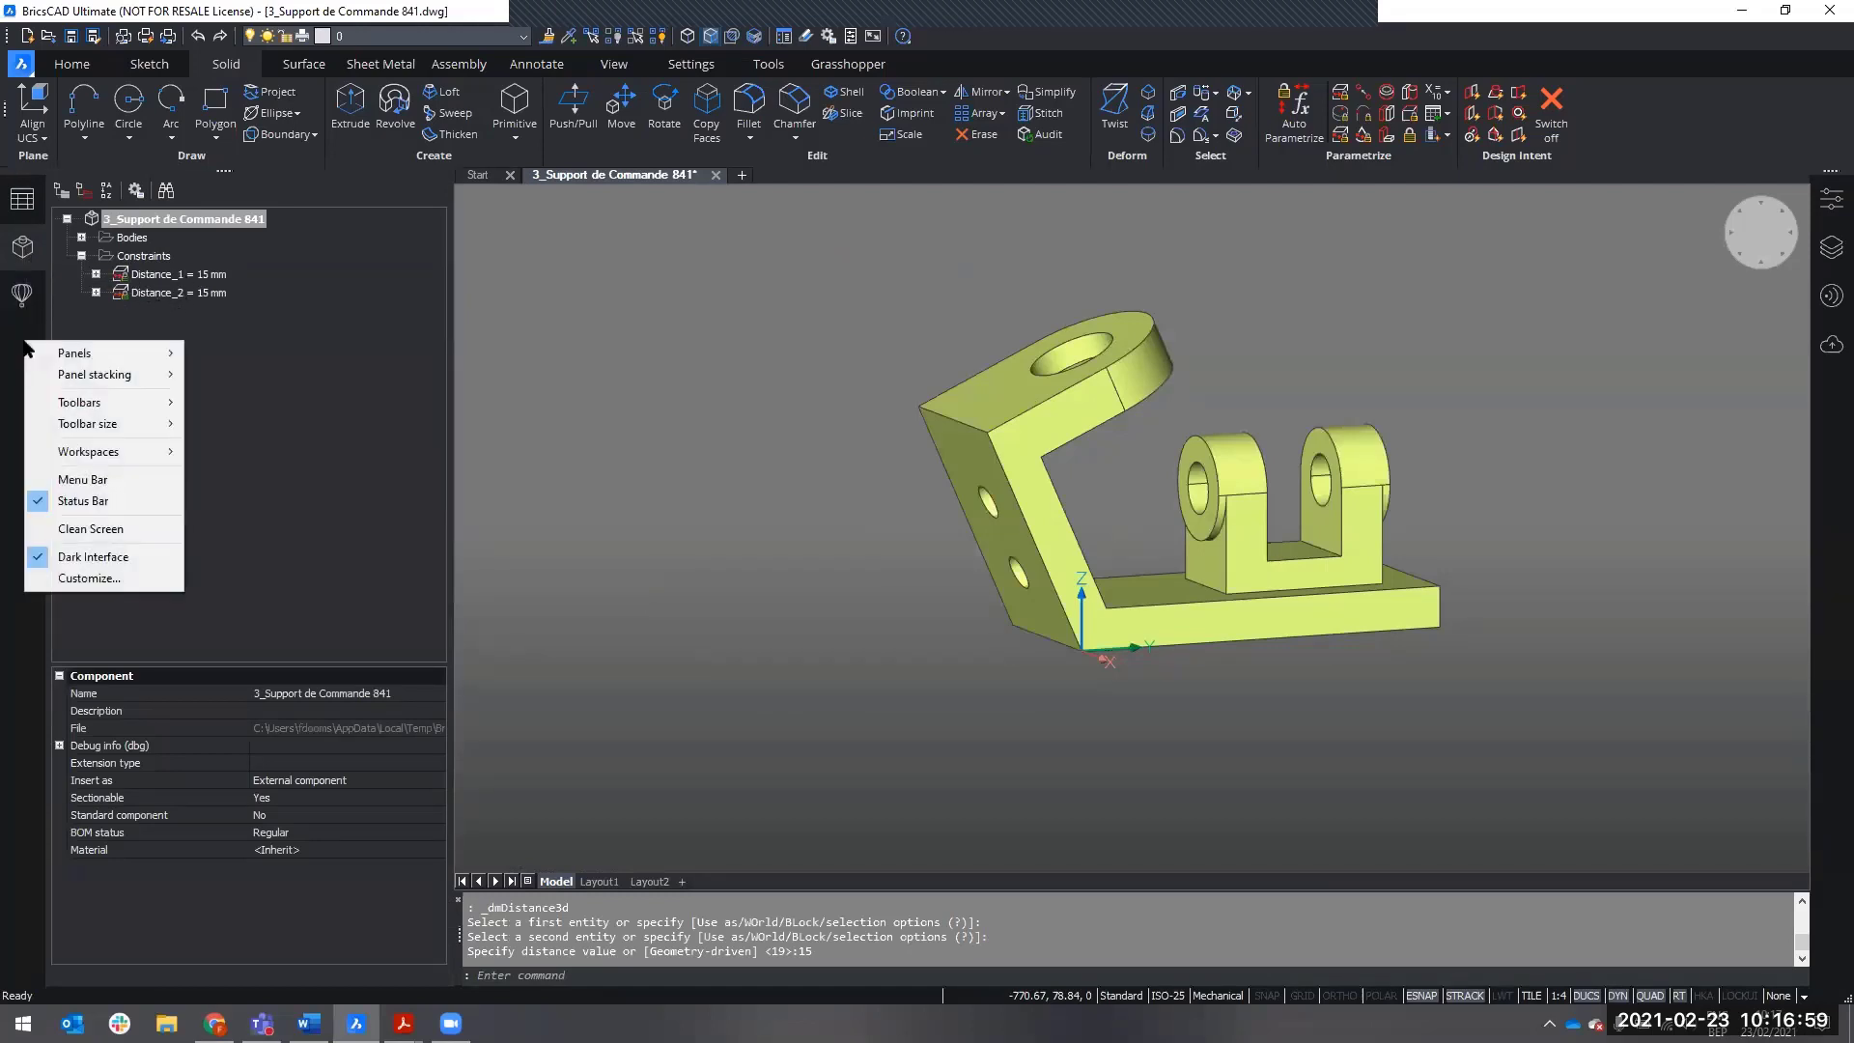
mouse_move(54, 351)
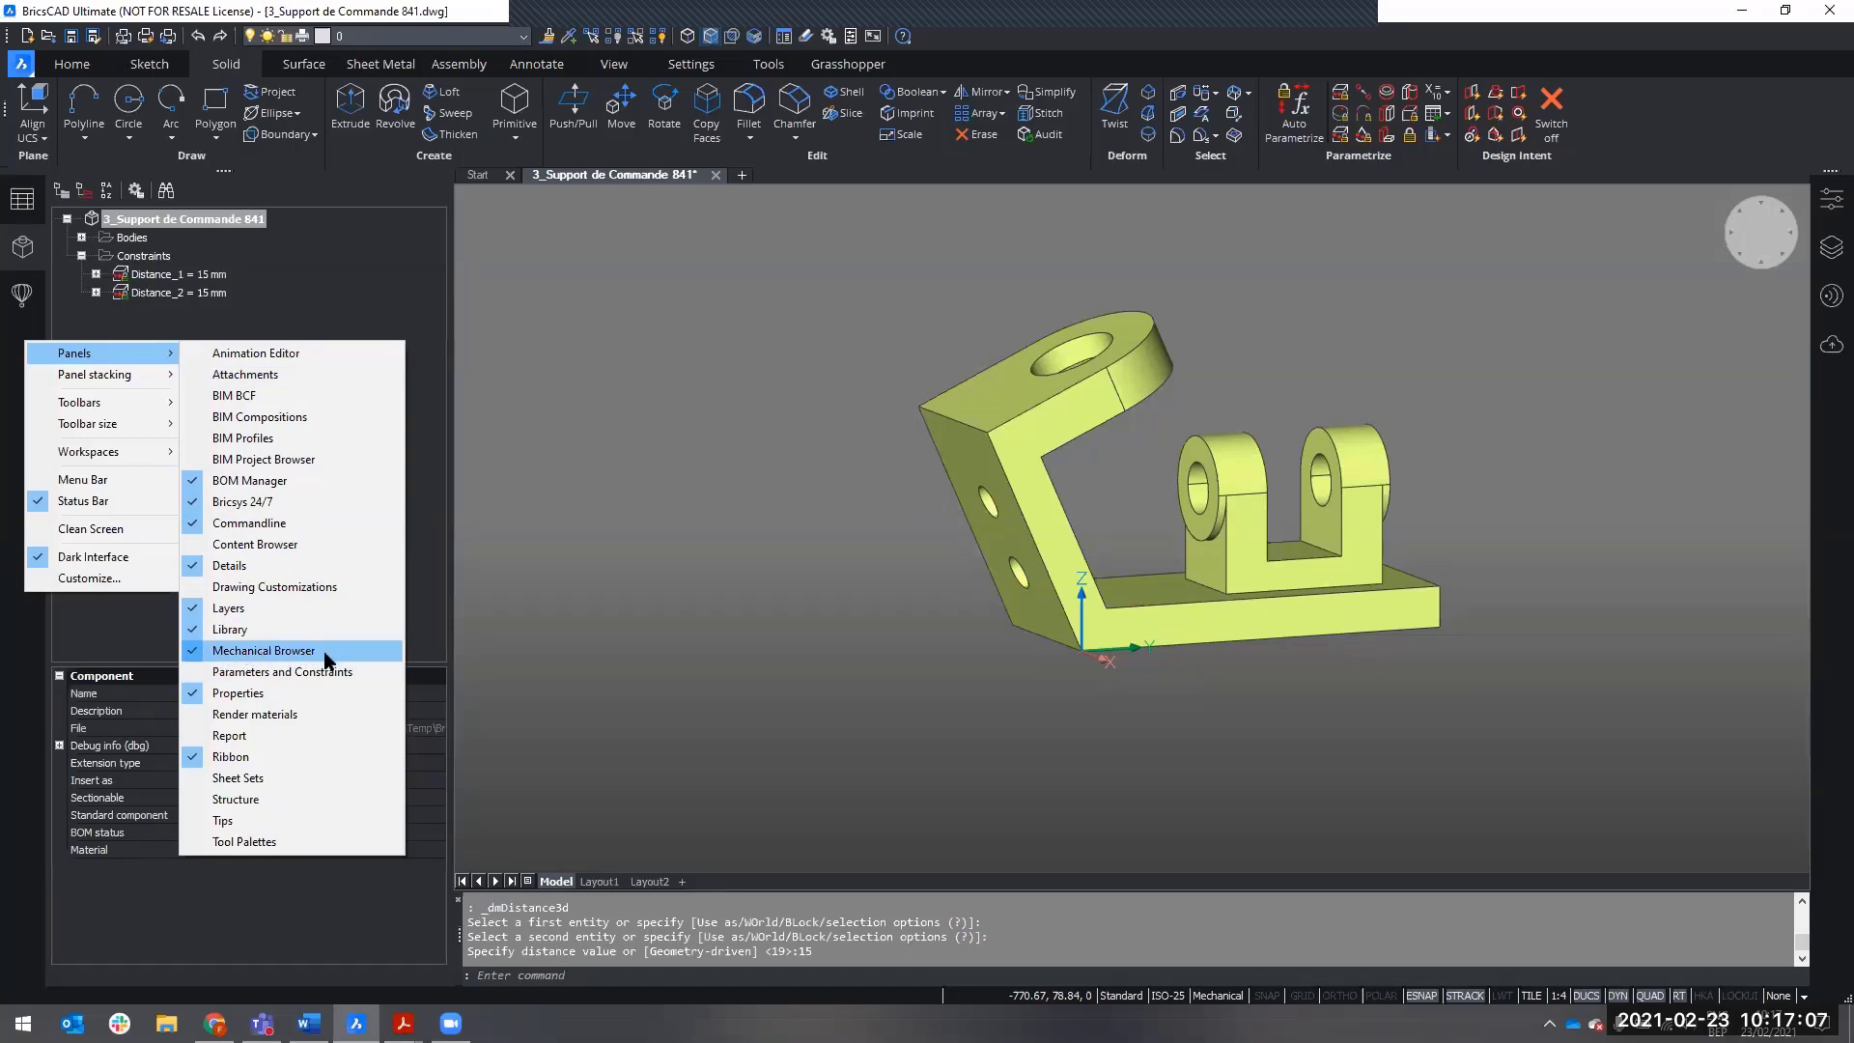
right_click(23, 322)
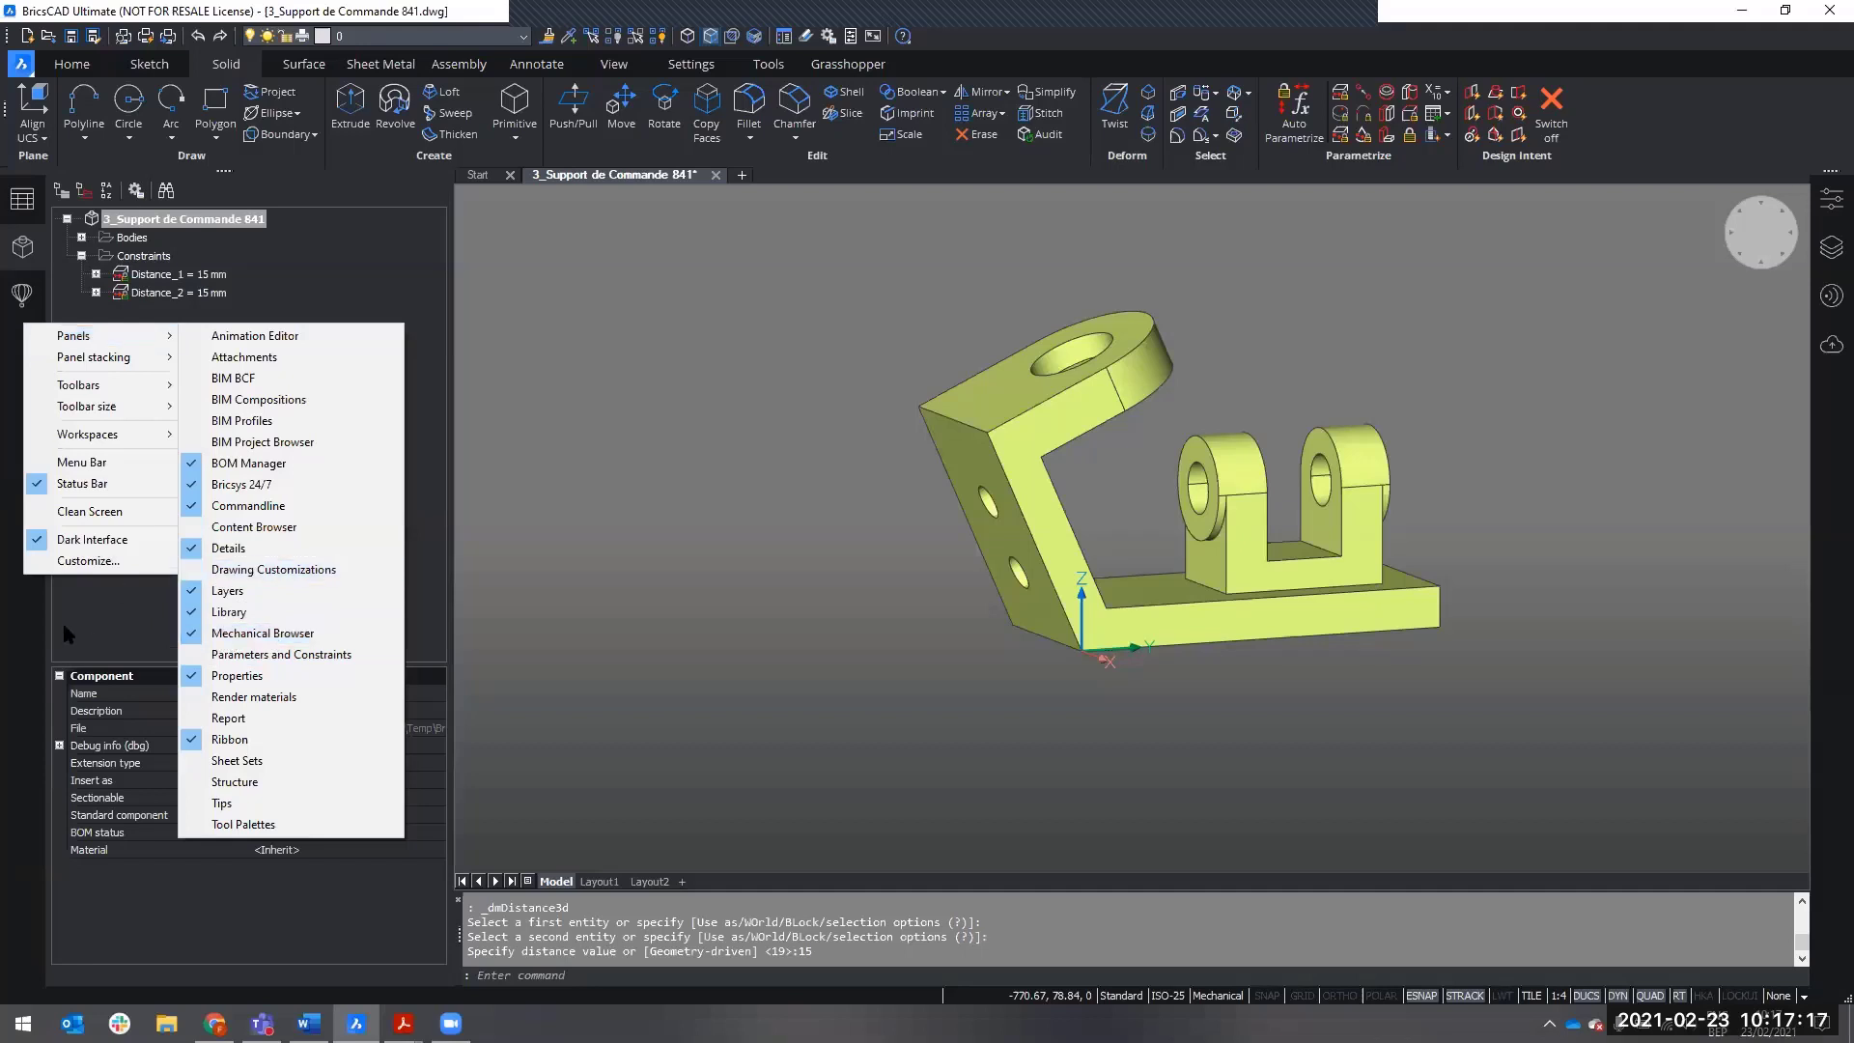
click(31, 628)
- Examine which faces the Distance_1 and Distance_2 constraints control and the commands offered for Distance_1
click(181, 280)
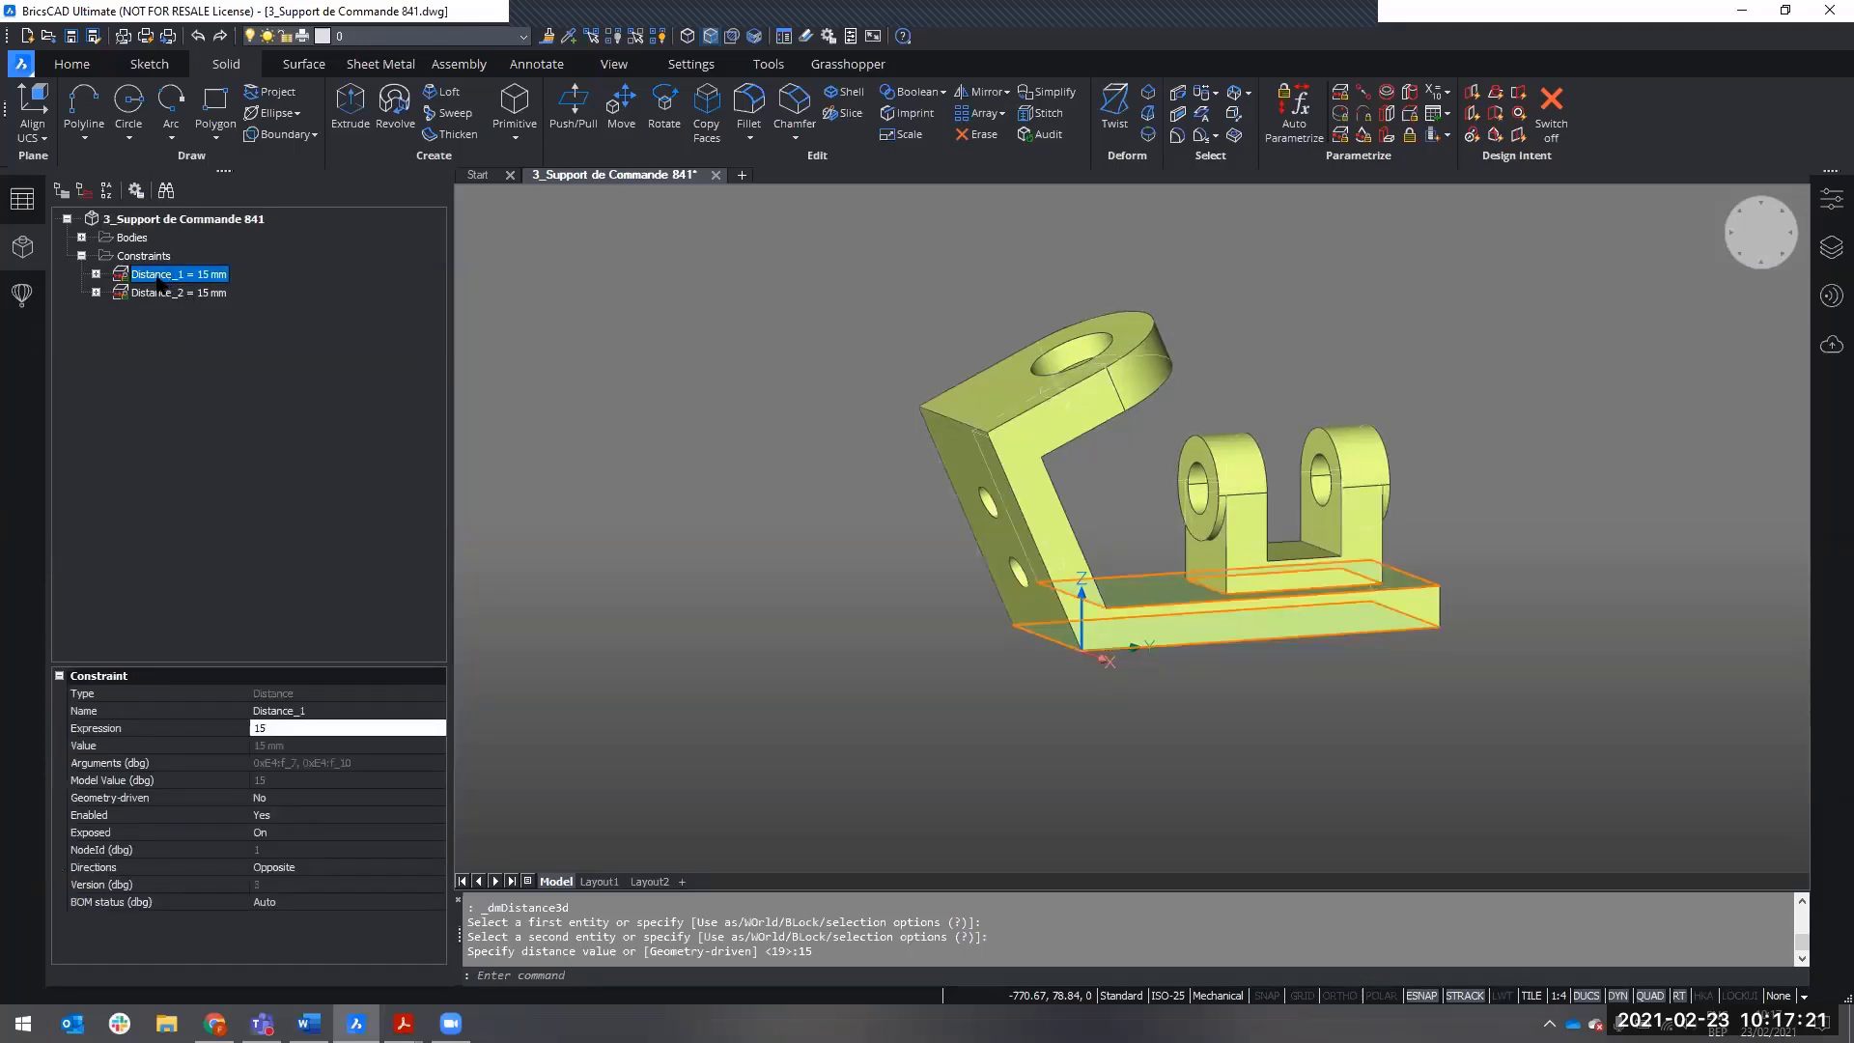
scroll(1167, 638, up, 2)
middle_drag(1120, 621, 963, 674)
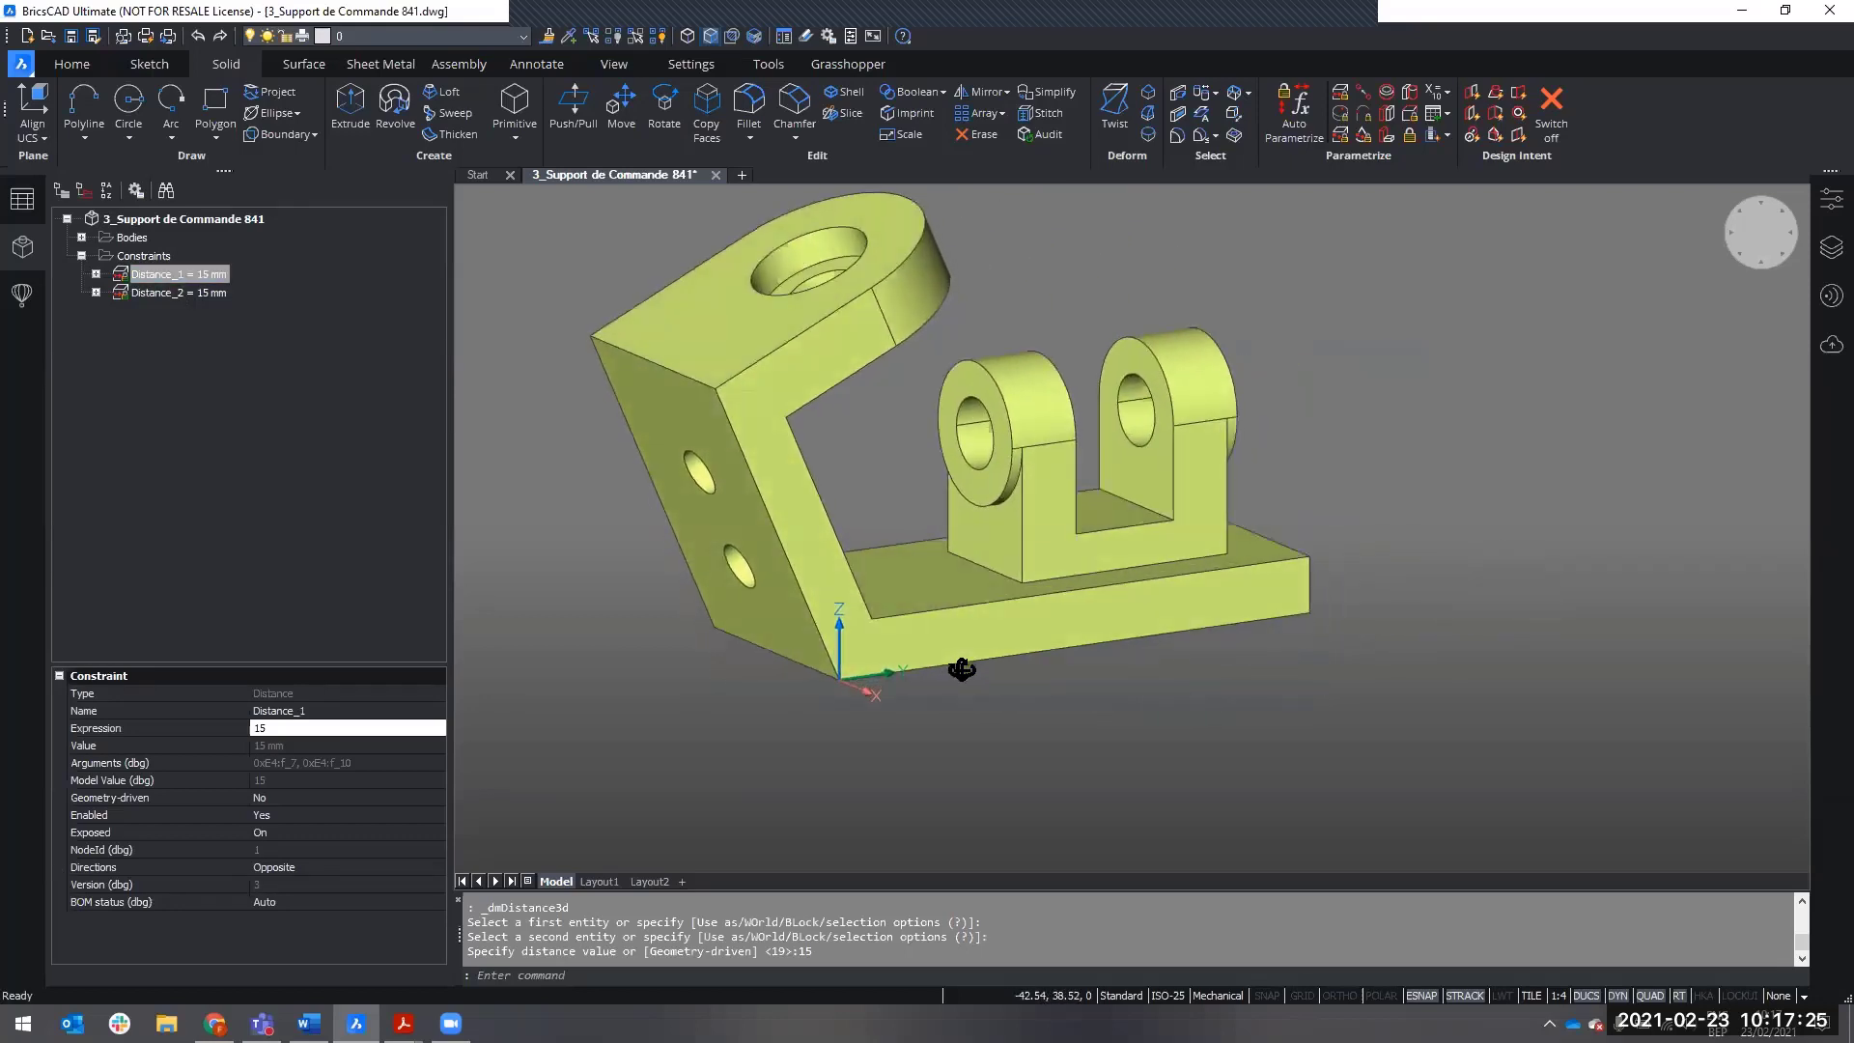
click(165, 276)
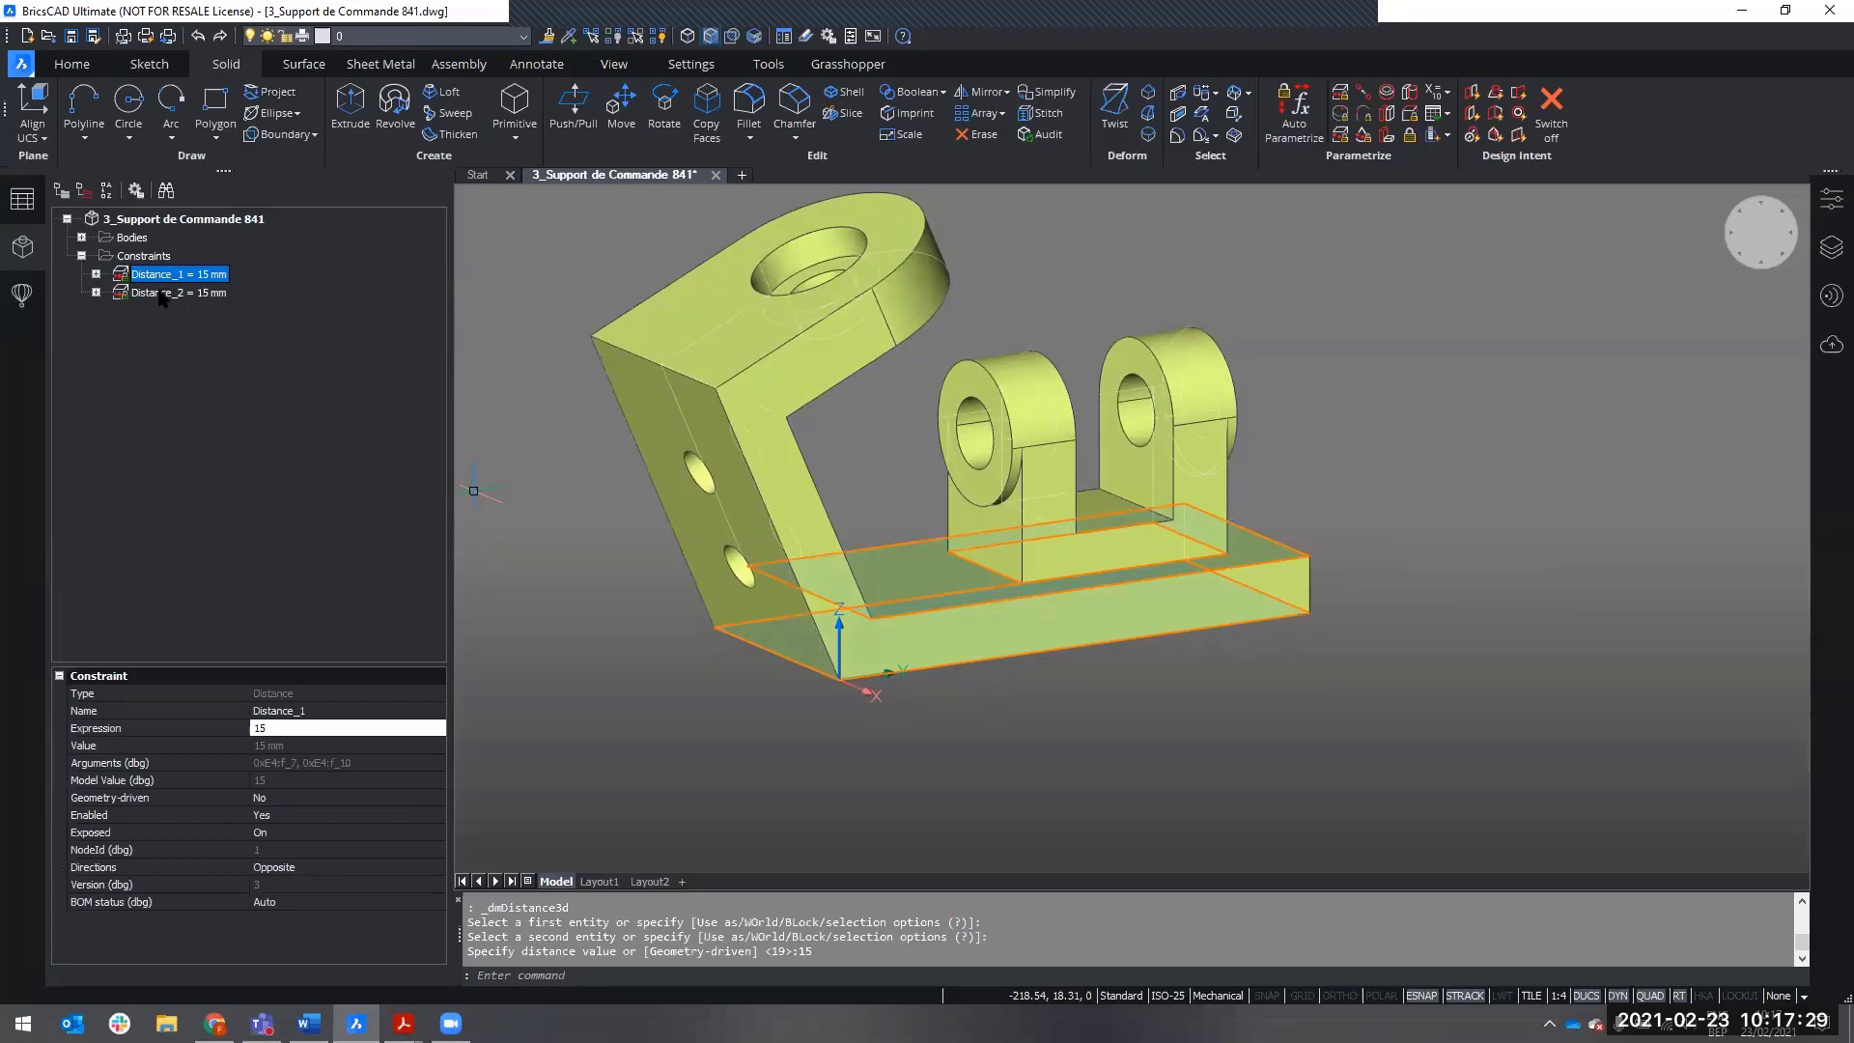
click(163, 295)
click(166, 276)
right_click(169, 278)
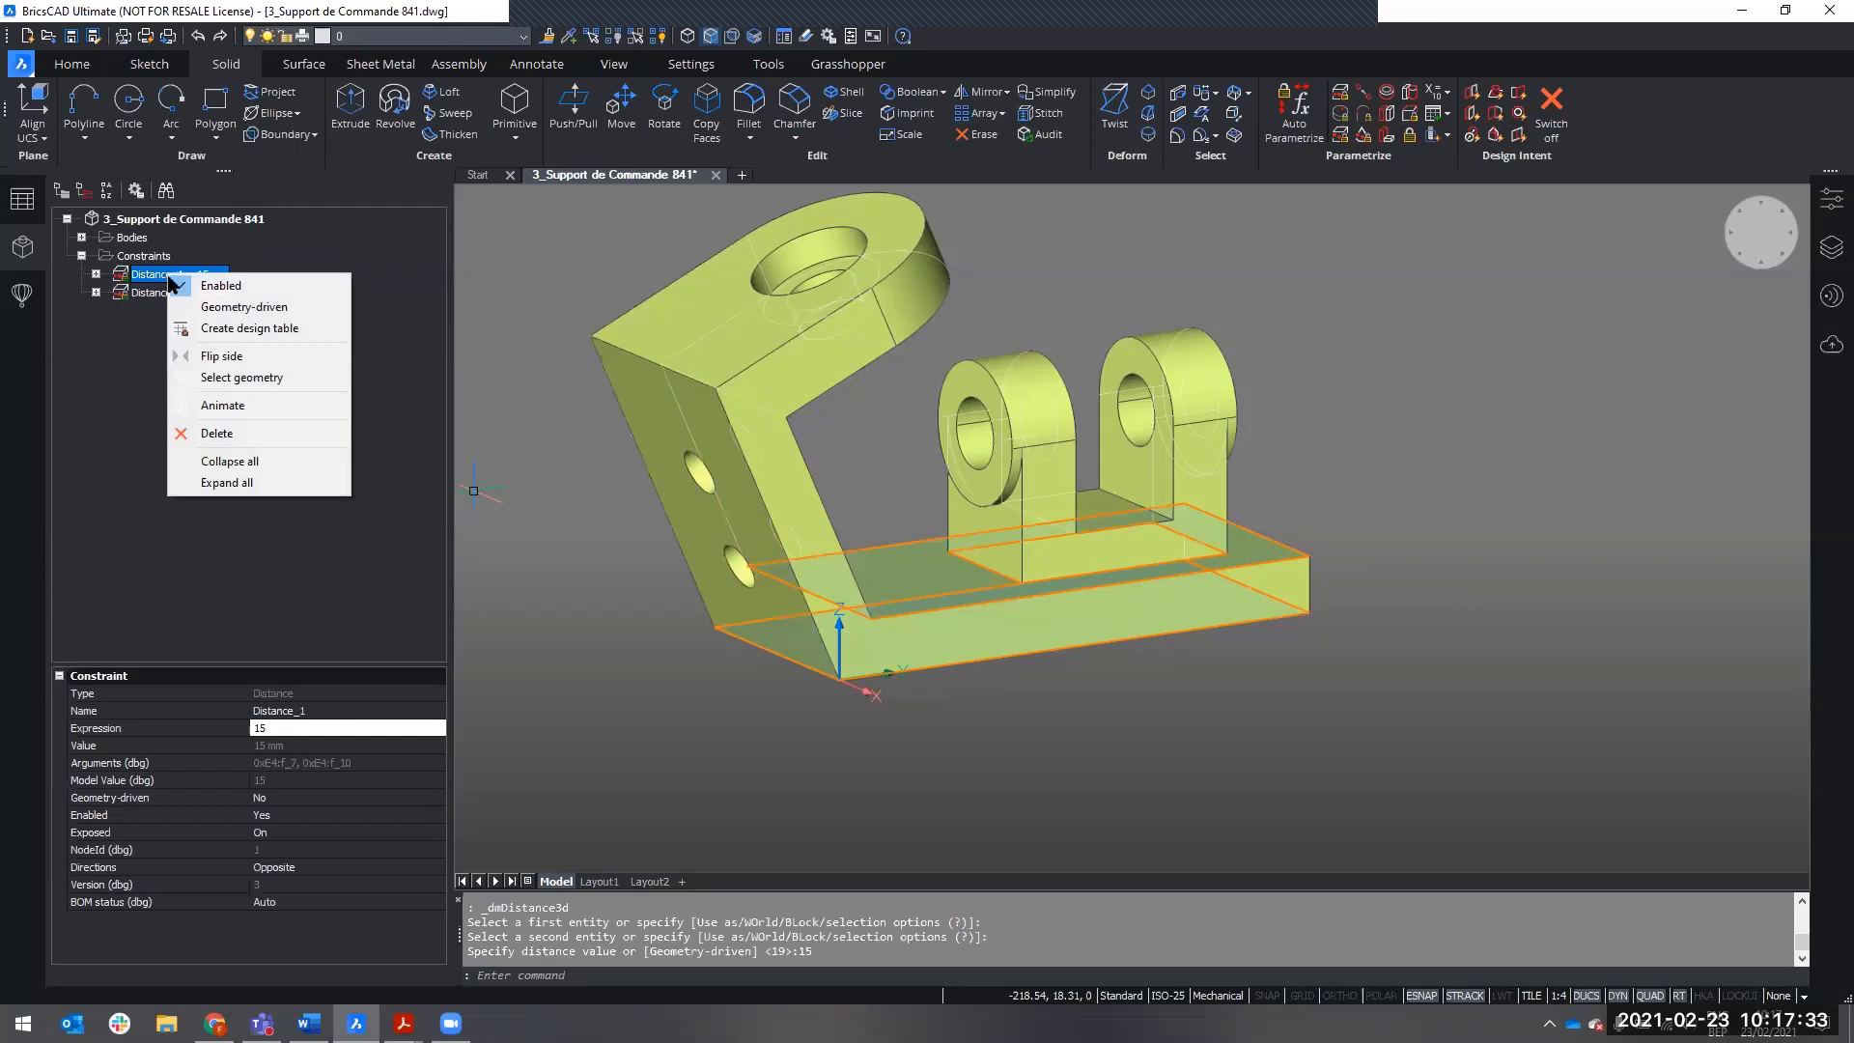
click(258, 415)
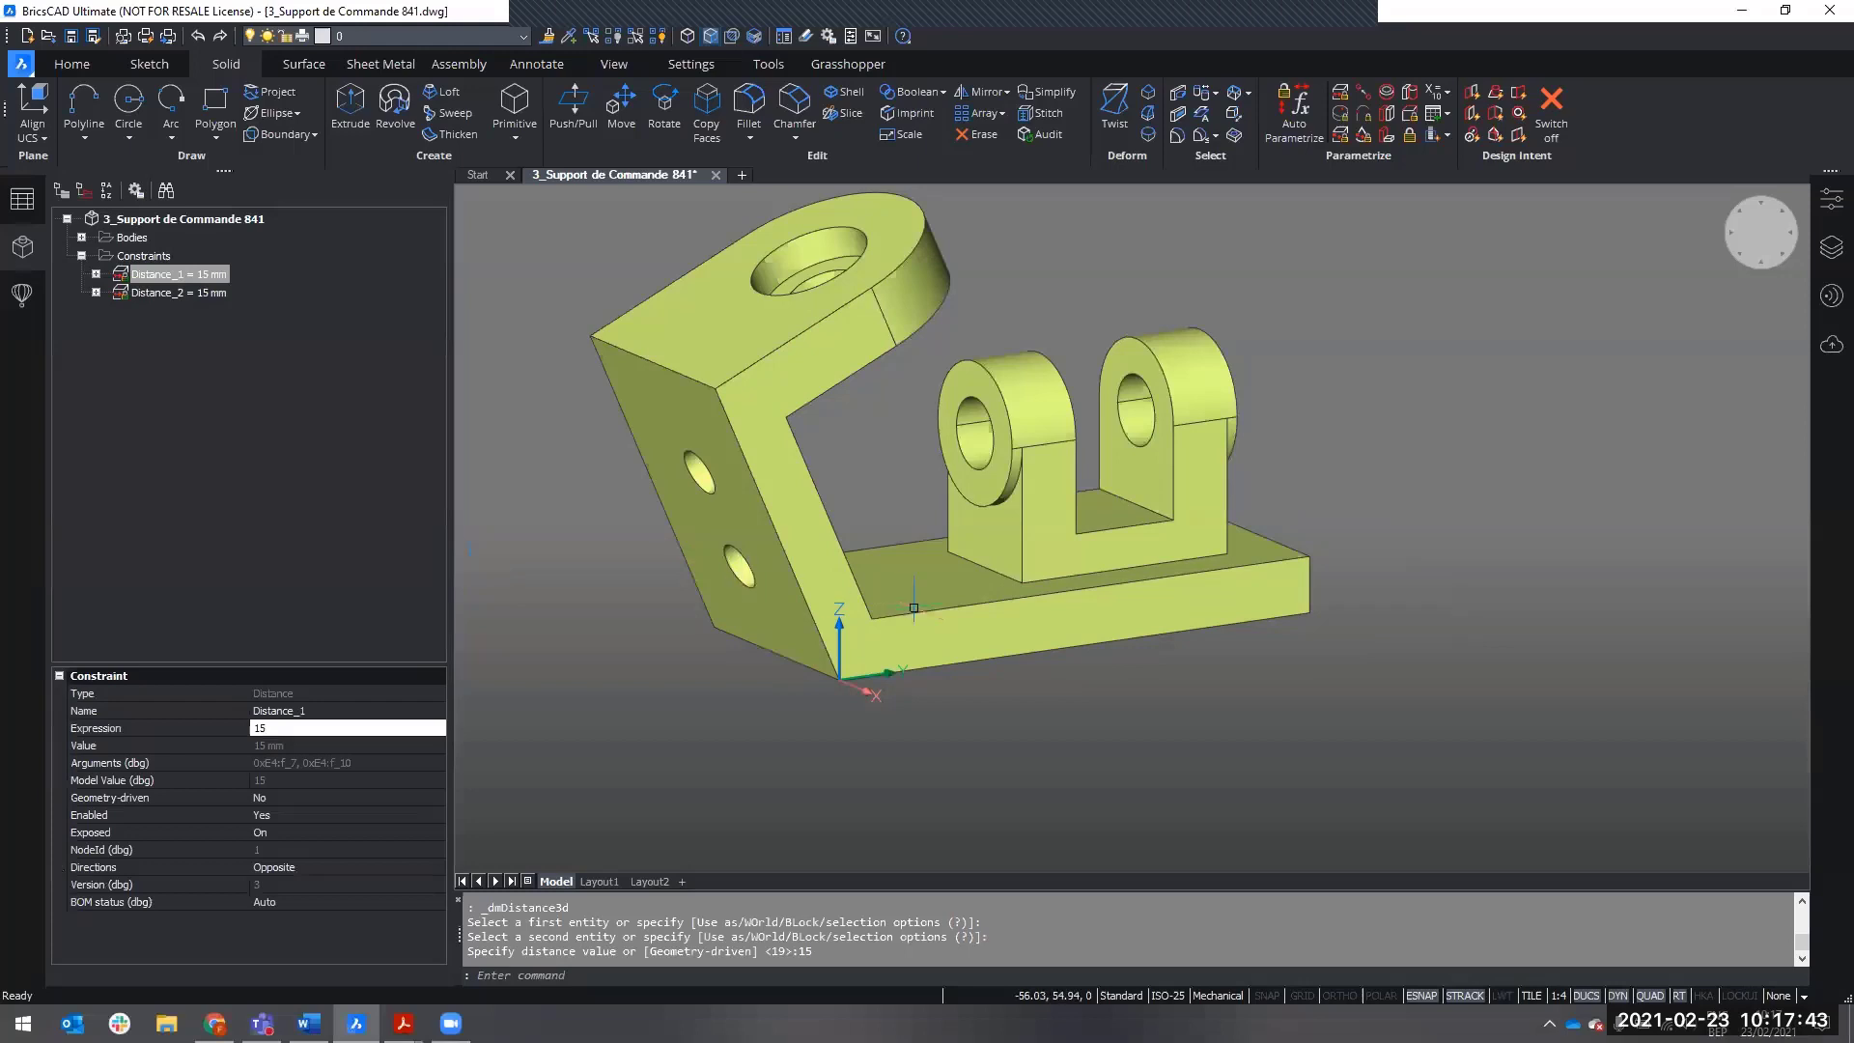
- Add a 3D distance constraint of 15 between the upper and lower faces of the arm's top flange
scroll(941, 869, down, 3)
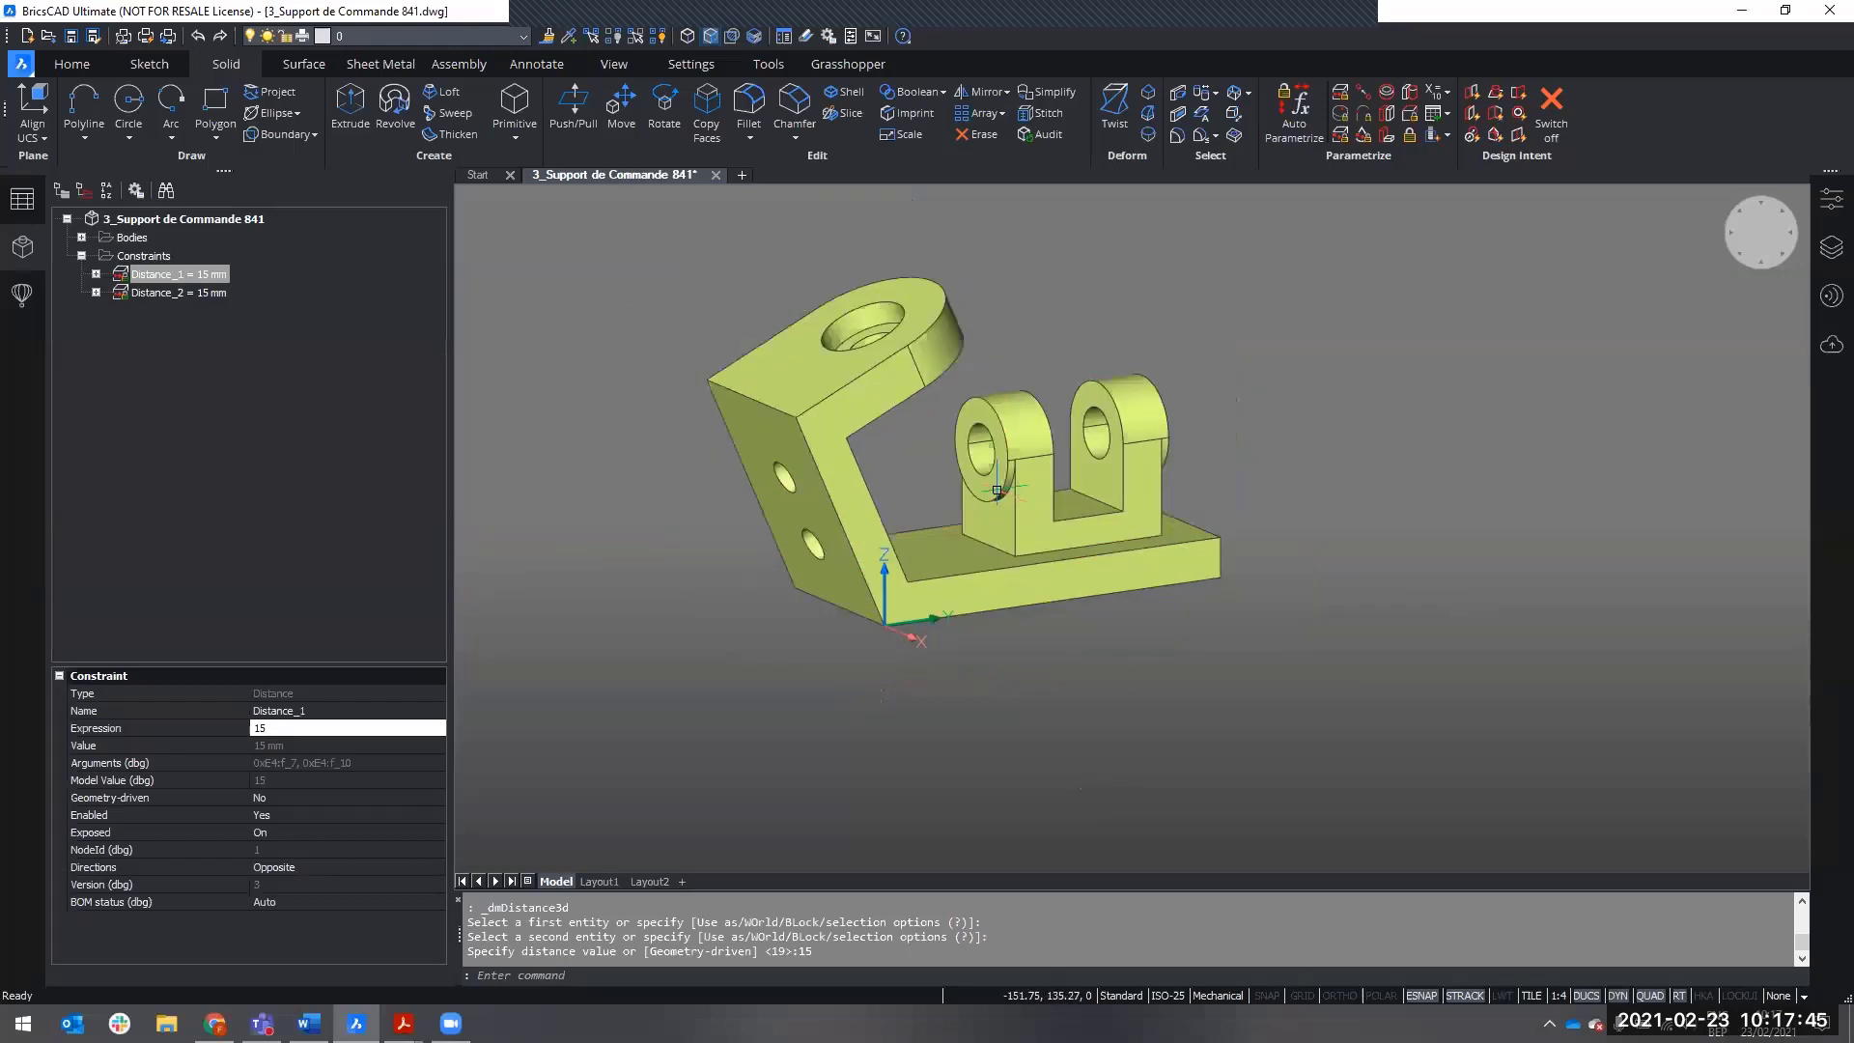
scroll(979, 604, up, 2)
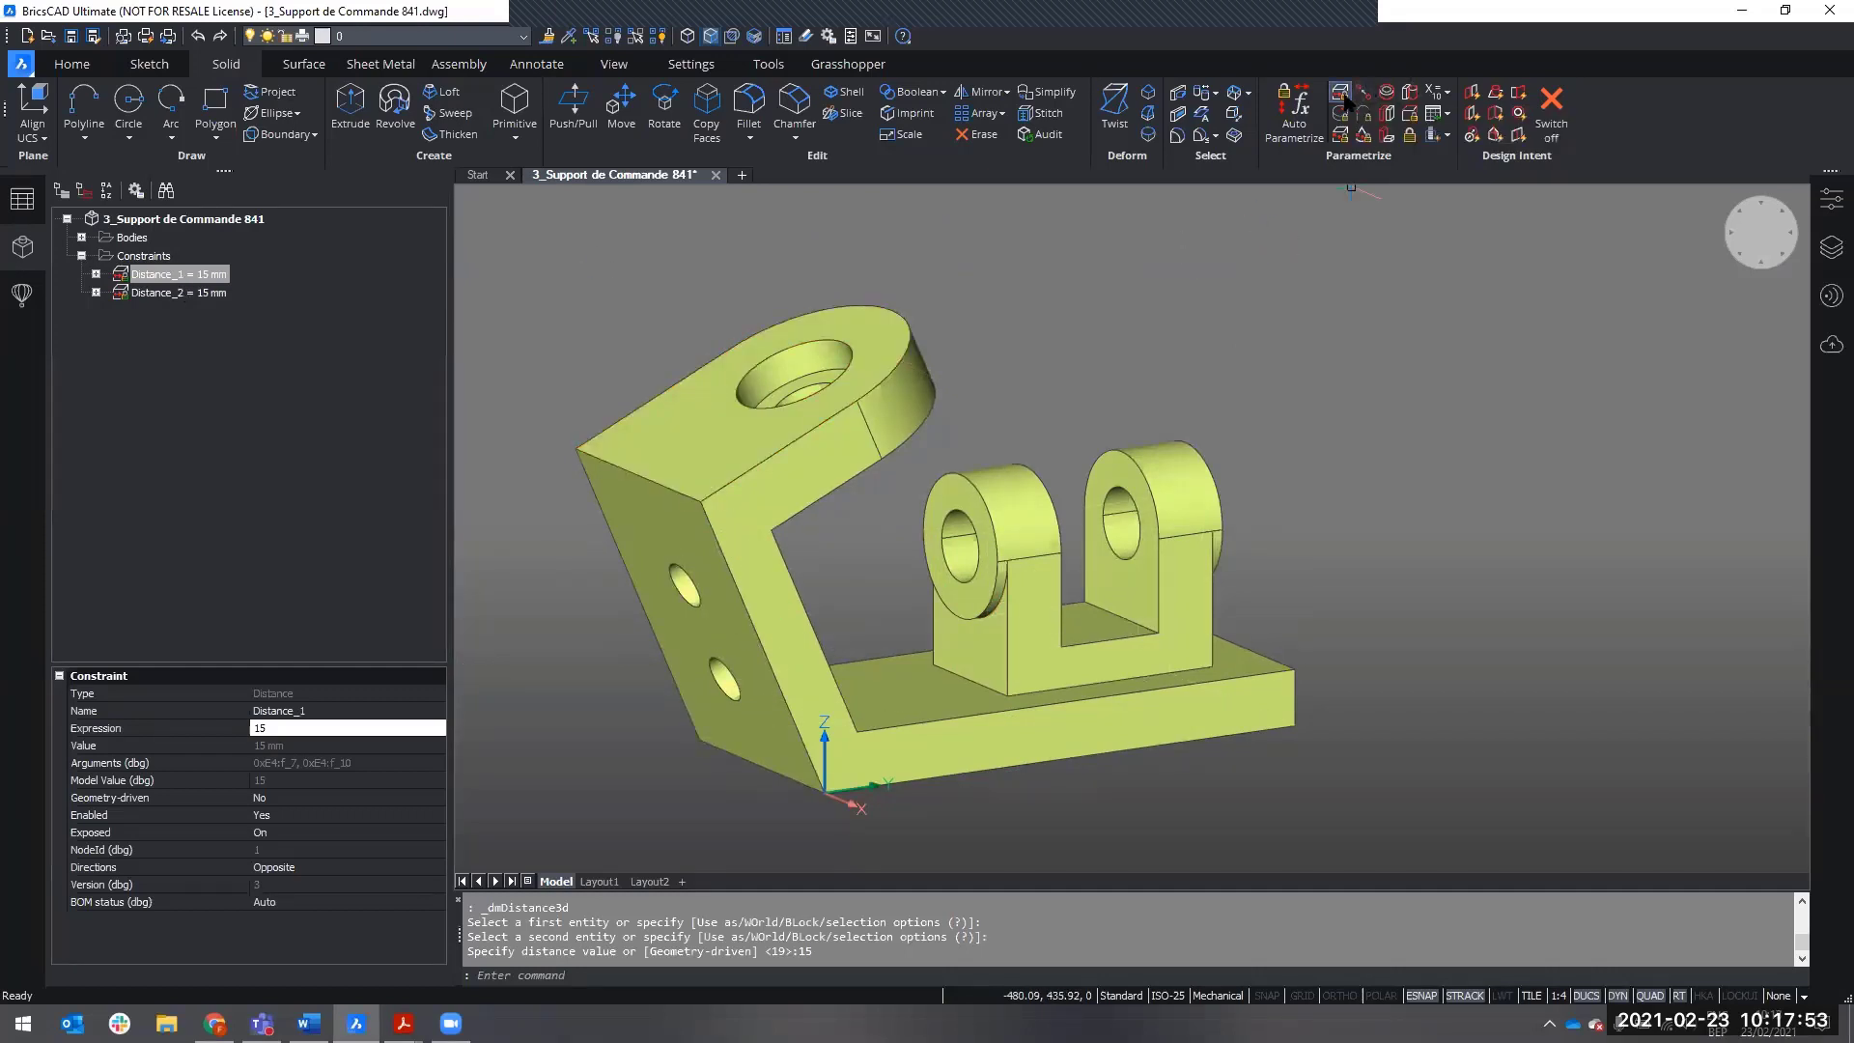
click(1343, 94)
mouse_move(747, 491)
shift+middle_down()
mouse_move(770, 521)
mouse_move(745, 483)
shift+middle_up()
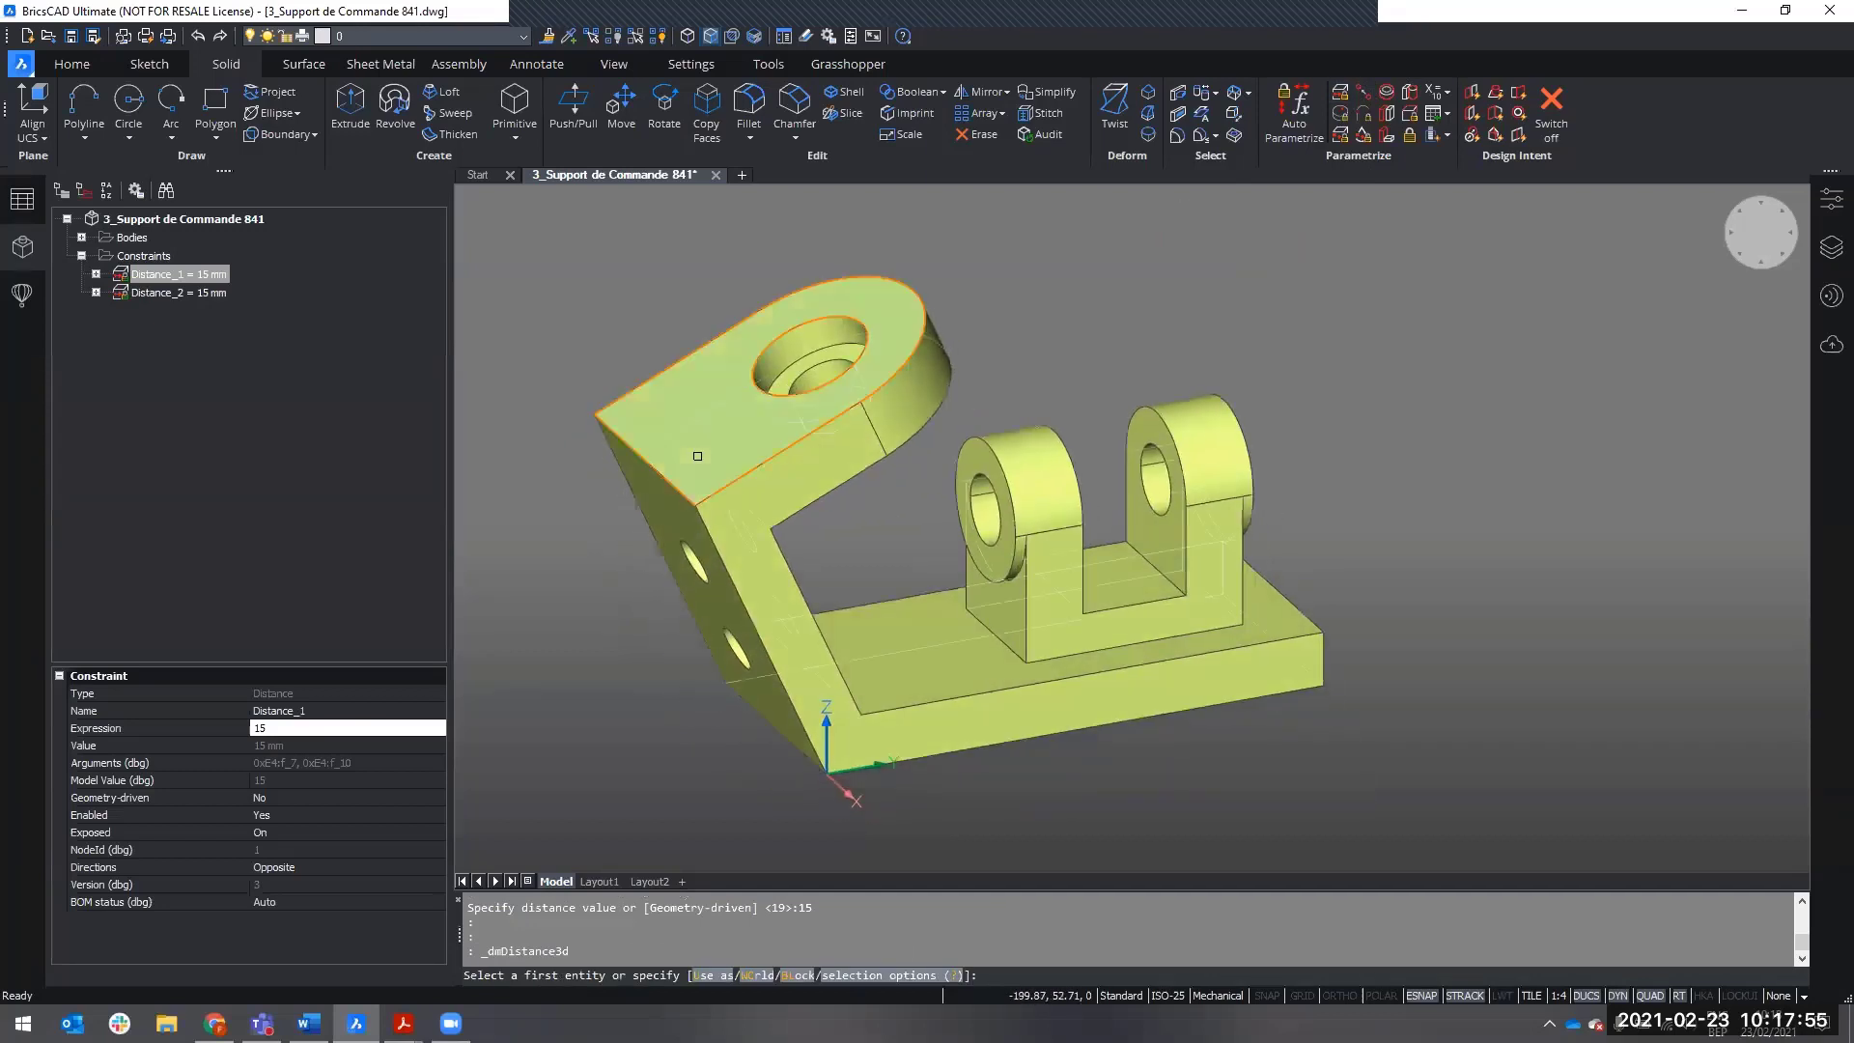
click(697, 455)
shift+middle_drag(903, 520, 726, 421)
click(732, 432)
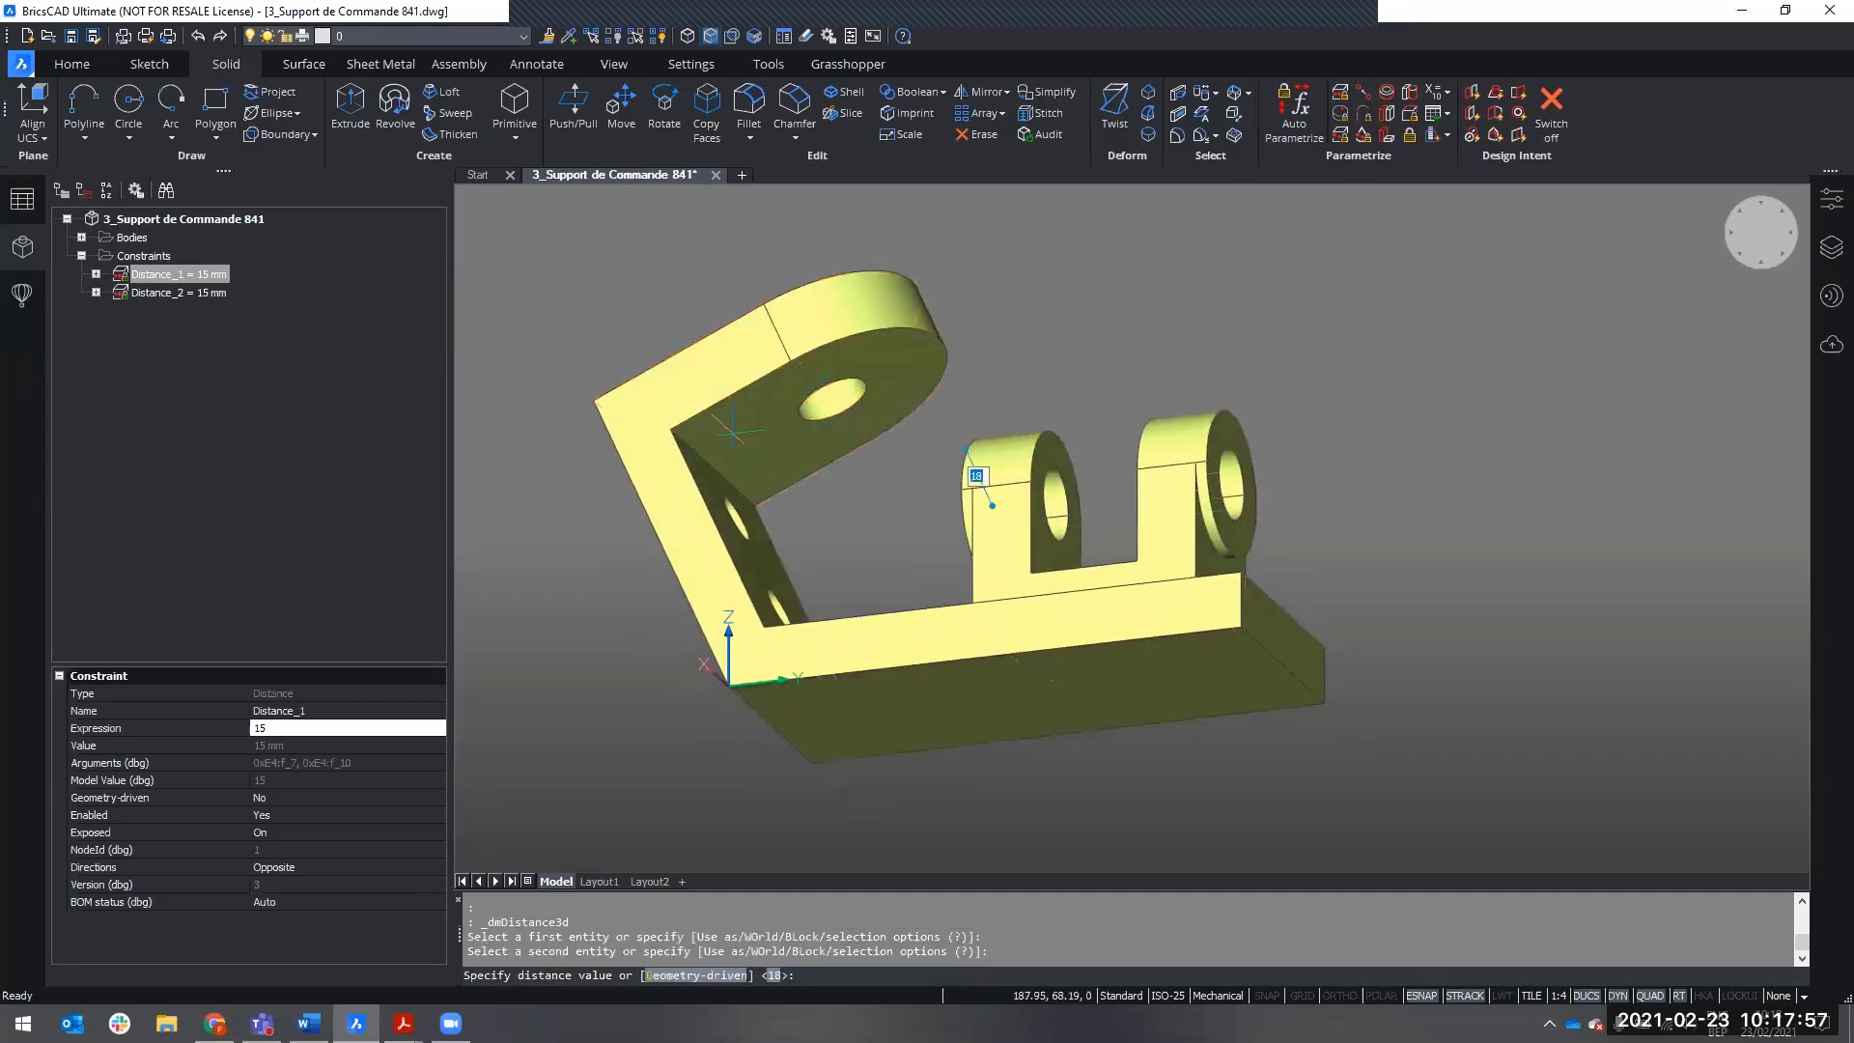
shift+middle_drag(875, 502, 932, 520)
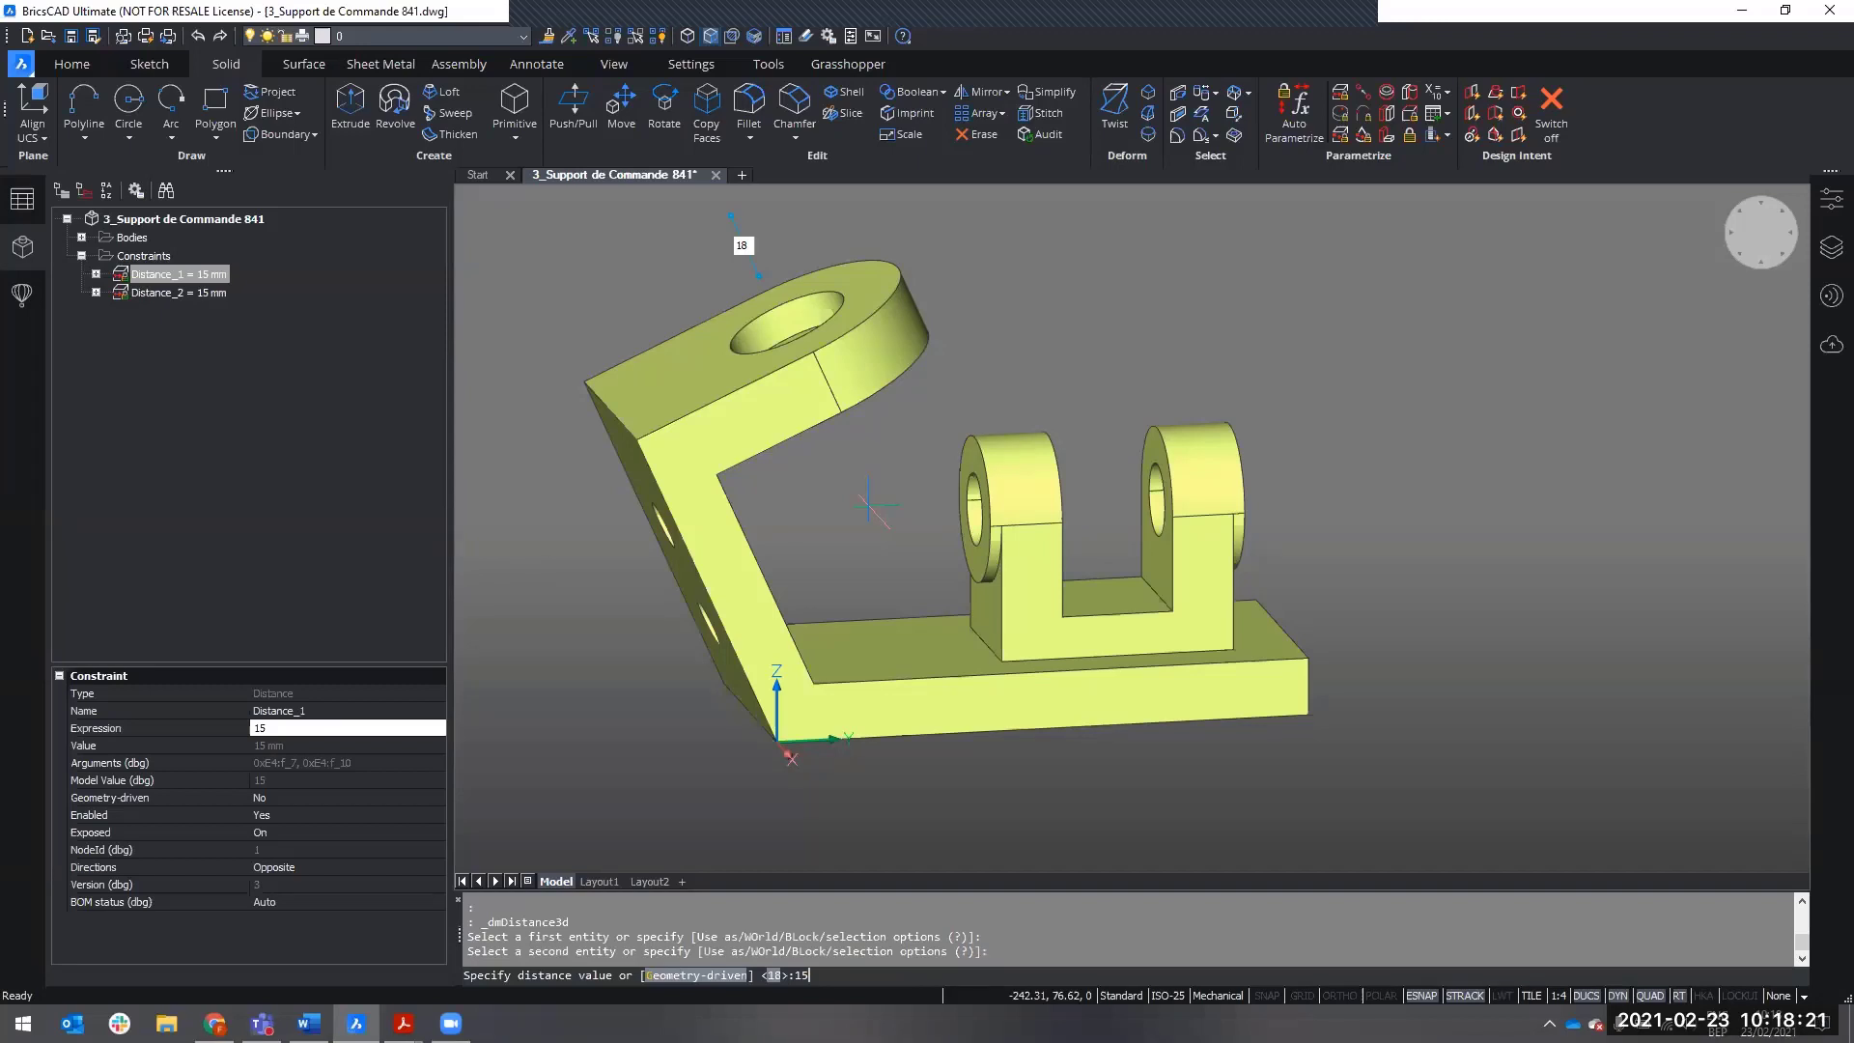
key(Return)
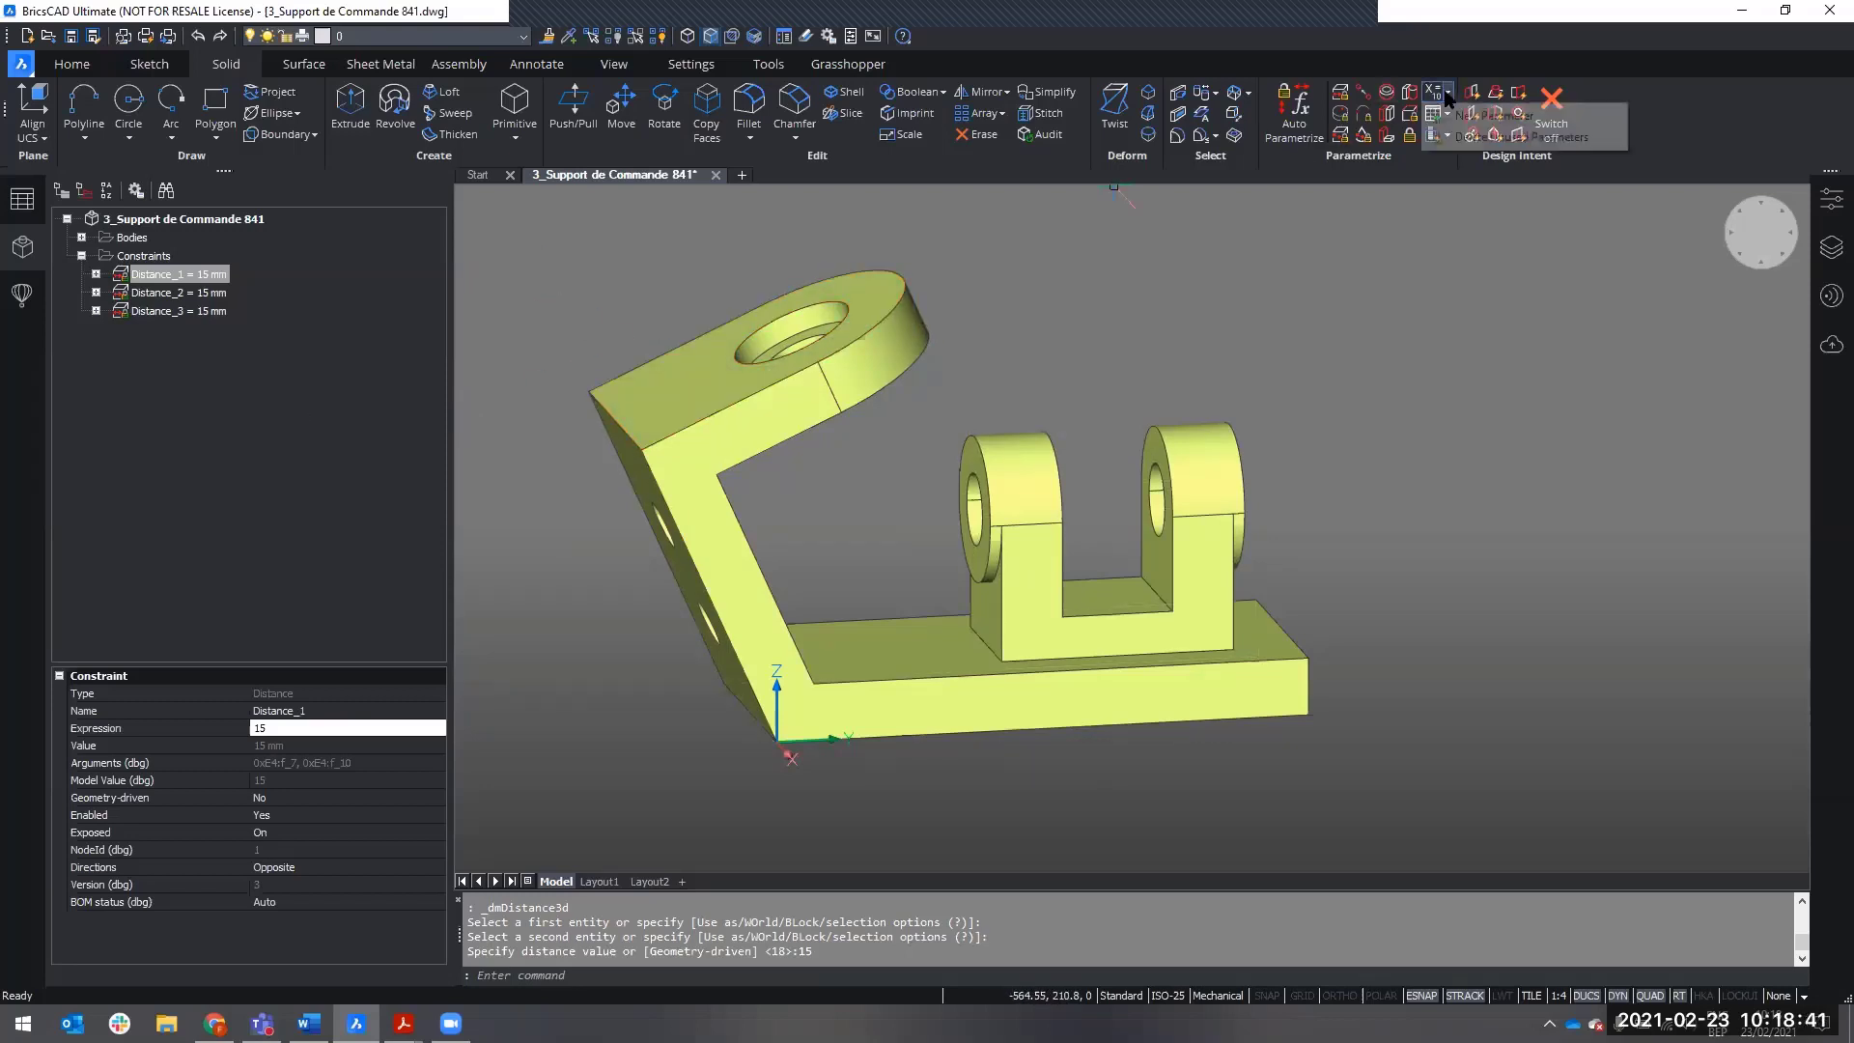
- Add a new parameter to the support component, name it T and set its expression to 15
click(1445, 97)
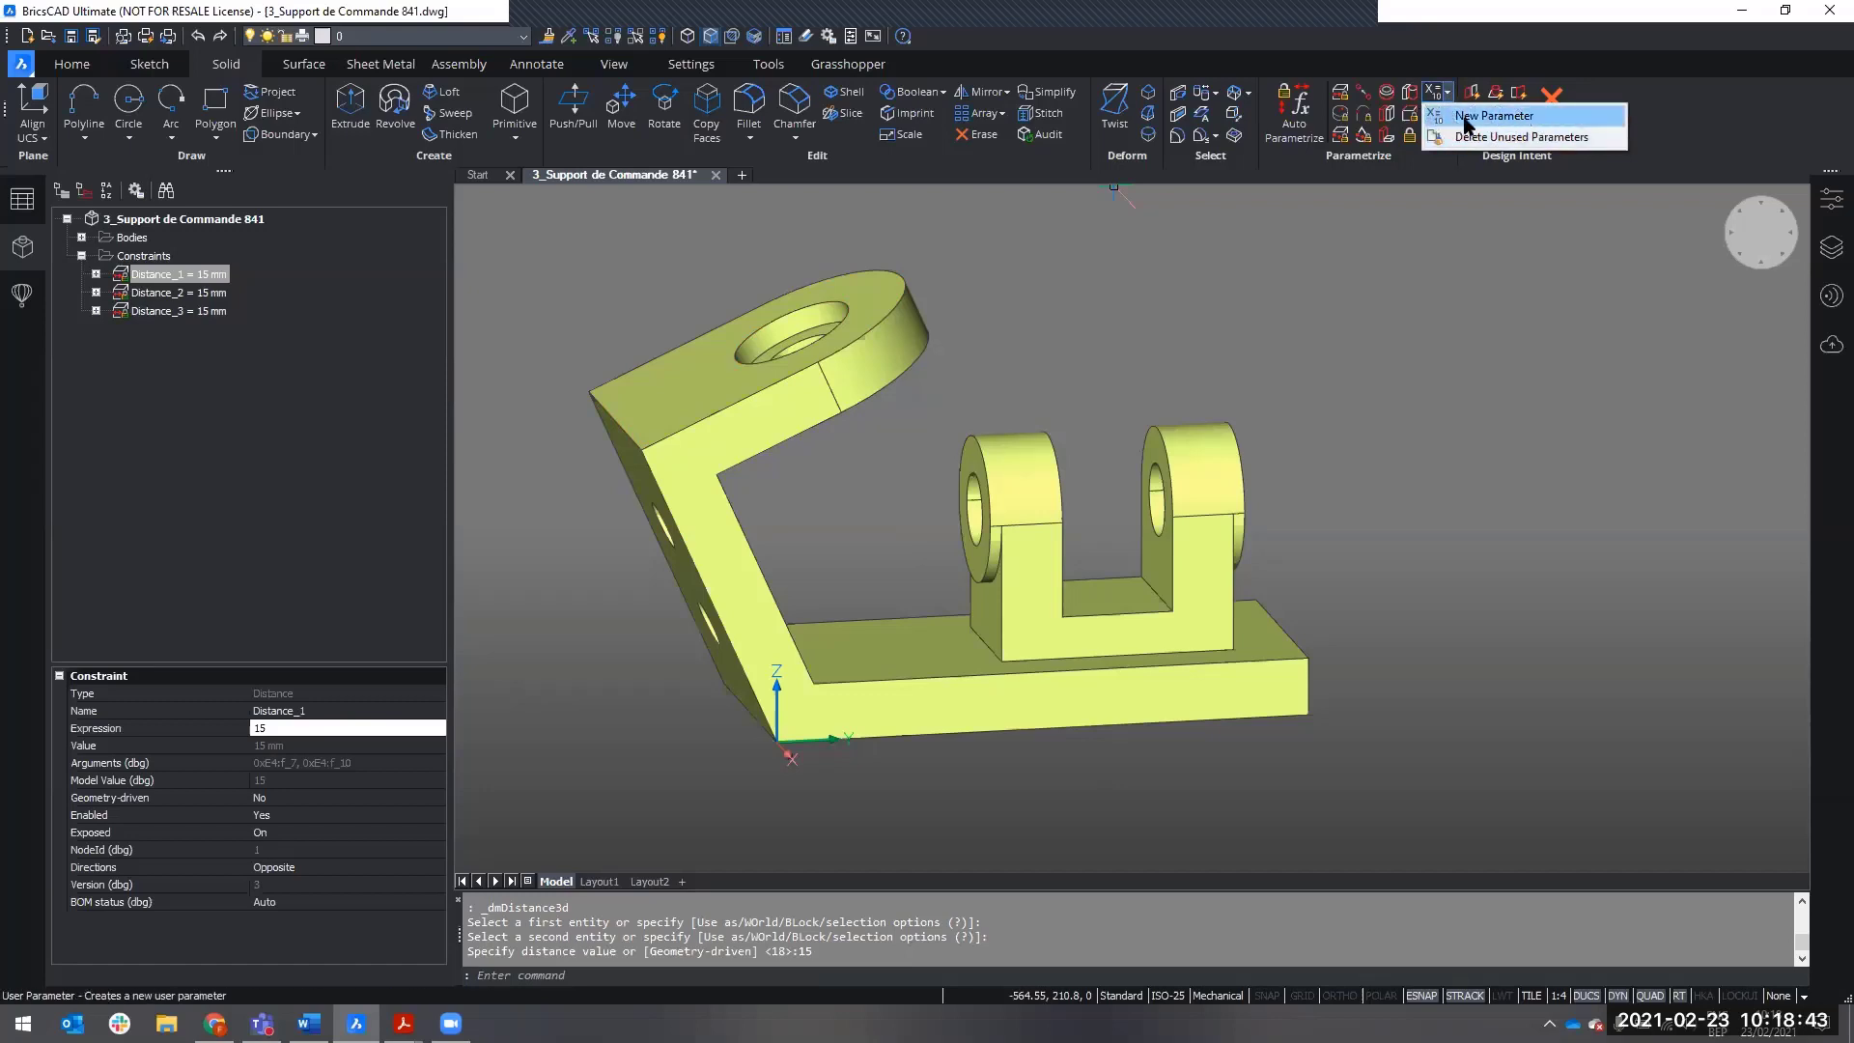
right_click(178, 222)
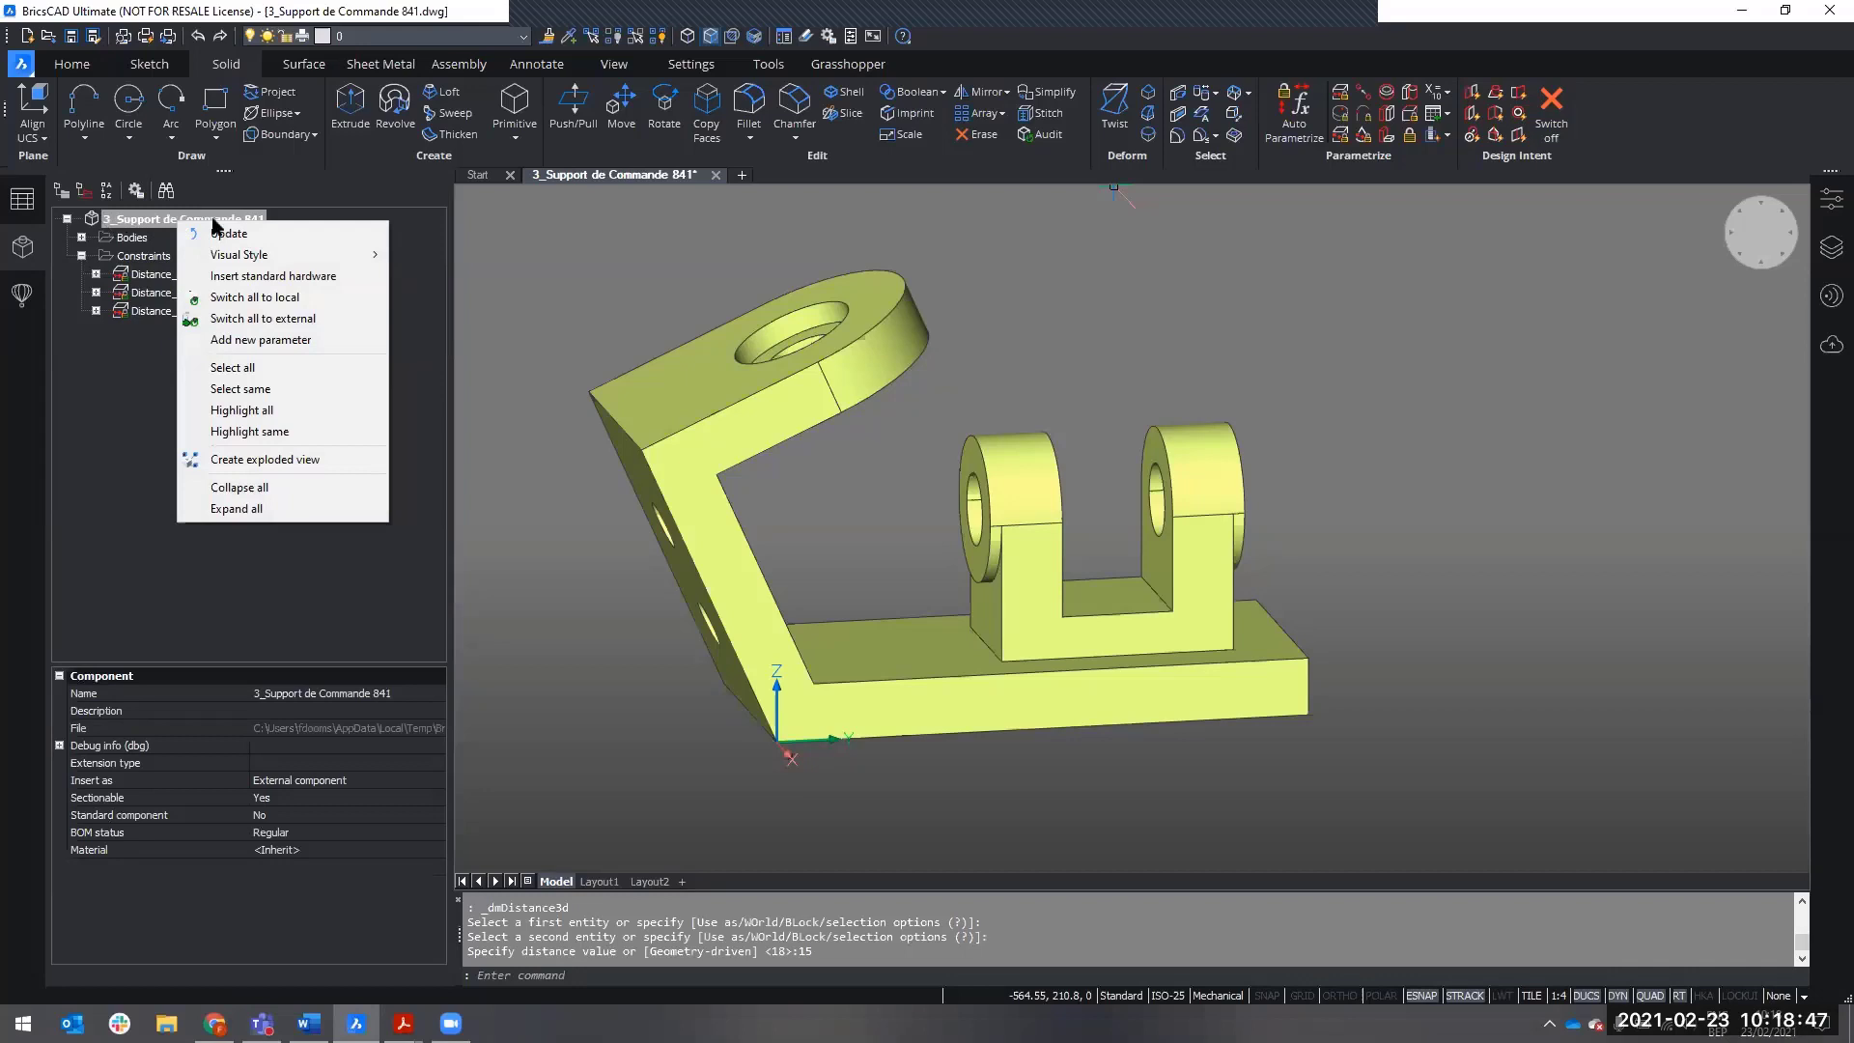
click(231, 343)
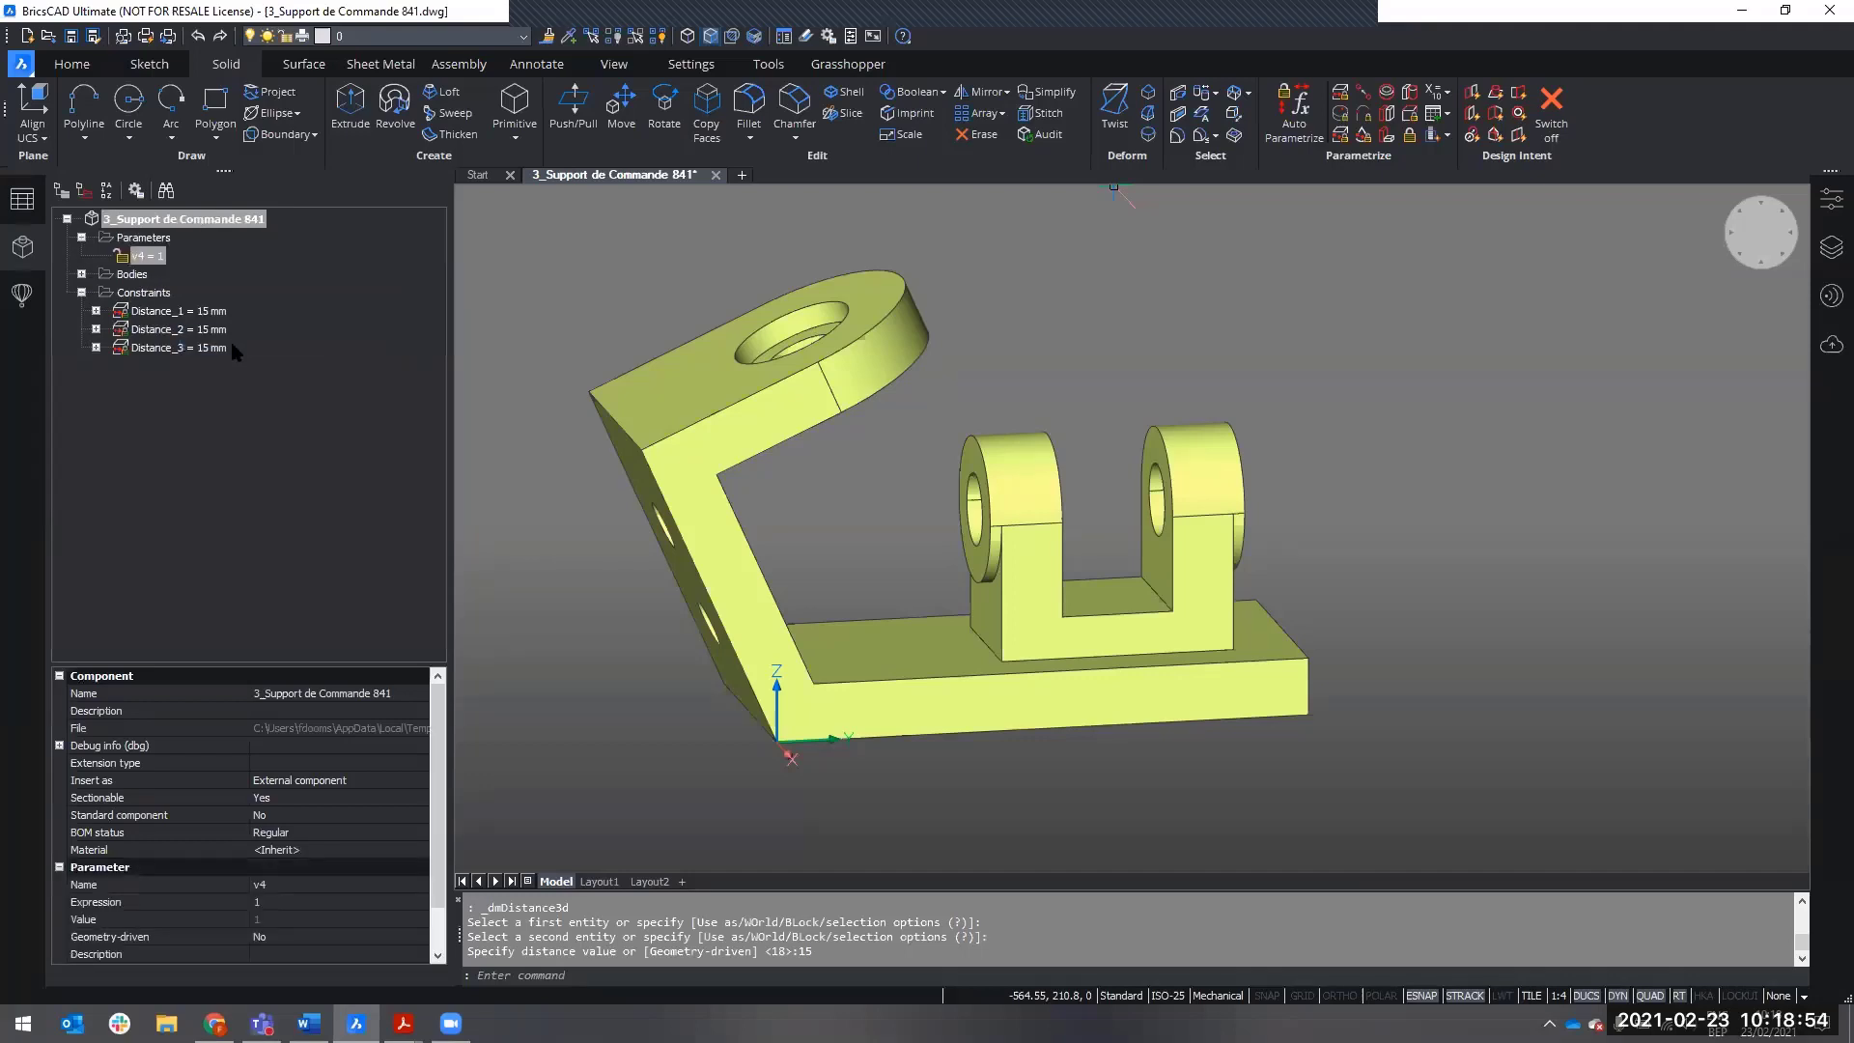
click(154, 256)
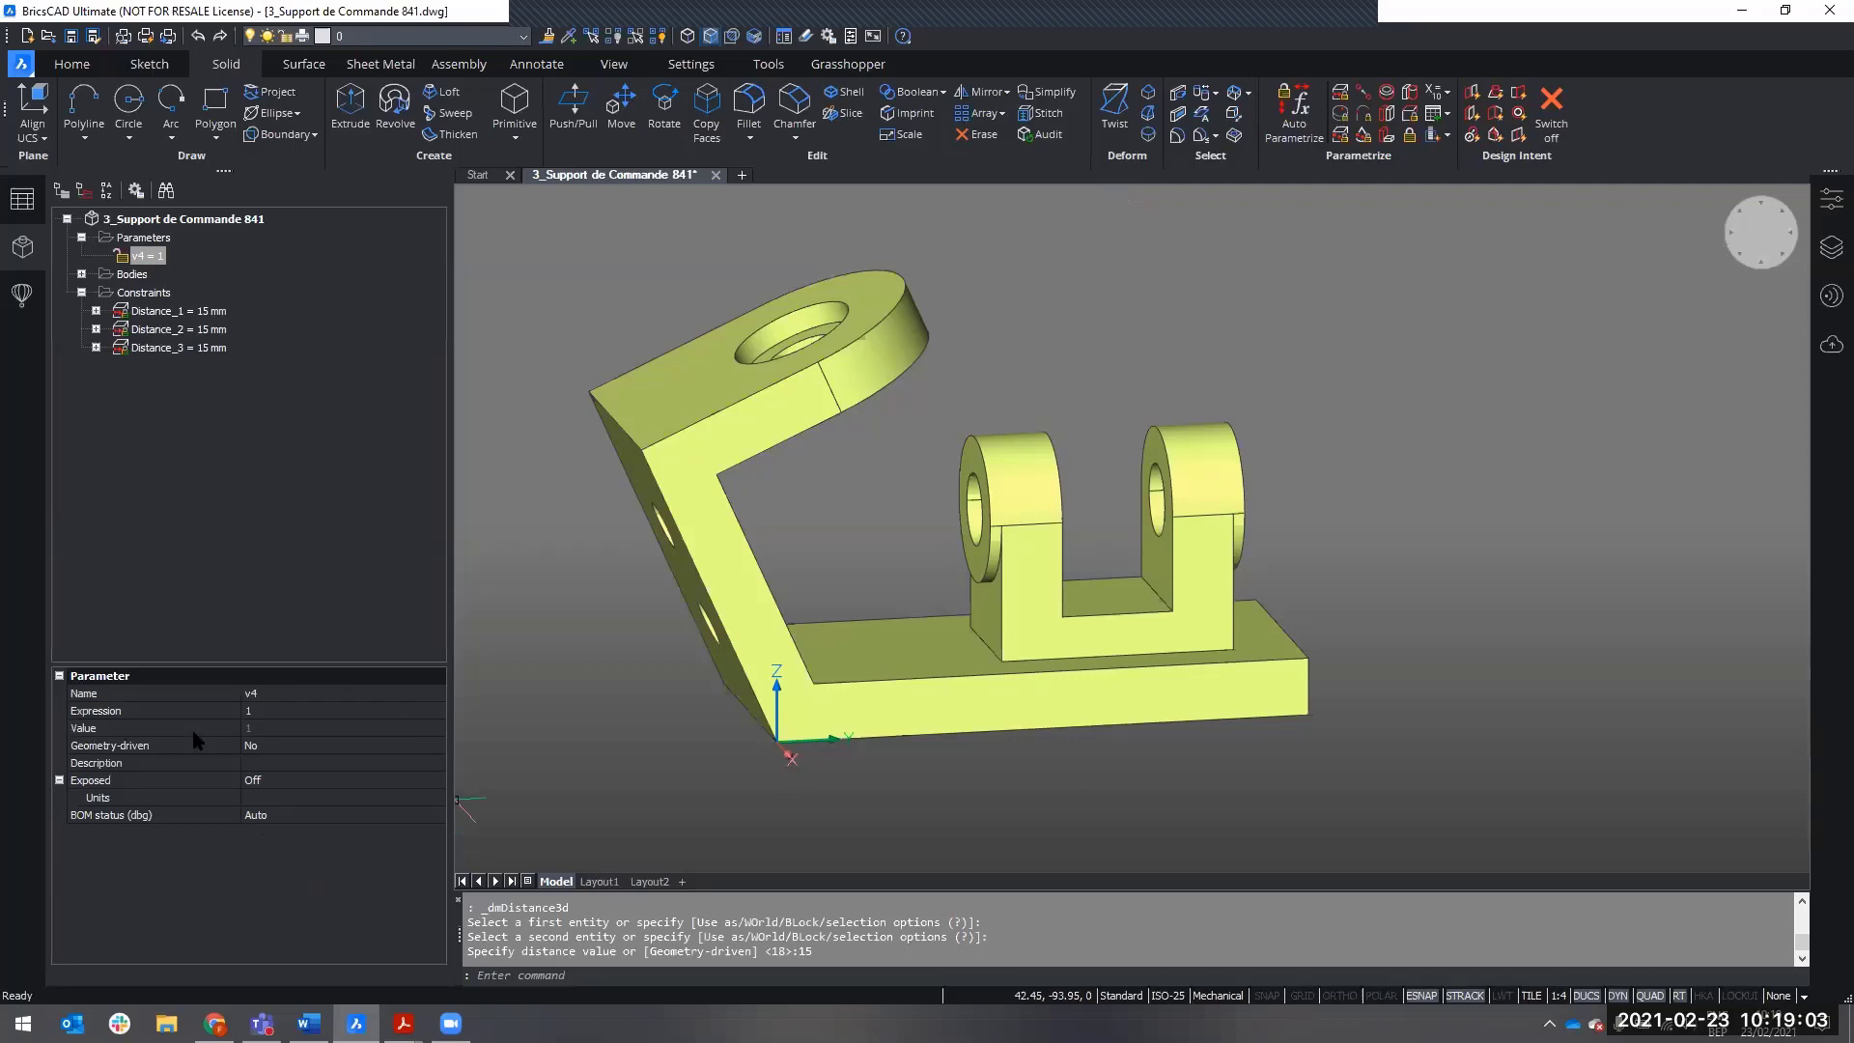
click(266, 697)
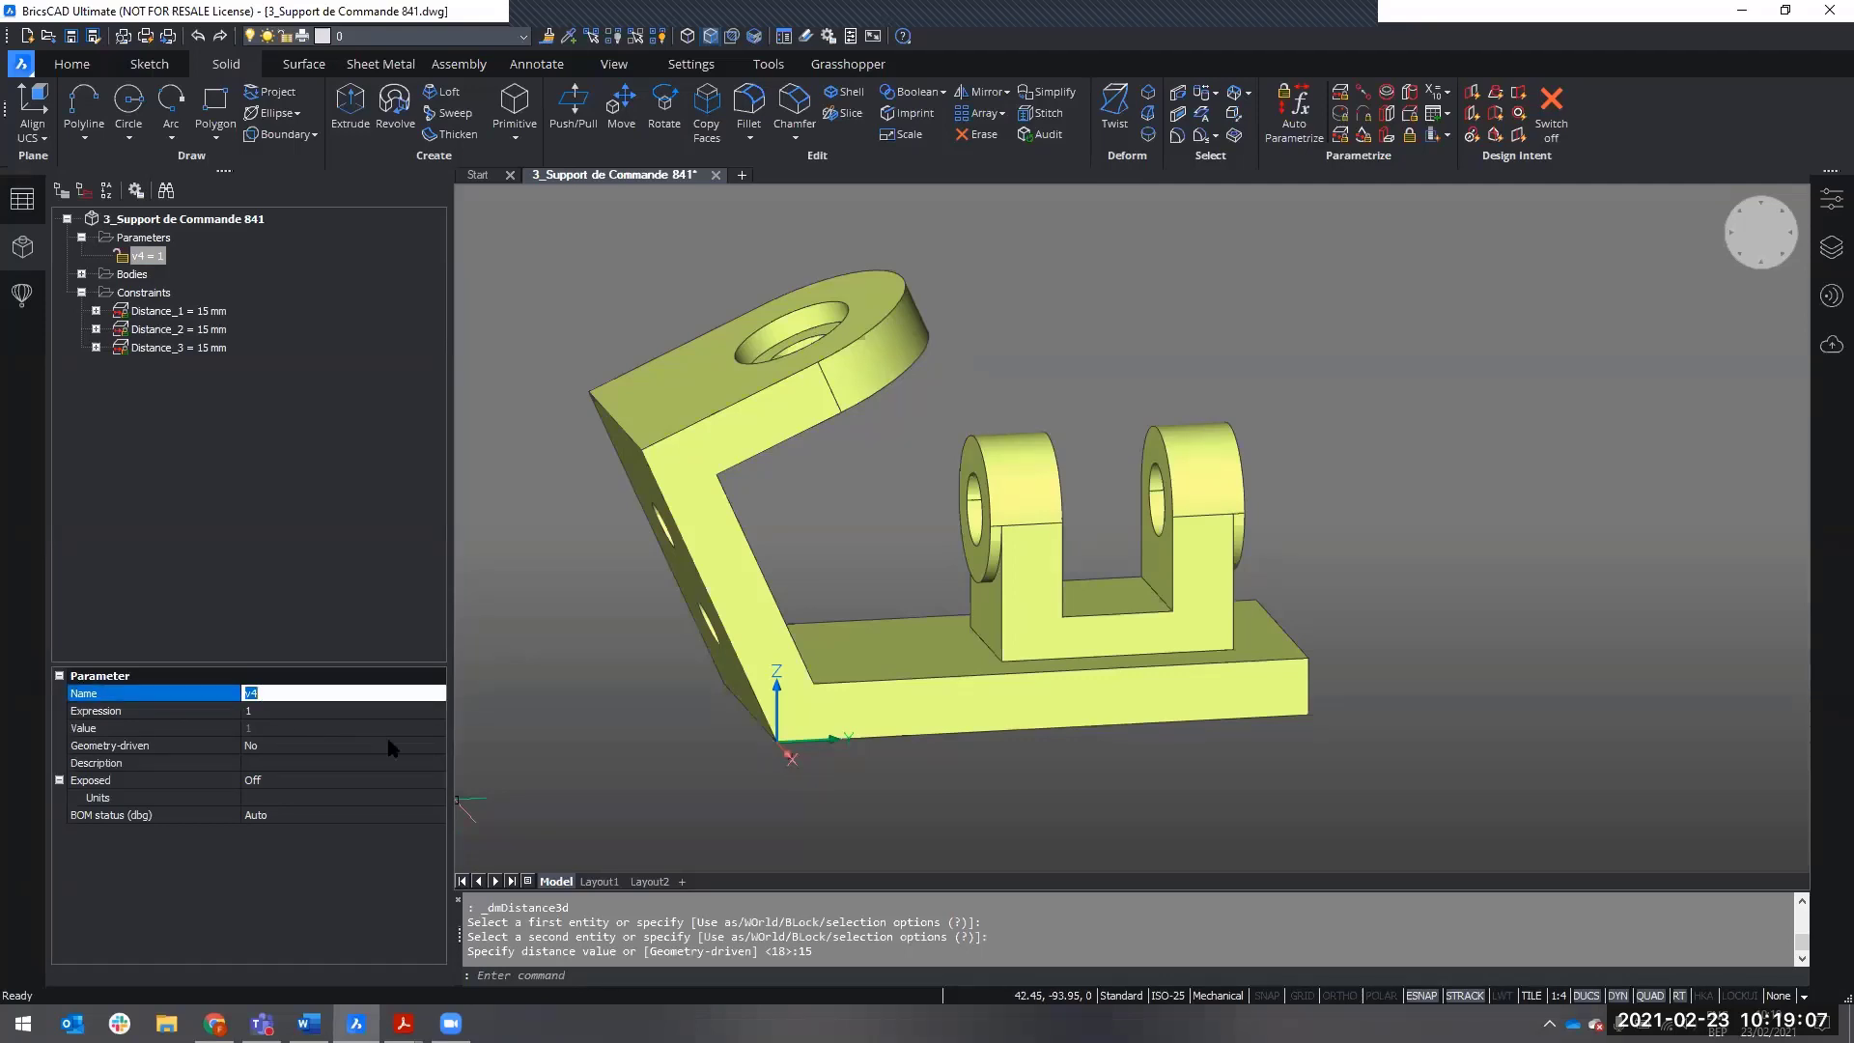
text(T)
key(Return)
click(290, 712)
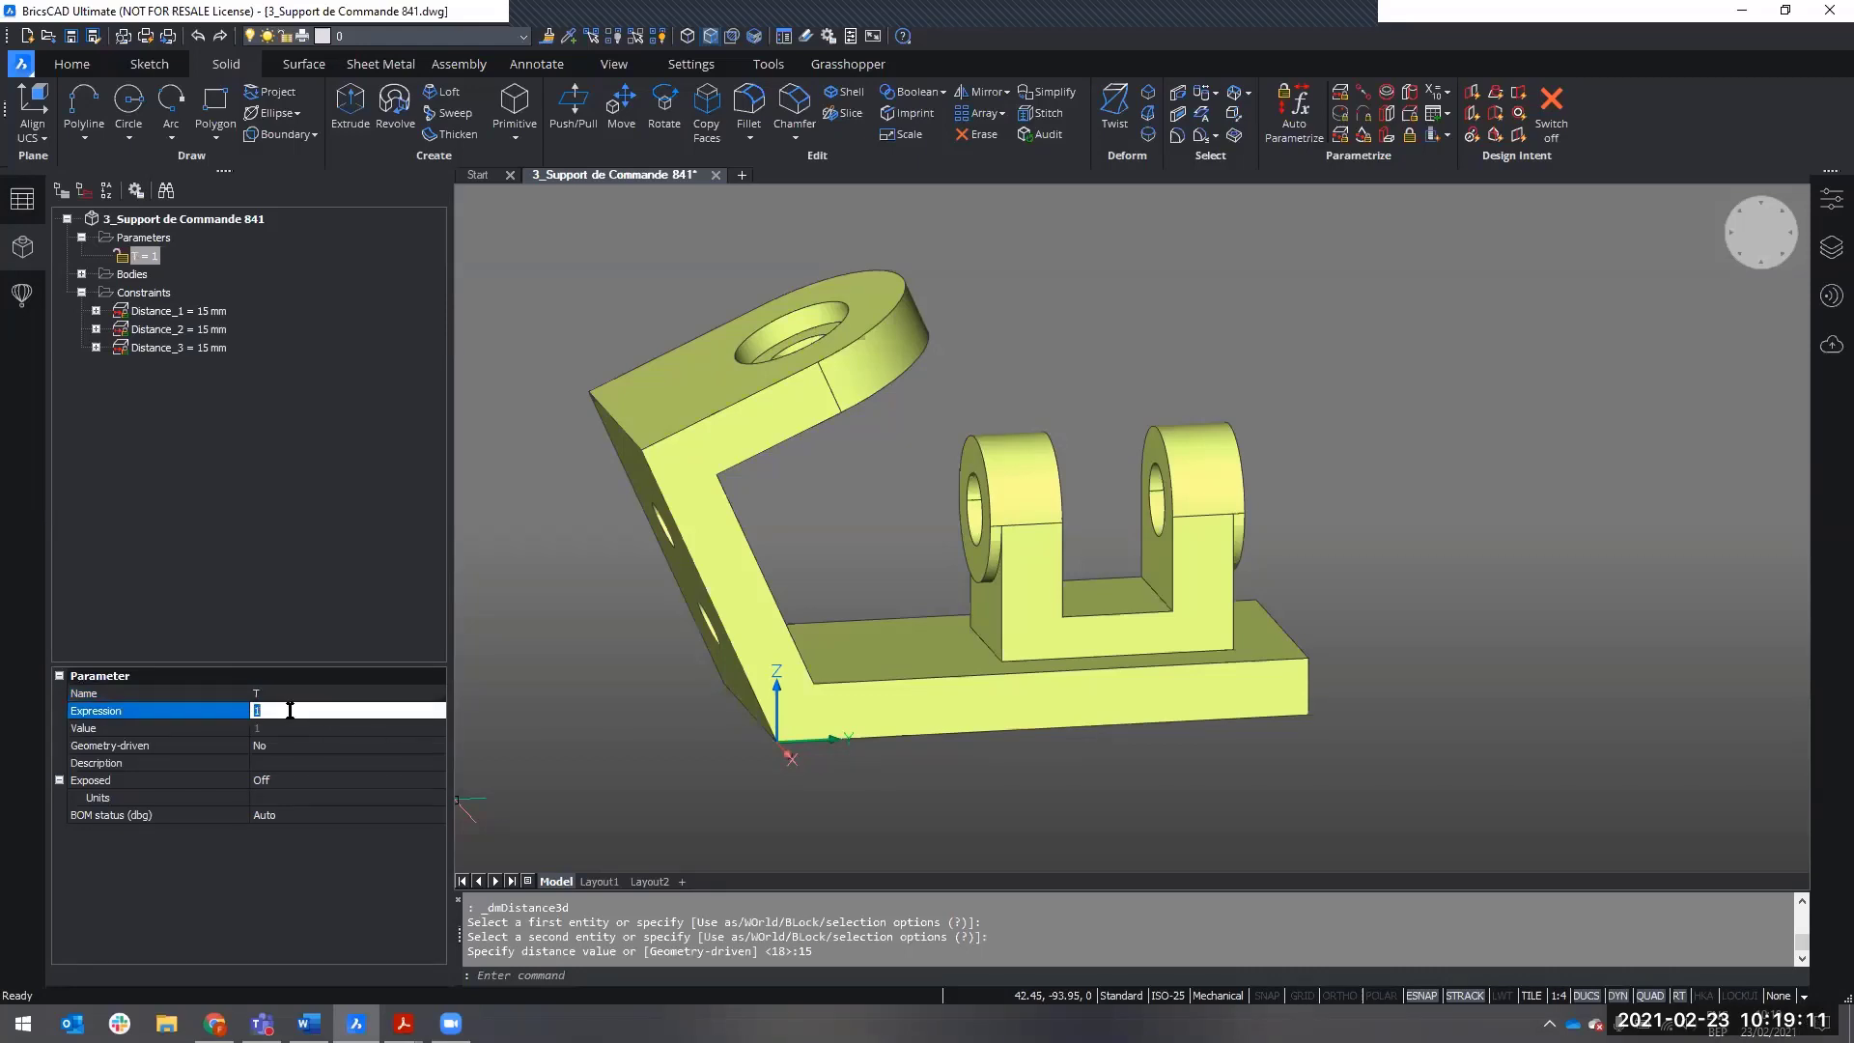
text(5)
key(Return)
- Set the units of parameter T to mm
click(144, 237)
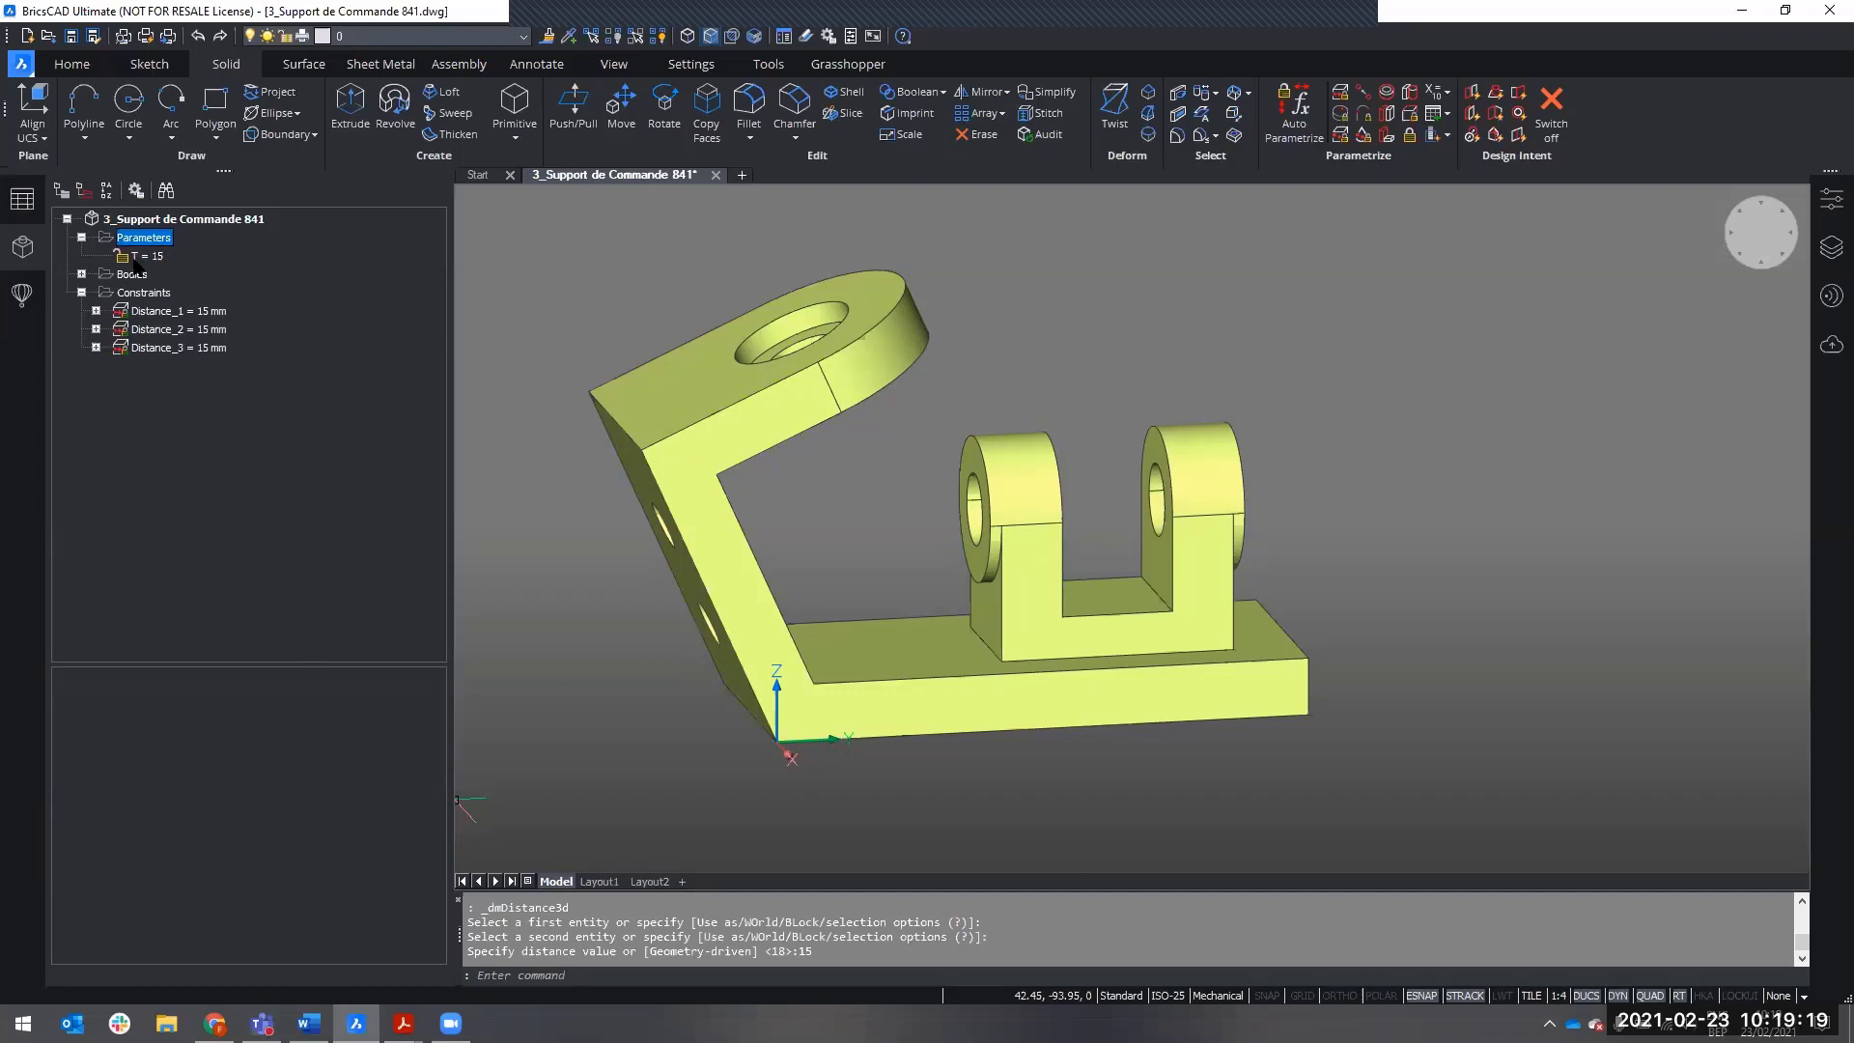
click(150, 258)
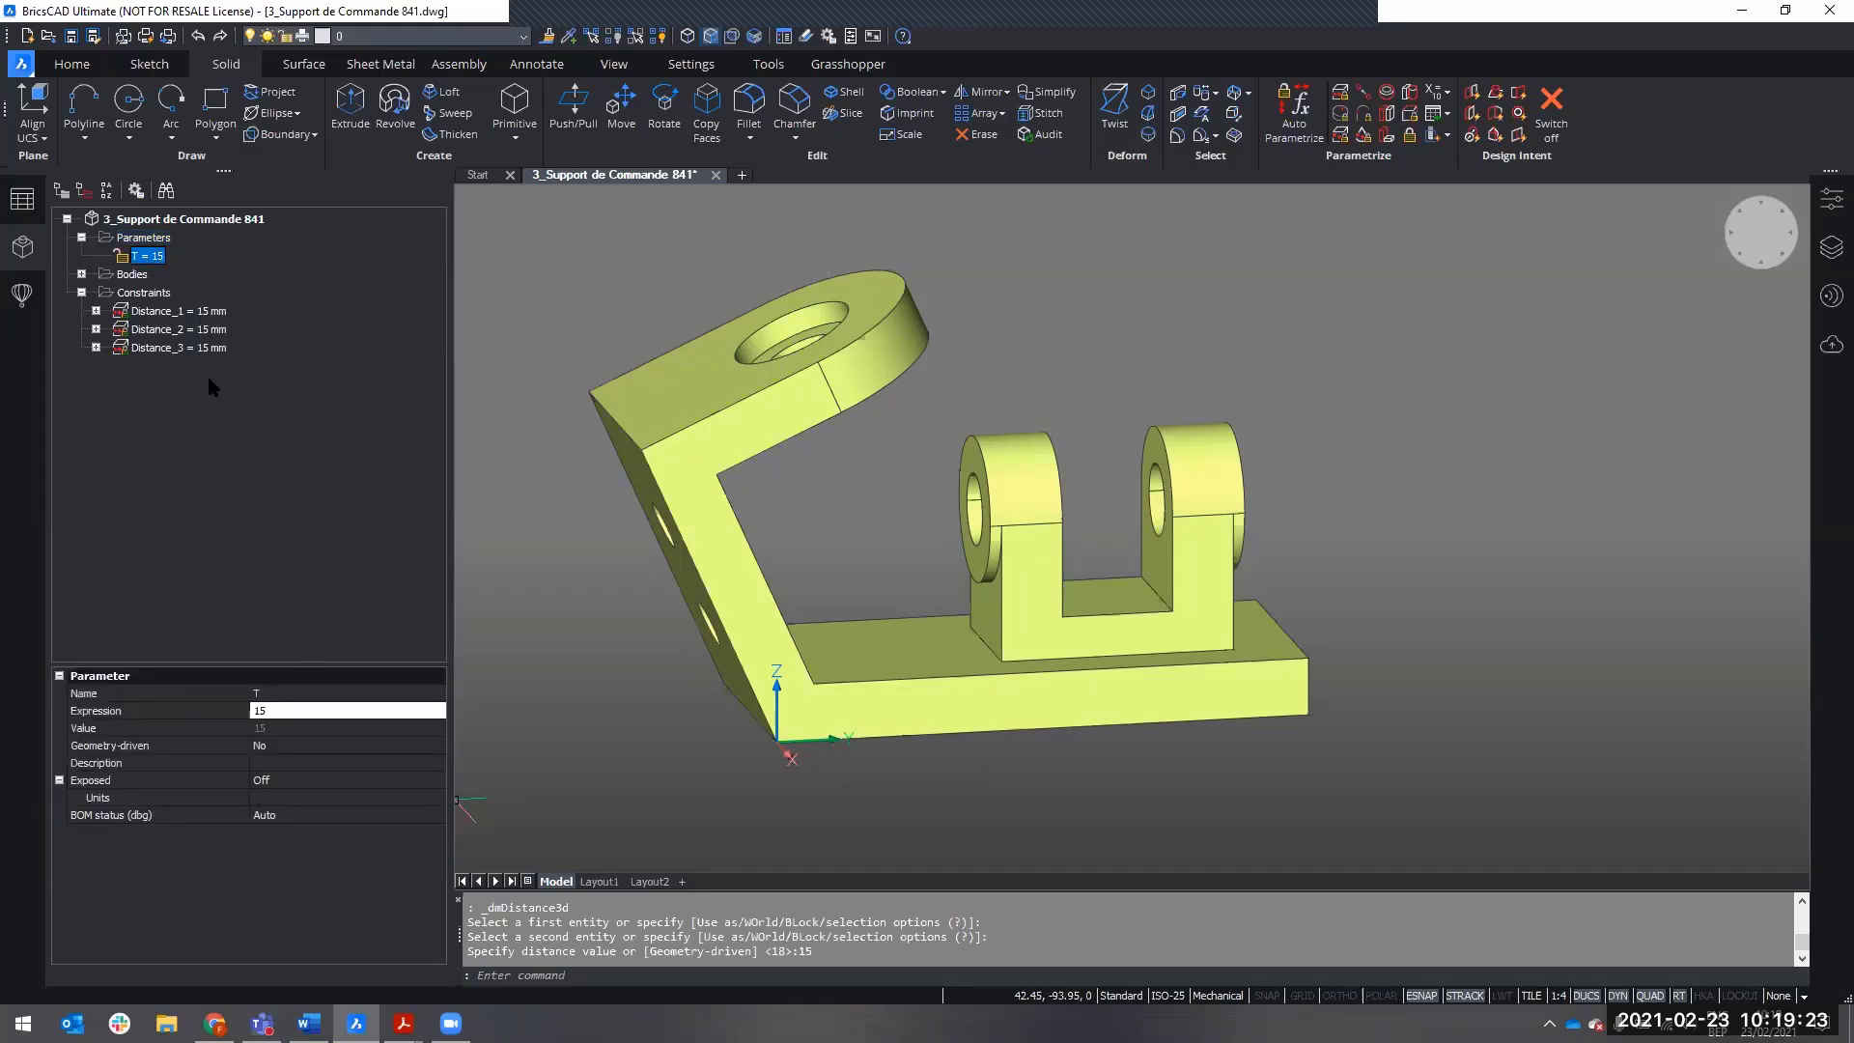
click(323, 798)
click(323, 797)
click(302, 826)
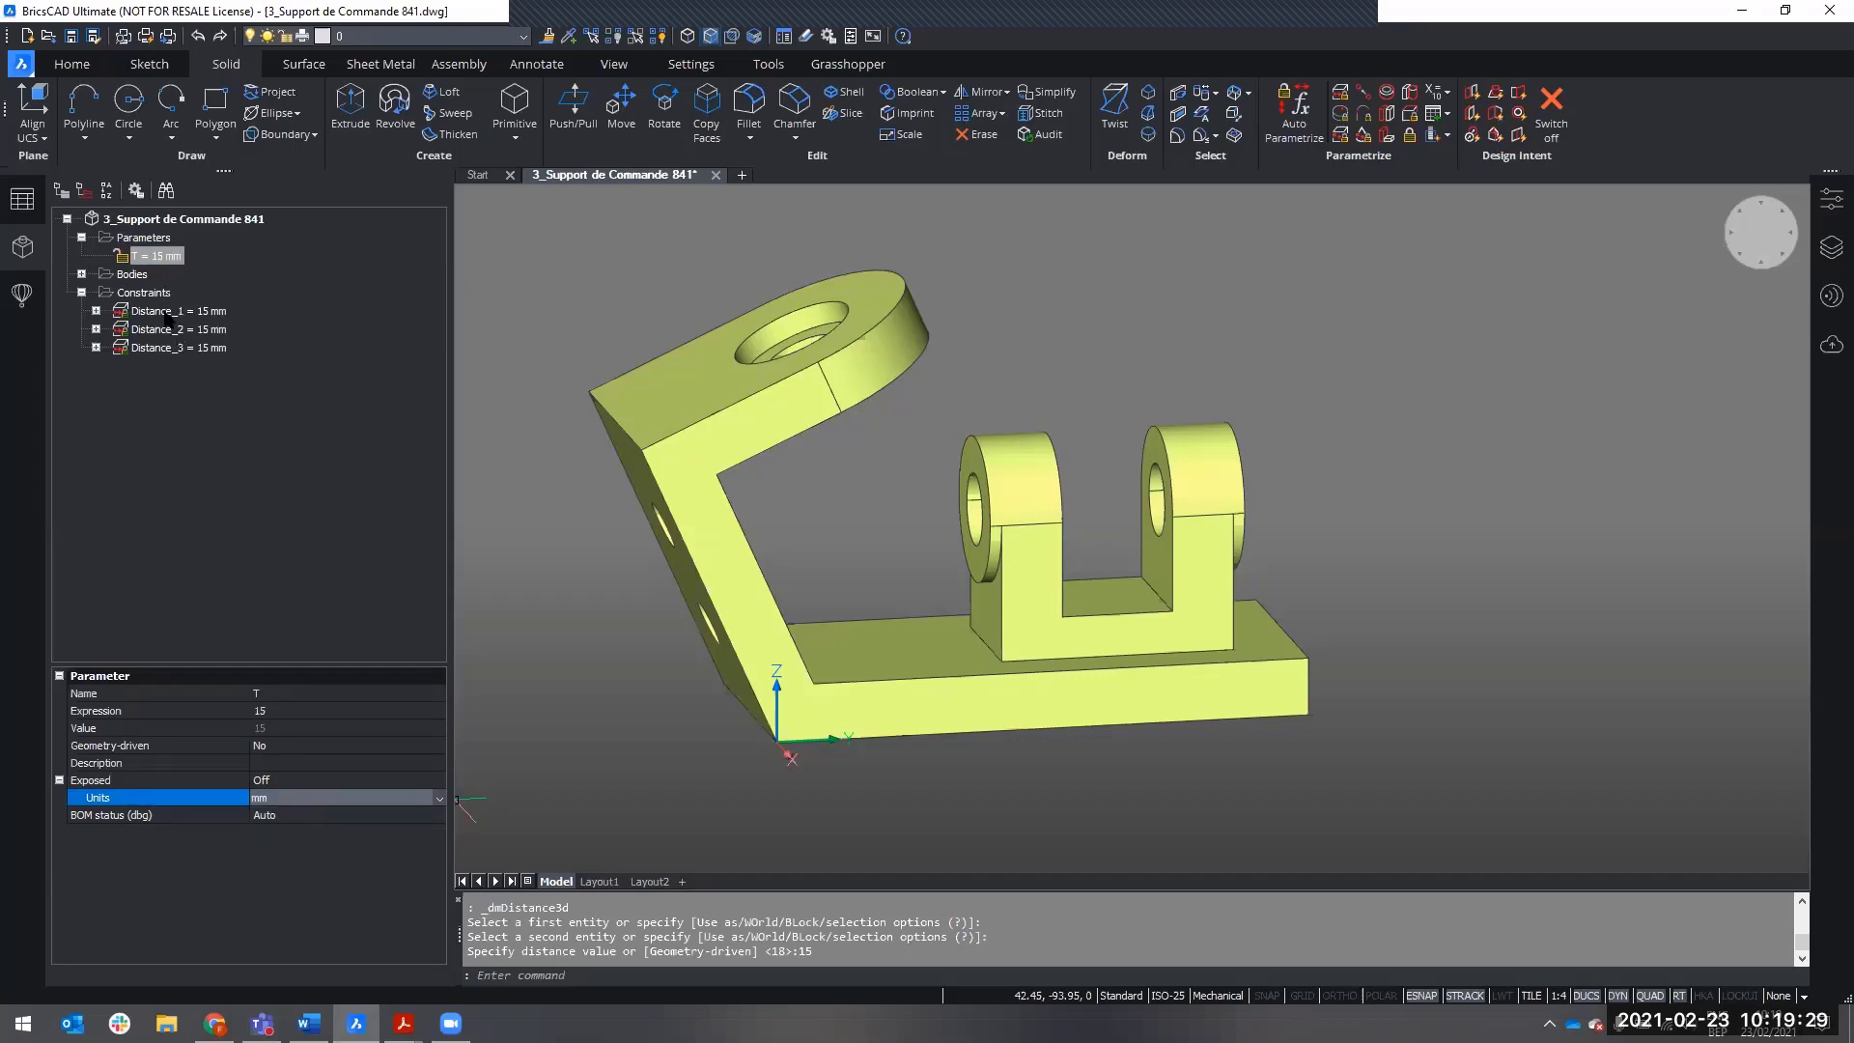
- Practise selecting the constraints Distance_1, Distance_2 and Distance_3, both as a whole range and one by one
click(166, 312)
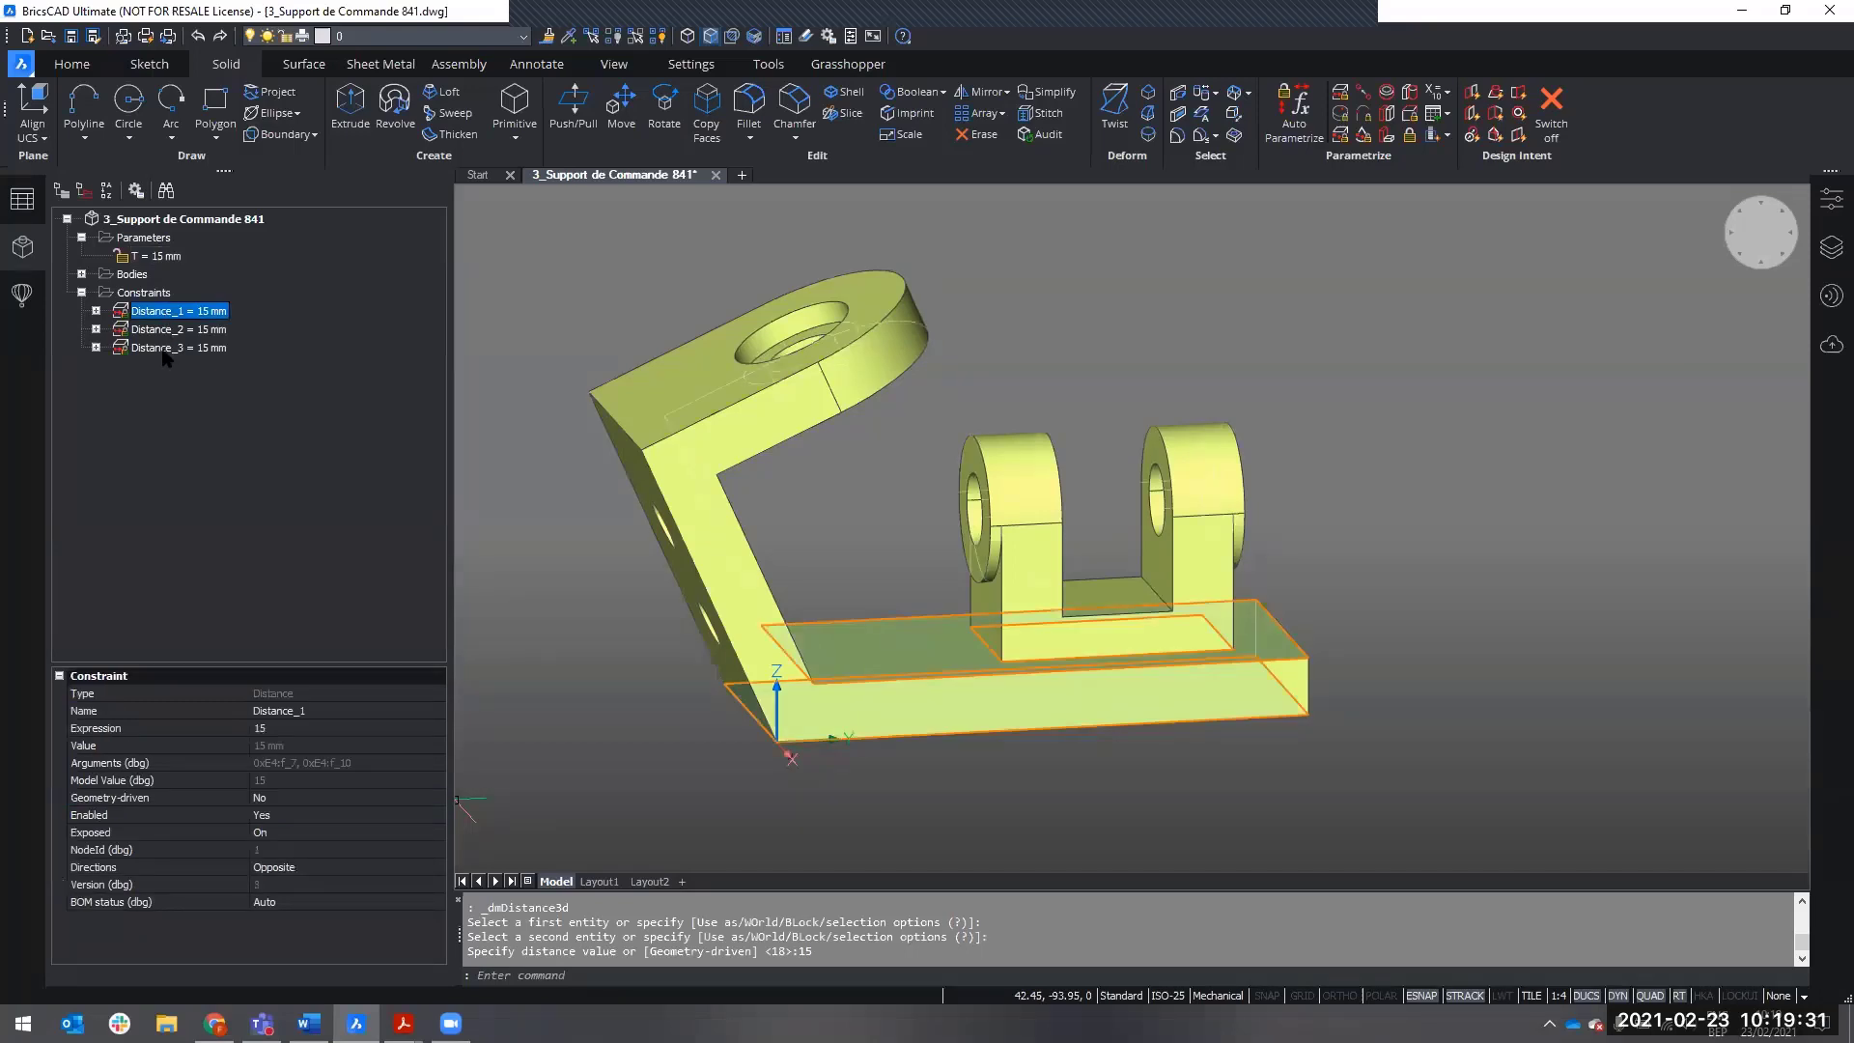
shift+click(164, 349)
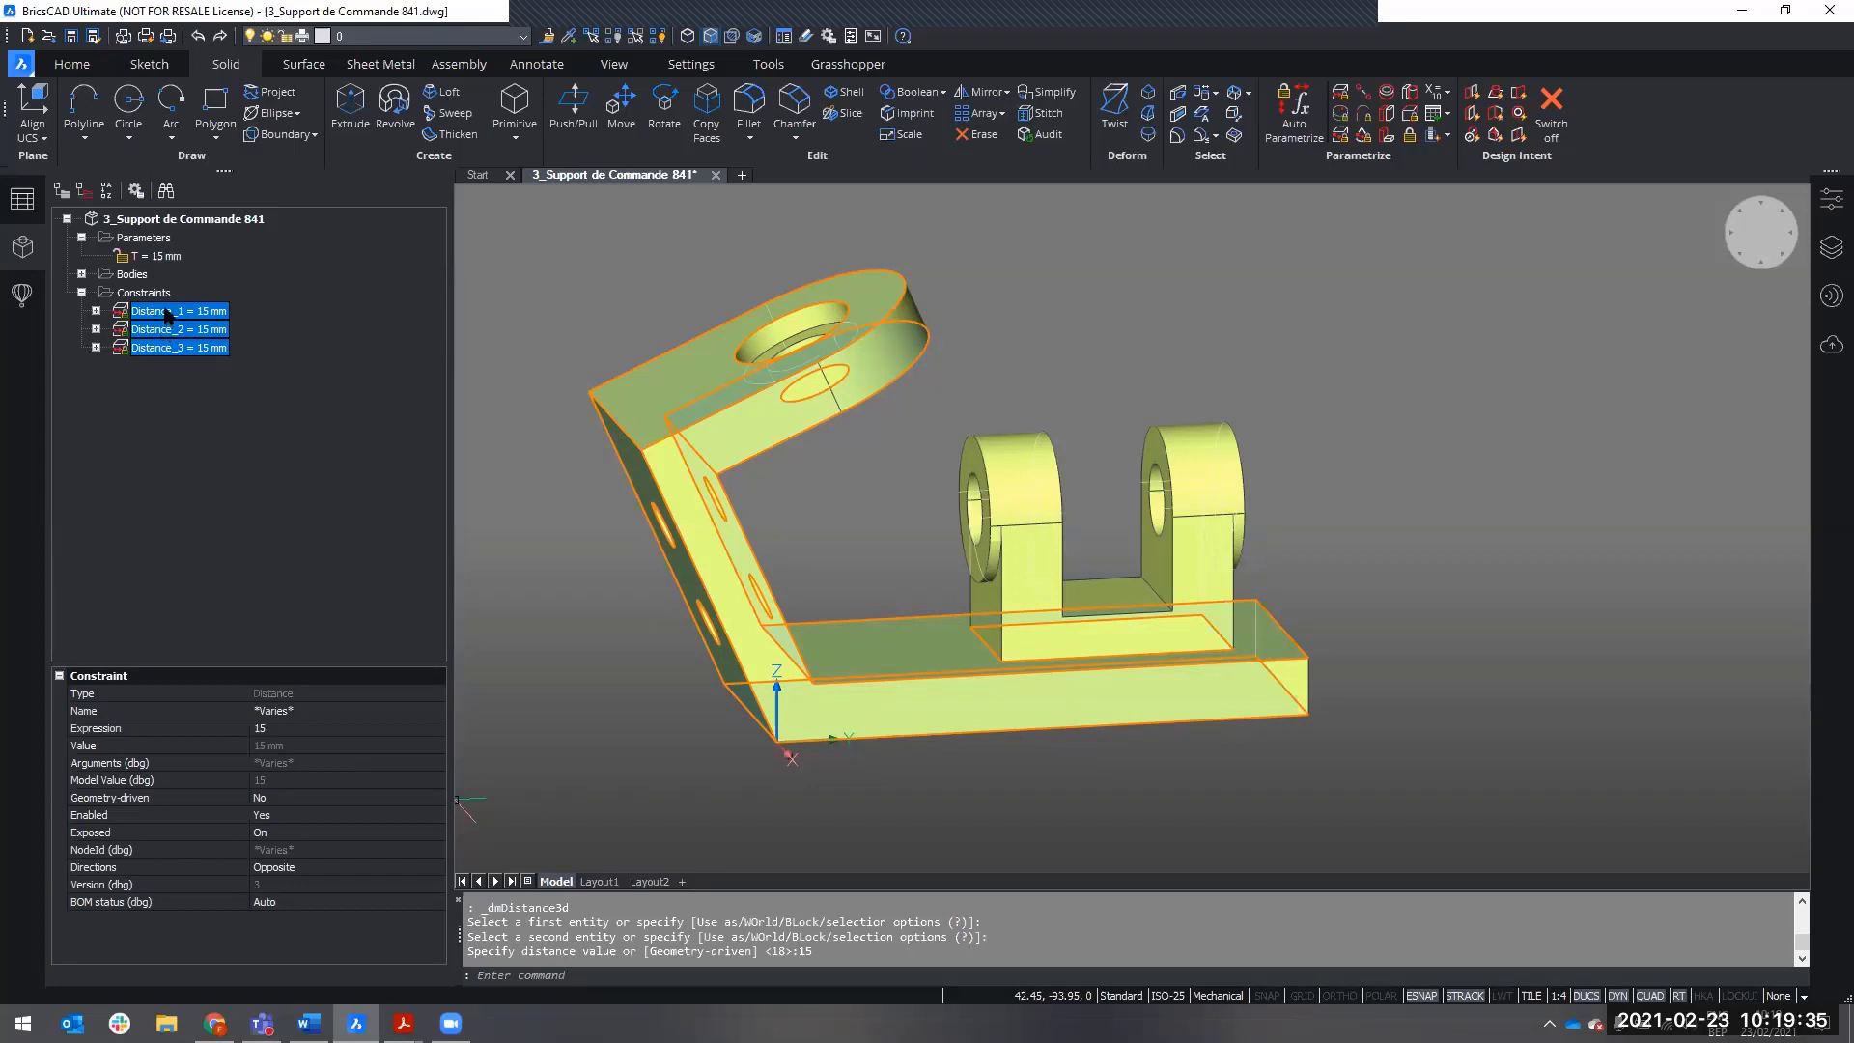
click(166, 312)
shift+click(166, 350)
click(167, 307)
ctrl+click(168, 330)
ctrl+click(169, 346)
ctrl+click(172, 330)
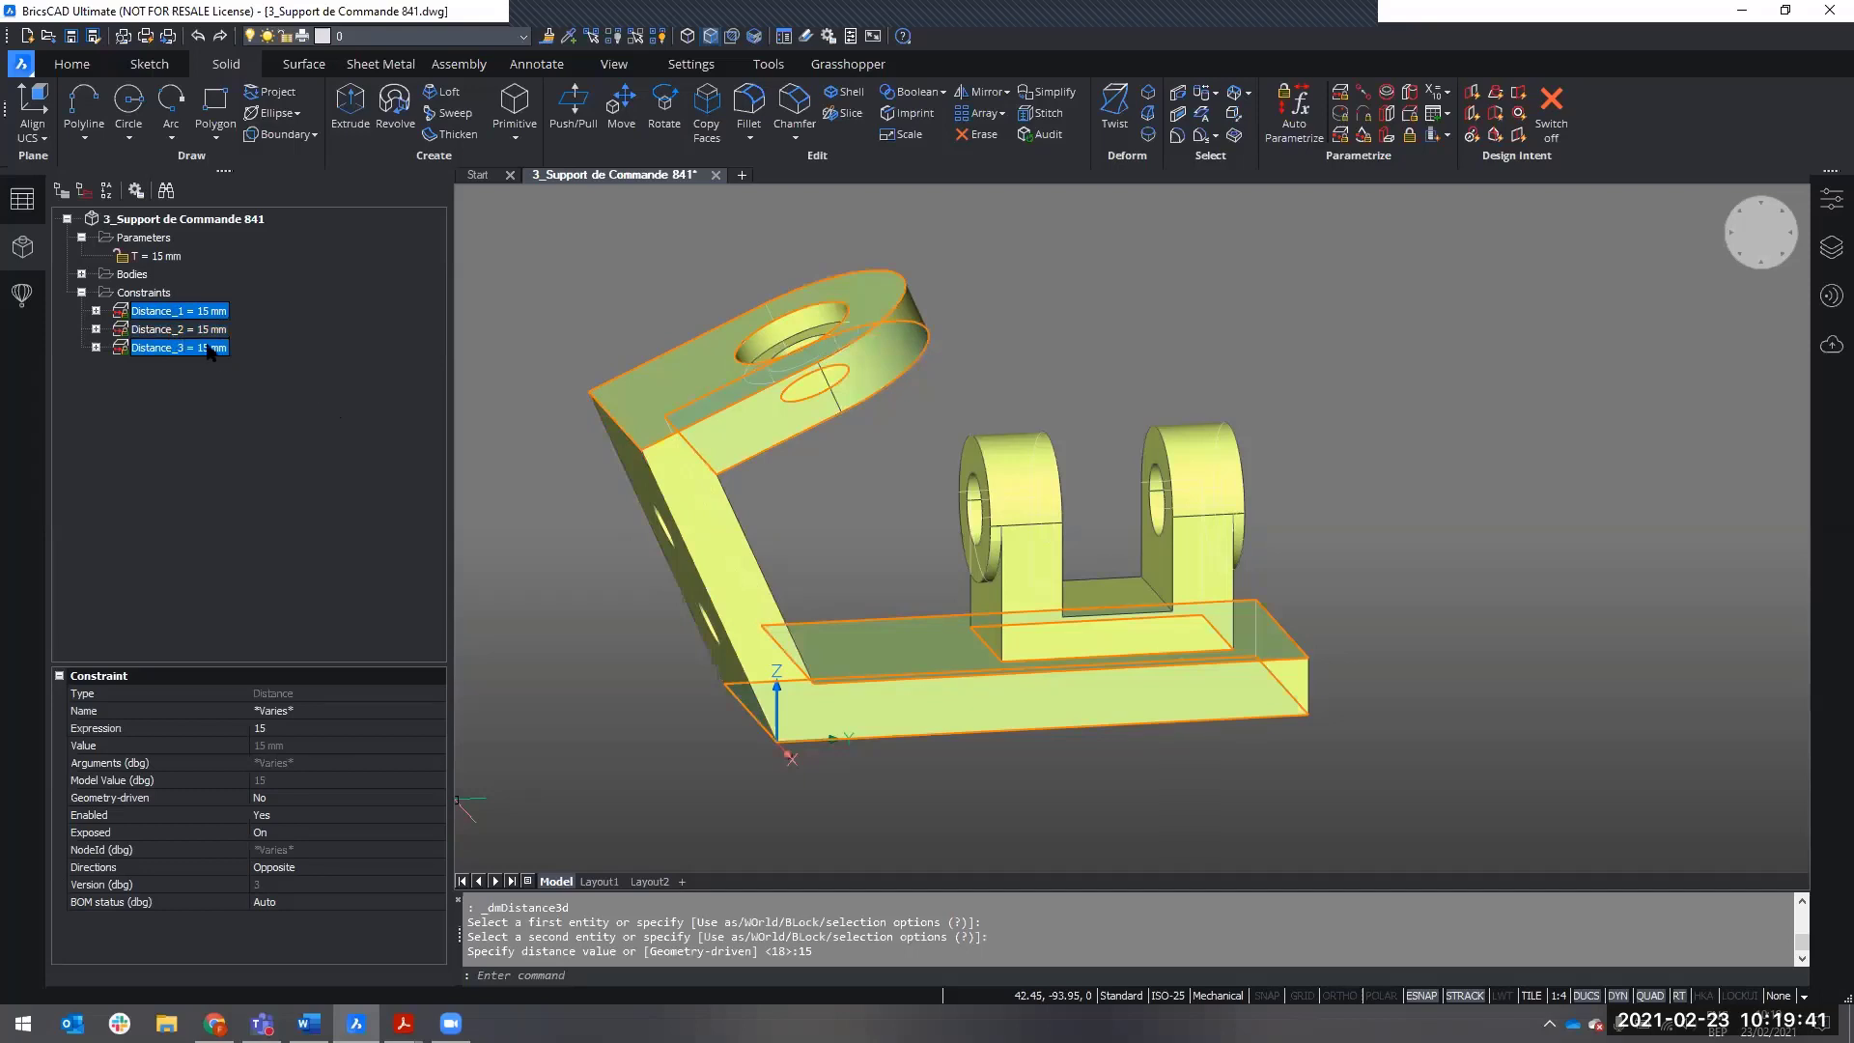
ctrl+click(190, 349)
shift+click(189, 349)
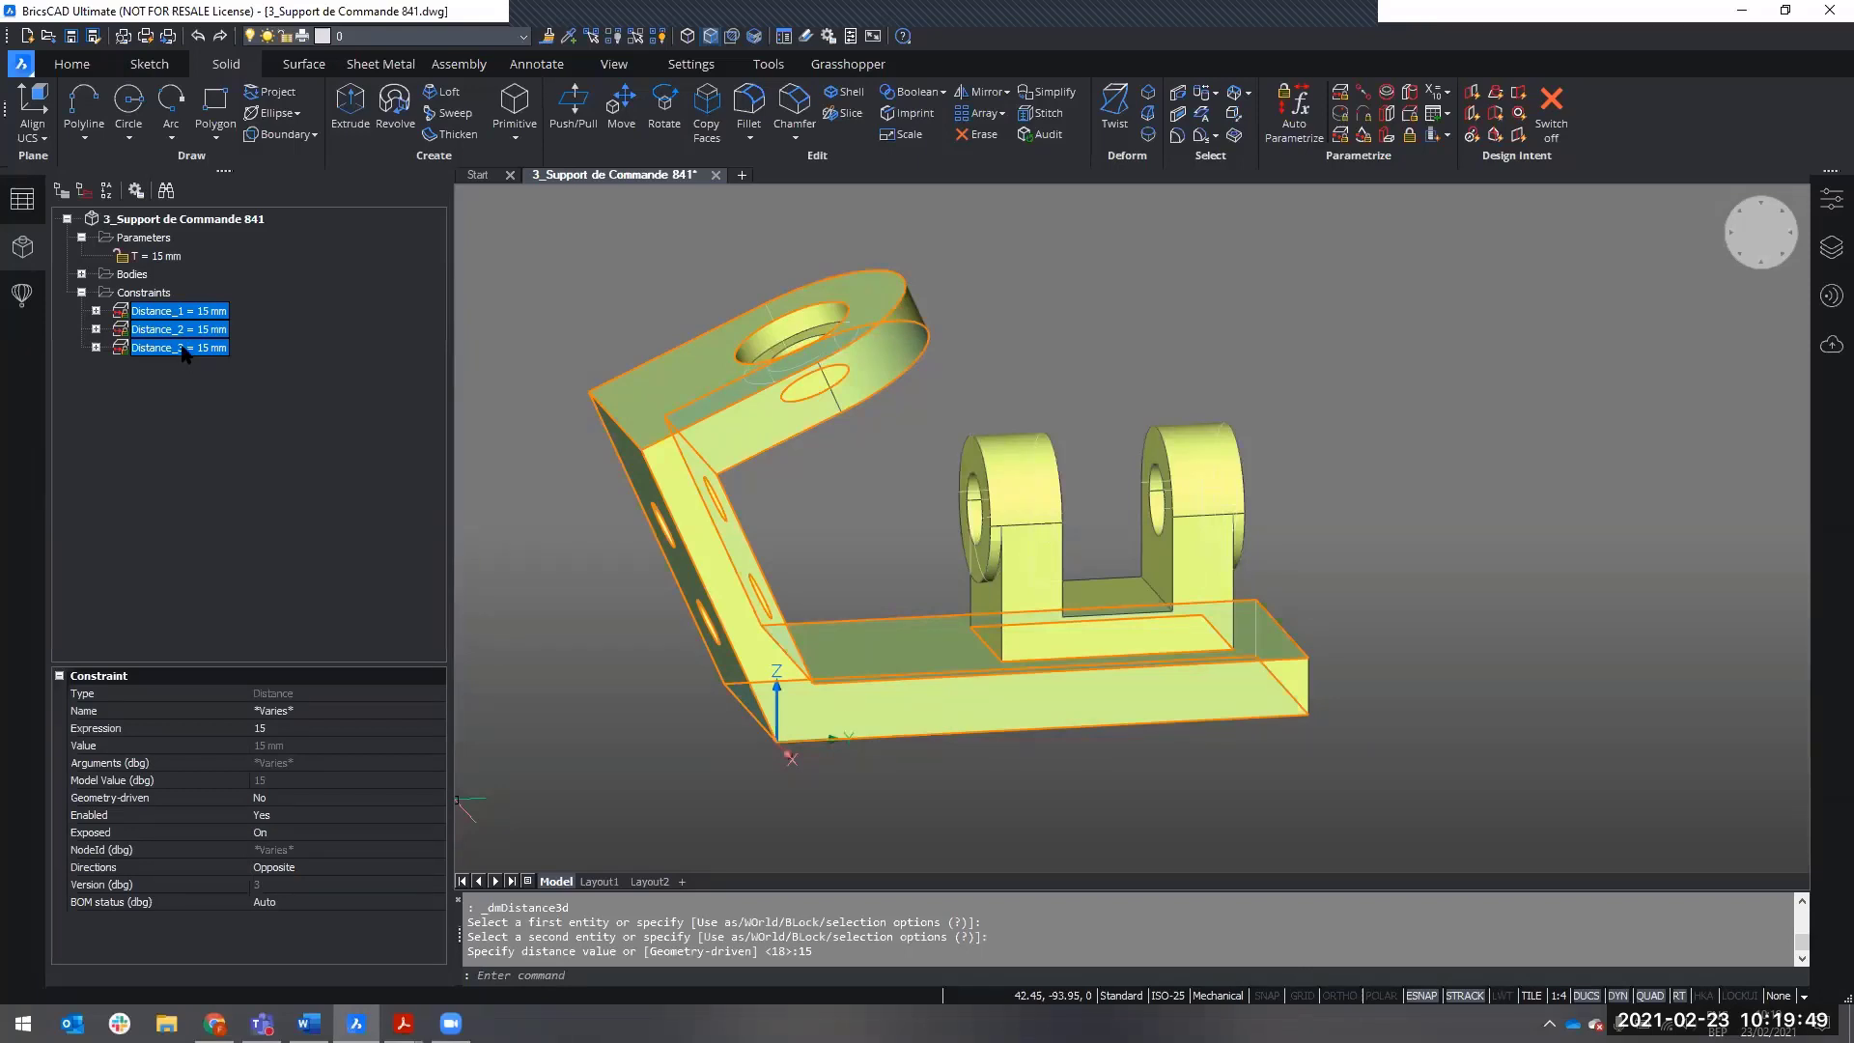
- Set the expression of the Distance_1, Distance_2 and Distance_3 constraints to T in one edit
click(182, 313)
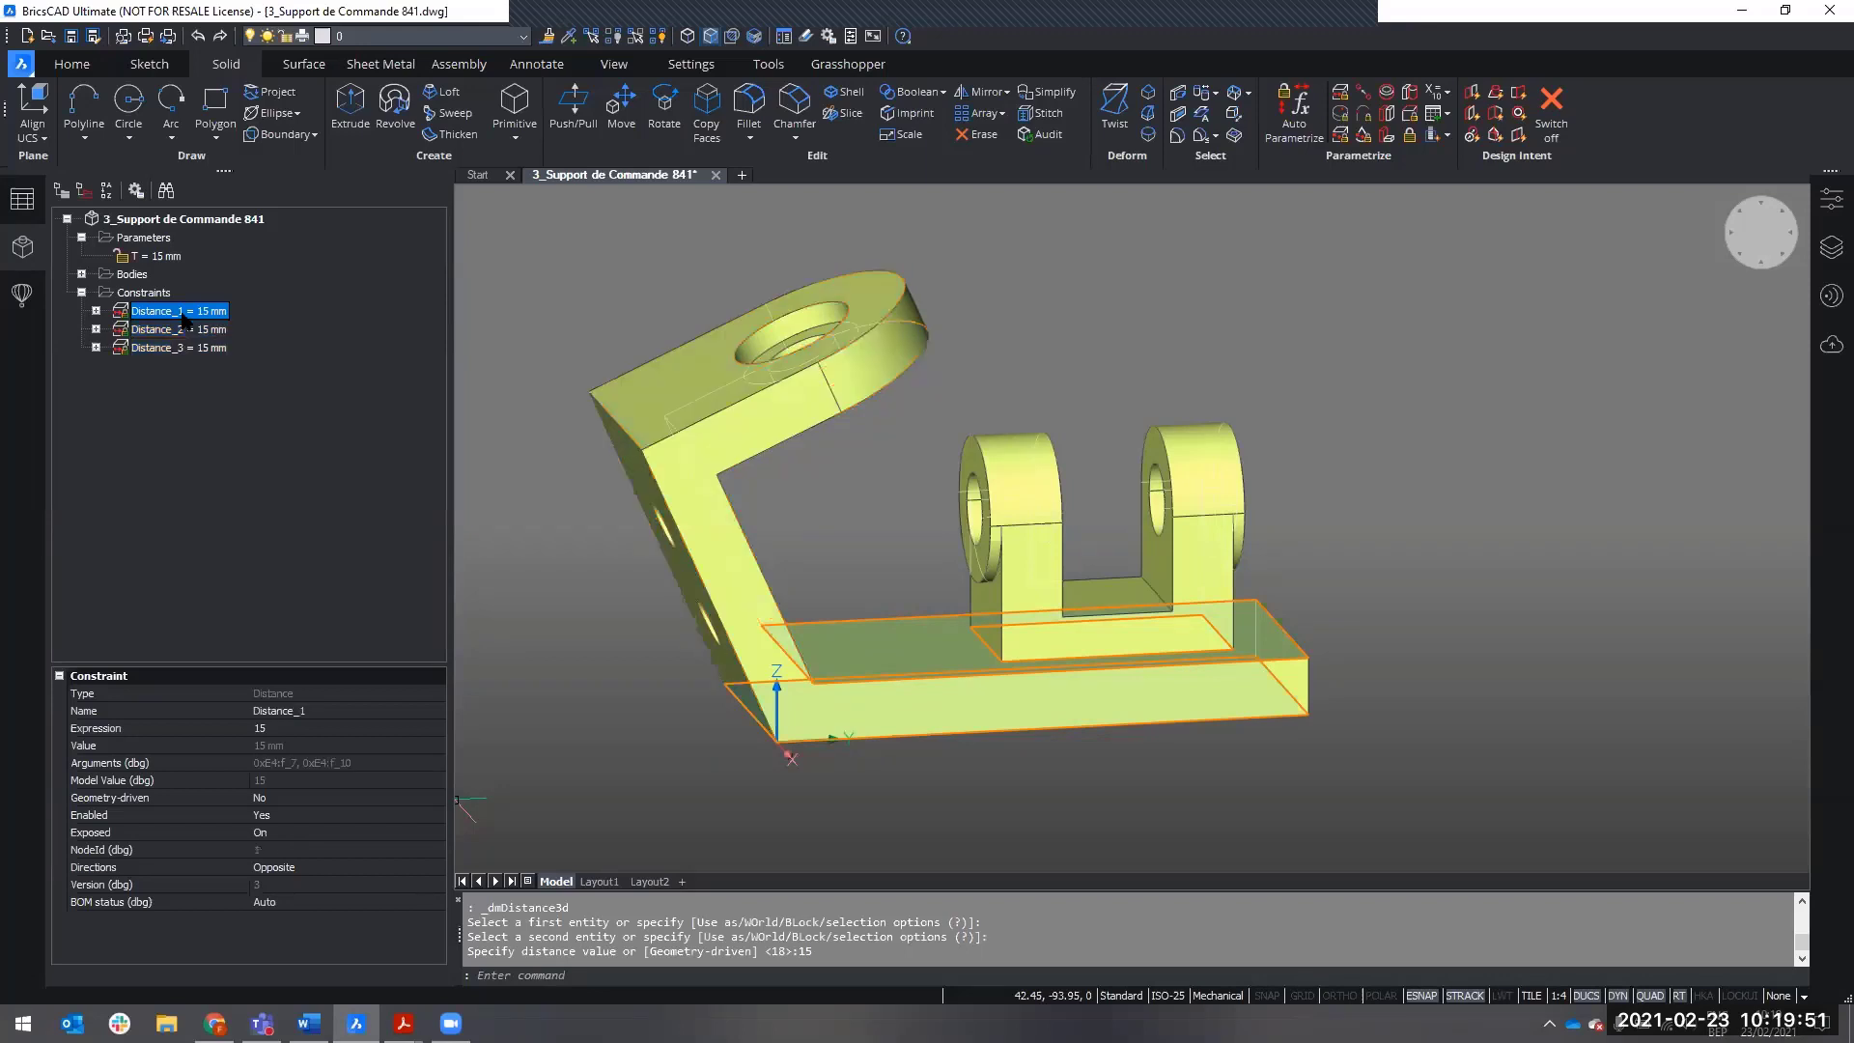
ctrl+click(167, 331)
ctrl+click(166, 345)
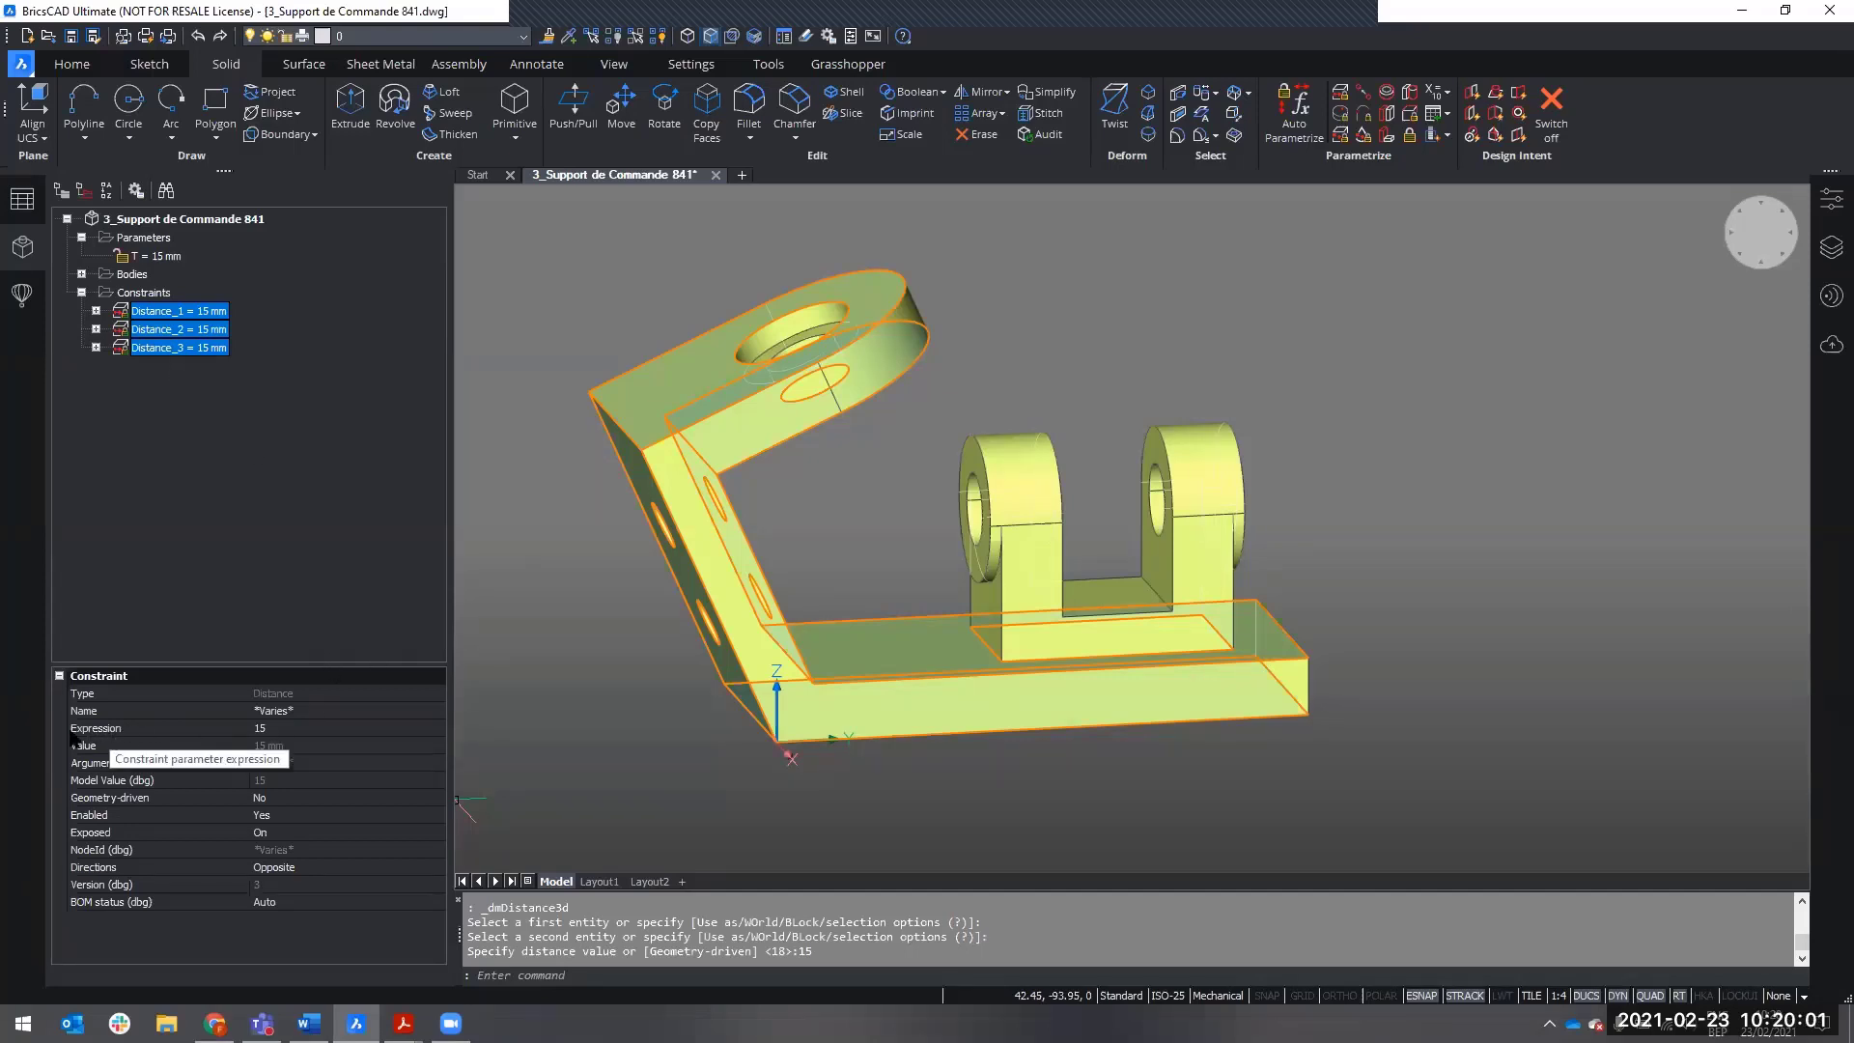
click(299, 730)
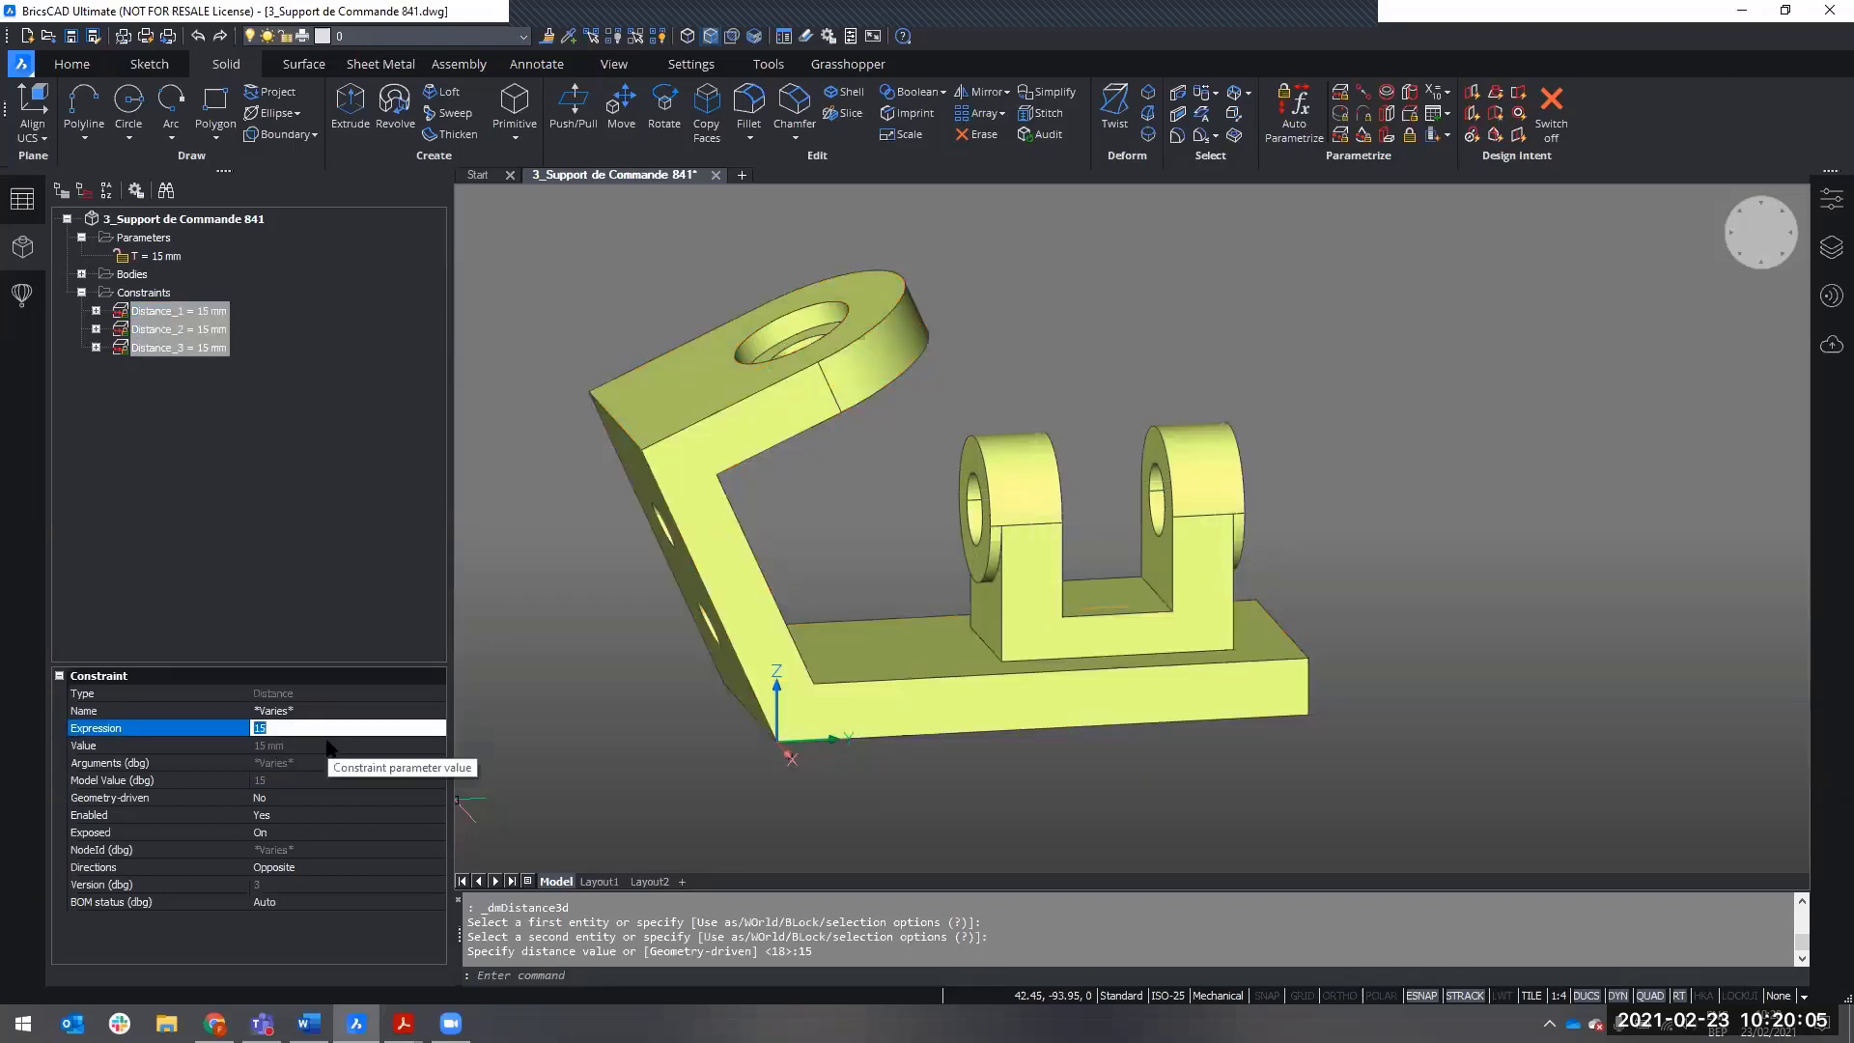
text(T)
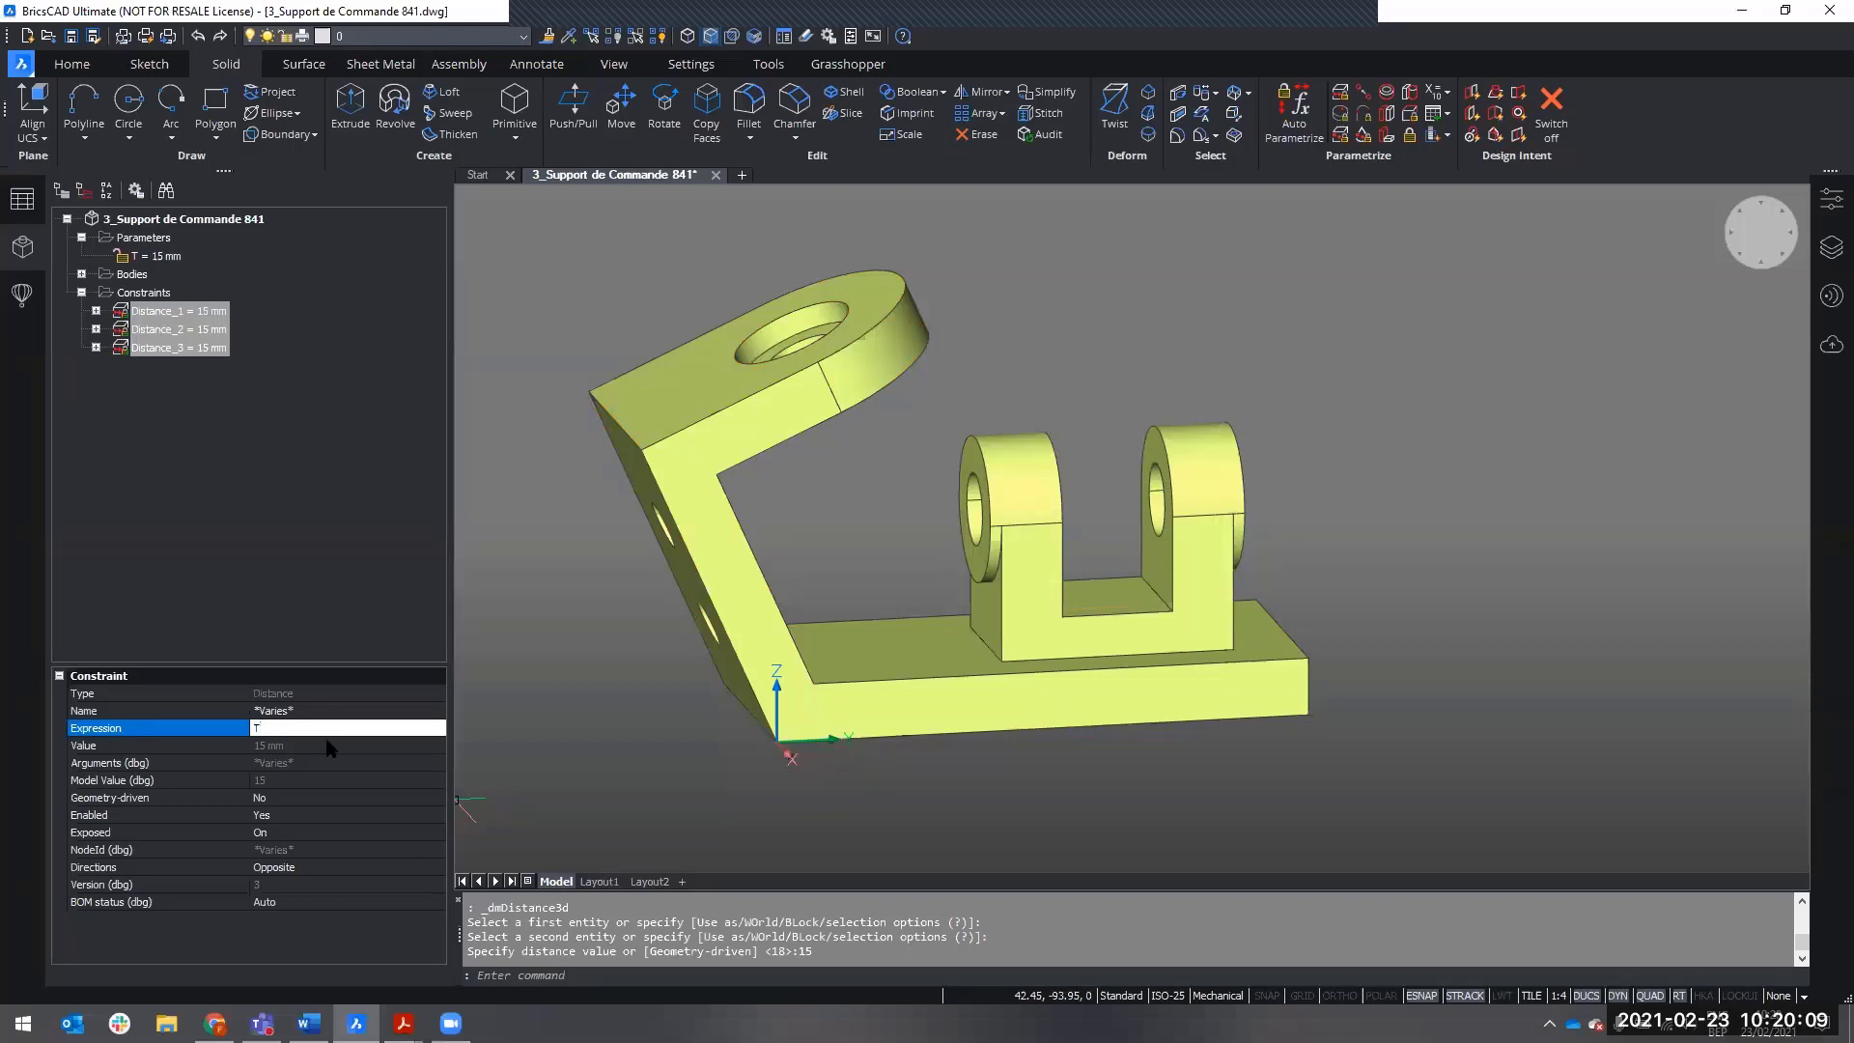
key(Return)
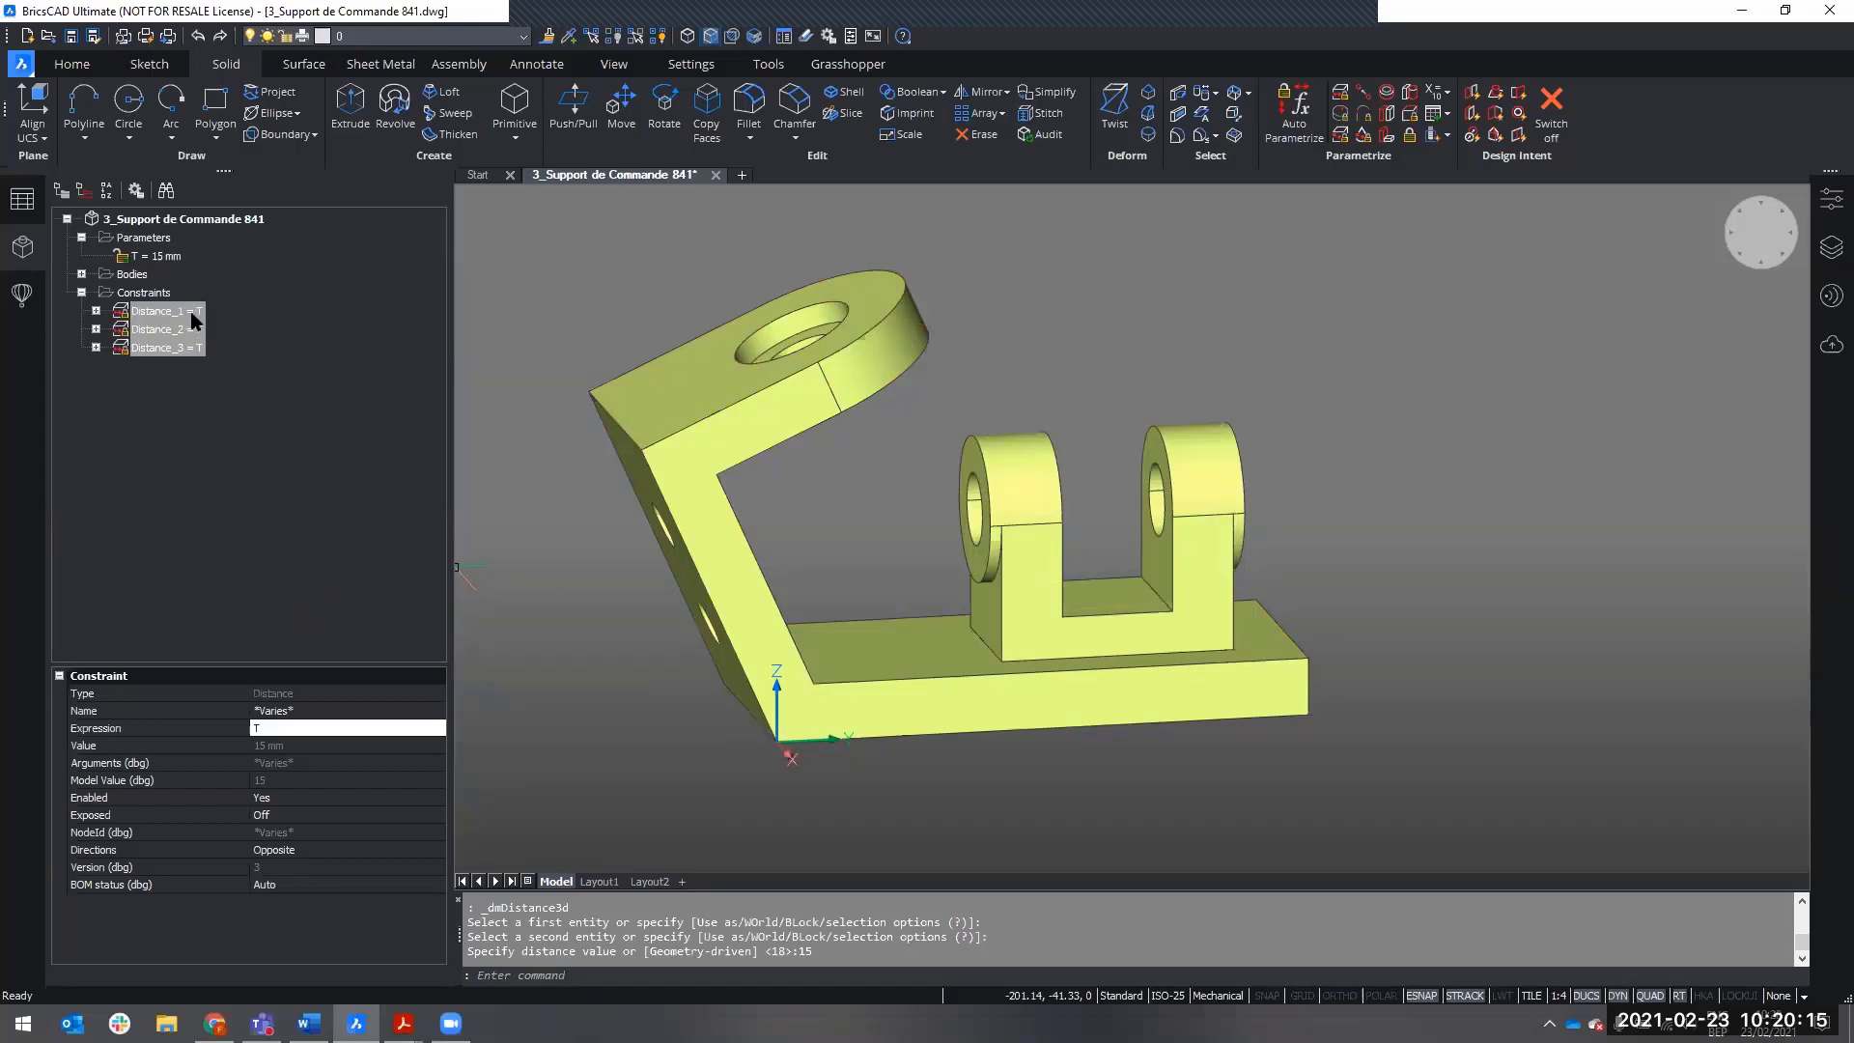
- Examine the commands offered for parameter T, including Animate
click(157, 257)
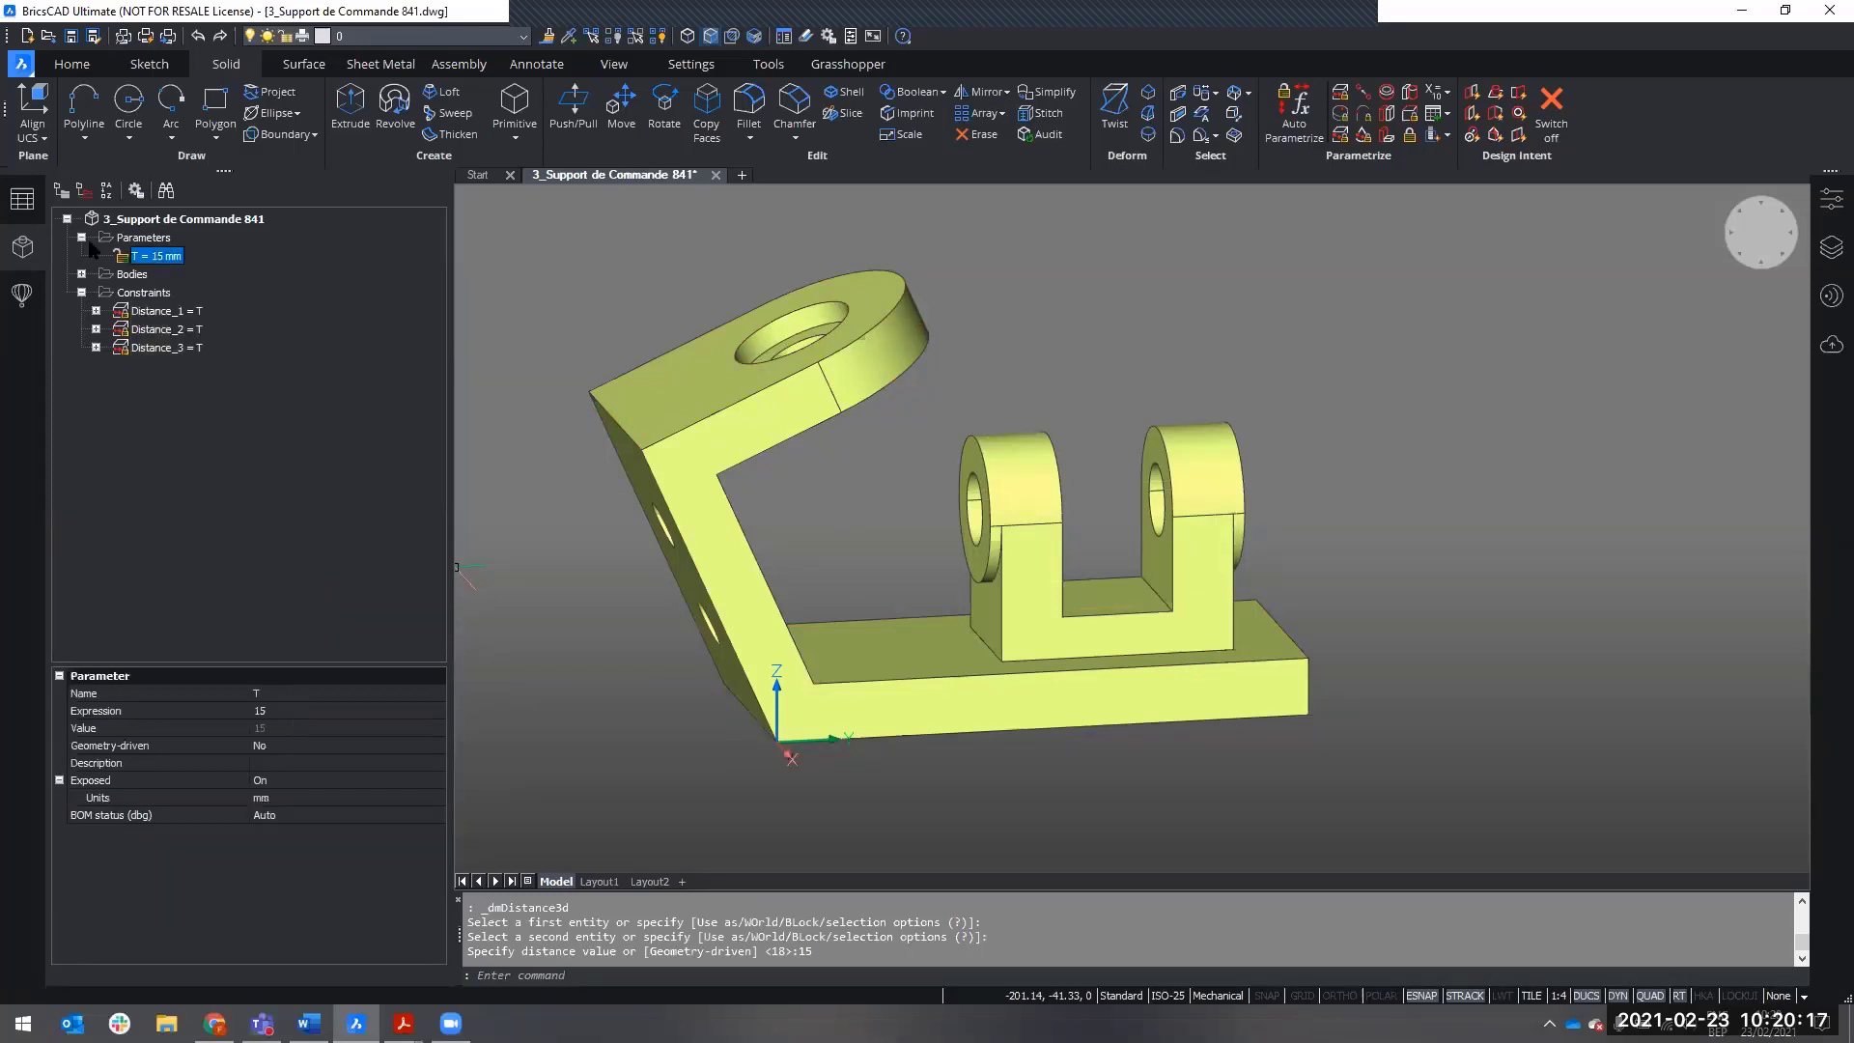
right_click(165, 257)
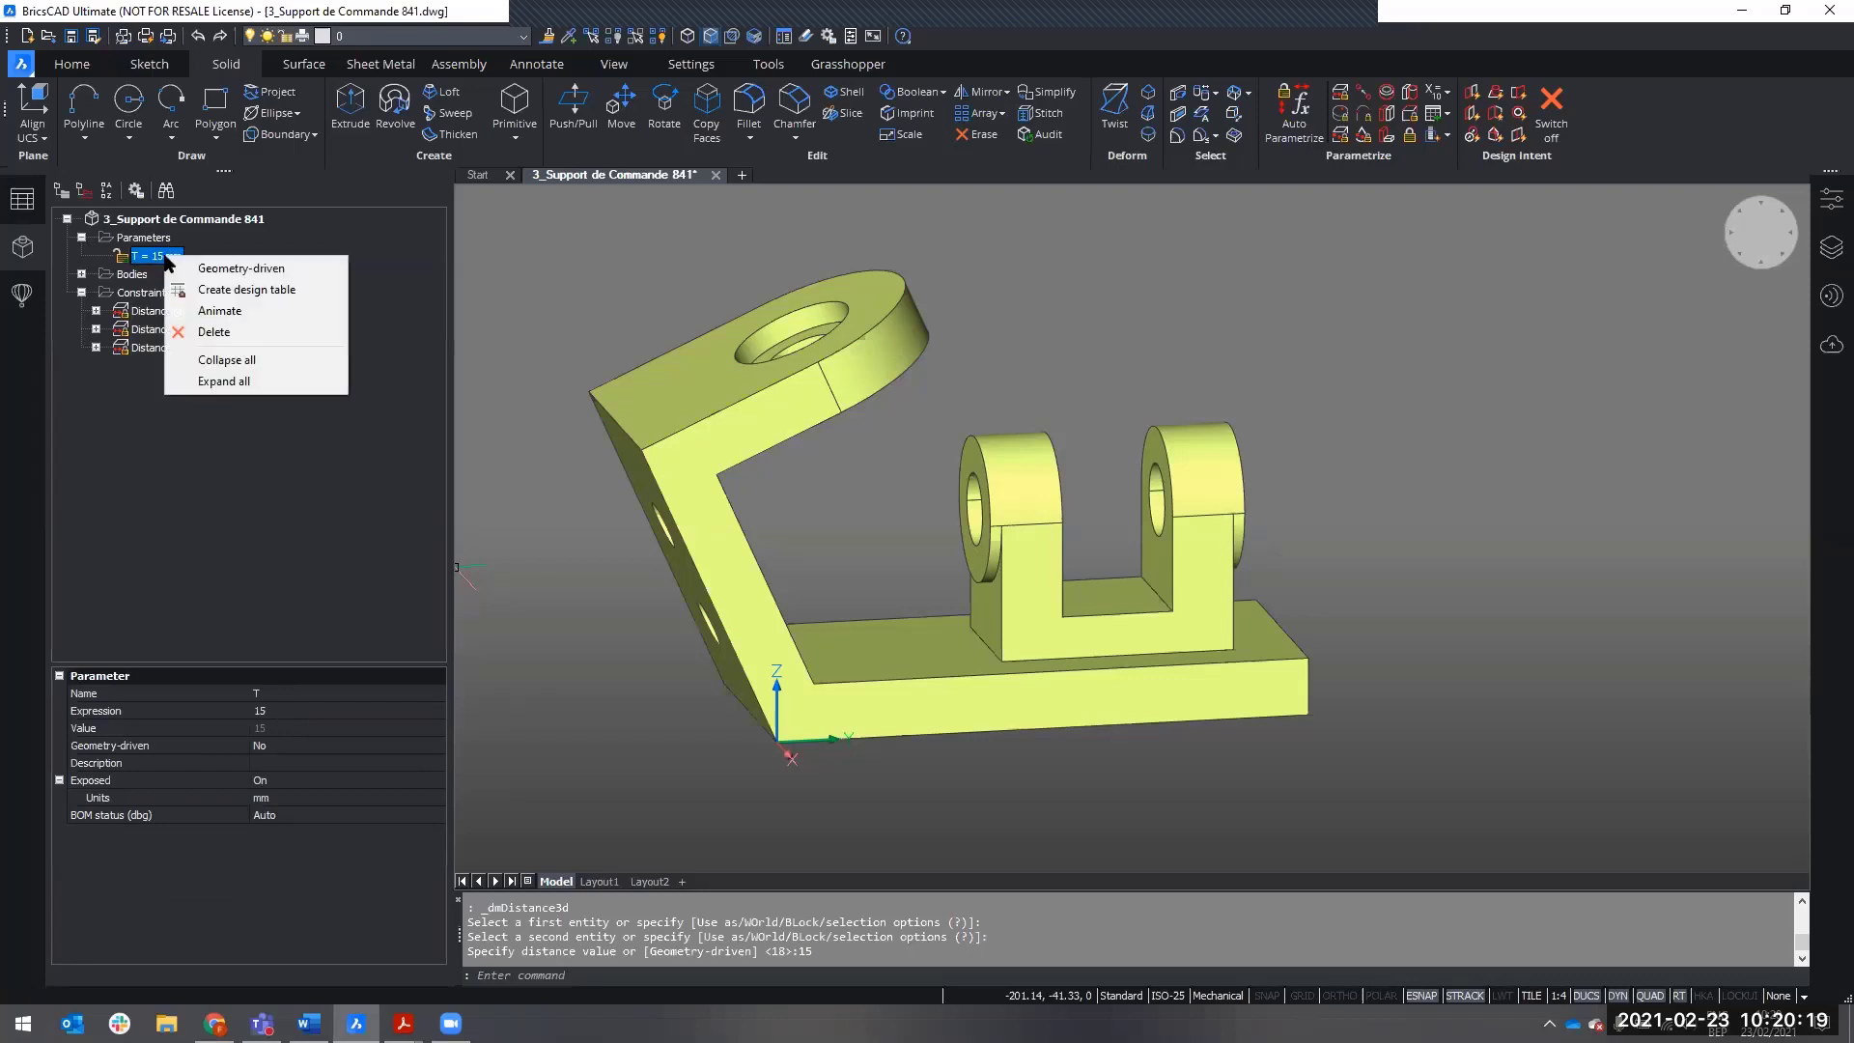
click(253, 310)
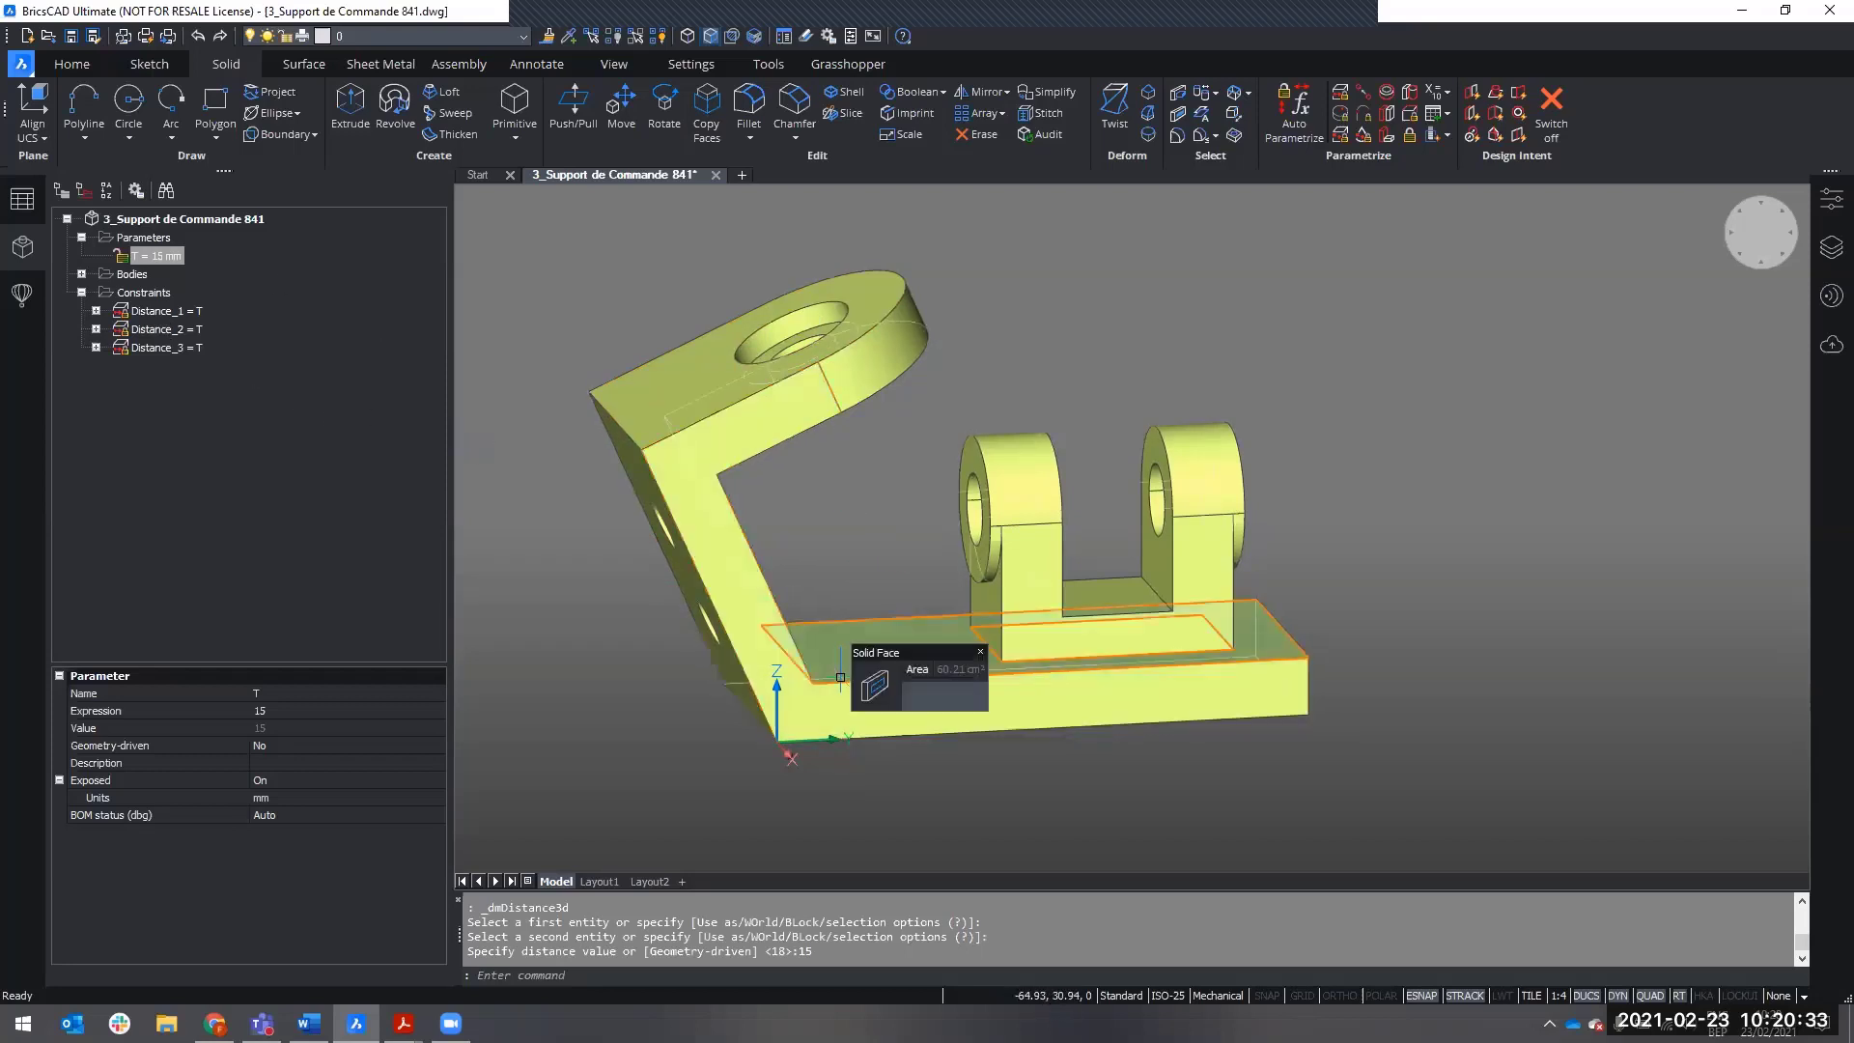
- Inspect the underside face of the base plate and look up the Fix constraint, leaving the face unconstrained
shift+middle_drag(811, 765, 911, 633)
click(875, 794)
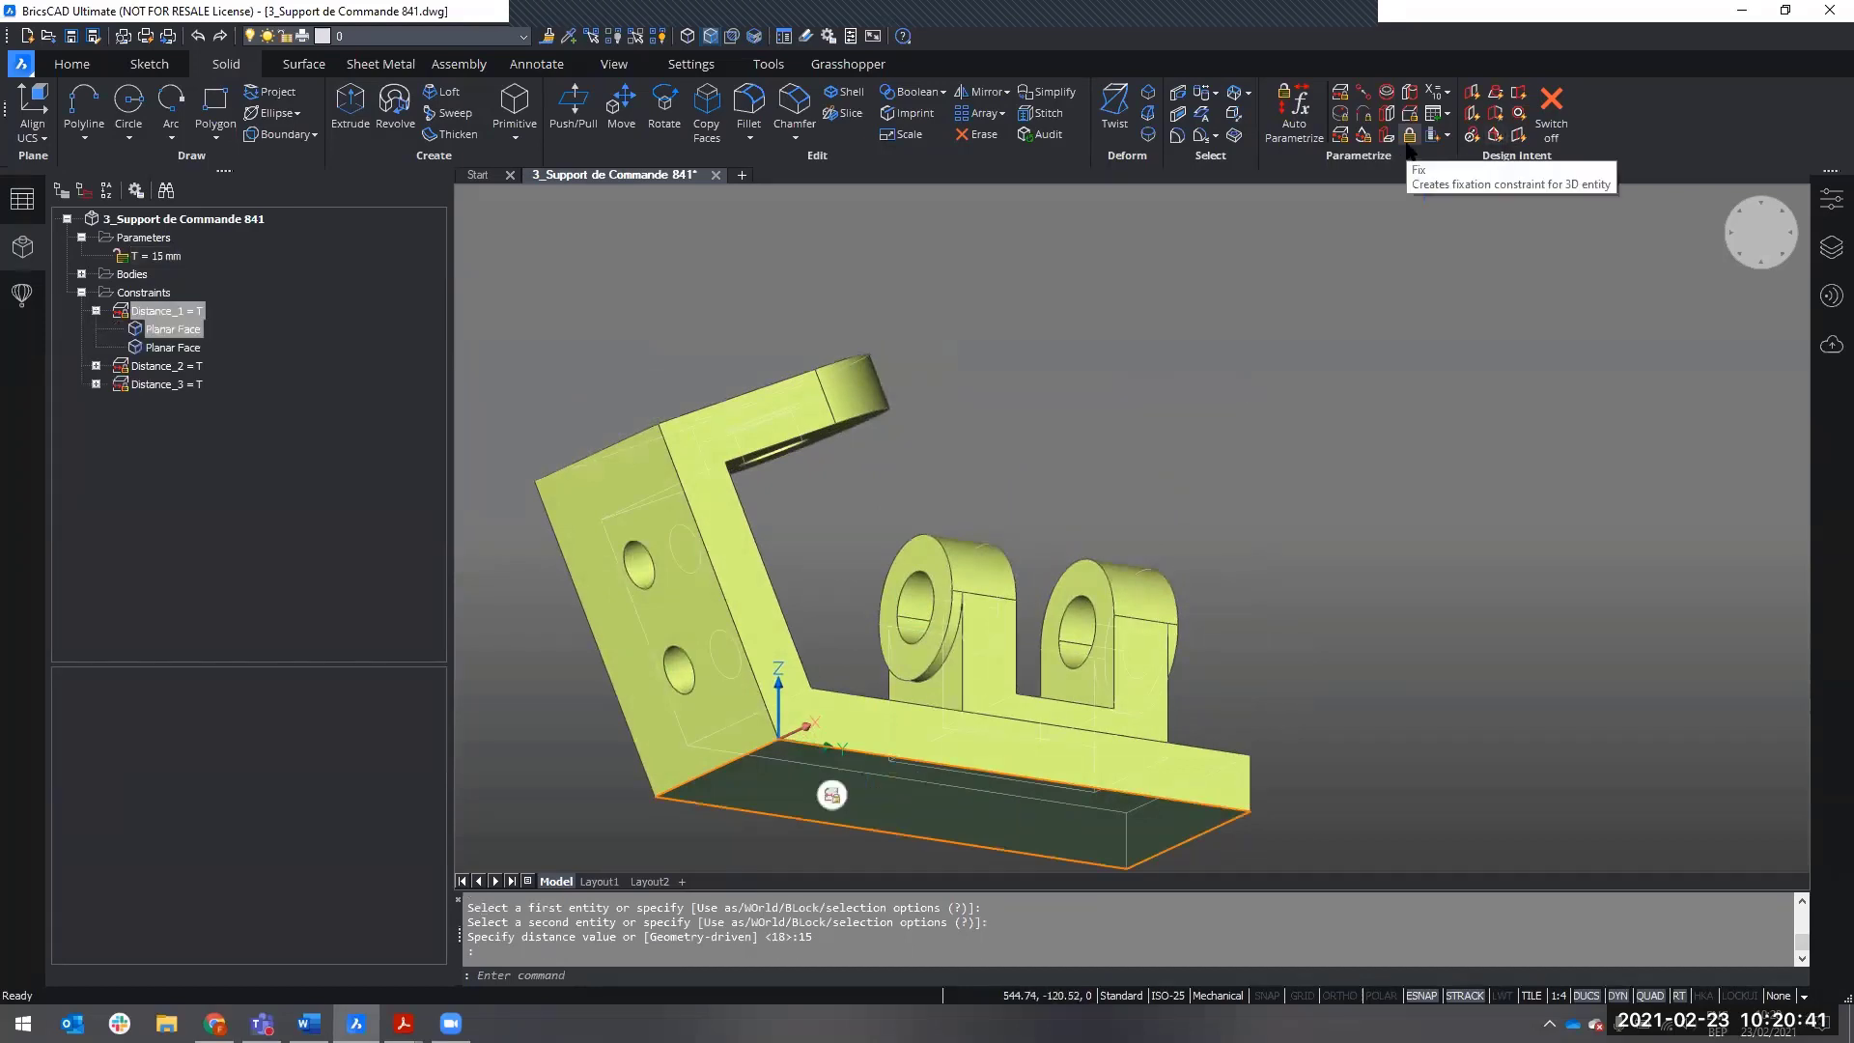
shift+middle_drag(906, 610, 869, 719)
key(Escape)
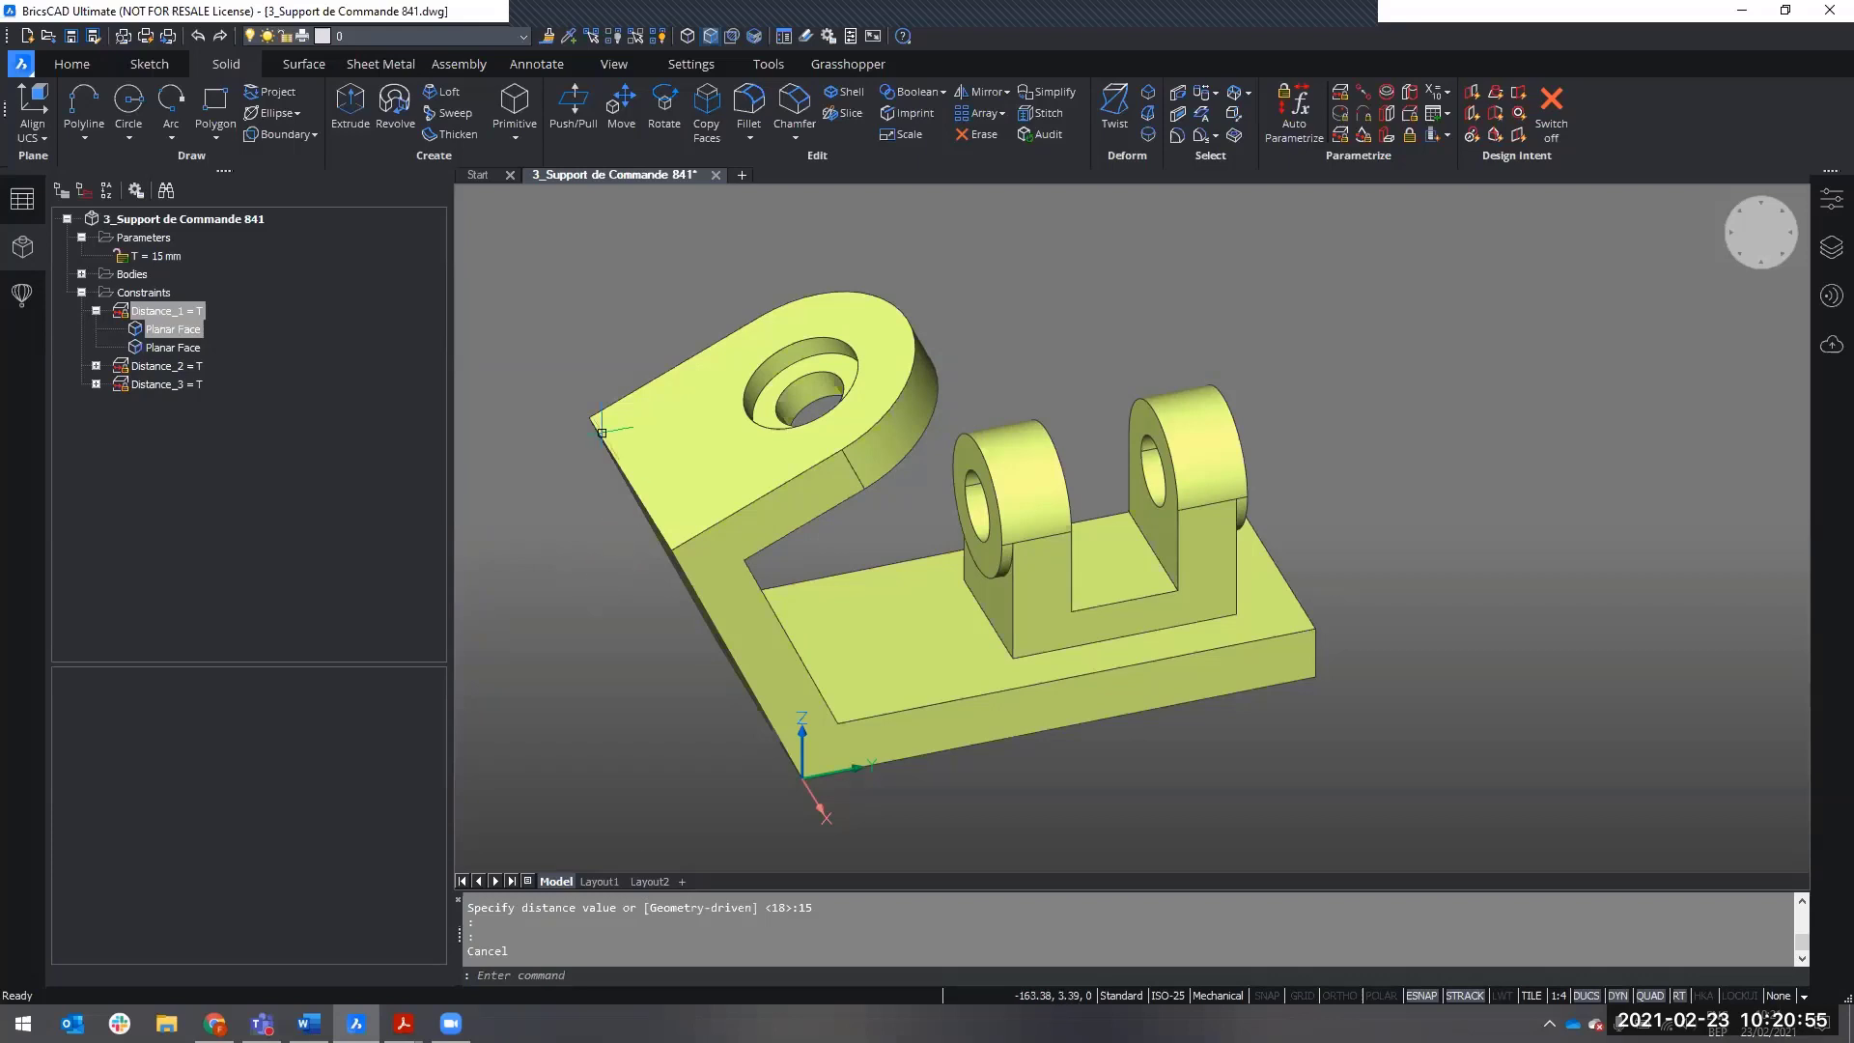
- Set the expression of parameter T to 18 to test the linked wall thicknesses
click(159, 256)
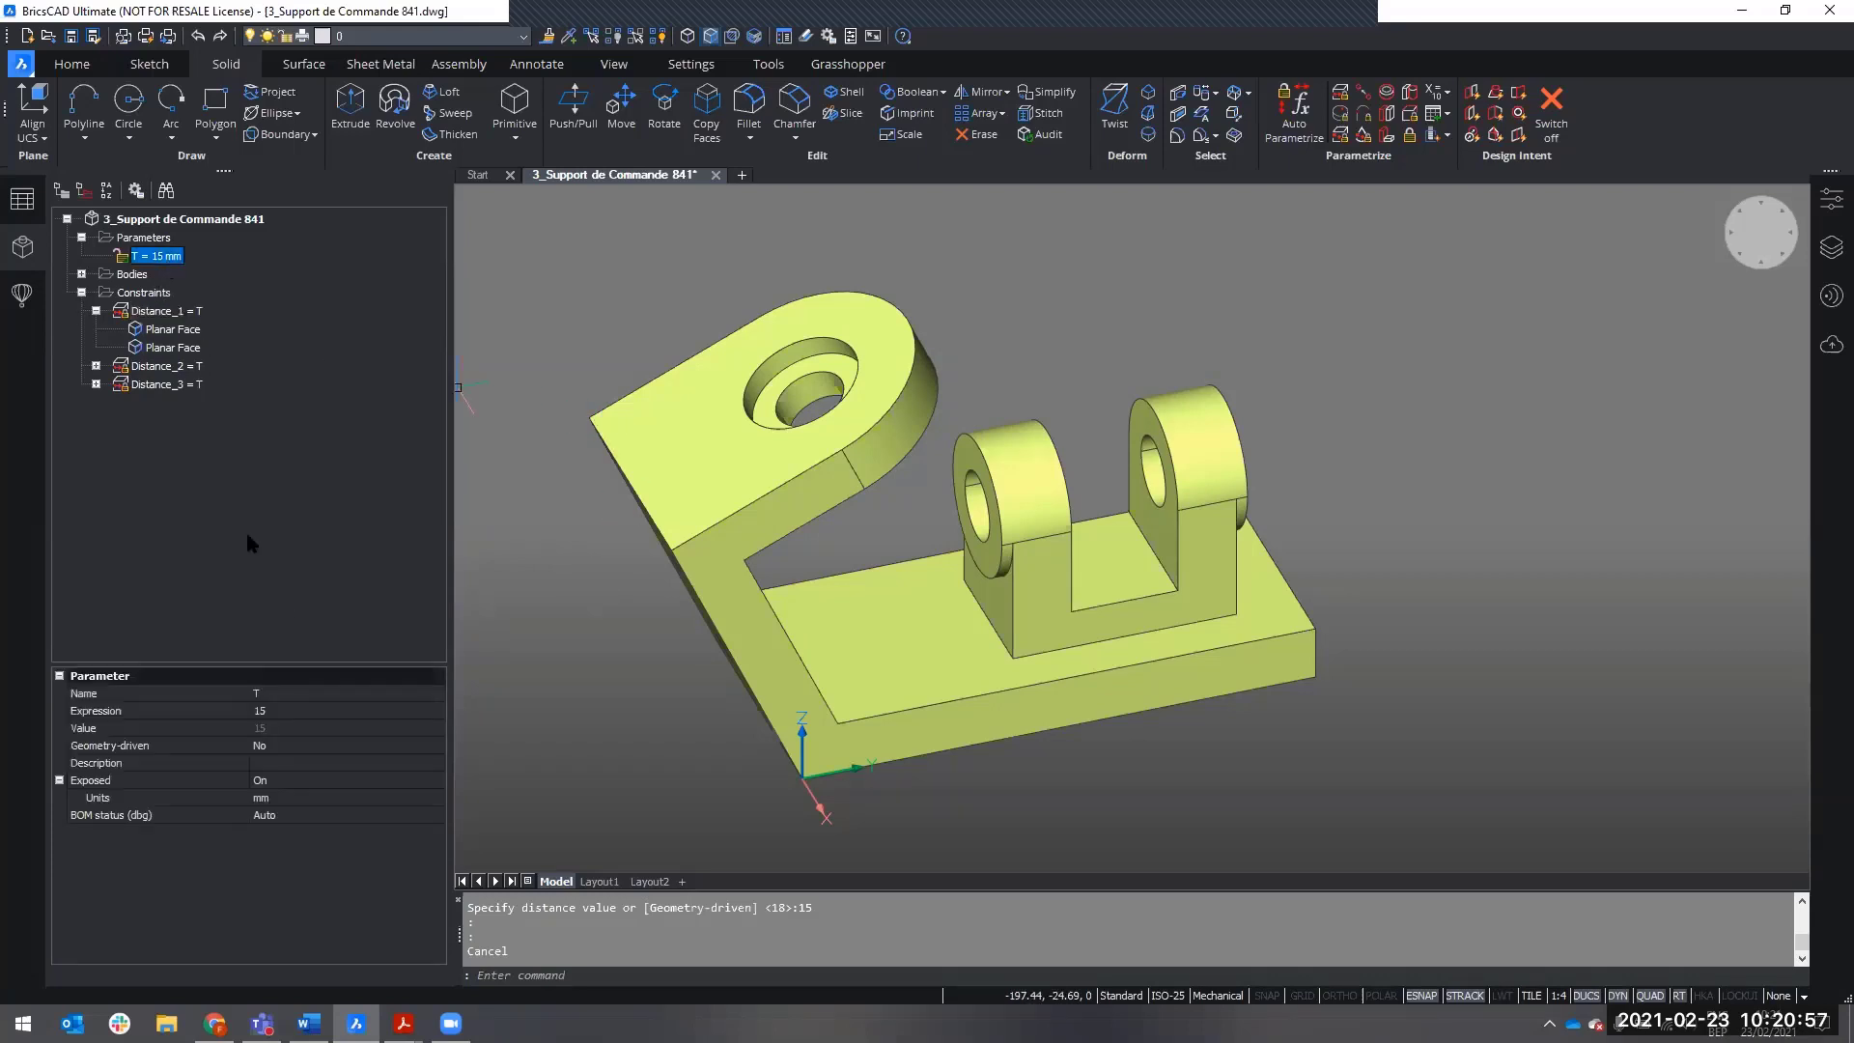
click(336, 717)
text(1)
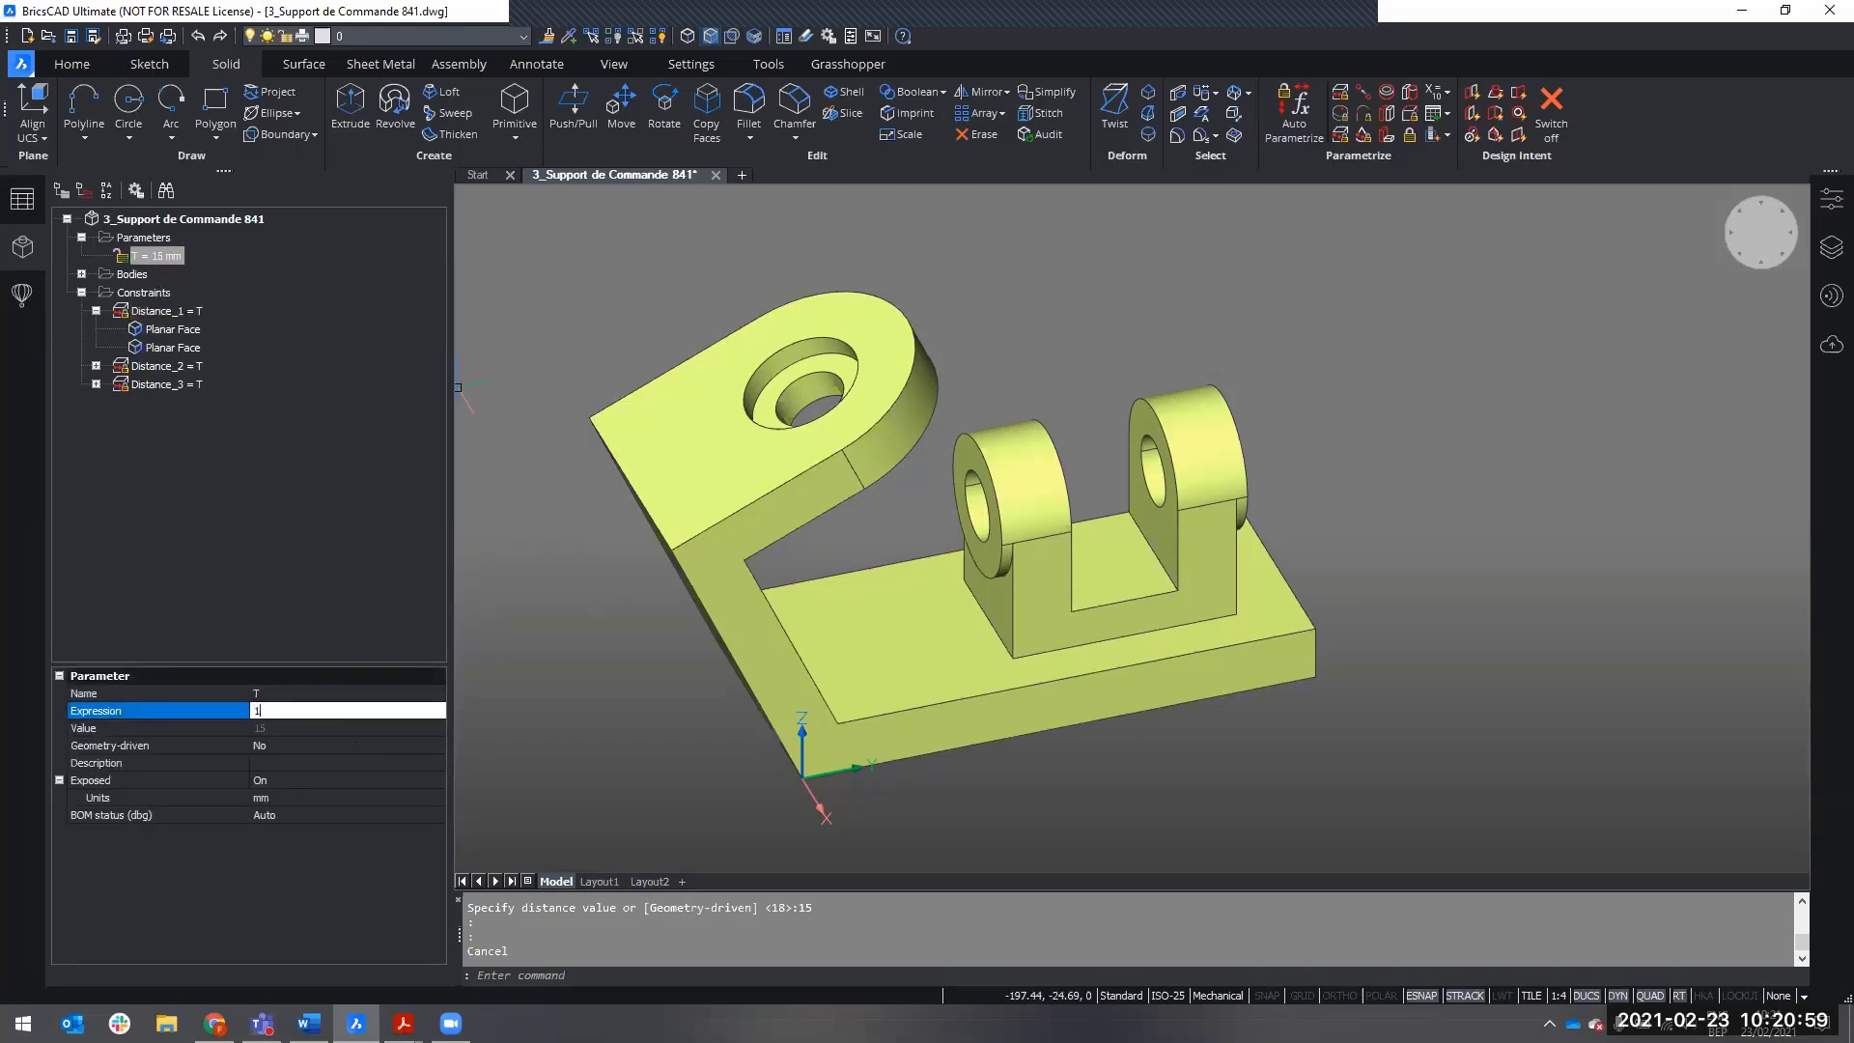
text(8)
key(Return)
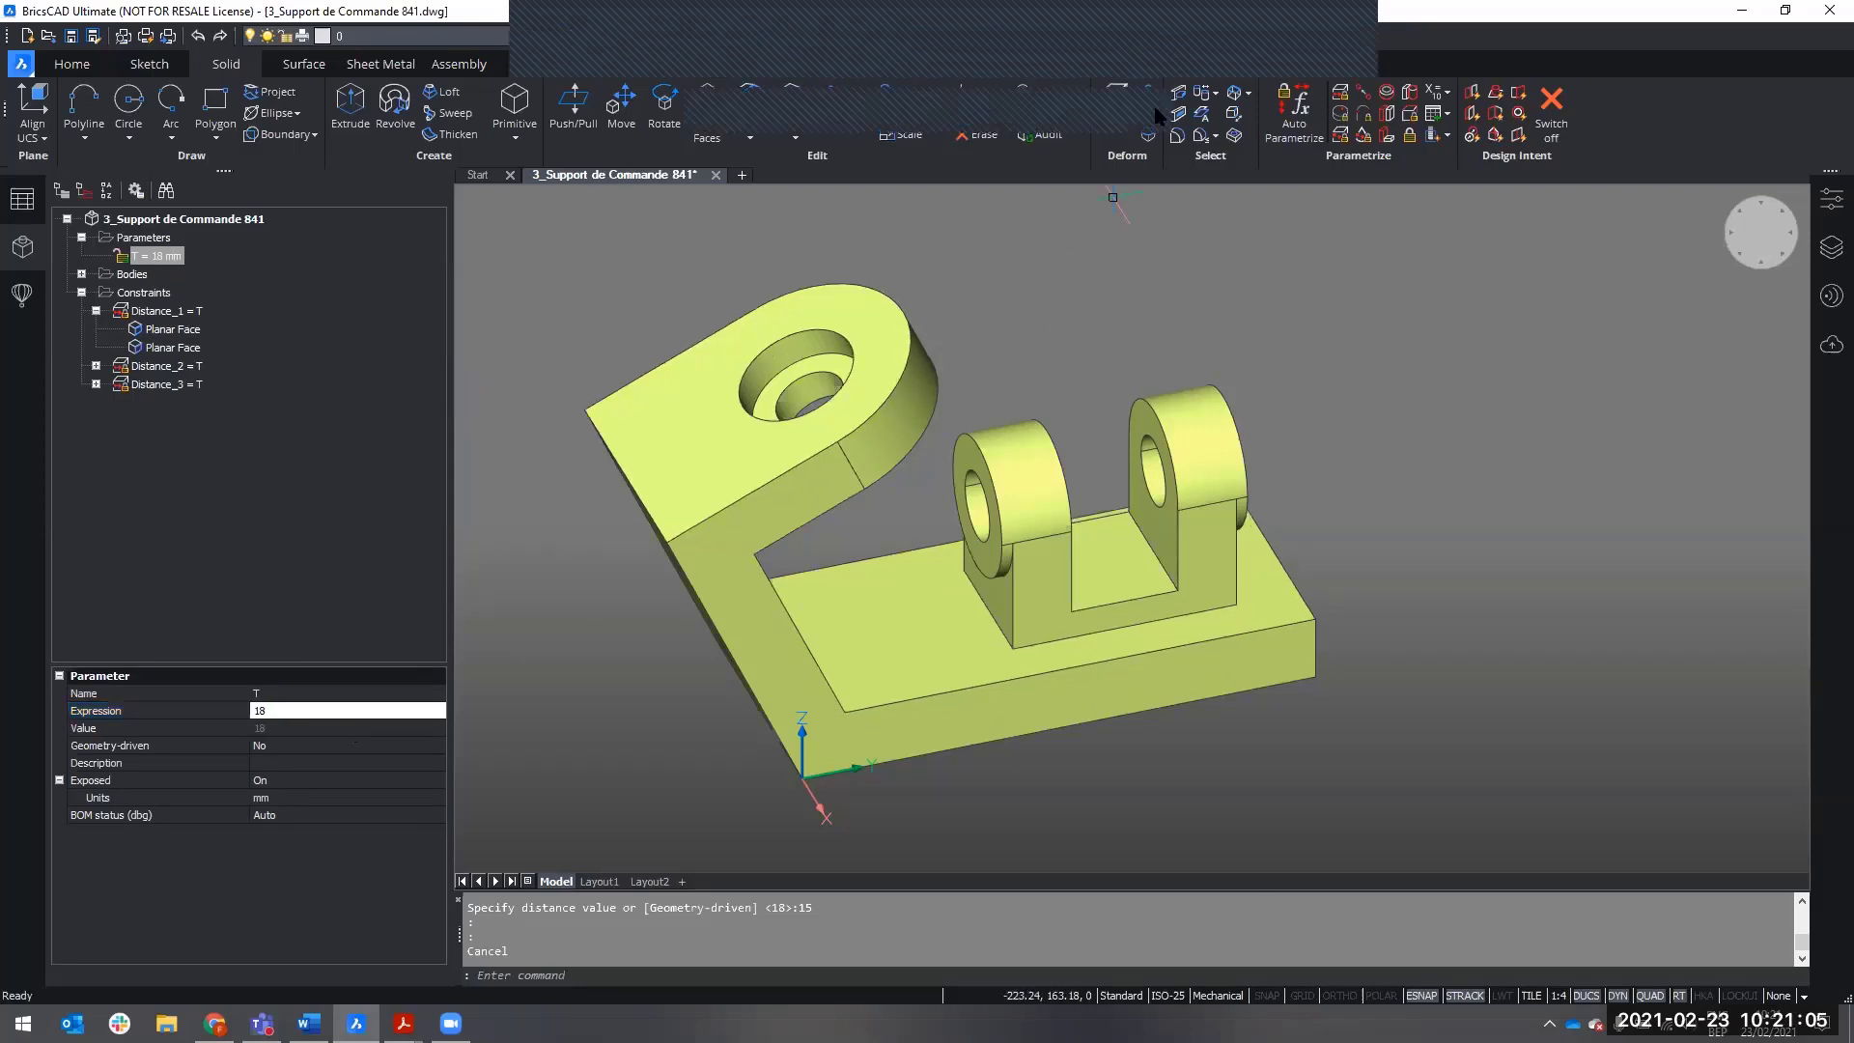
- Set the expression of parameter T to 25 to test a thicker wall
shift+middle_drag(1149, 729, 1089, 617)
click(307, 711)
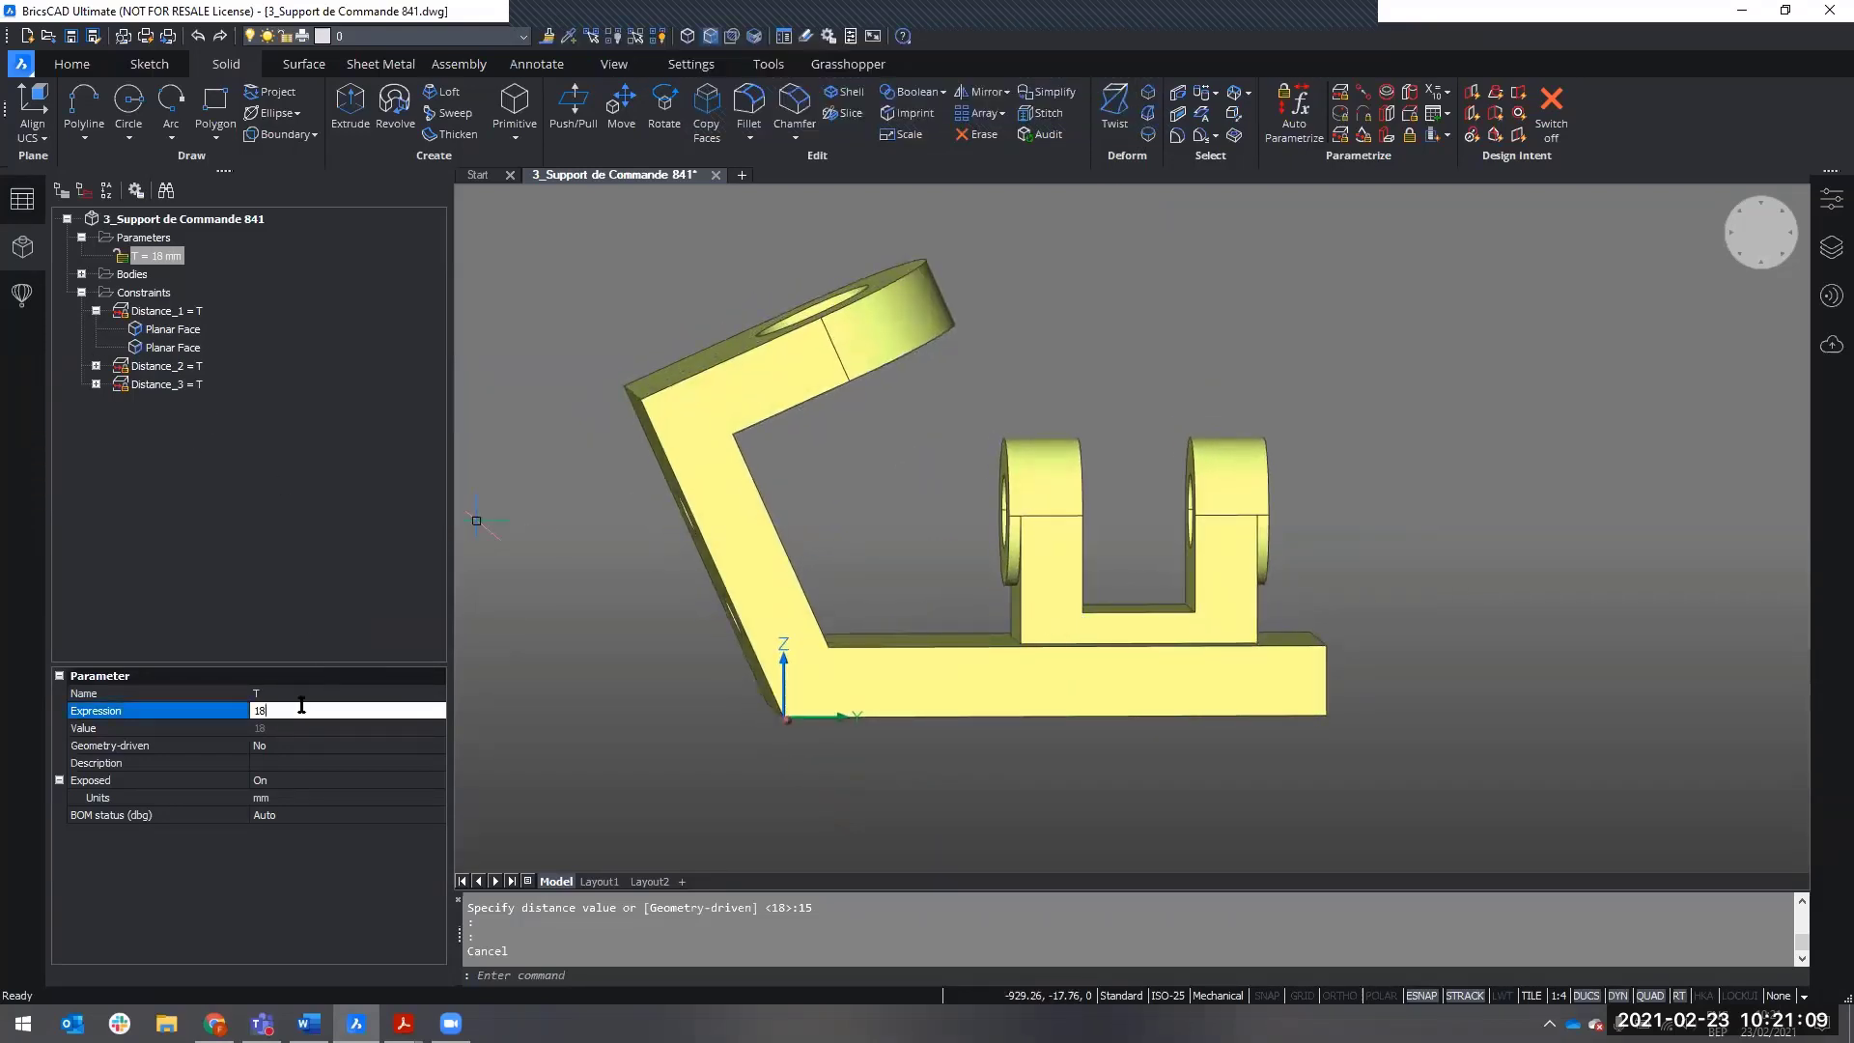
text(25)
key(Return)
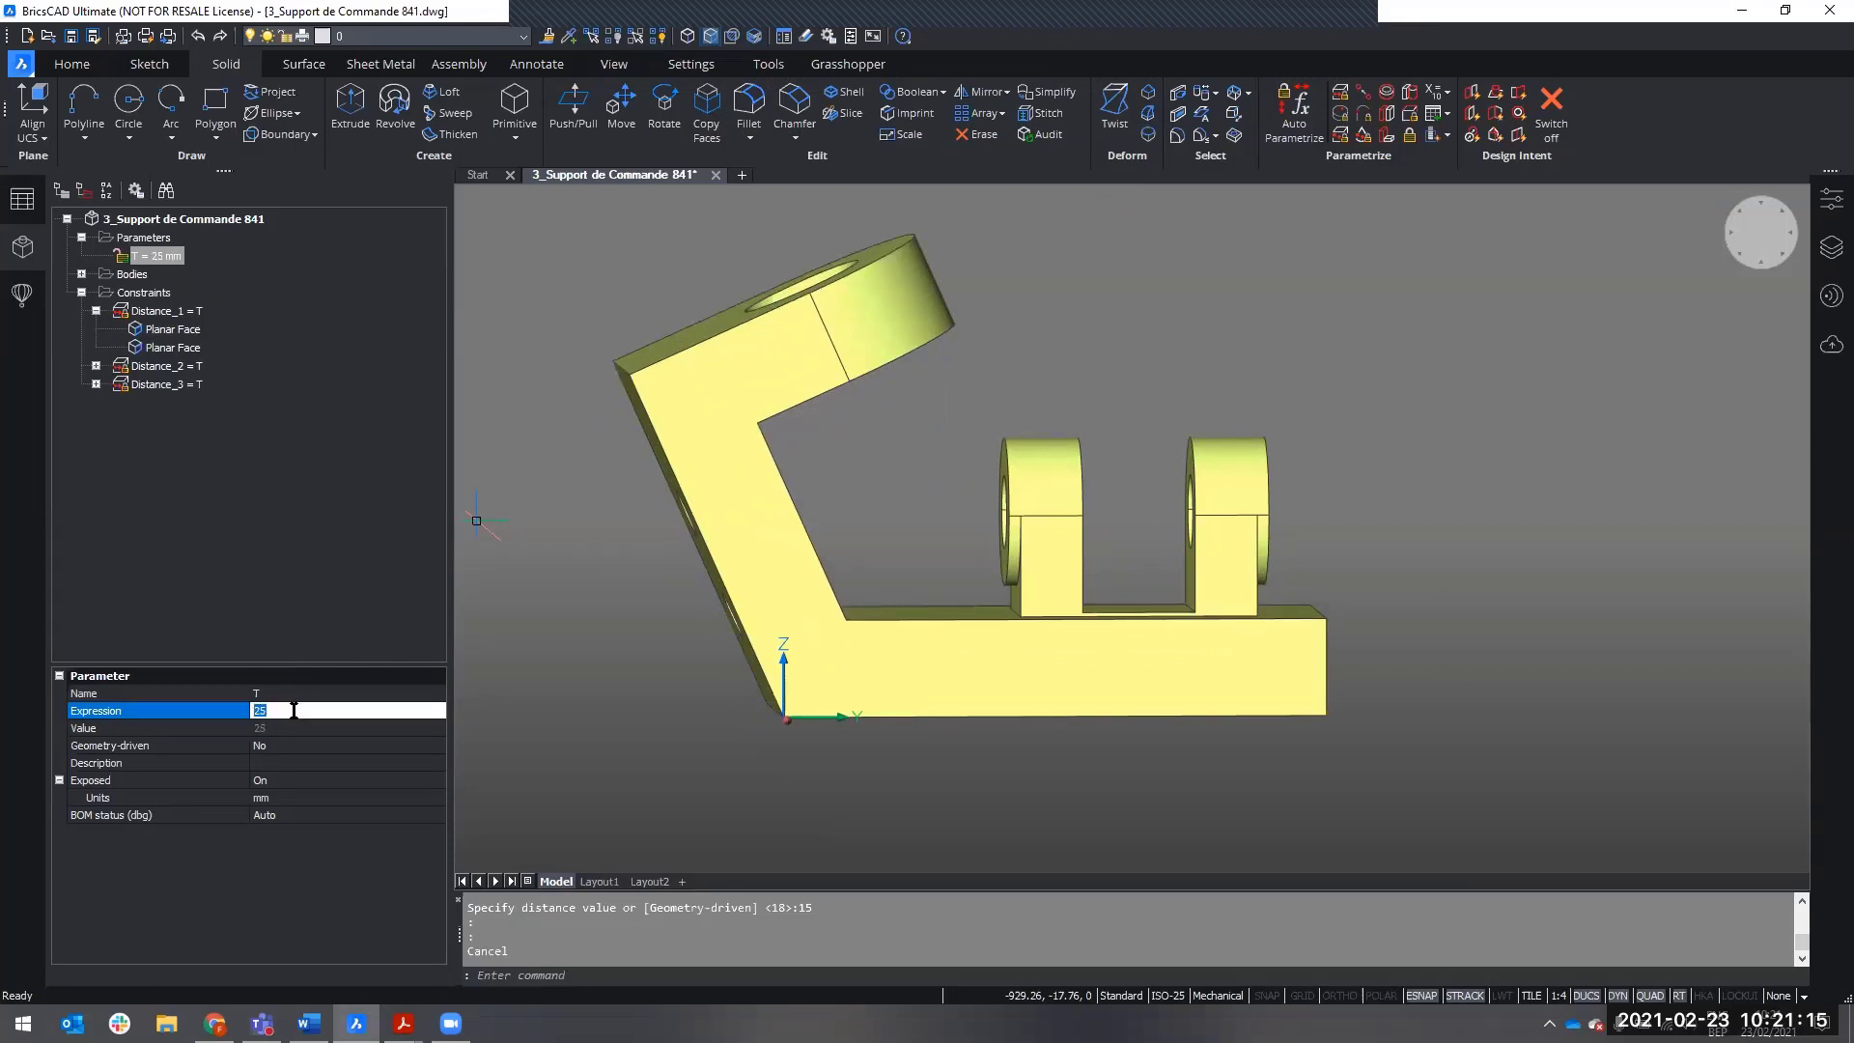
- Undo both test changes to the expression of parameter T
click(560, 724)
click(620, 776)
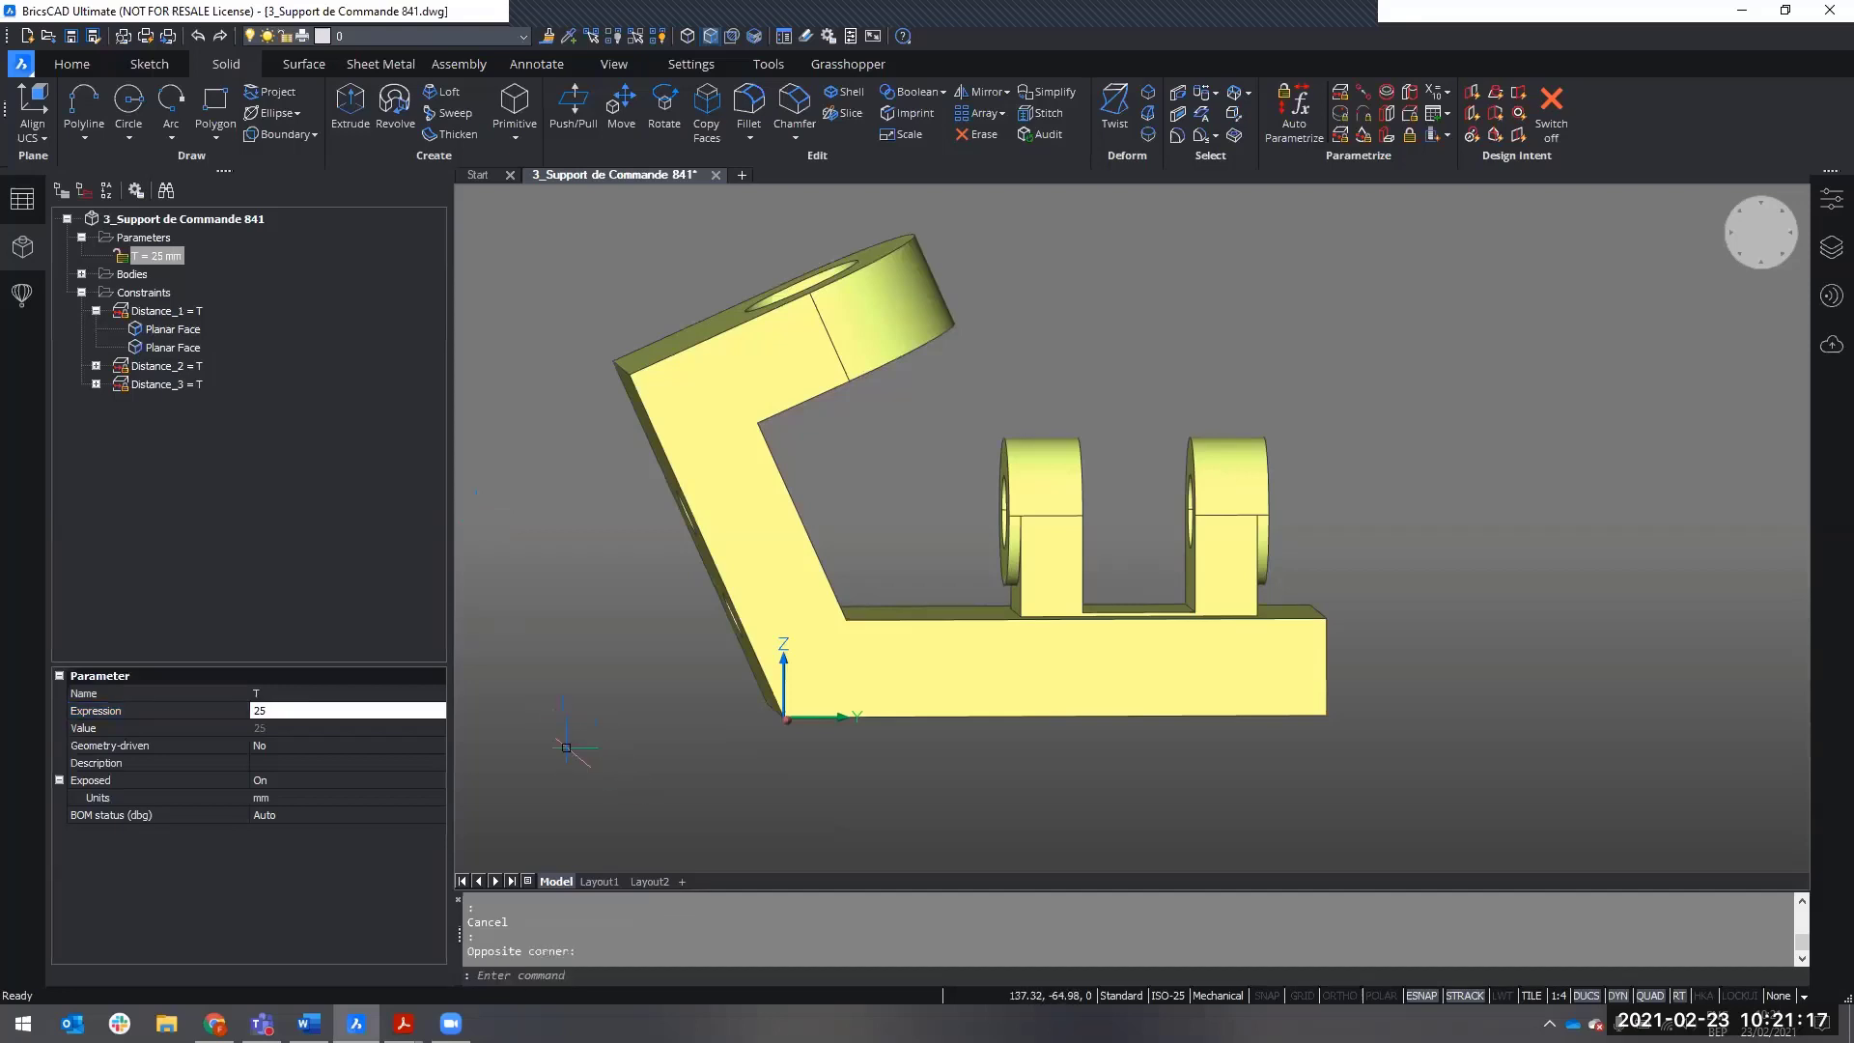
key(ctrl+z)
key(ctrl+z)
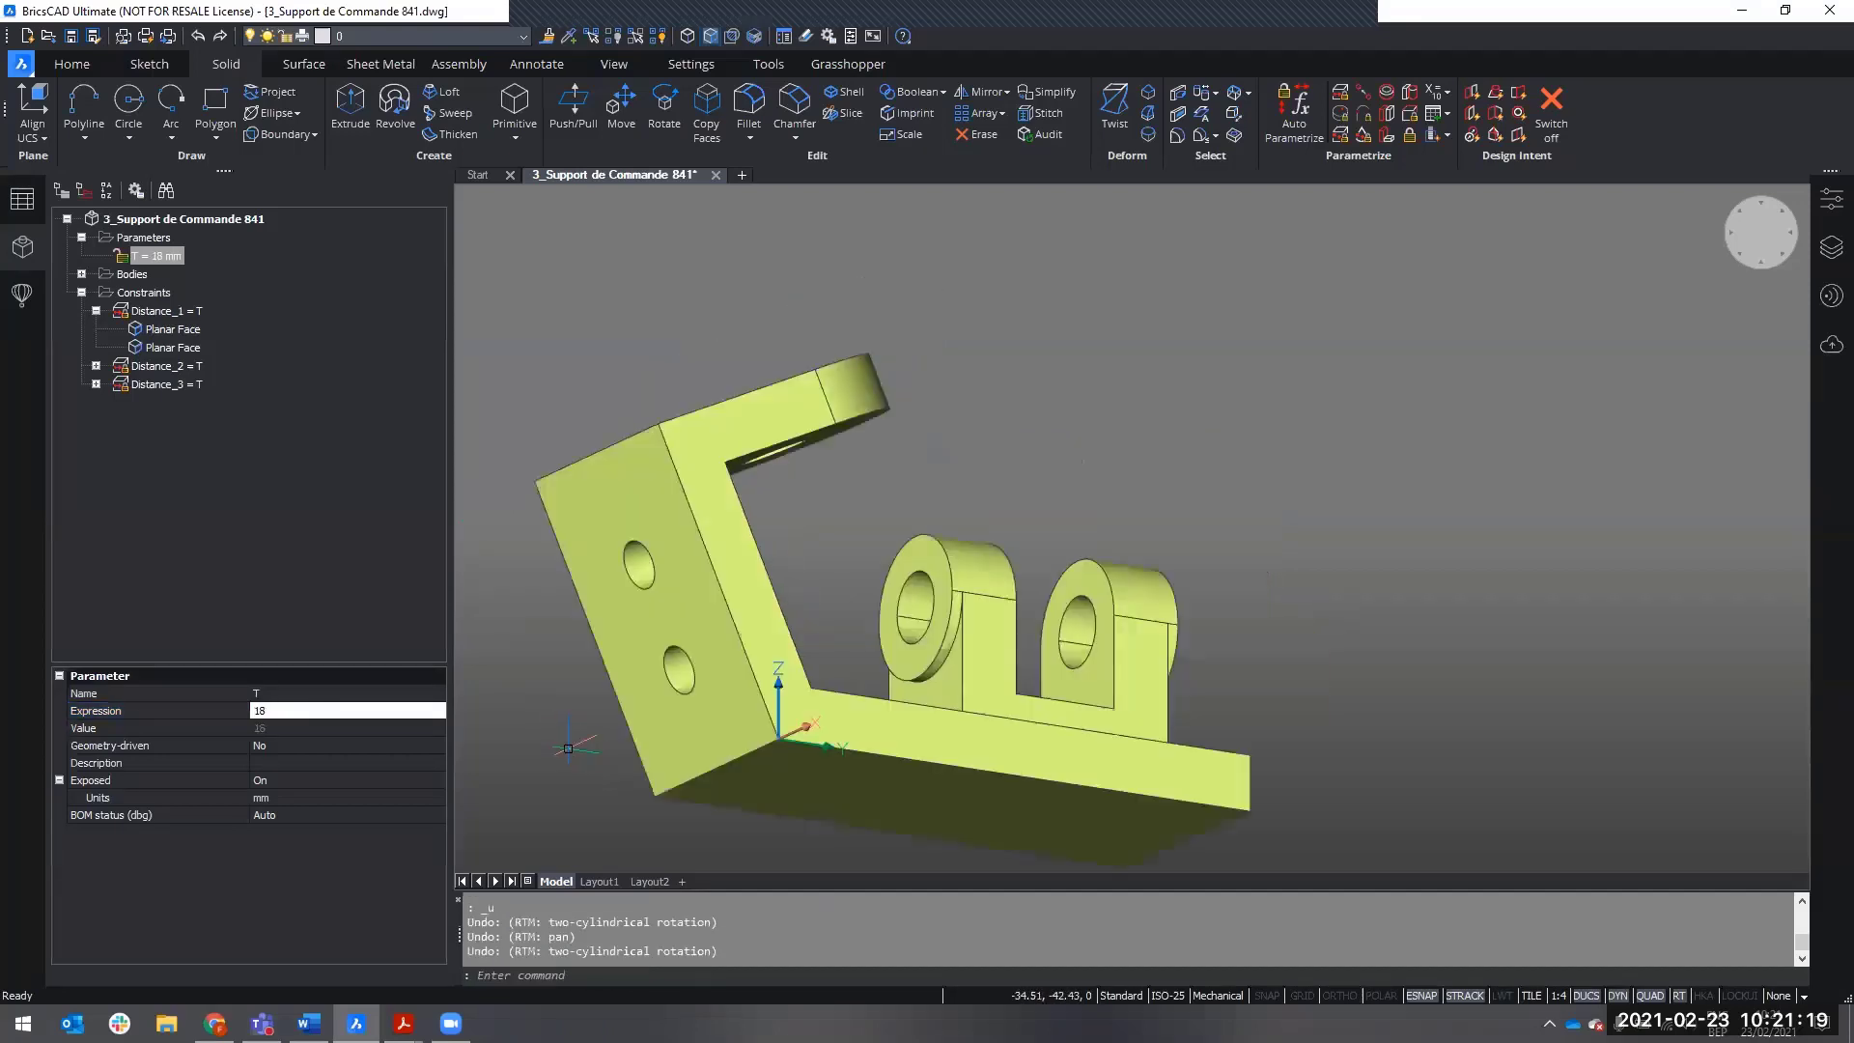
shift+middle_drag(791, 698, 720, 779)
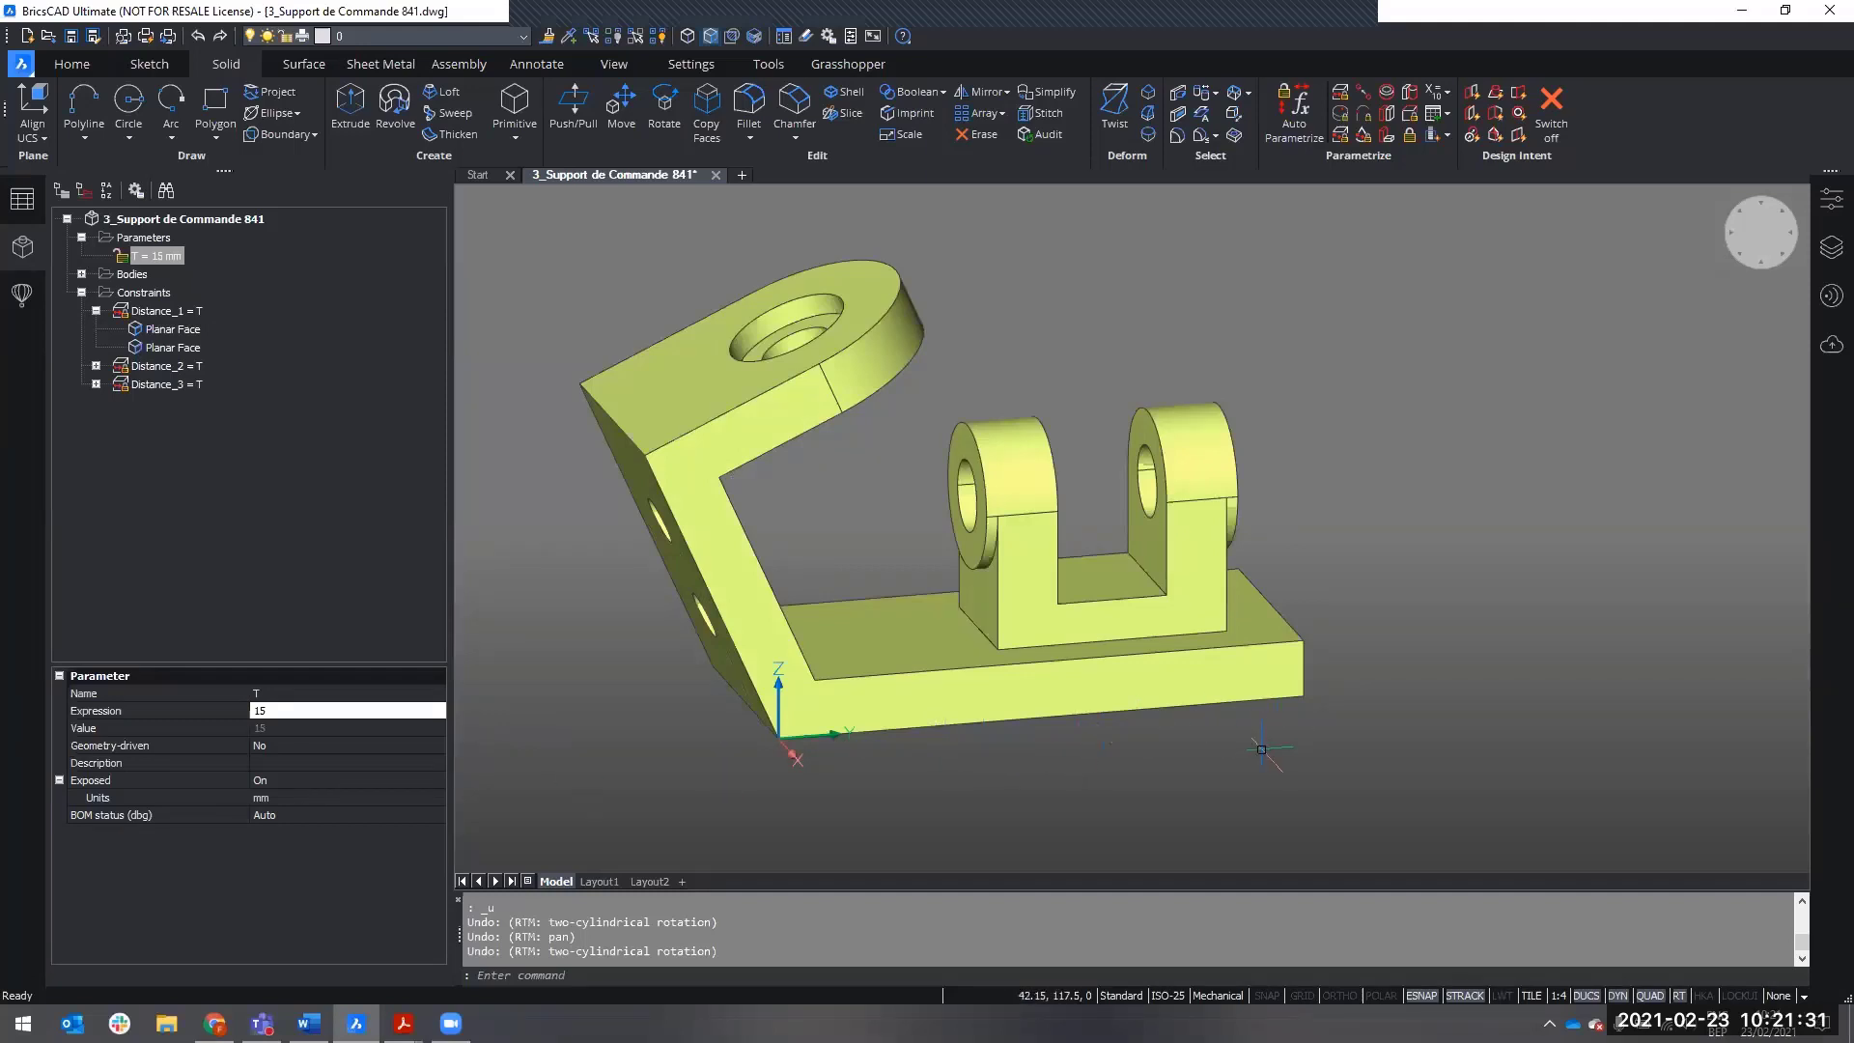
shift+middle_drag(1238, 666, 842, 754)
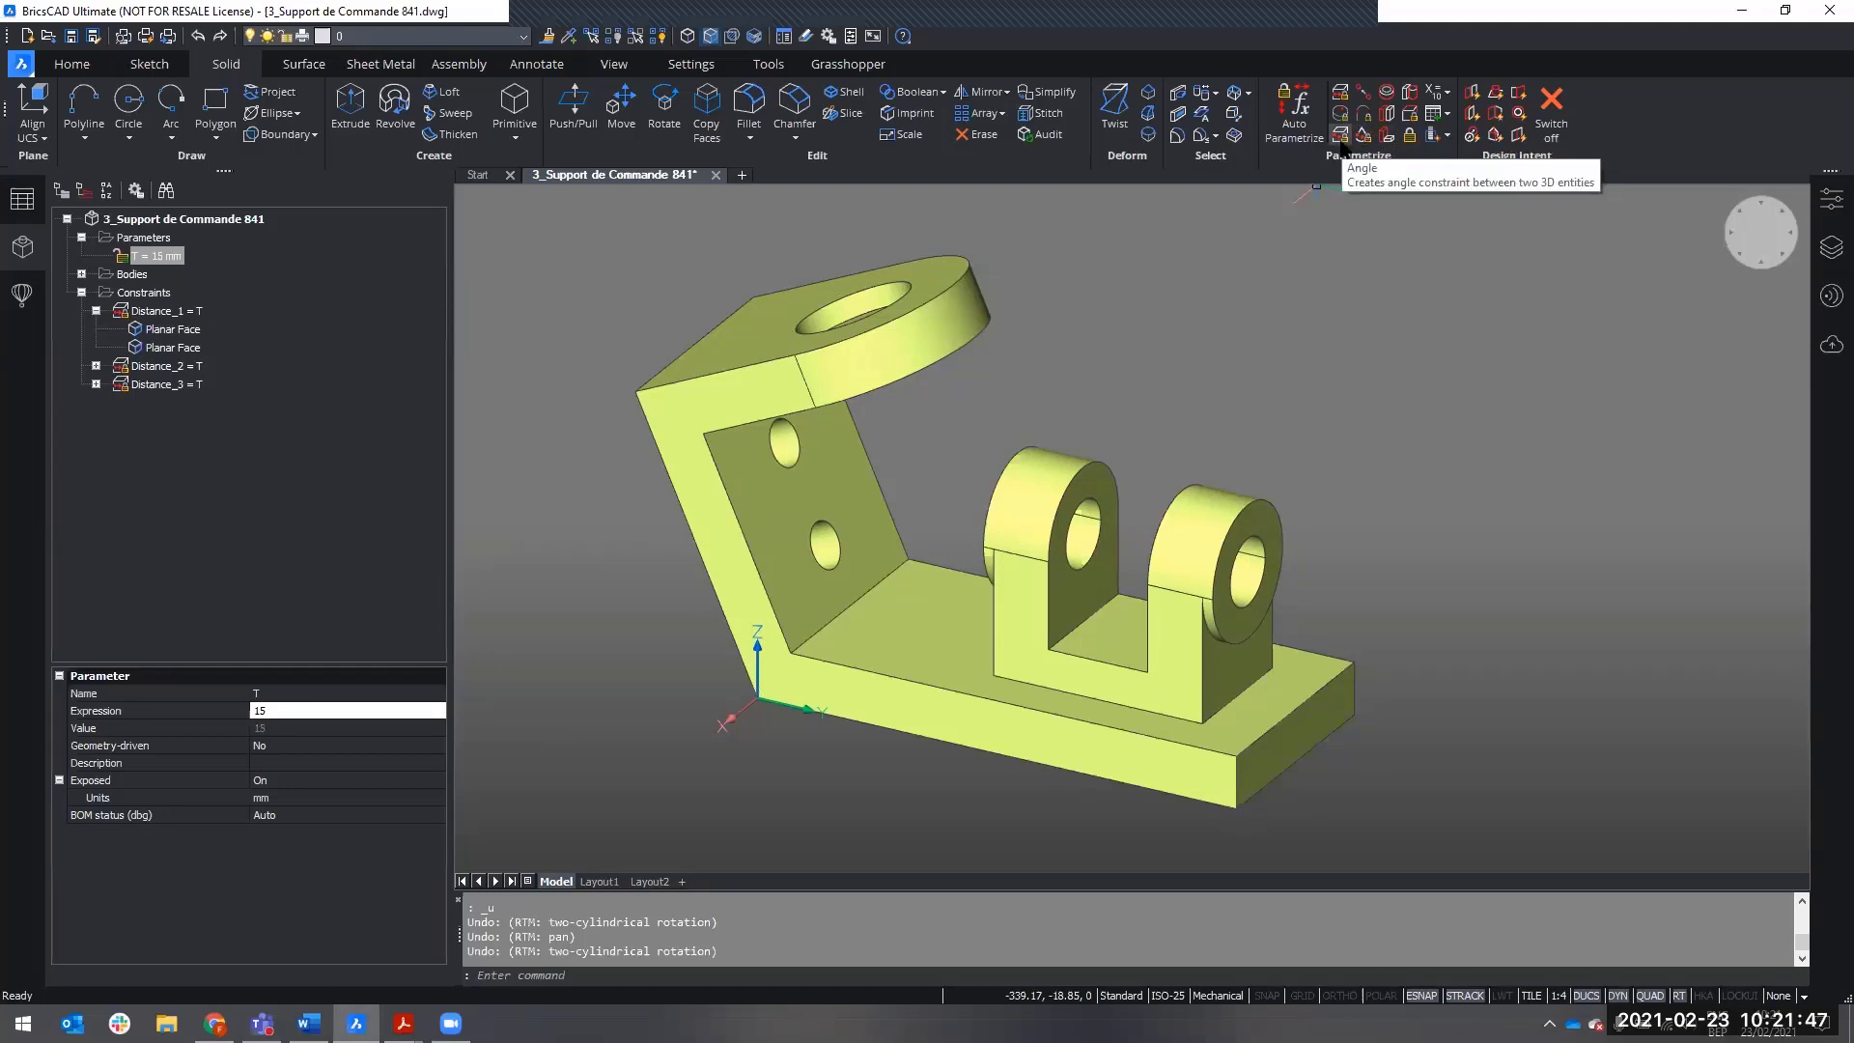
mouse_move(874, 648)
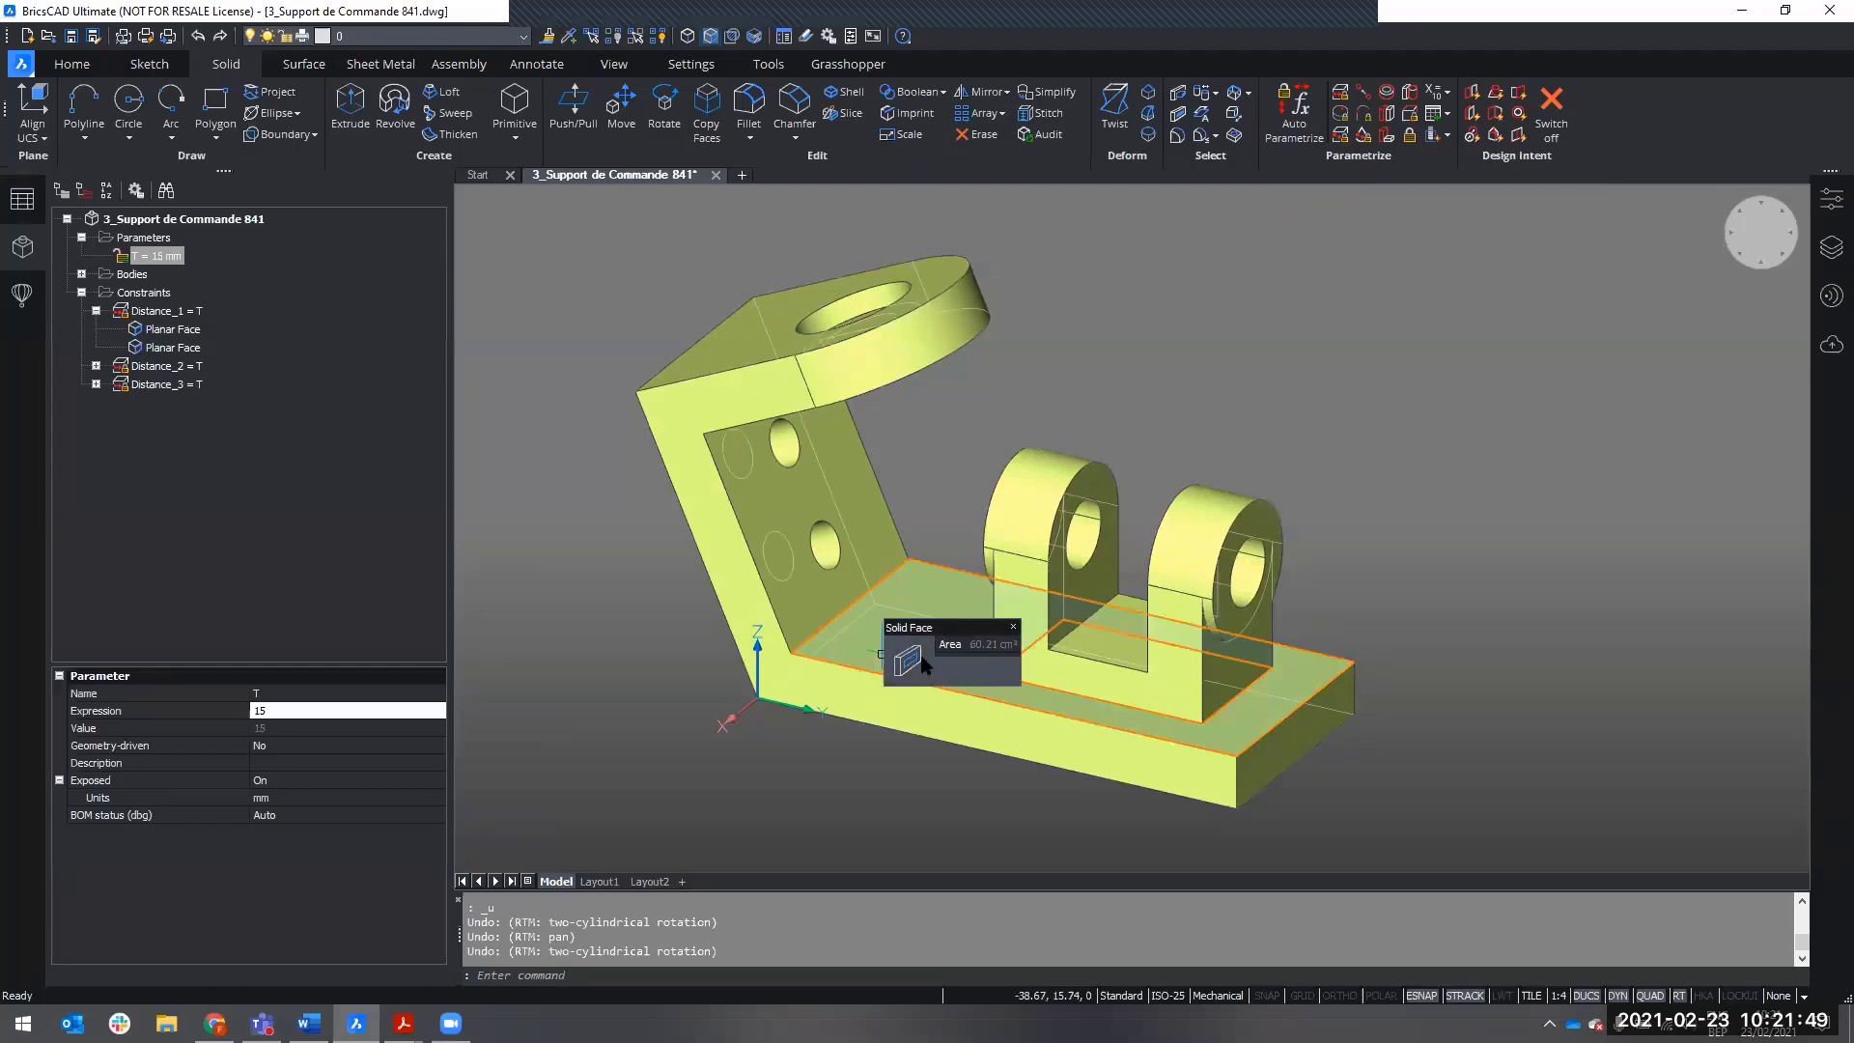
mouse_move(1113, 716)
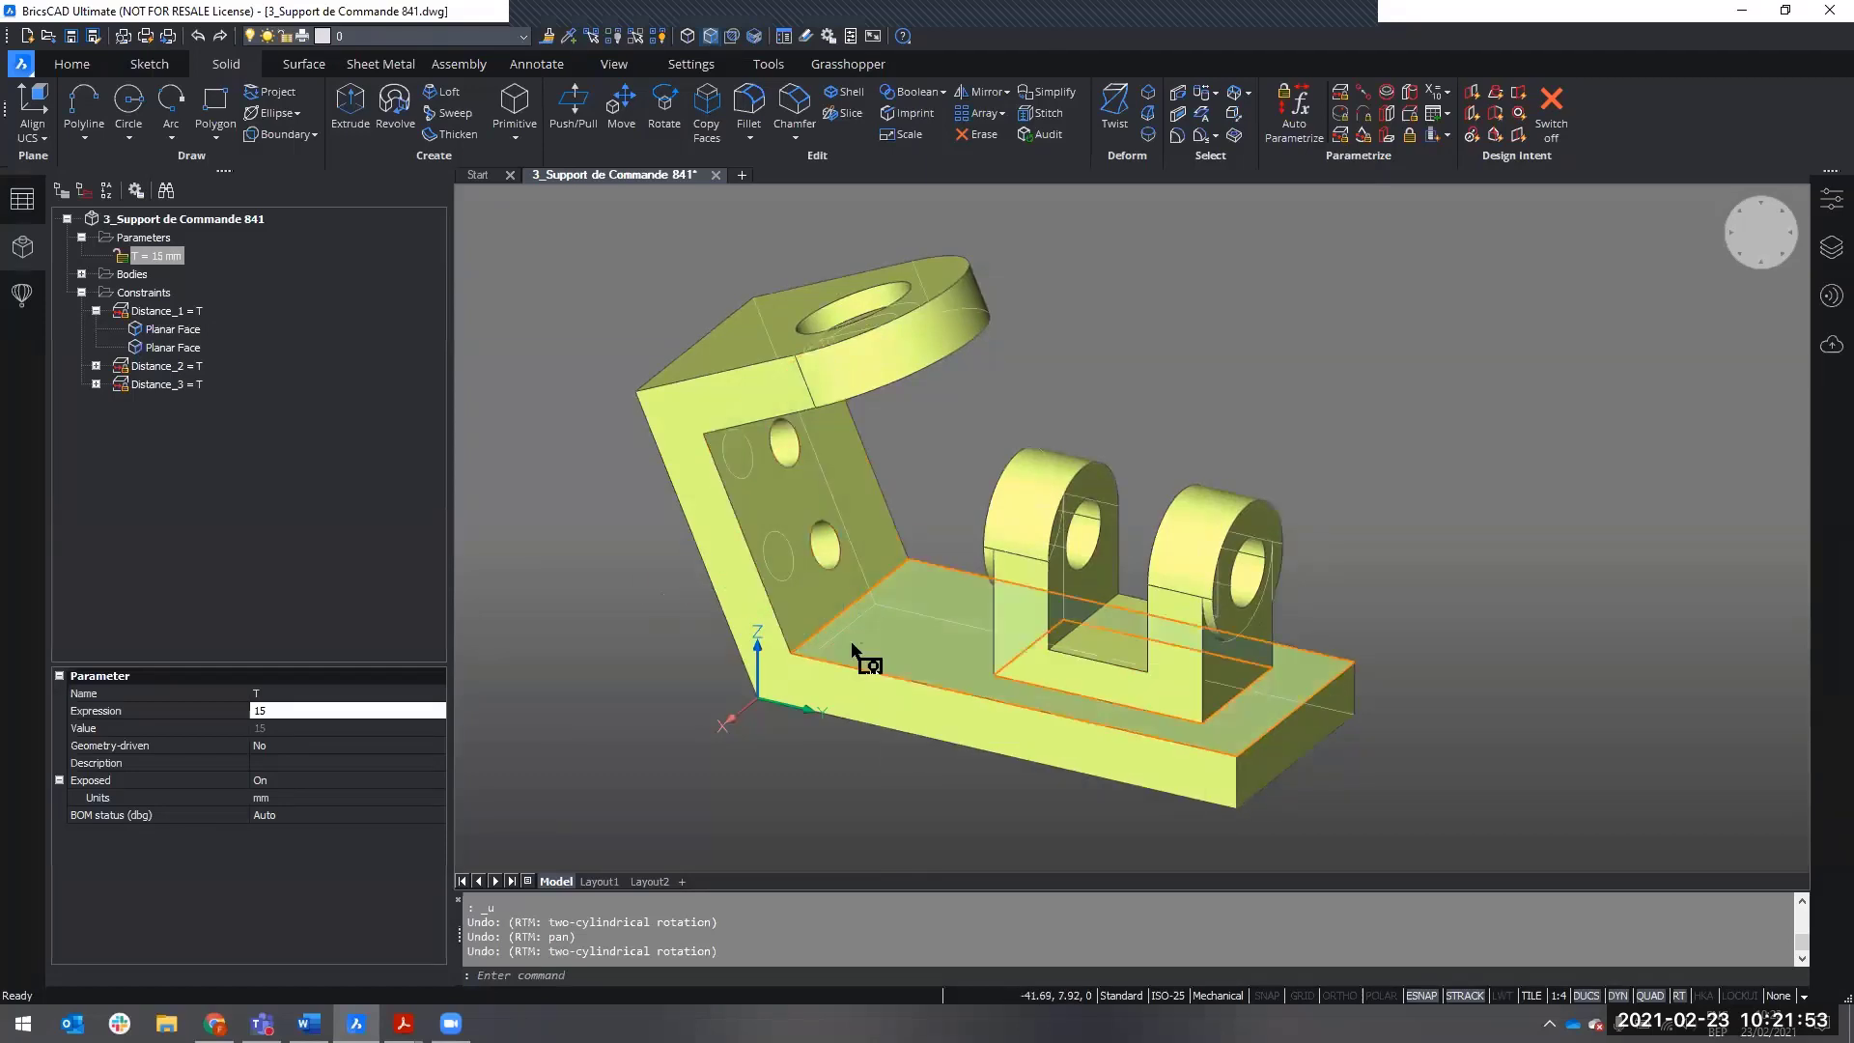
click(850, 630)
click(807, 611)
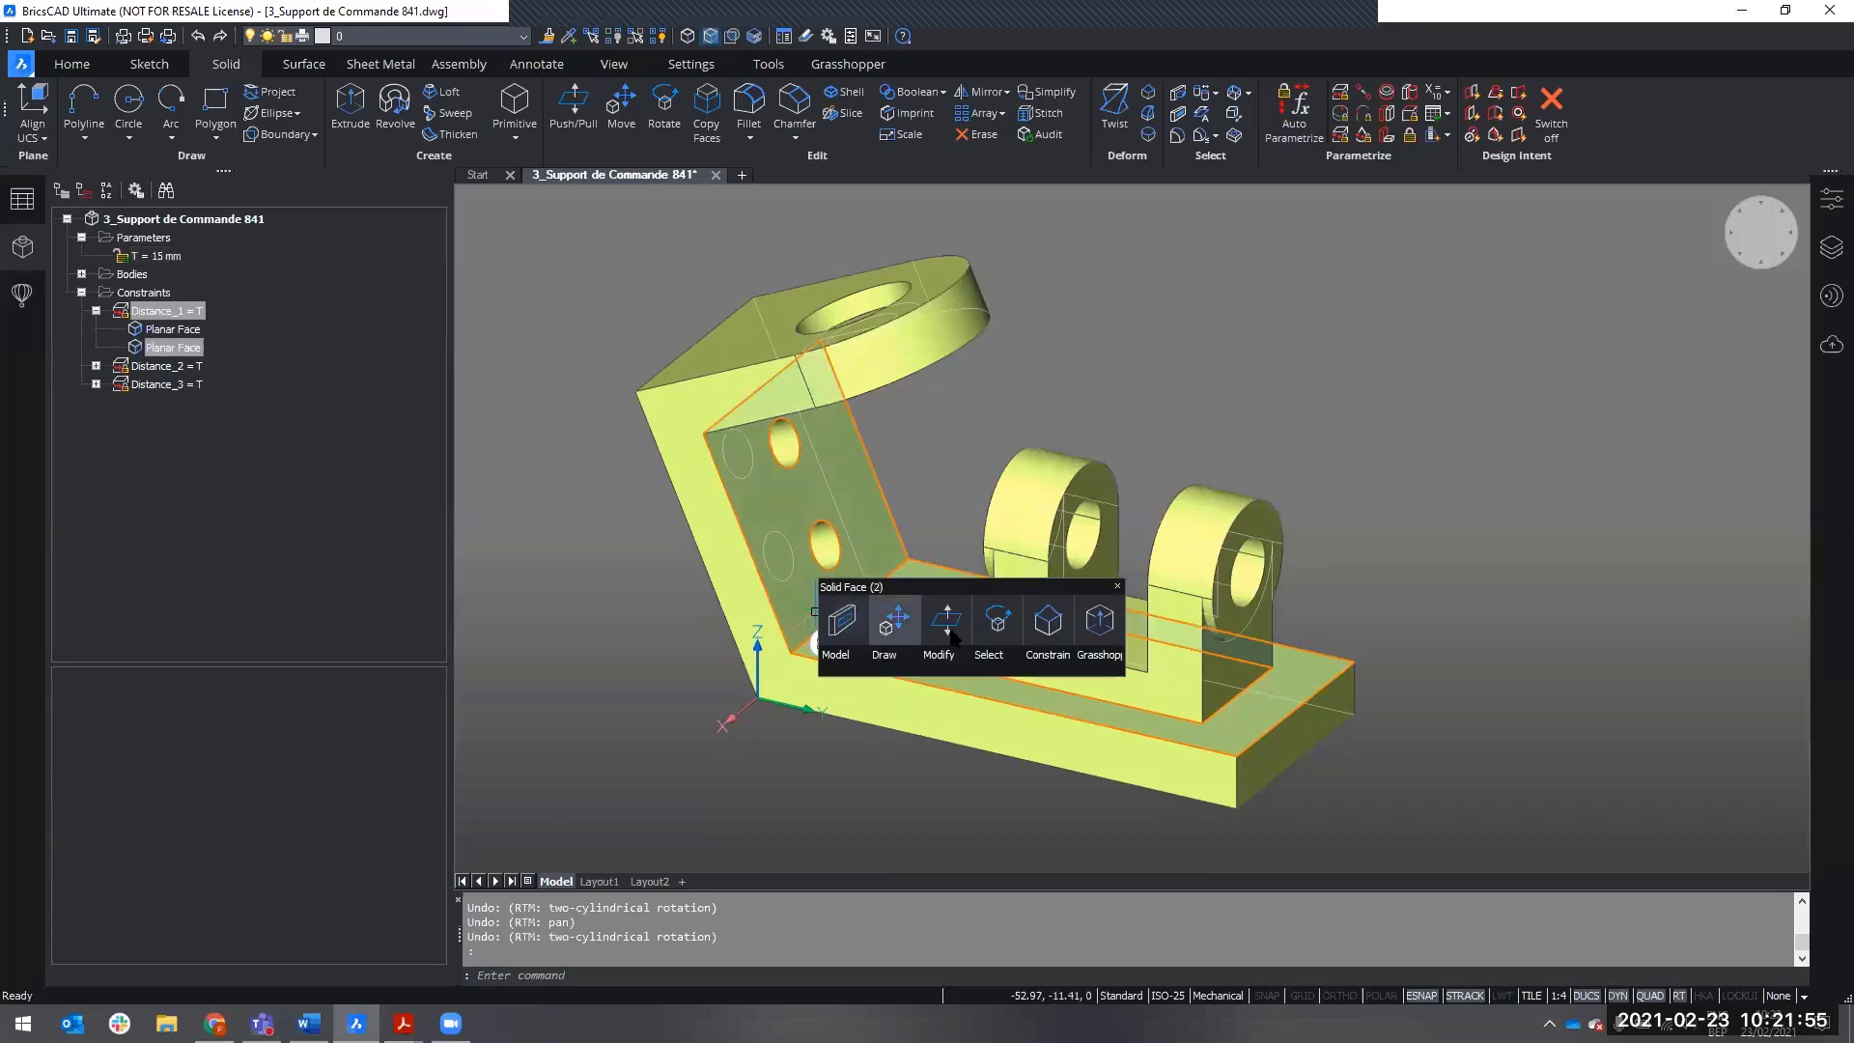
mouse_move(1047, 645)
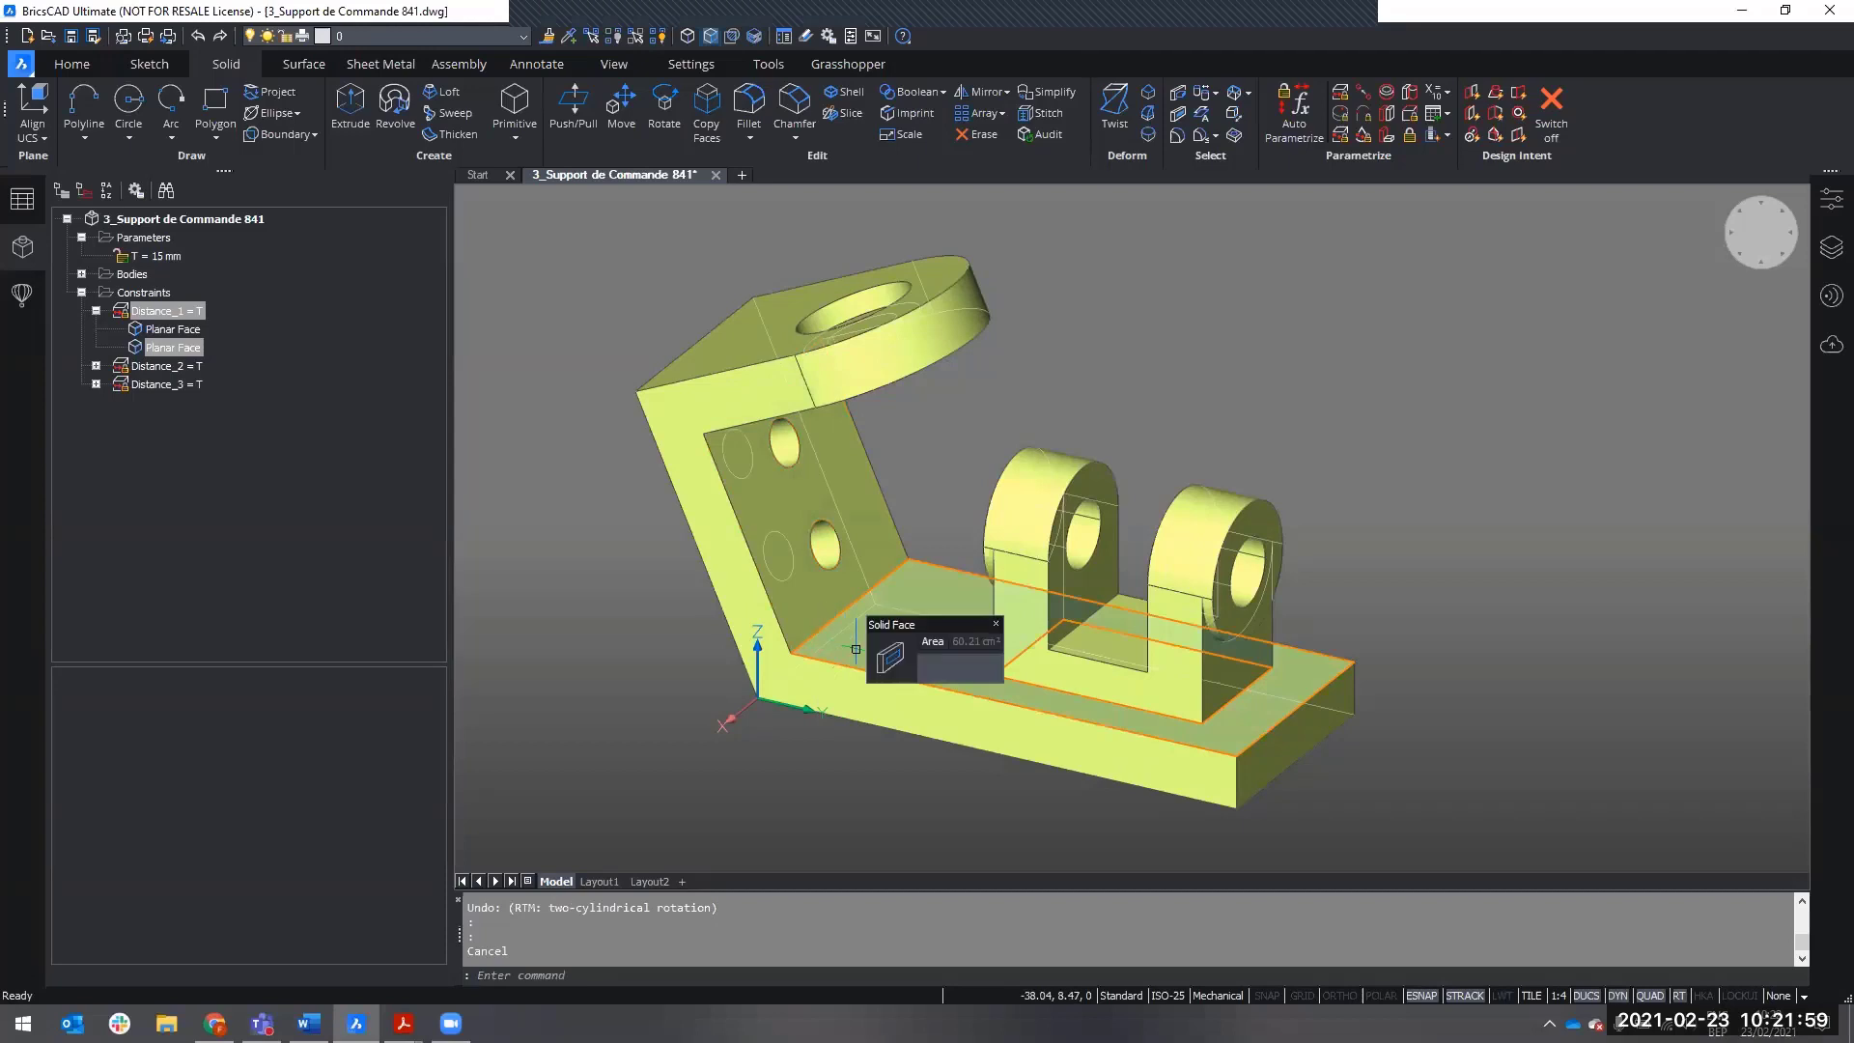
- Try to add a 3D angle constraint between the base plate's upper face and the inclined arm's inner face
click(857, 645)
click(757, 591)
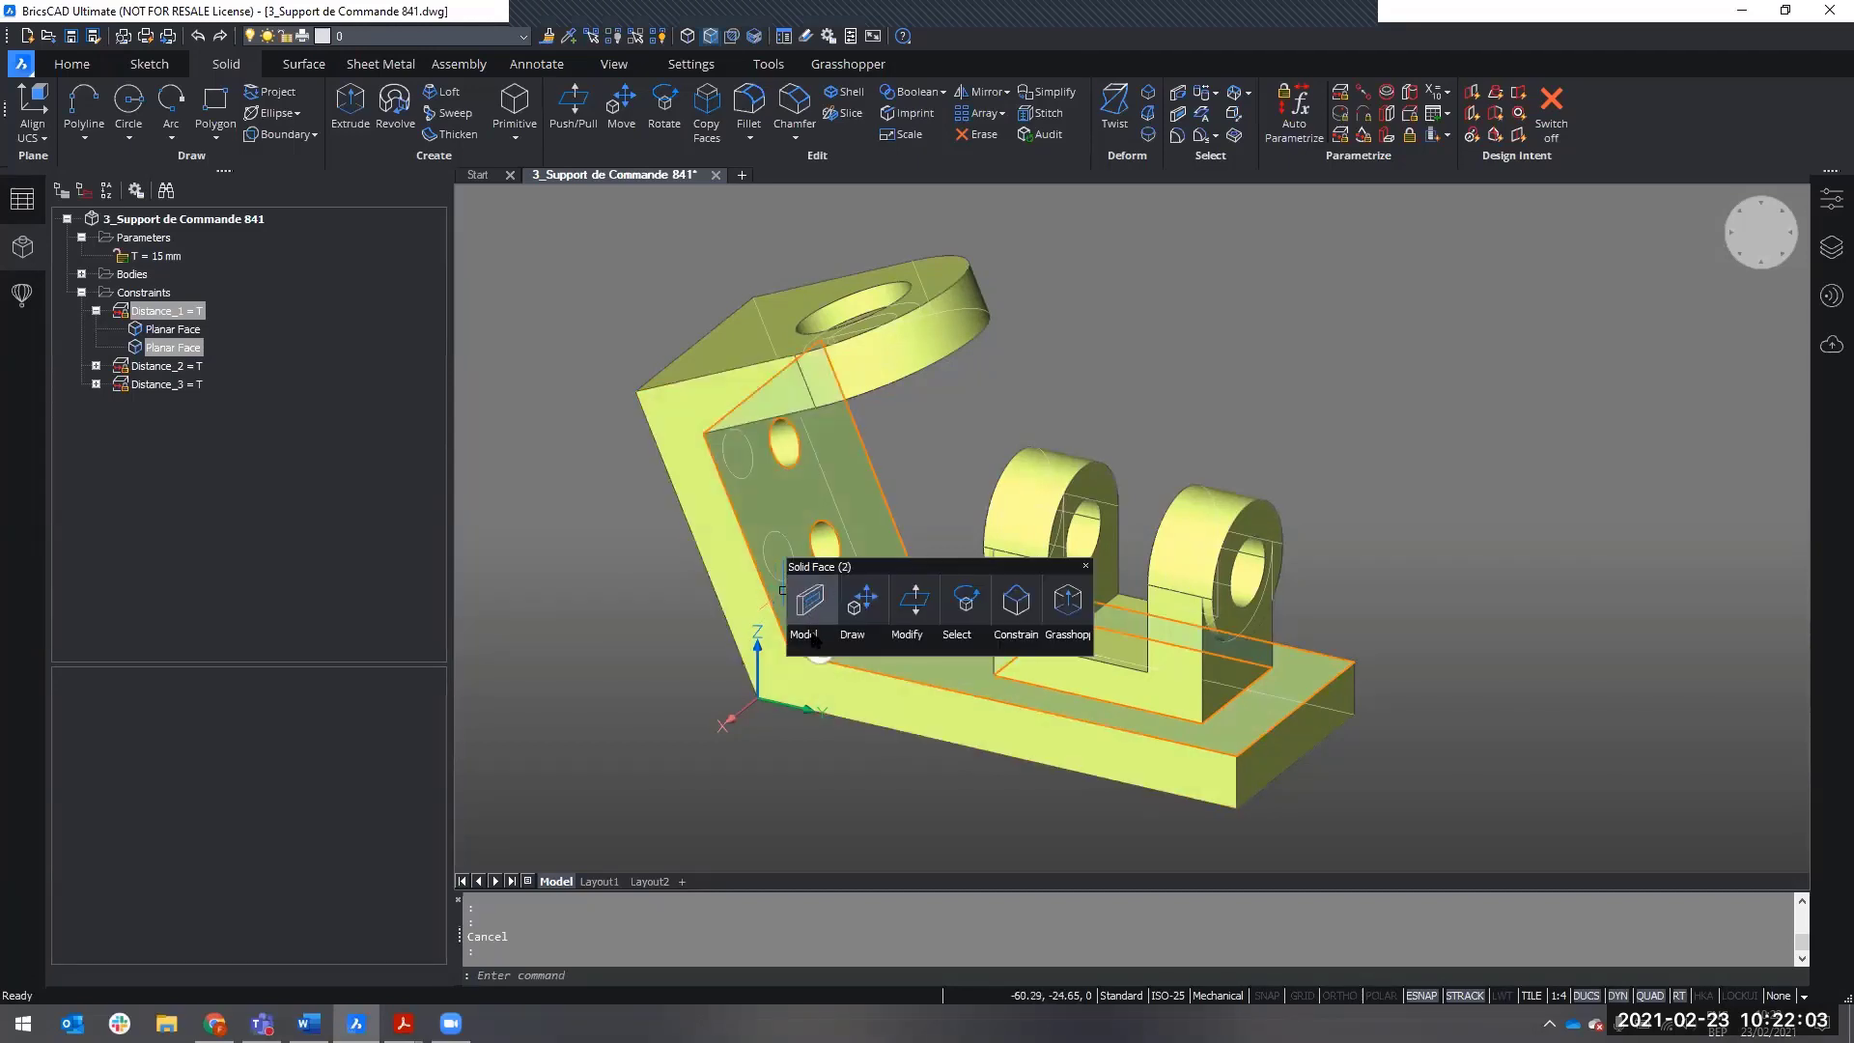
mouse_move(1015, 608)
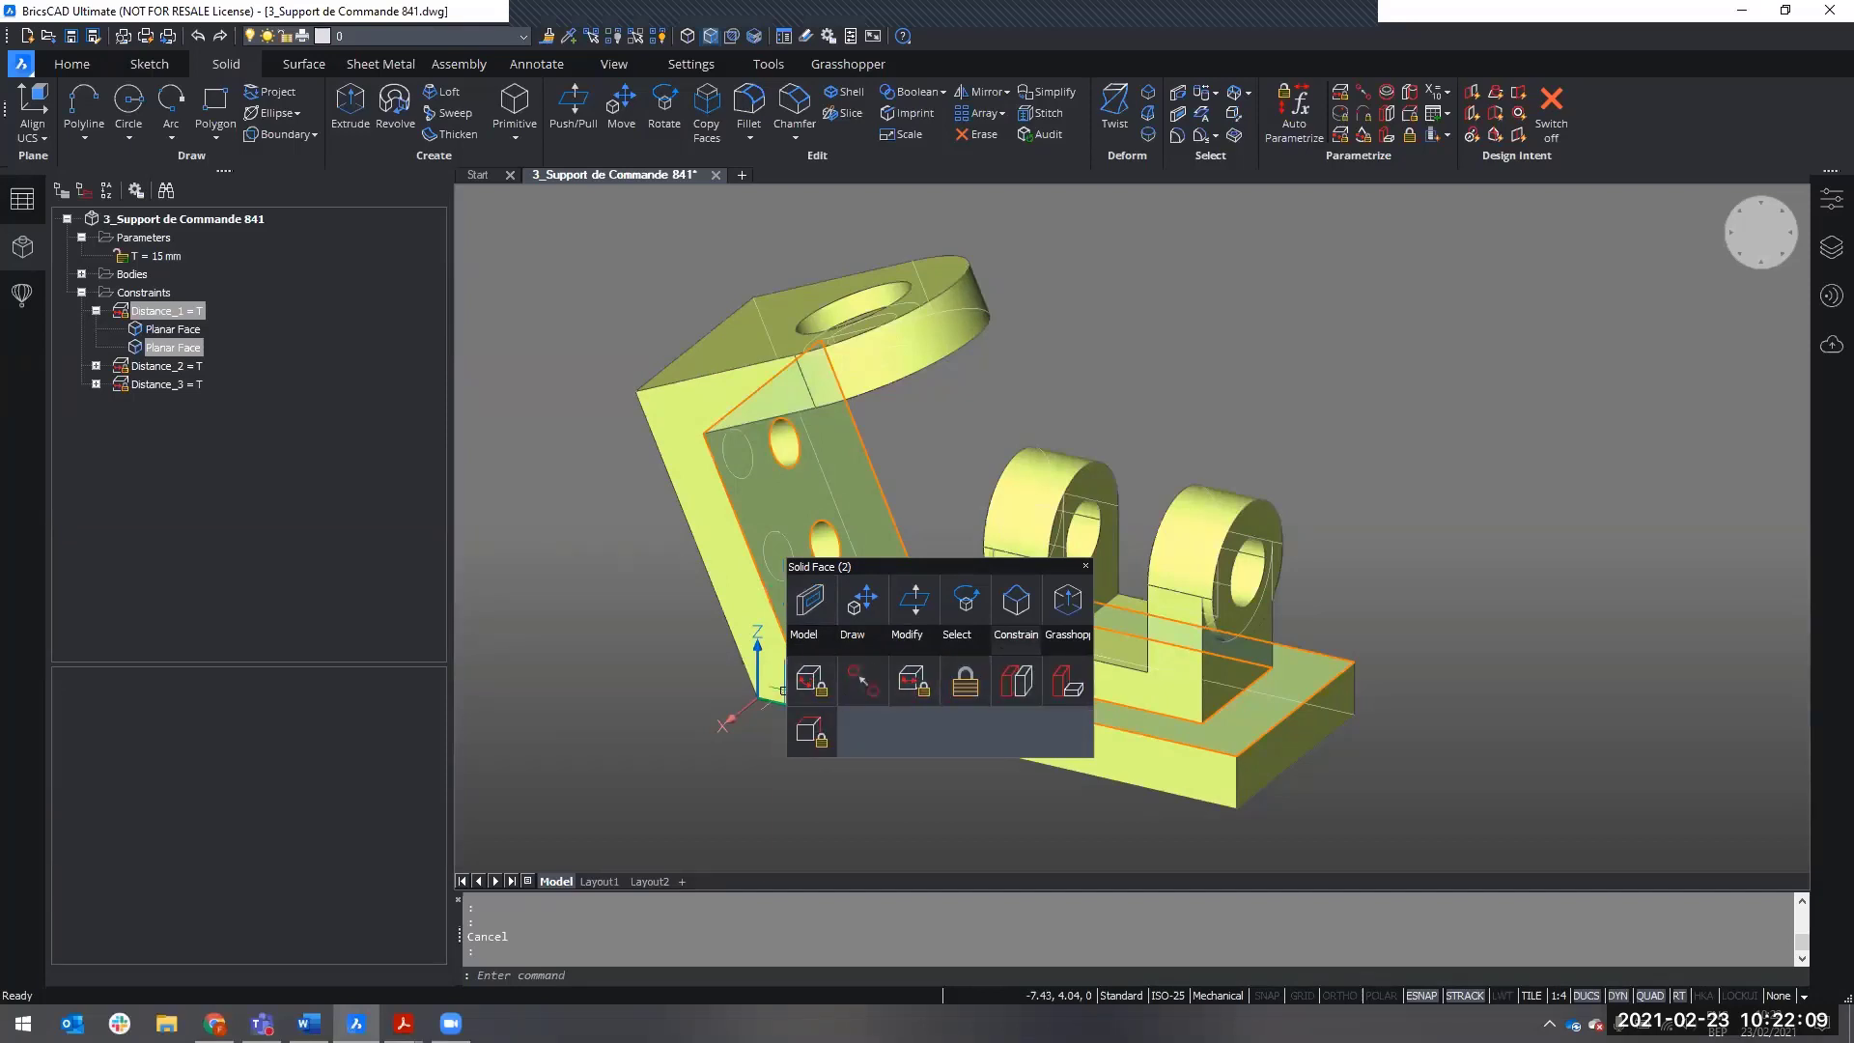
click(818, 689)
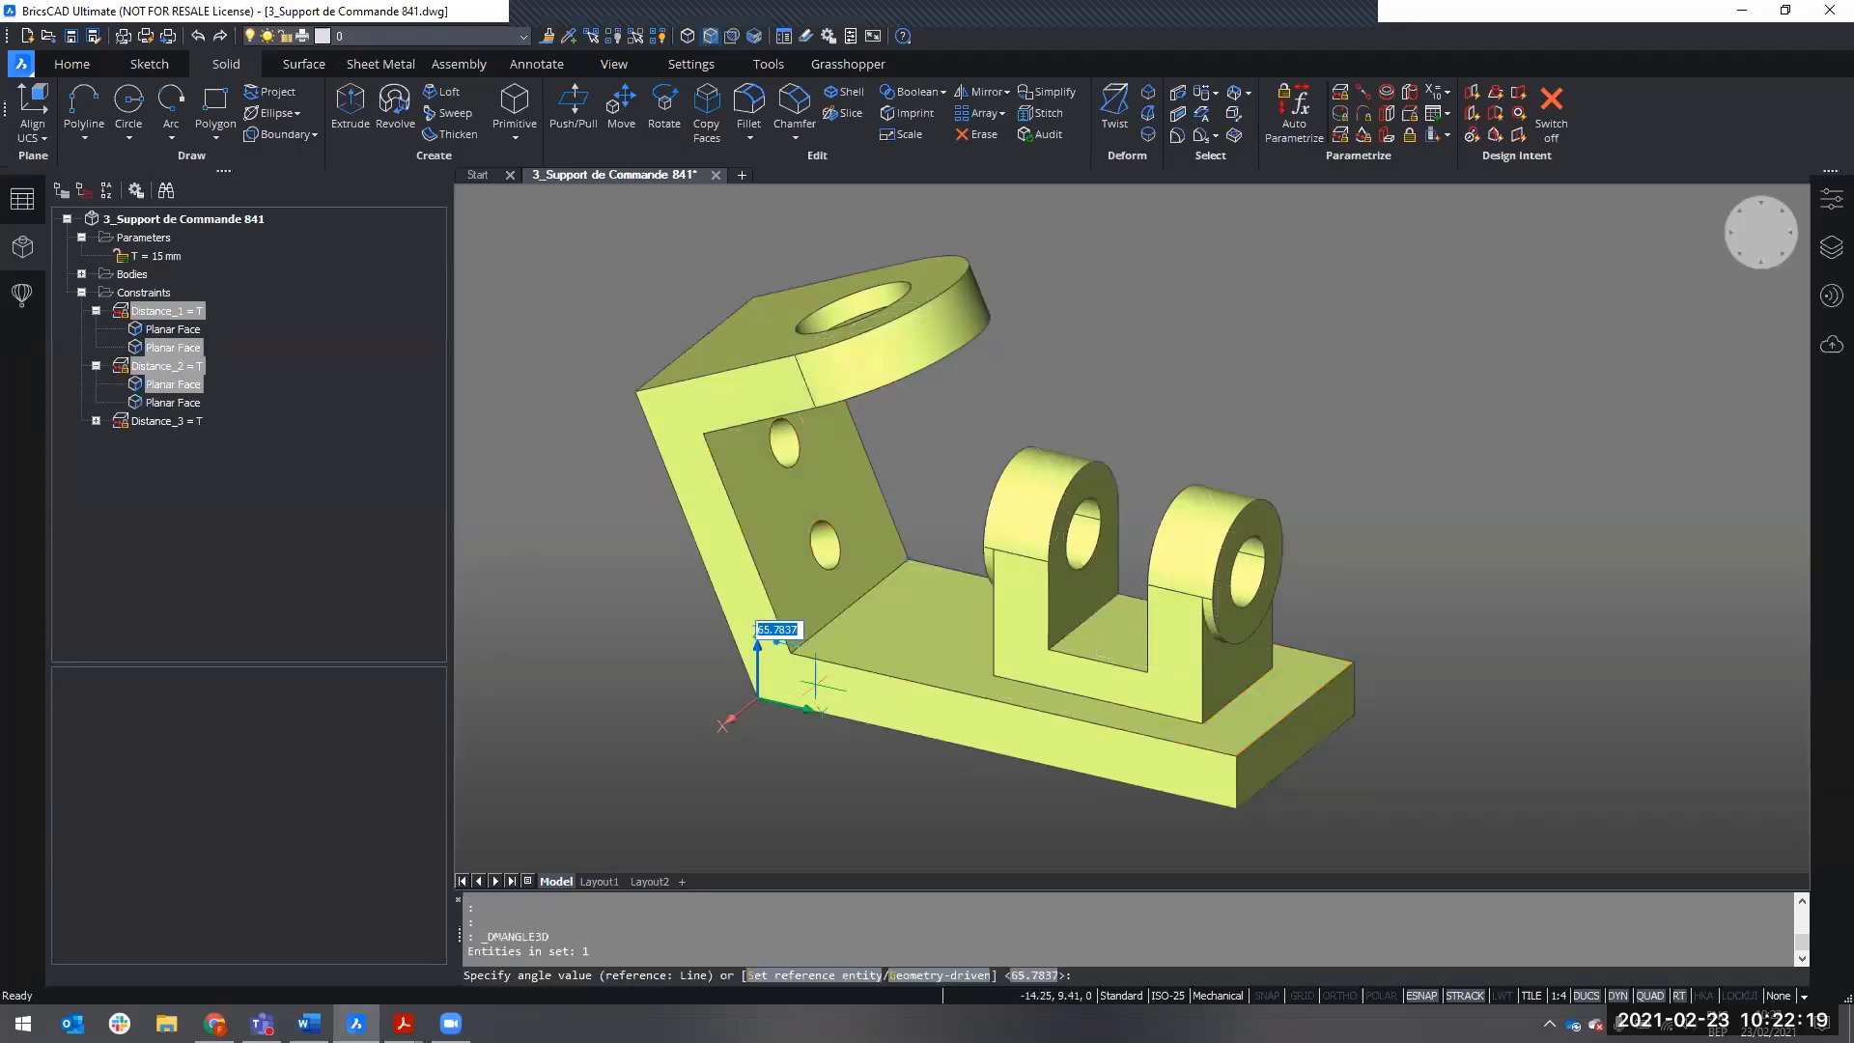
shift+middle_drag(744, 697, 796, 628)
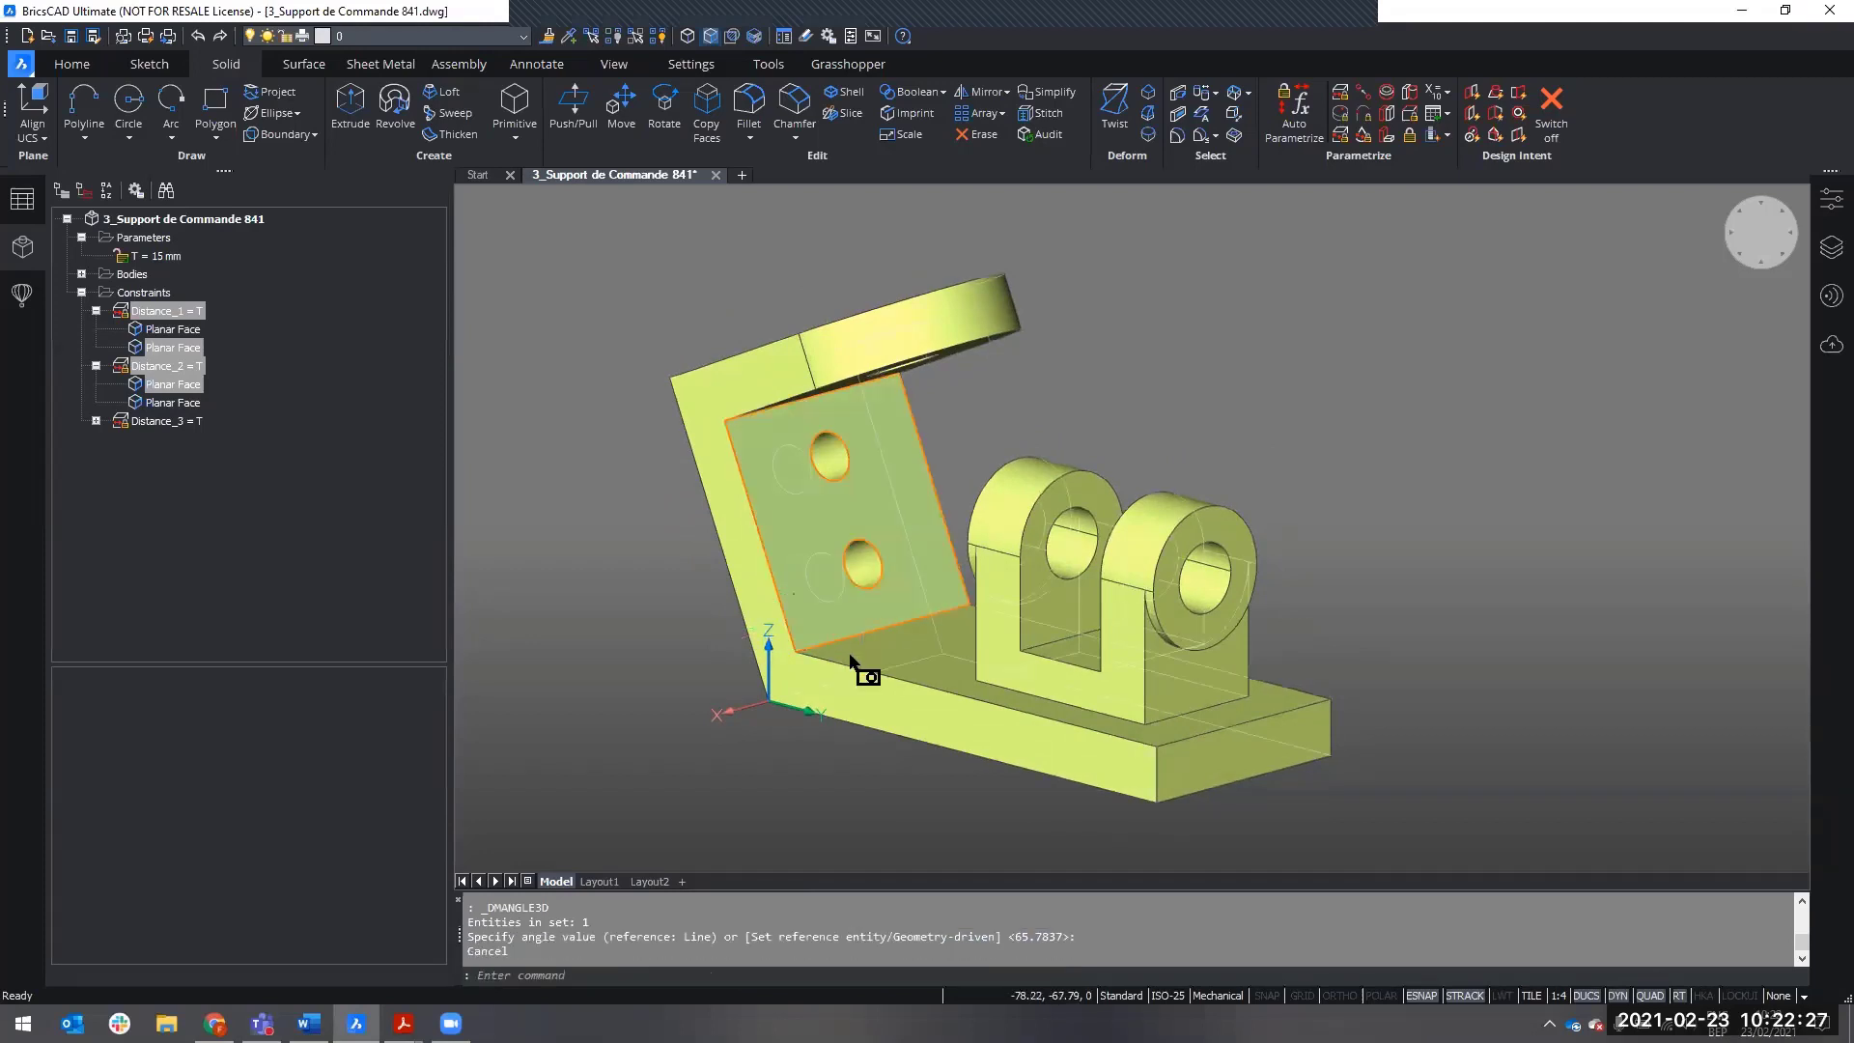
key(Escape)
click(852, 656)
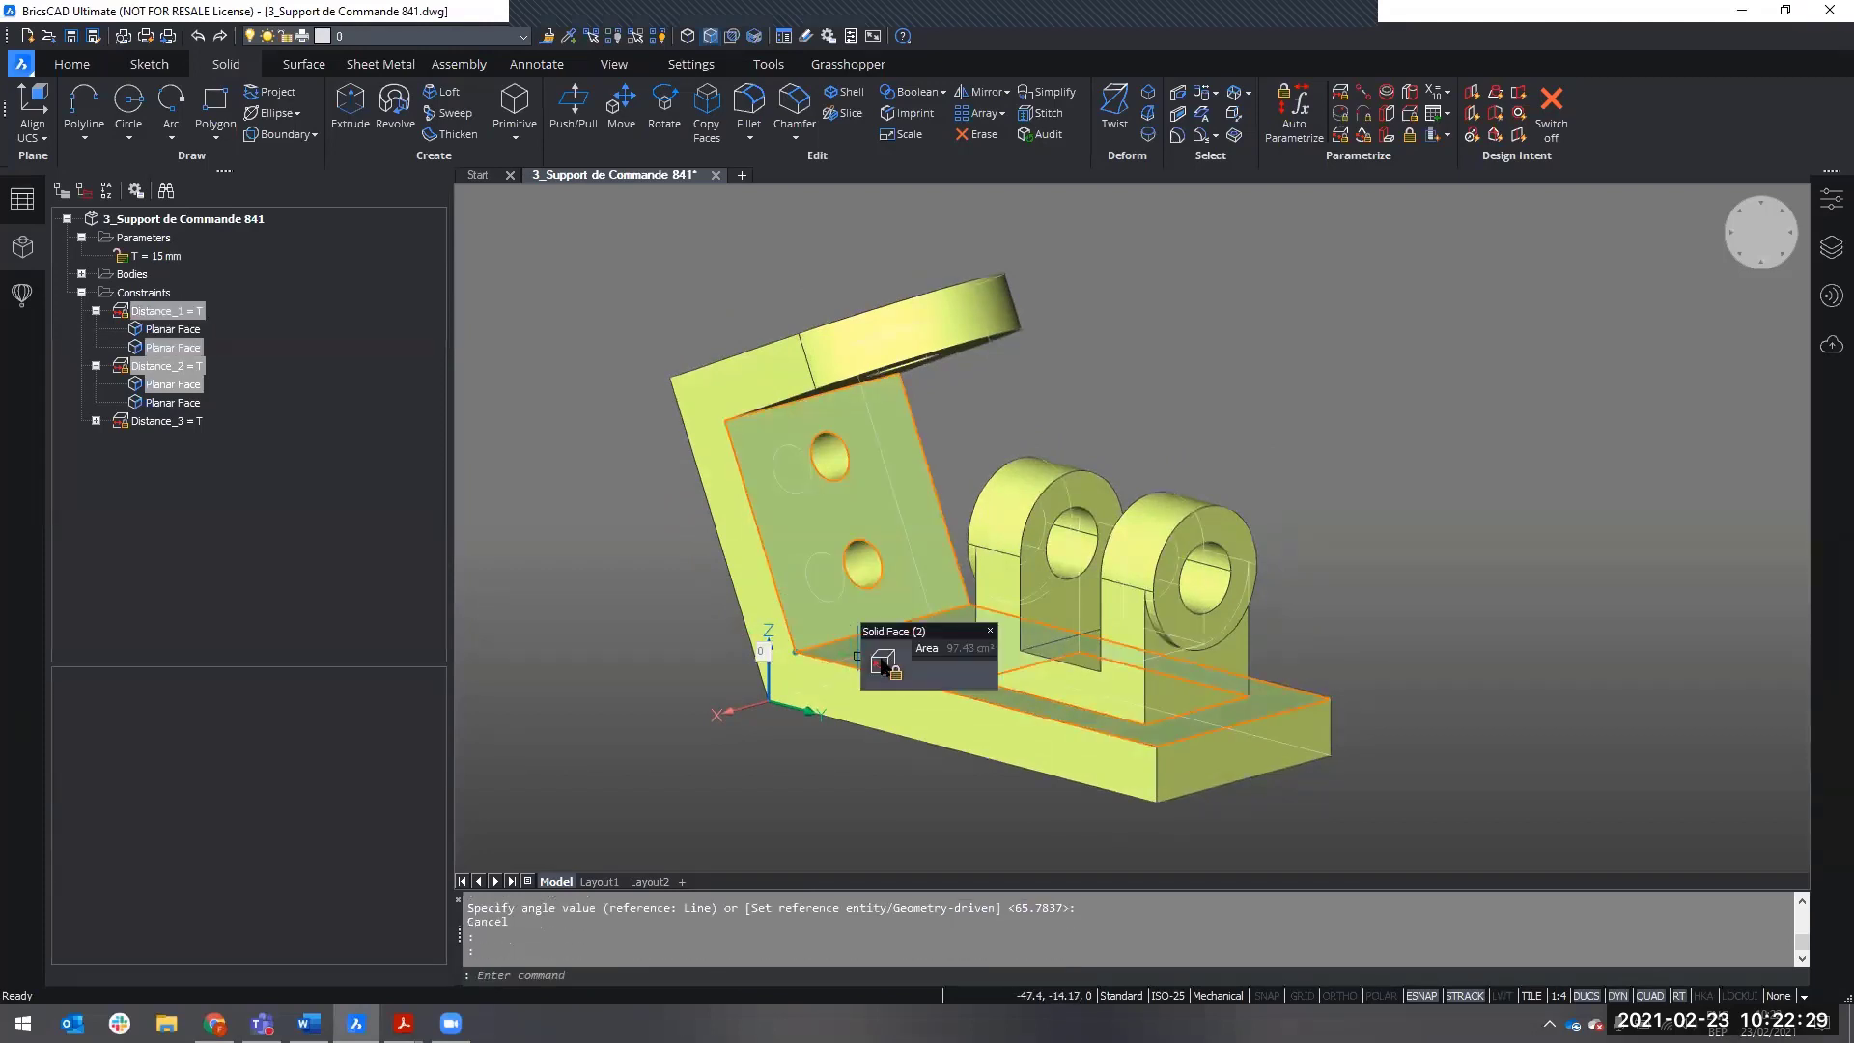
click(881, 660)
key(Escape)
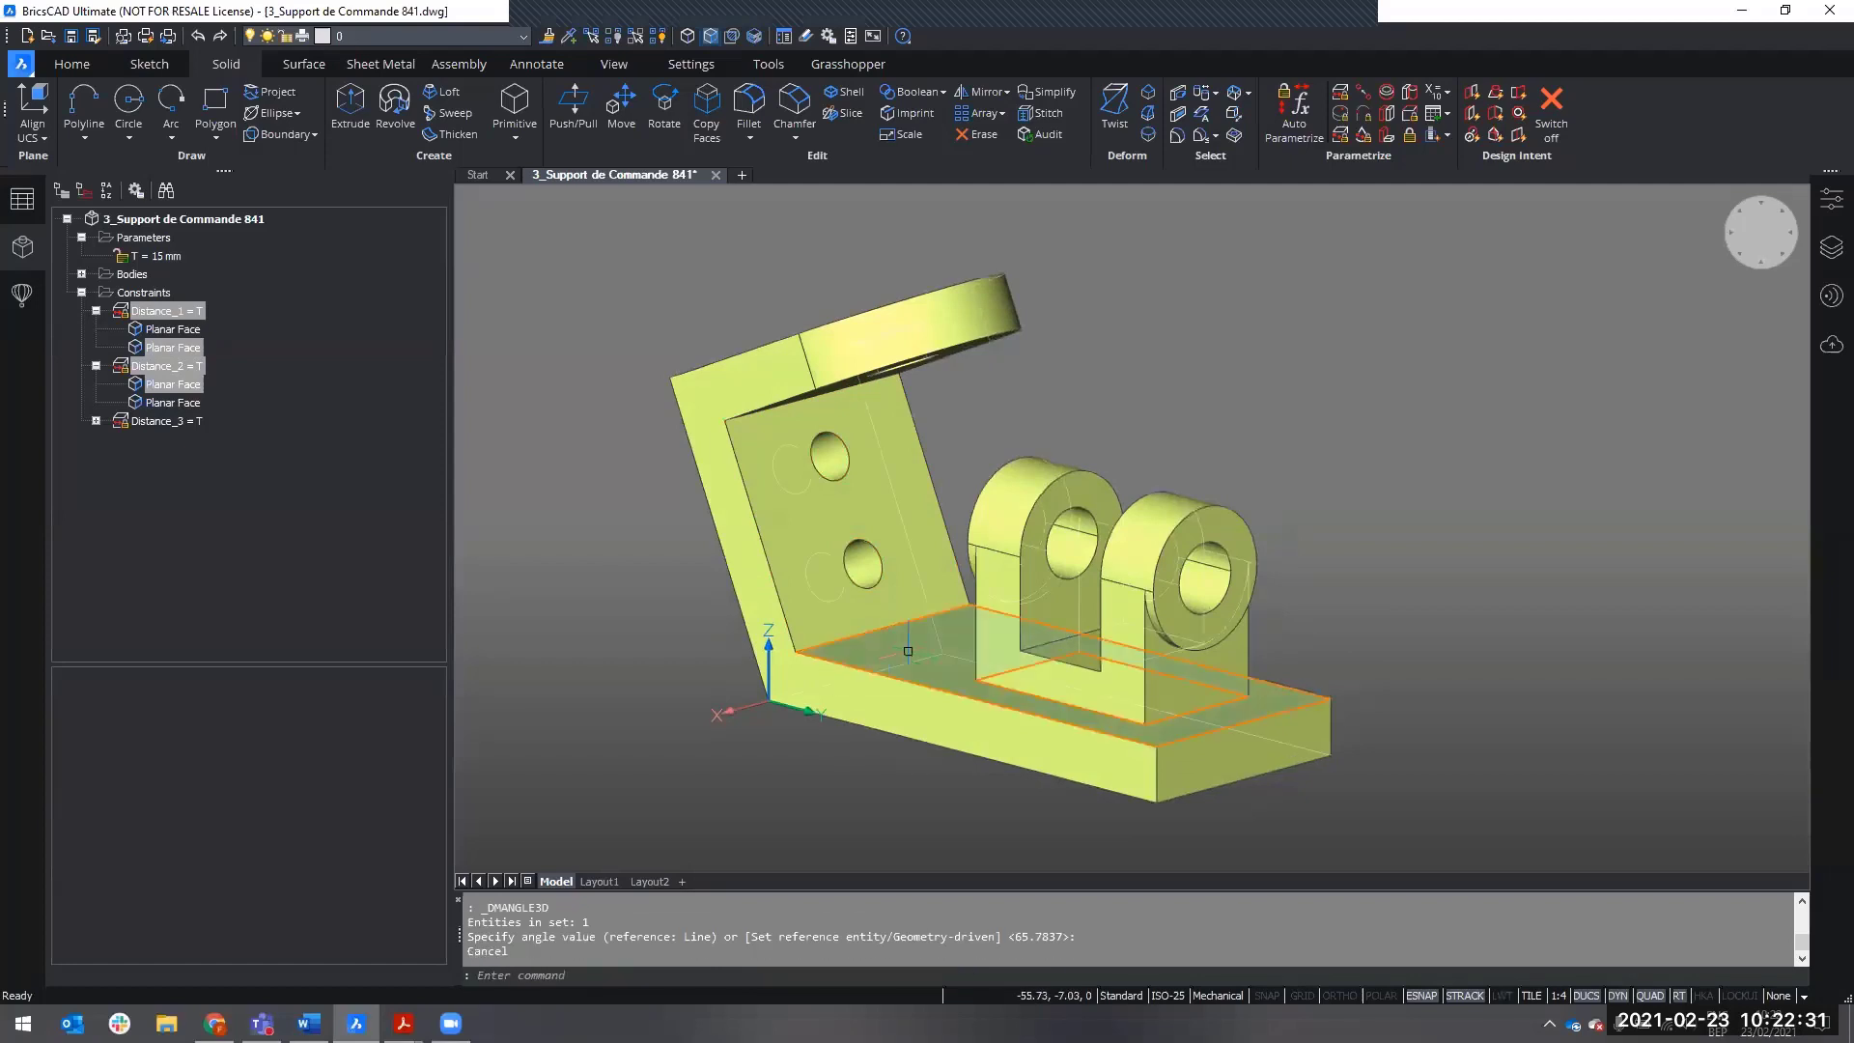
click(1339, 92)
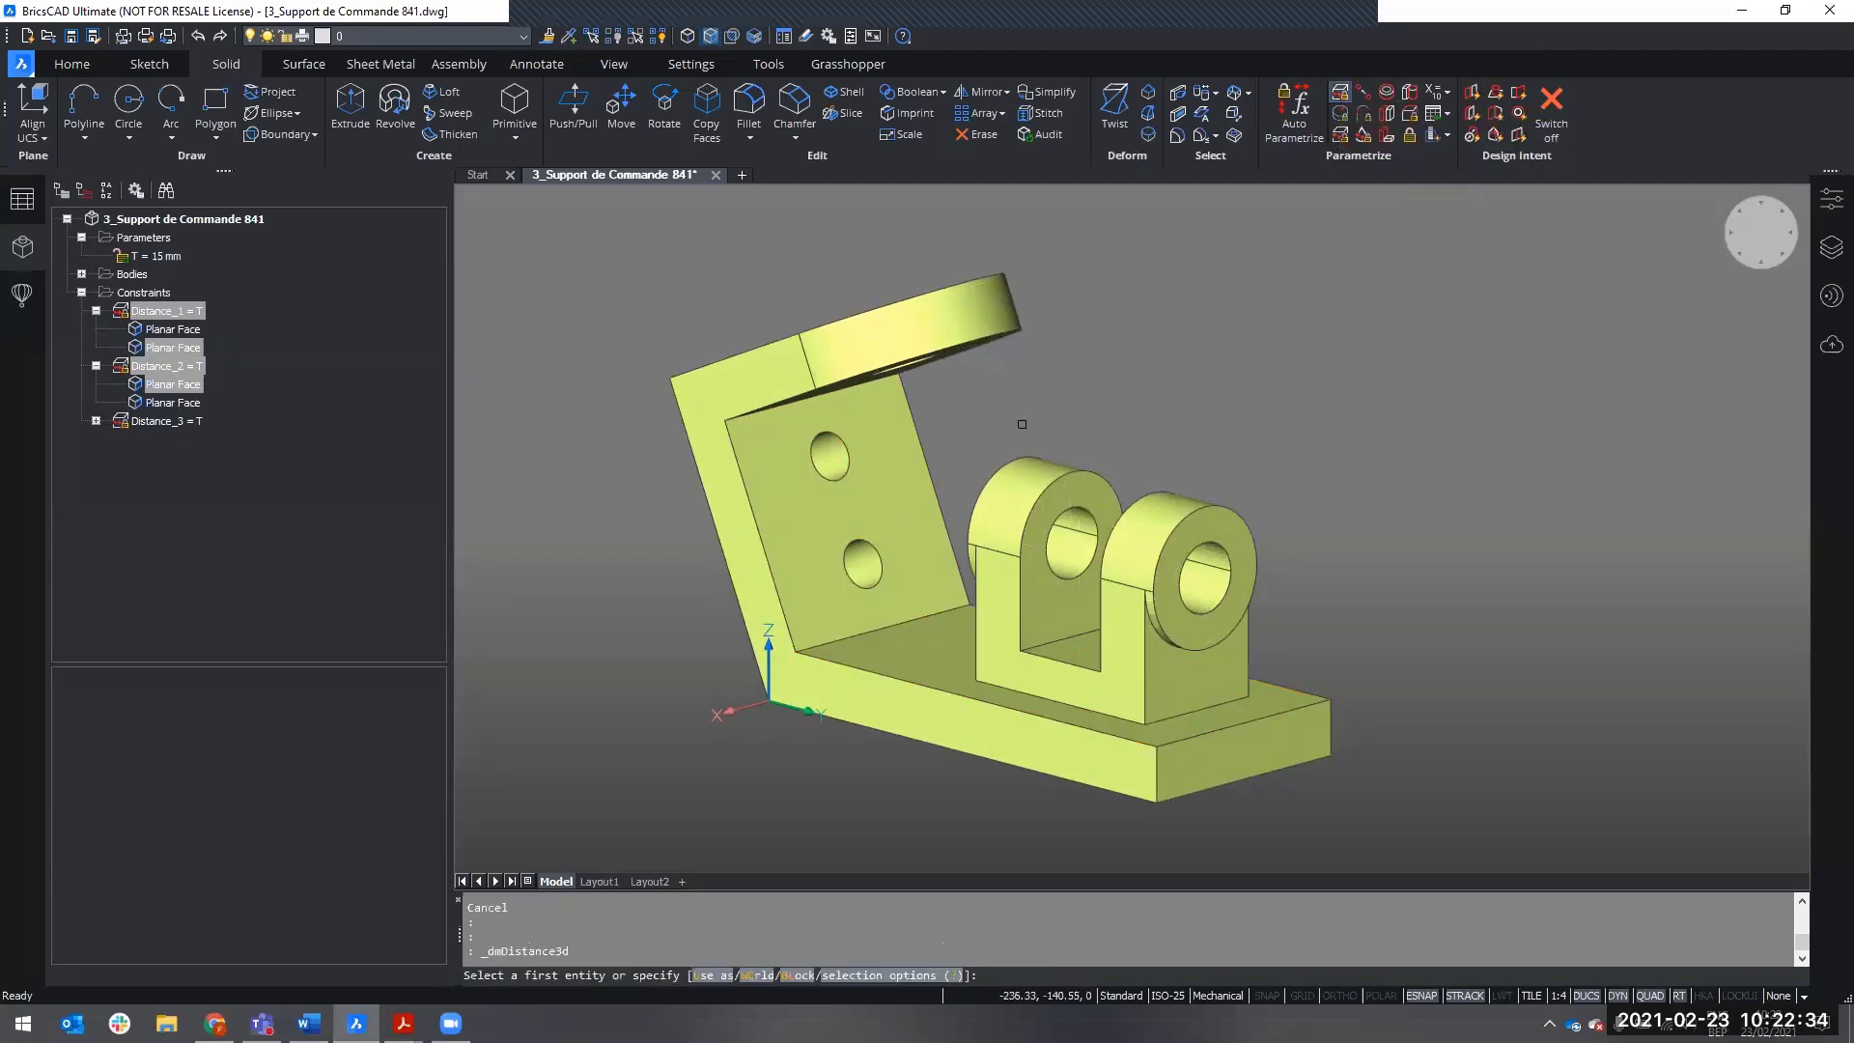
click(910, 661)
click(850, 610)
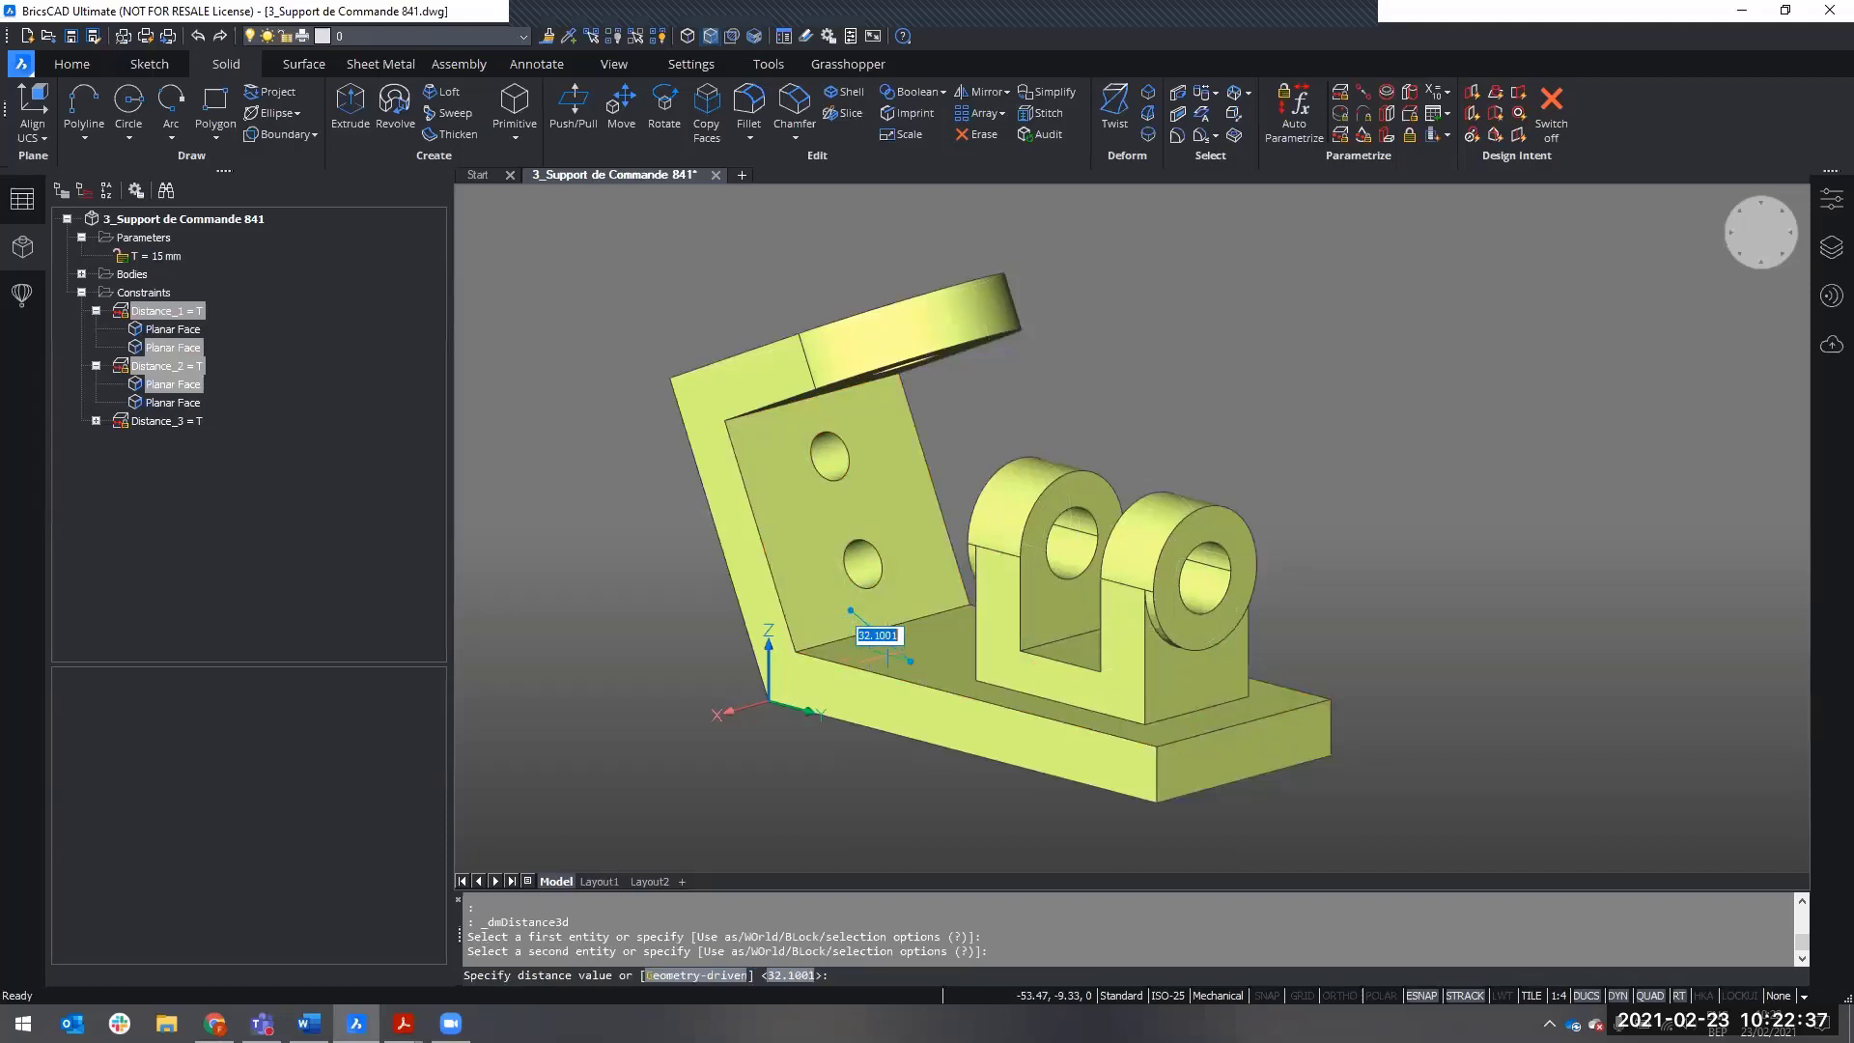
key(Escape)
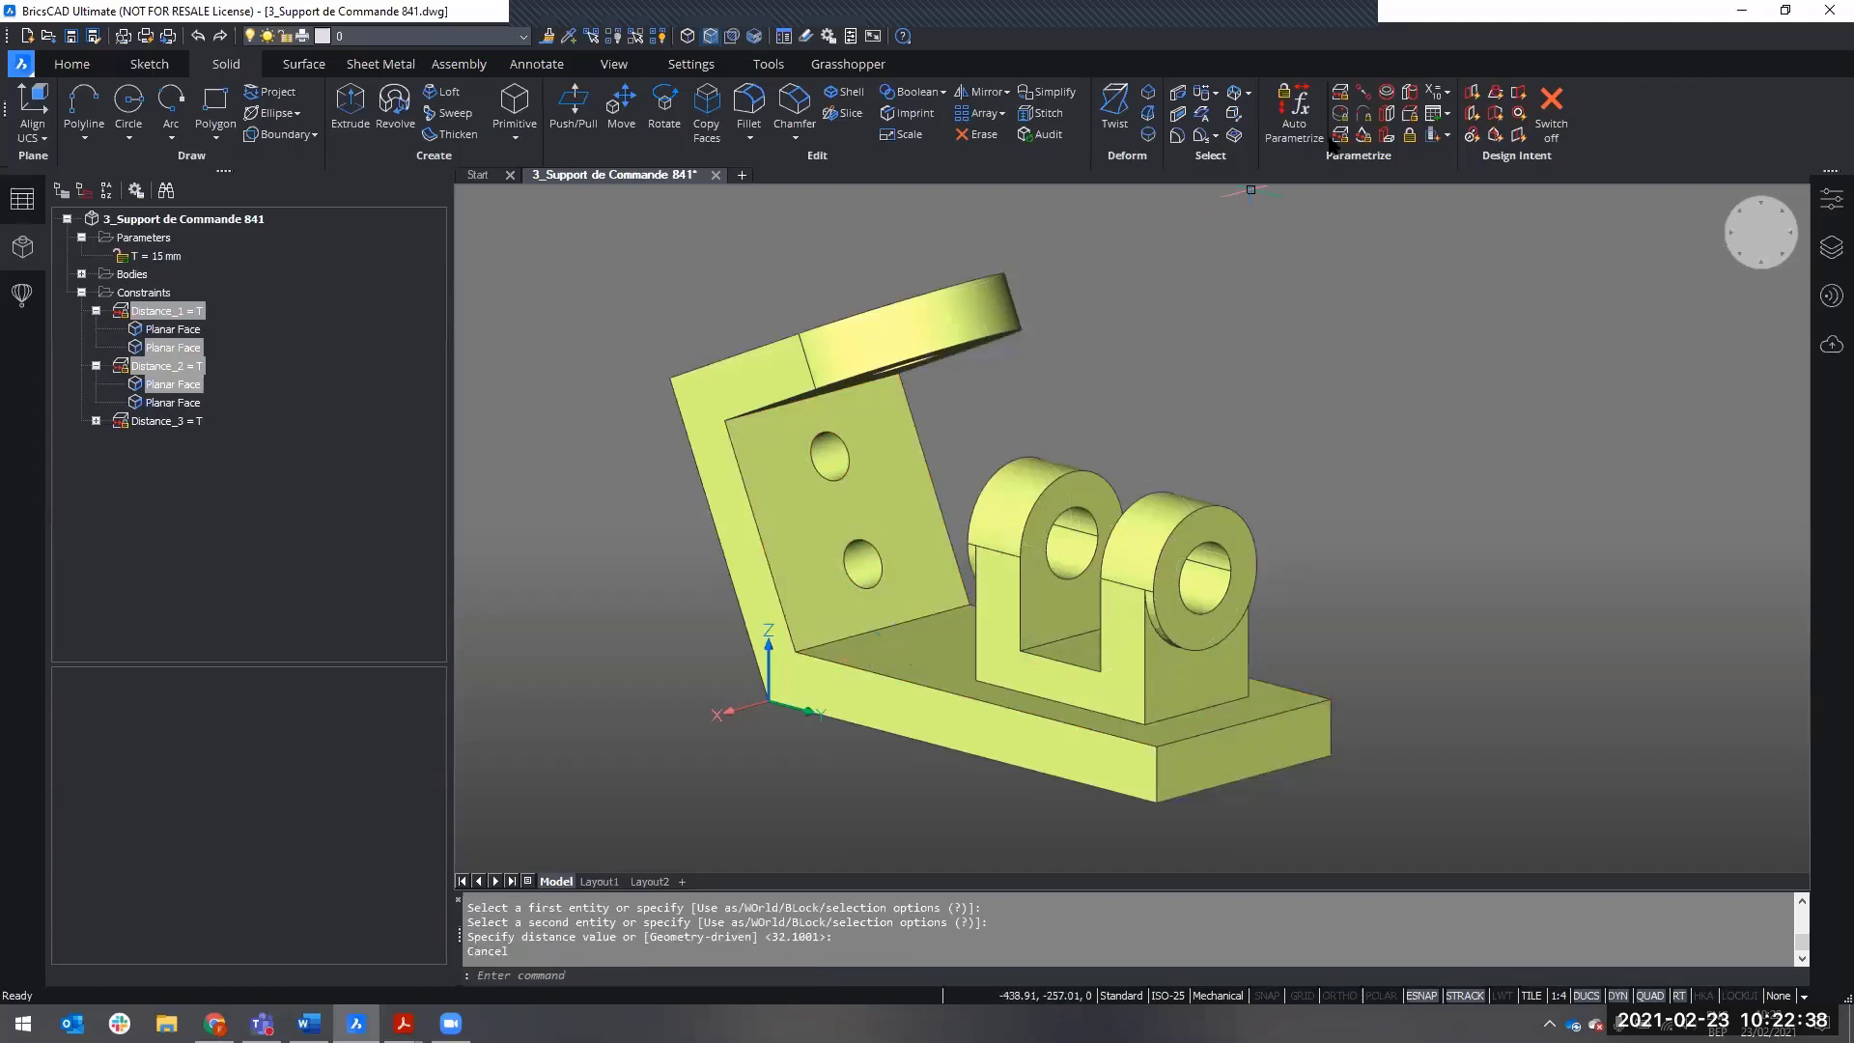
- Add a 3D angle constraint between the base plate's upper face and the inclined arm's inner face, accepting the proposed angle
click(1339, 135)
click(868, 664)
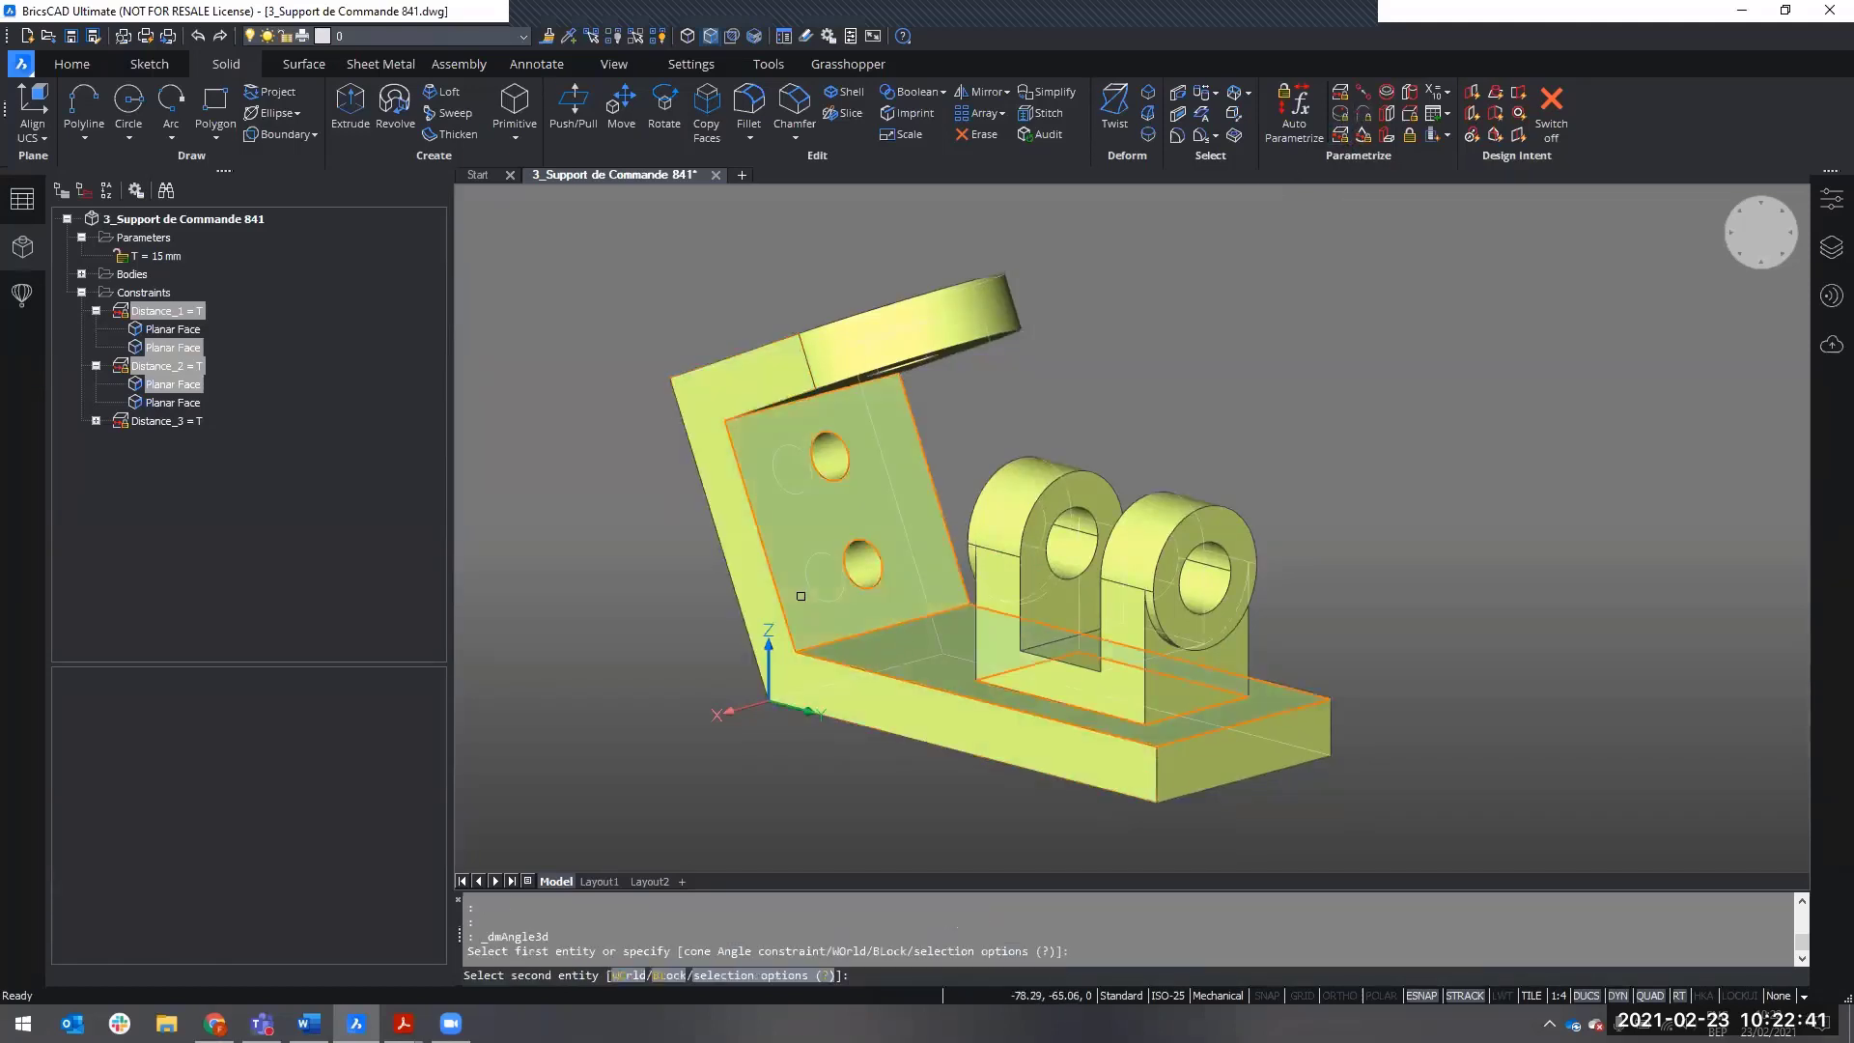
click(839, 551)
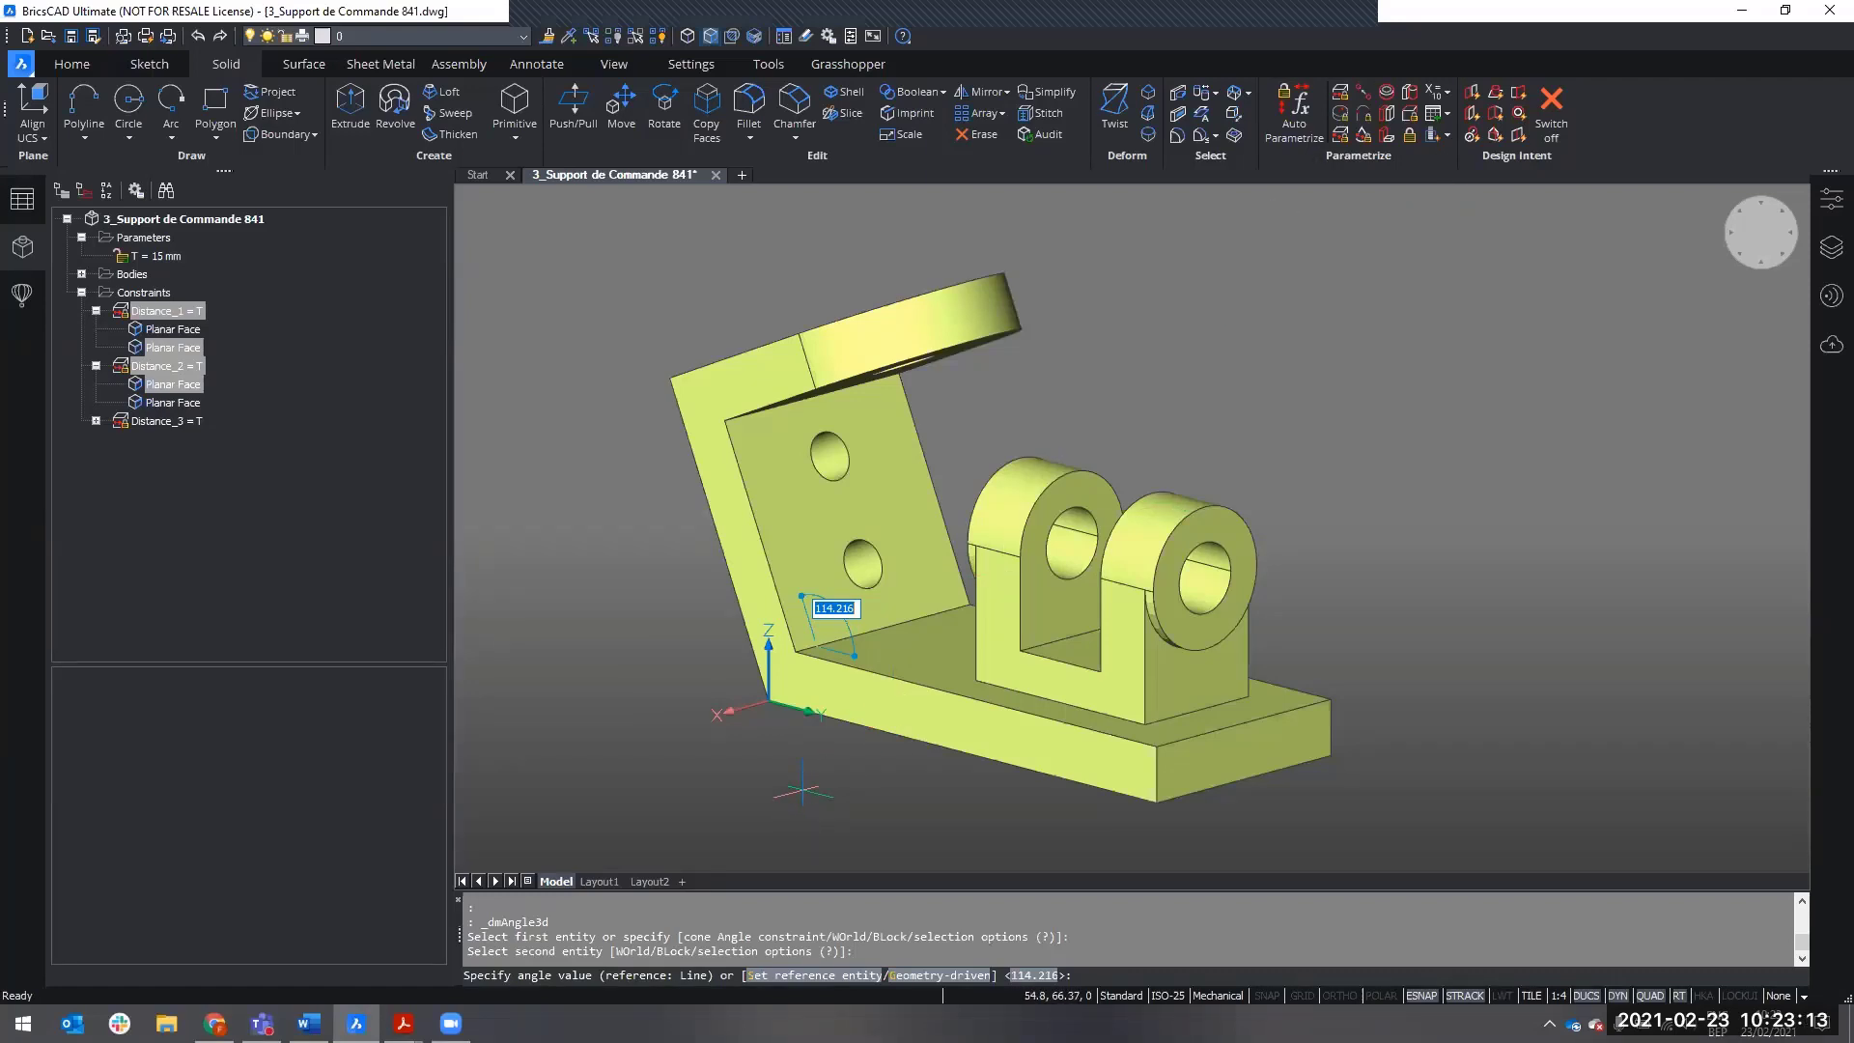
key(Return)
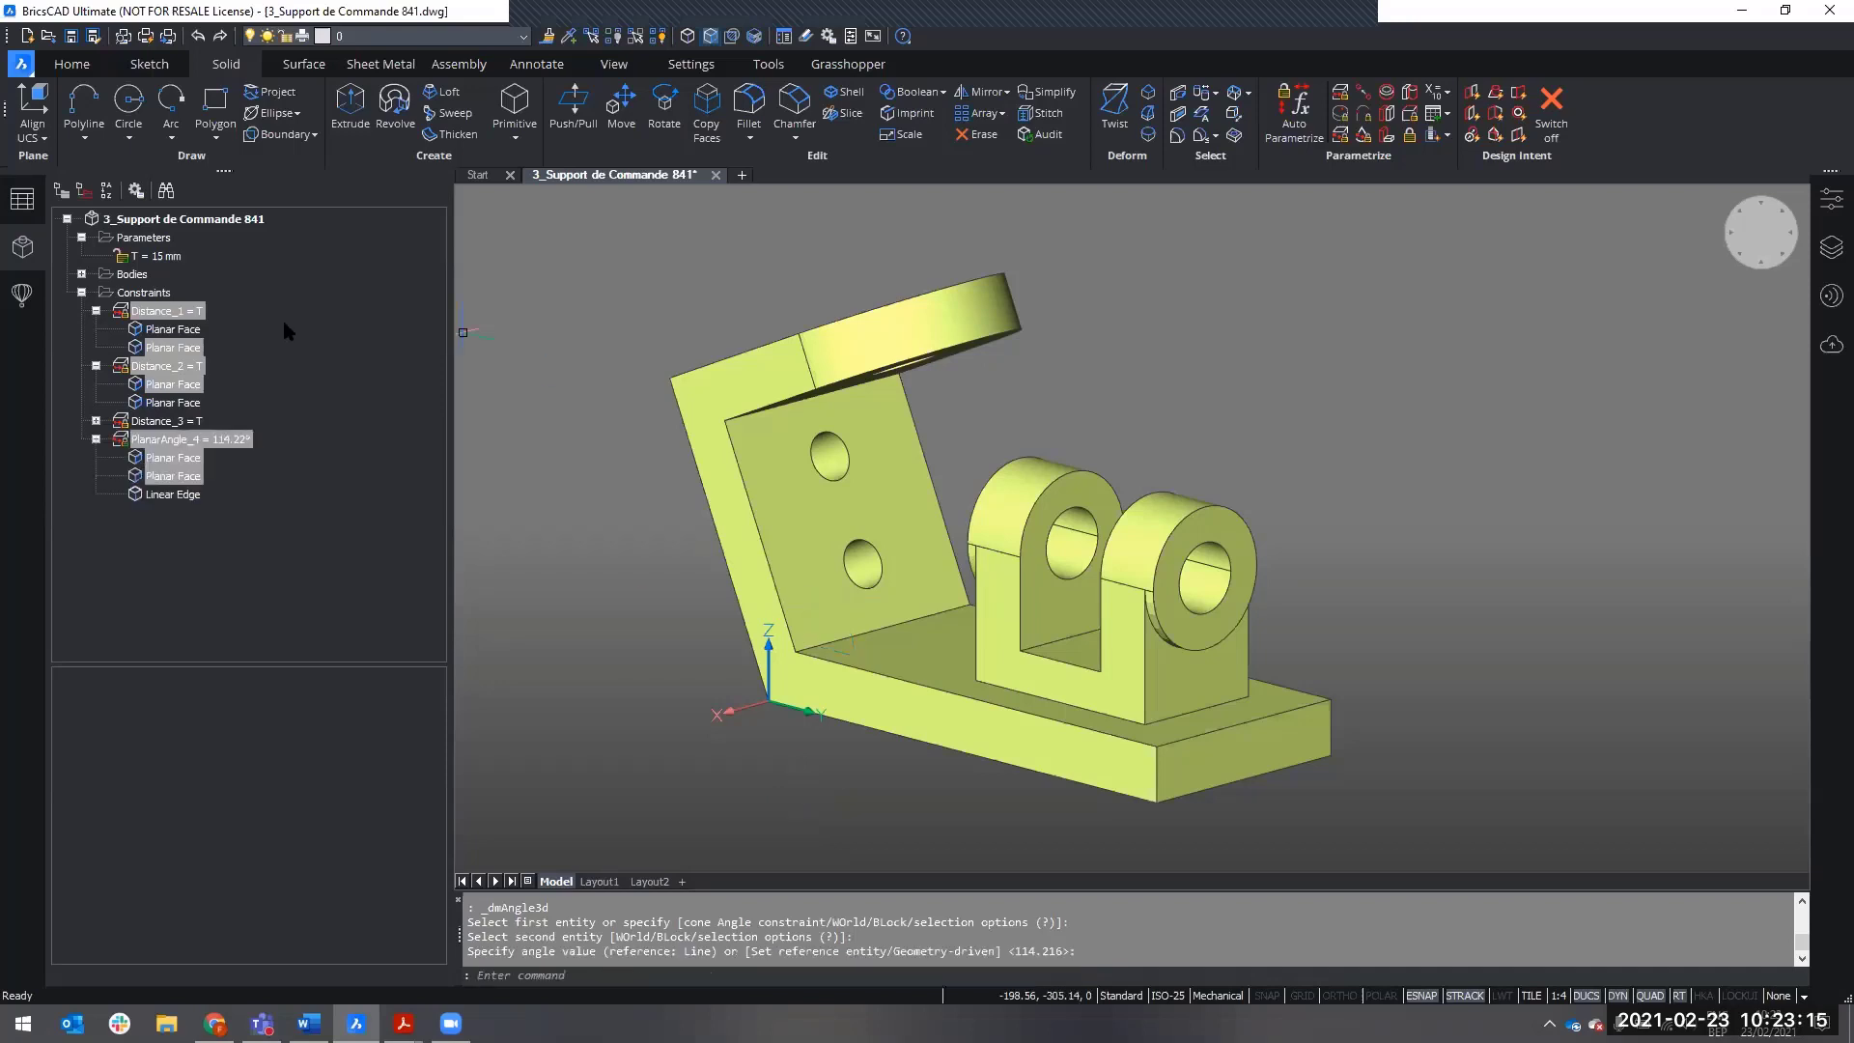
- Set the expression of the planar angle constraint to 120 and examine how the arm tilts
click(193, 440)
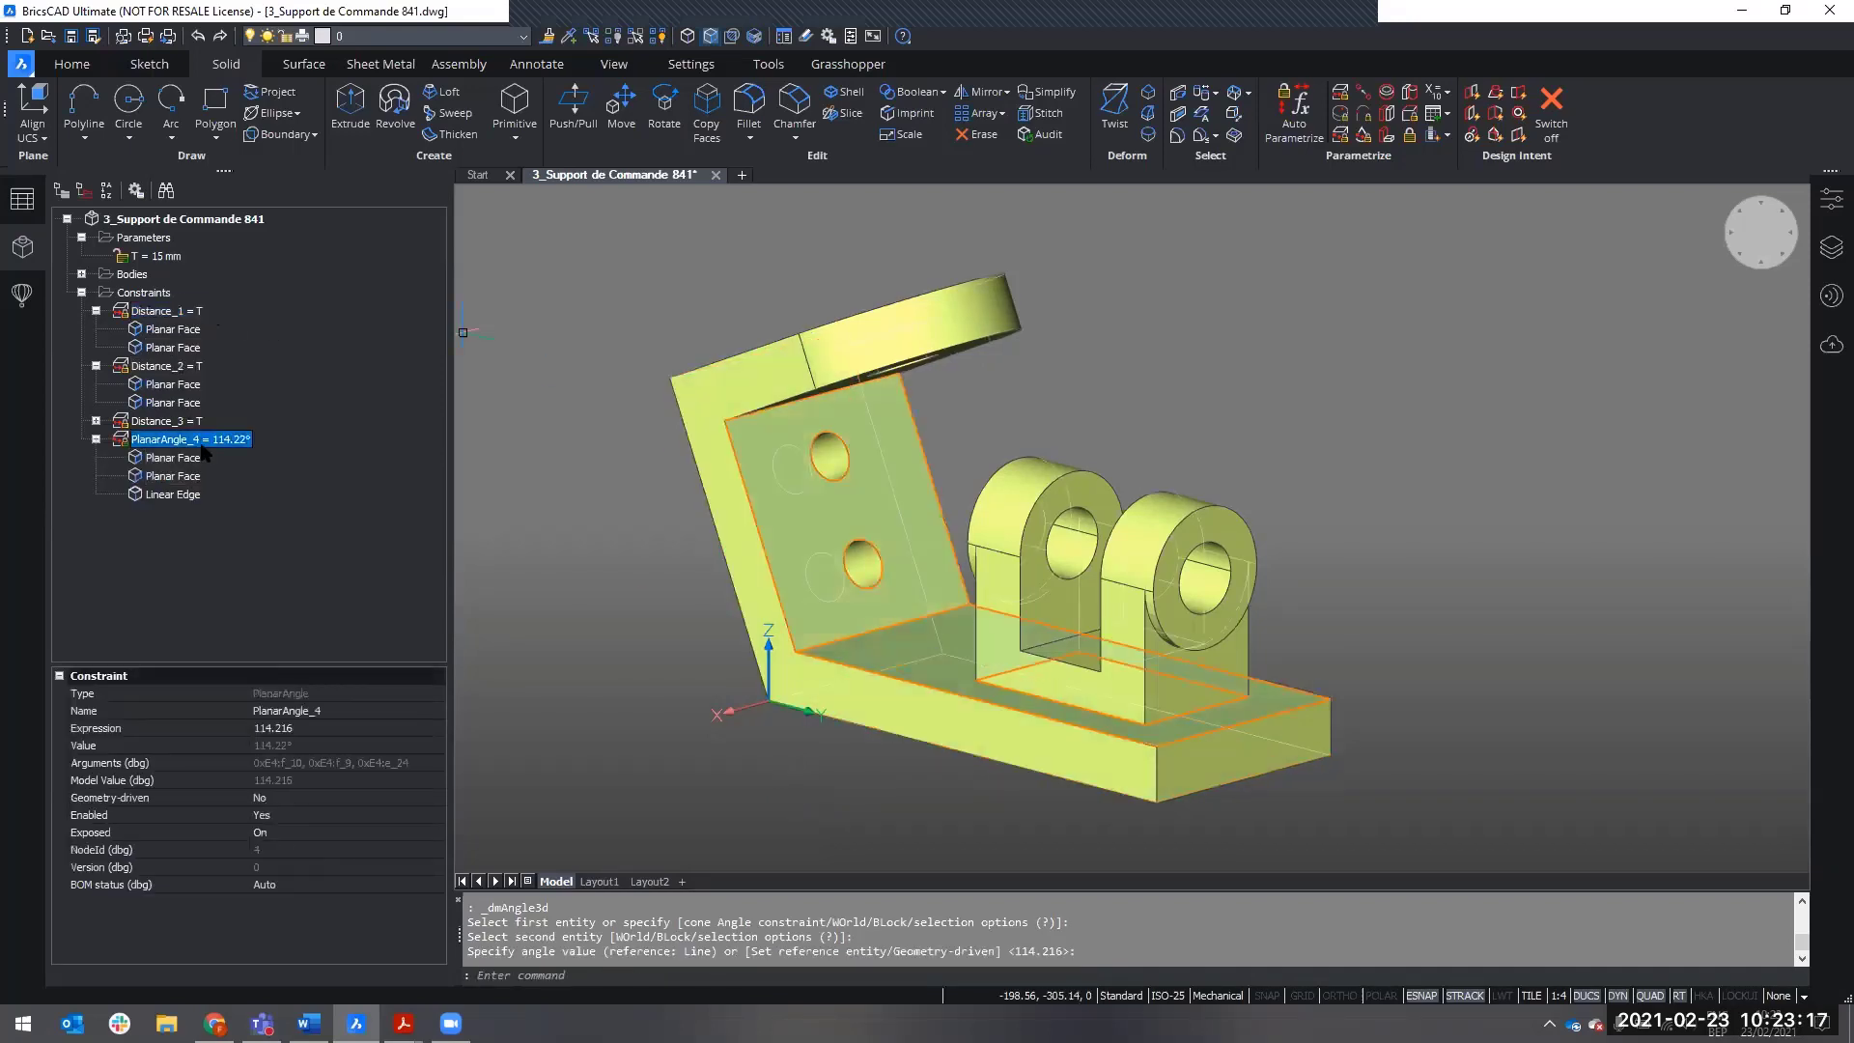
click(318, 730)
text(1)
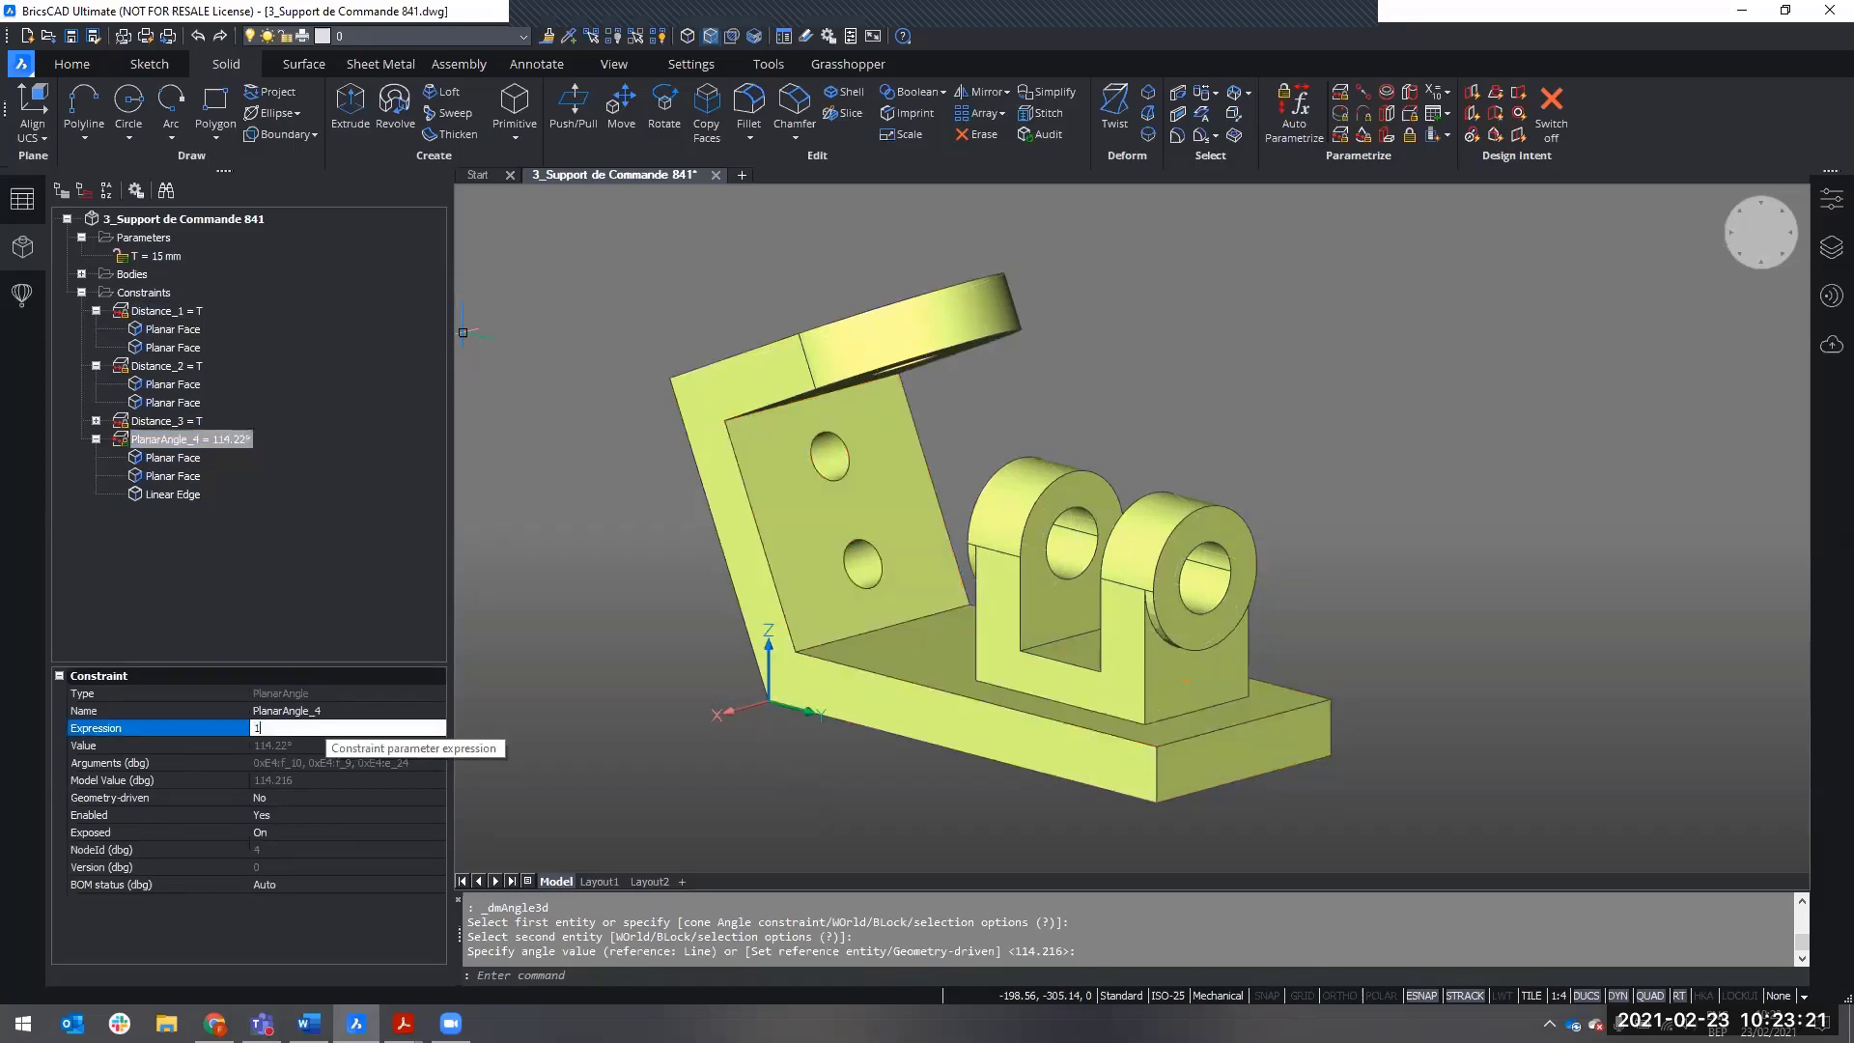
text(20)
key(Return)
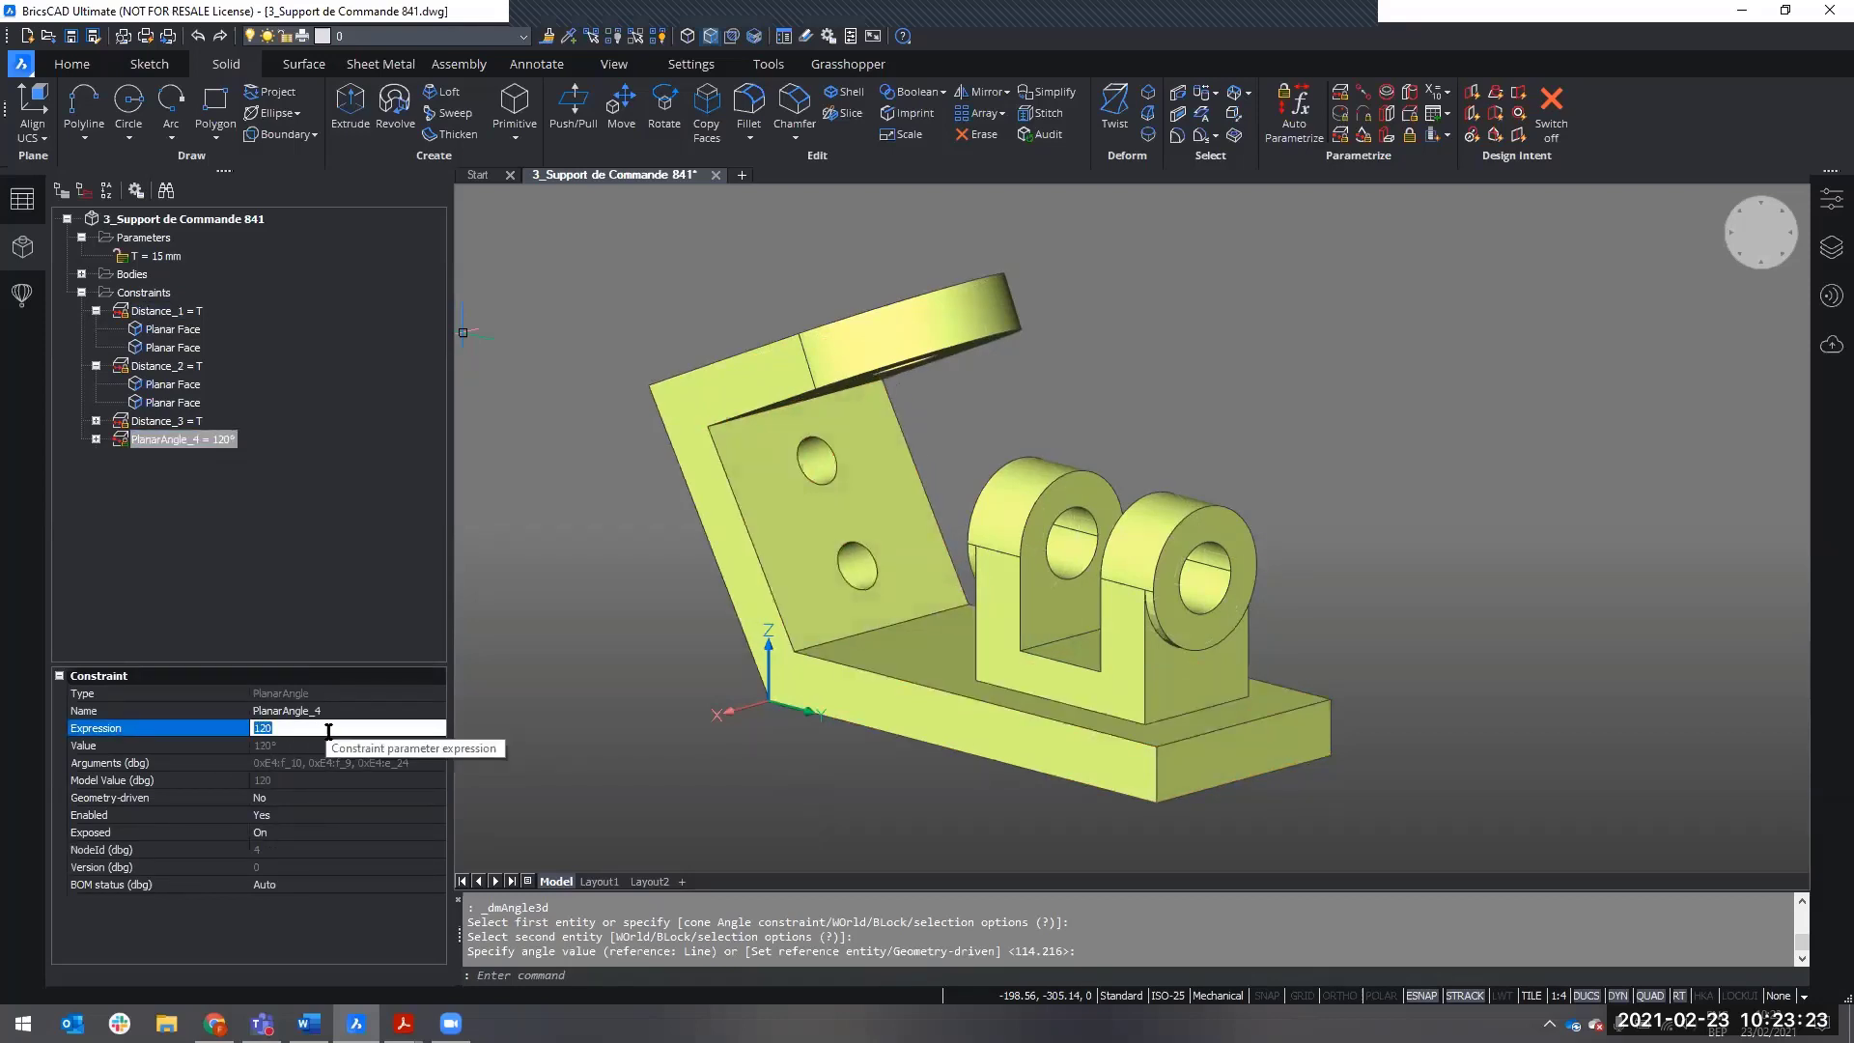
scroll(830, 512, up, 3)
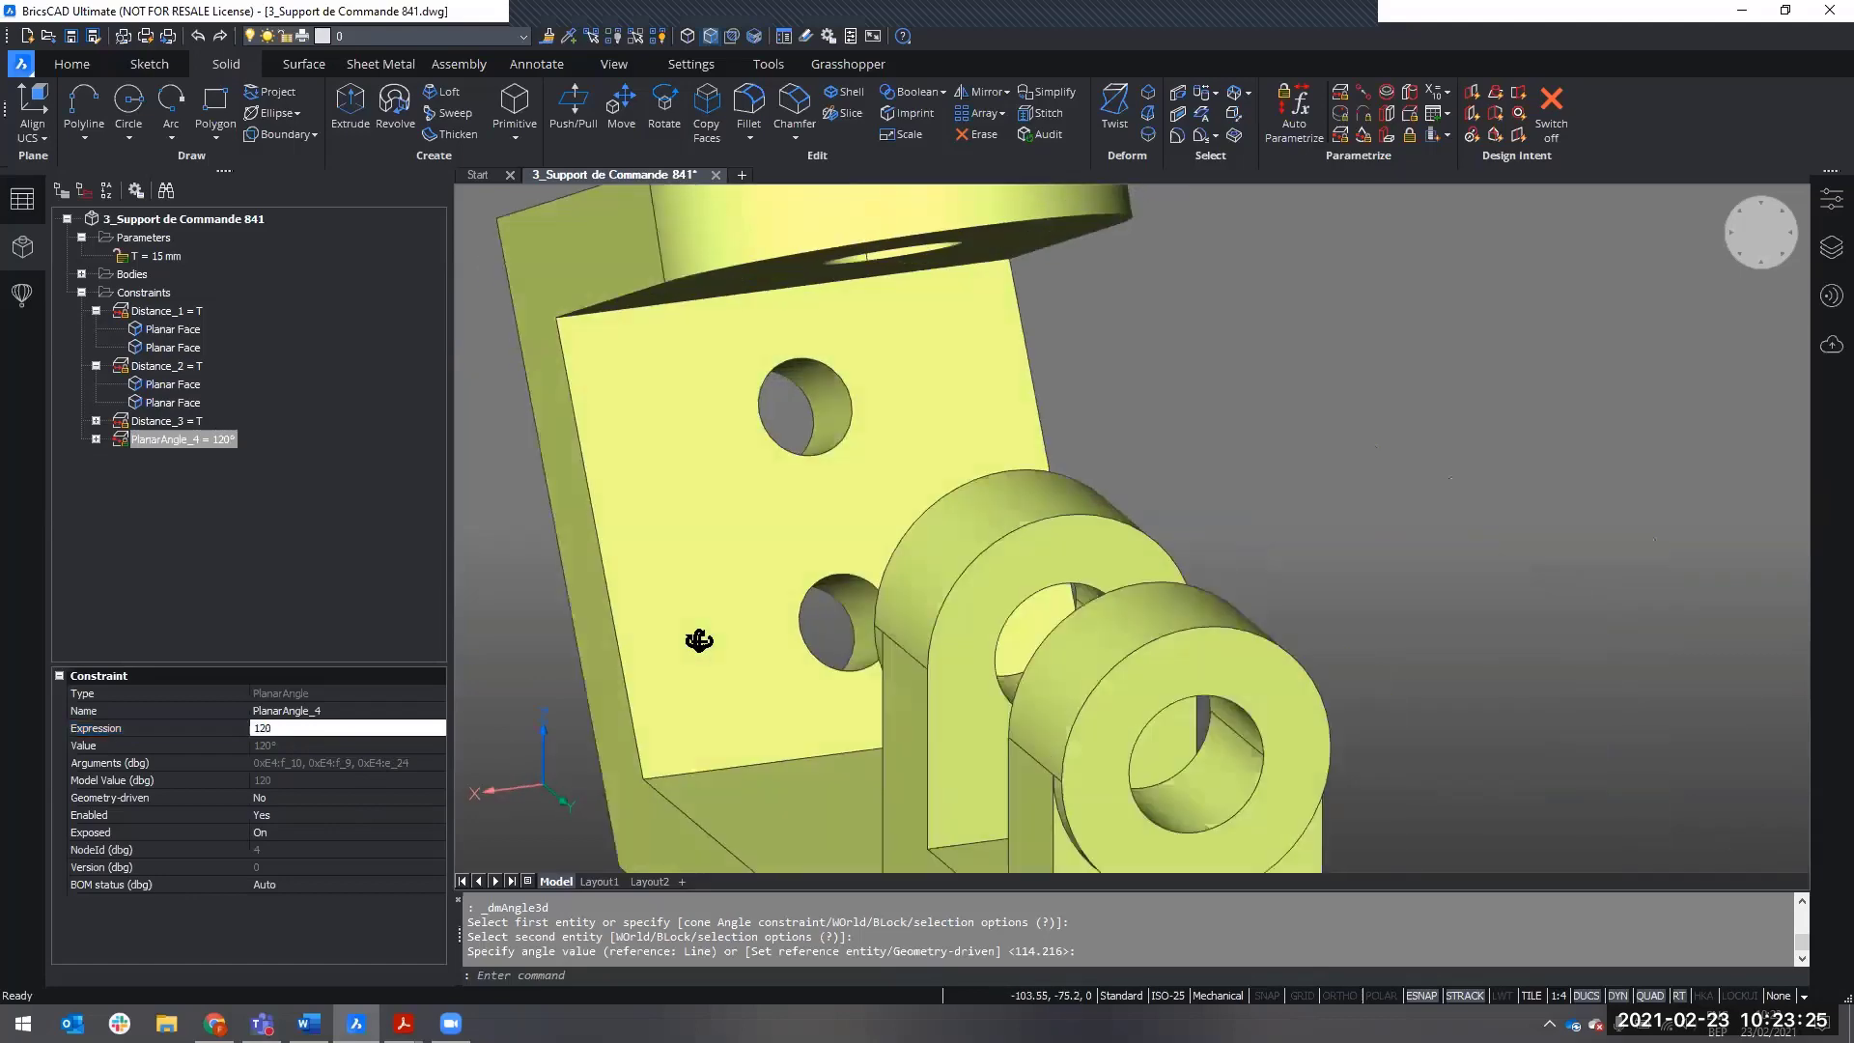
shift+middle_drag(699, 641, 774, 650)
scroll(893, 645, up, 1)
scroll(890, 654, down, 5)
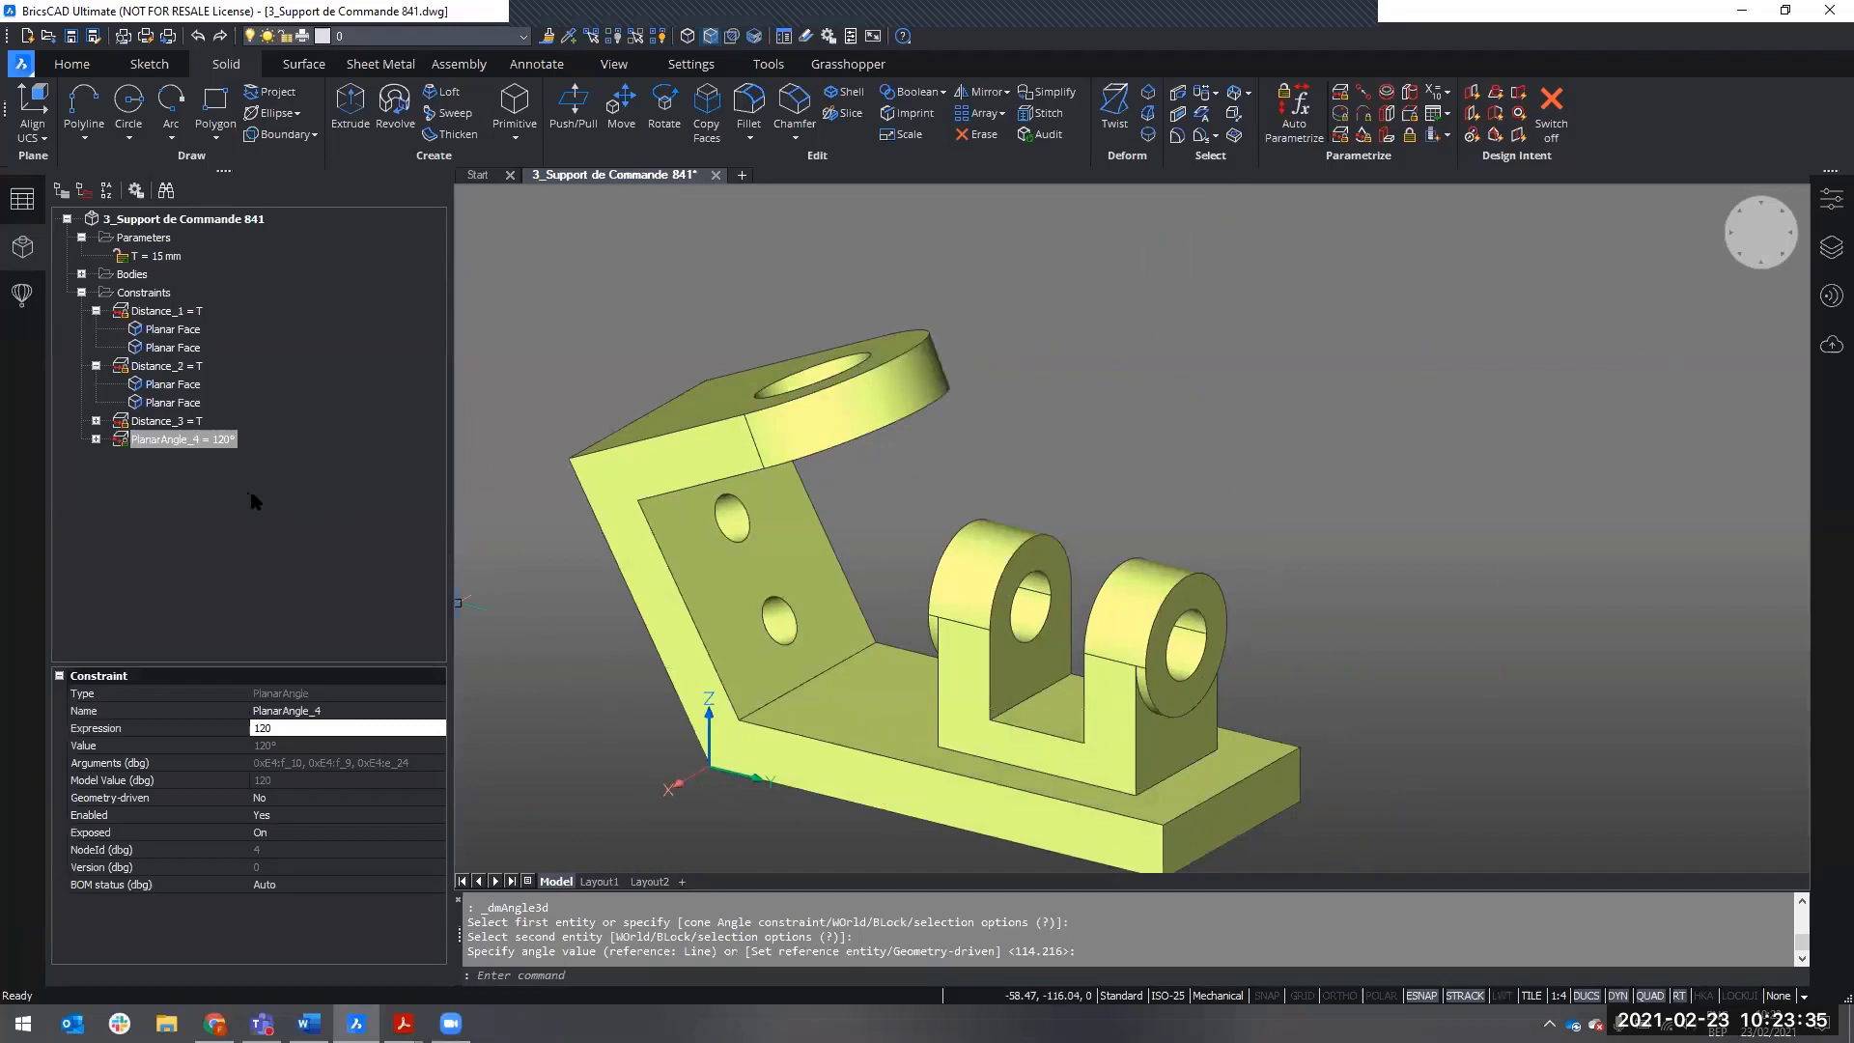
- Undo the last change to the planar angle constraint's expression
key(ctrl+z)
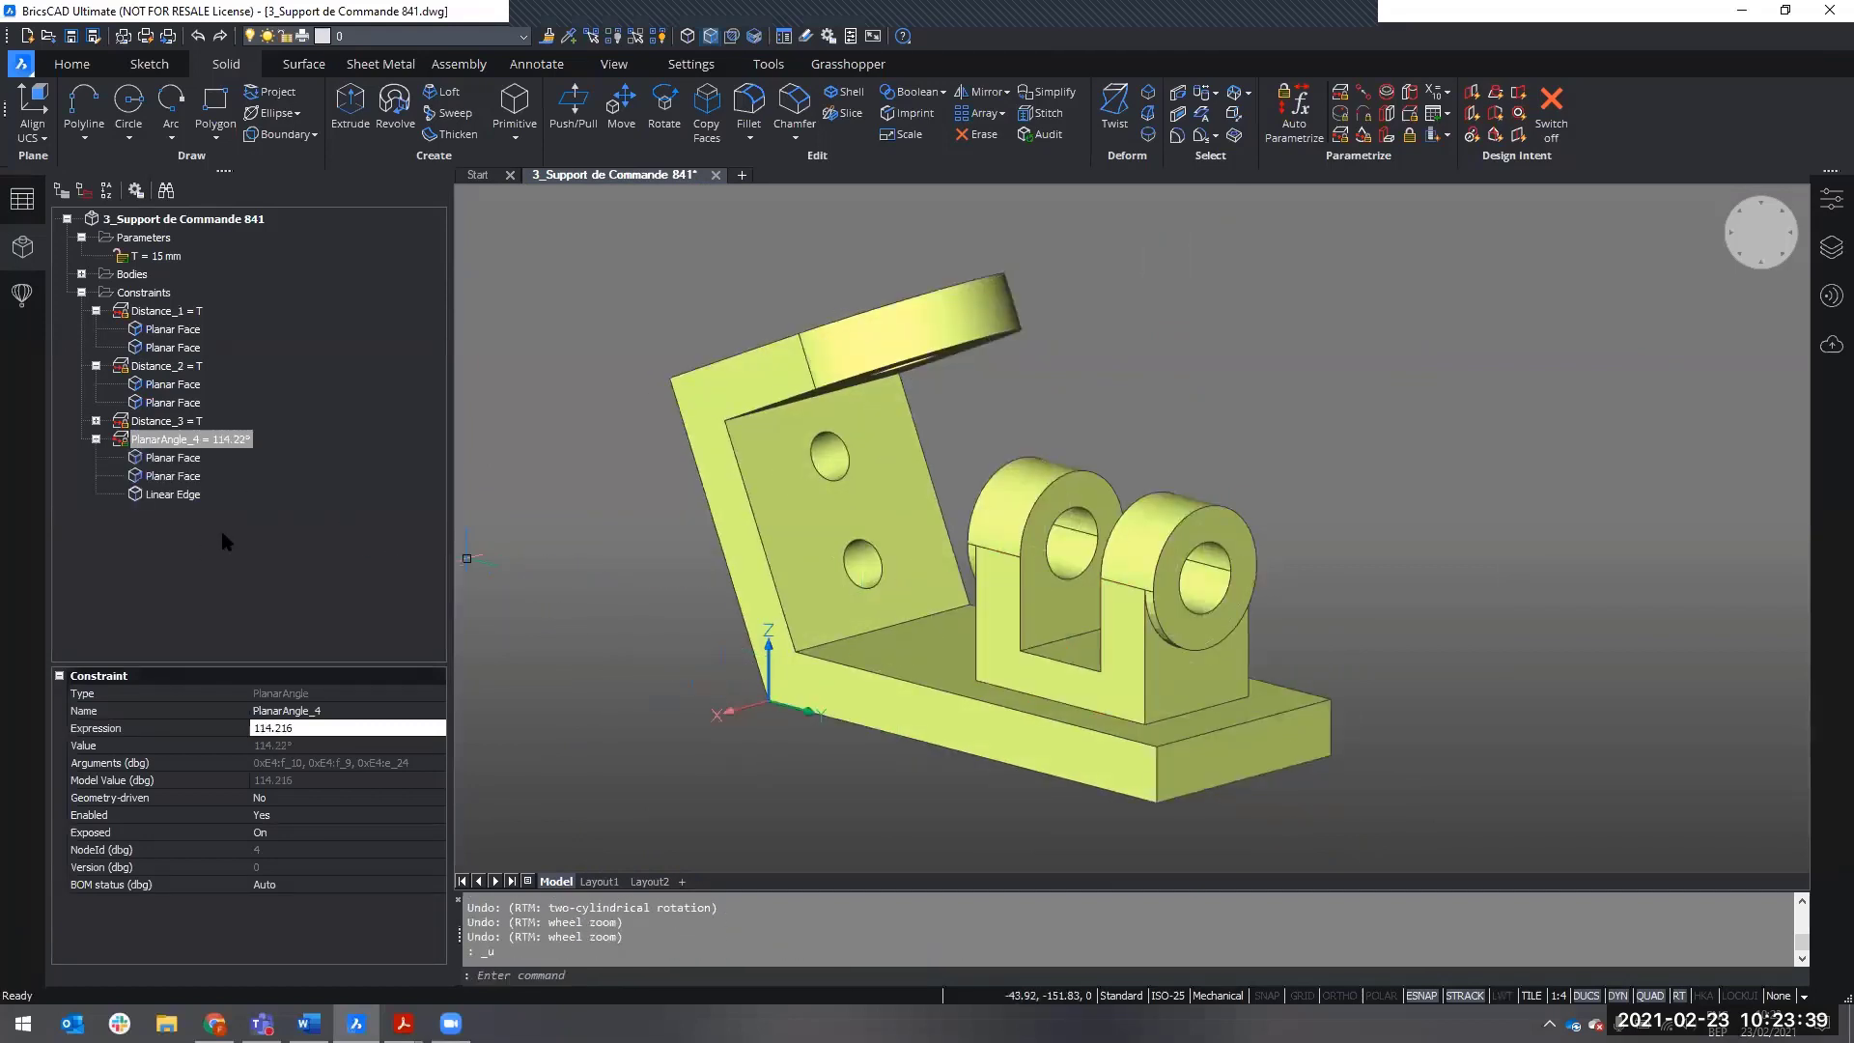
click(198, 442)
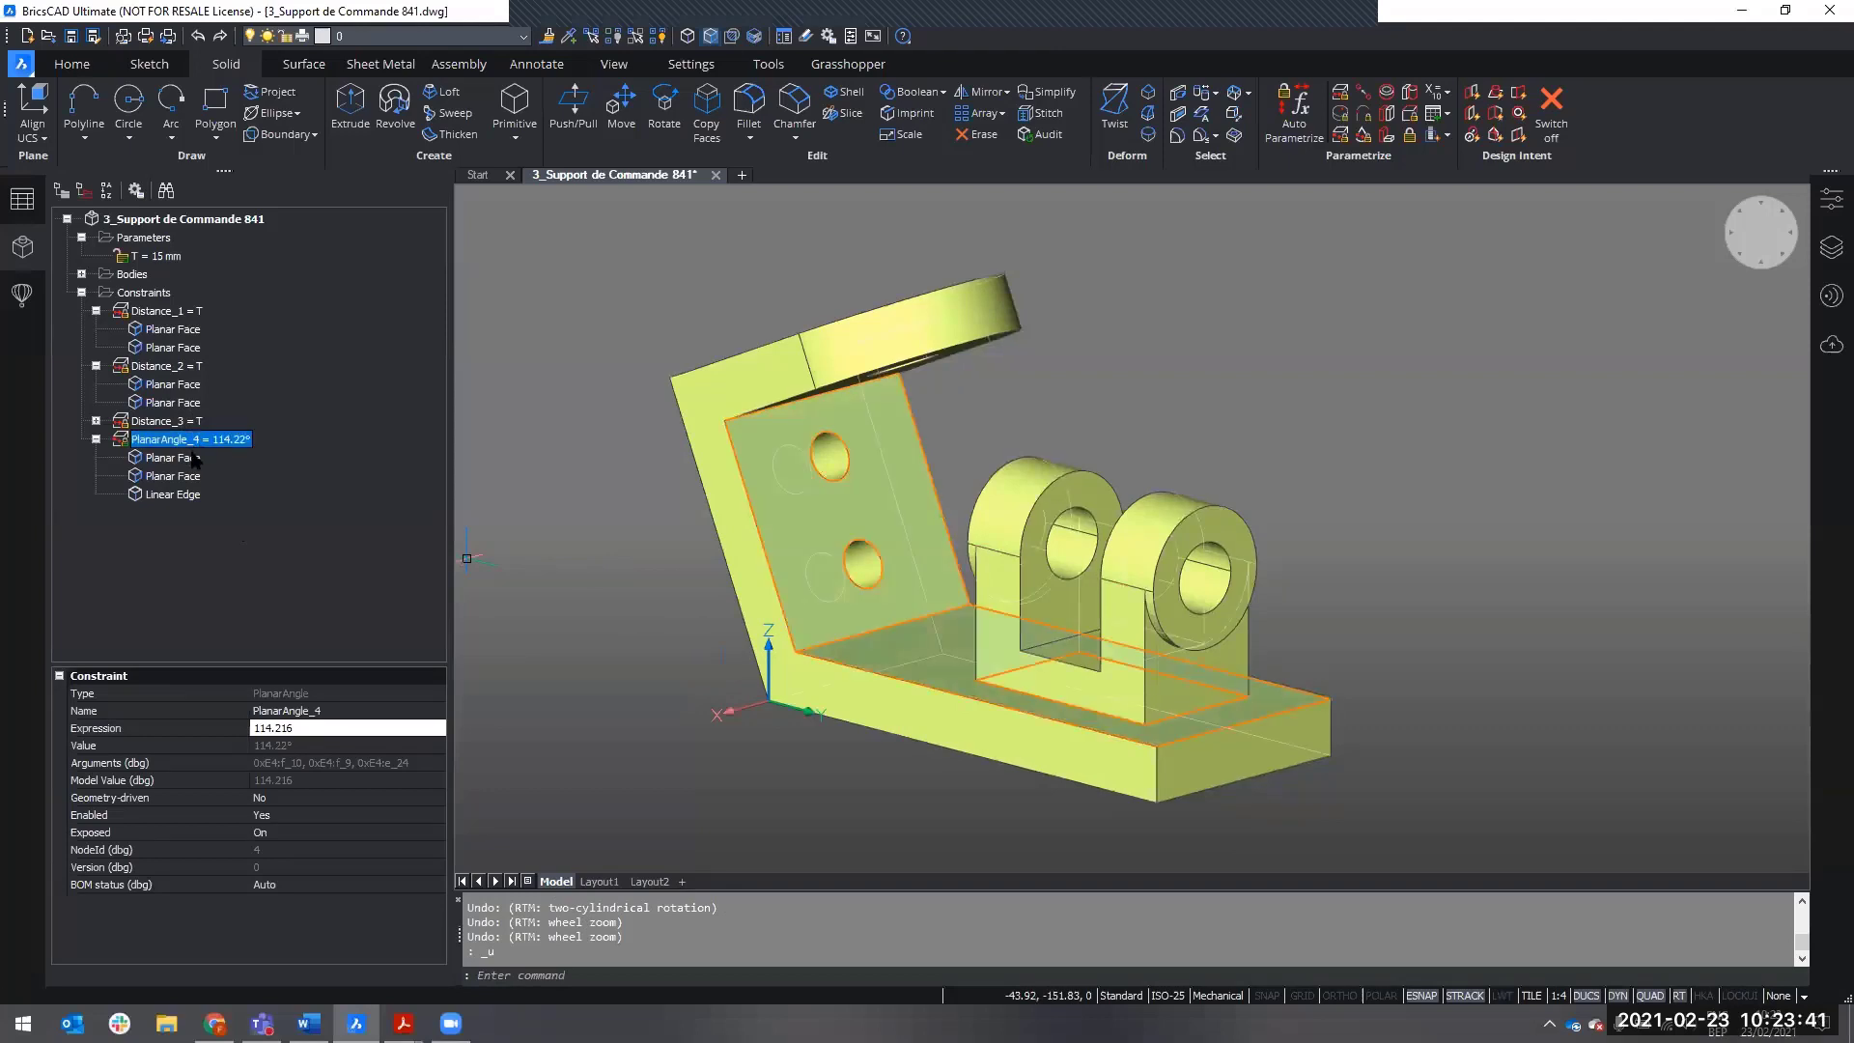
key(Escape)
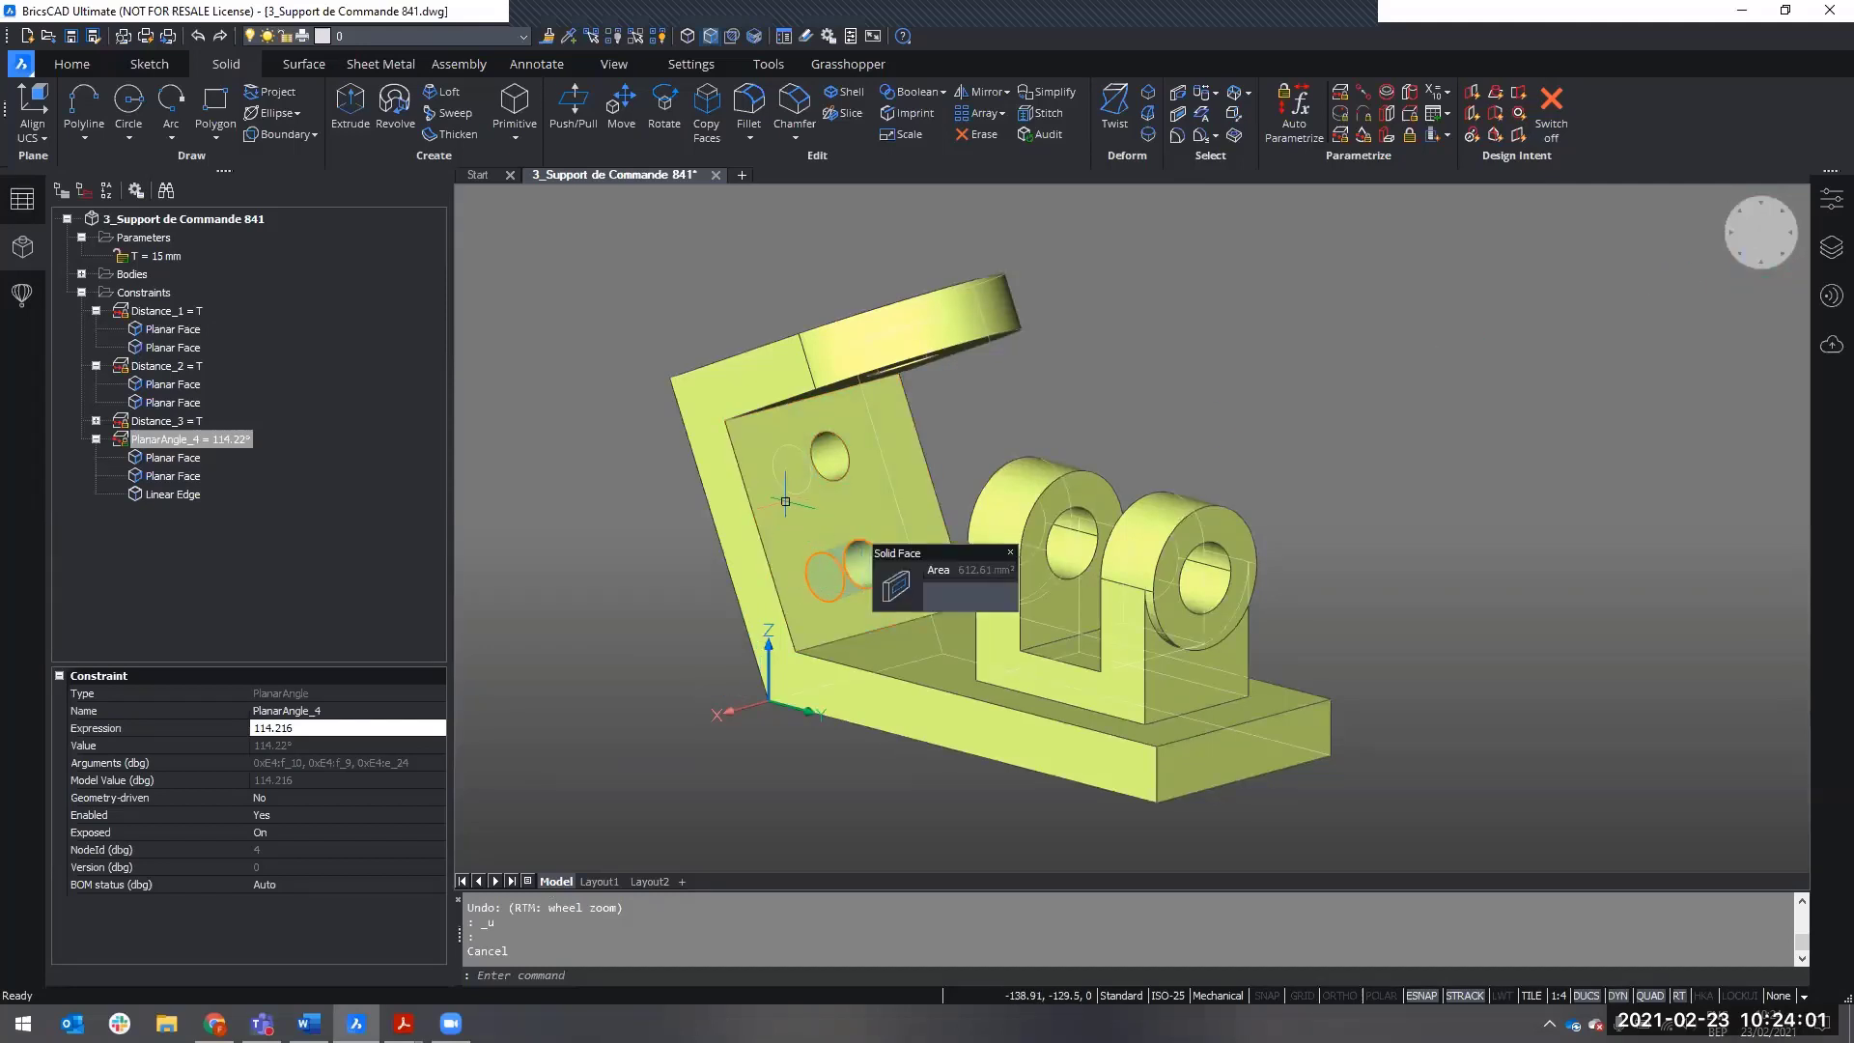
- Turn on two design intent recognition options, setting DMRECOGNIZE to 16 and then 24
click(1492, 95)
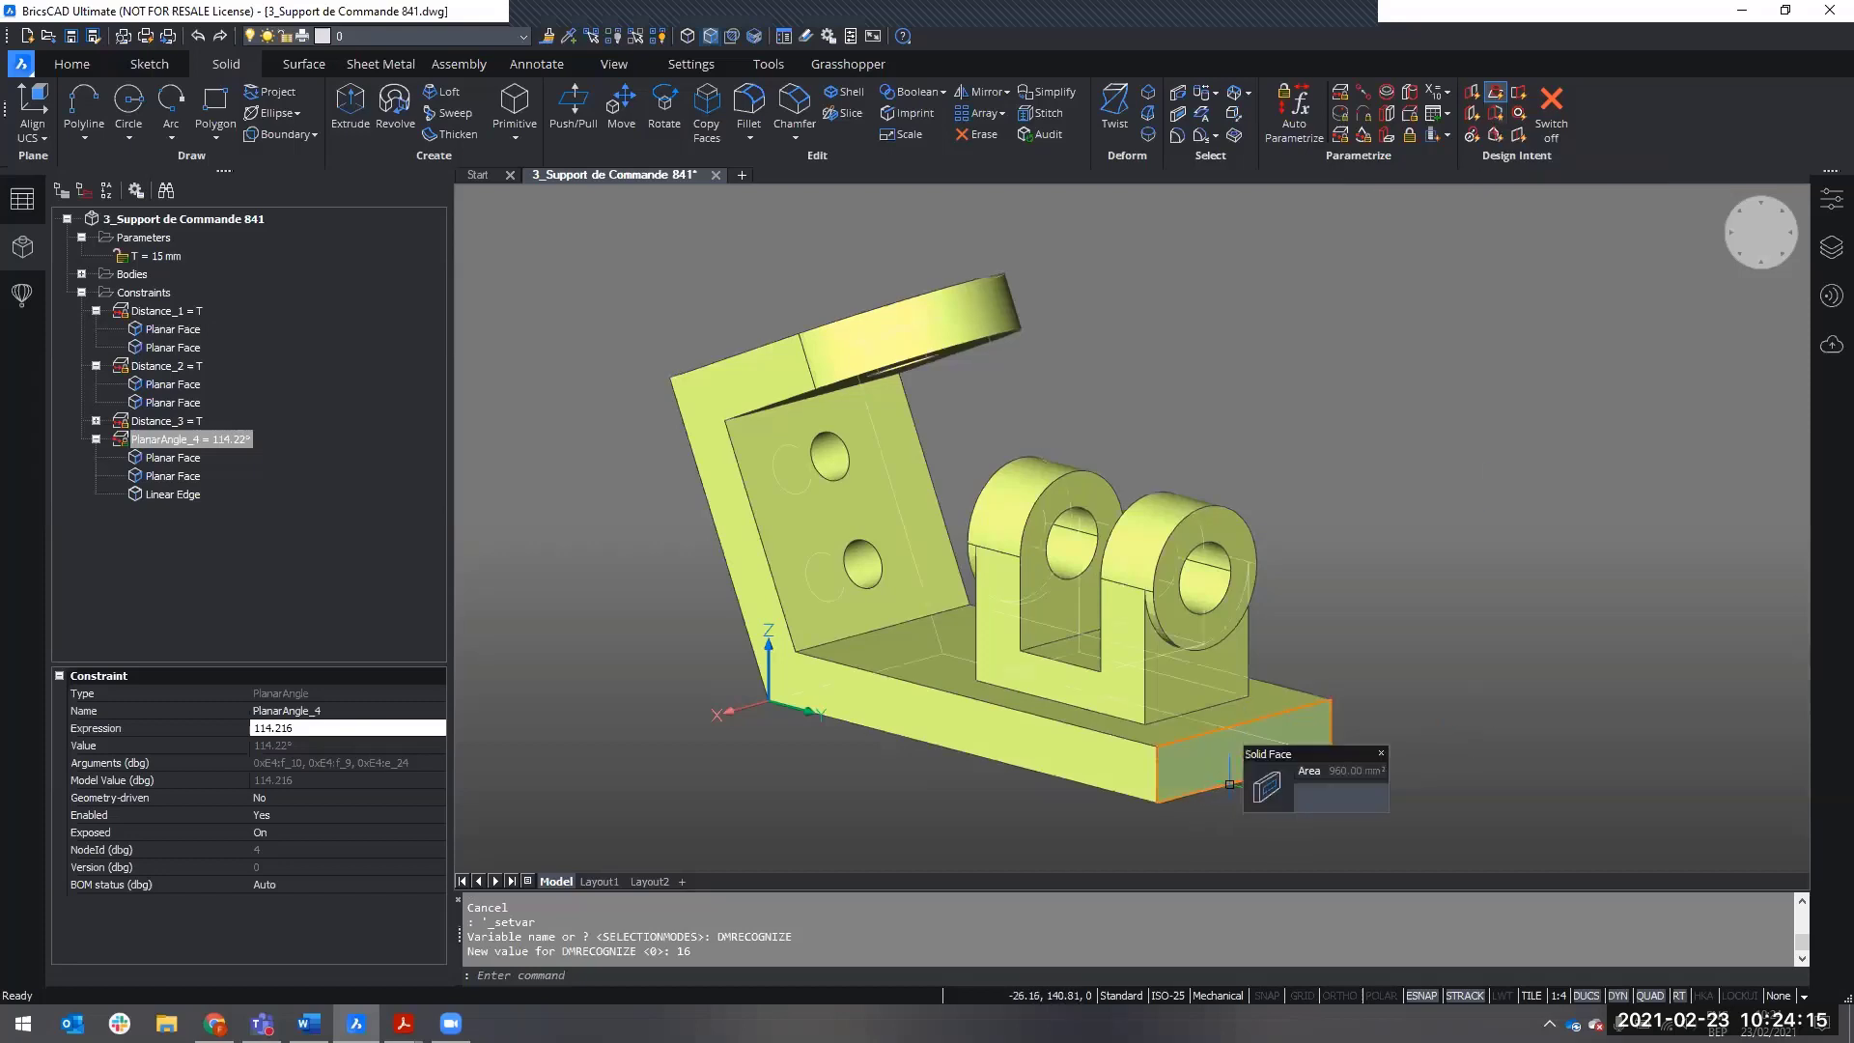
shift+middle_drag(1218, 762, 1262, 687)
shift+middle_drag(1182, 622, 1241, 765)
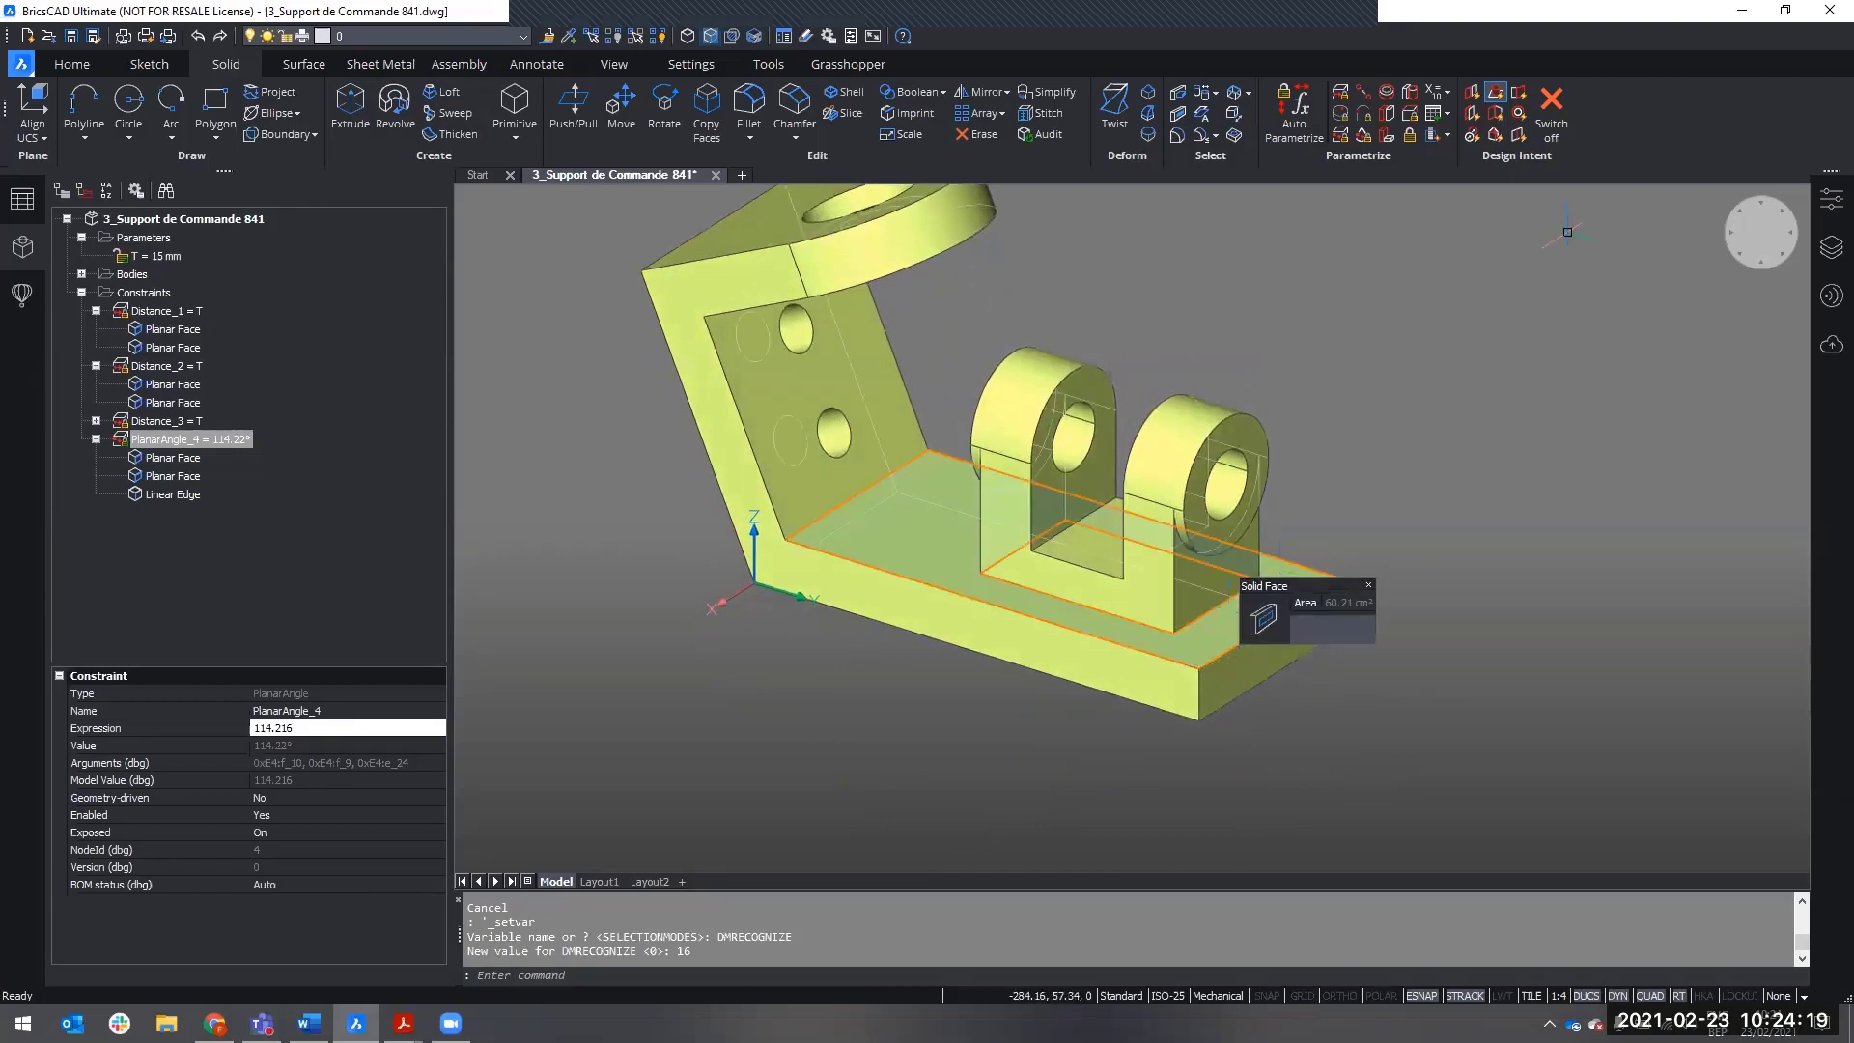
click(1494, 114)
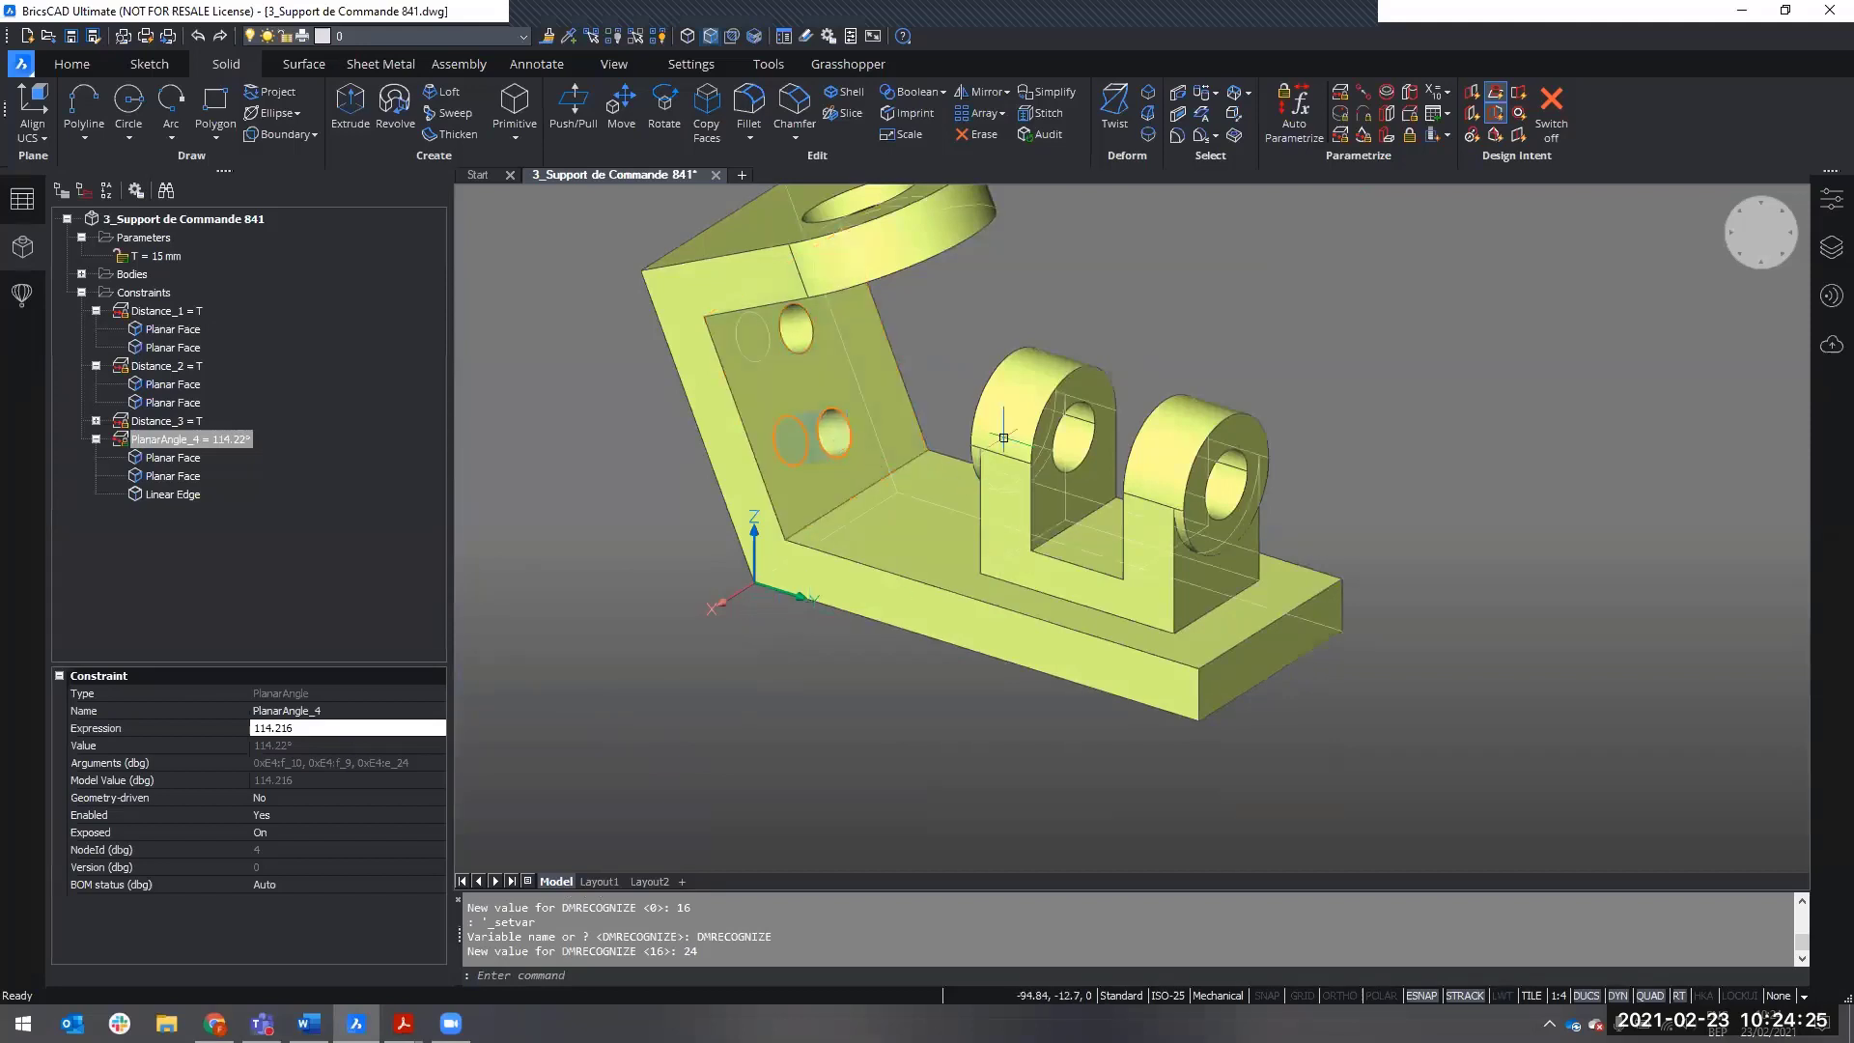
mouse_move(1056, 461)
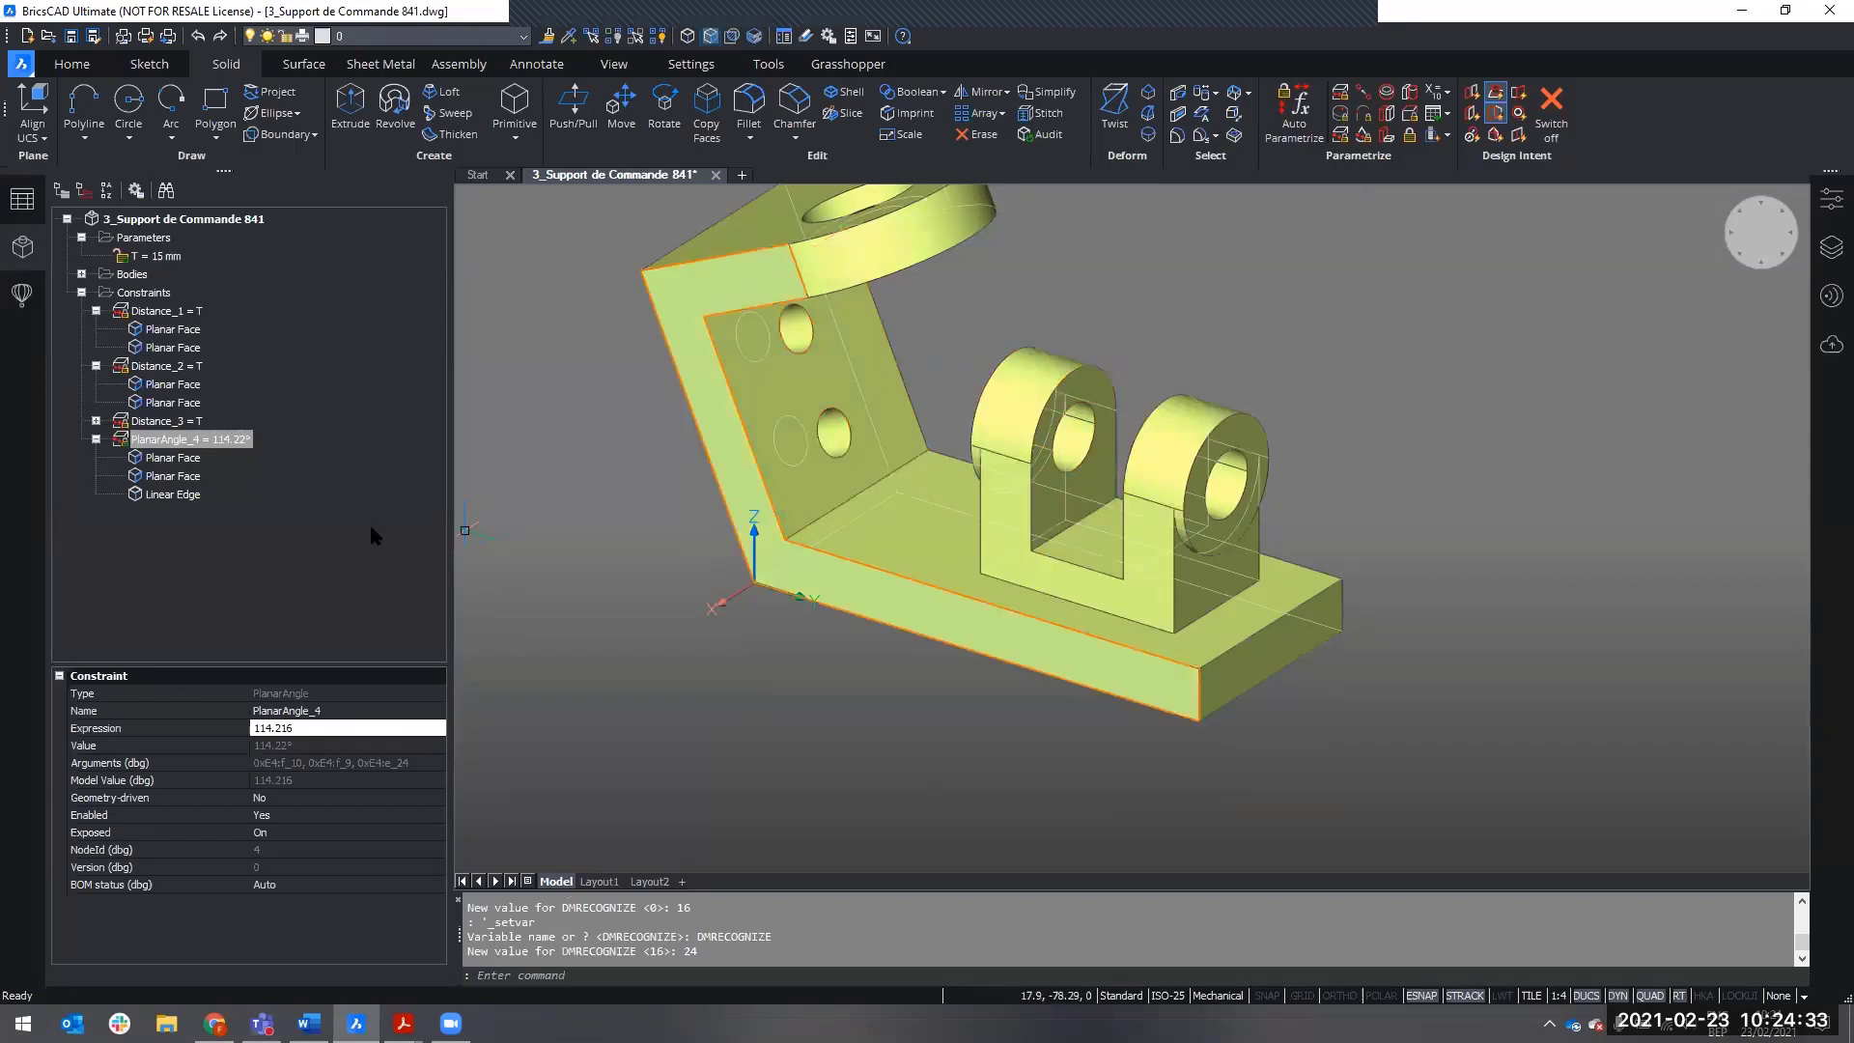
- Set the planar angle constraint's expression to 120 with design intent recognition active and inspect the arm and its holes
click(208, 447)
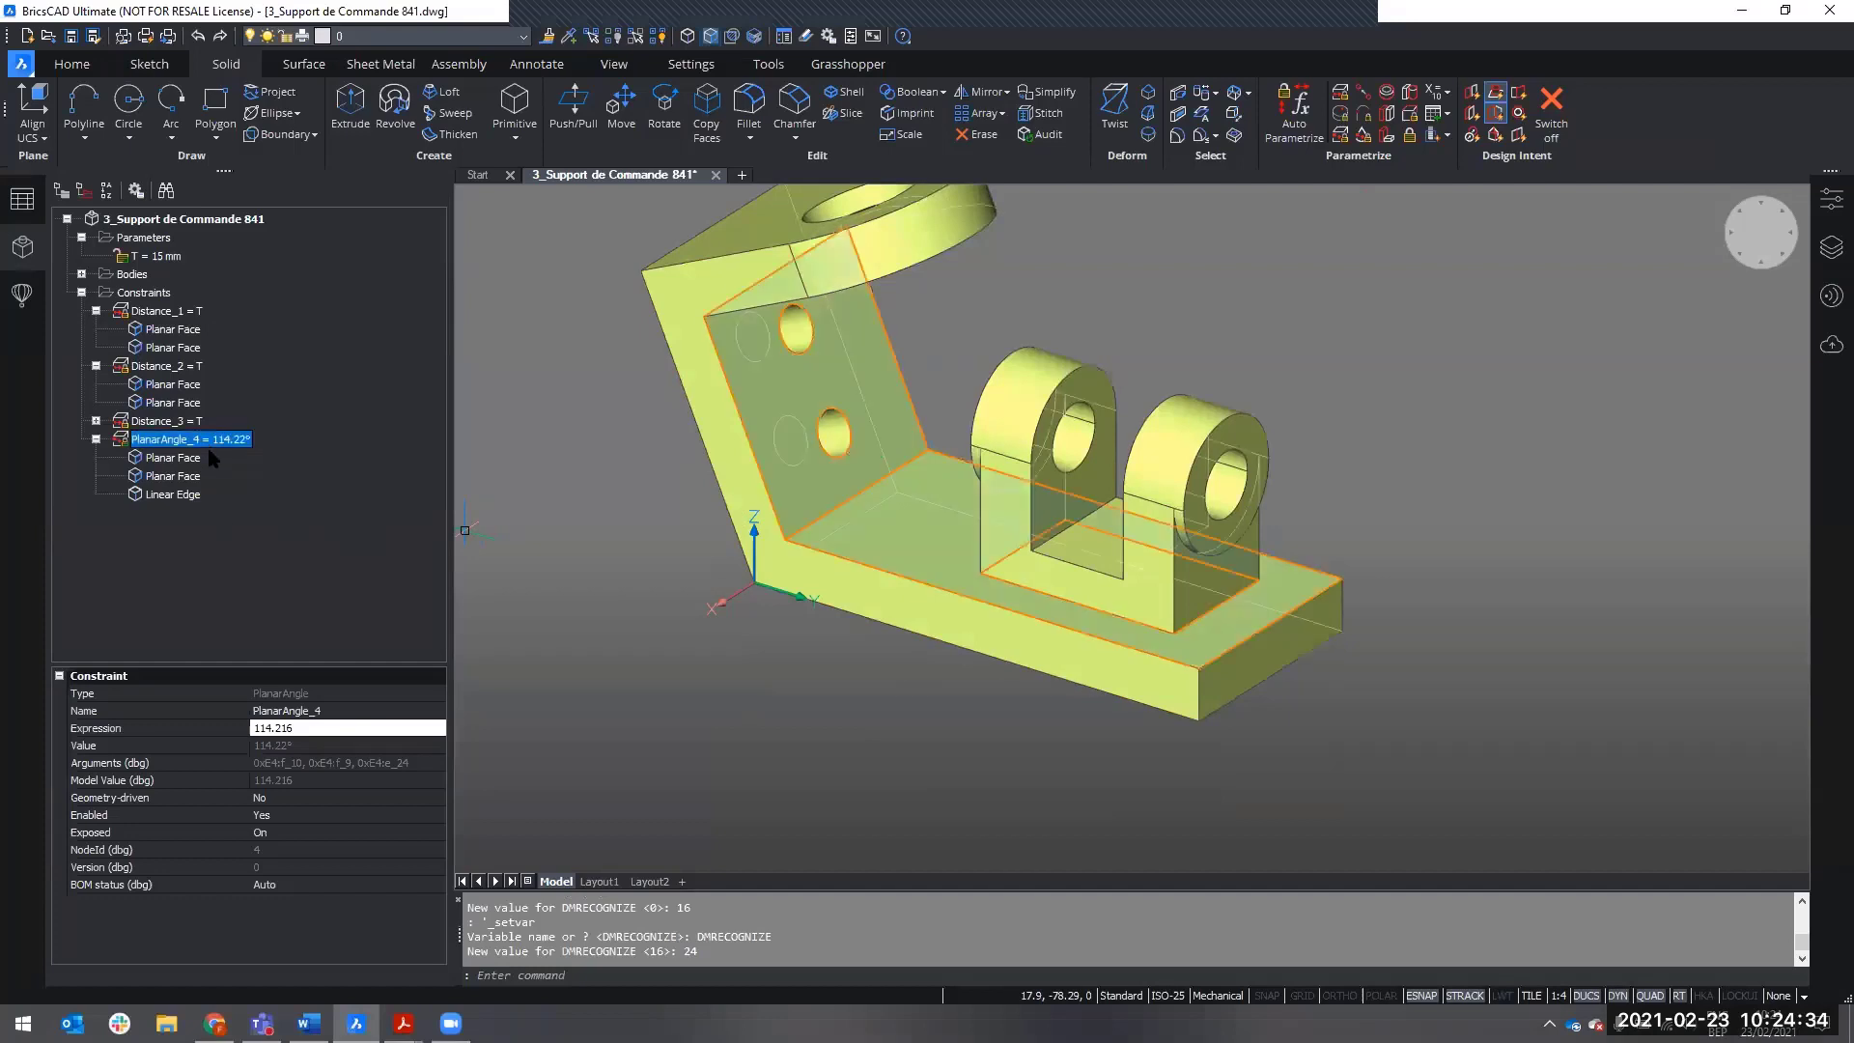
click(309, 727)
text(12)
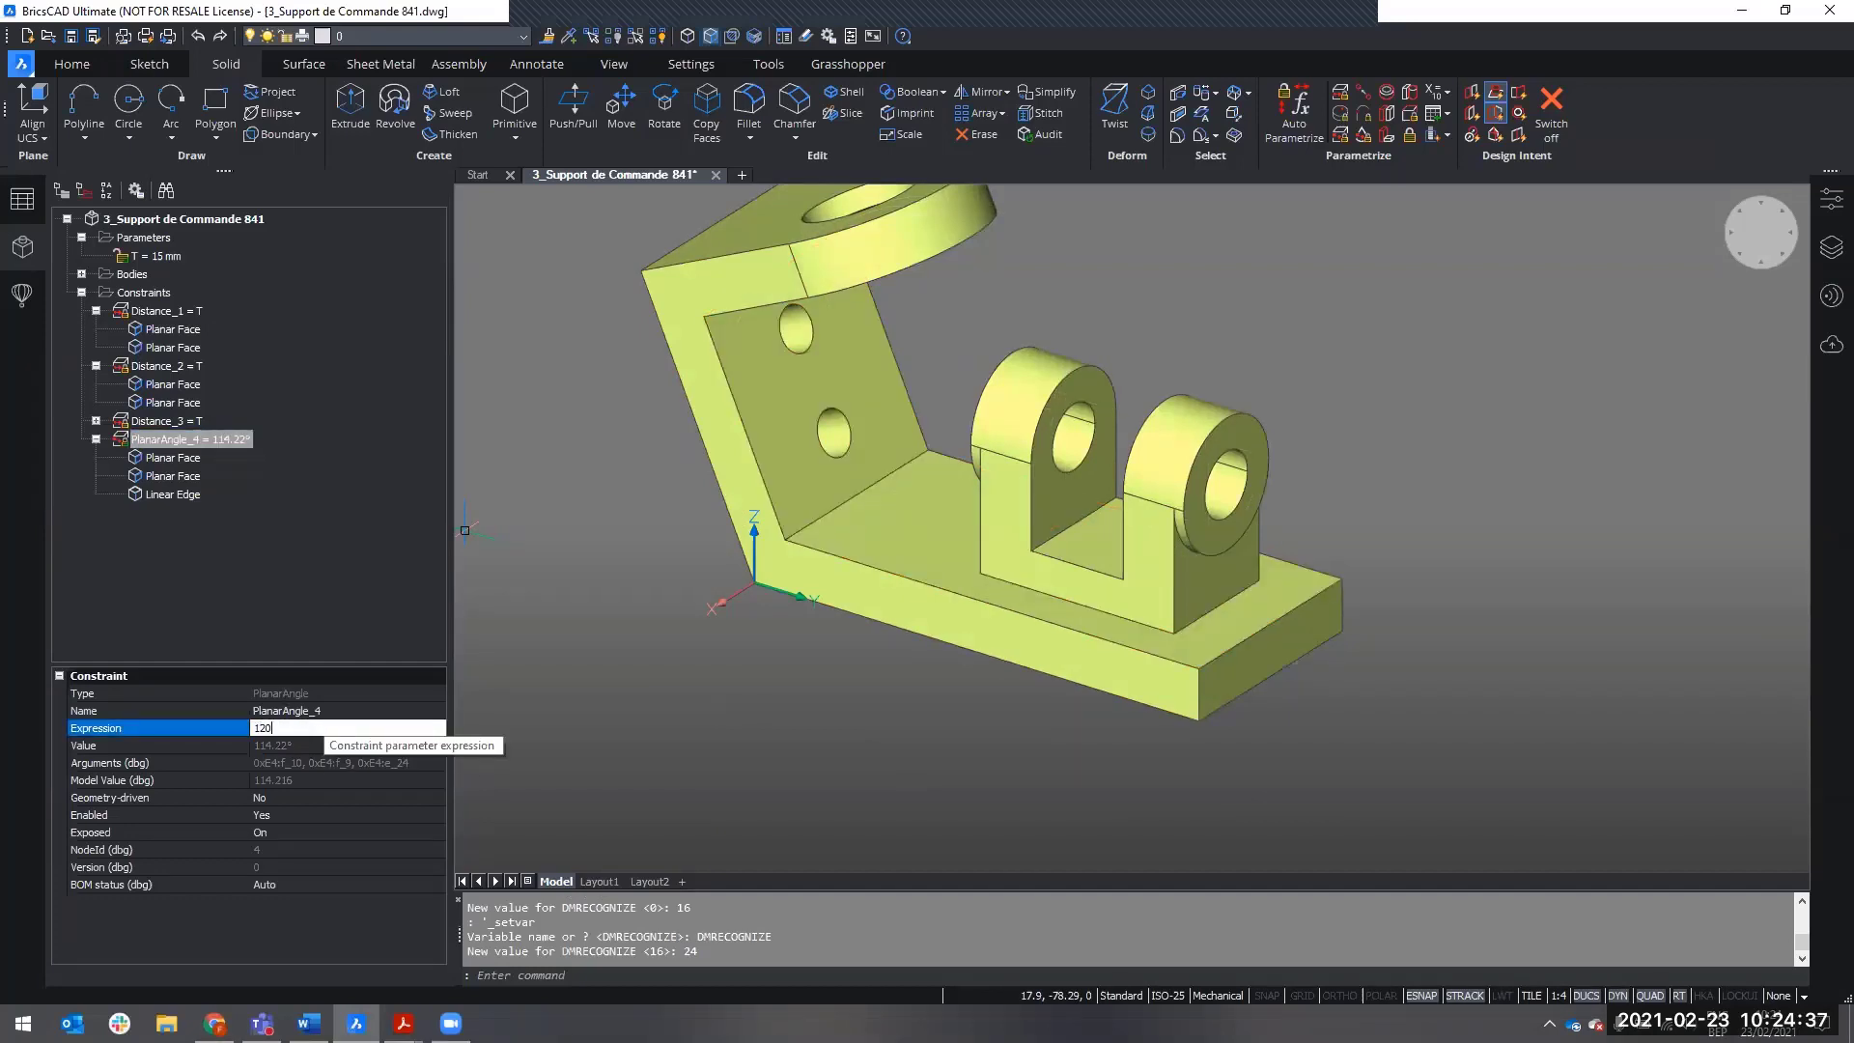
text(0)
key(Return)
scroll(853, 440, up, 2)
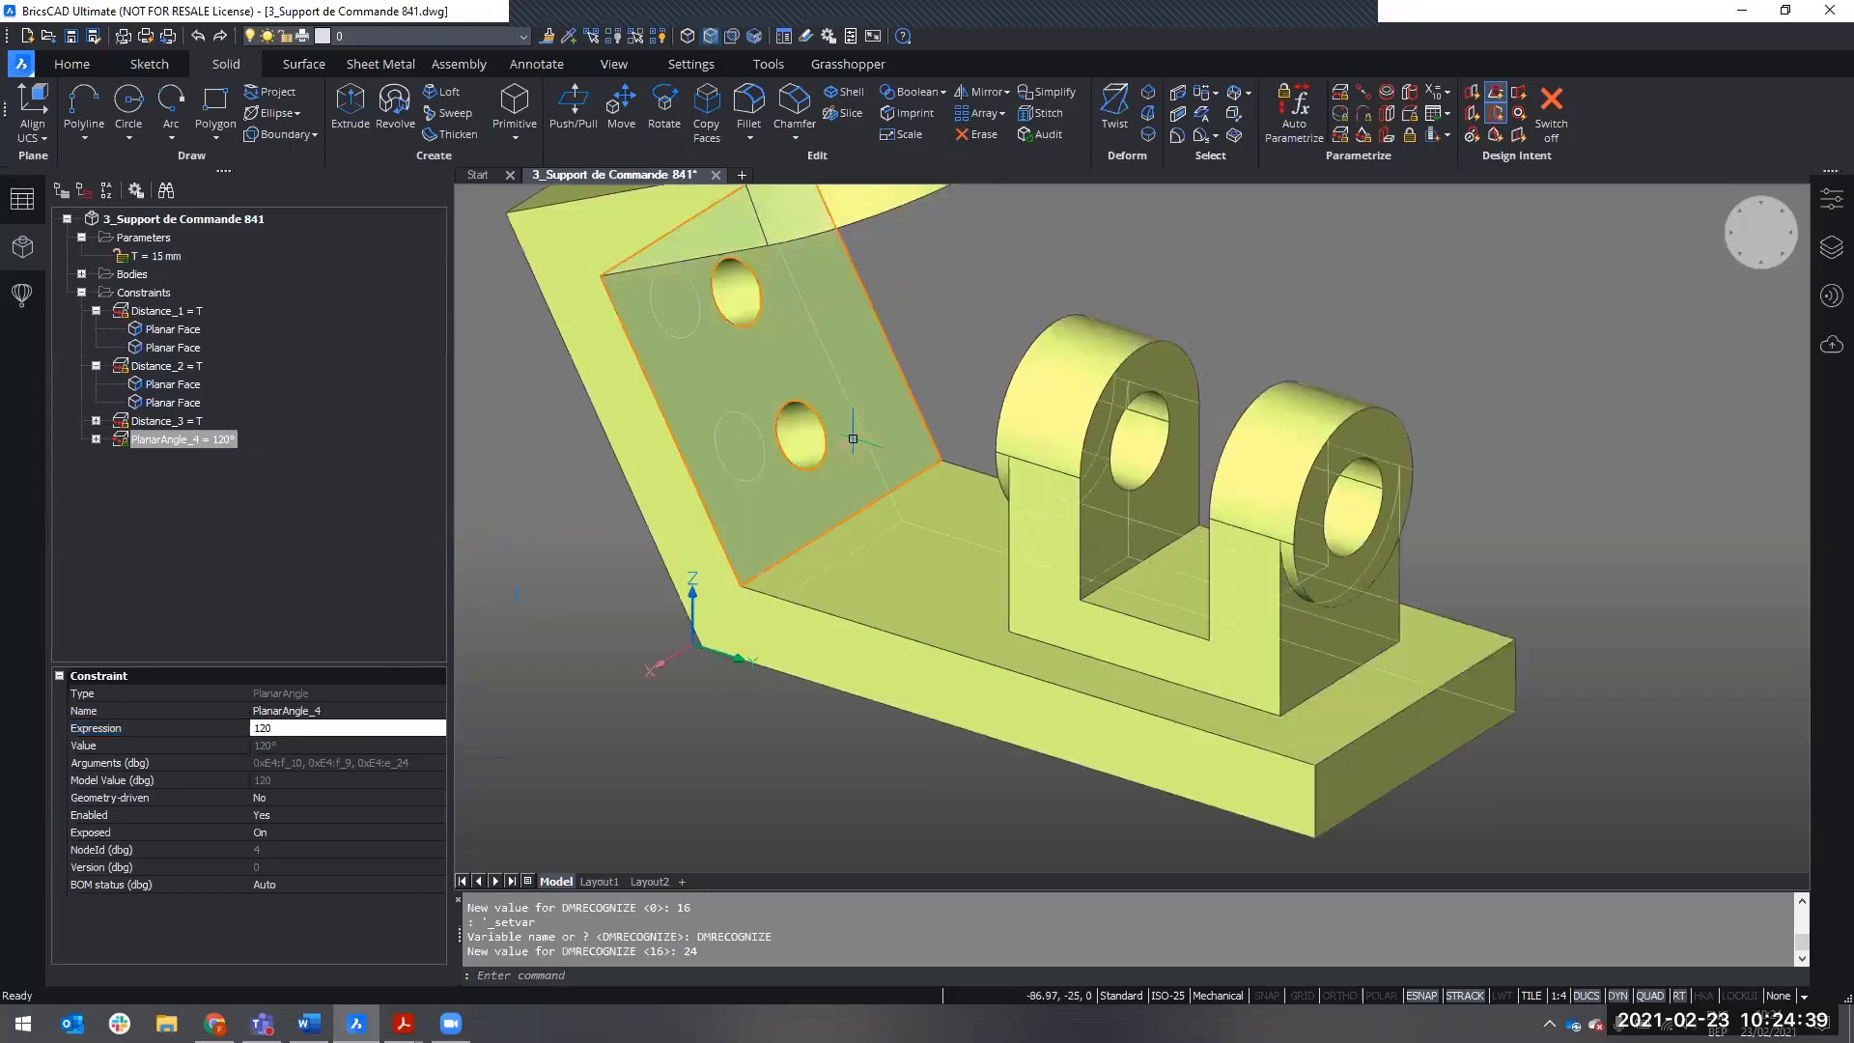
scroll(853, 439, up, 2)
shift+middle_drag(838, 441, 755, 449)
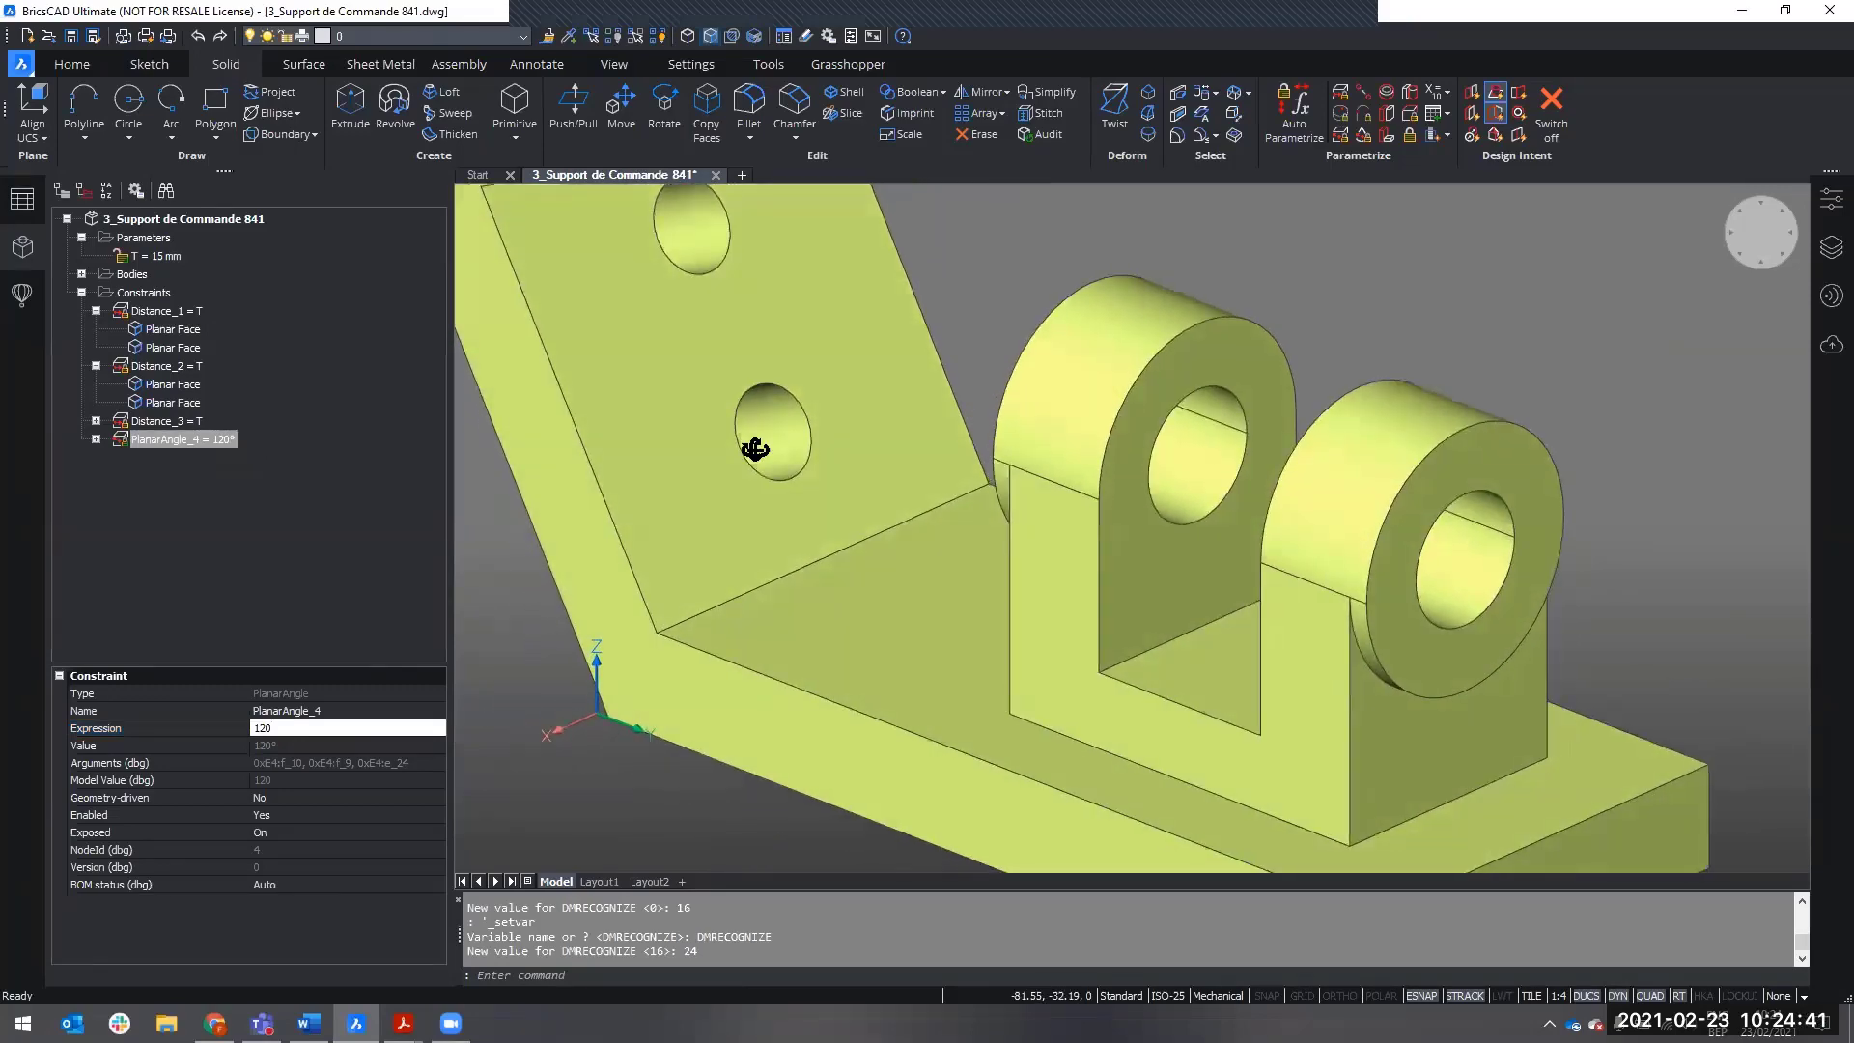
scroll(715, 454, down, 6)
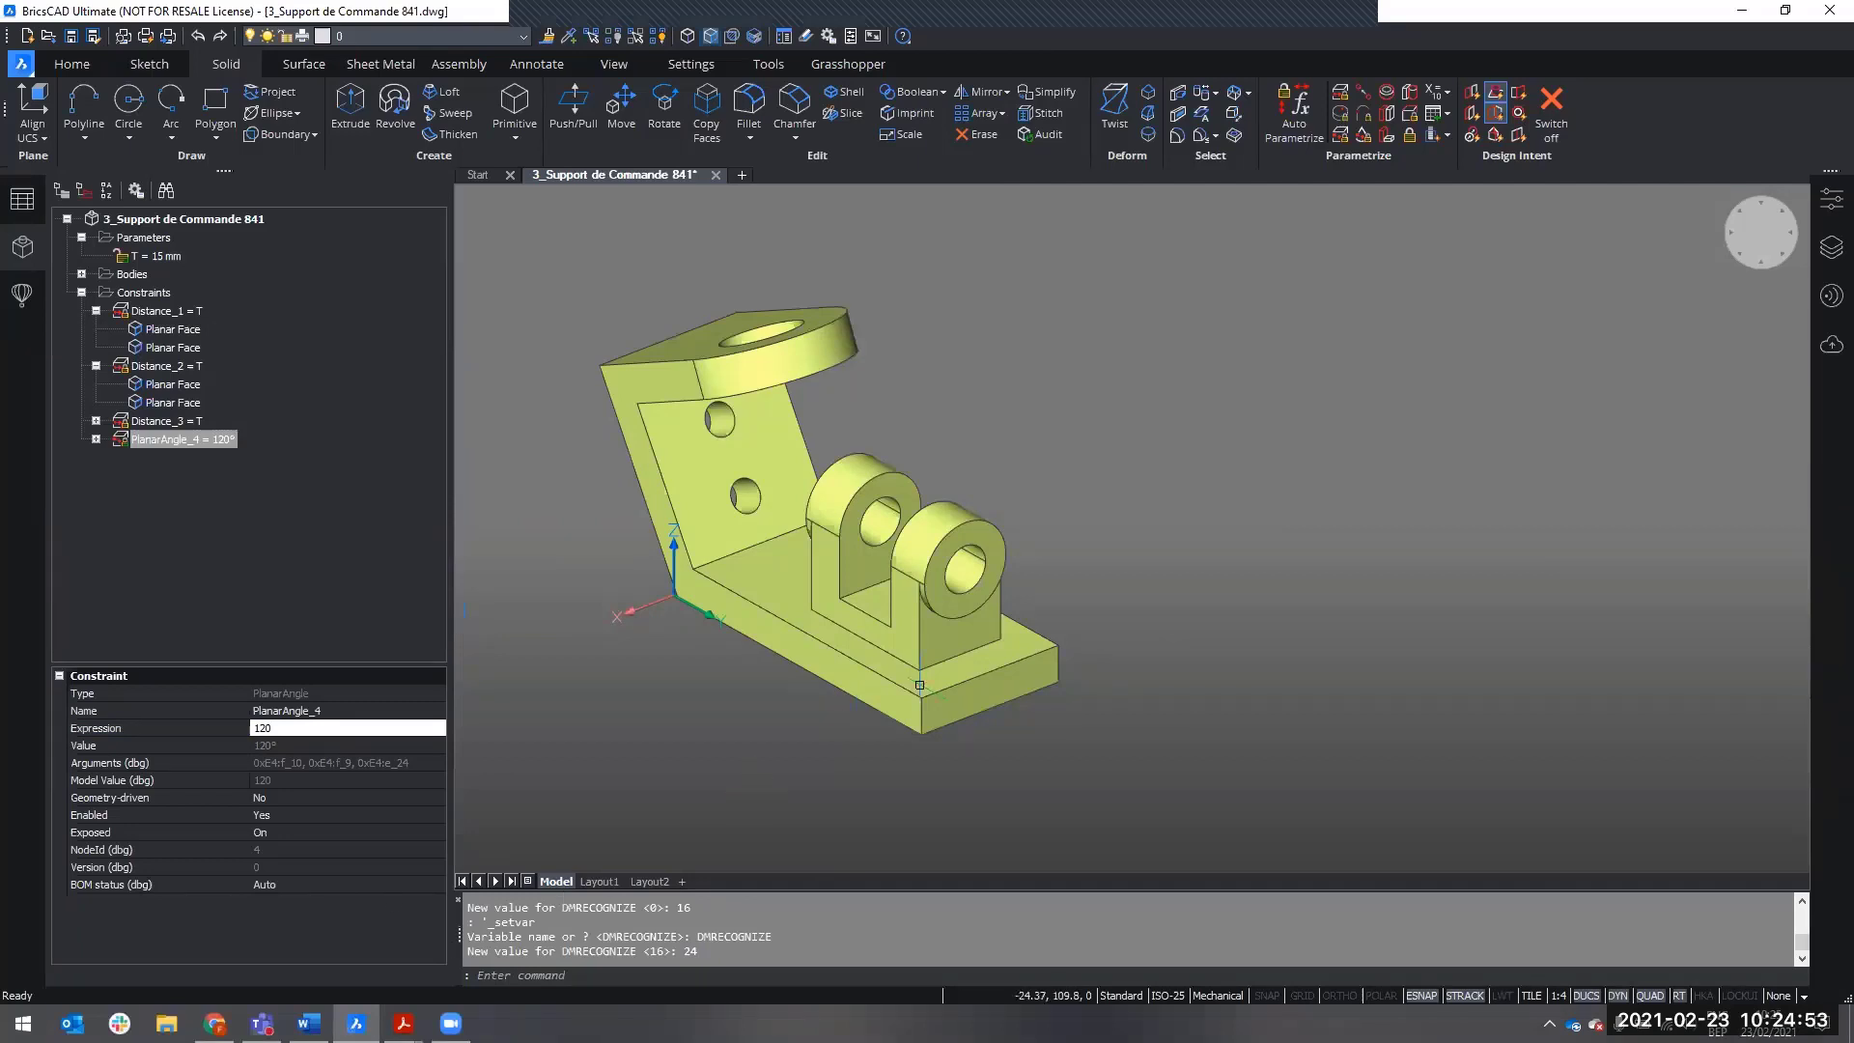
- Add a 3D radius constraint of 9.5 mm to the hole in the outer lug
scroll(966, 584, up, 5)
mouse_move(966, 584)
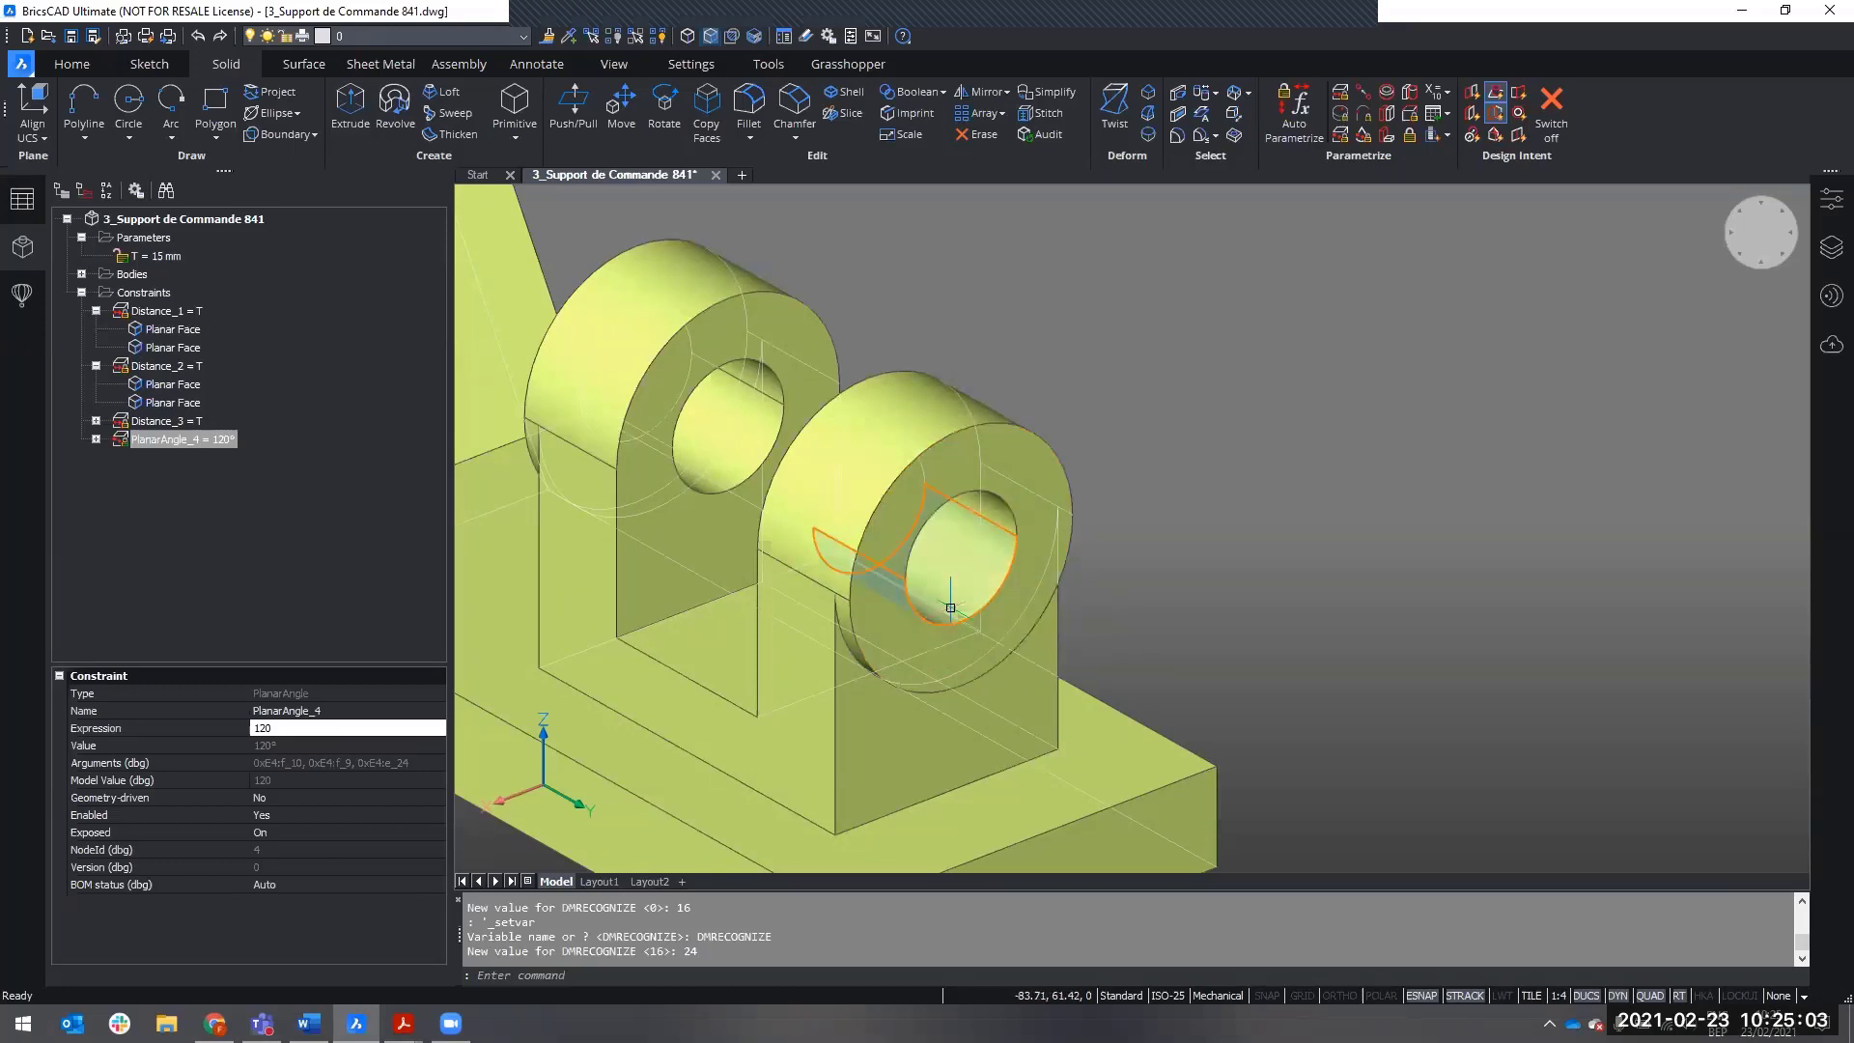
scroll(965, 598, down, 3)
scroll(1110, 618, up, 1)
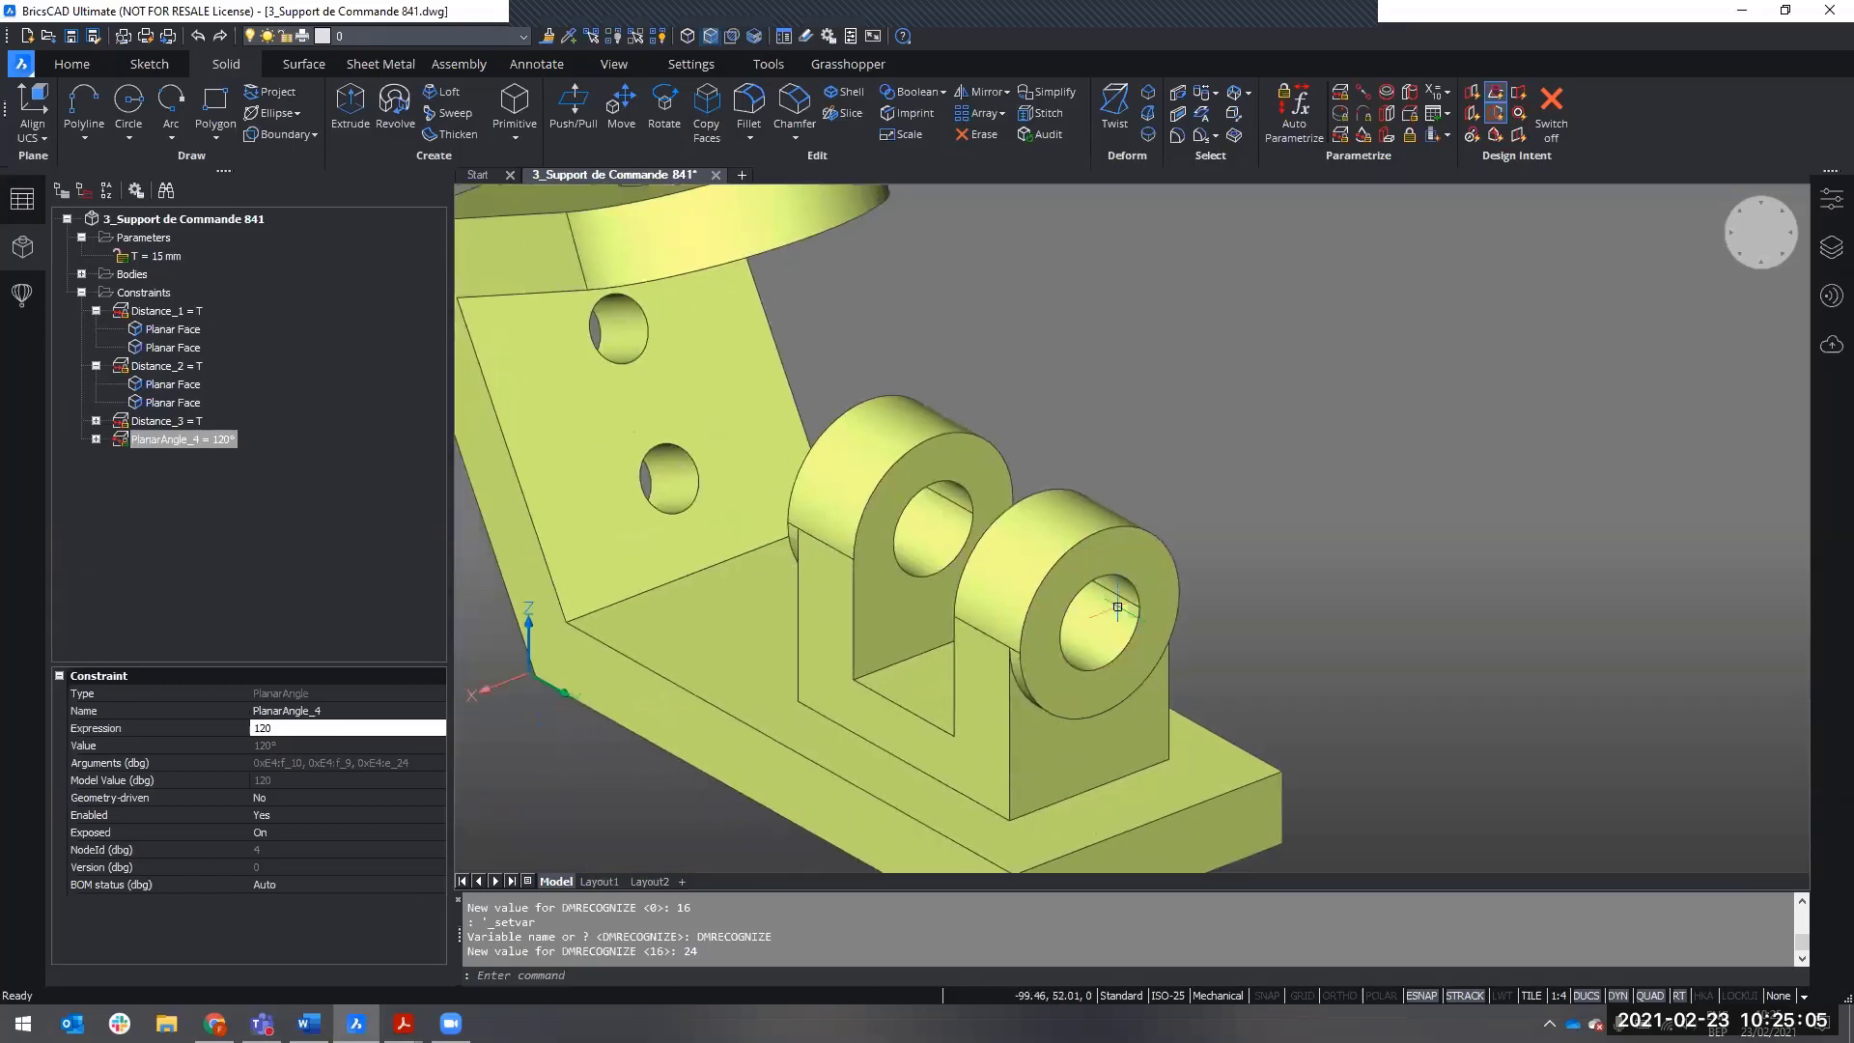
click(1111, 623)
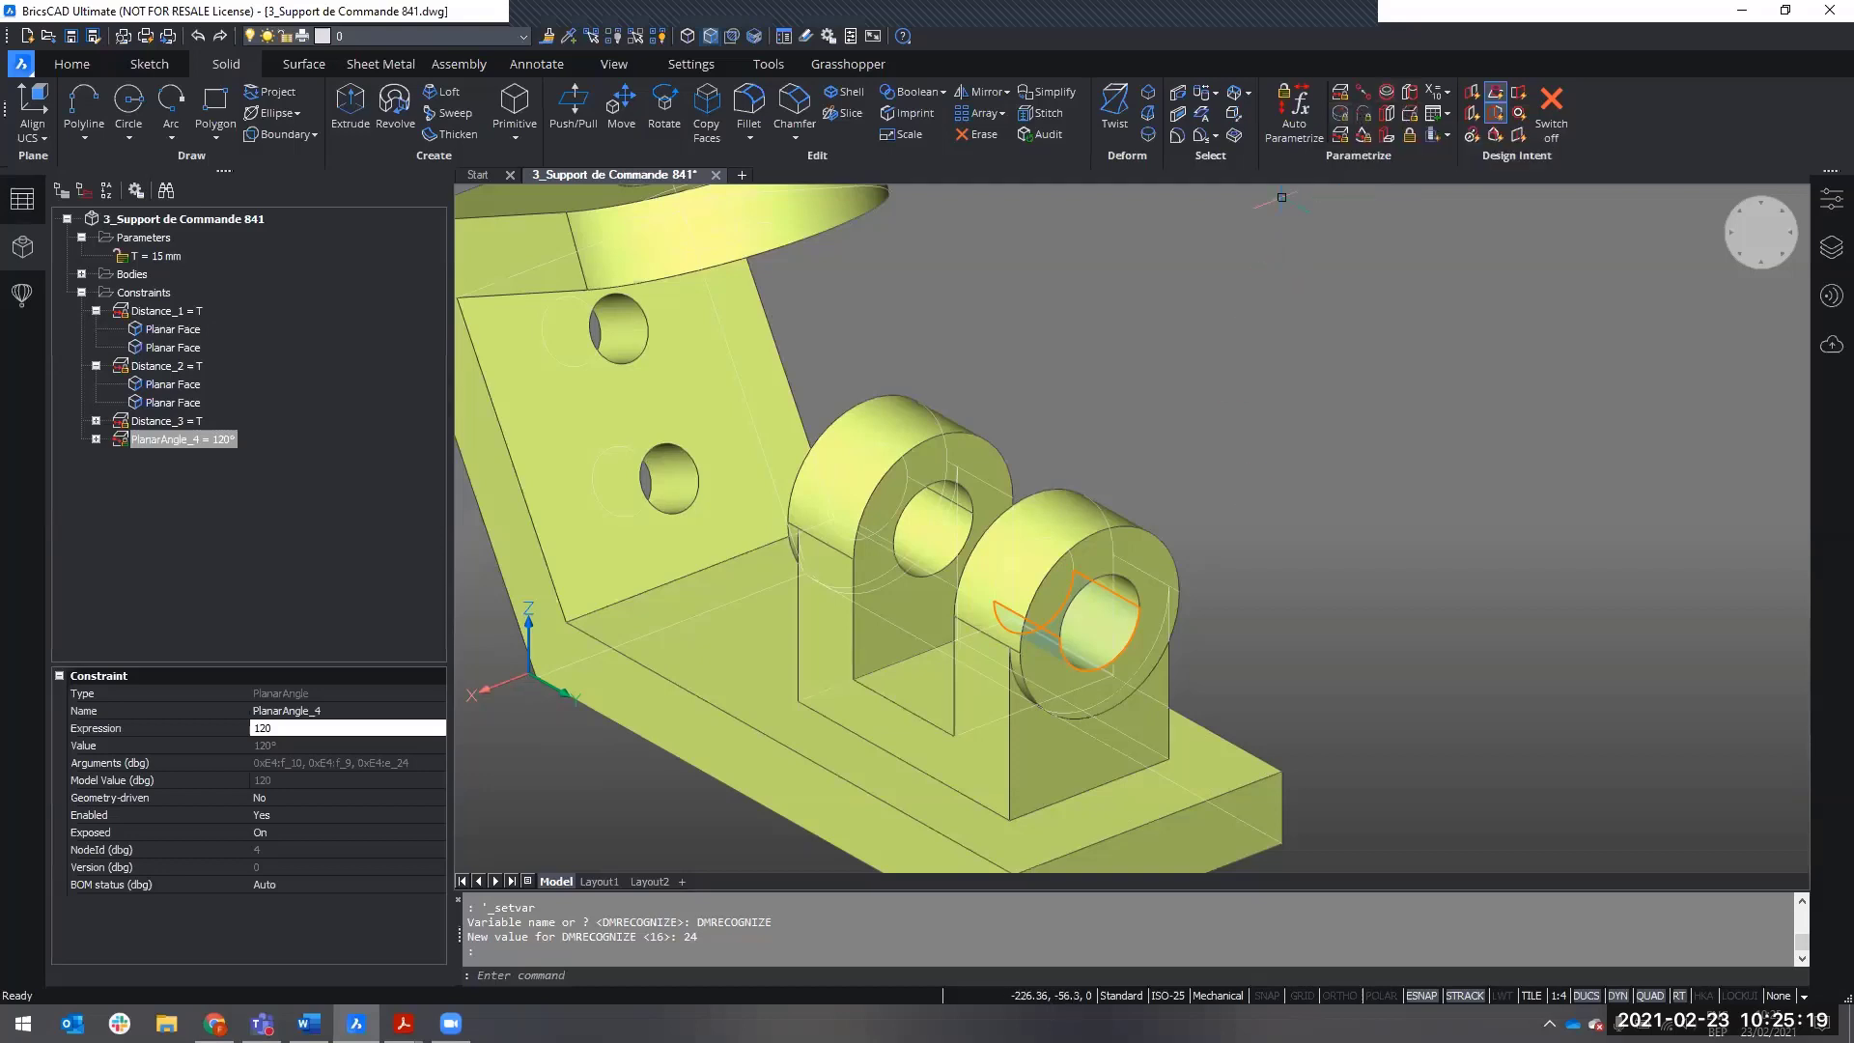
mouse_move(1178, 562)
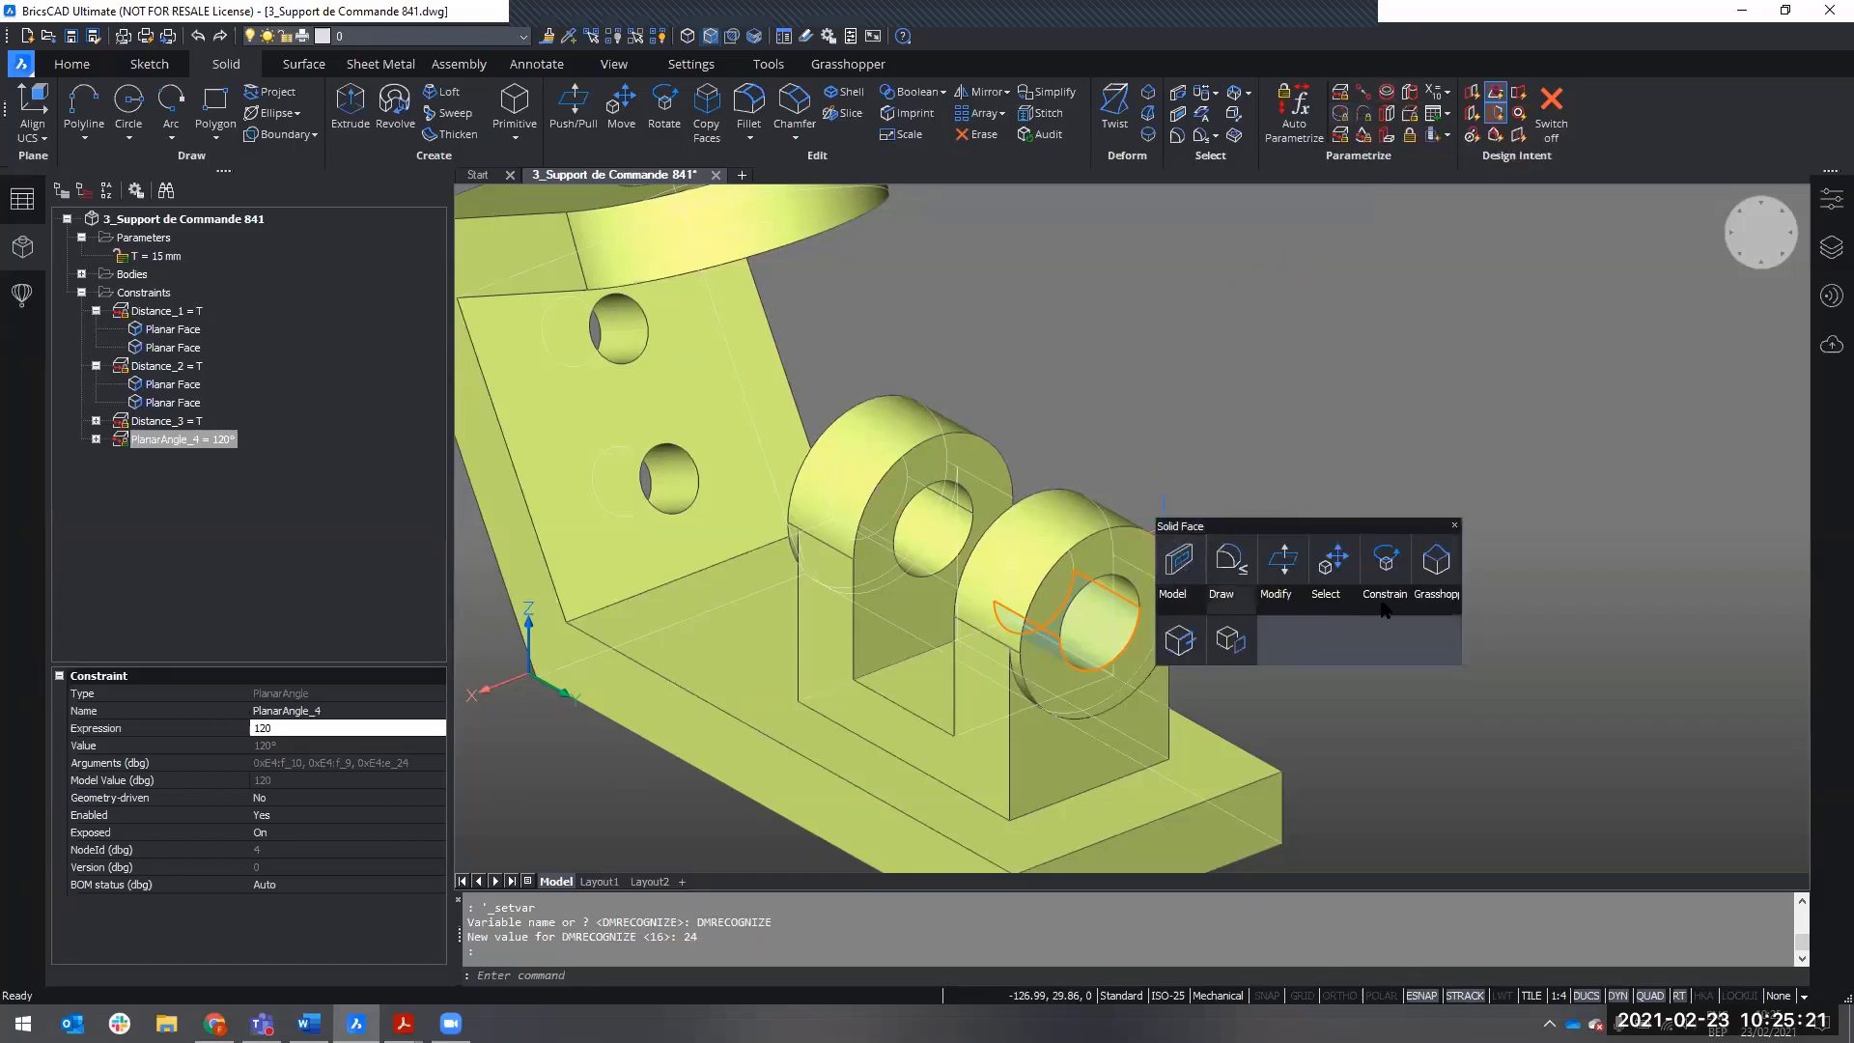
mouse_move(1384, 603)
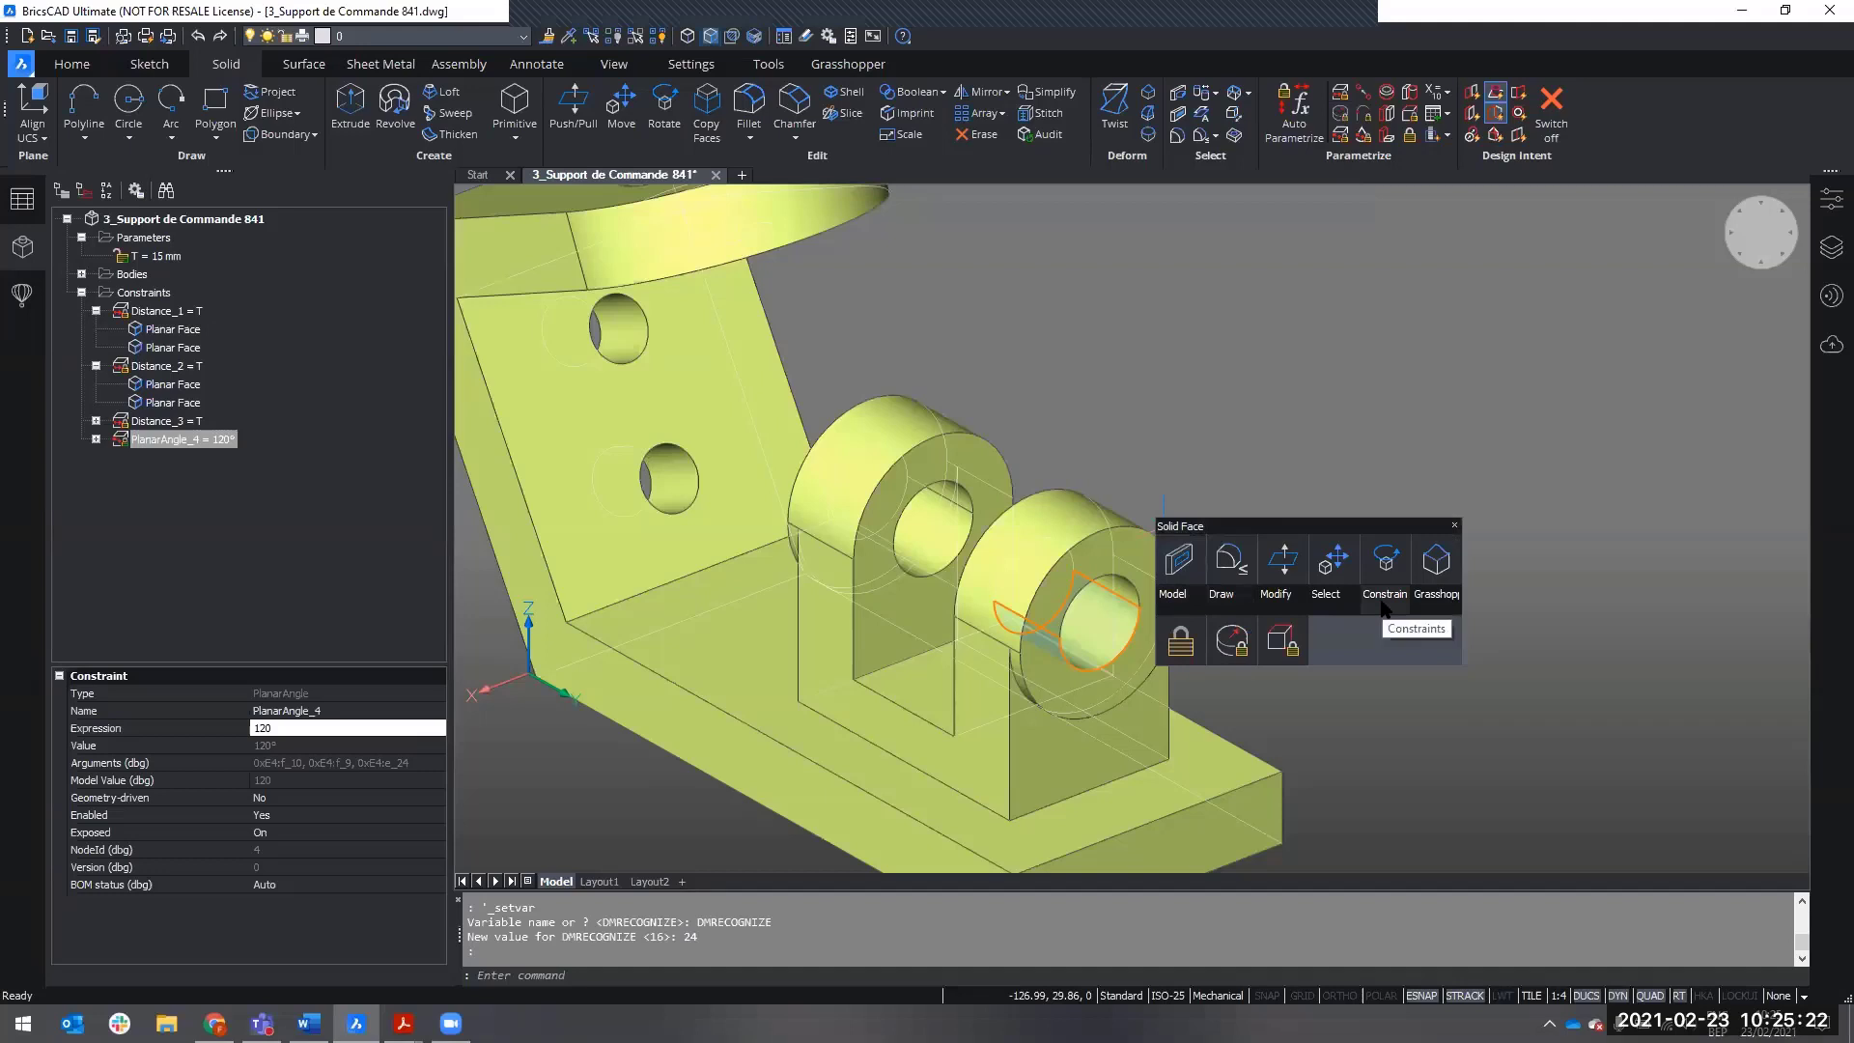
click(1230, 639)
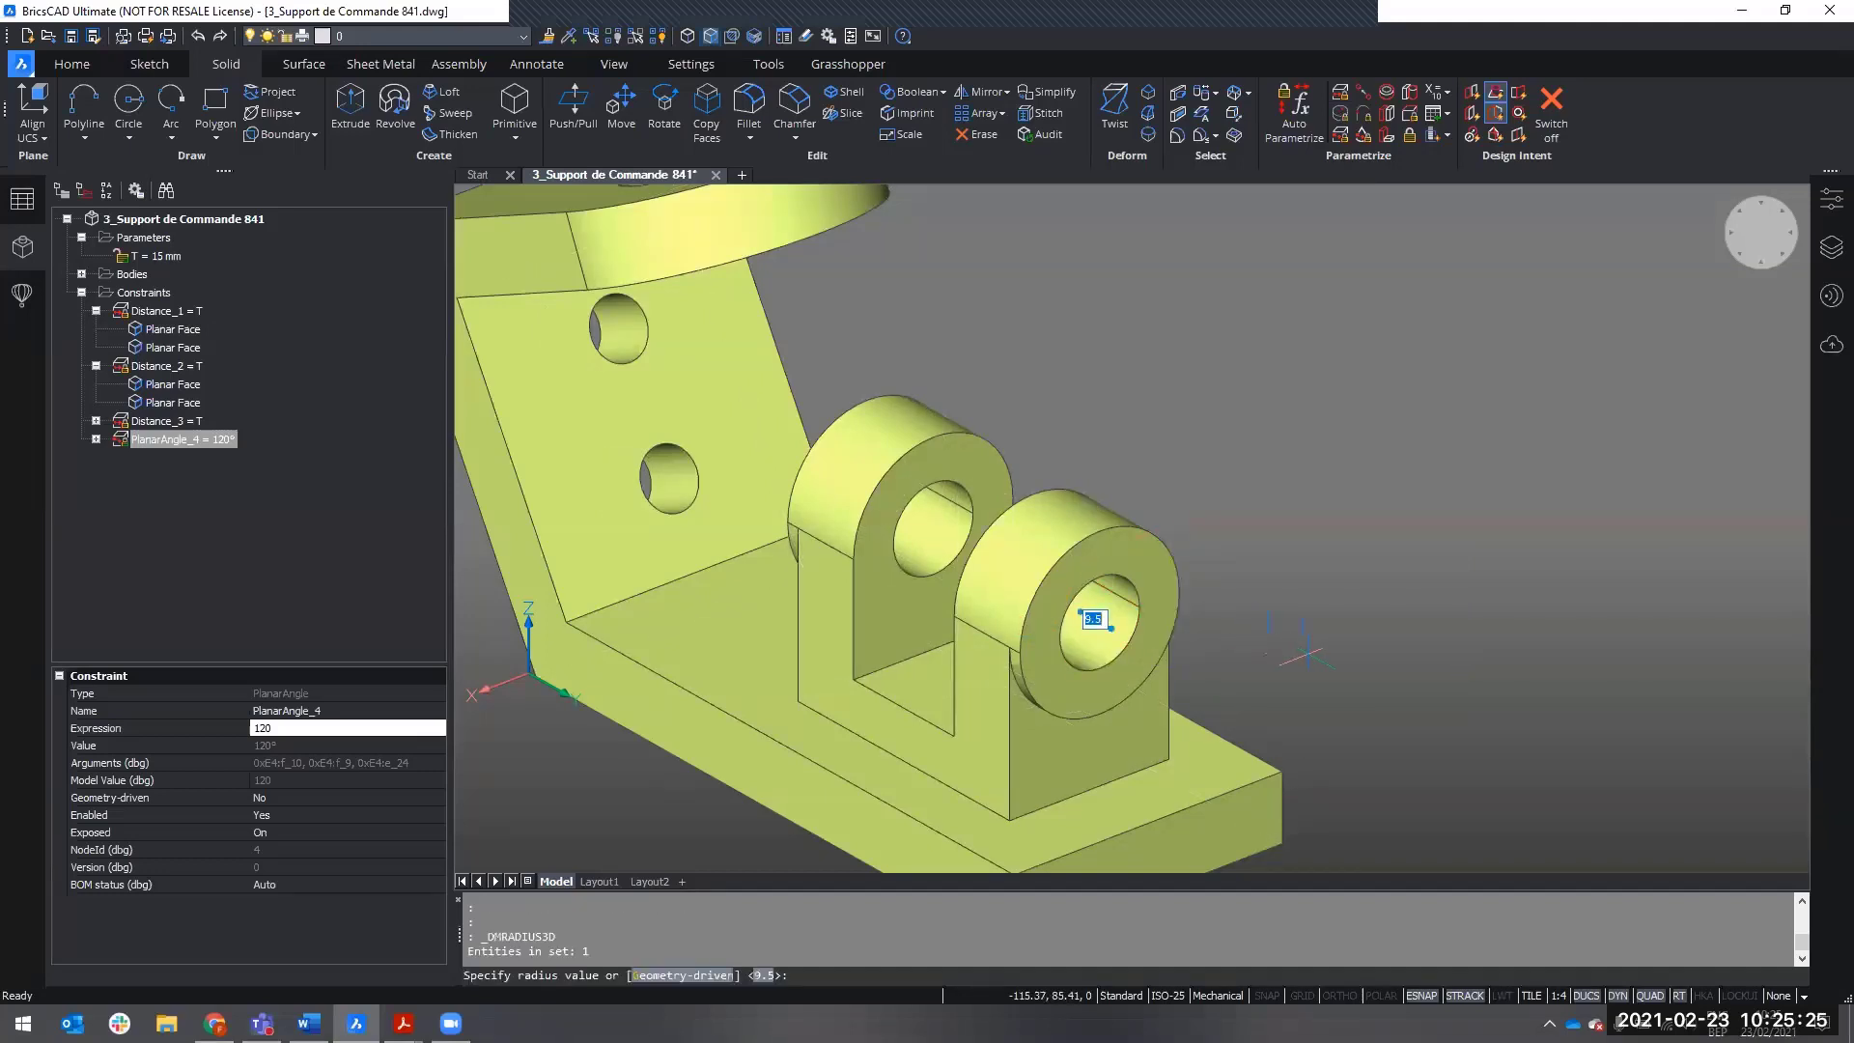
key(Return)
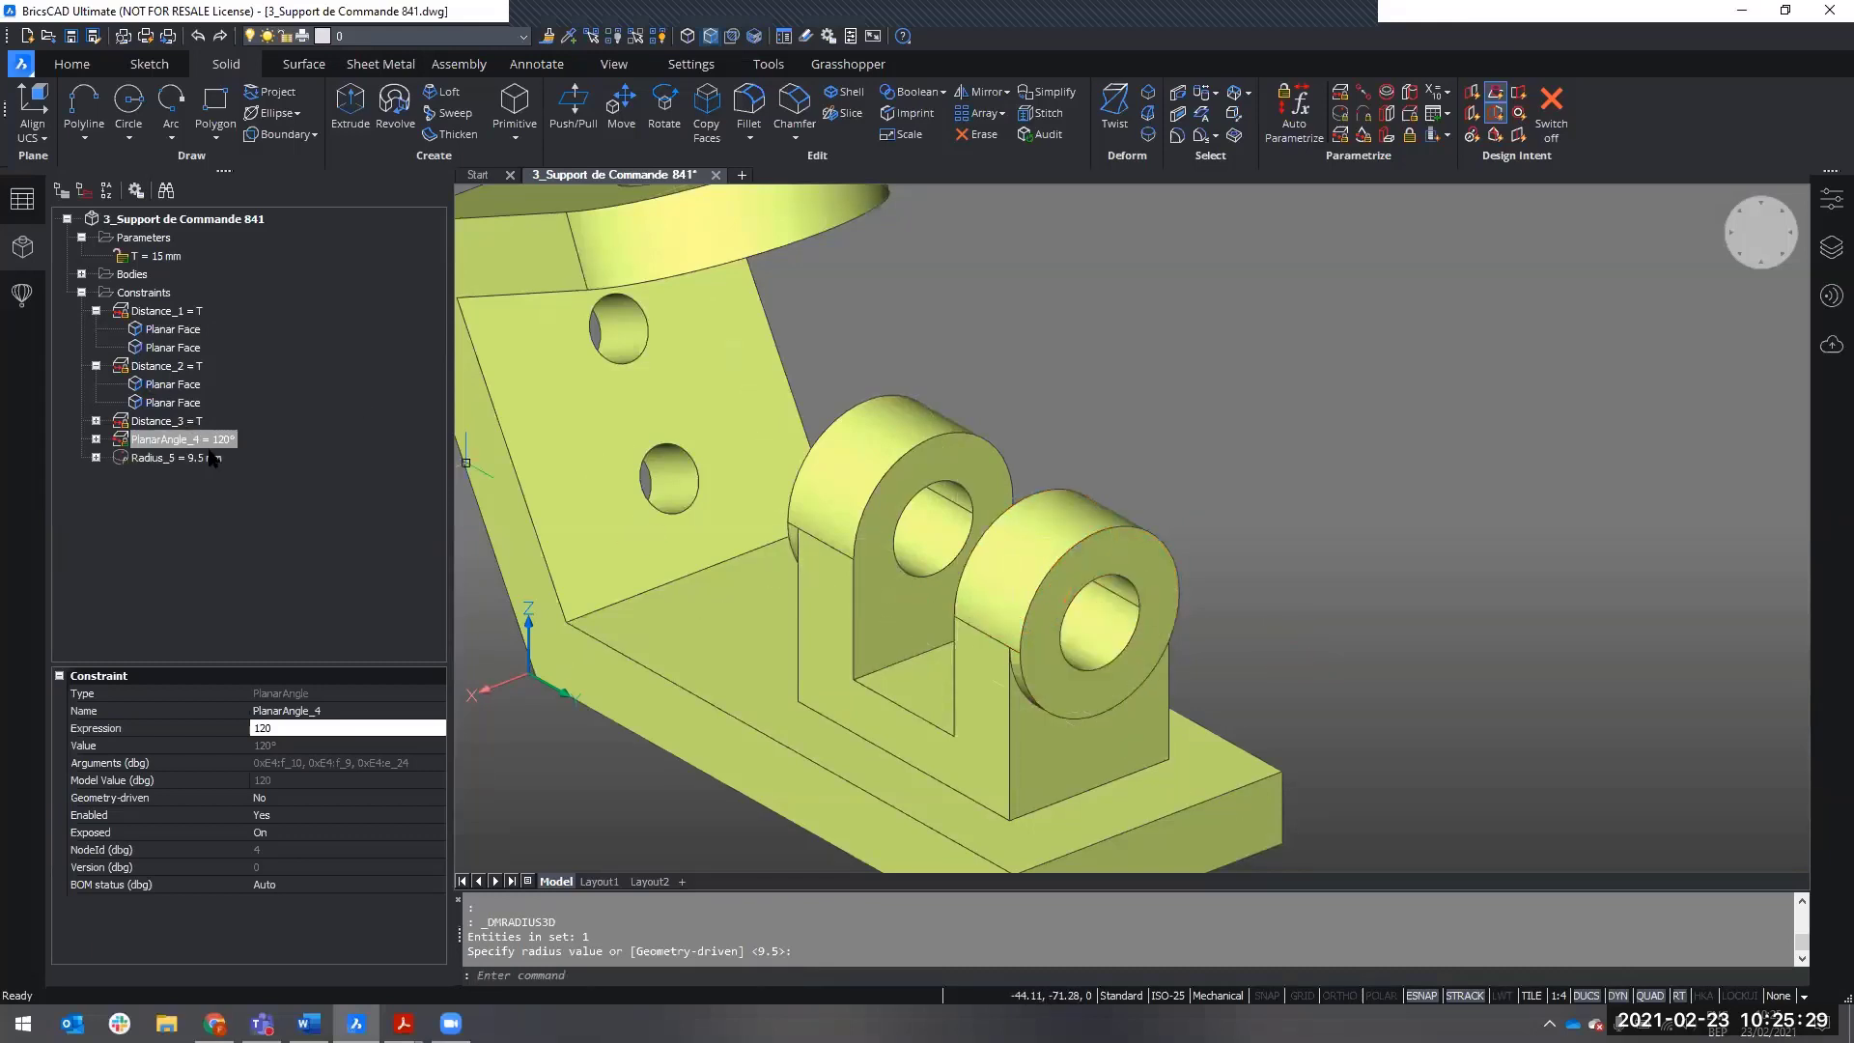
- Animate the radius constraint of the outer lug's hole
right_click(176, 460)
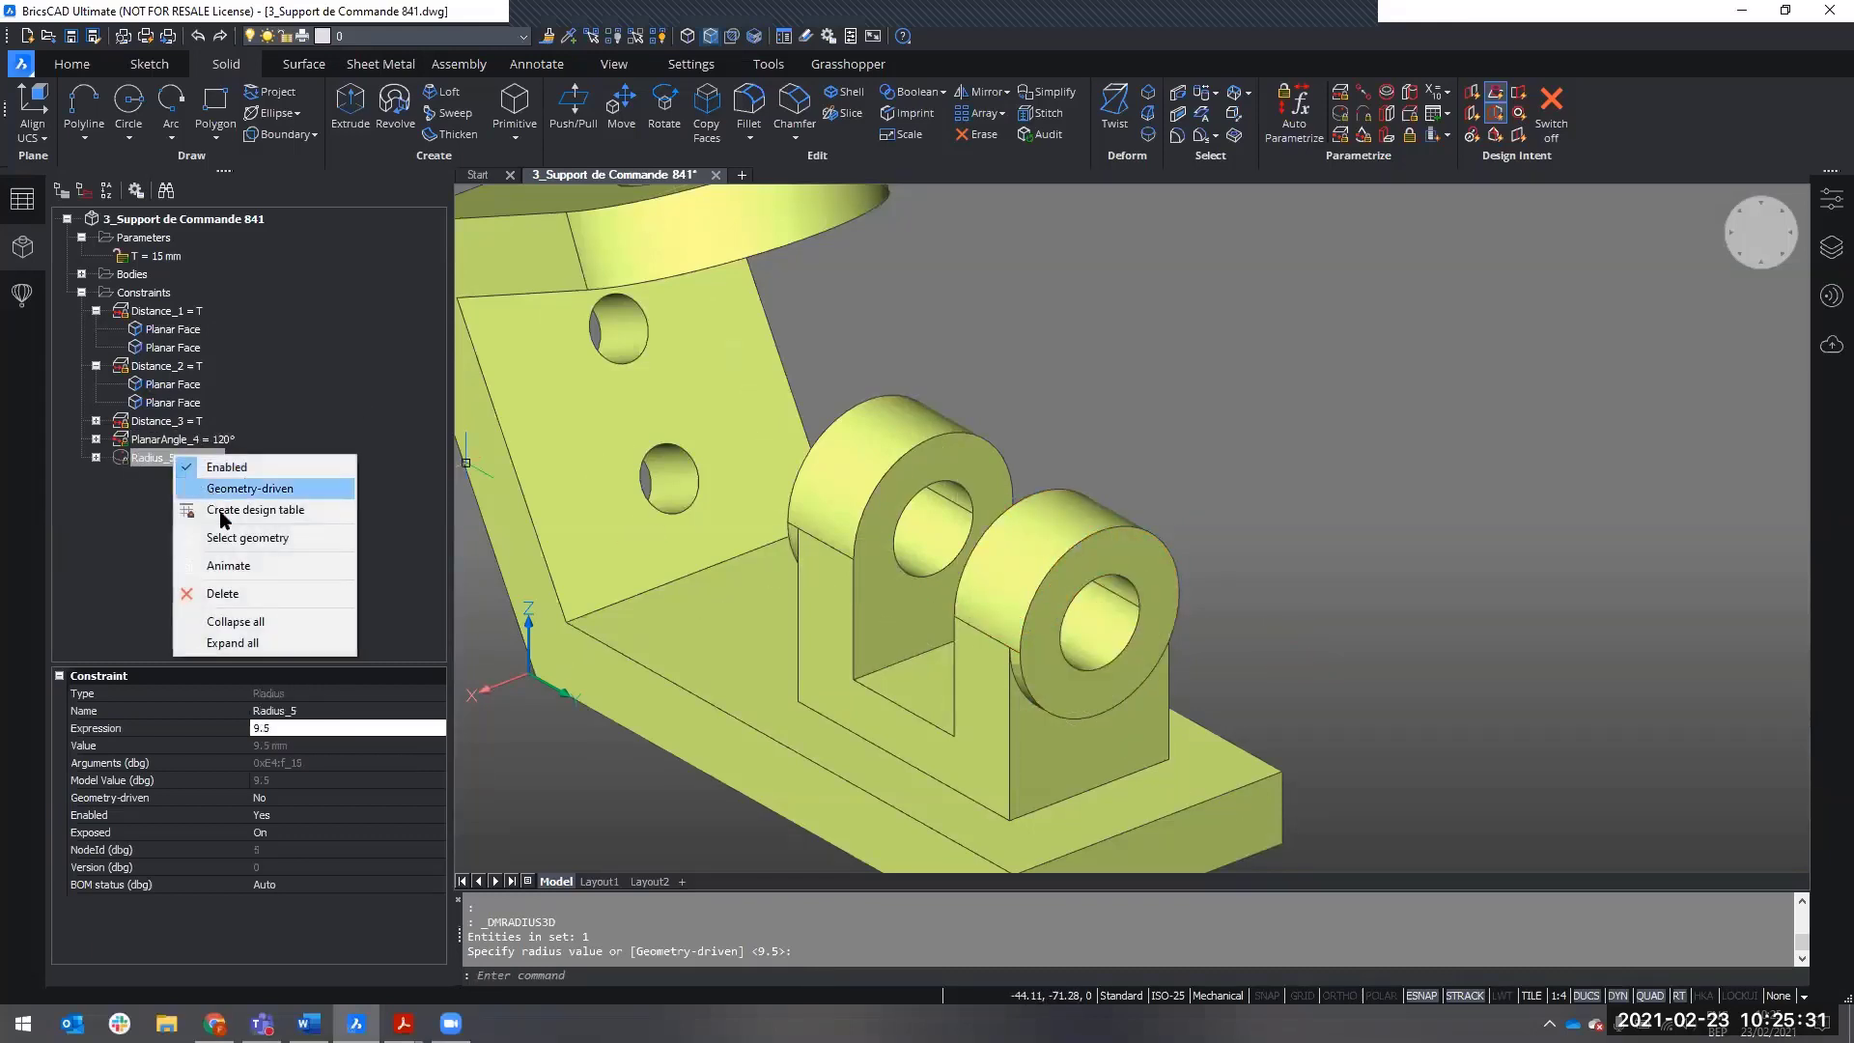
click(236, 565)
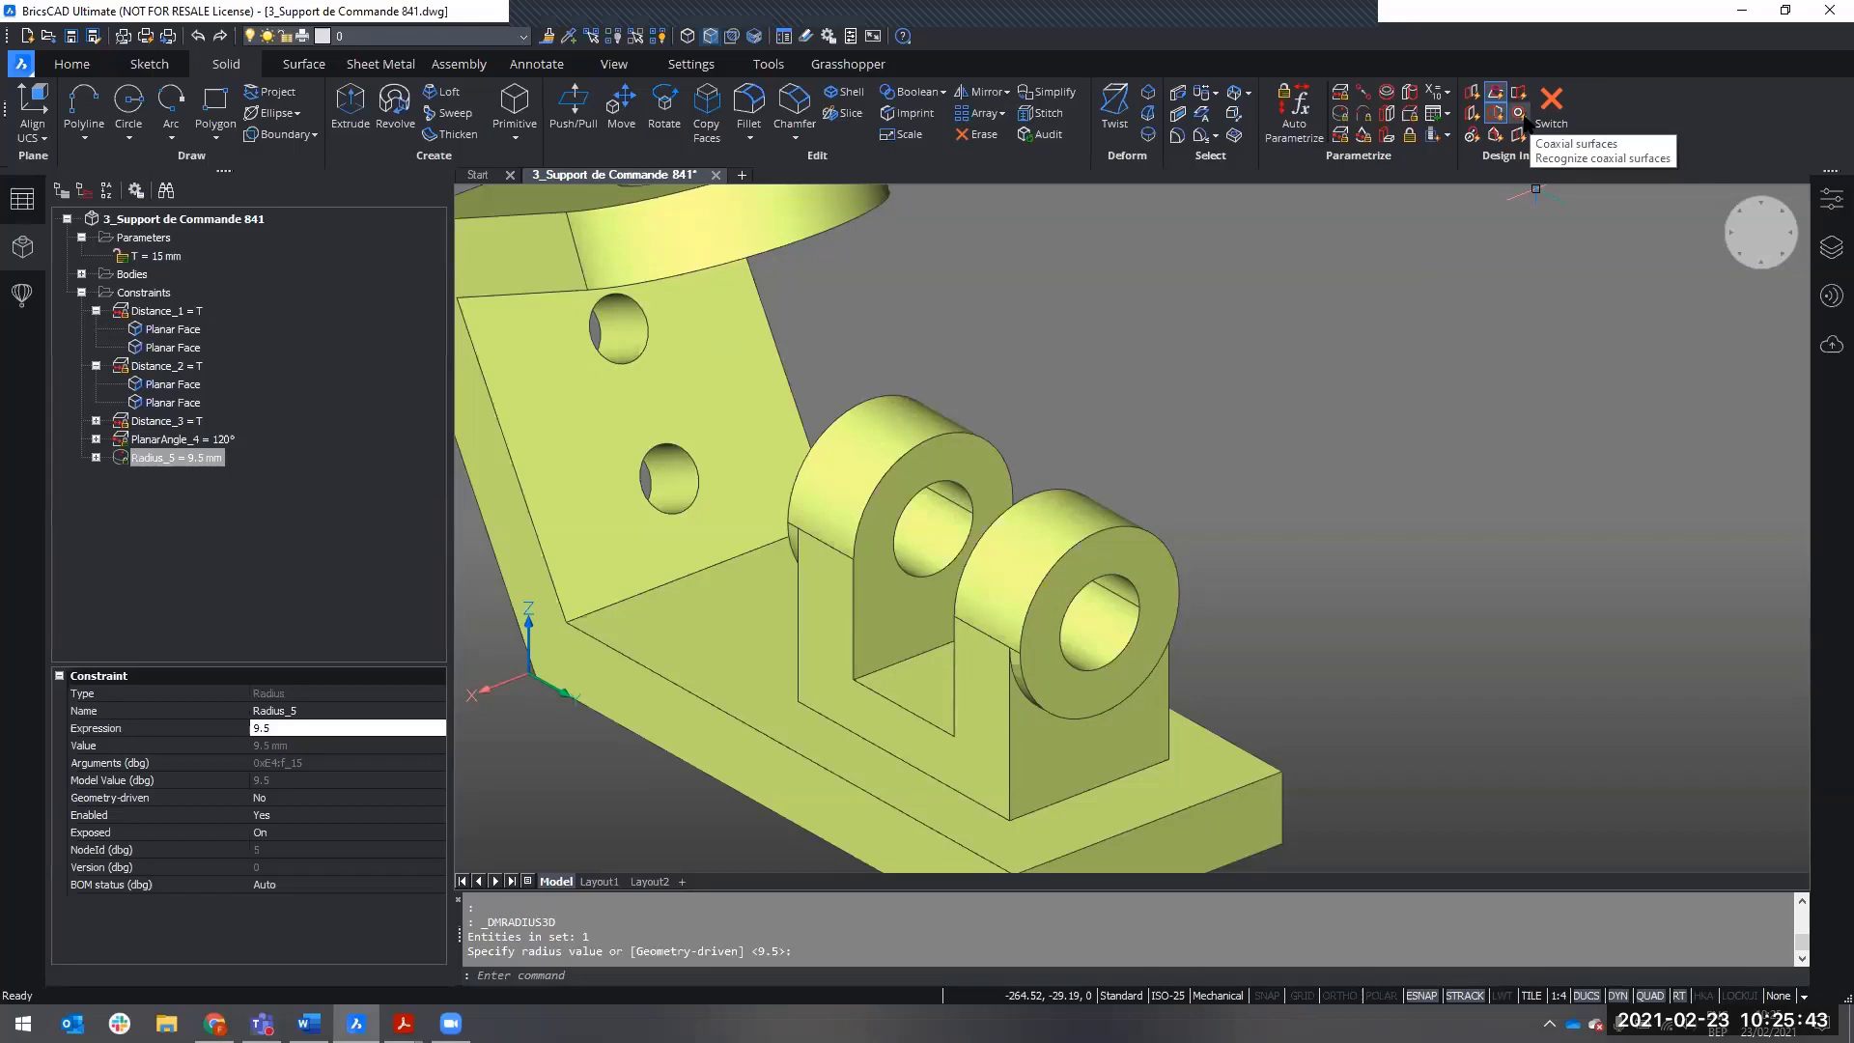
- Turn on one more design intent recognition option and animate the lug hole's radius constraint again
click(1470, 136)
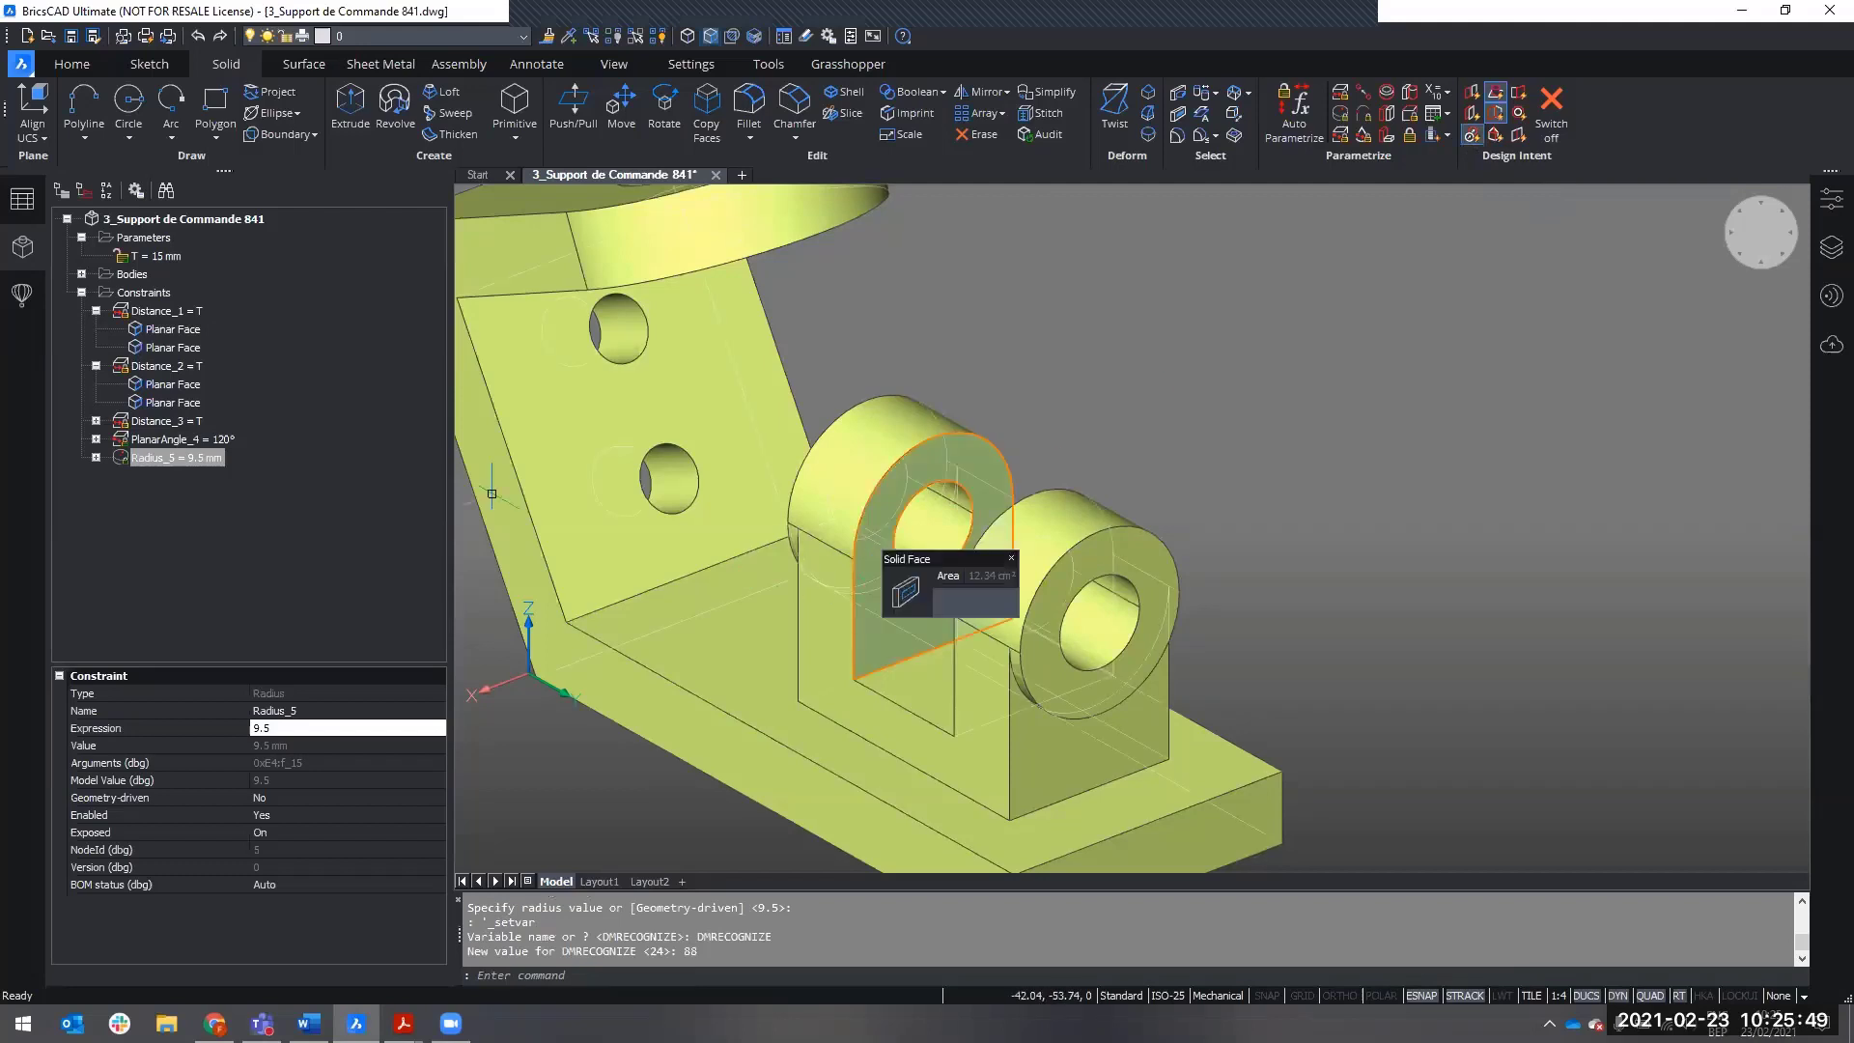
right_click(201, 459)
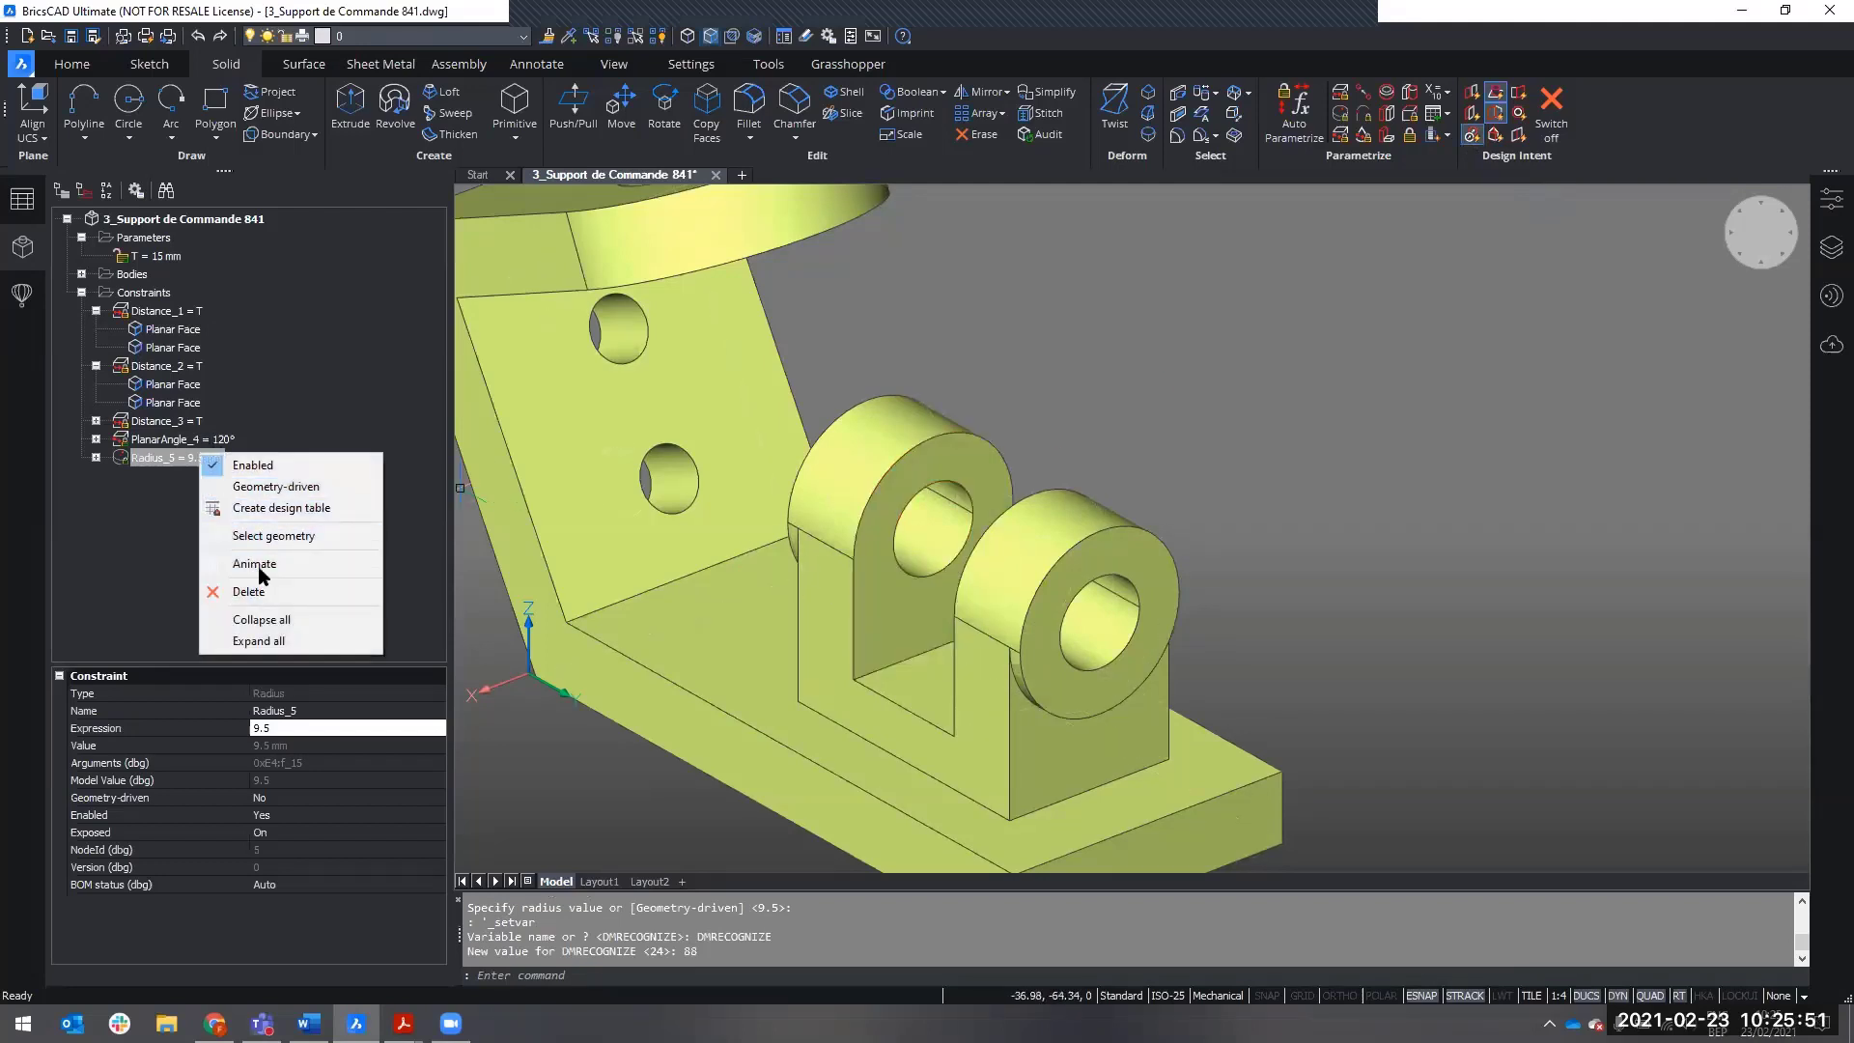
click(261, 566)
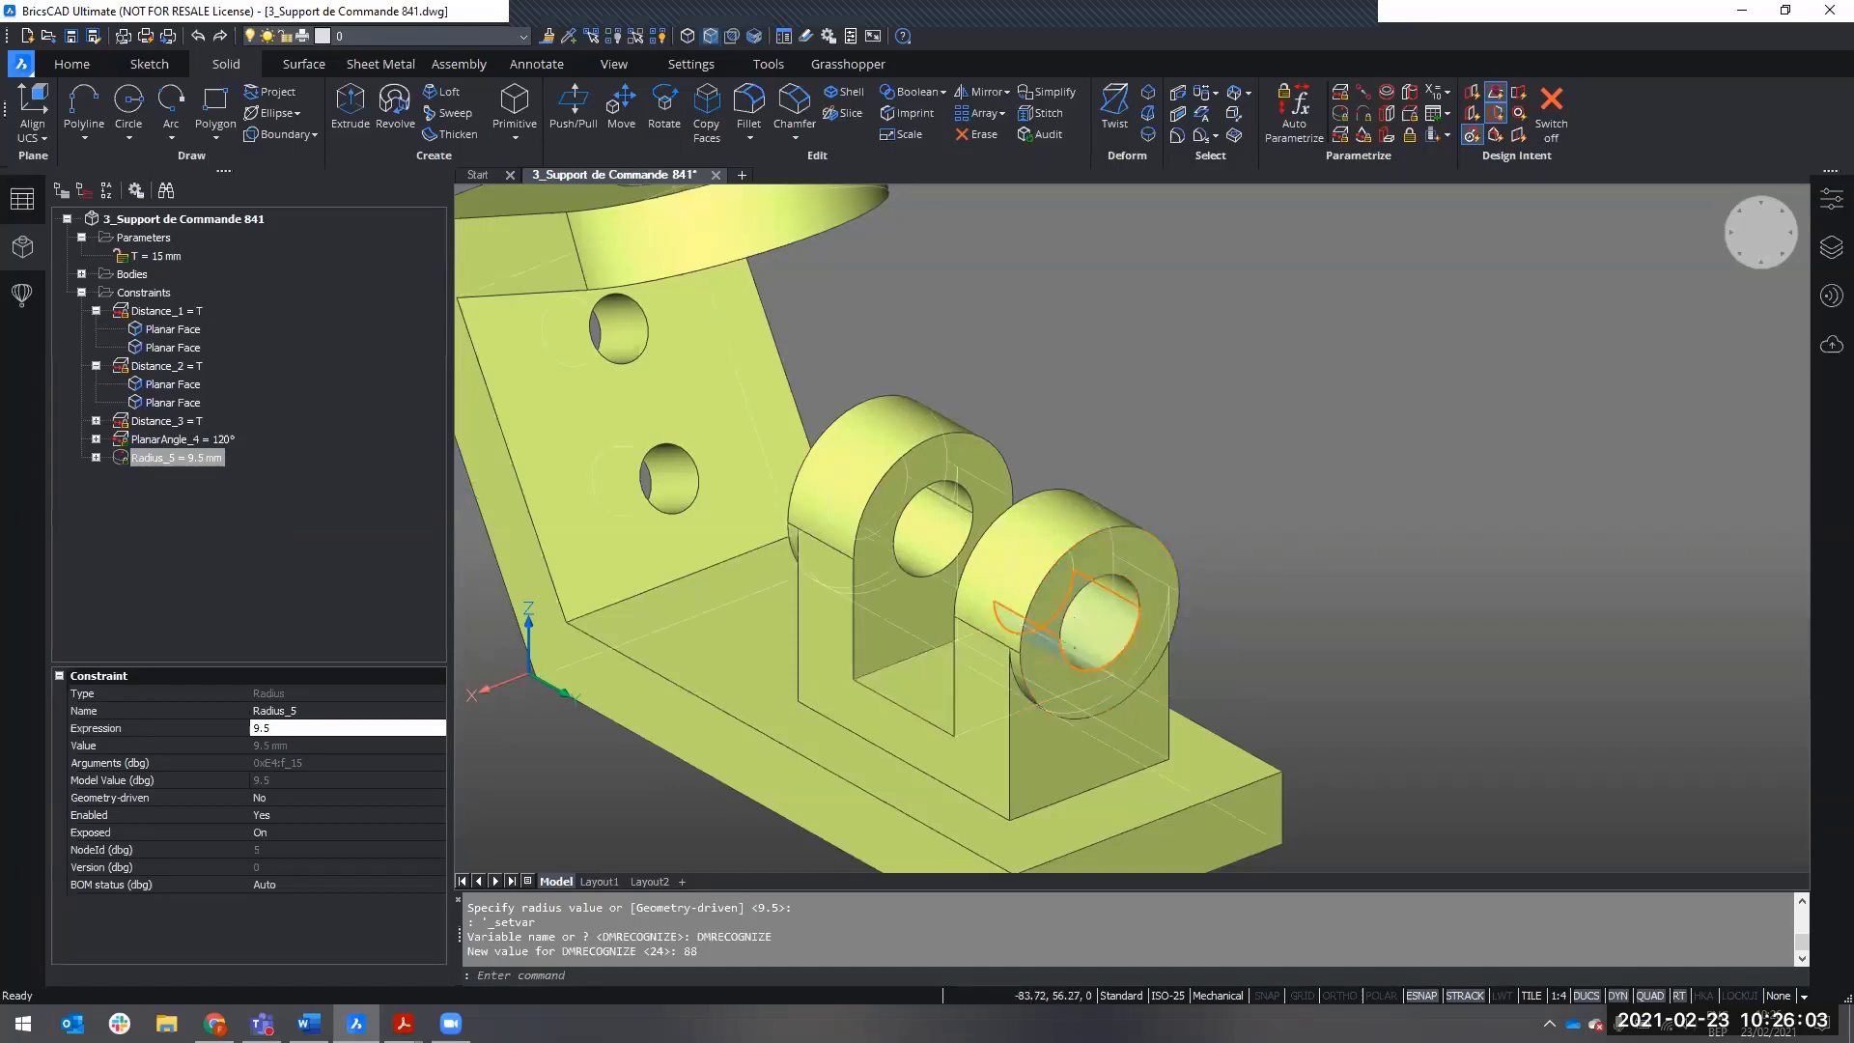
- Check the outer lug's hole face and animate its radius constraint once more
click(1074, 648)
key(Escape)
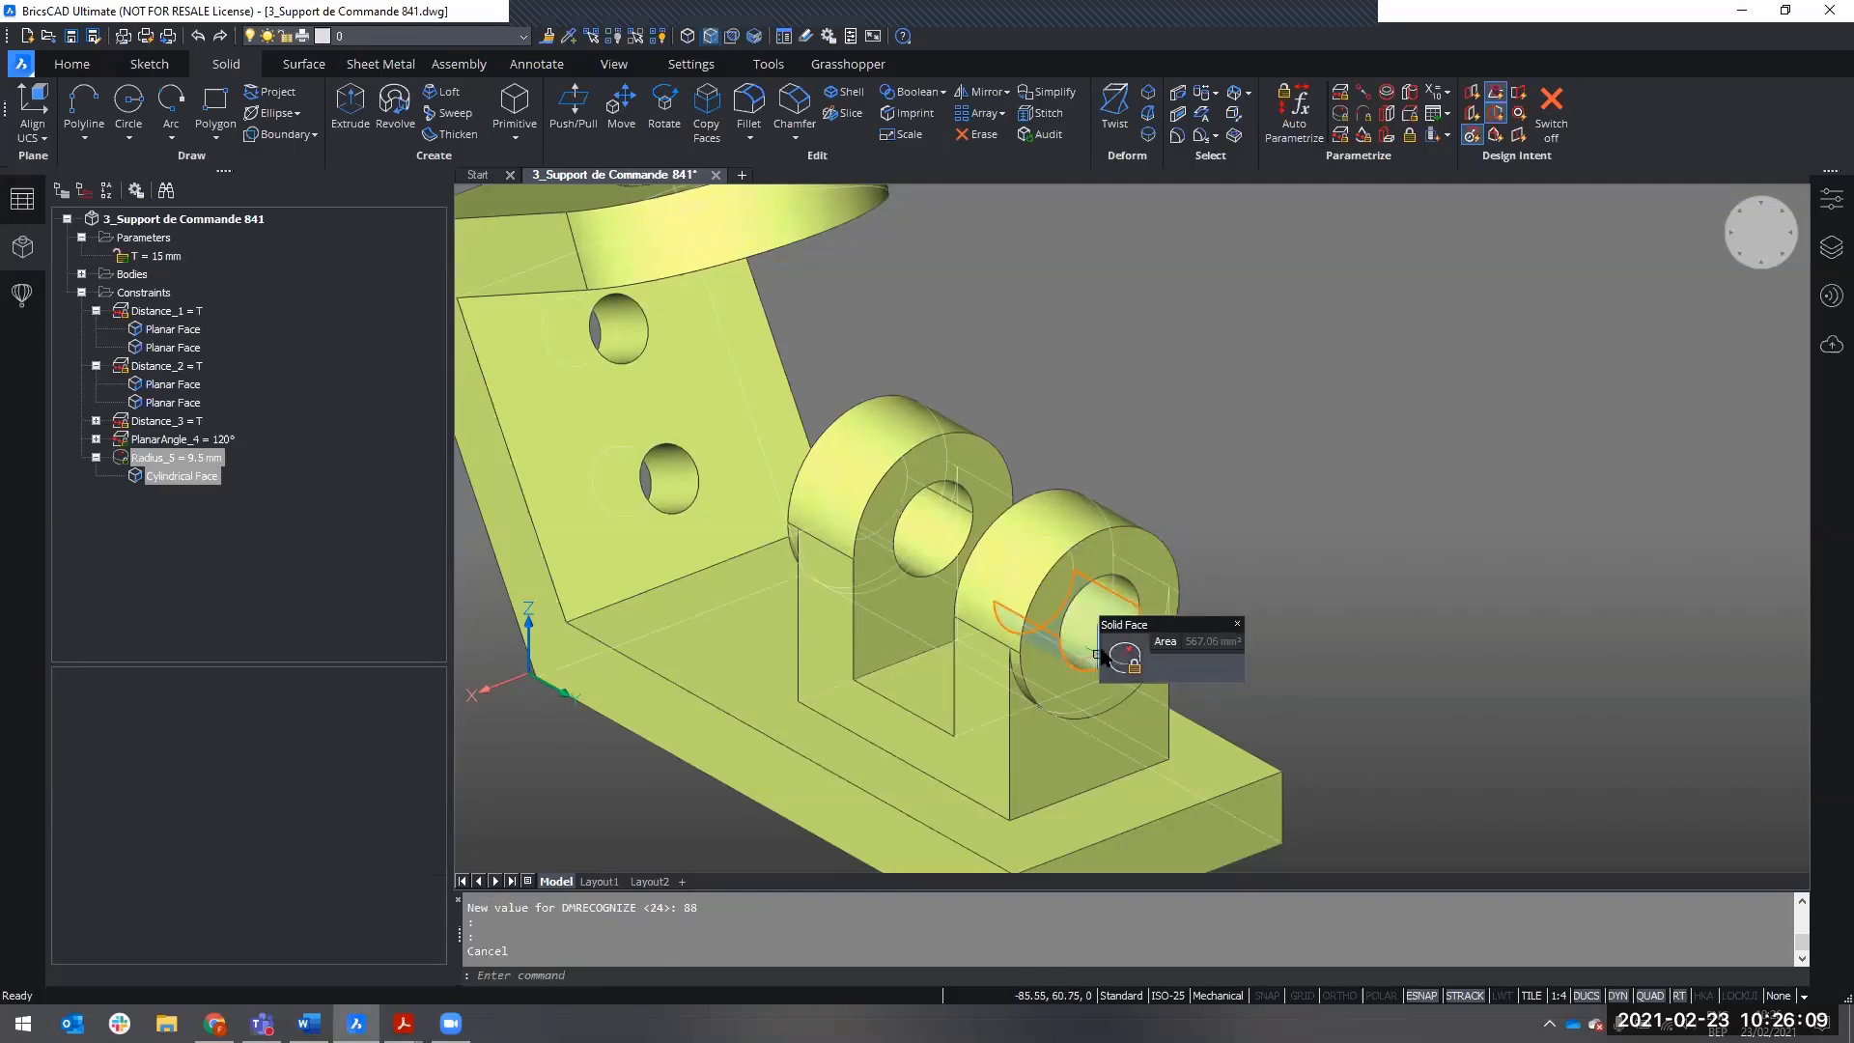
mouse_move(1105, 652)
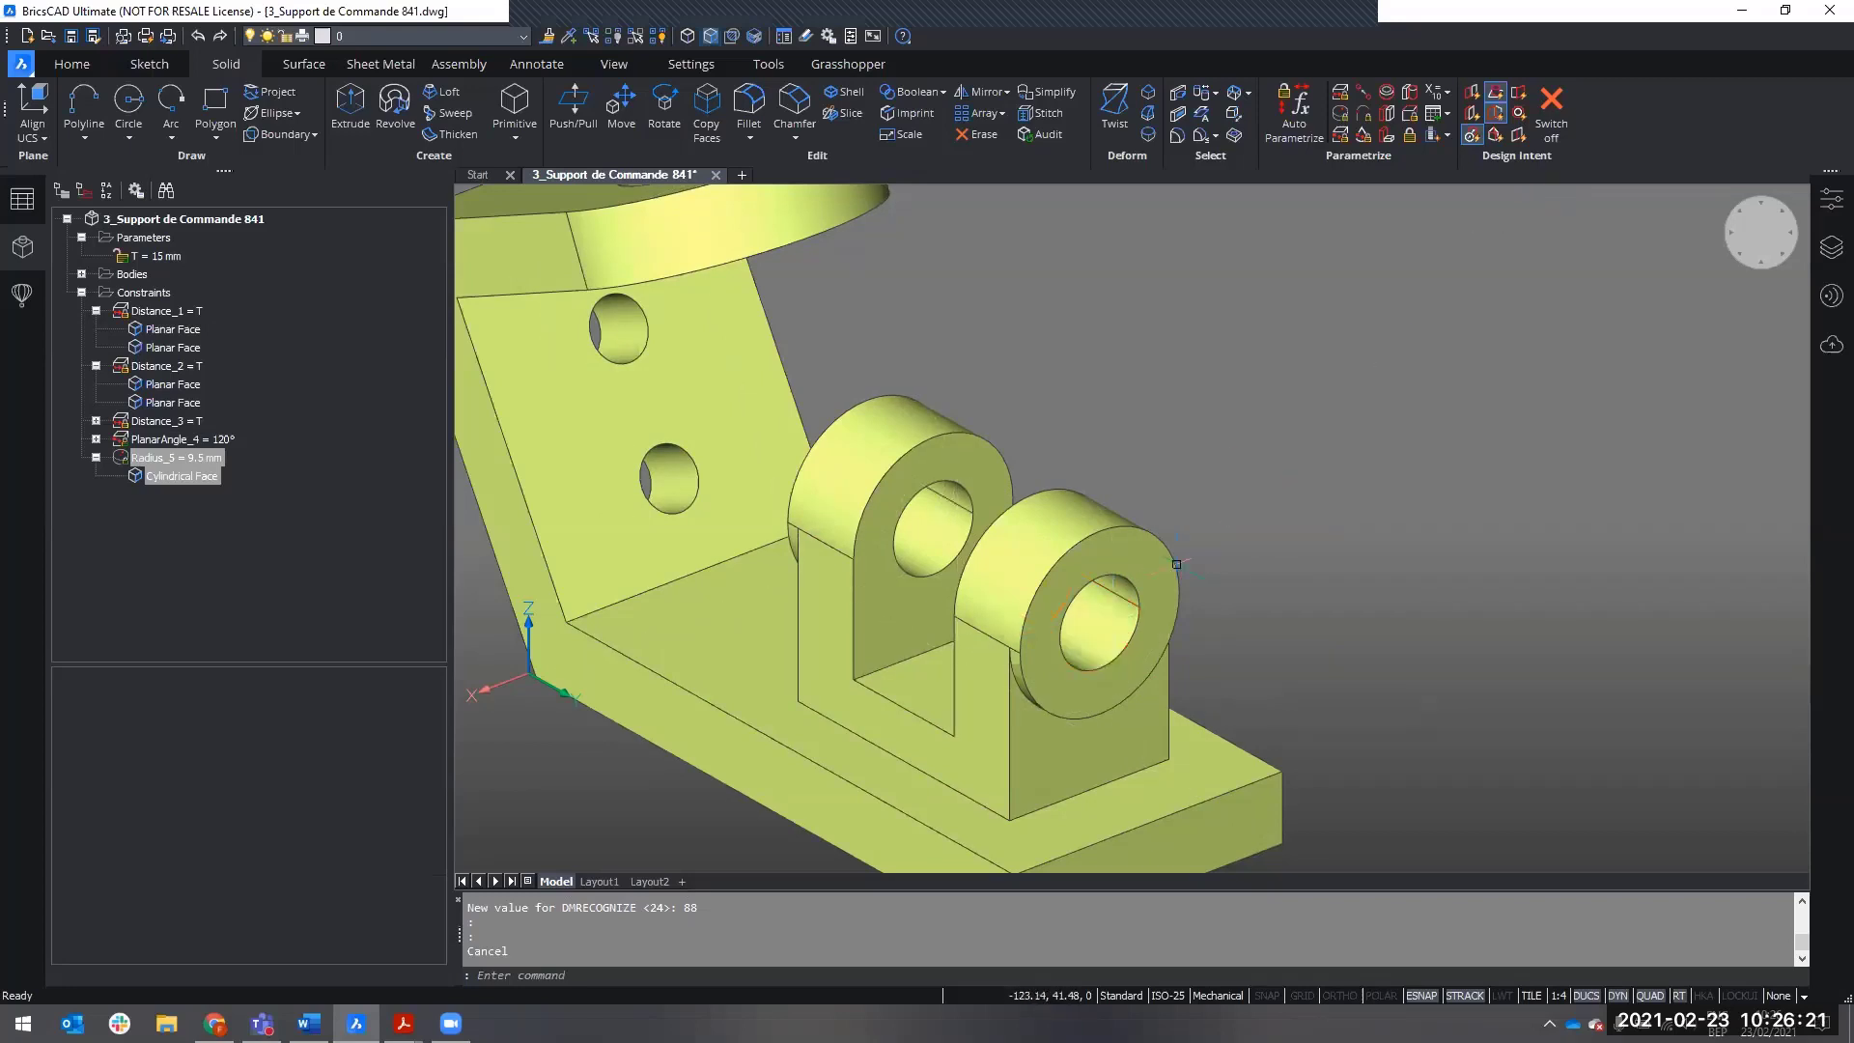
mouse_move(1087, 620)
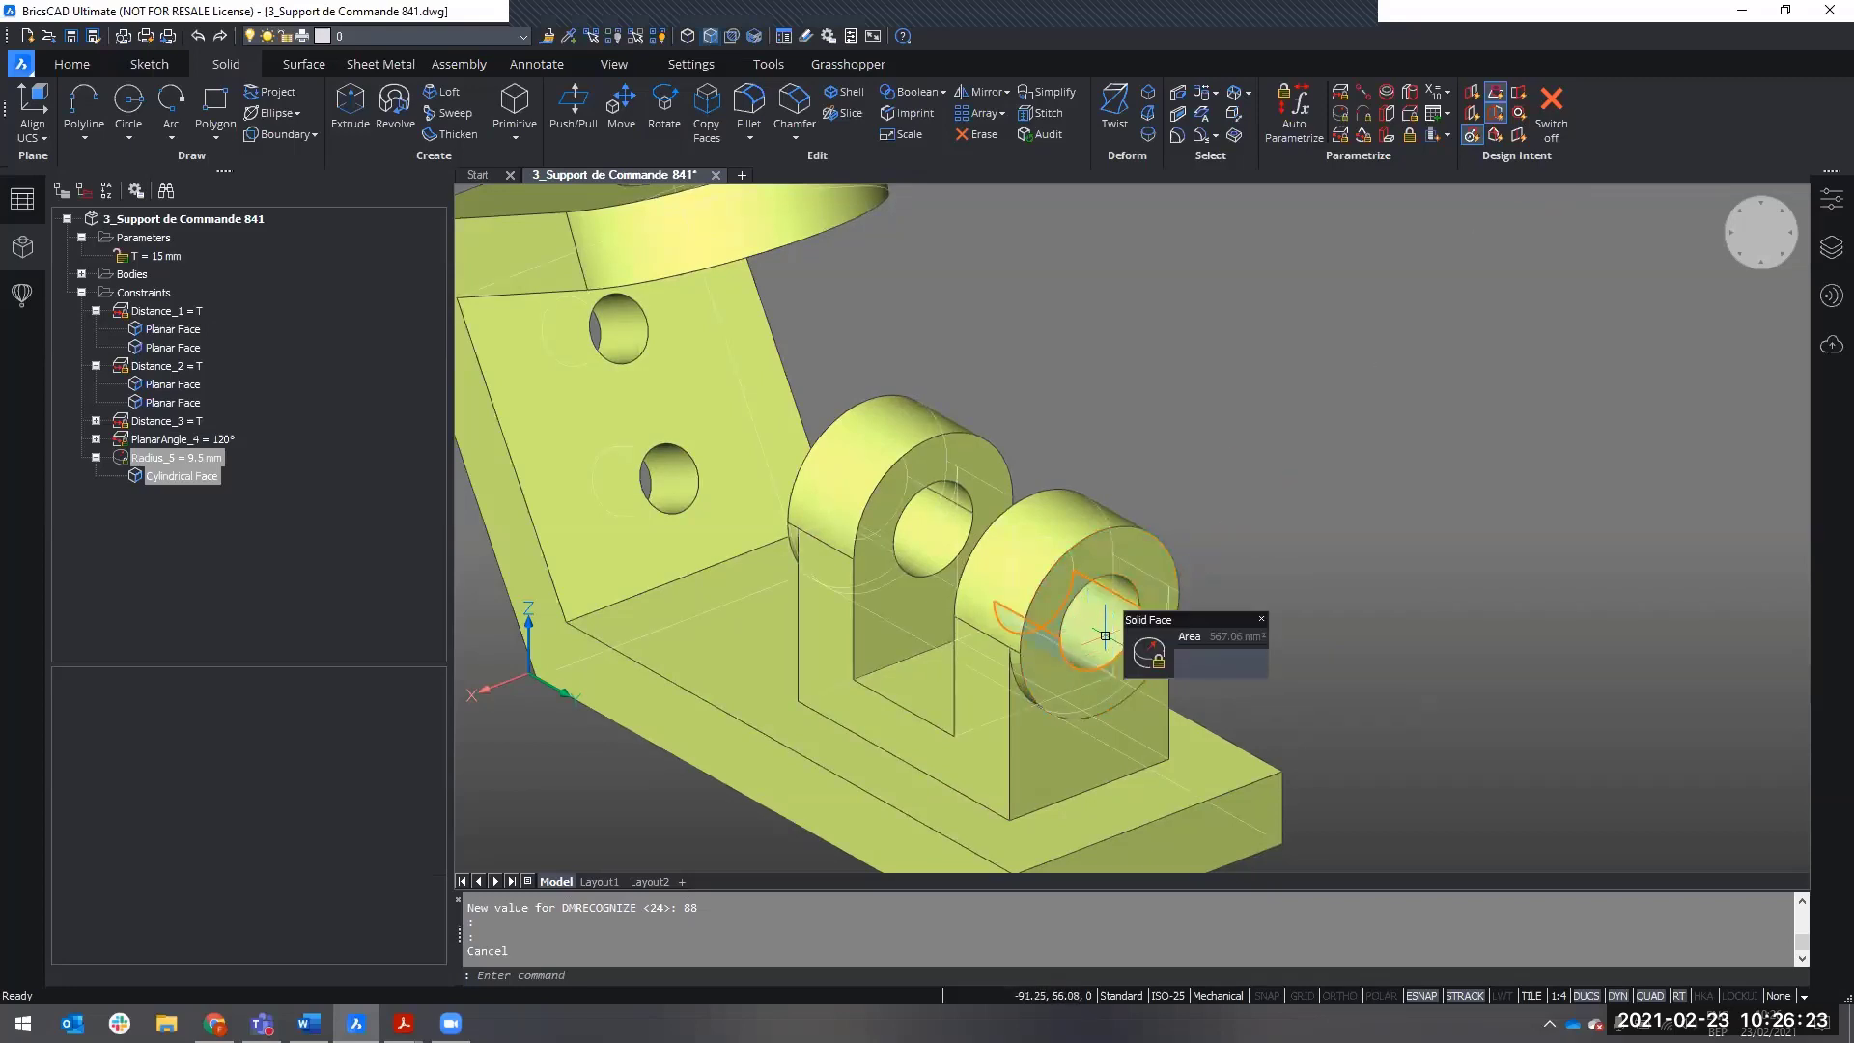
right_click(187, 459)
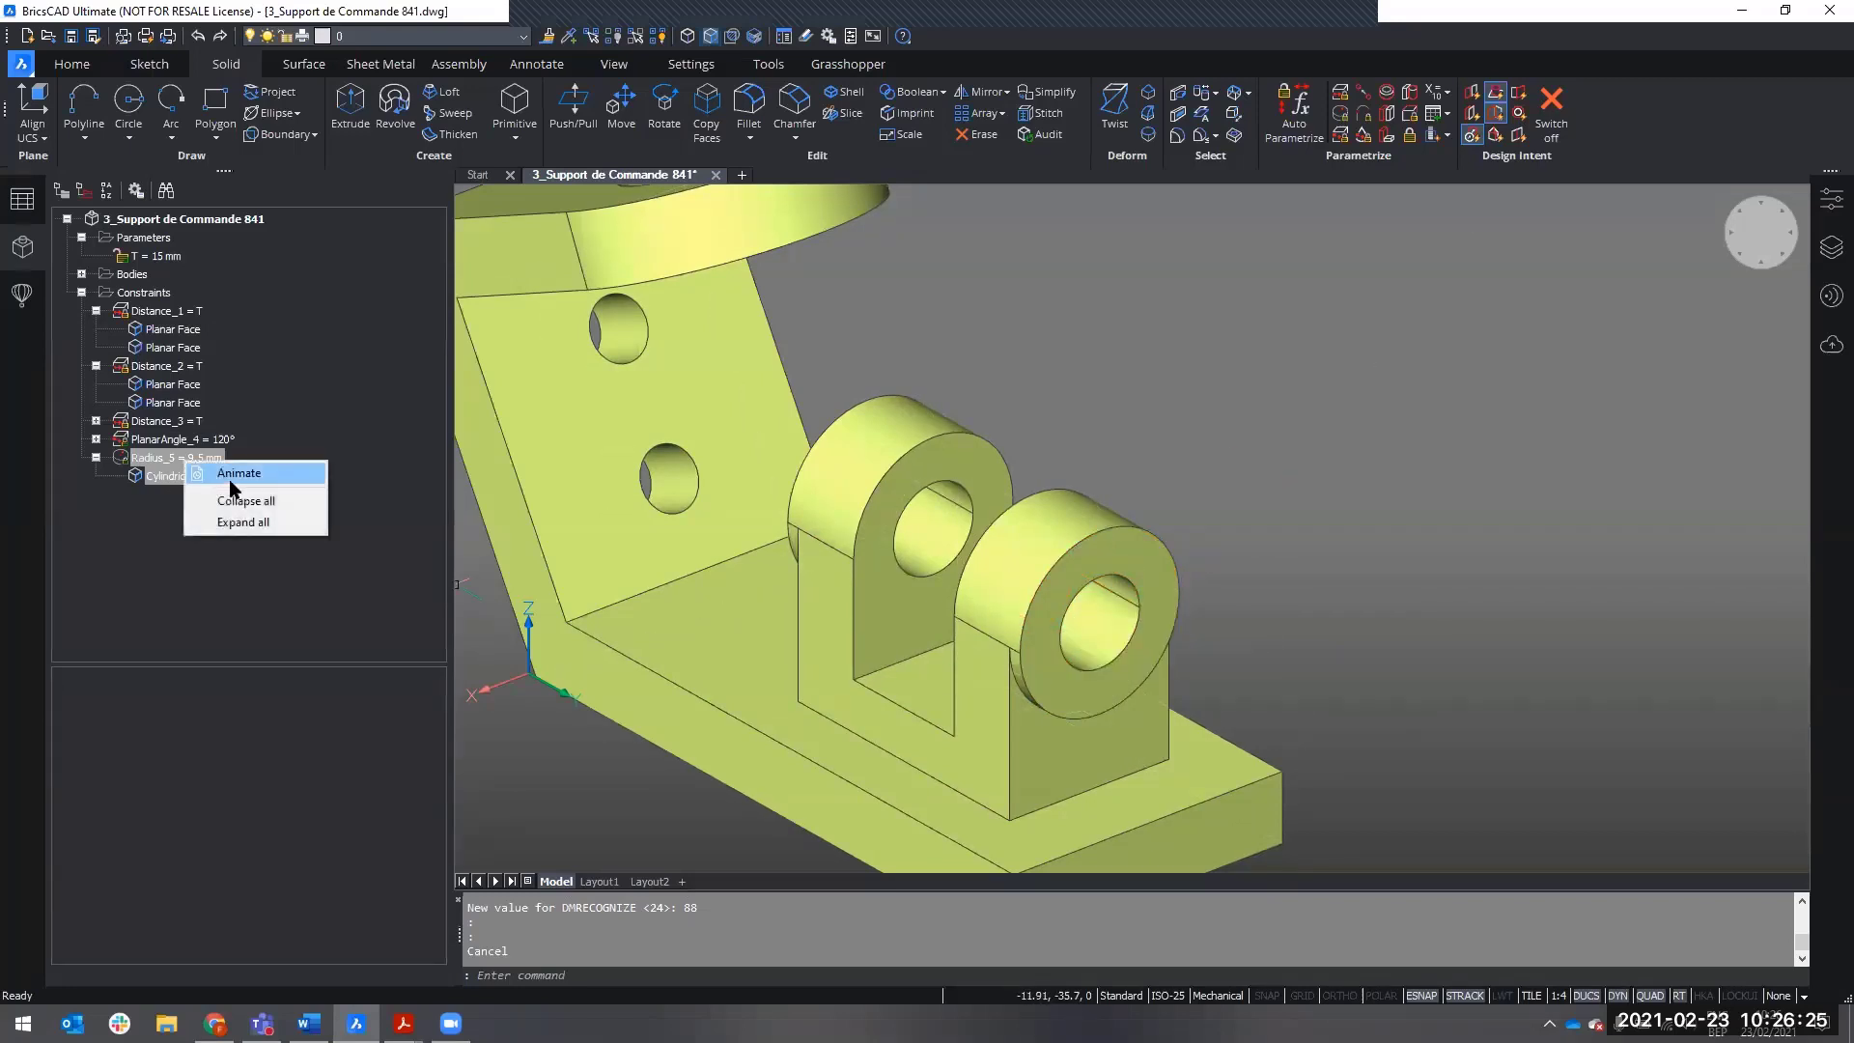
click(234, 475)
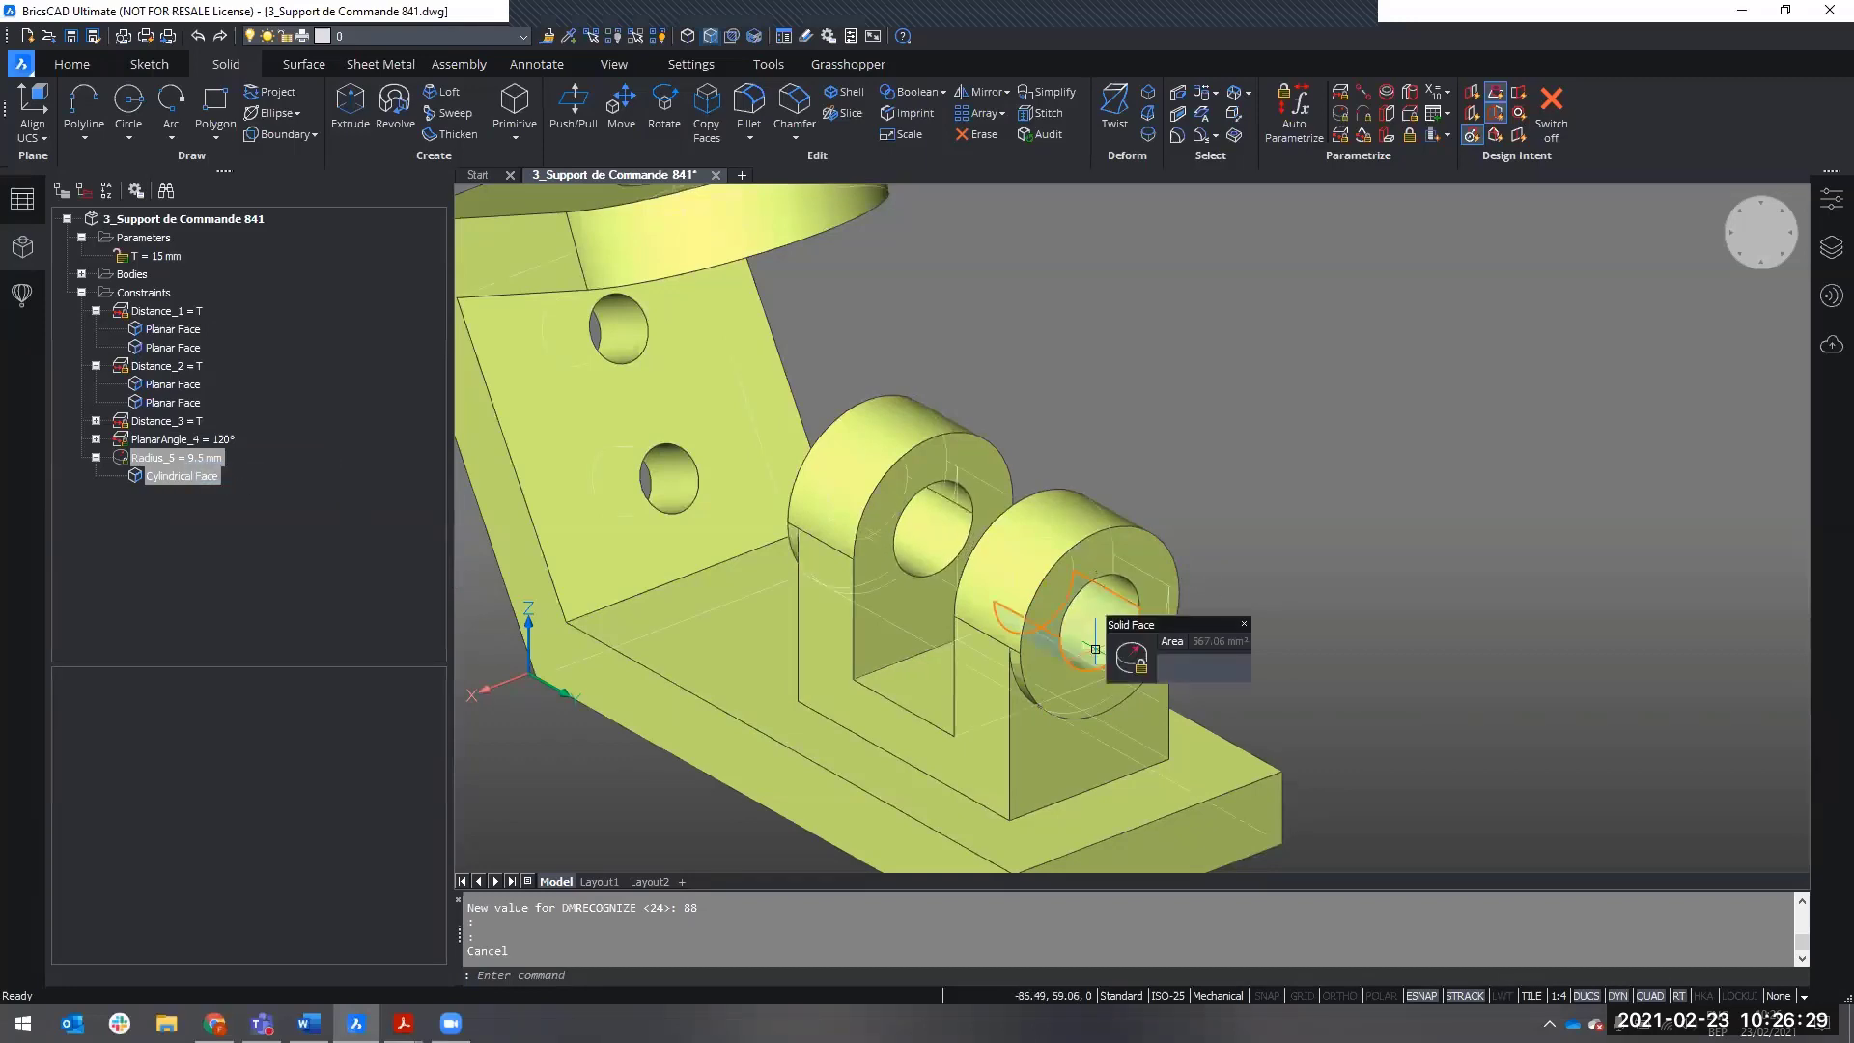
- Try to move the outer lug's hole face from its geometric center, with coaxial surface recognition off
mouse_move(1139, 697)
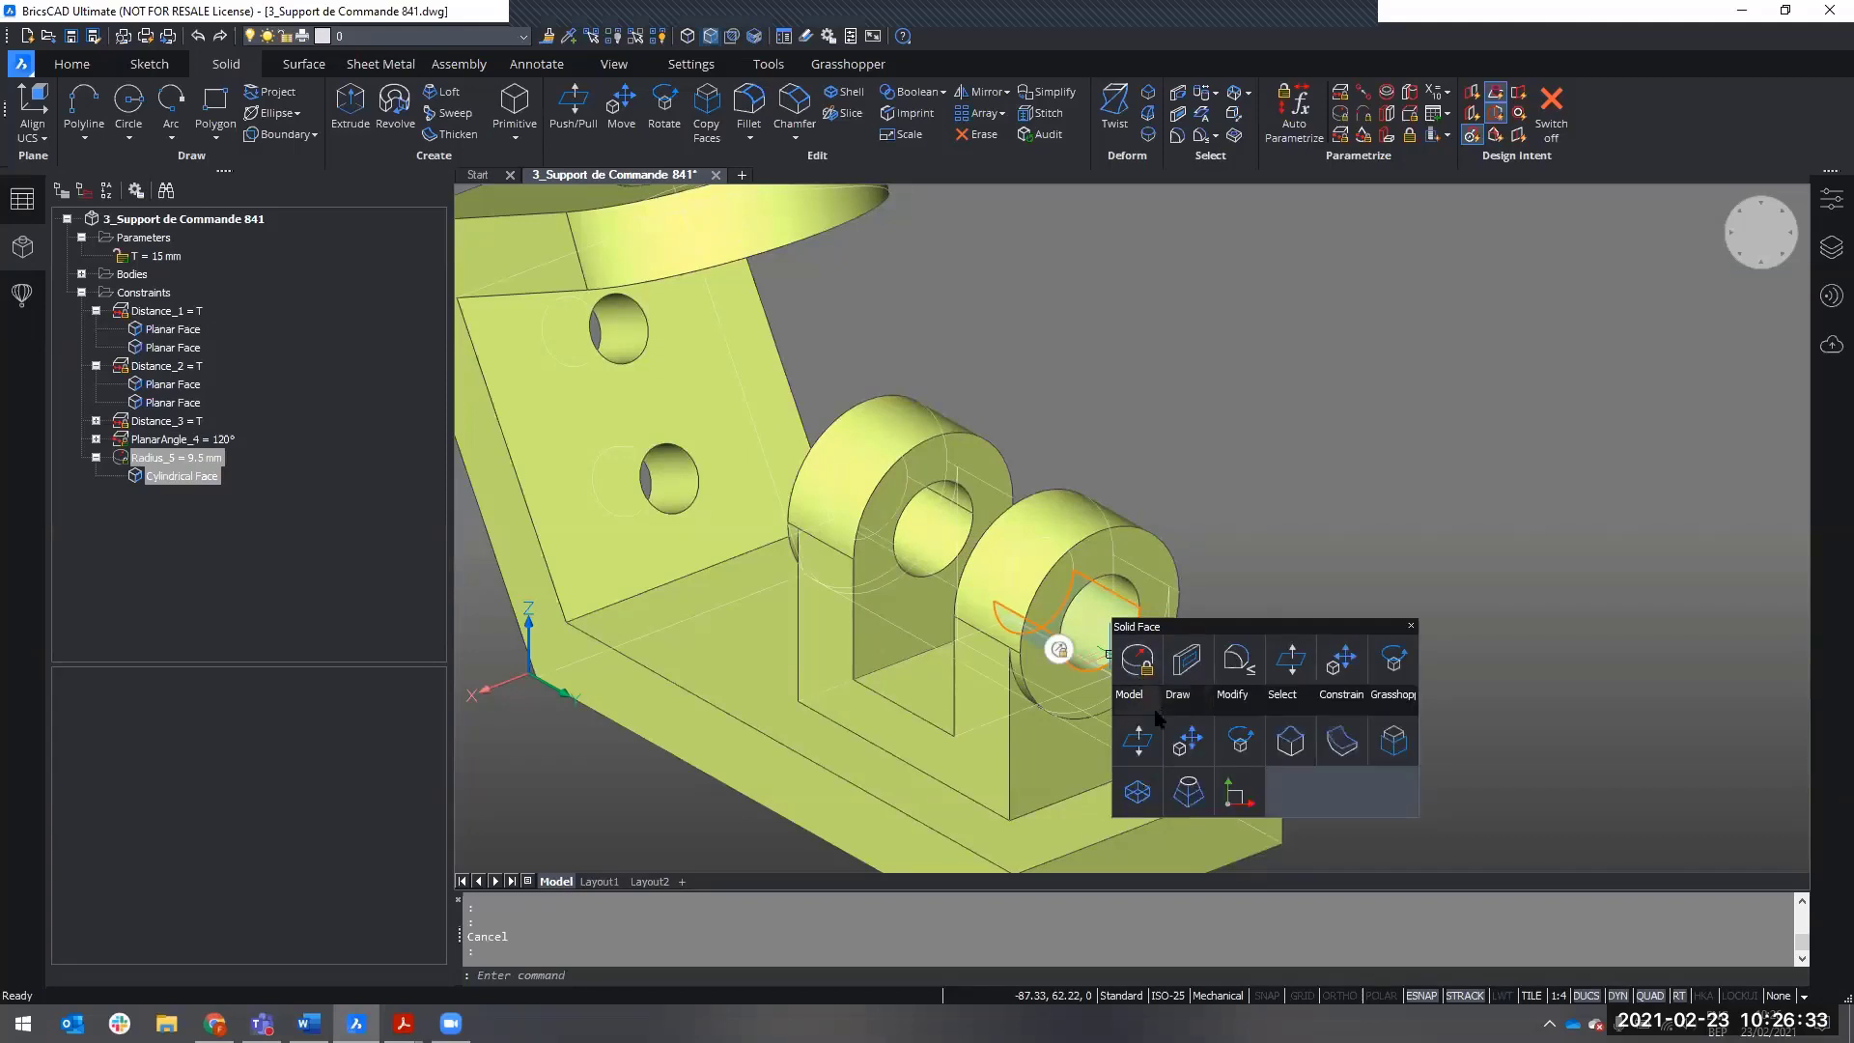
click(1189, 742)
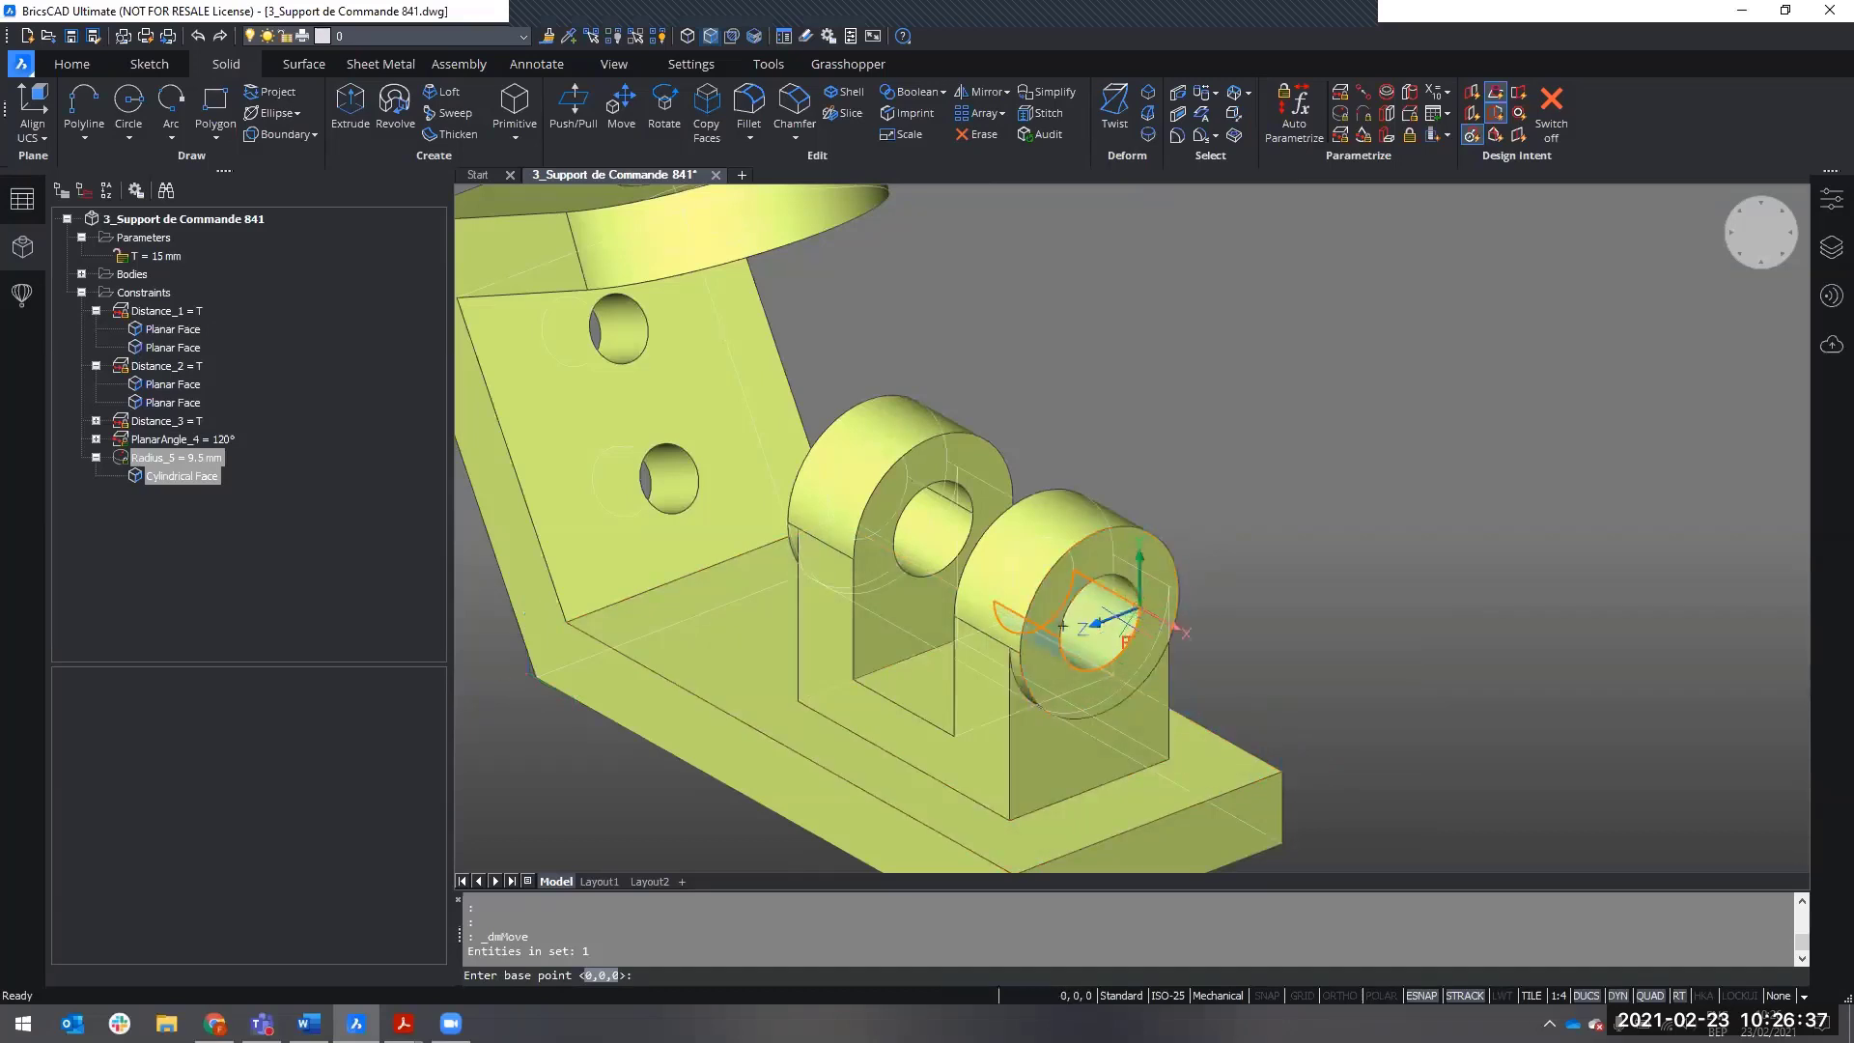
scroll(1167, 586, up, 3)
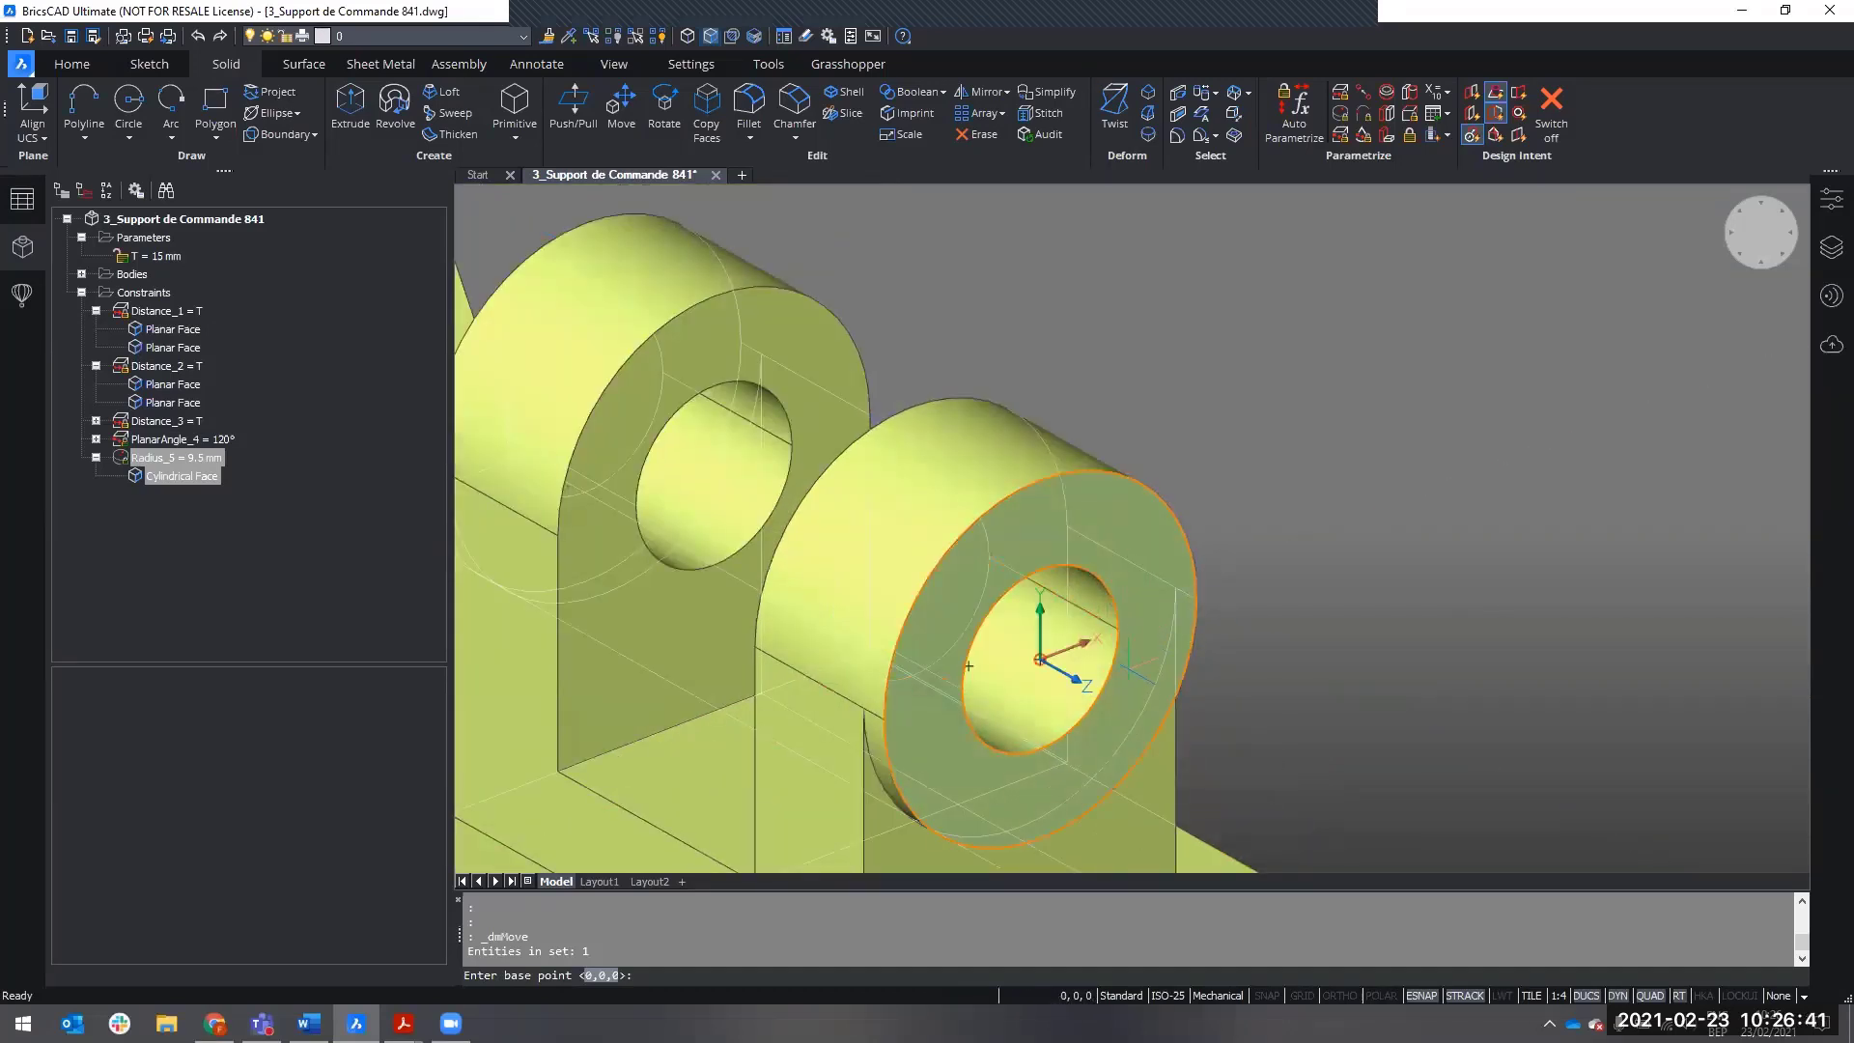
scroll(1144, 569, down, 2)
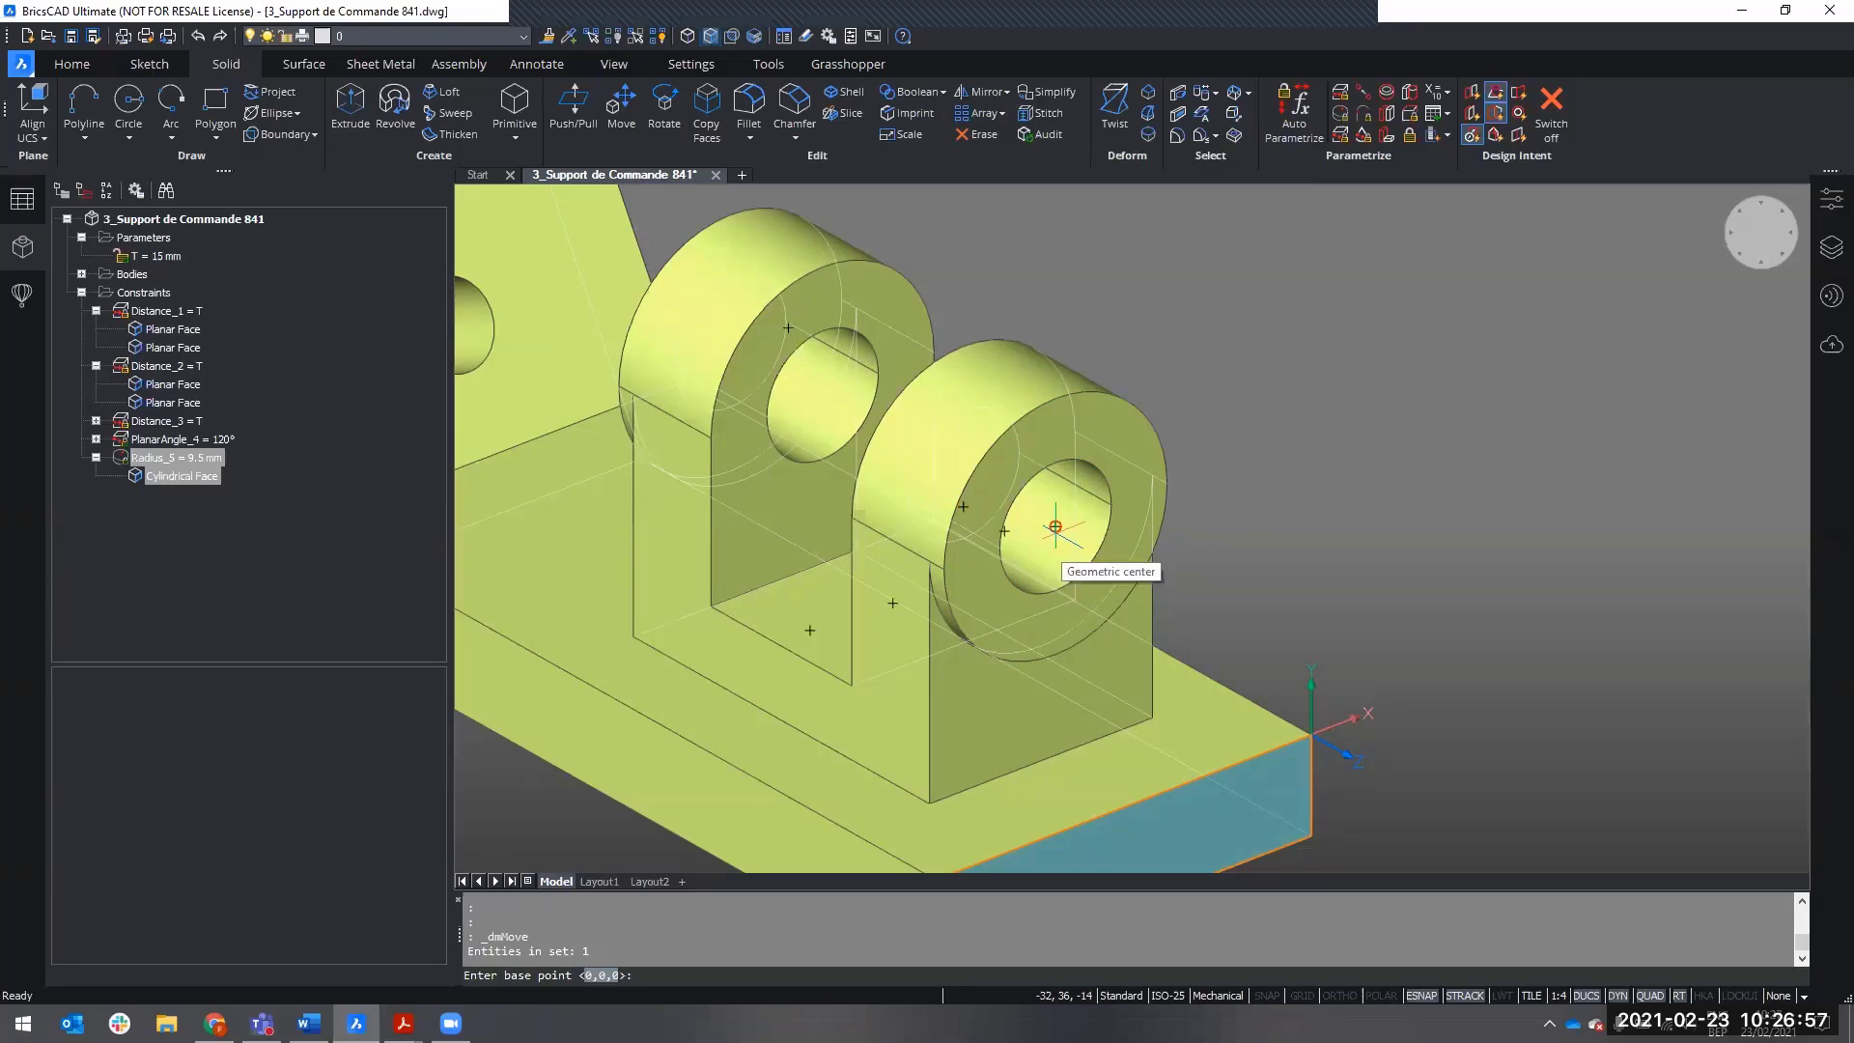
click(1055, 528)
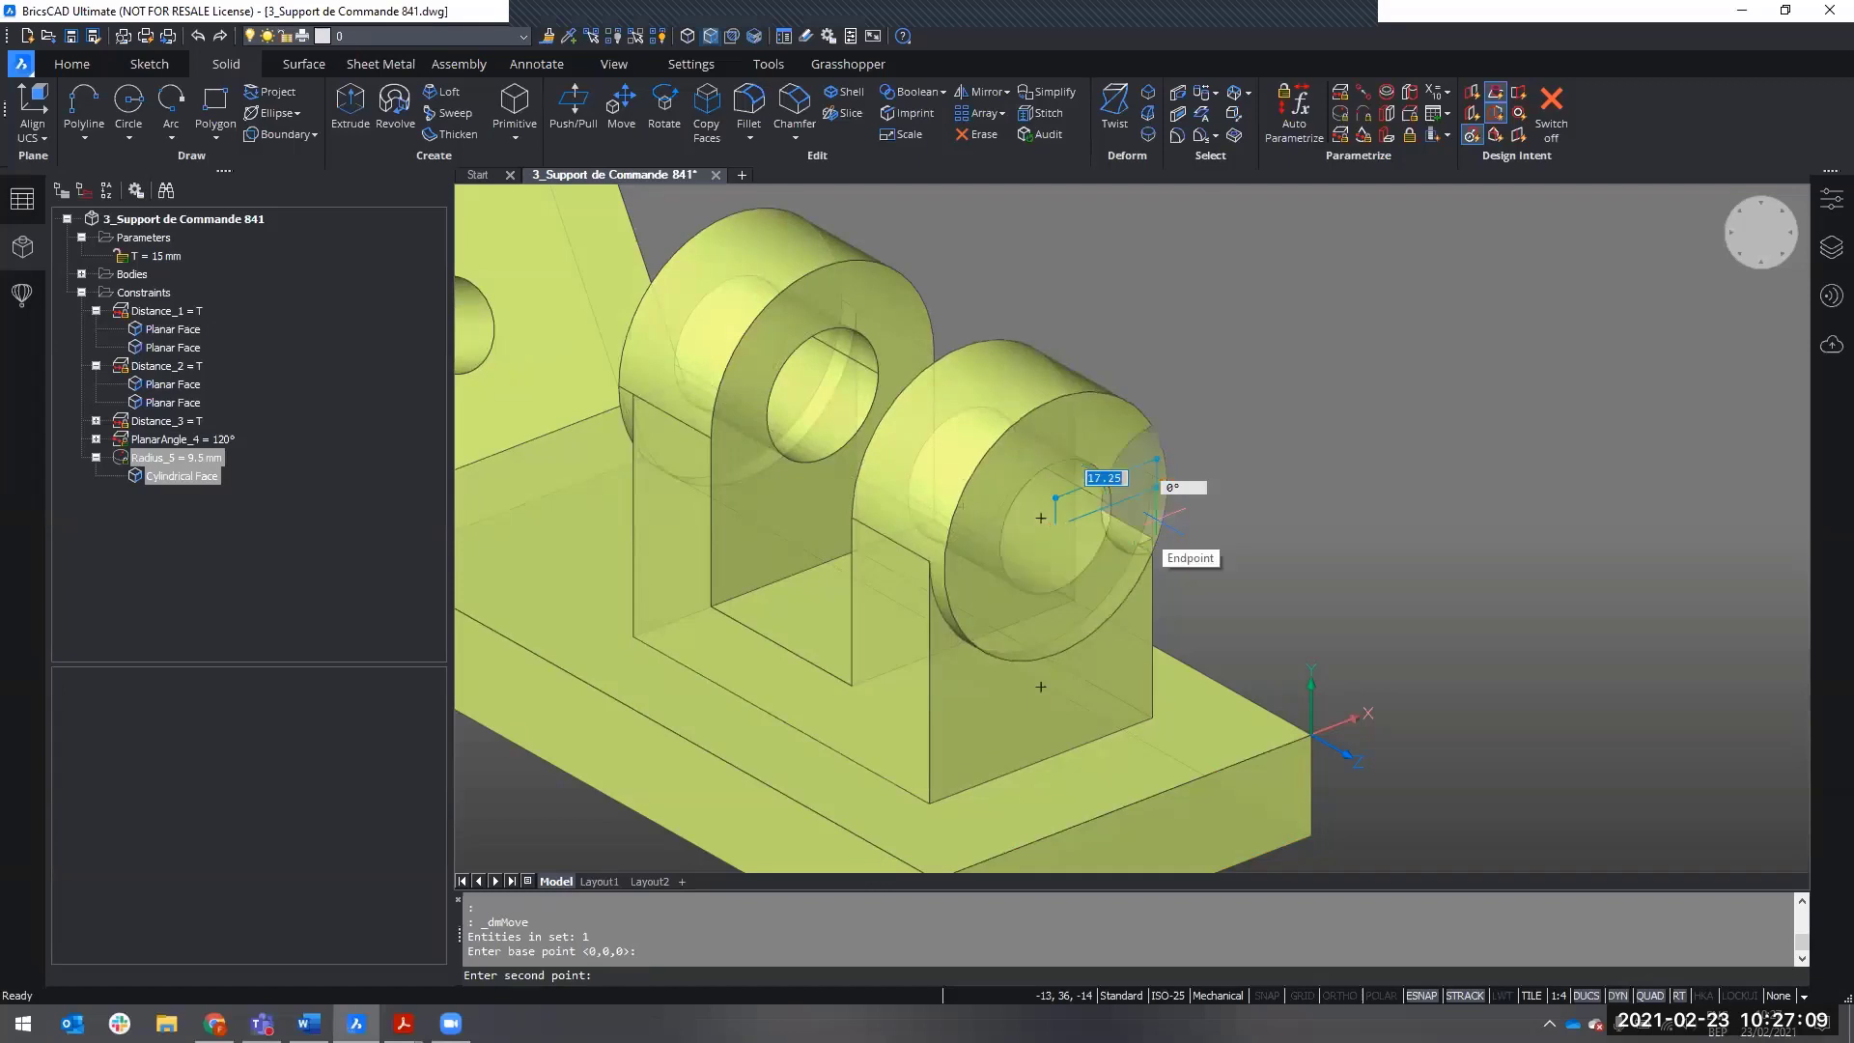
key(Escape)
key(Escape)
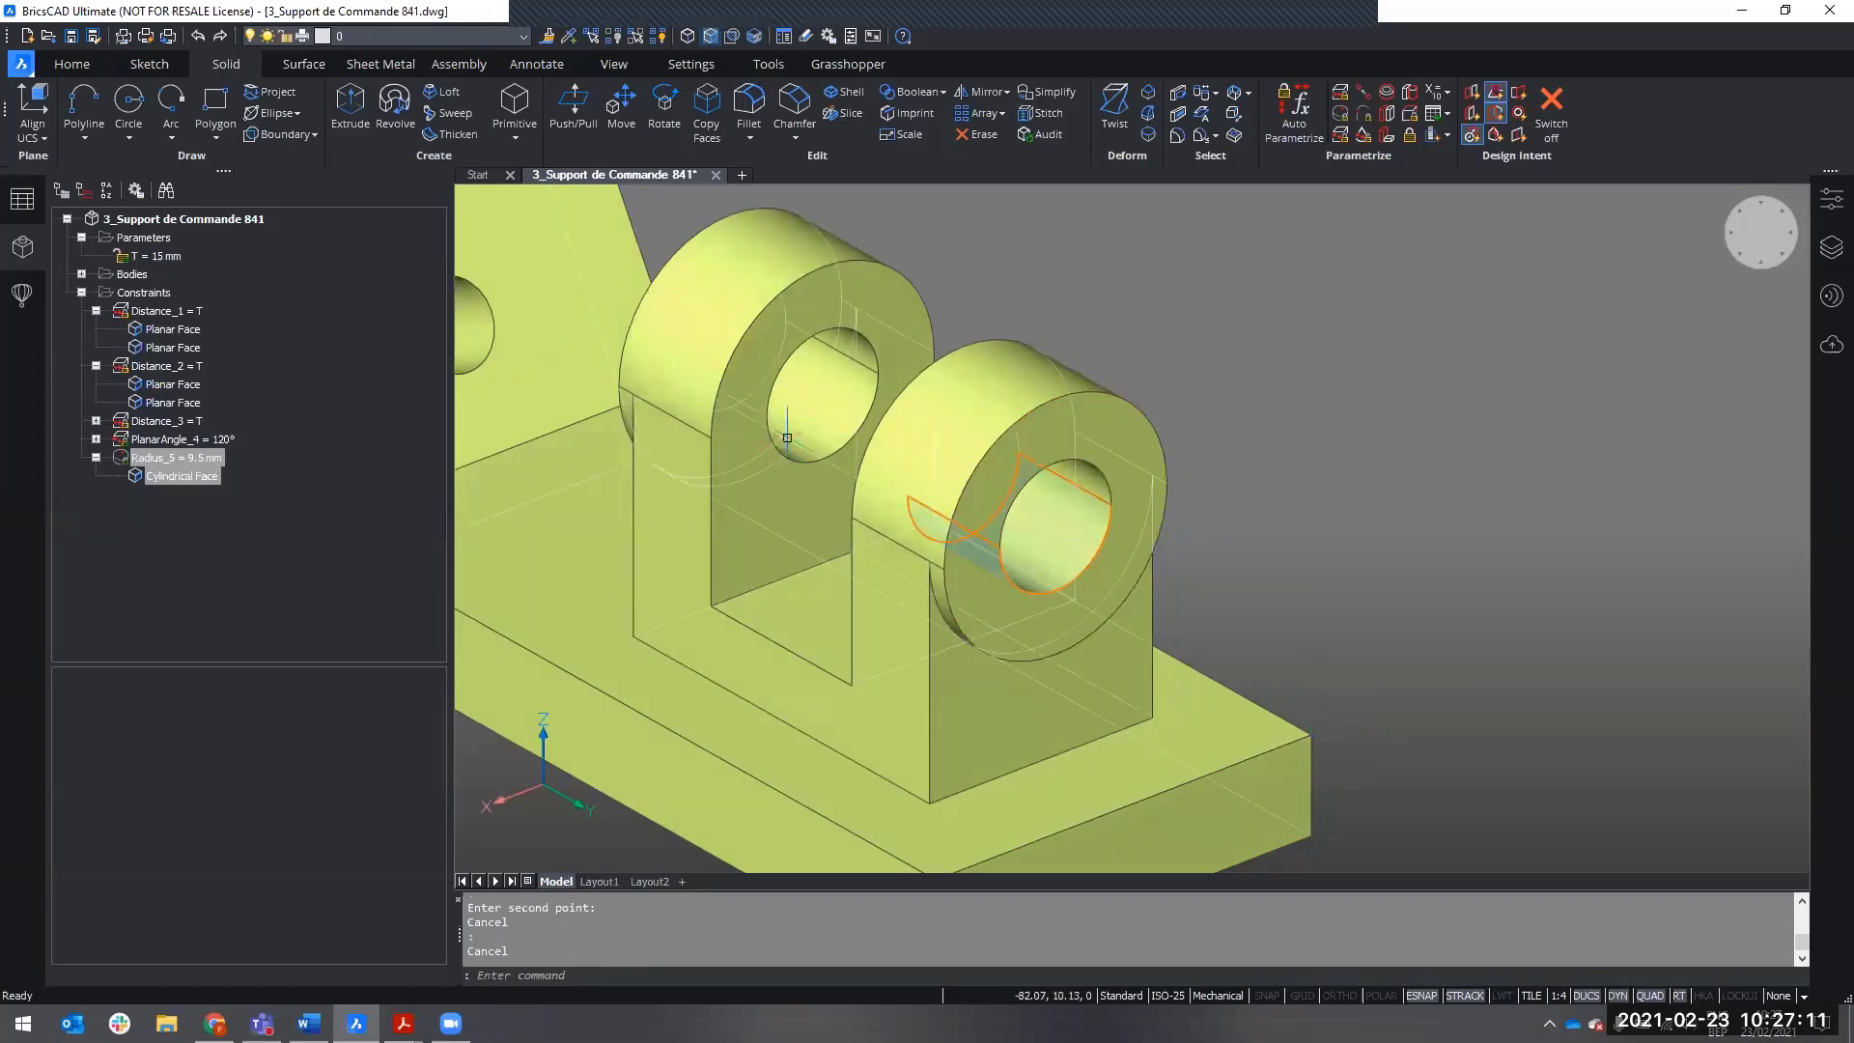
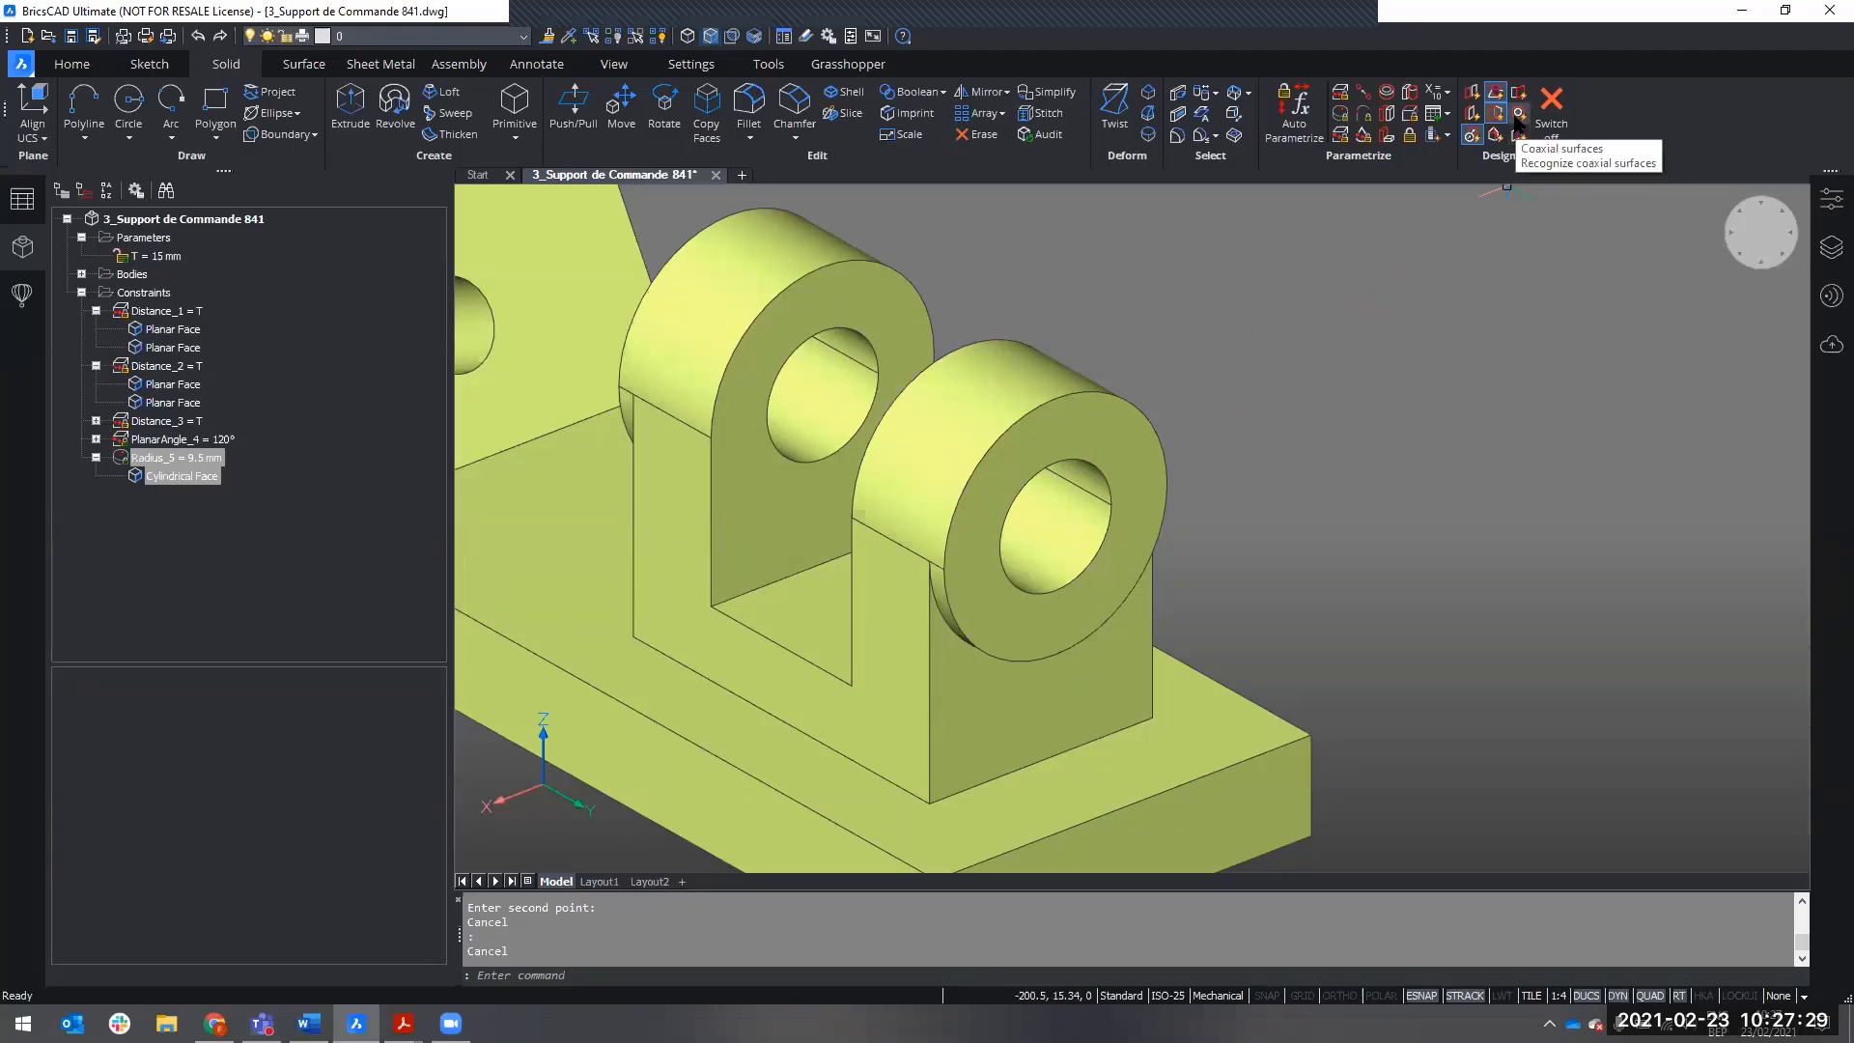
- Turn on recognition of coaxial surfaces and try moving the outer lug's hole face from its center again
click(1517, 118)
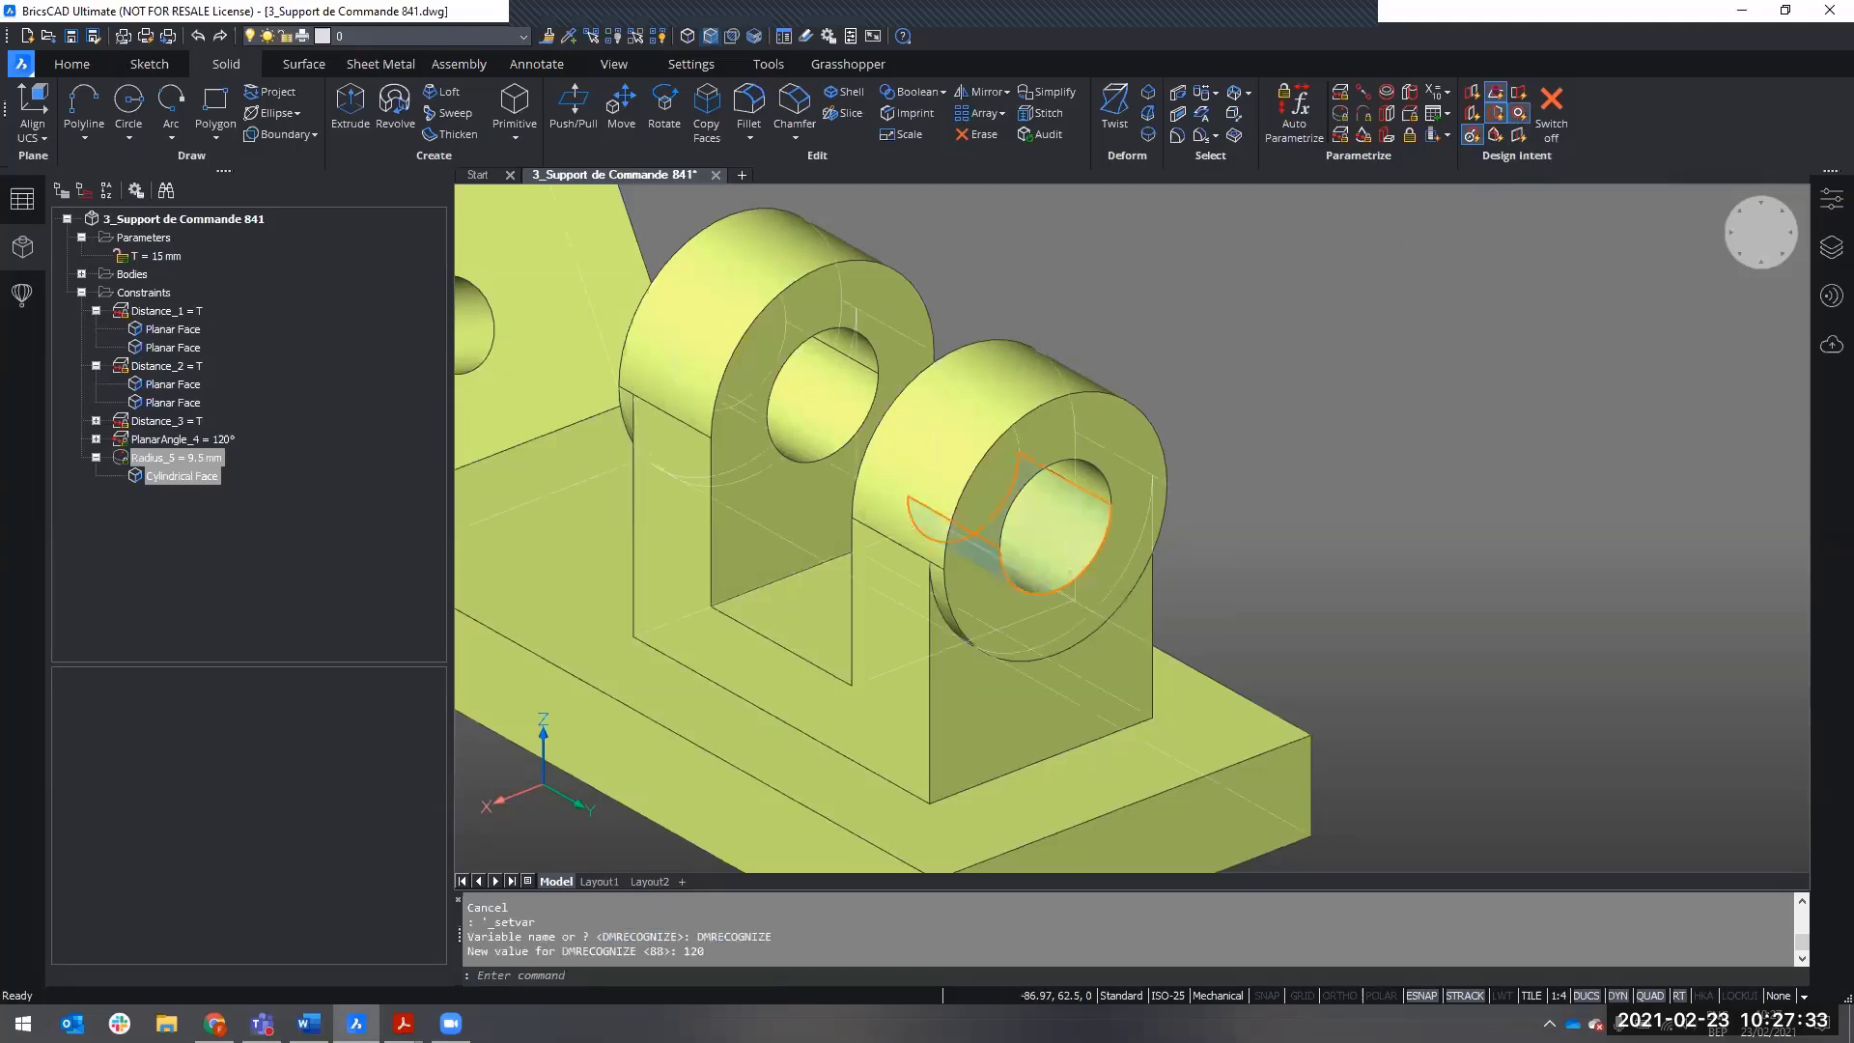
click(1070, 574)
key(Escape)
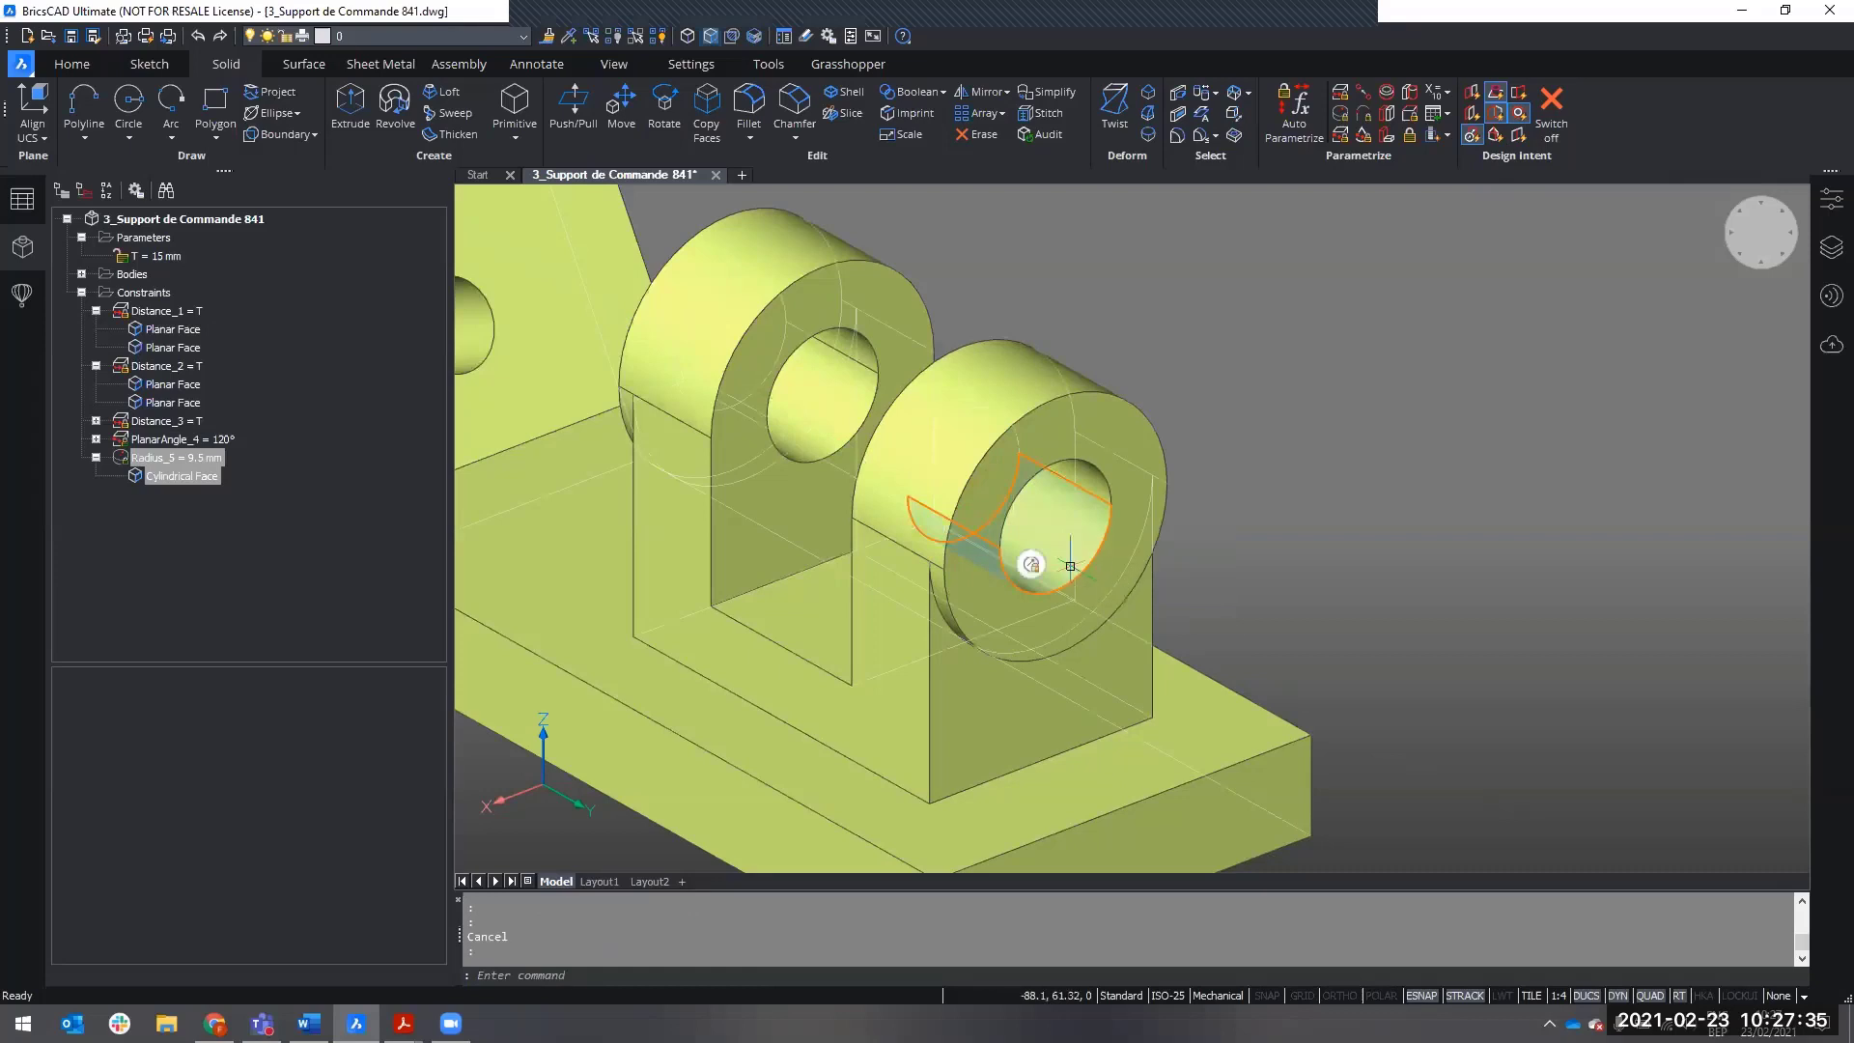
click(1228, 579)
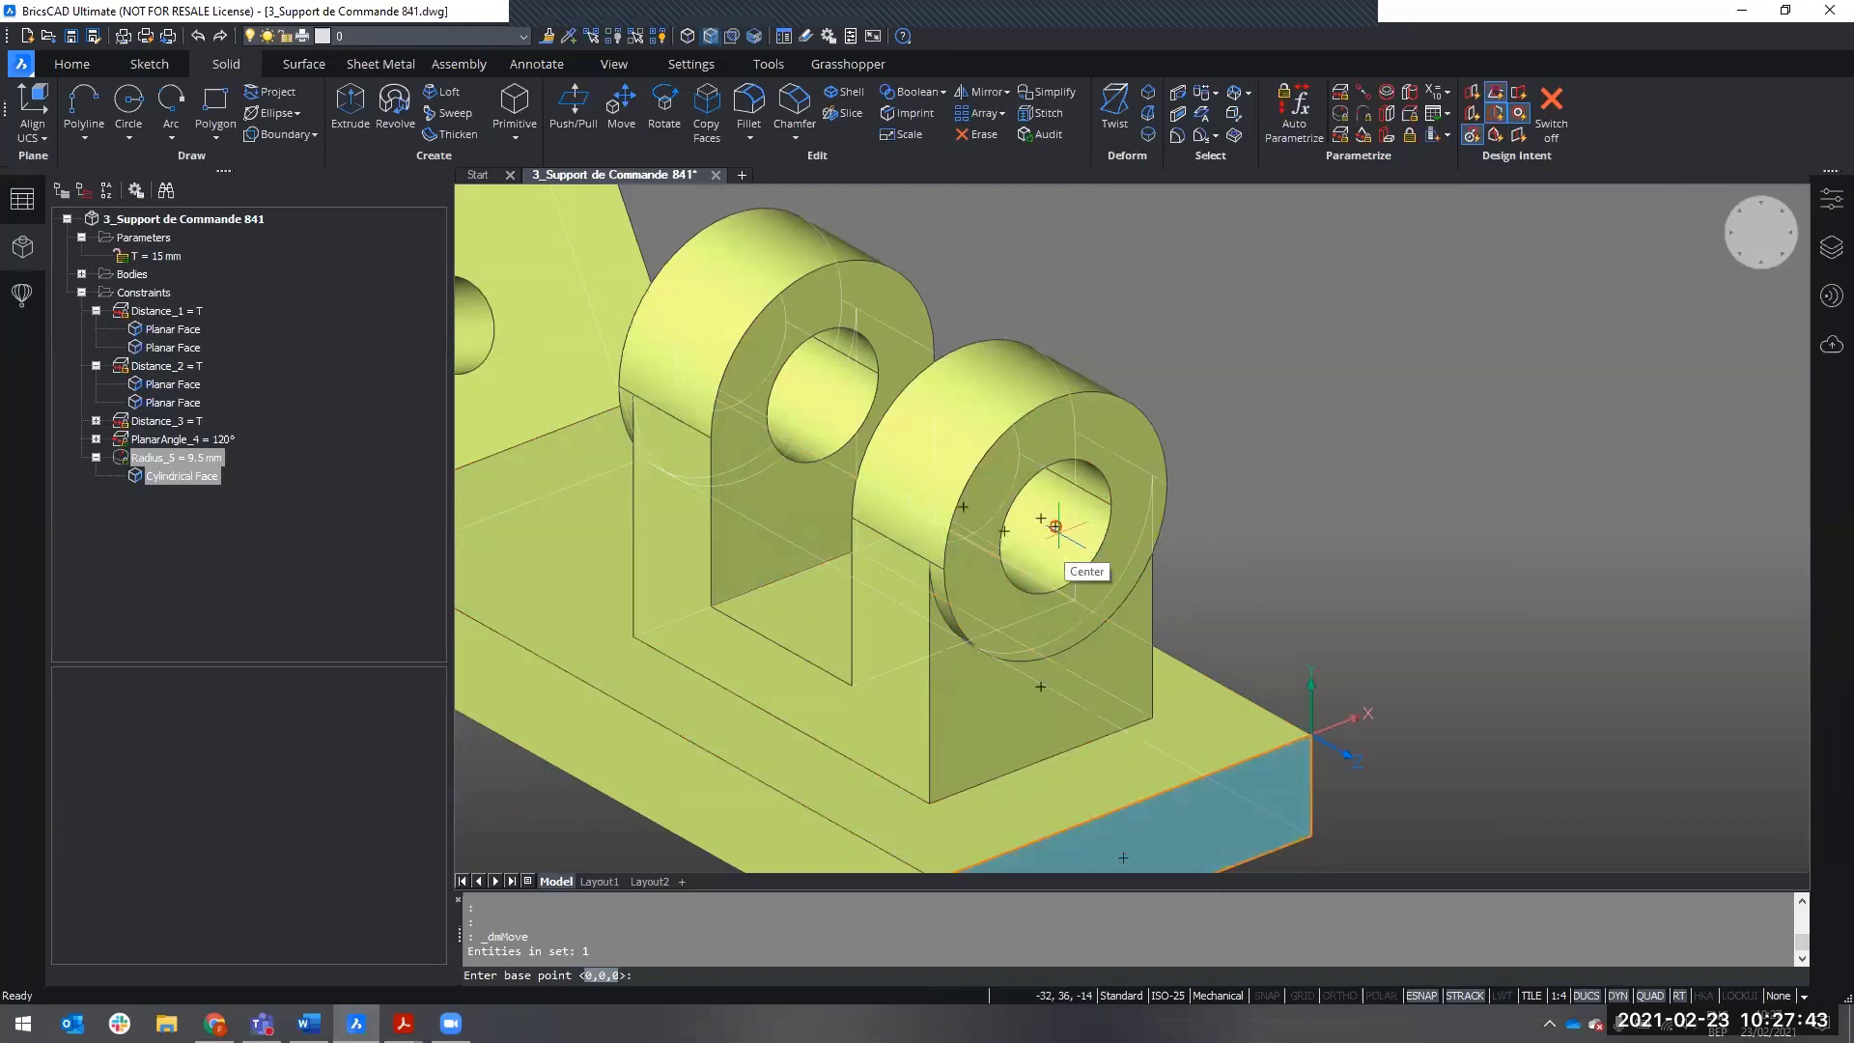
click(1055, 526)
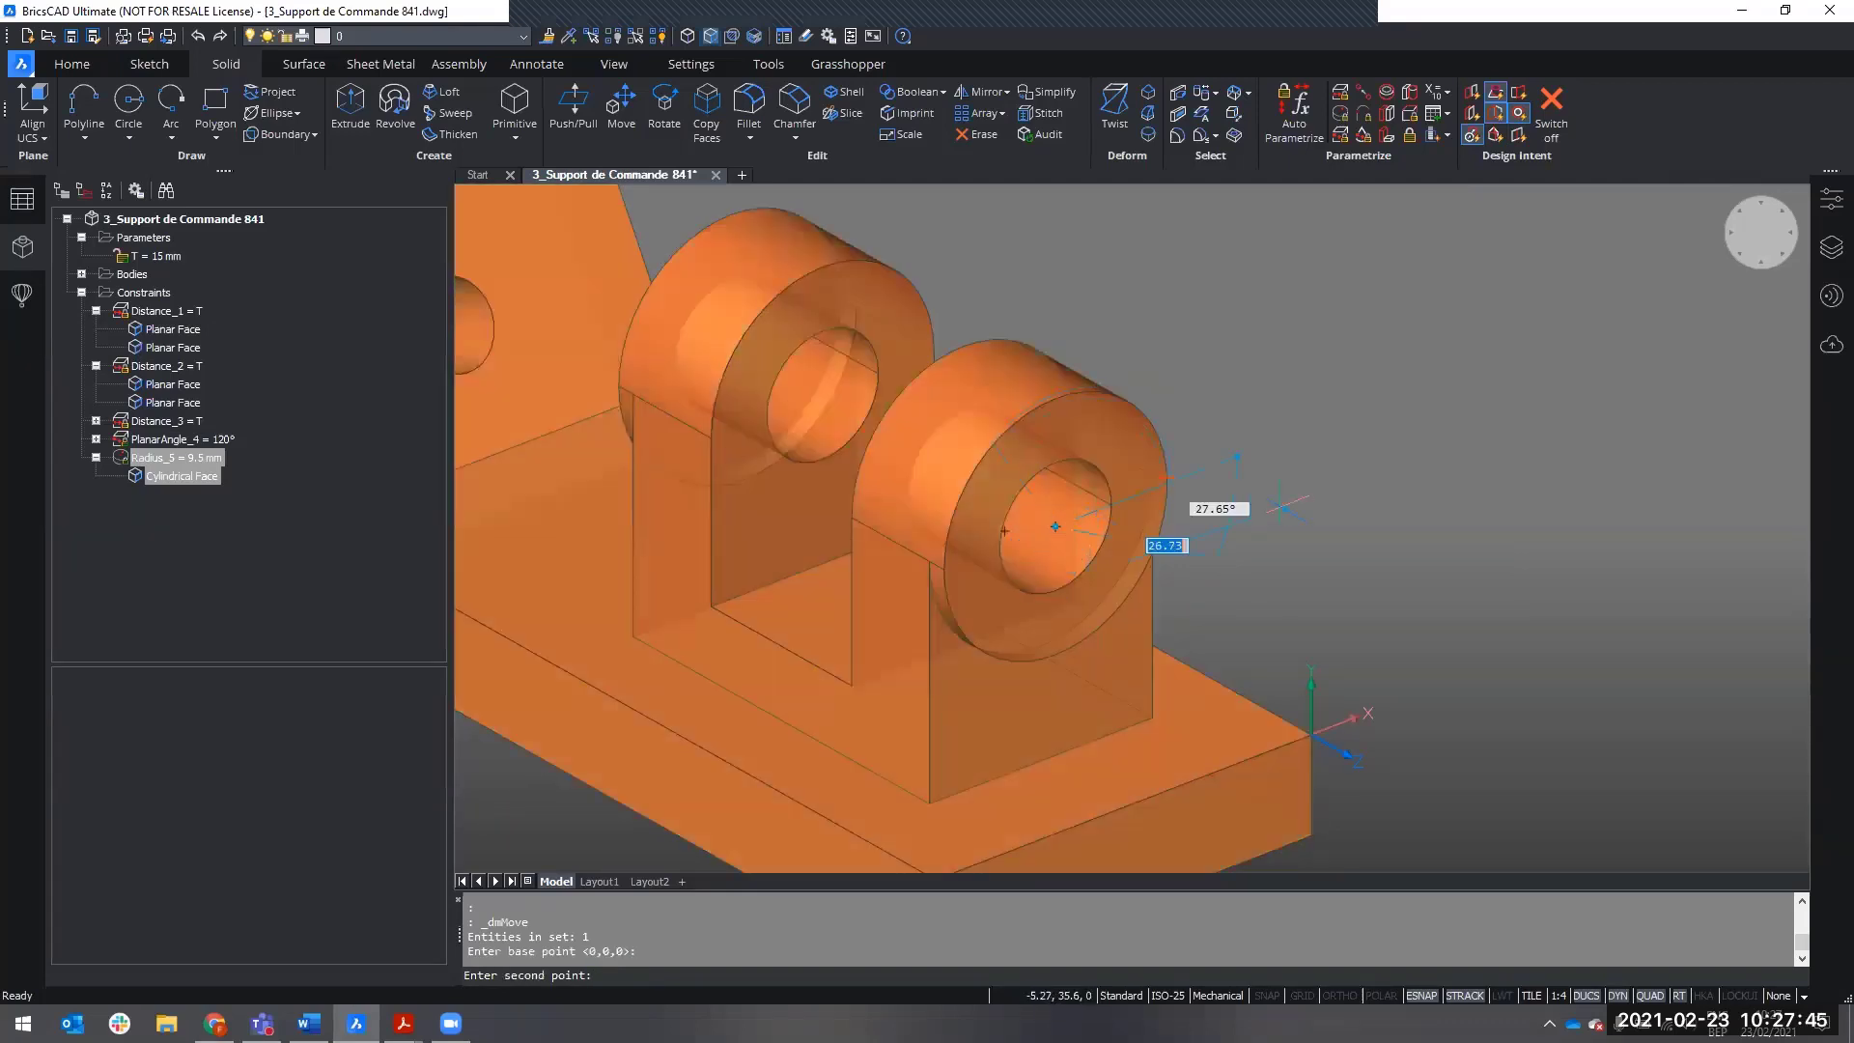
scroll(1282, 507, down, 2)
middle_drag(1266, 522, 1198, 635)
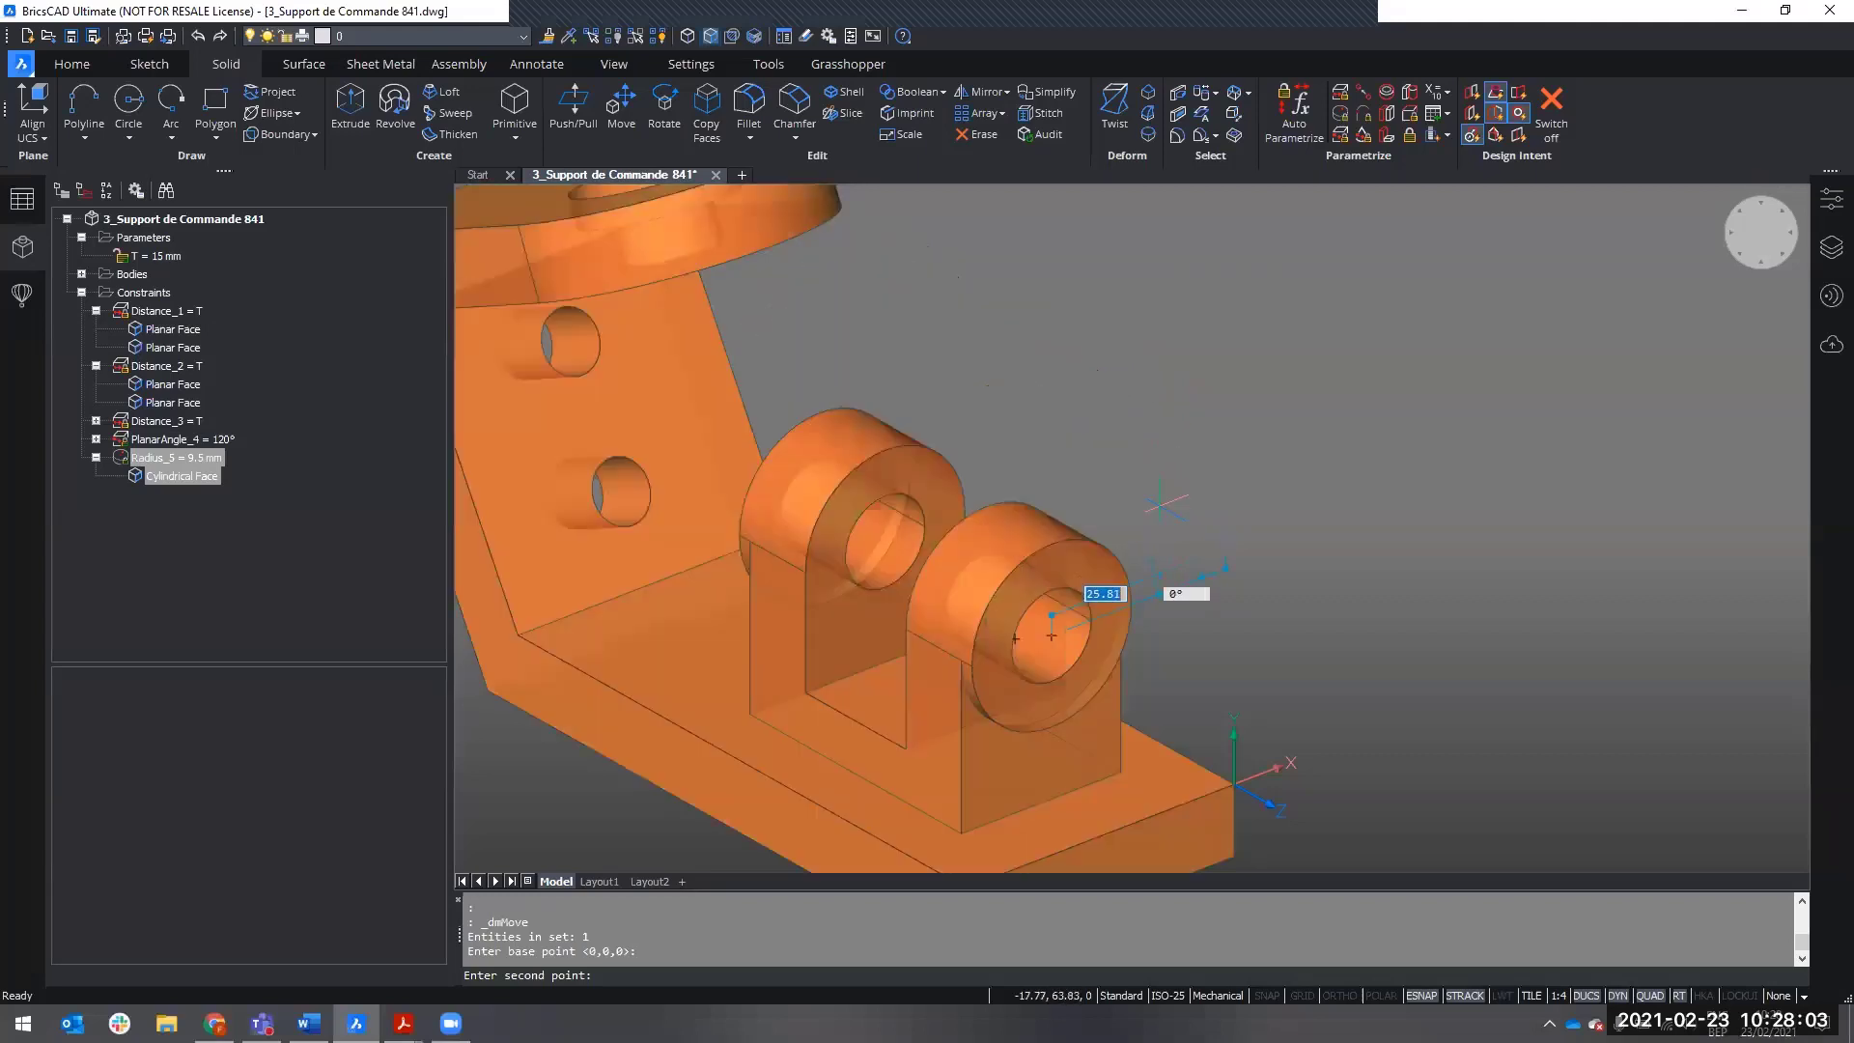
key(Escape)
key(Escape)
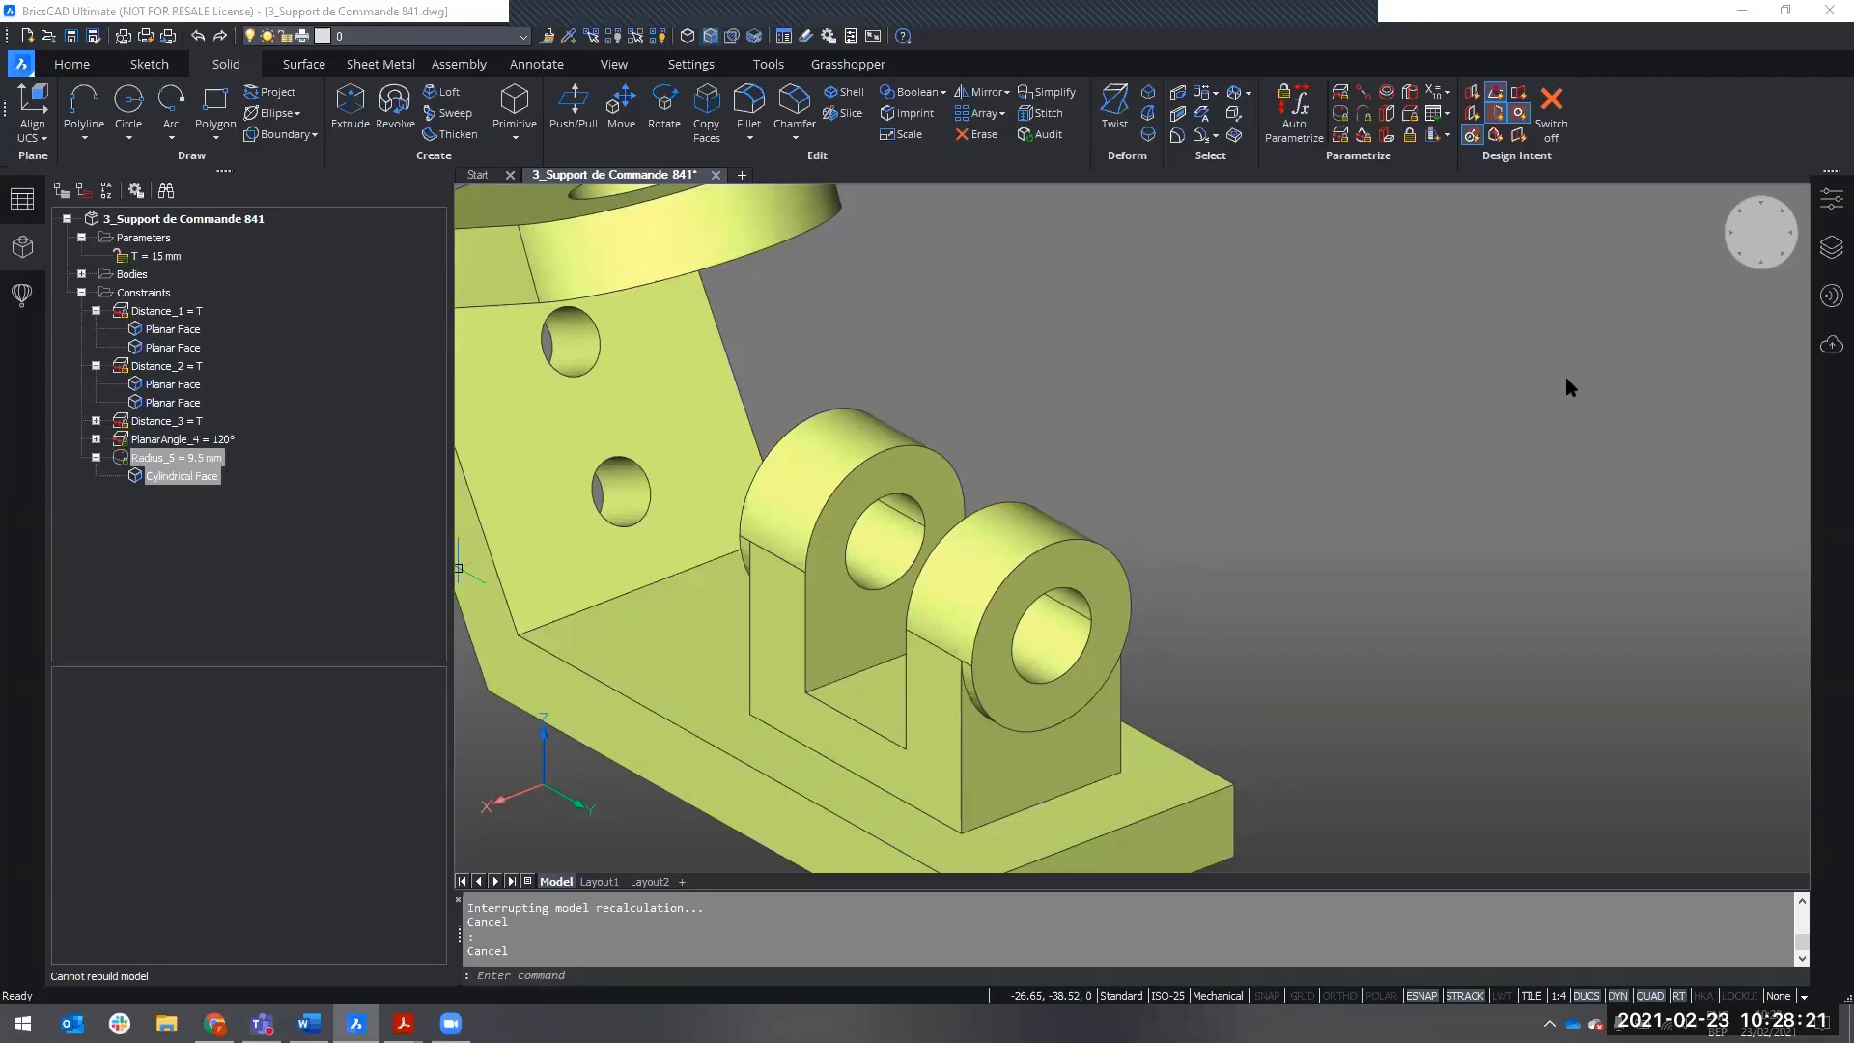
- Download 4_rib_constr_no_param.dwg from the 4_Parameters folder of the Bricsys 24/7 project, overwriting the local copy
click(1830, 344)
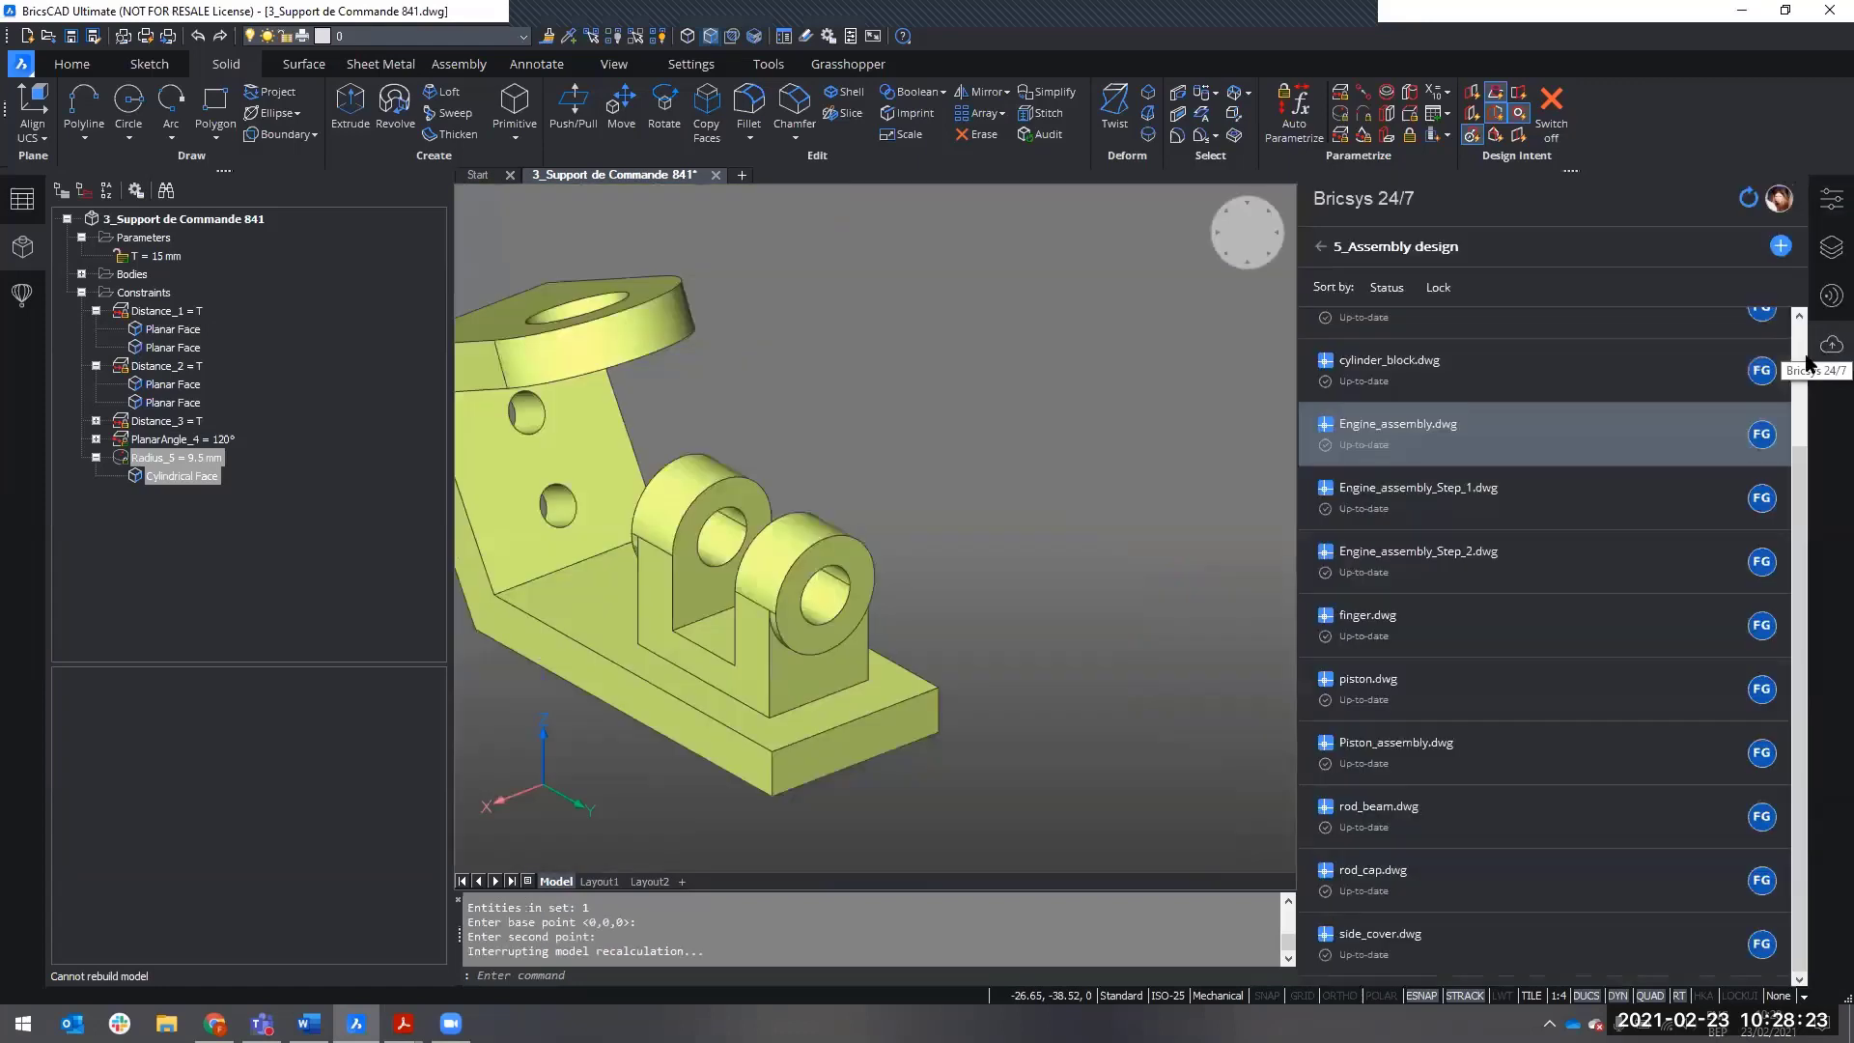
click(1322, 247)
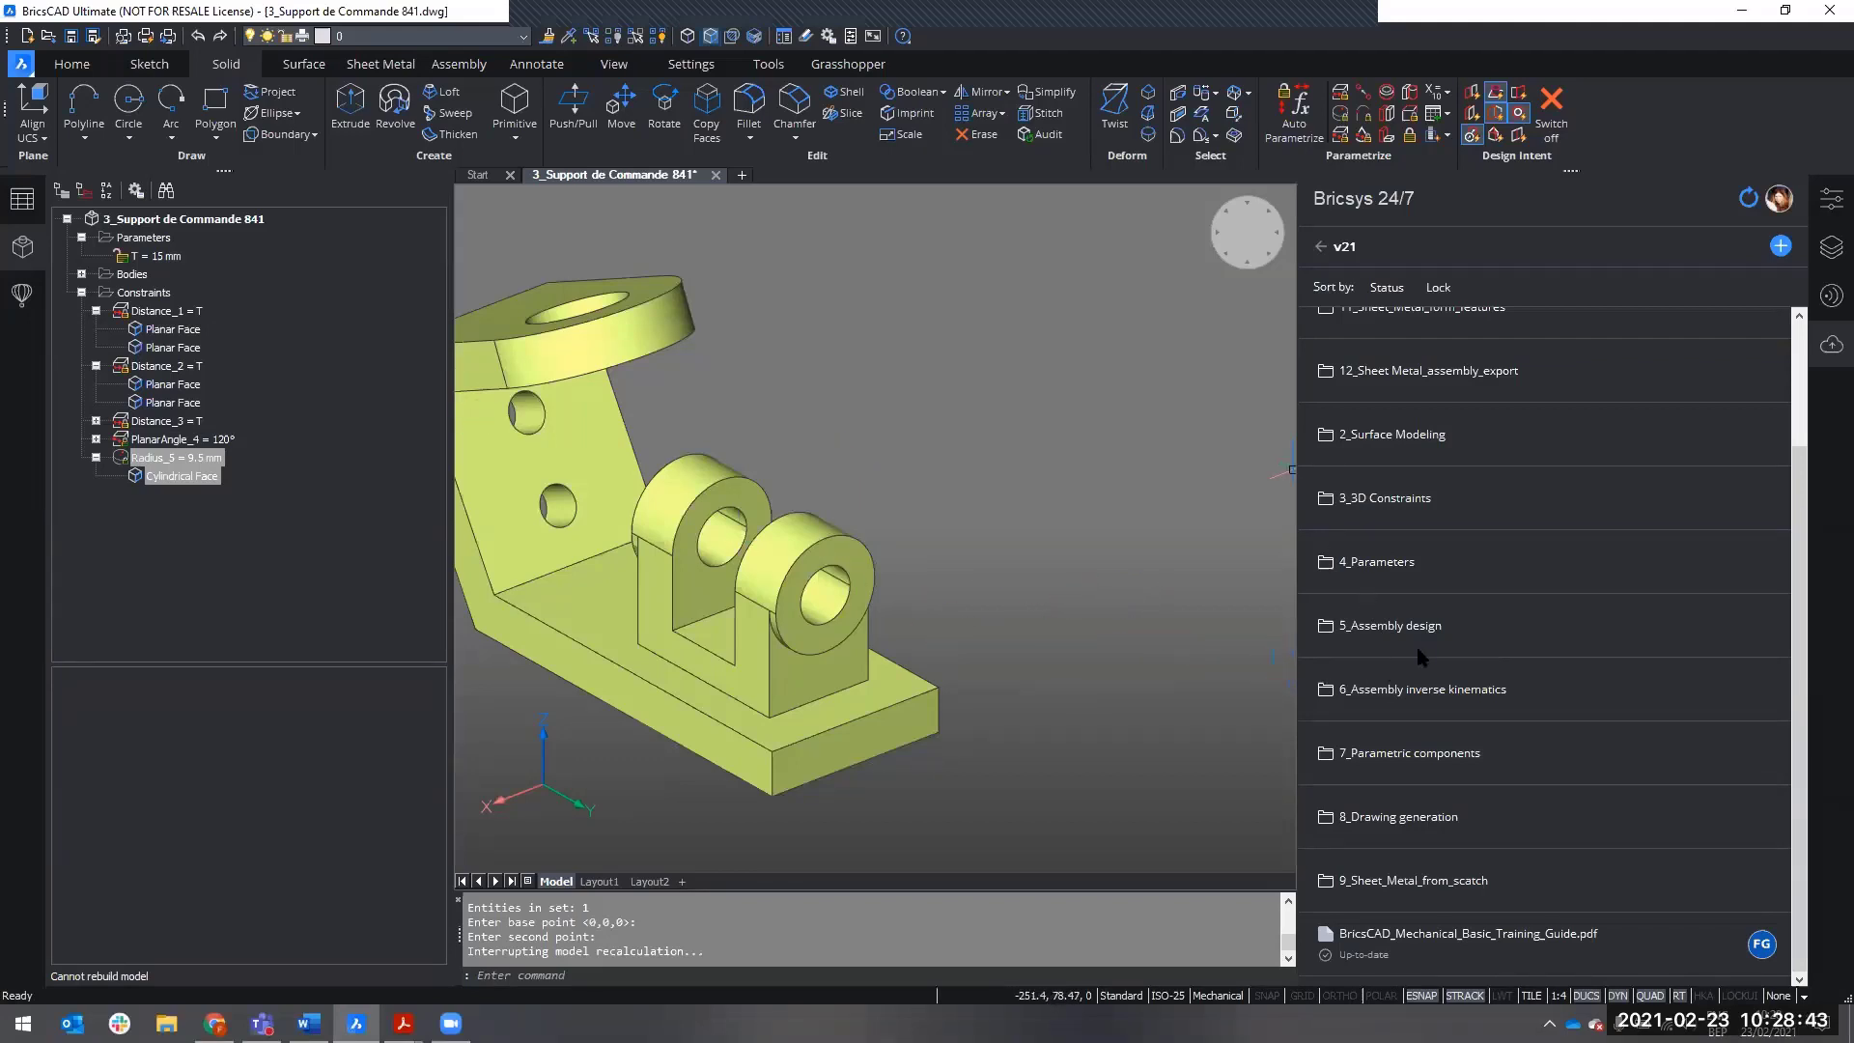
click(1388, 569)
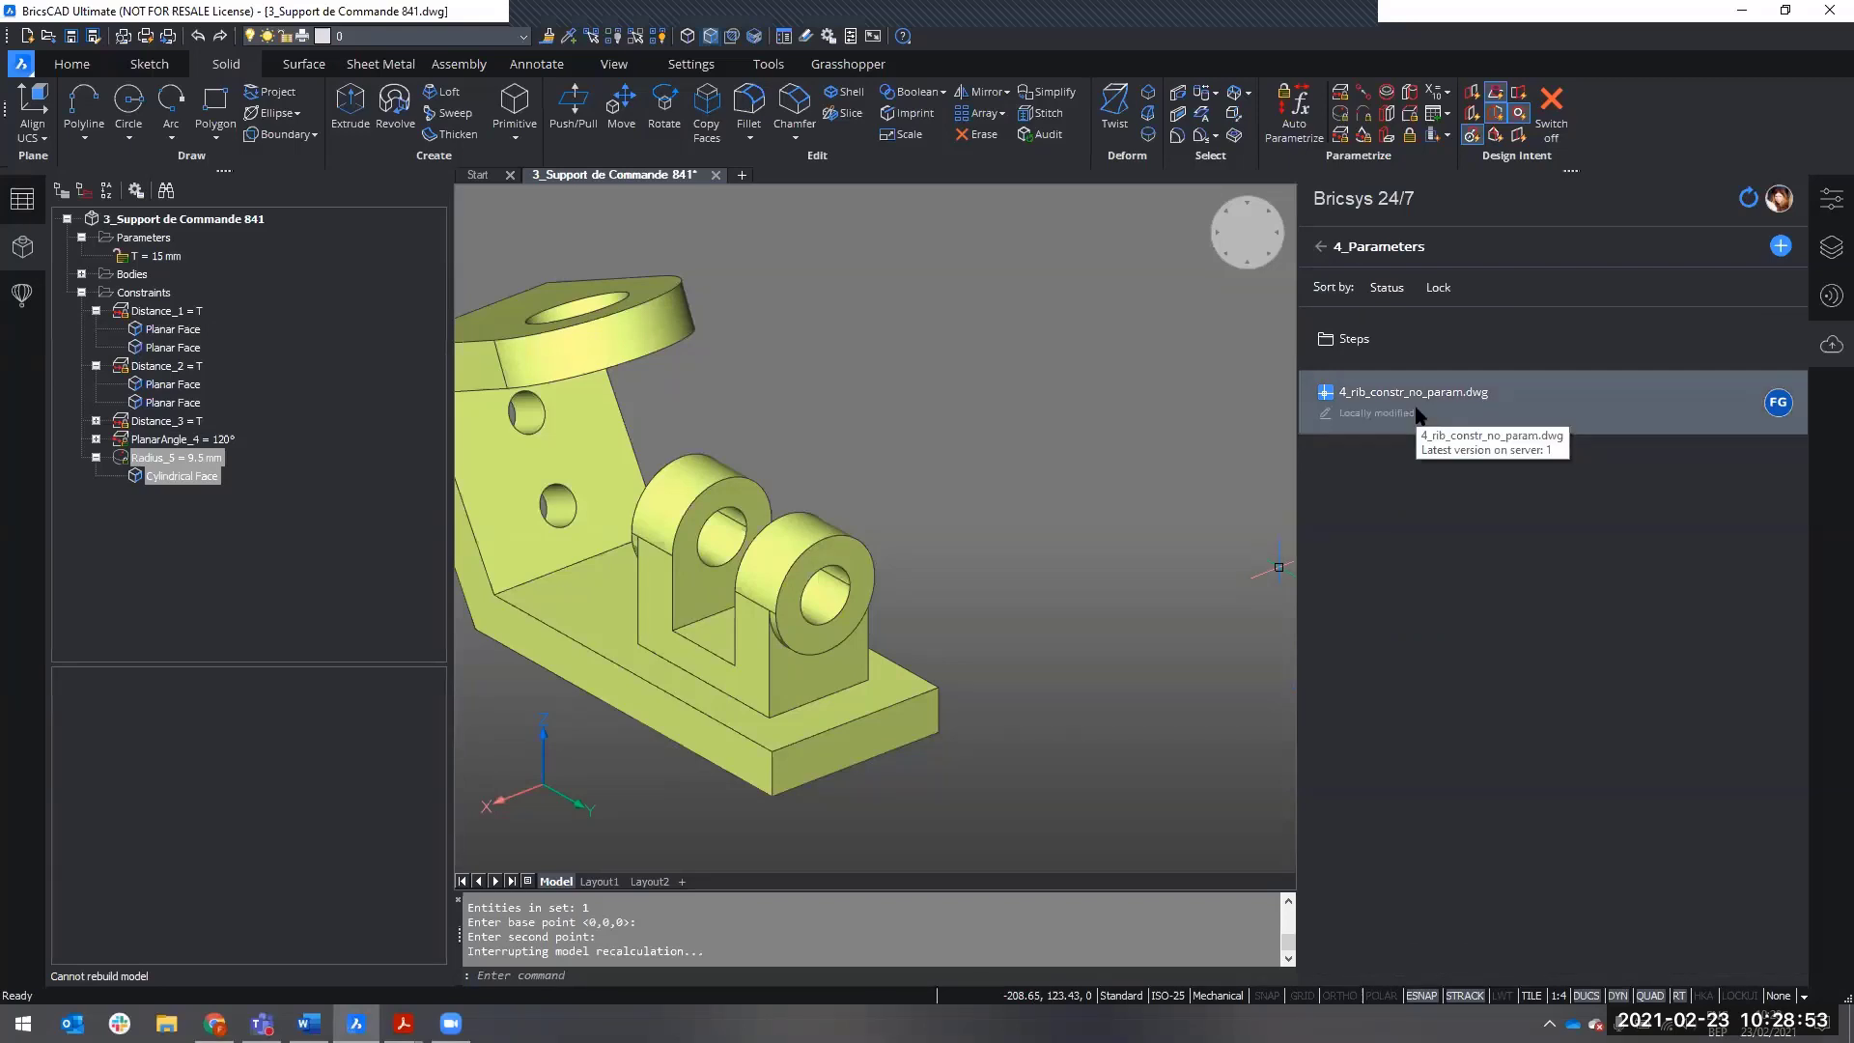
right_click(1417, 415)
click(1435, 468)
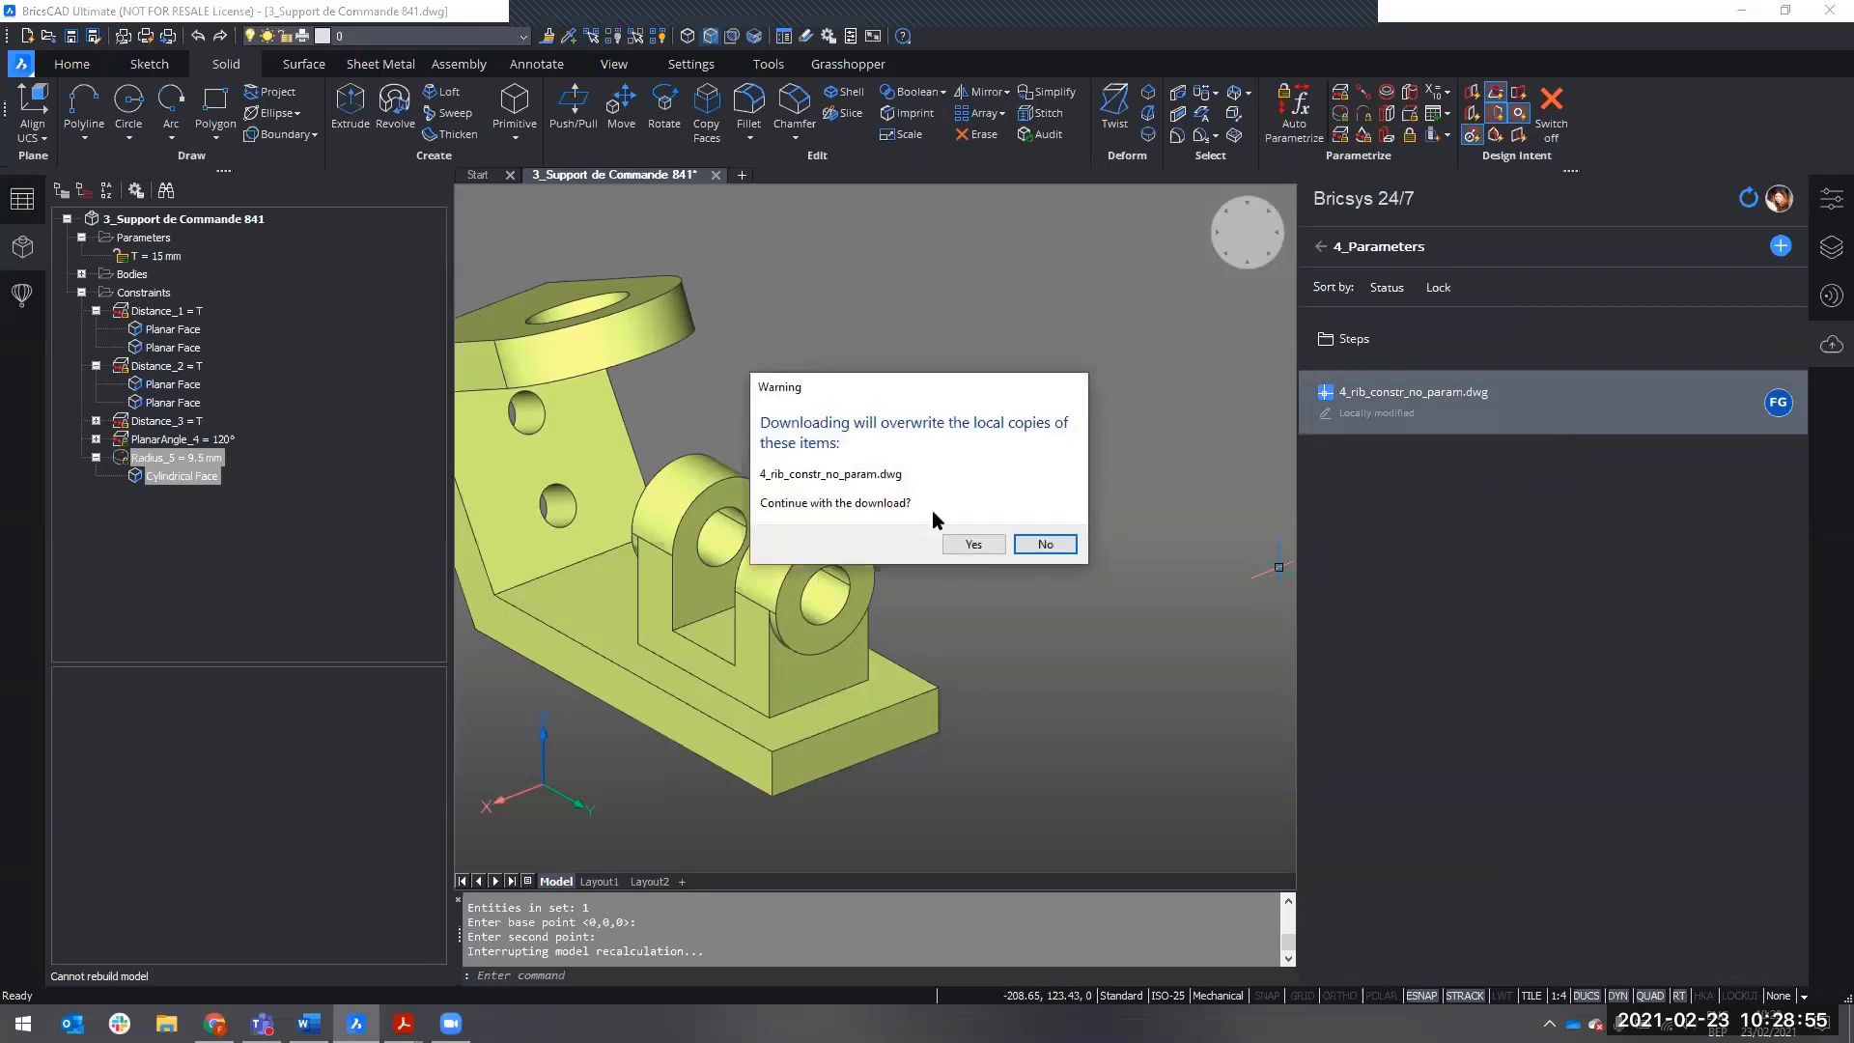
click(970, 543)
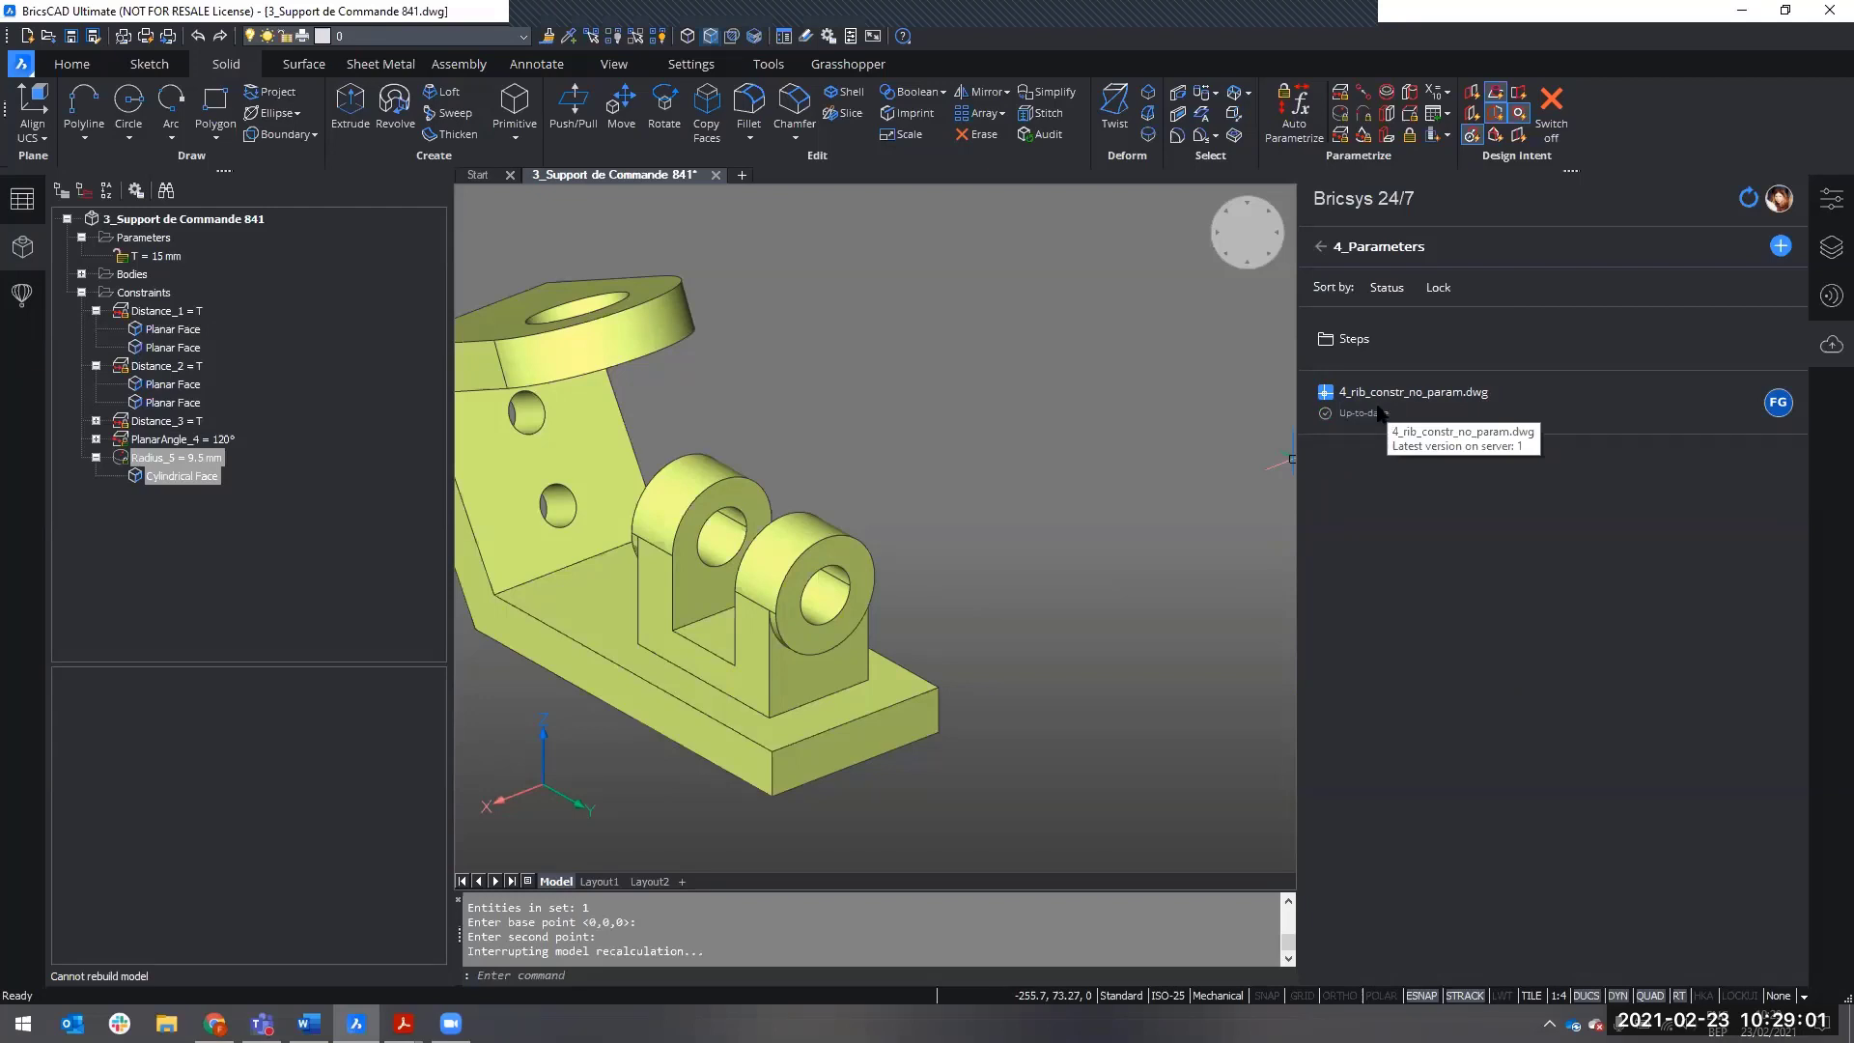
- Open the 4_rib_constr_no_param.dwg drawing and hide the Bricsys 24/7 project browser
double_click(1415, 406)
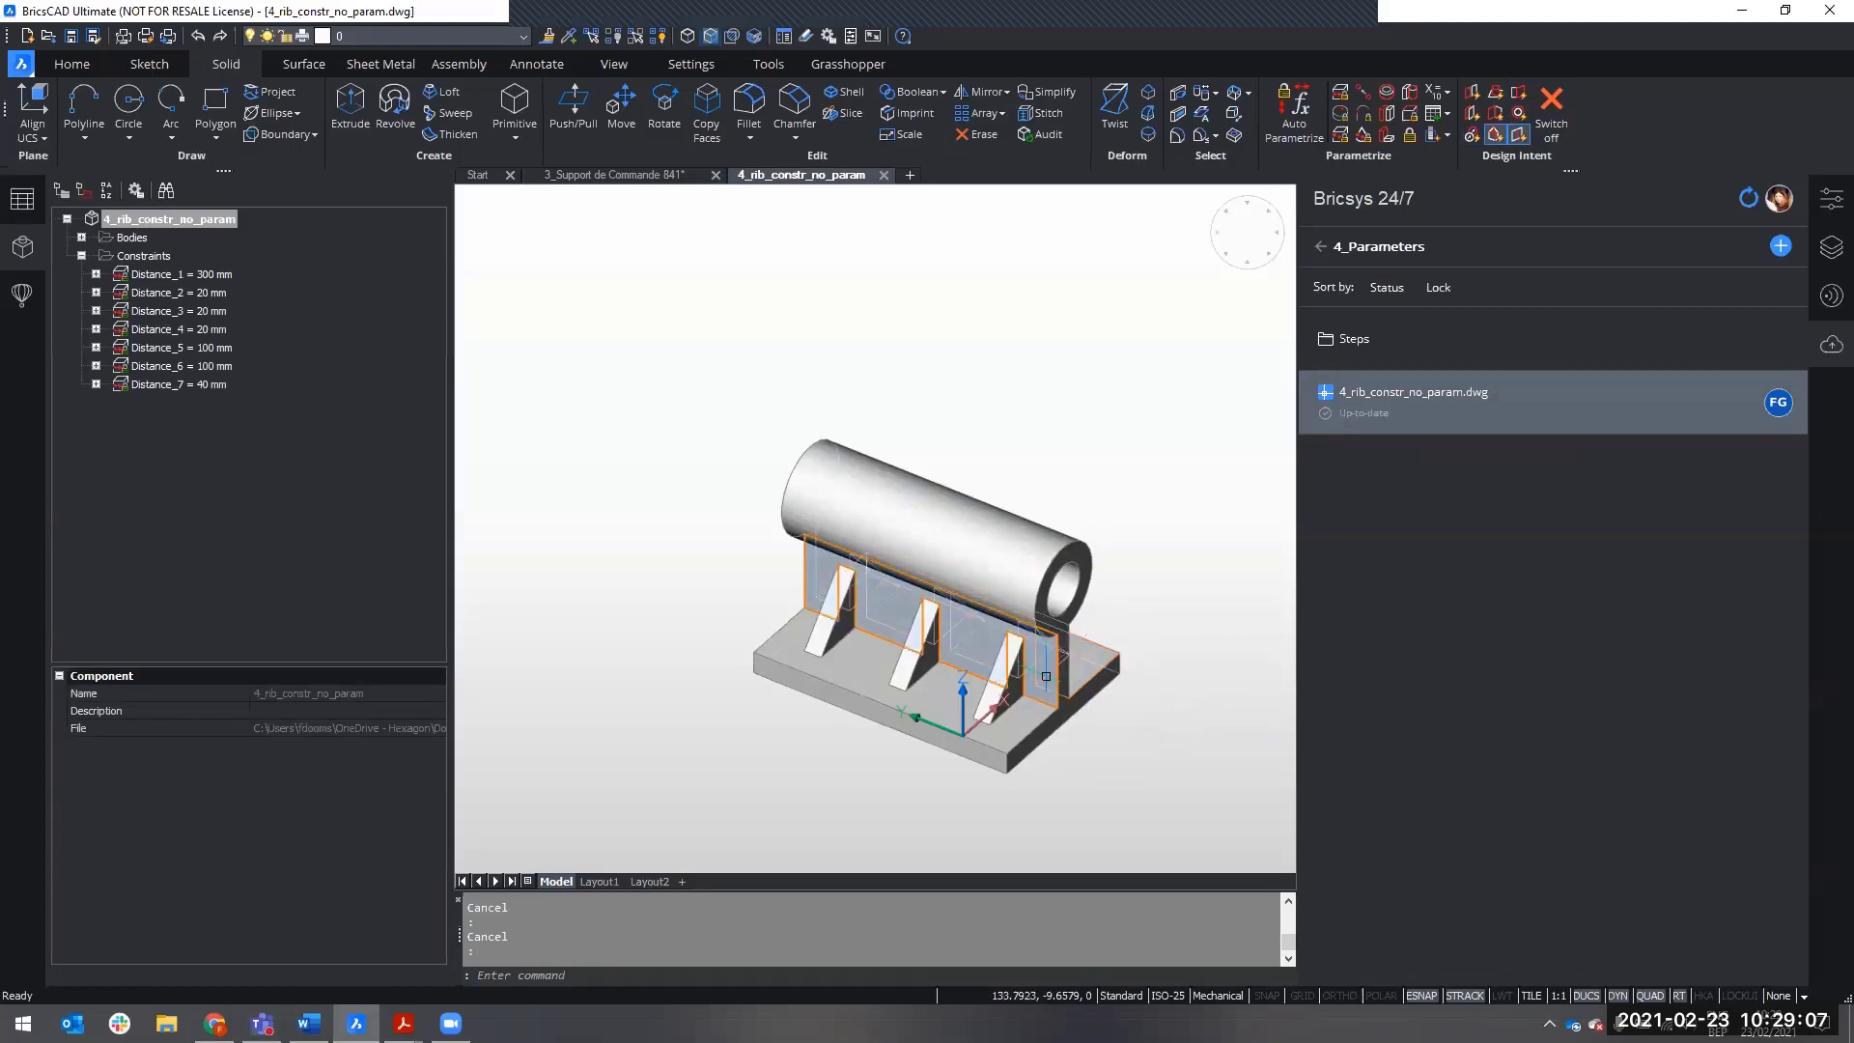
scroll(1068, 741, up, 2)
scroll(1068, 741, up, 1)
scroll(1067, 684, down, 1)
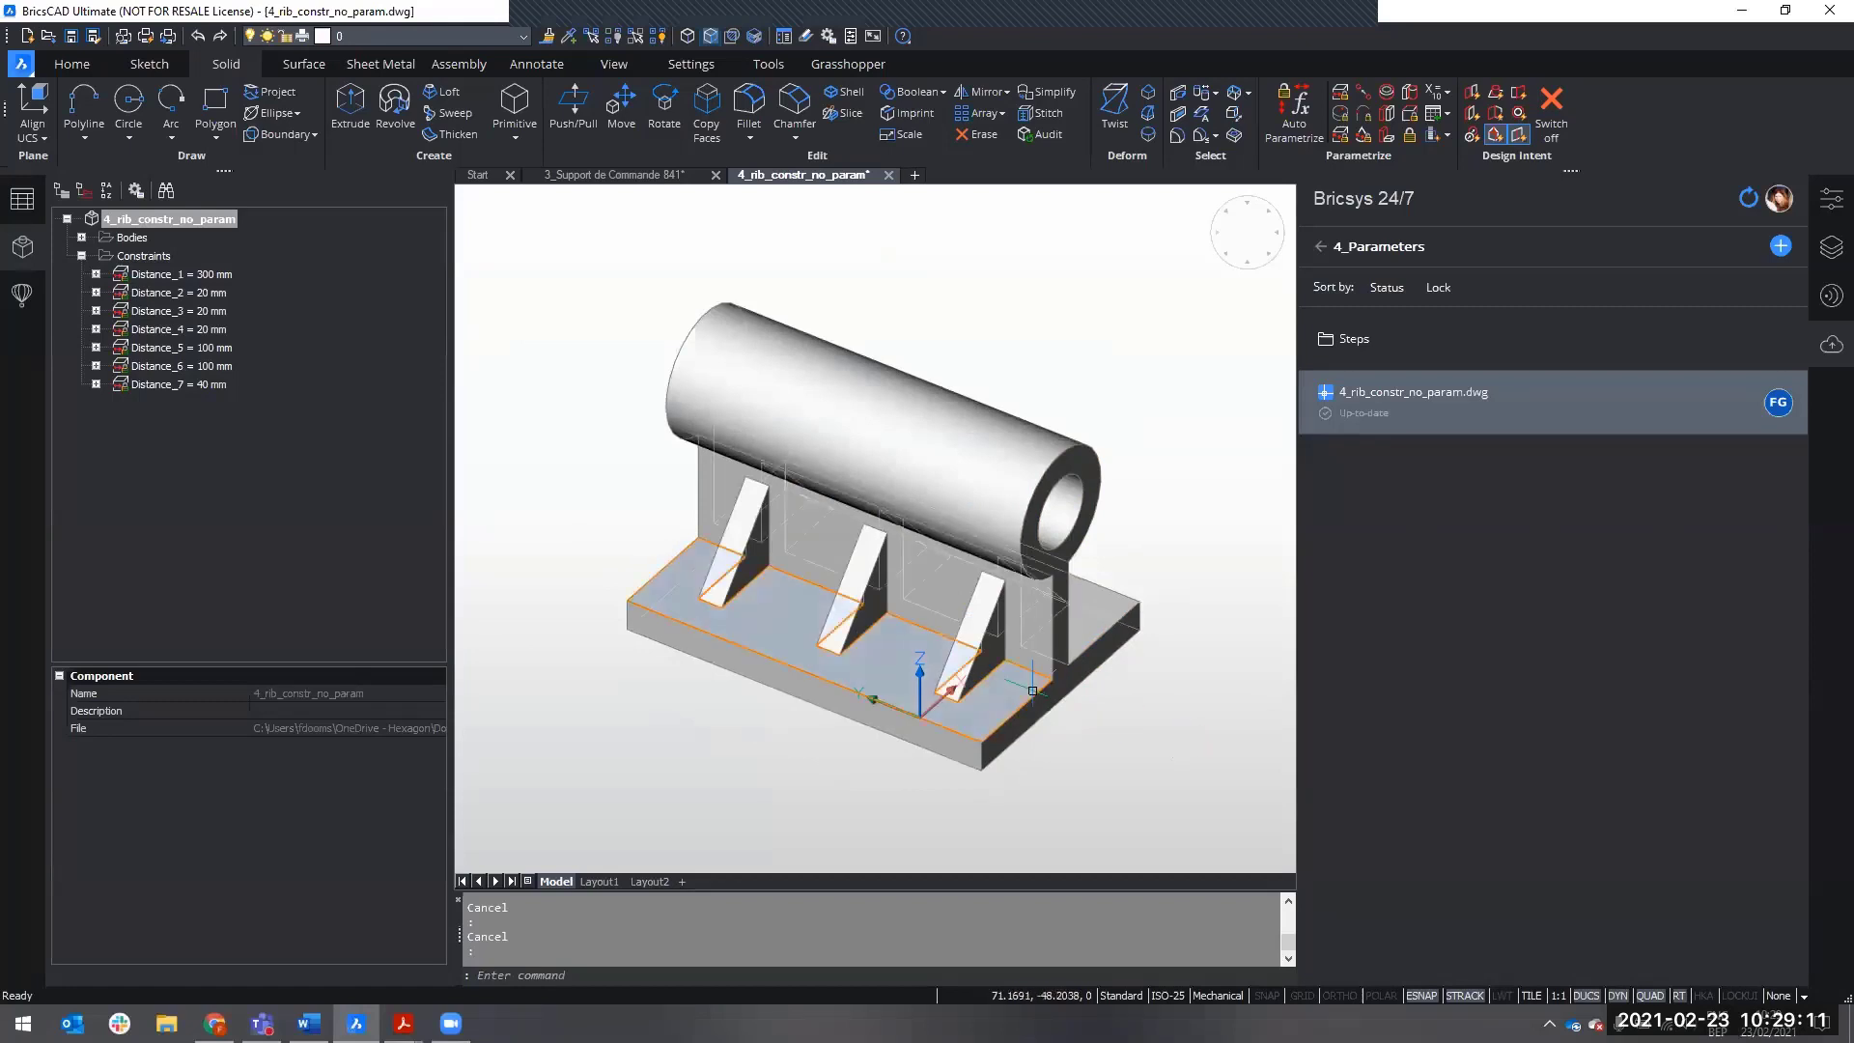
mouse_move(1052, 703)
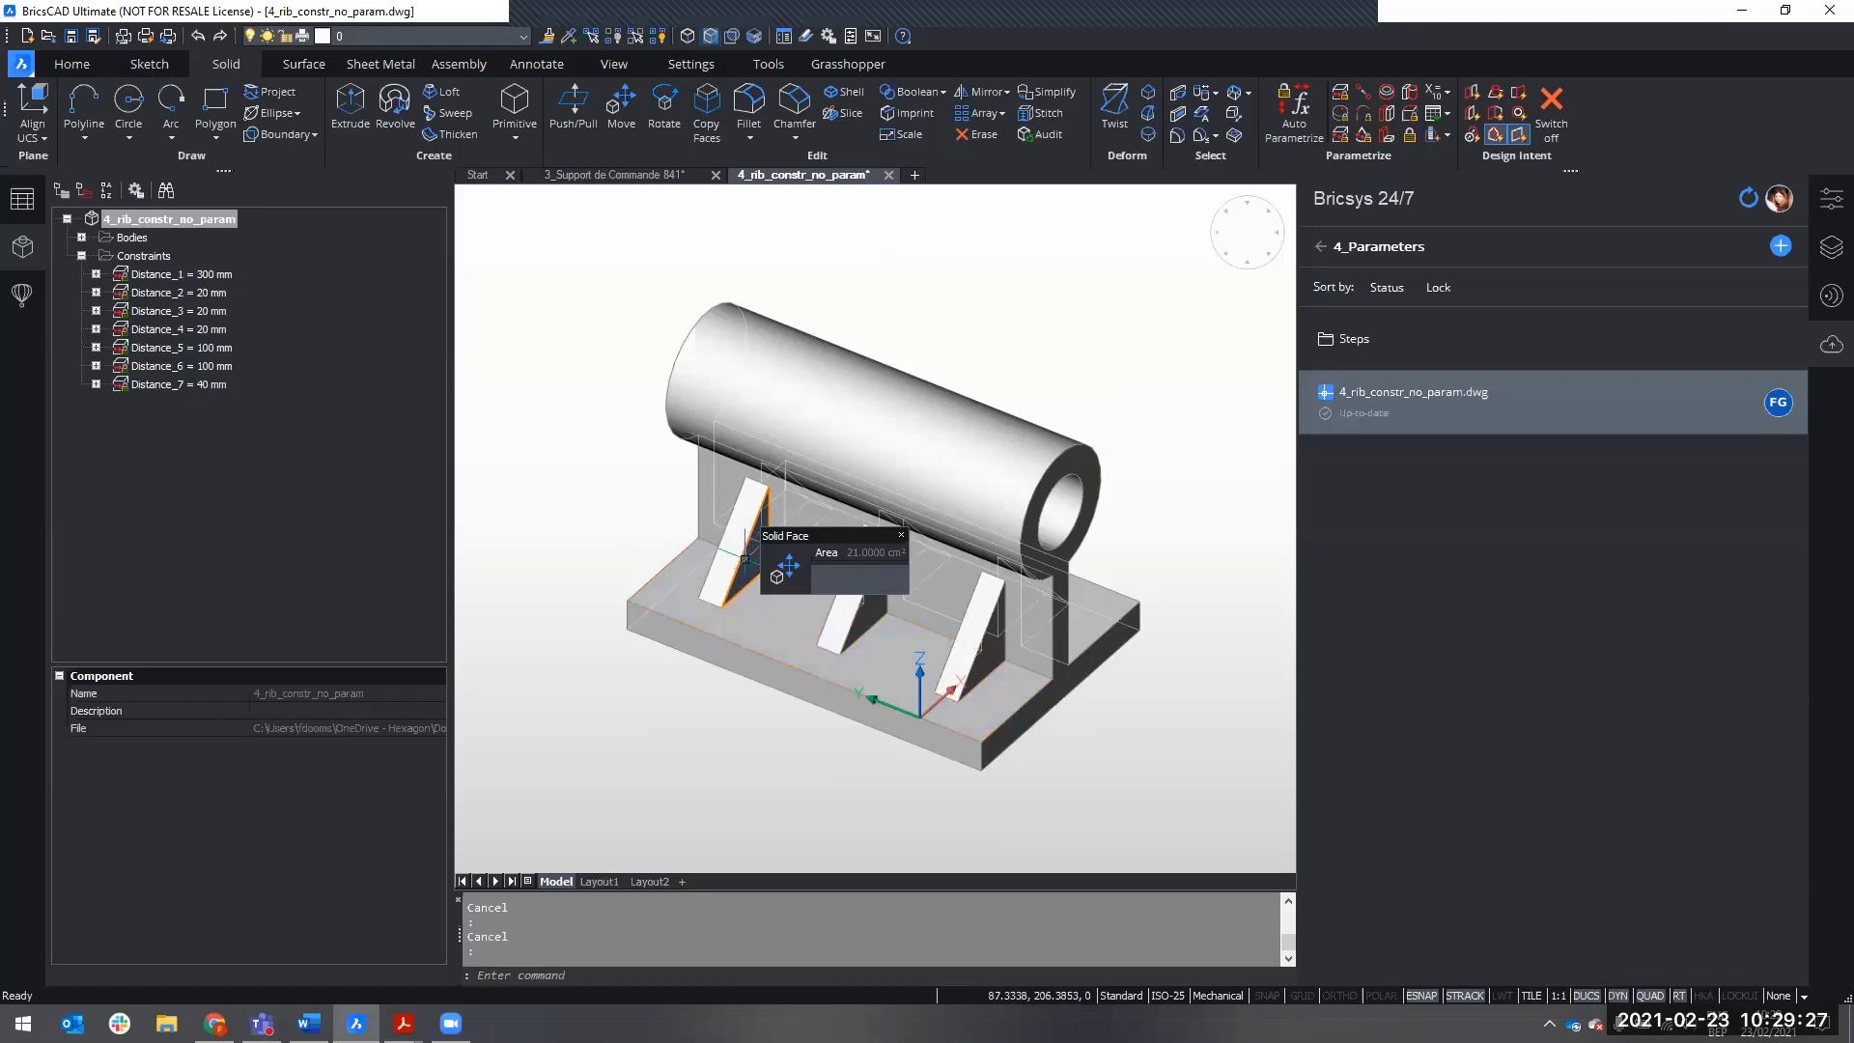
mouse_move(1068, 728)
shift+middle_down()
mouse_move(910, 749)
mouse_move(1046, 724)
shift+middle_up()
click(1821, 351)
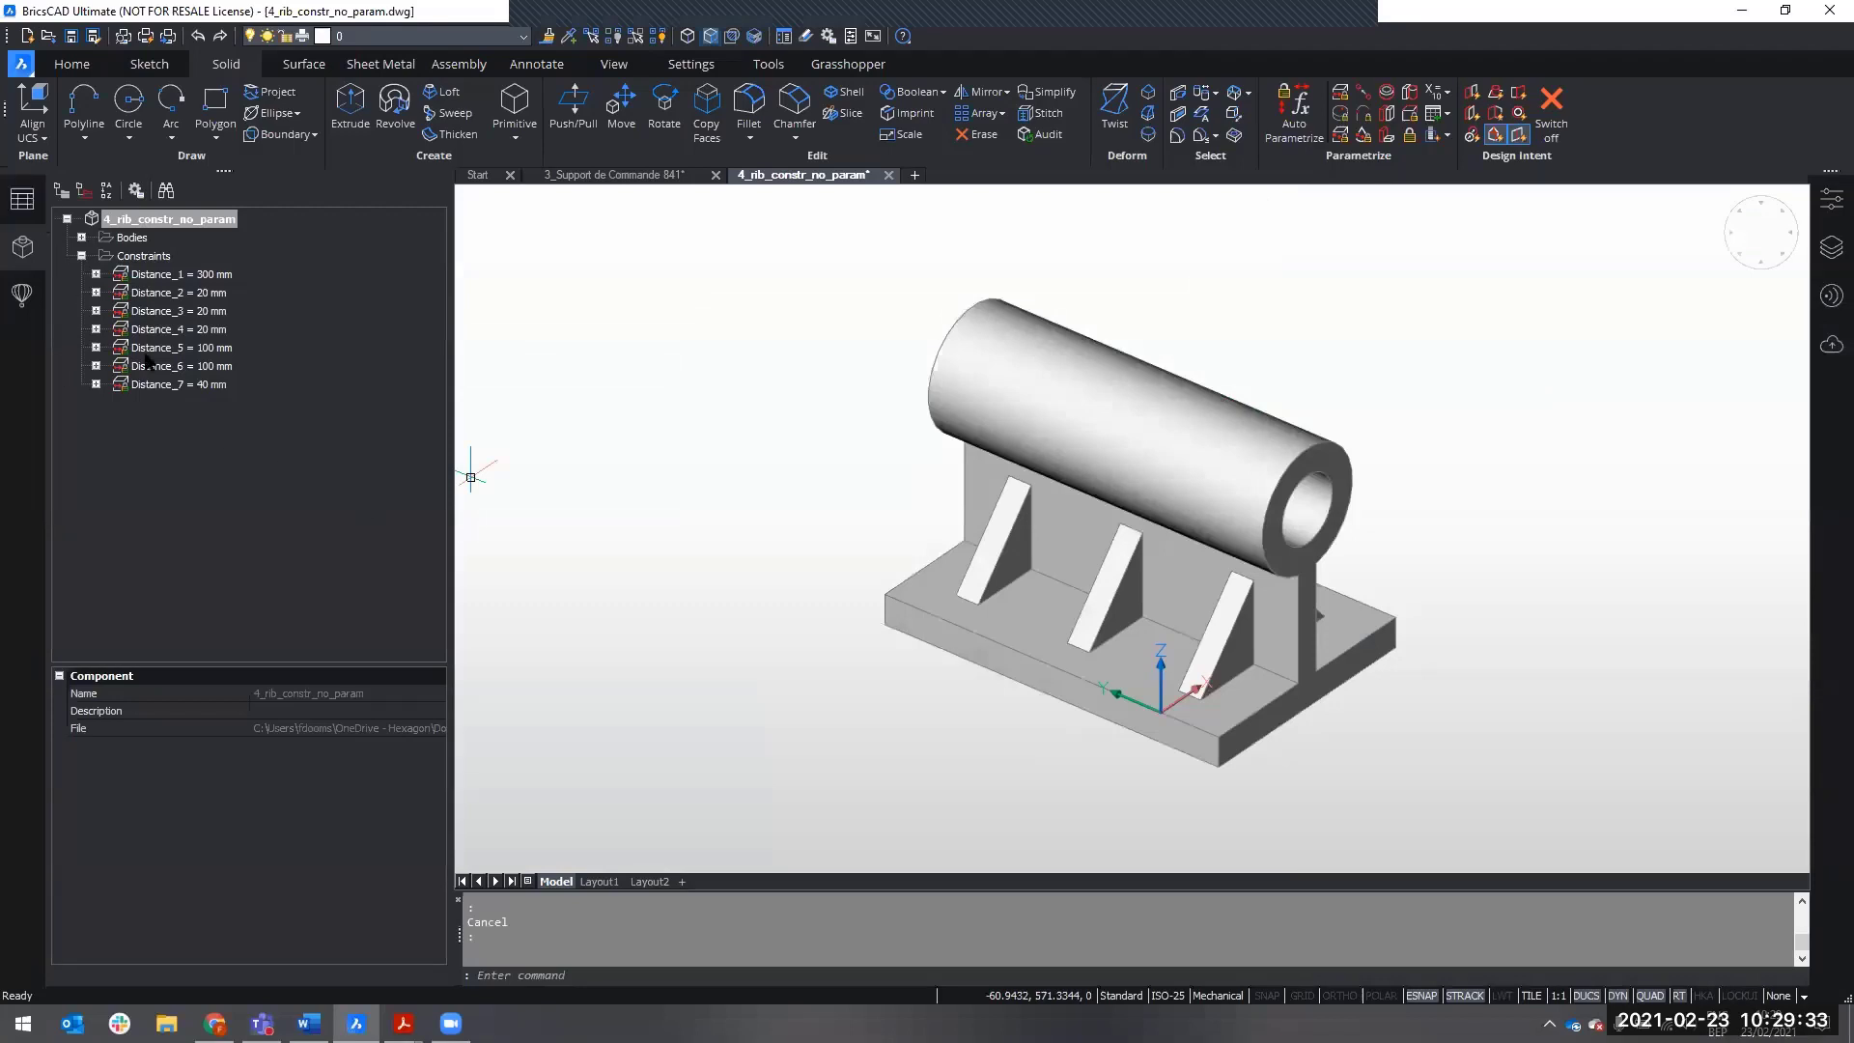
- Examine which faces of the ribbed support are controlled by the distance constraints Distance_1 through Distance_4
click(189, 275)
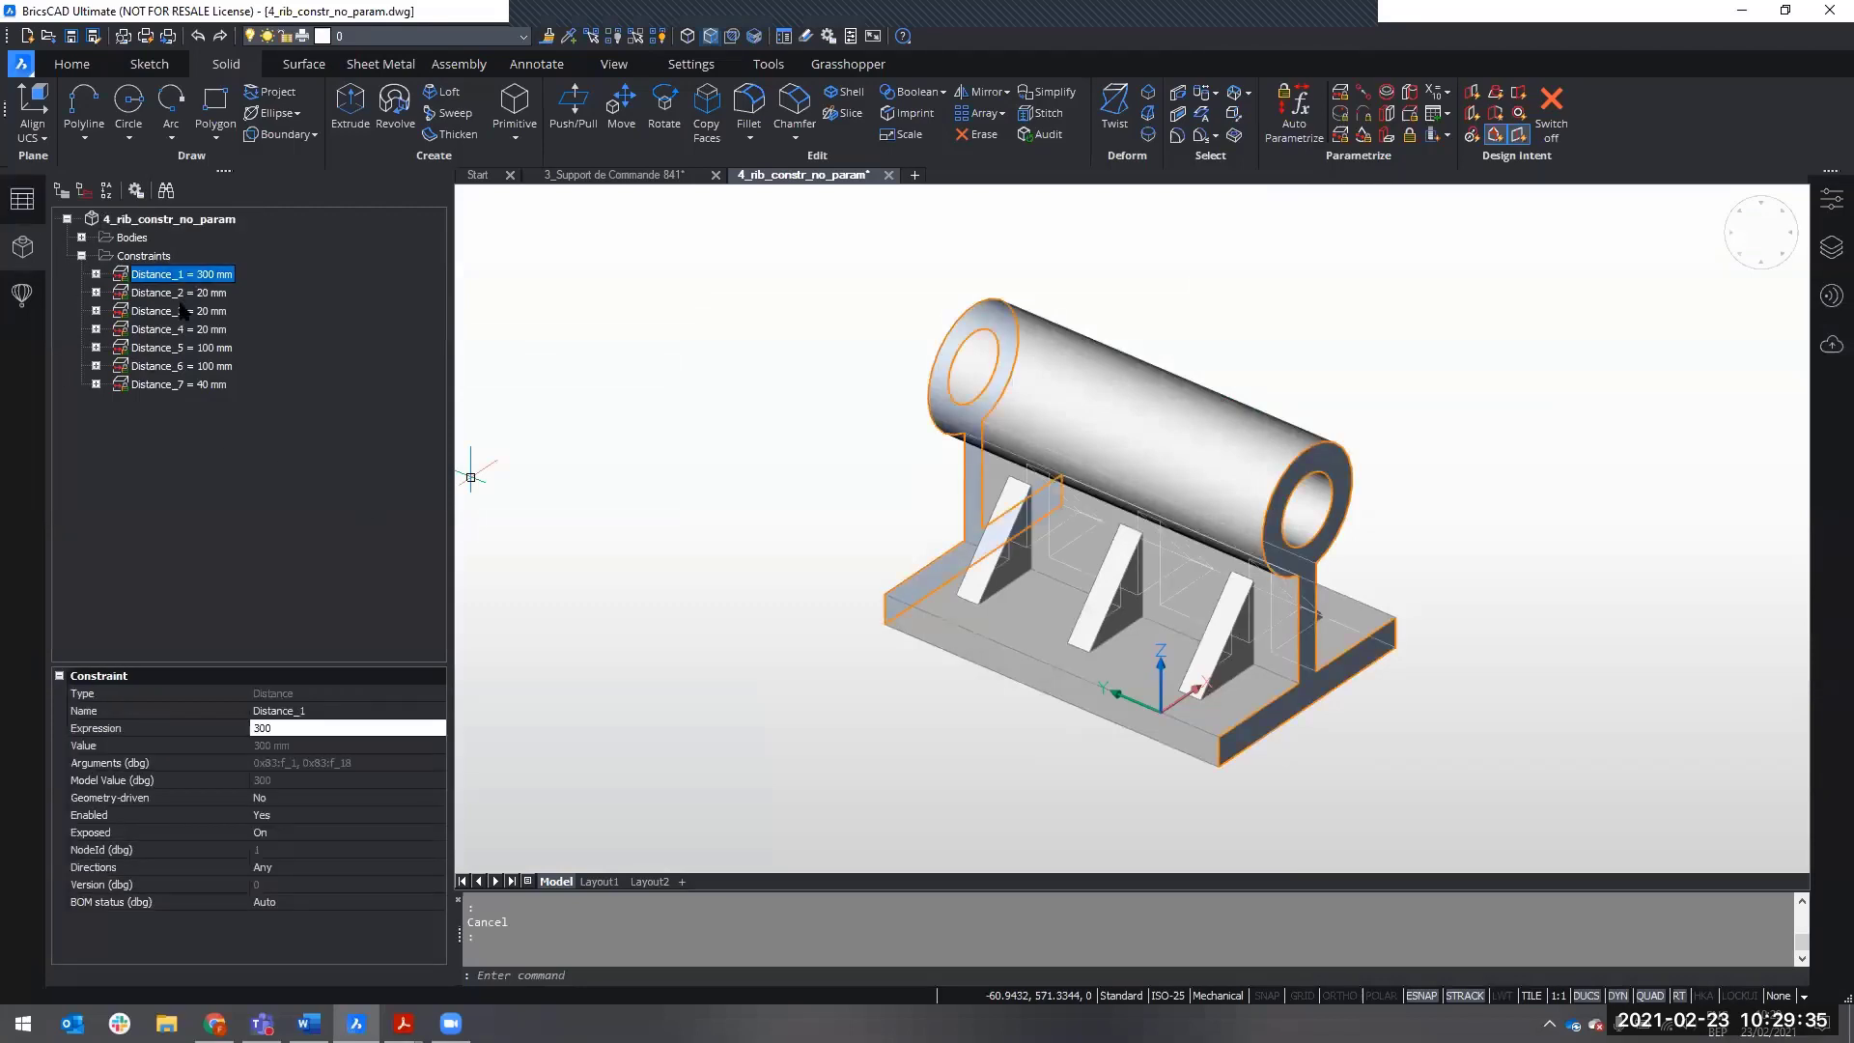
click(189, 295)
click(193, 314)
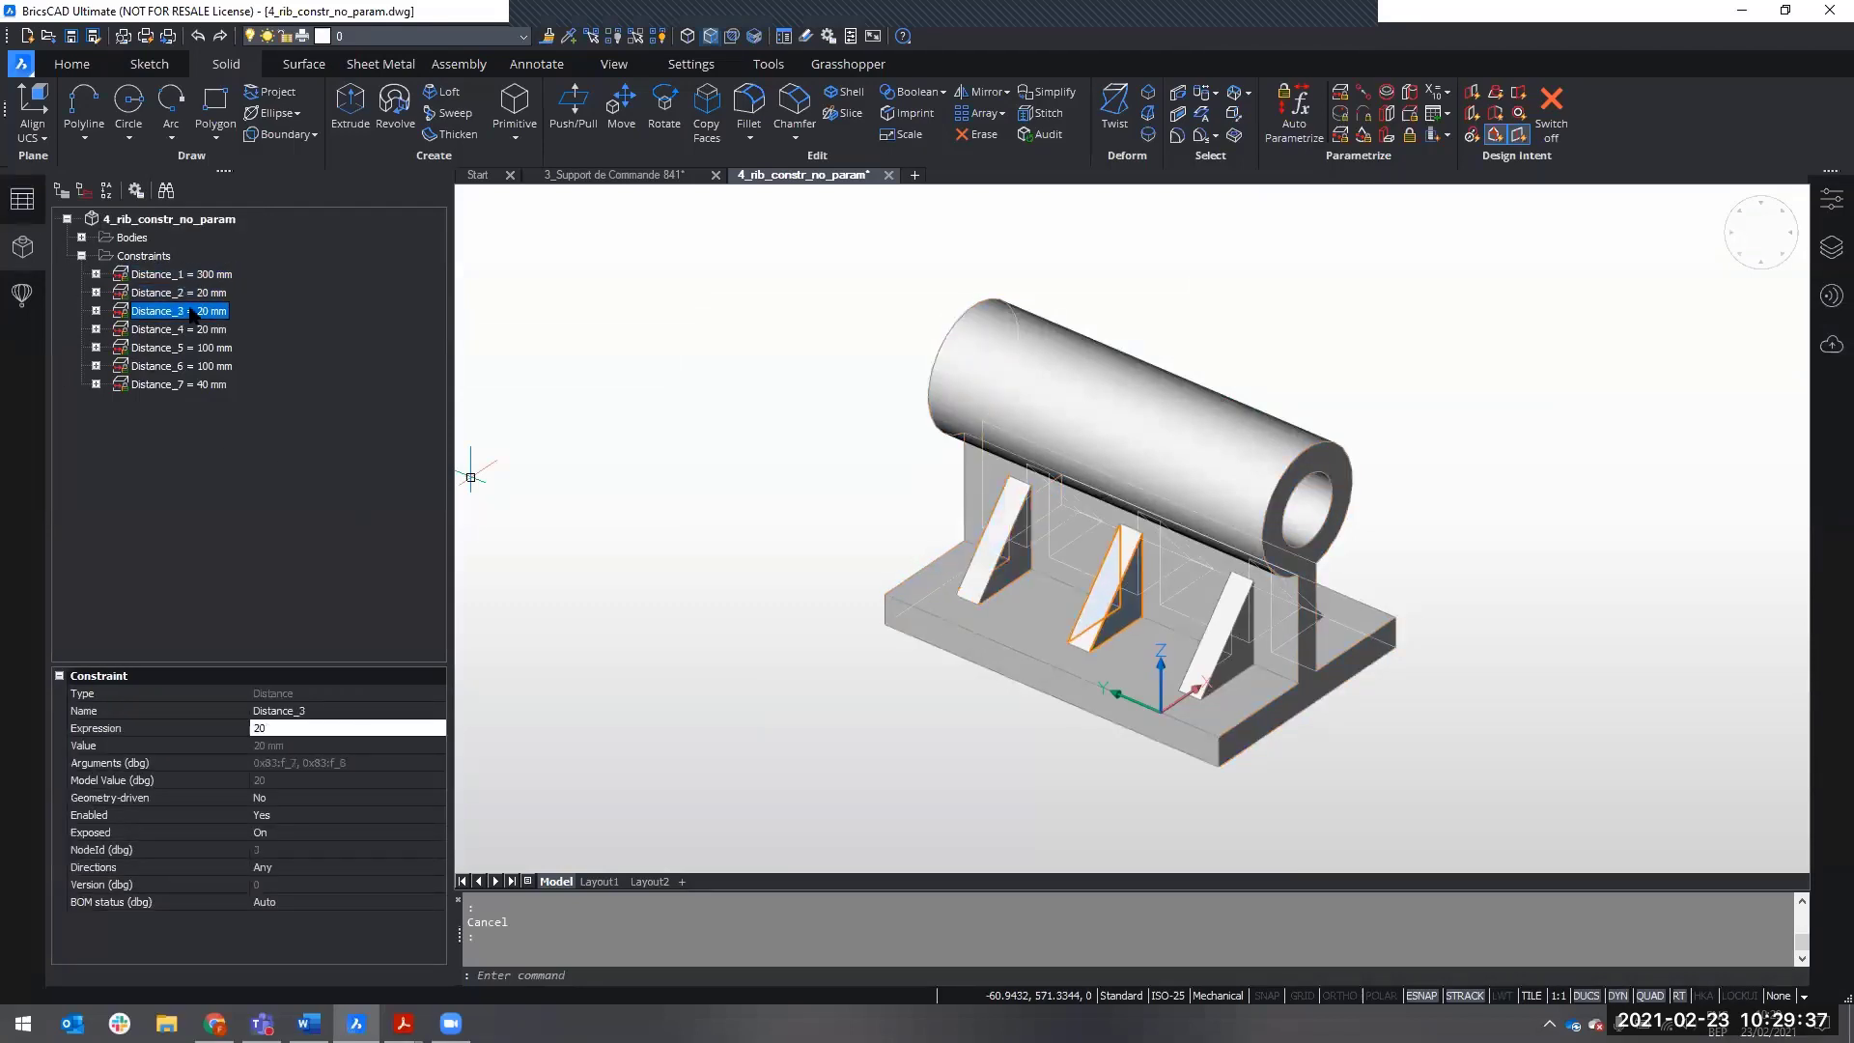
click(190, 331)
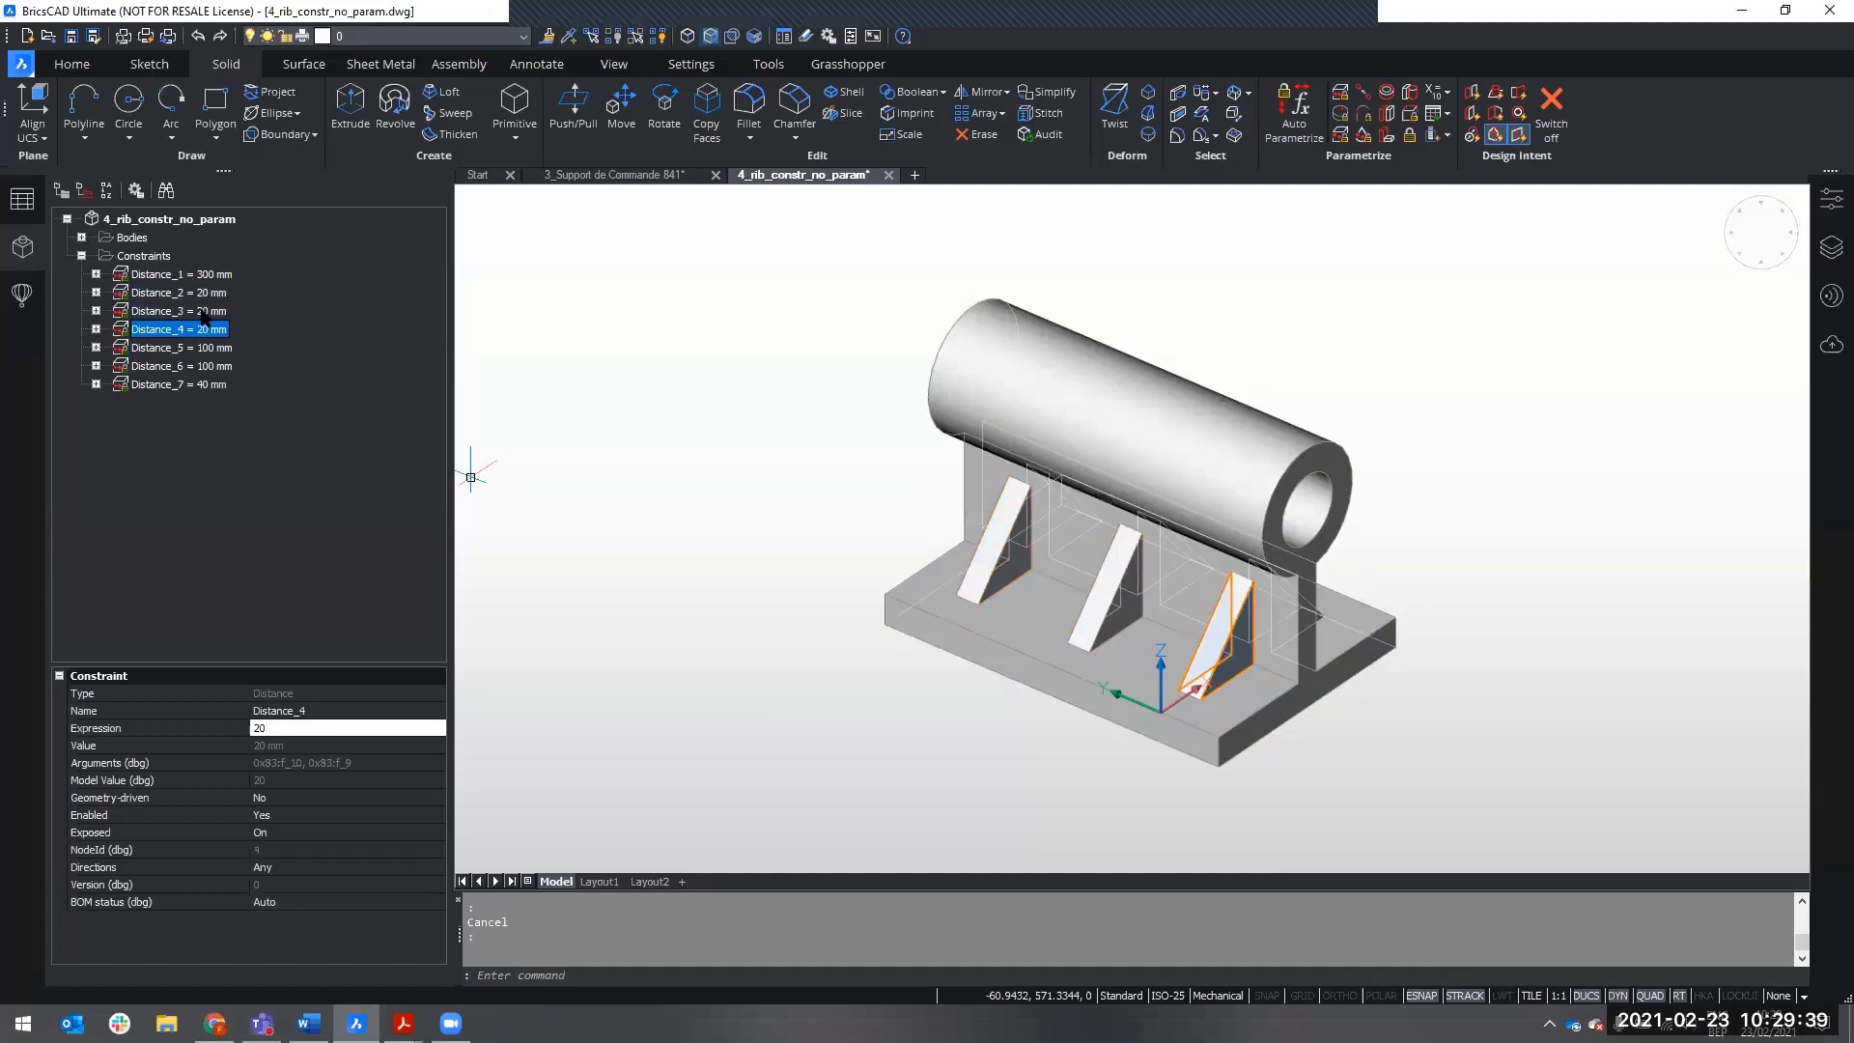
mouse_move(1106, 594)
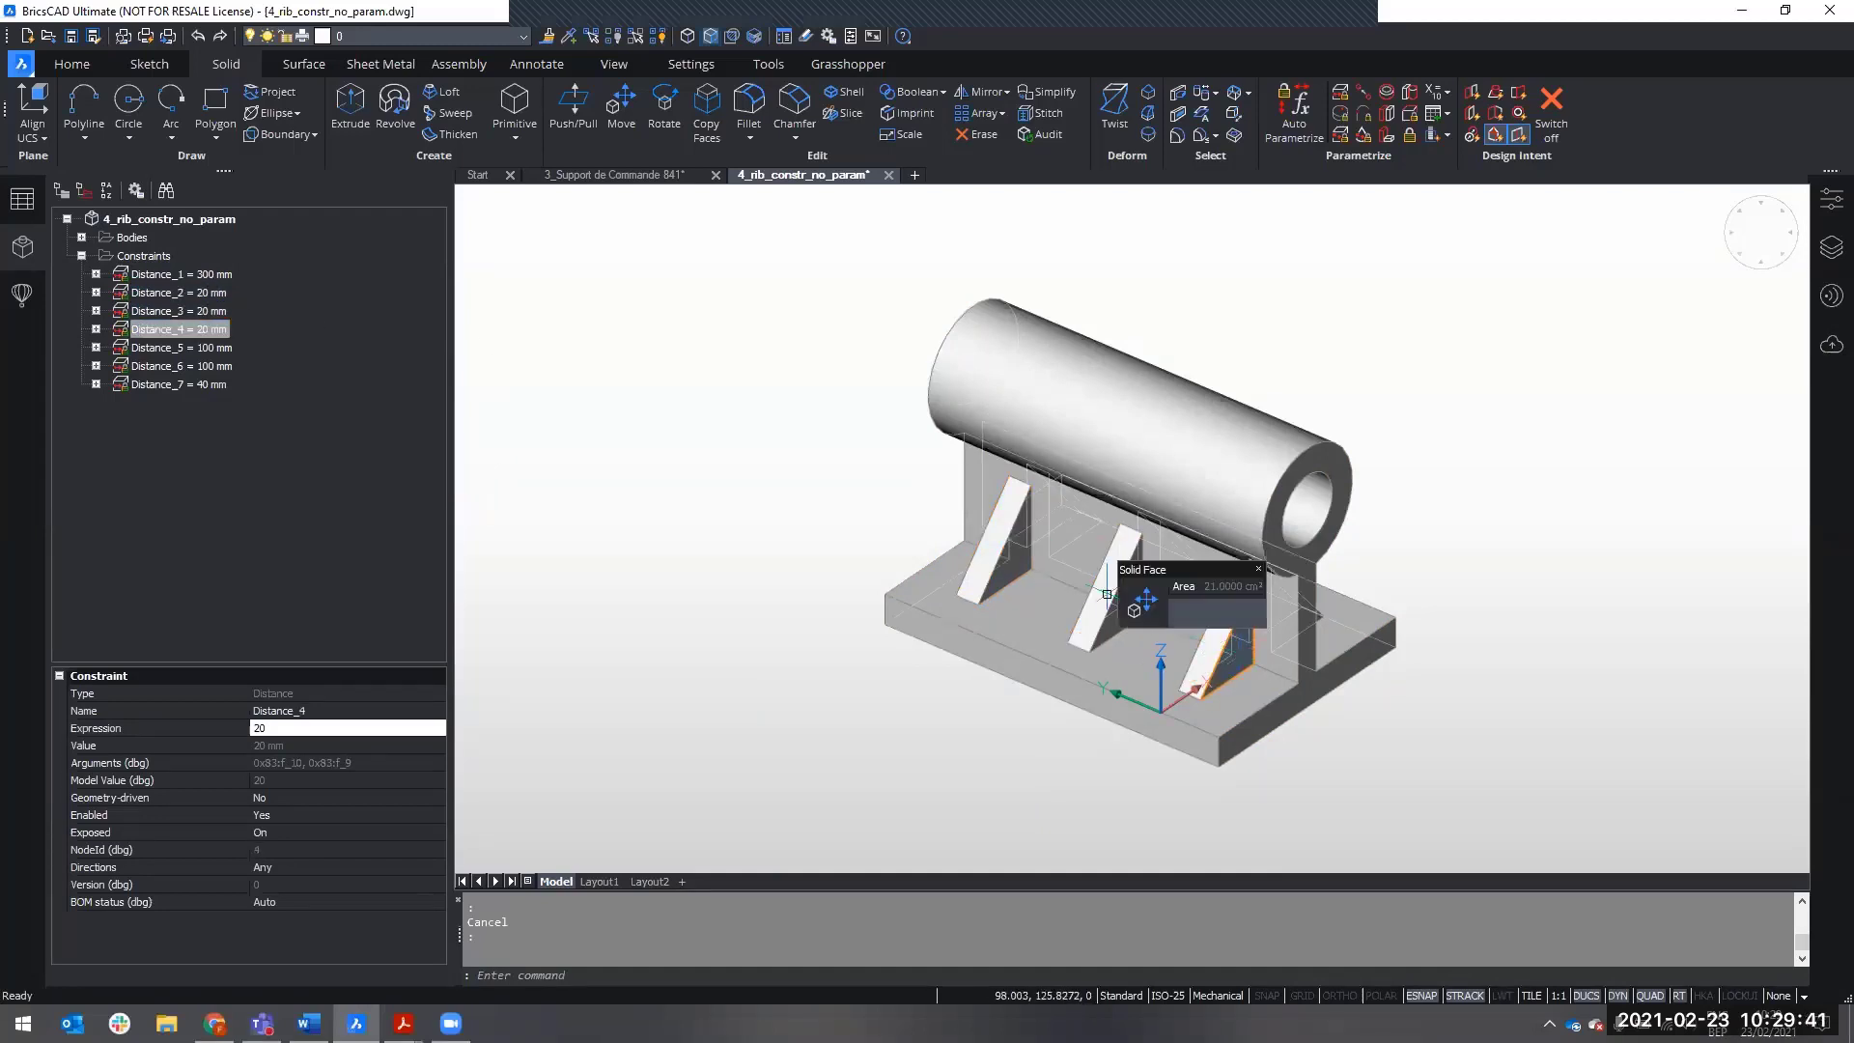
click(174, 292)
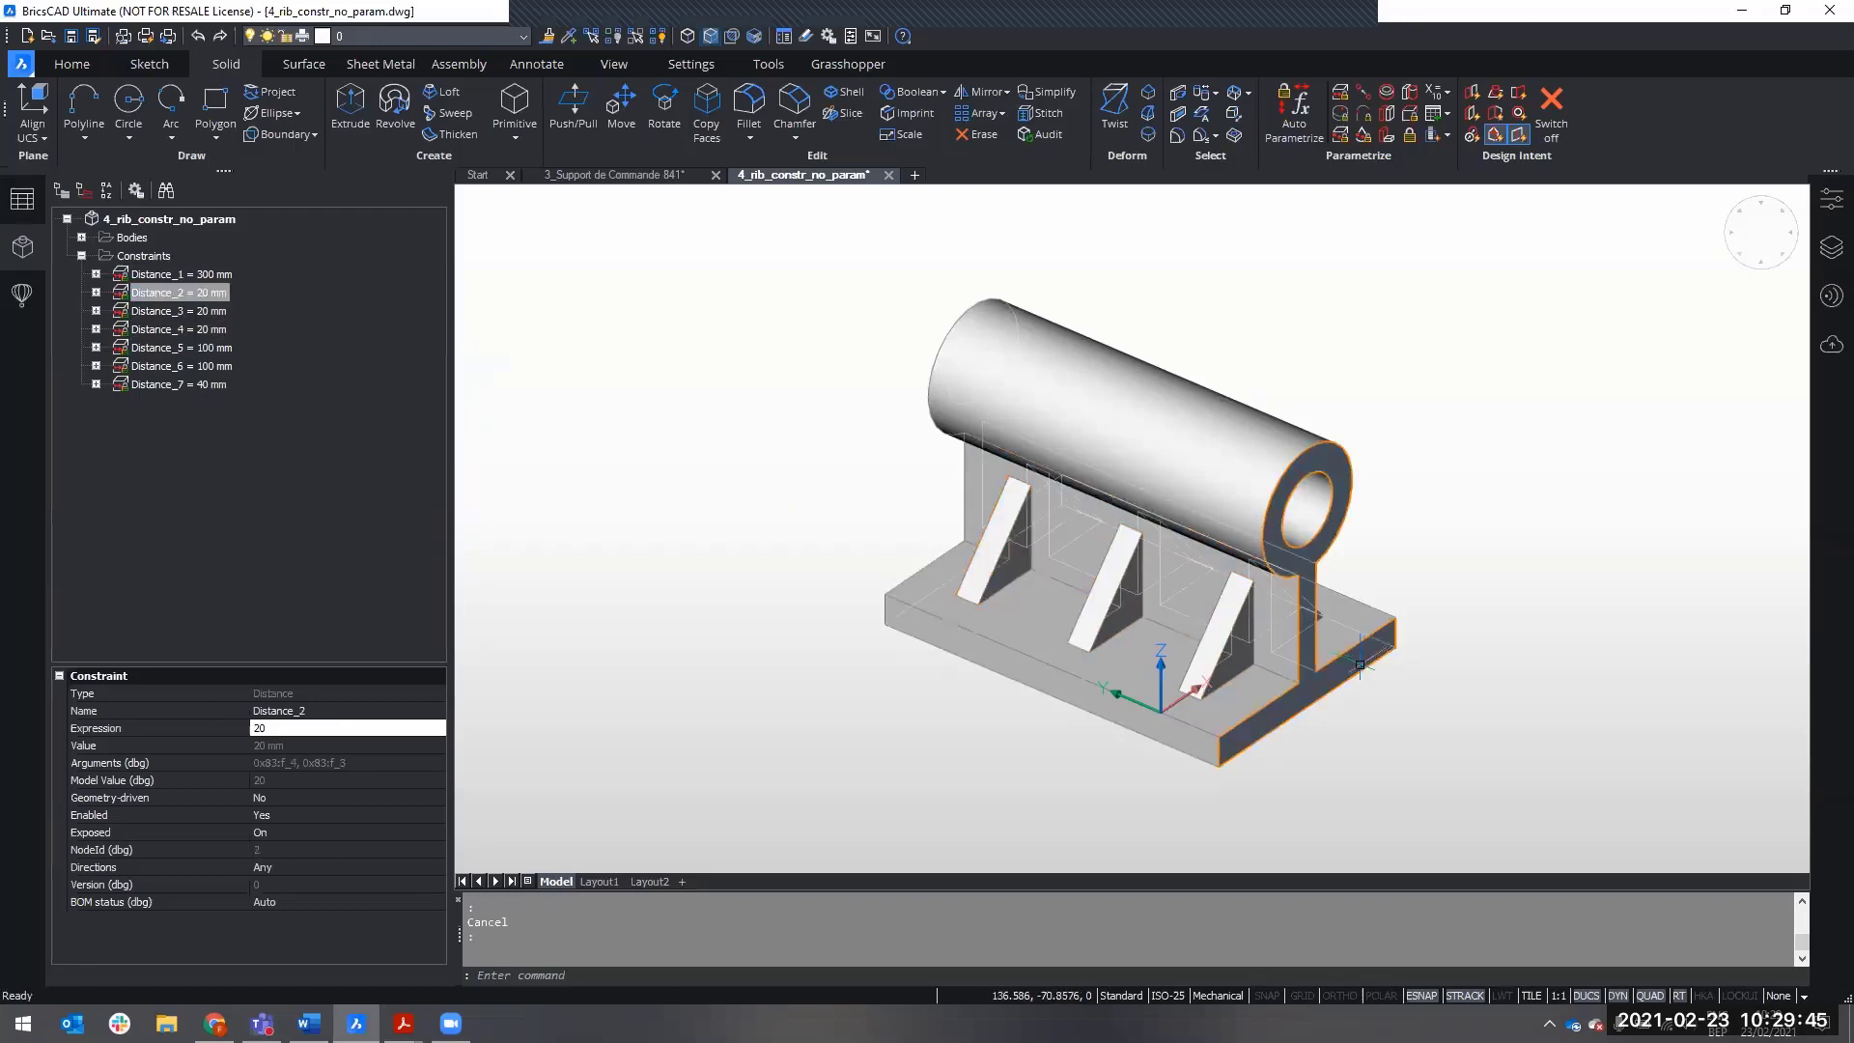
- Examine which distance constraints hold the front rib's side face and the base plate's top face
mouse_move(1359, 665)
shift+middle_down()
mouse_move(947, 649)
mouse_move(1215, 685)
mouse_move(1283, 641)
mouse_move(1384, 640)
mouse_move(1365, 634)
shift+middle_up()
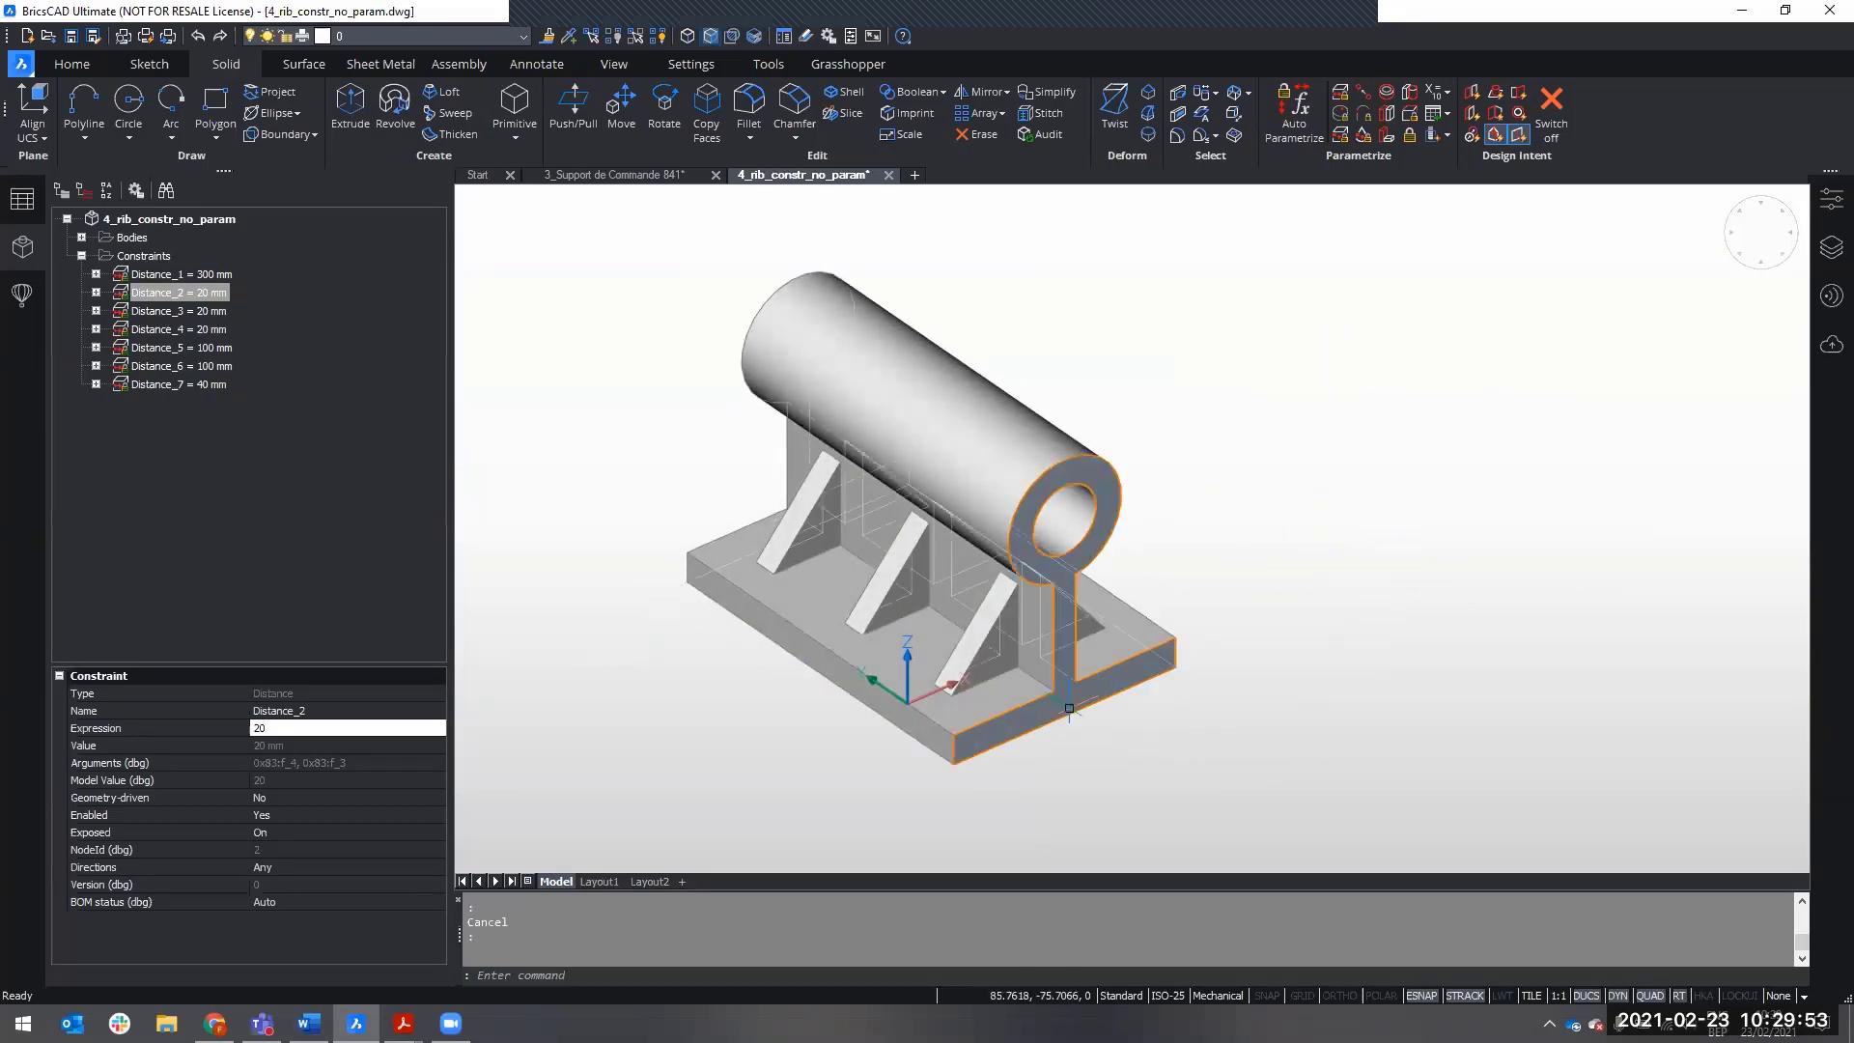
scroll(1031, 647, up, 3)
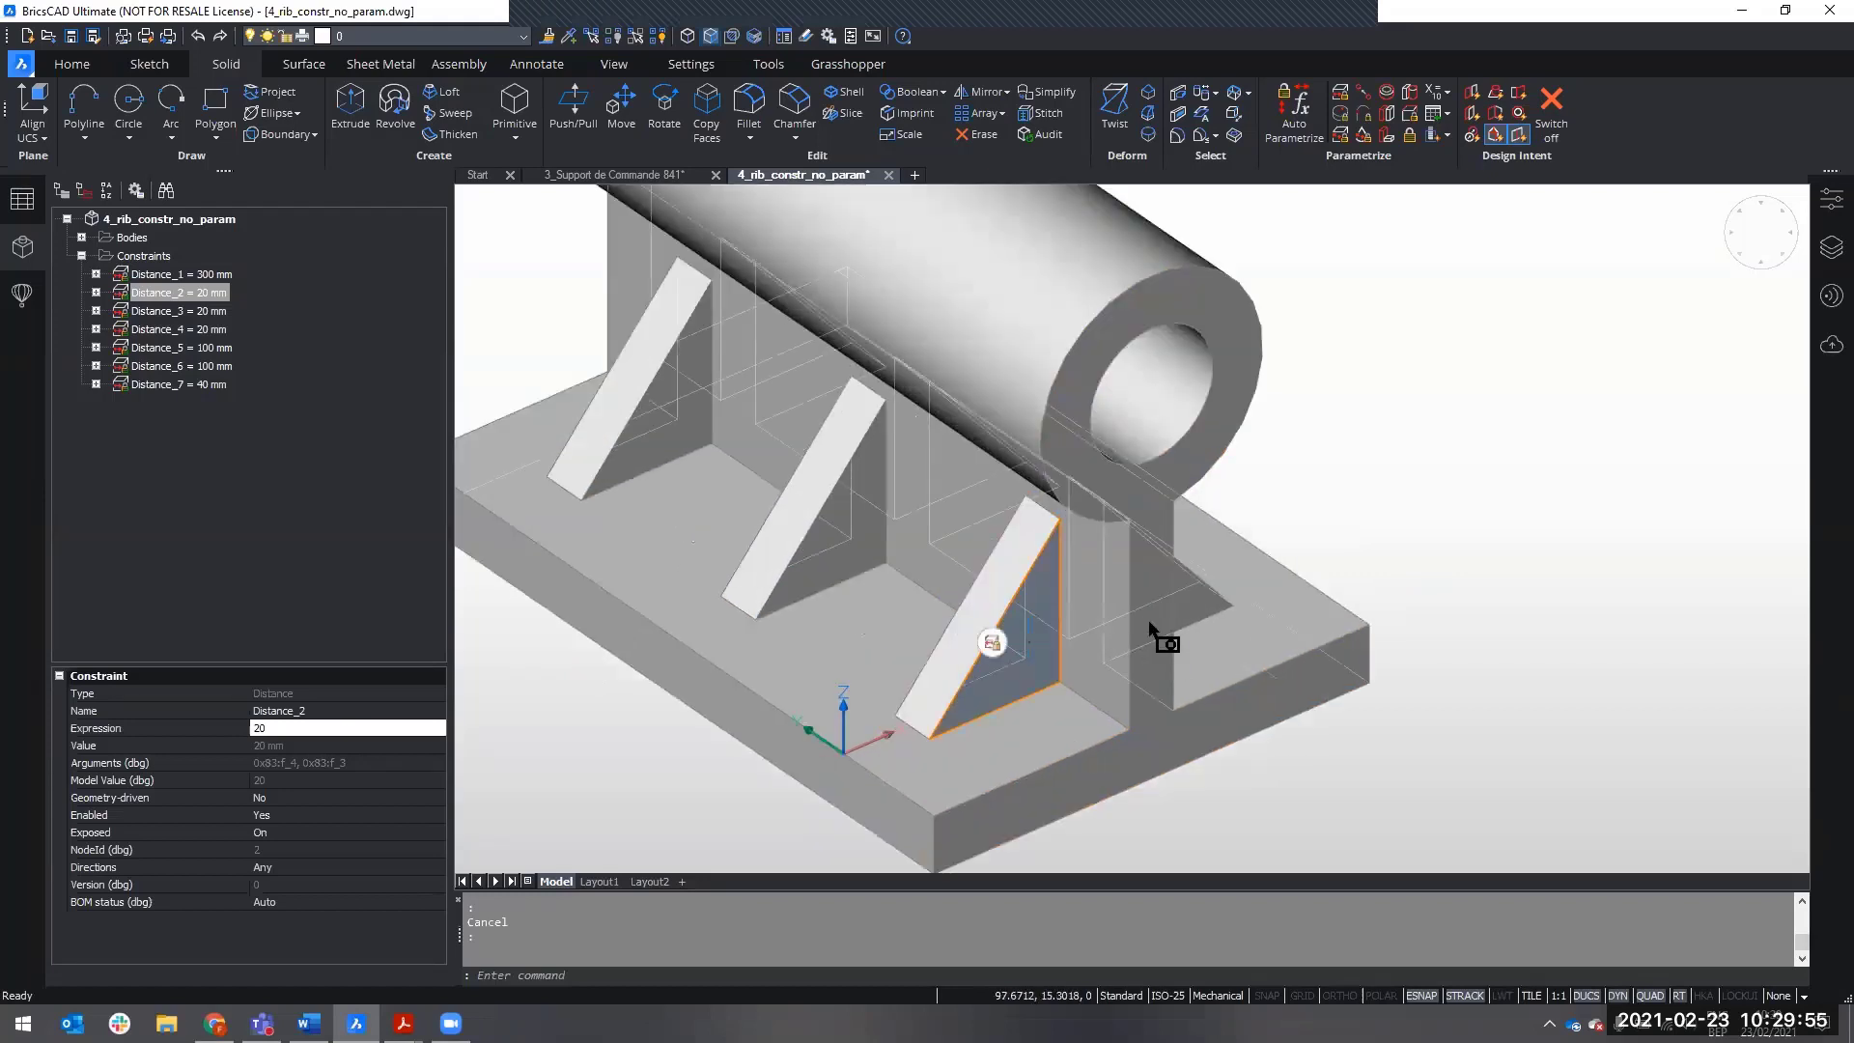
click(1178, 623)
click(1198, 605)
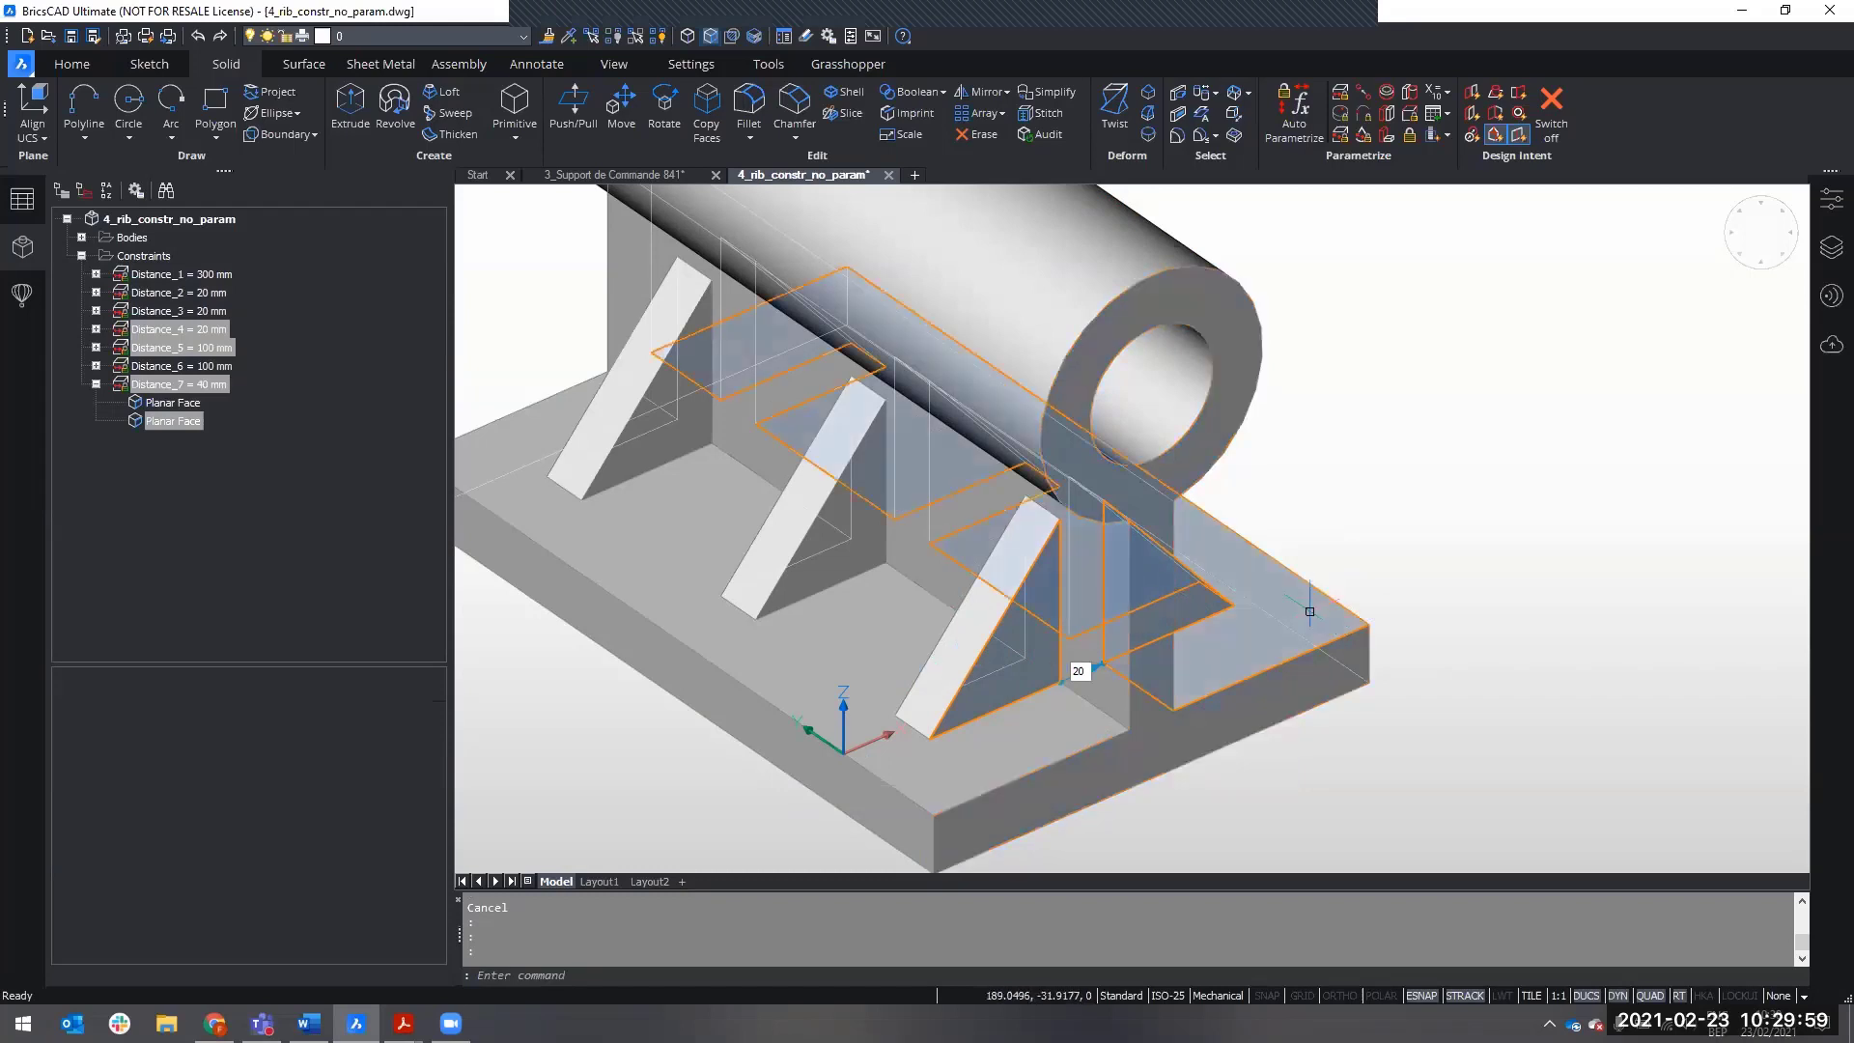
key(Escape)
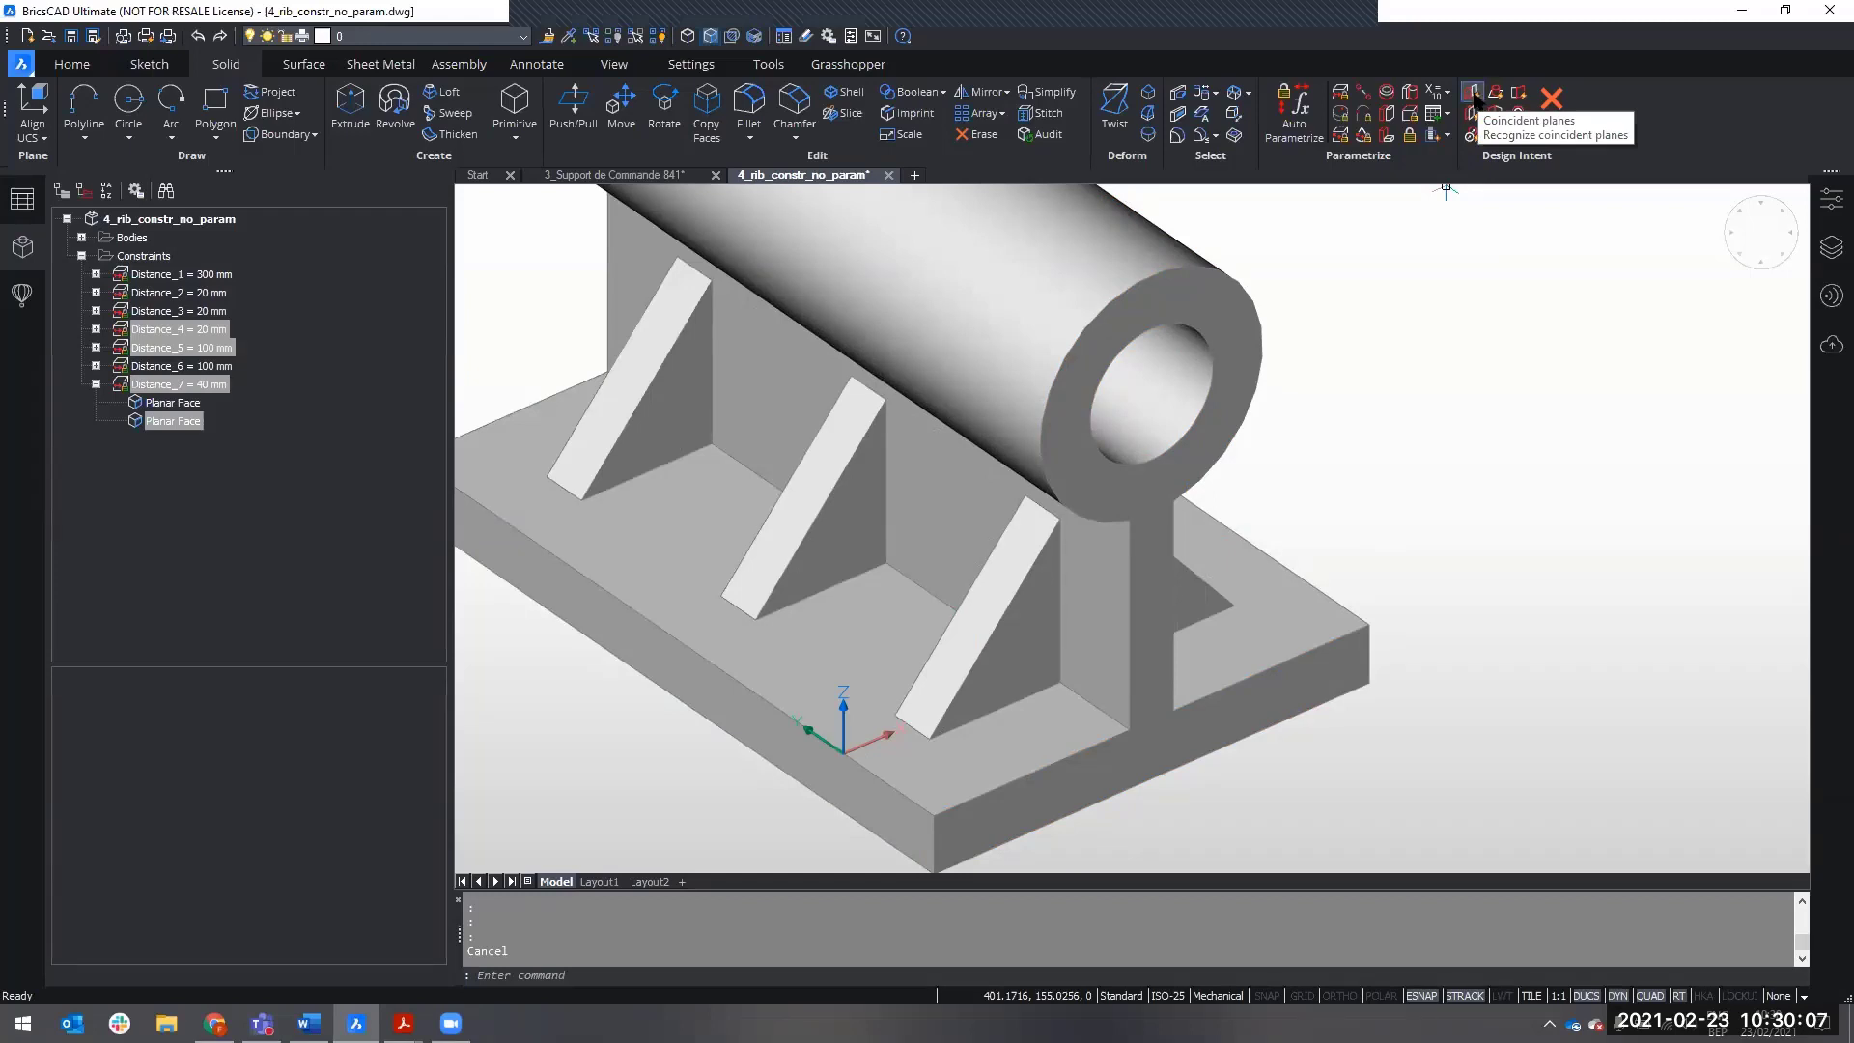
- Turn on design intent recognition of coincident planes
click(1474, 96)
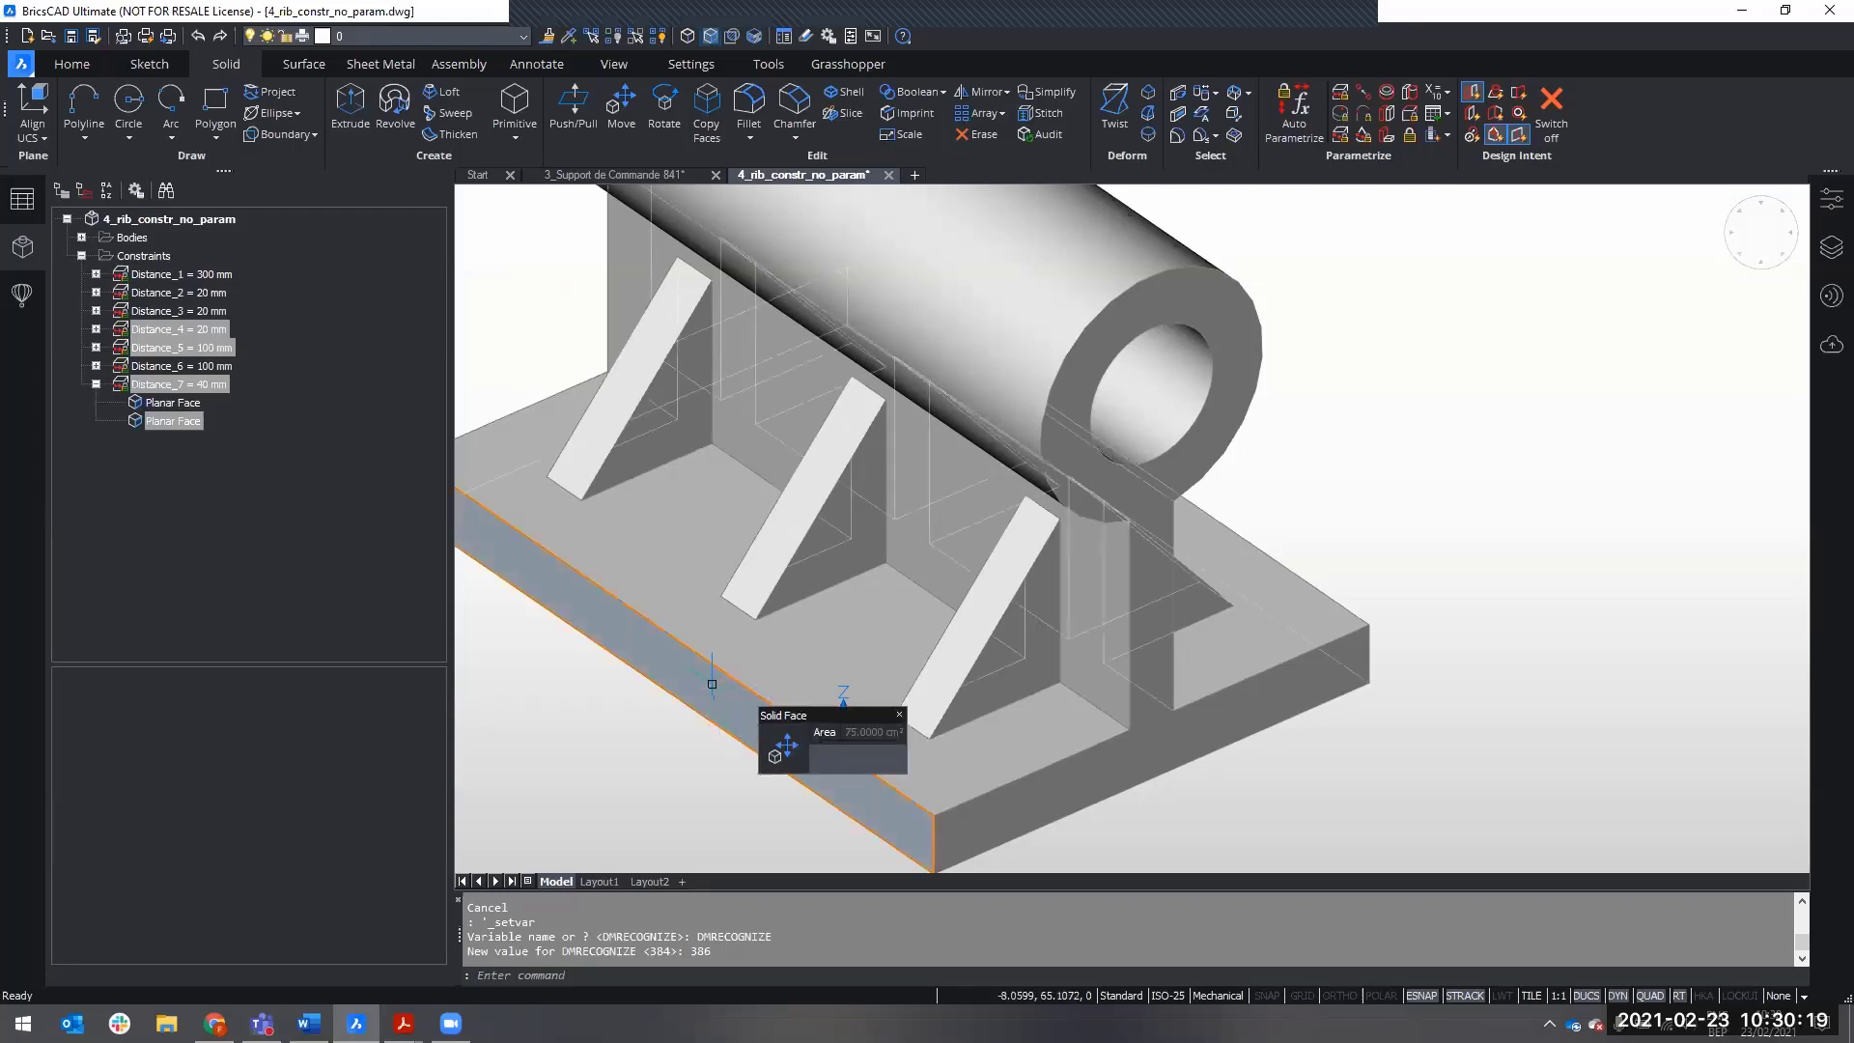
middle_drag(719, 684, 906, 665)
click(638, 685)
key(Escape)
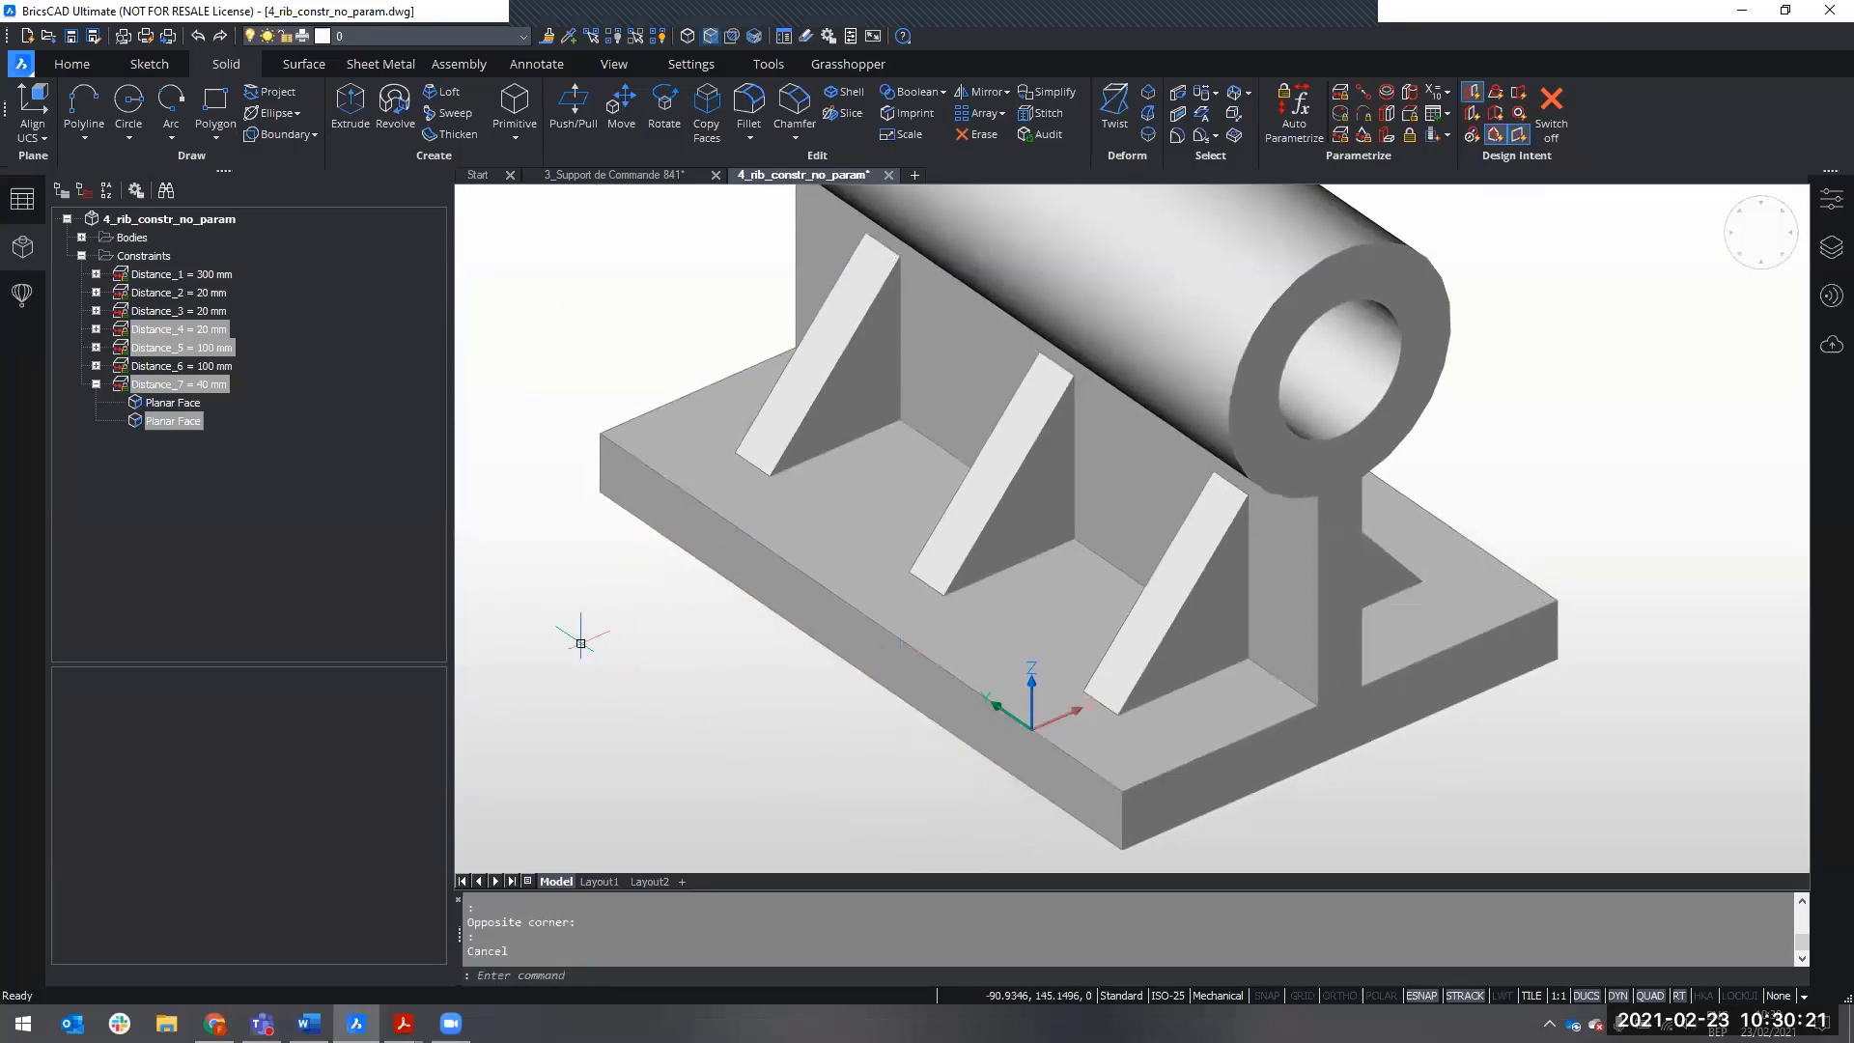
- Add a new parameter named w with the expression 20 to the ribbed support
click(145, 257)
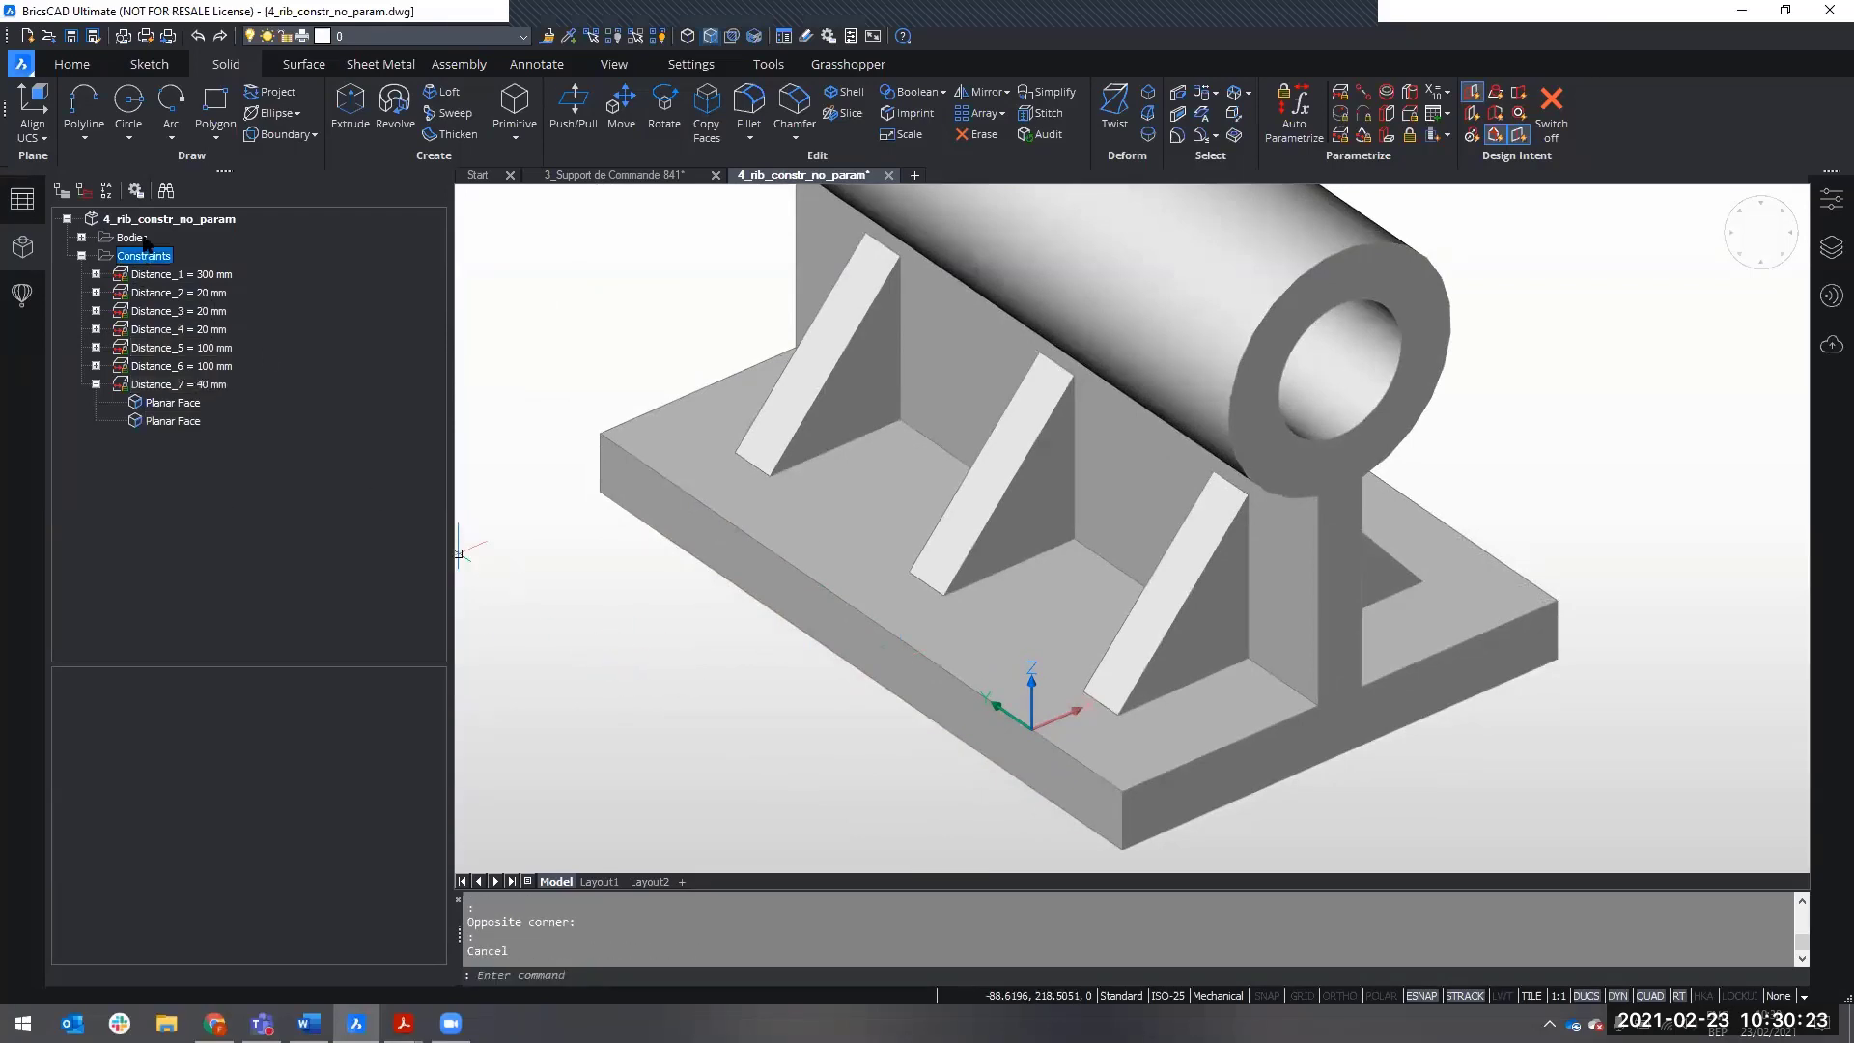
right_click(147, 221)
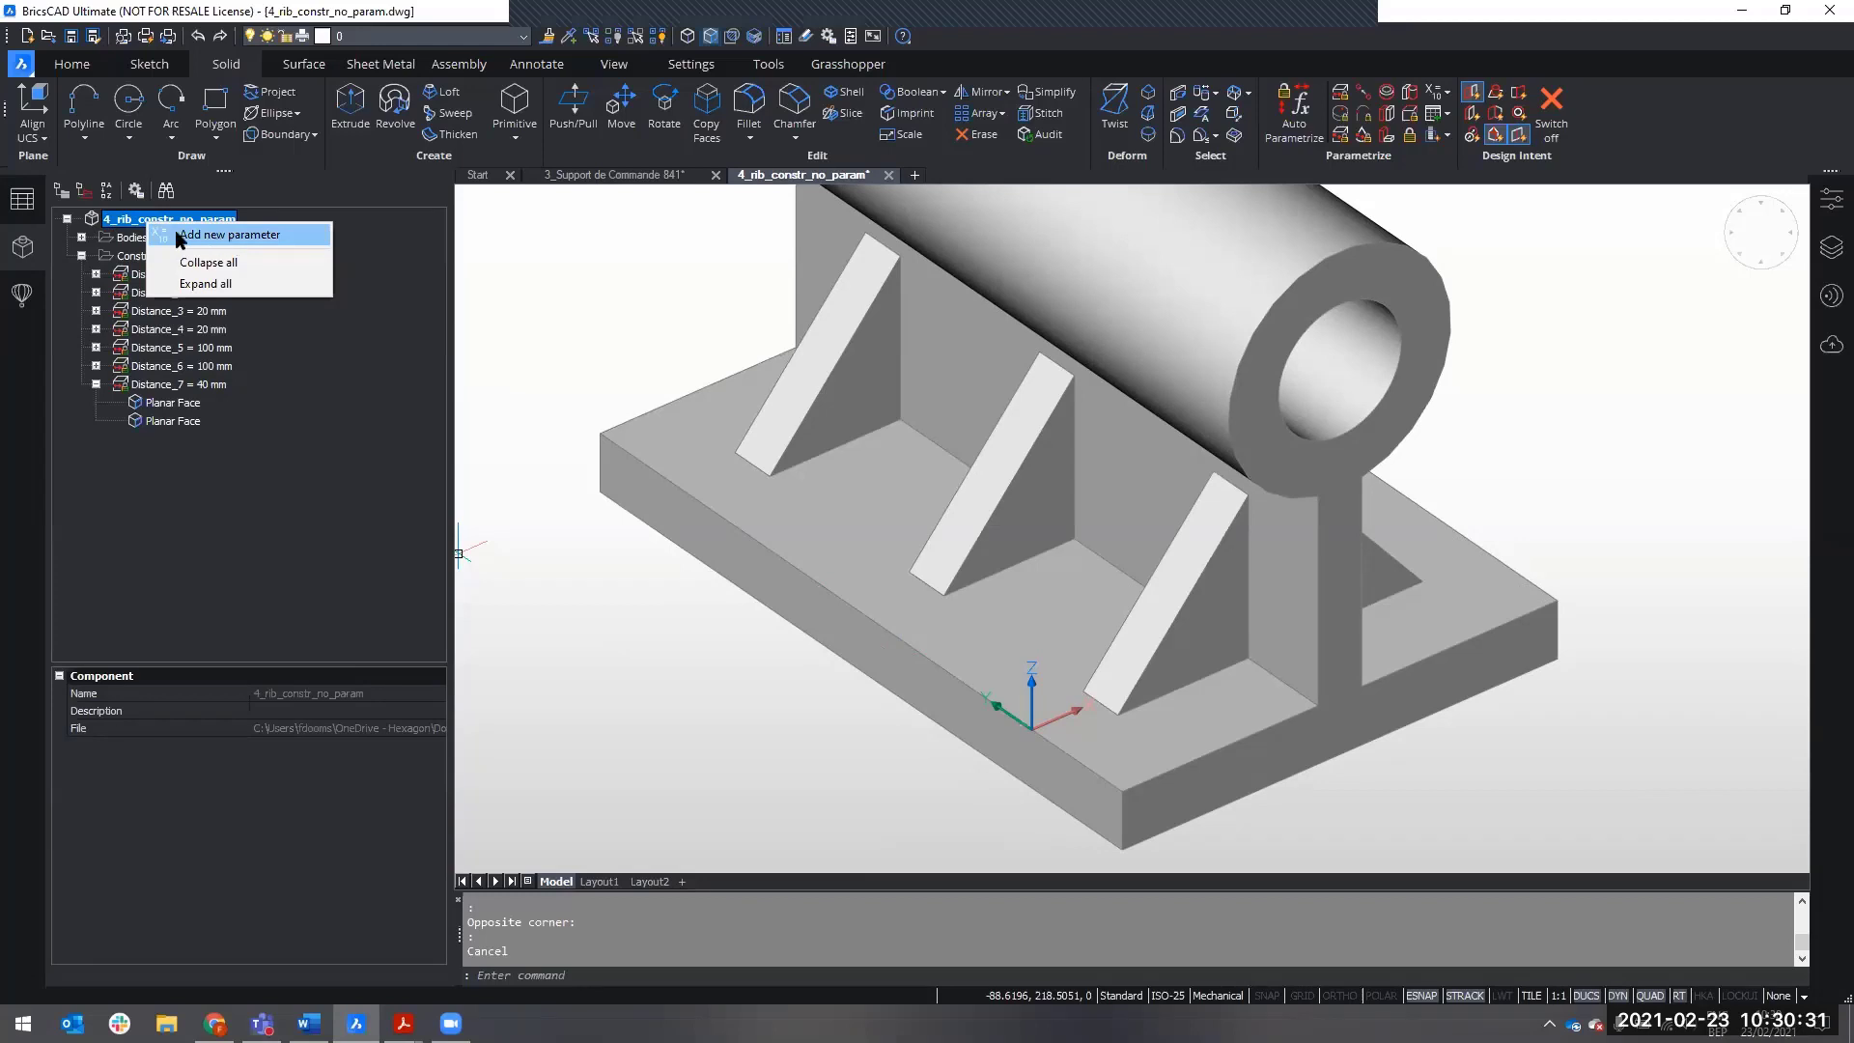
click(204, 242)
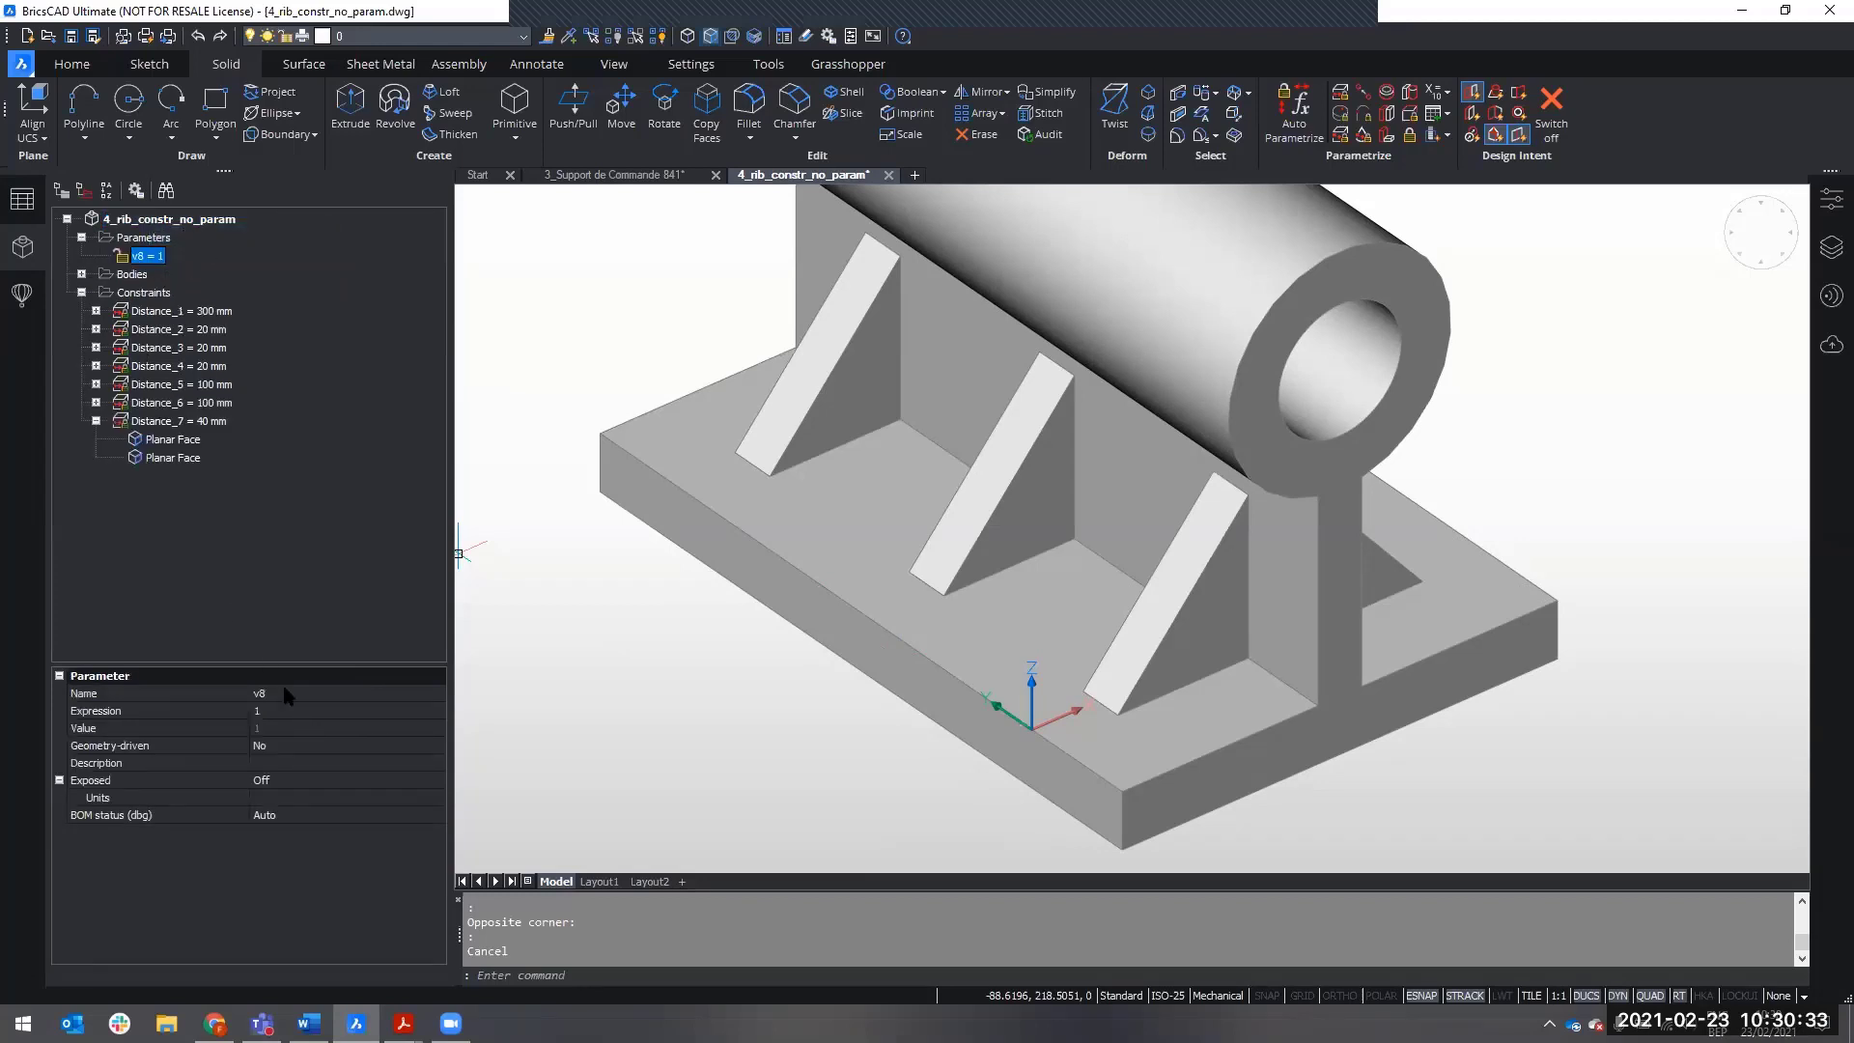
click(311, 694)
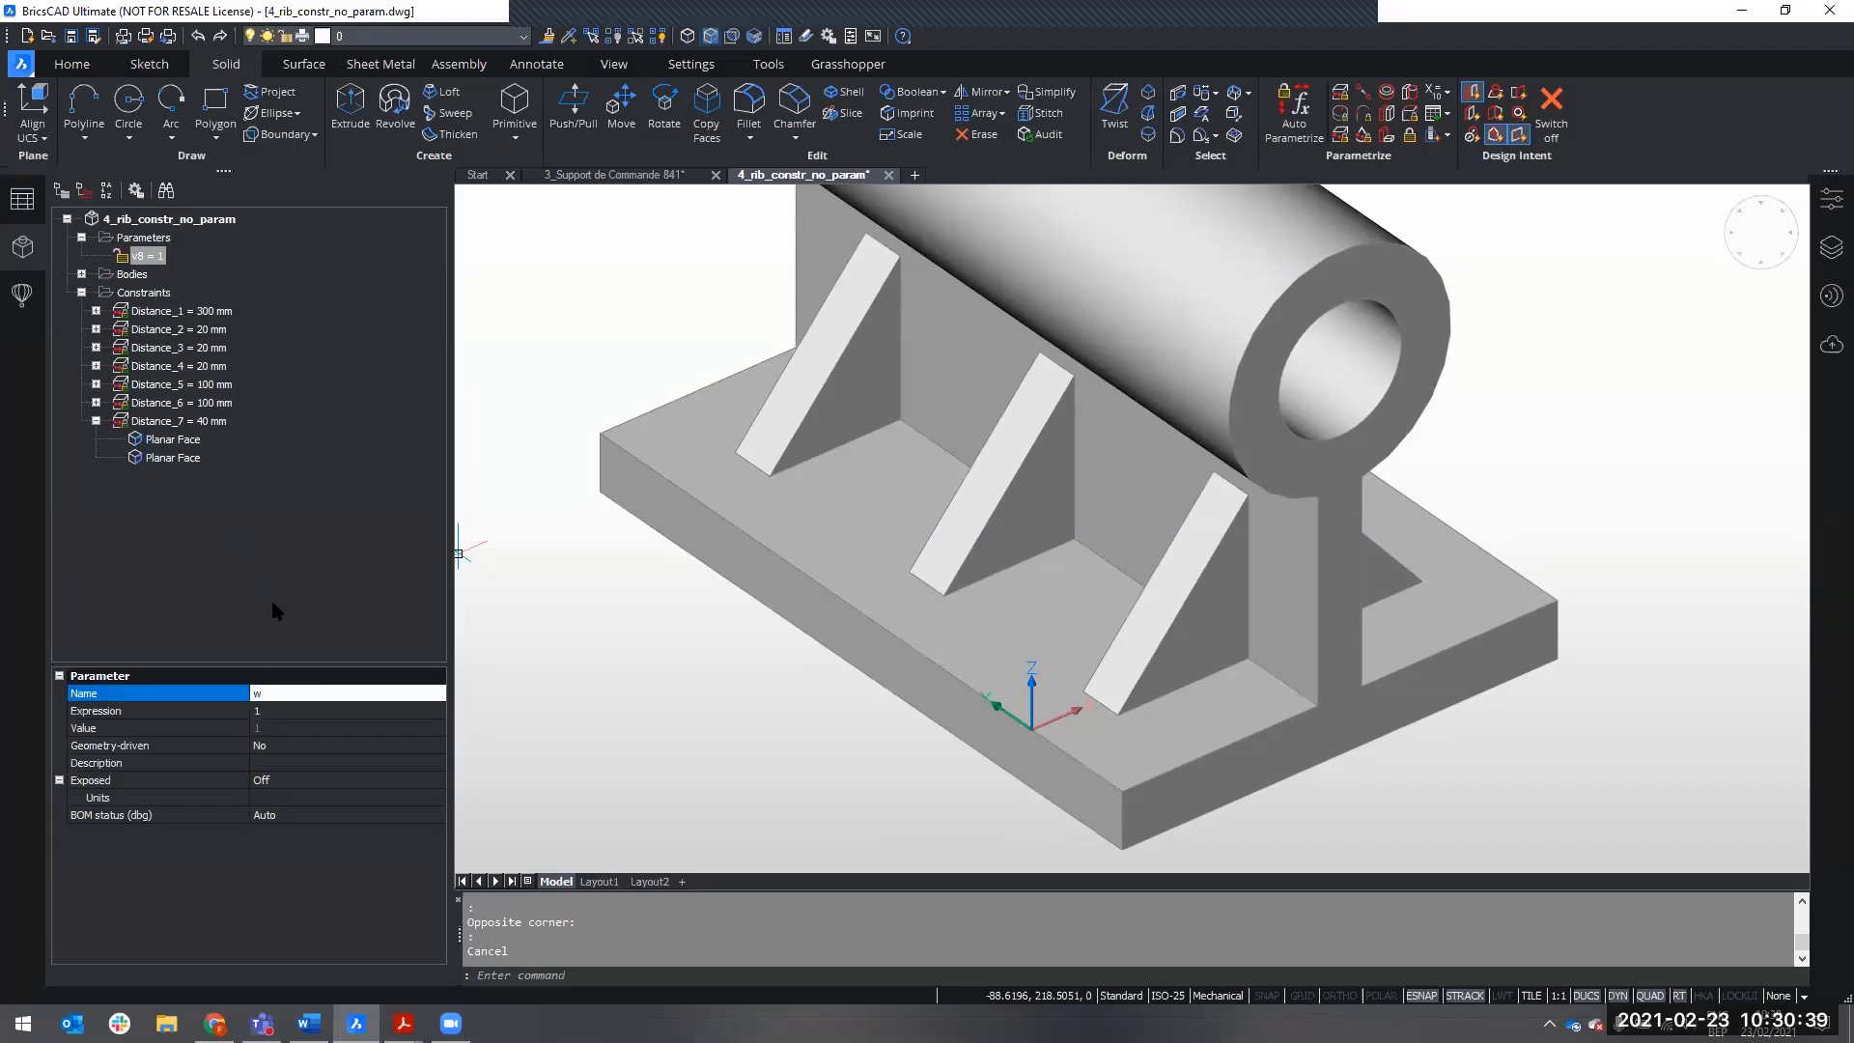
click(284, 710)
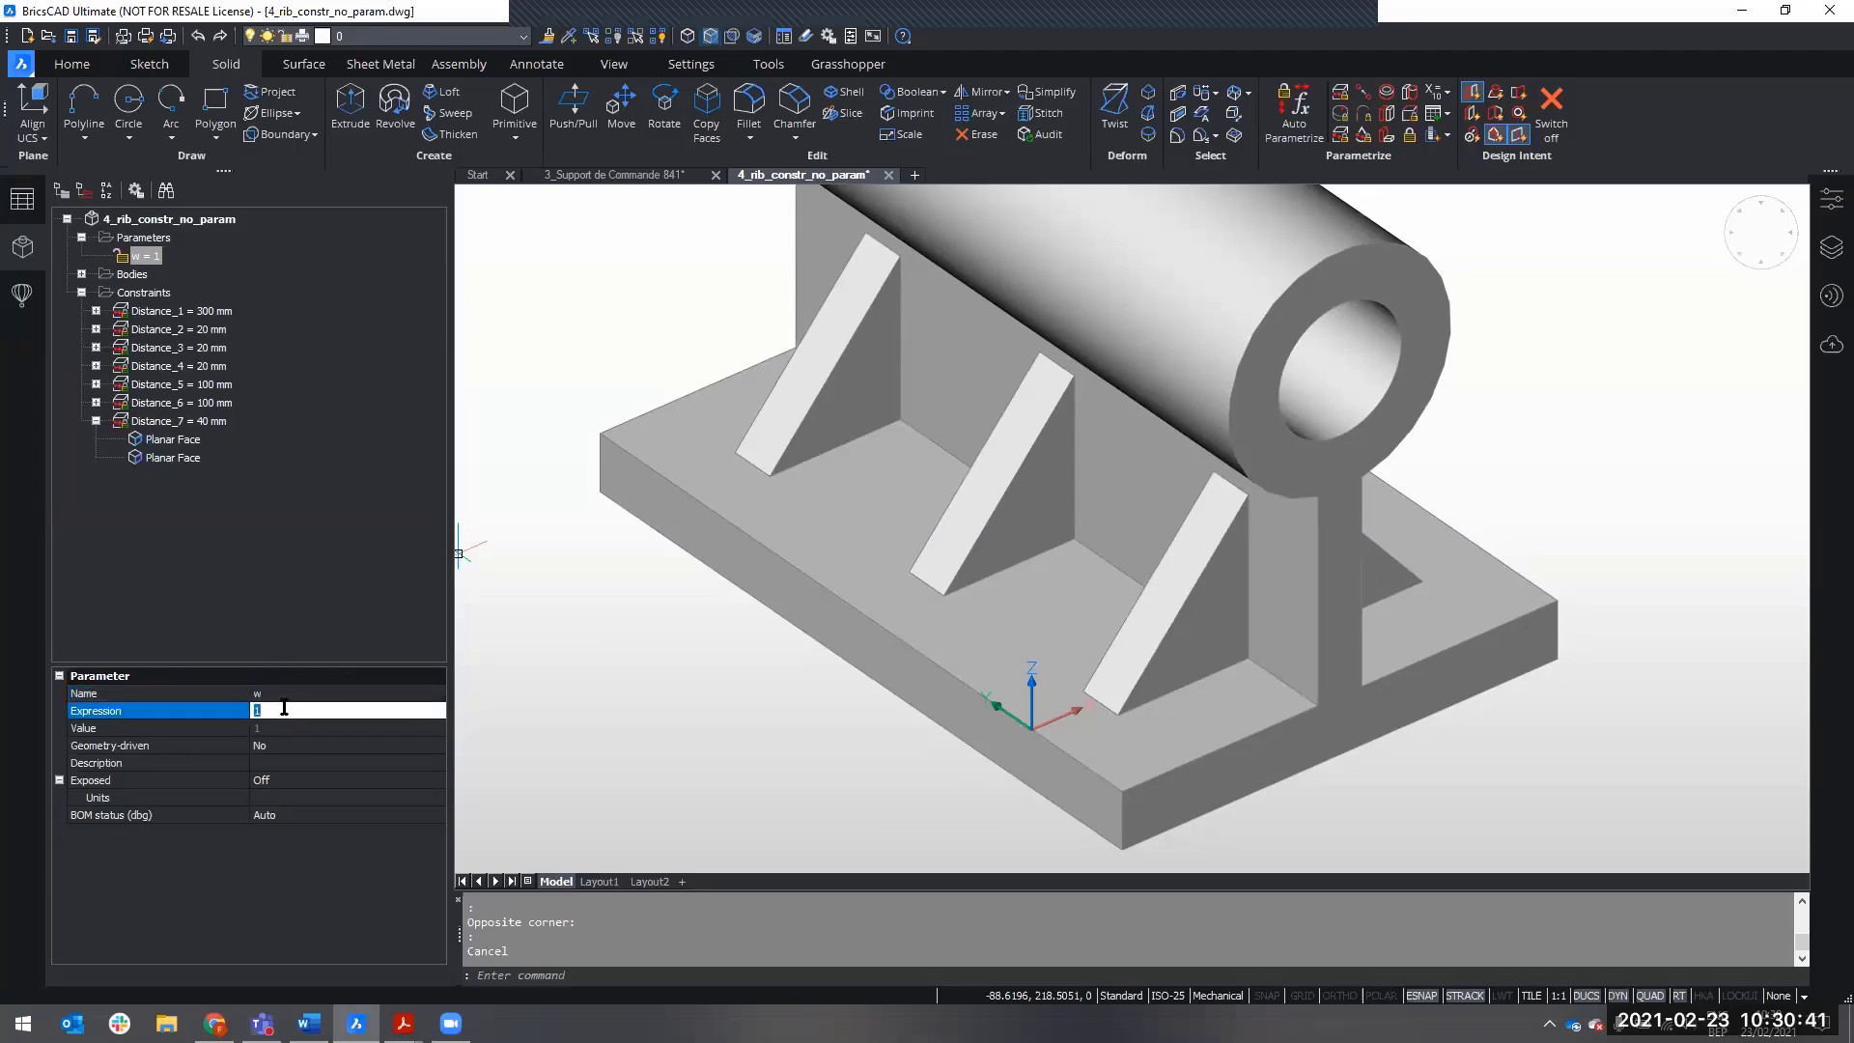
text(20)
- Set the expression of the three rib thickness constraints, Distance_2, Distance_3 and Distance_4, to w
click(201, 329)
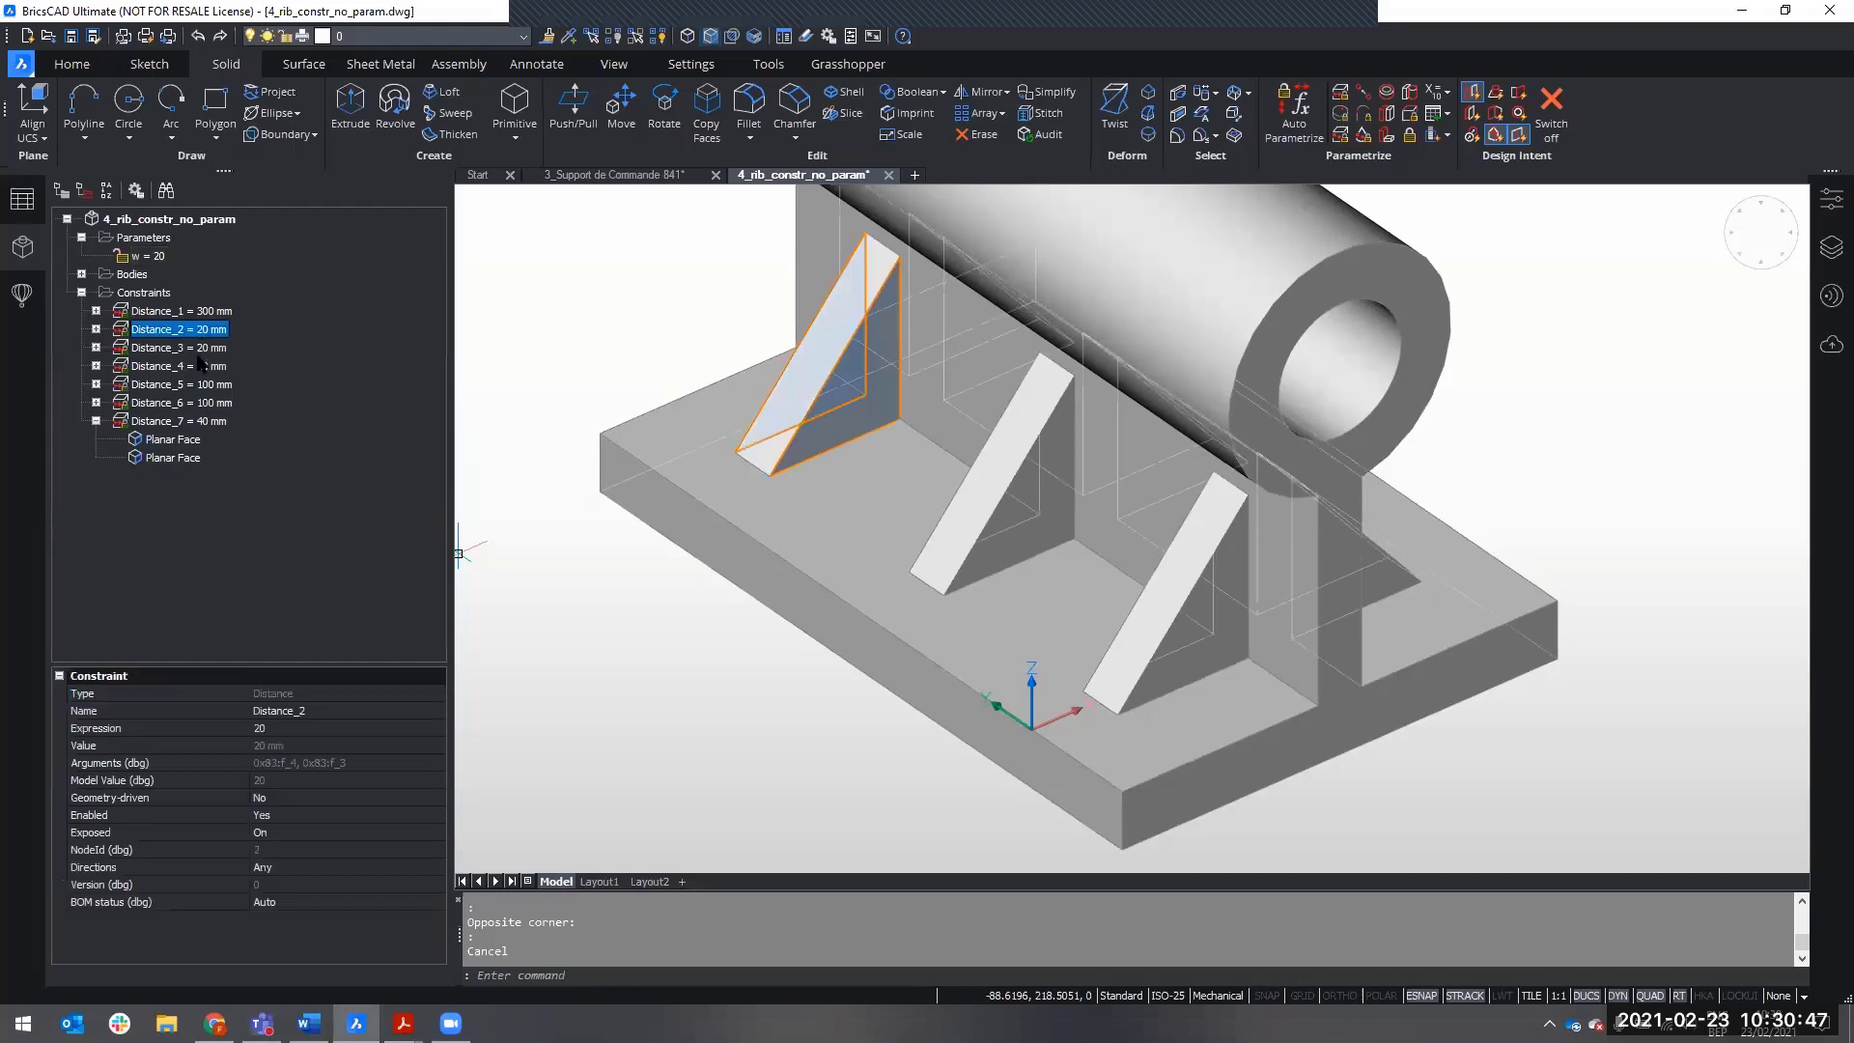
click(200, 350)
click(209, 367)
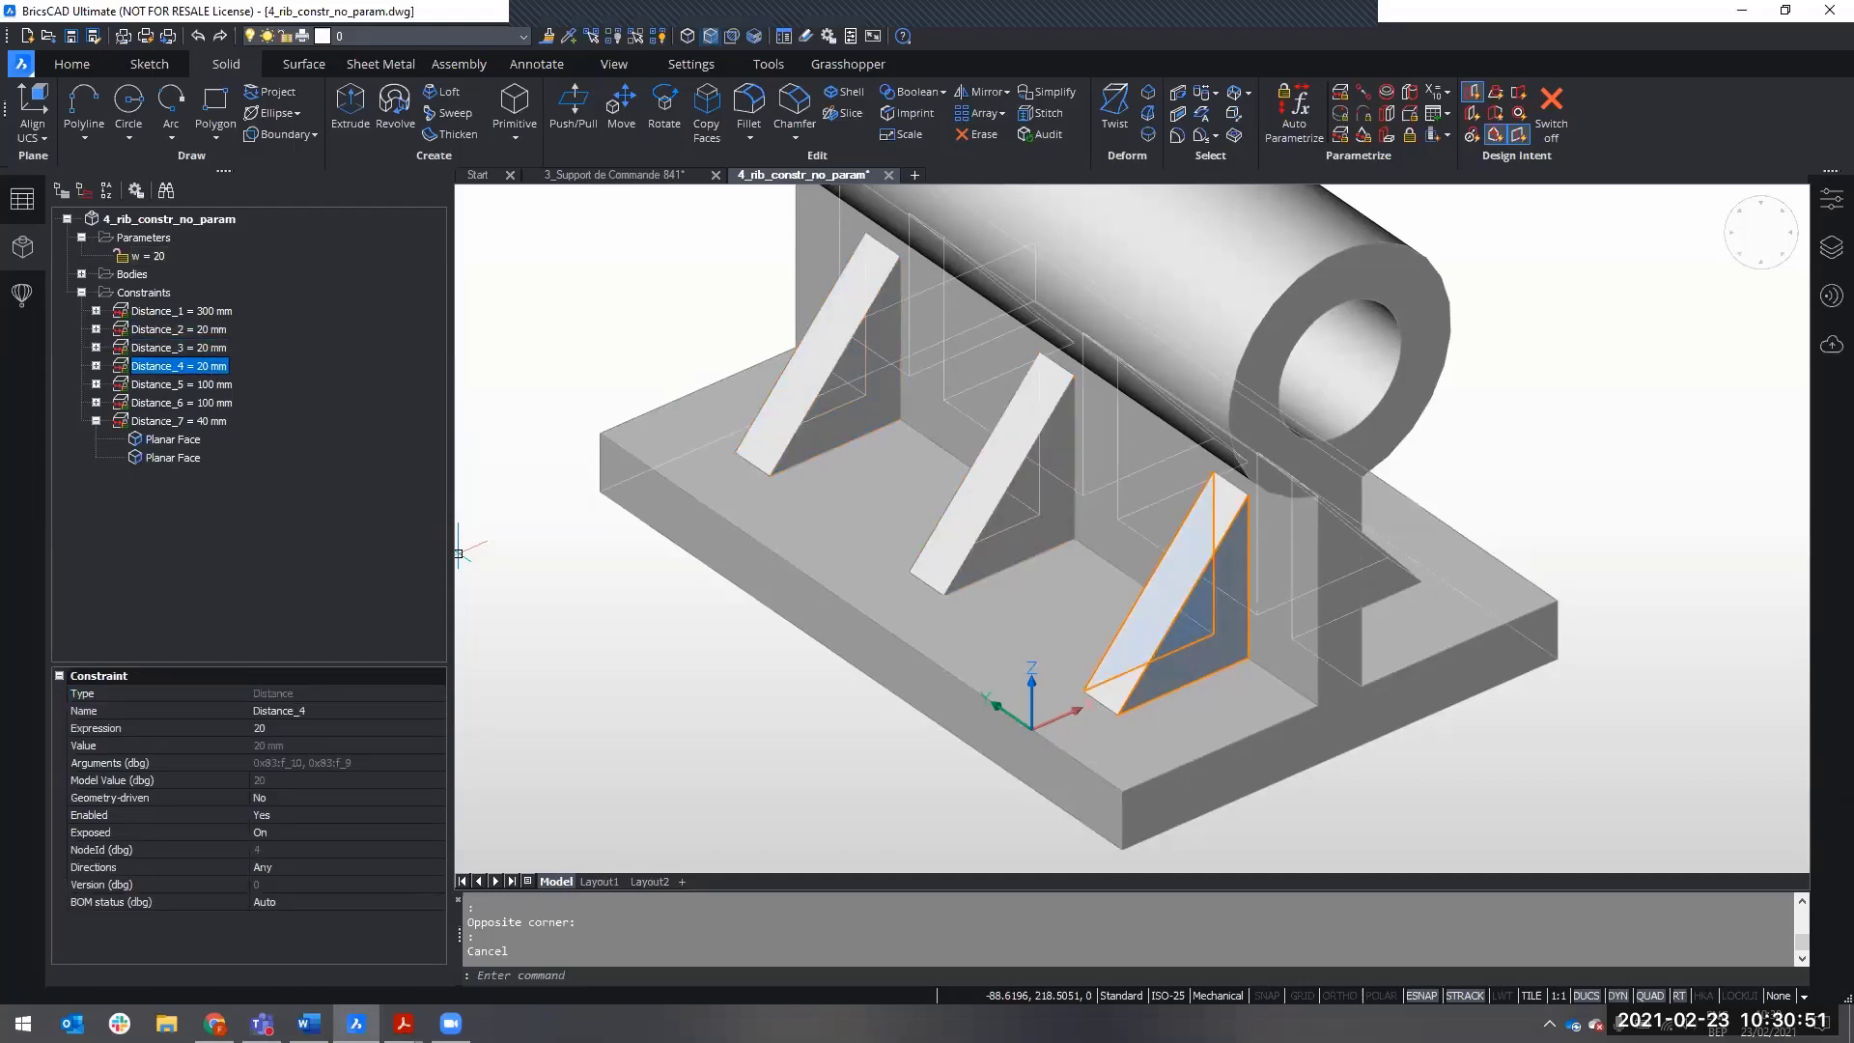
shift+click(207, 331)
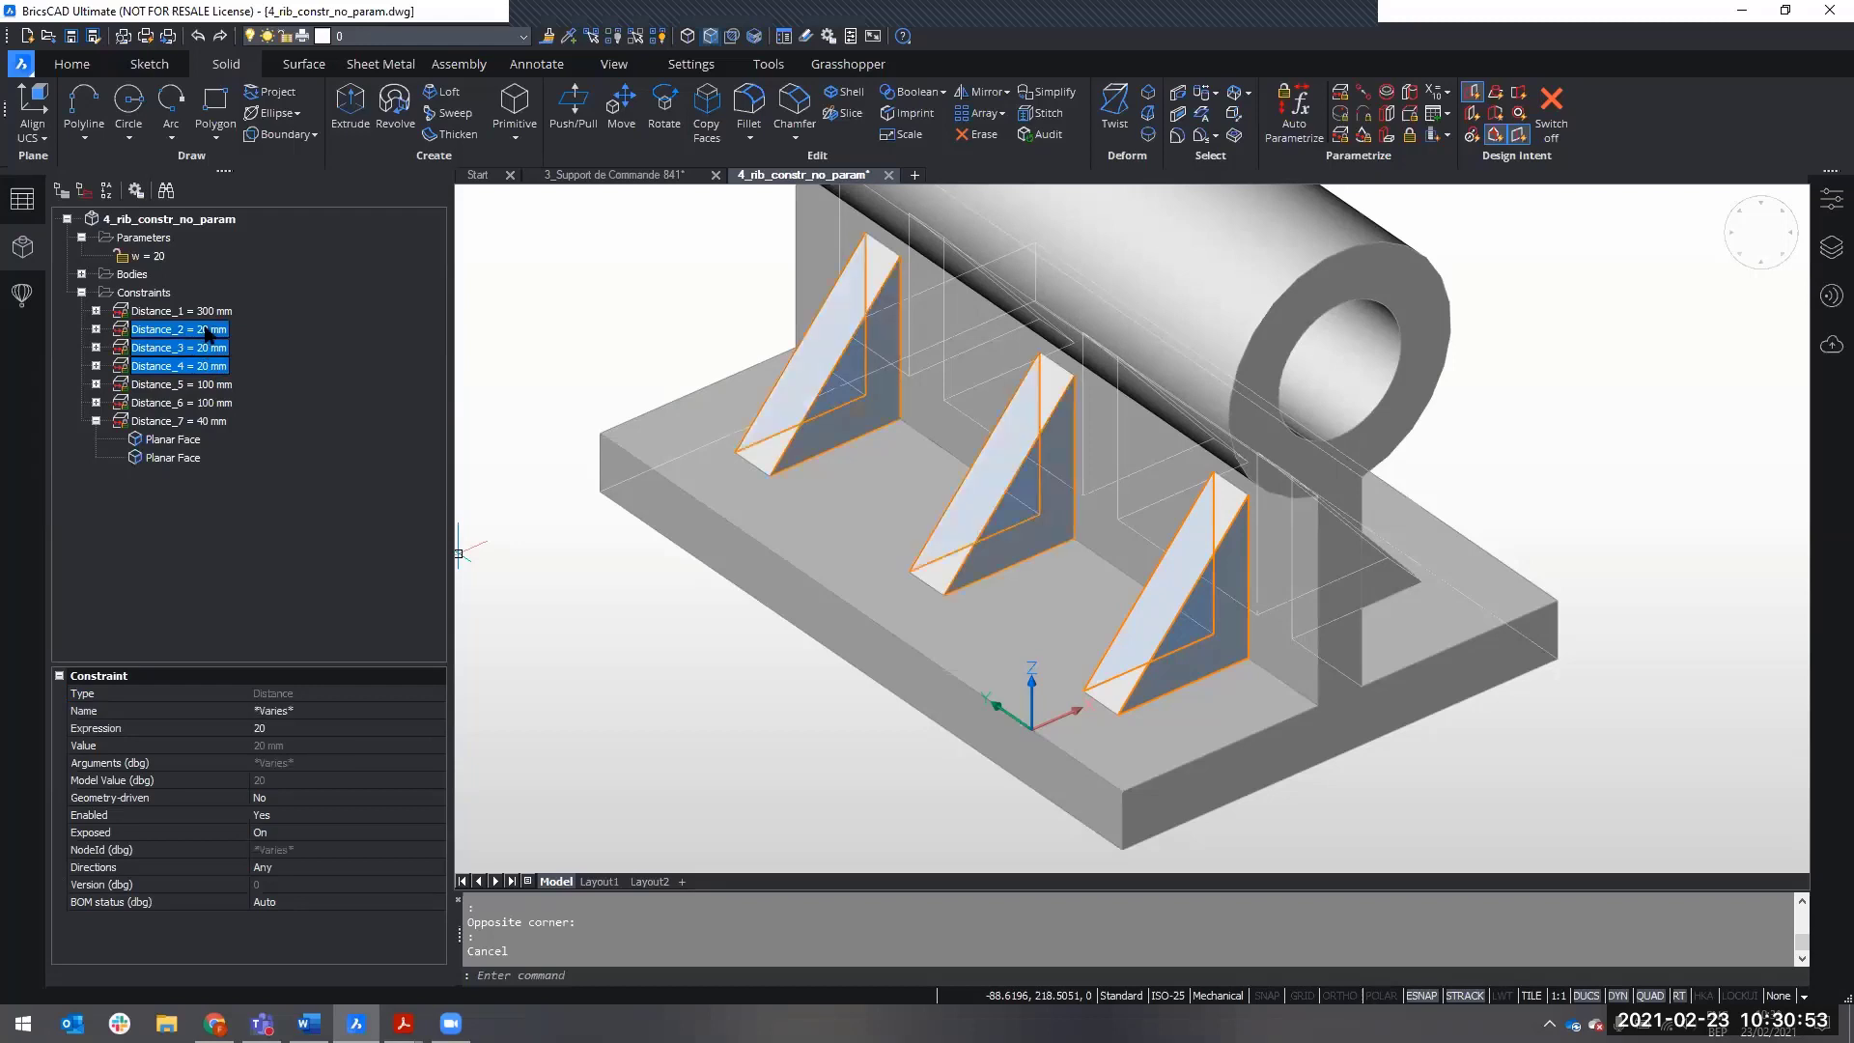
click(302, 729)
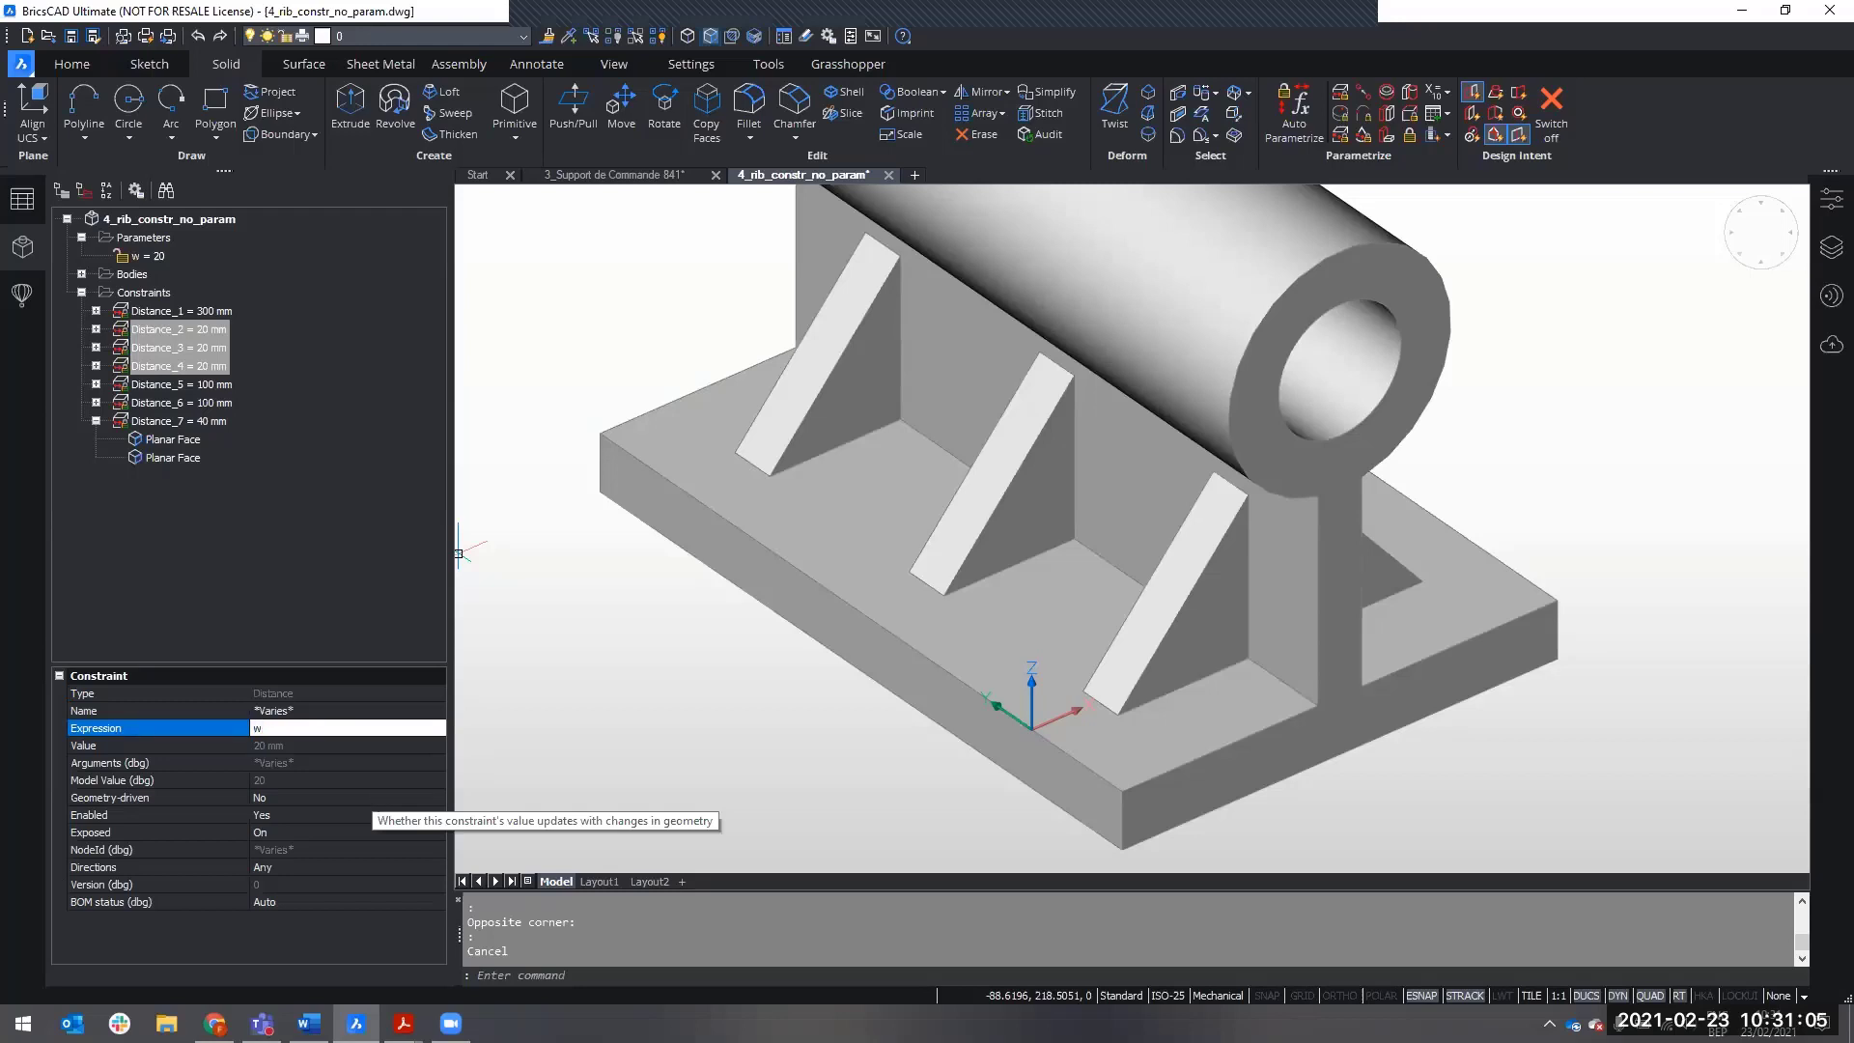
key(Return)
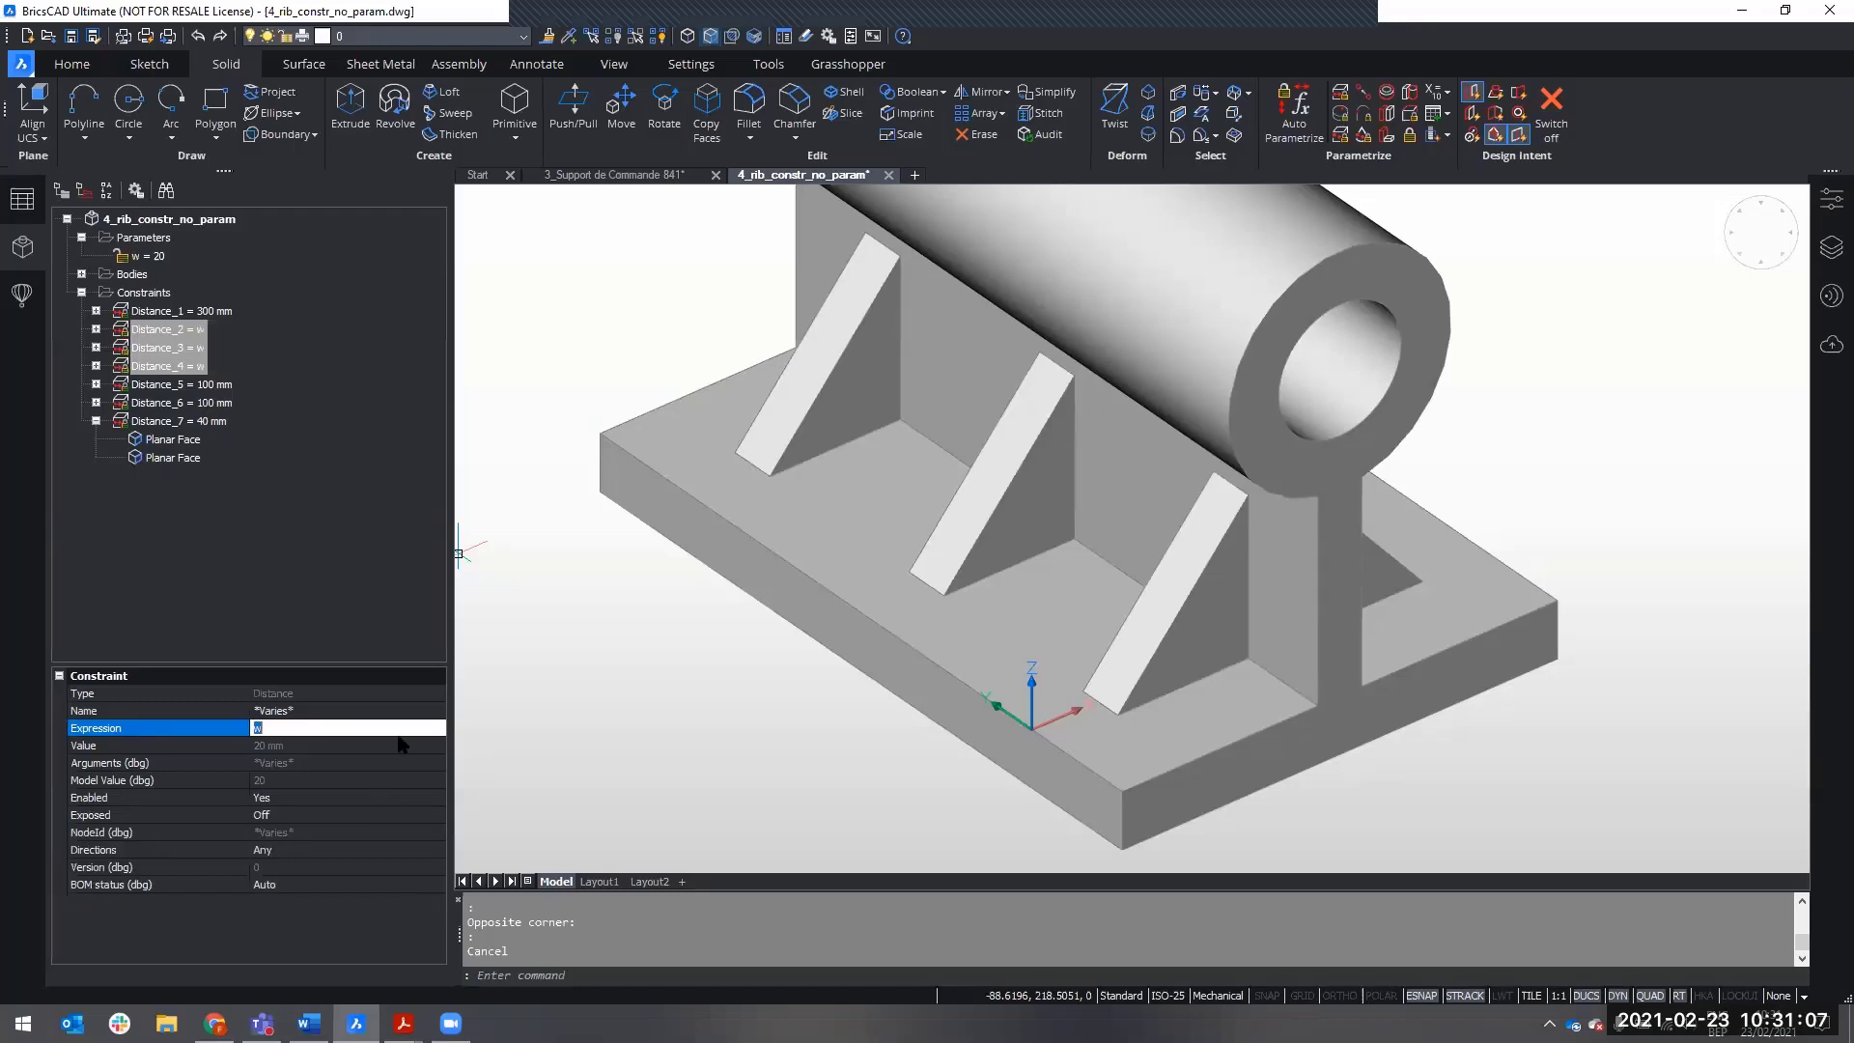
- Set the expression of parameter w to 40 and inspect the ribs on the model
click(149, 258)
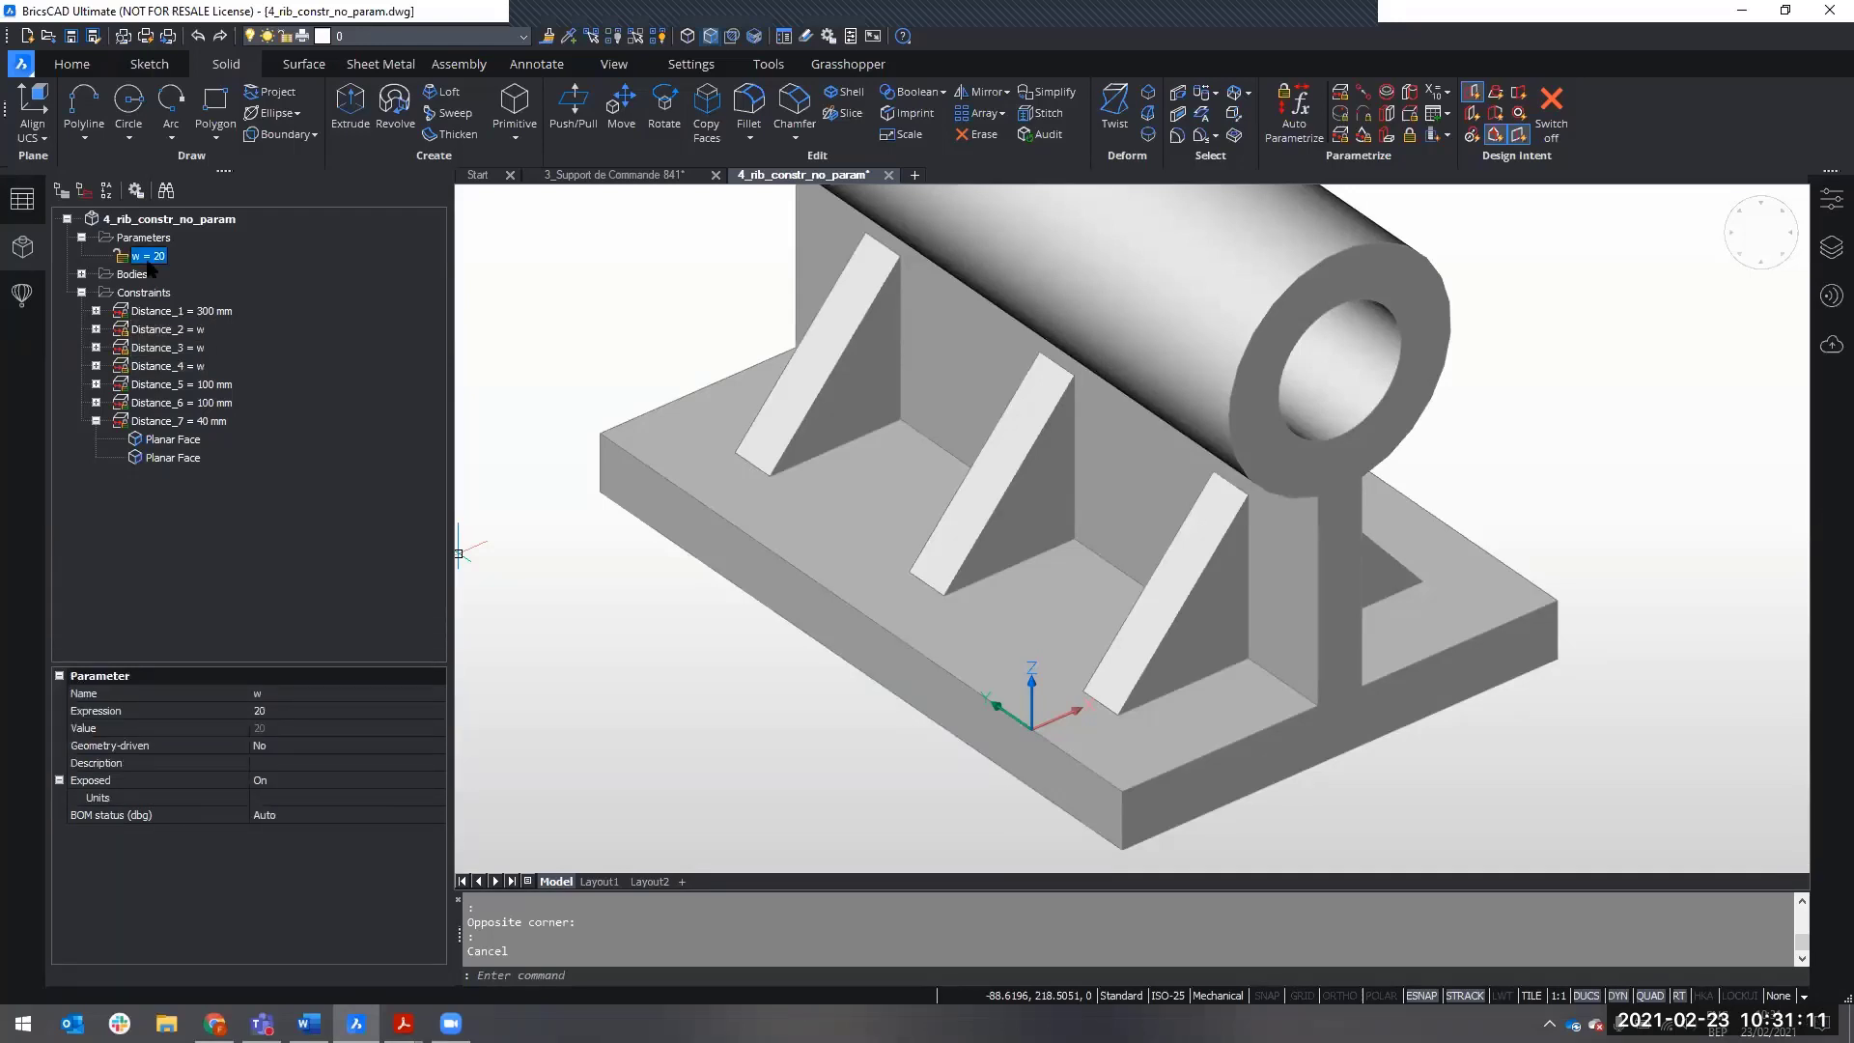
right_click(149, 265)
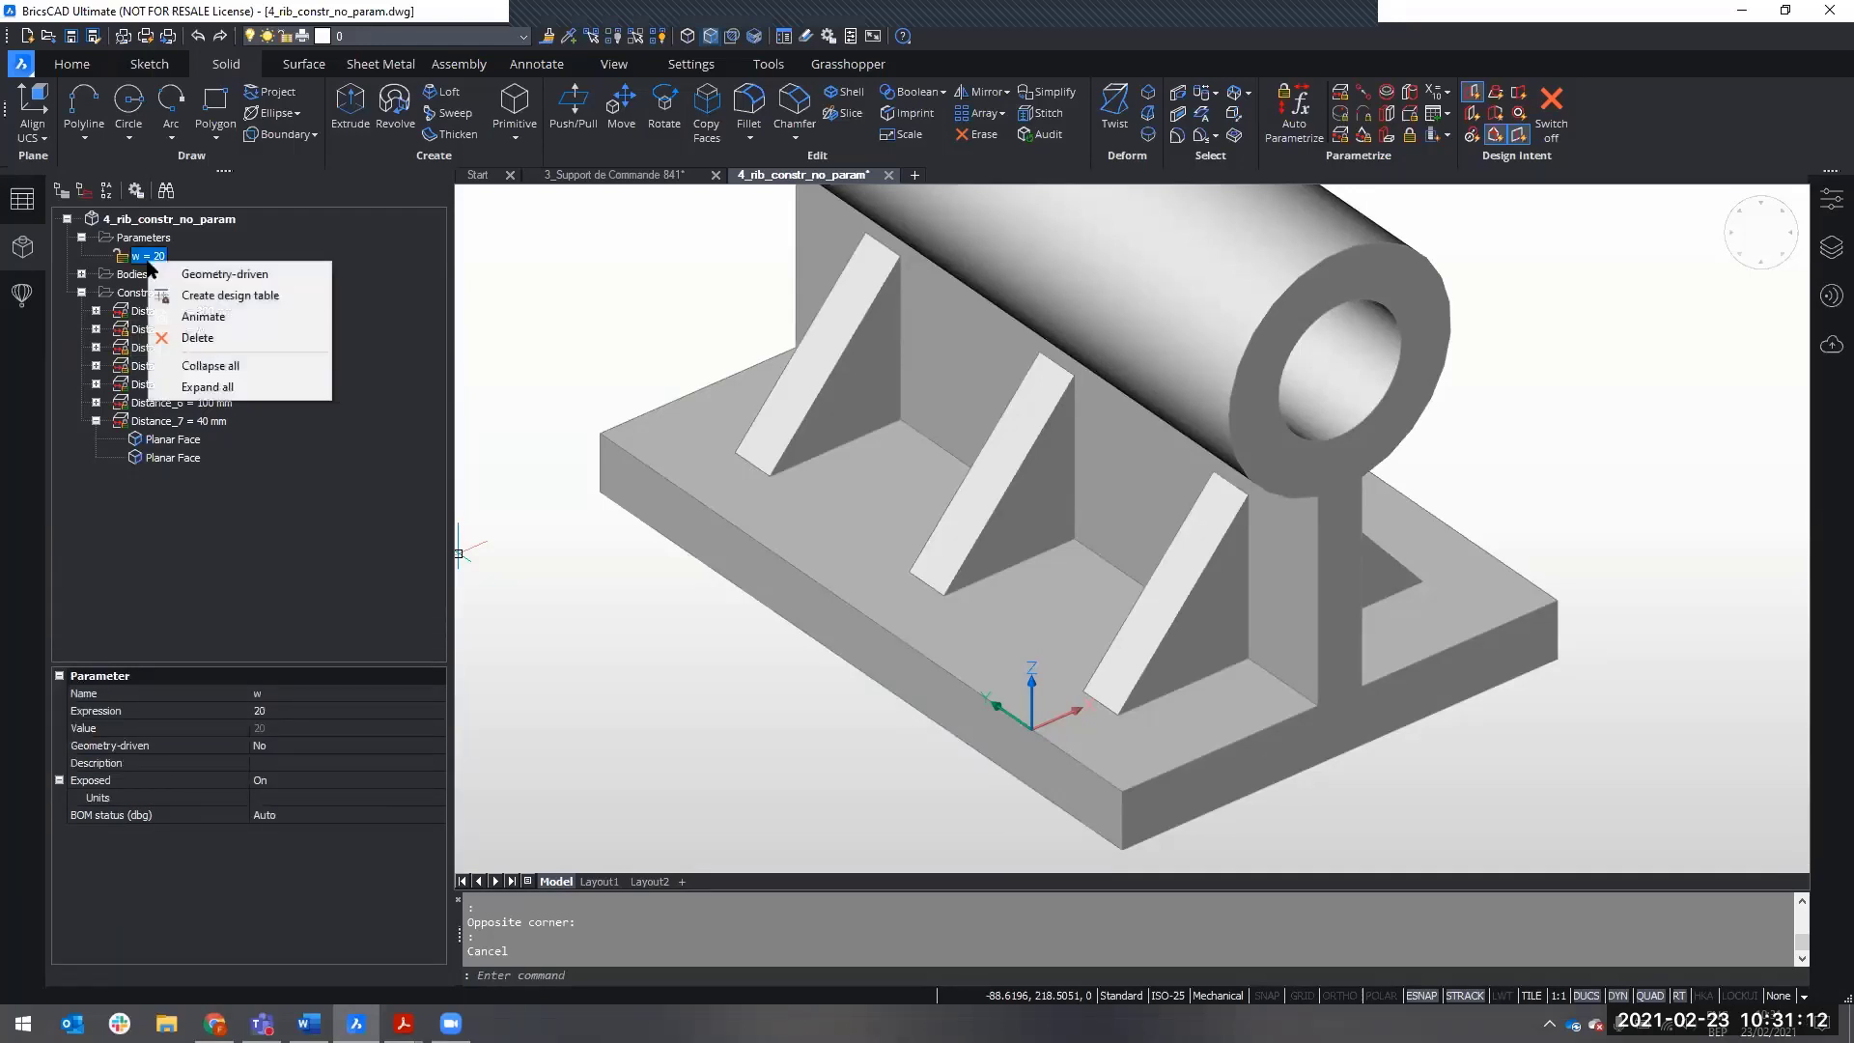
click(203, 317)
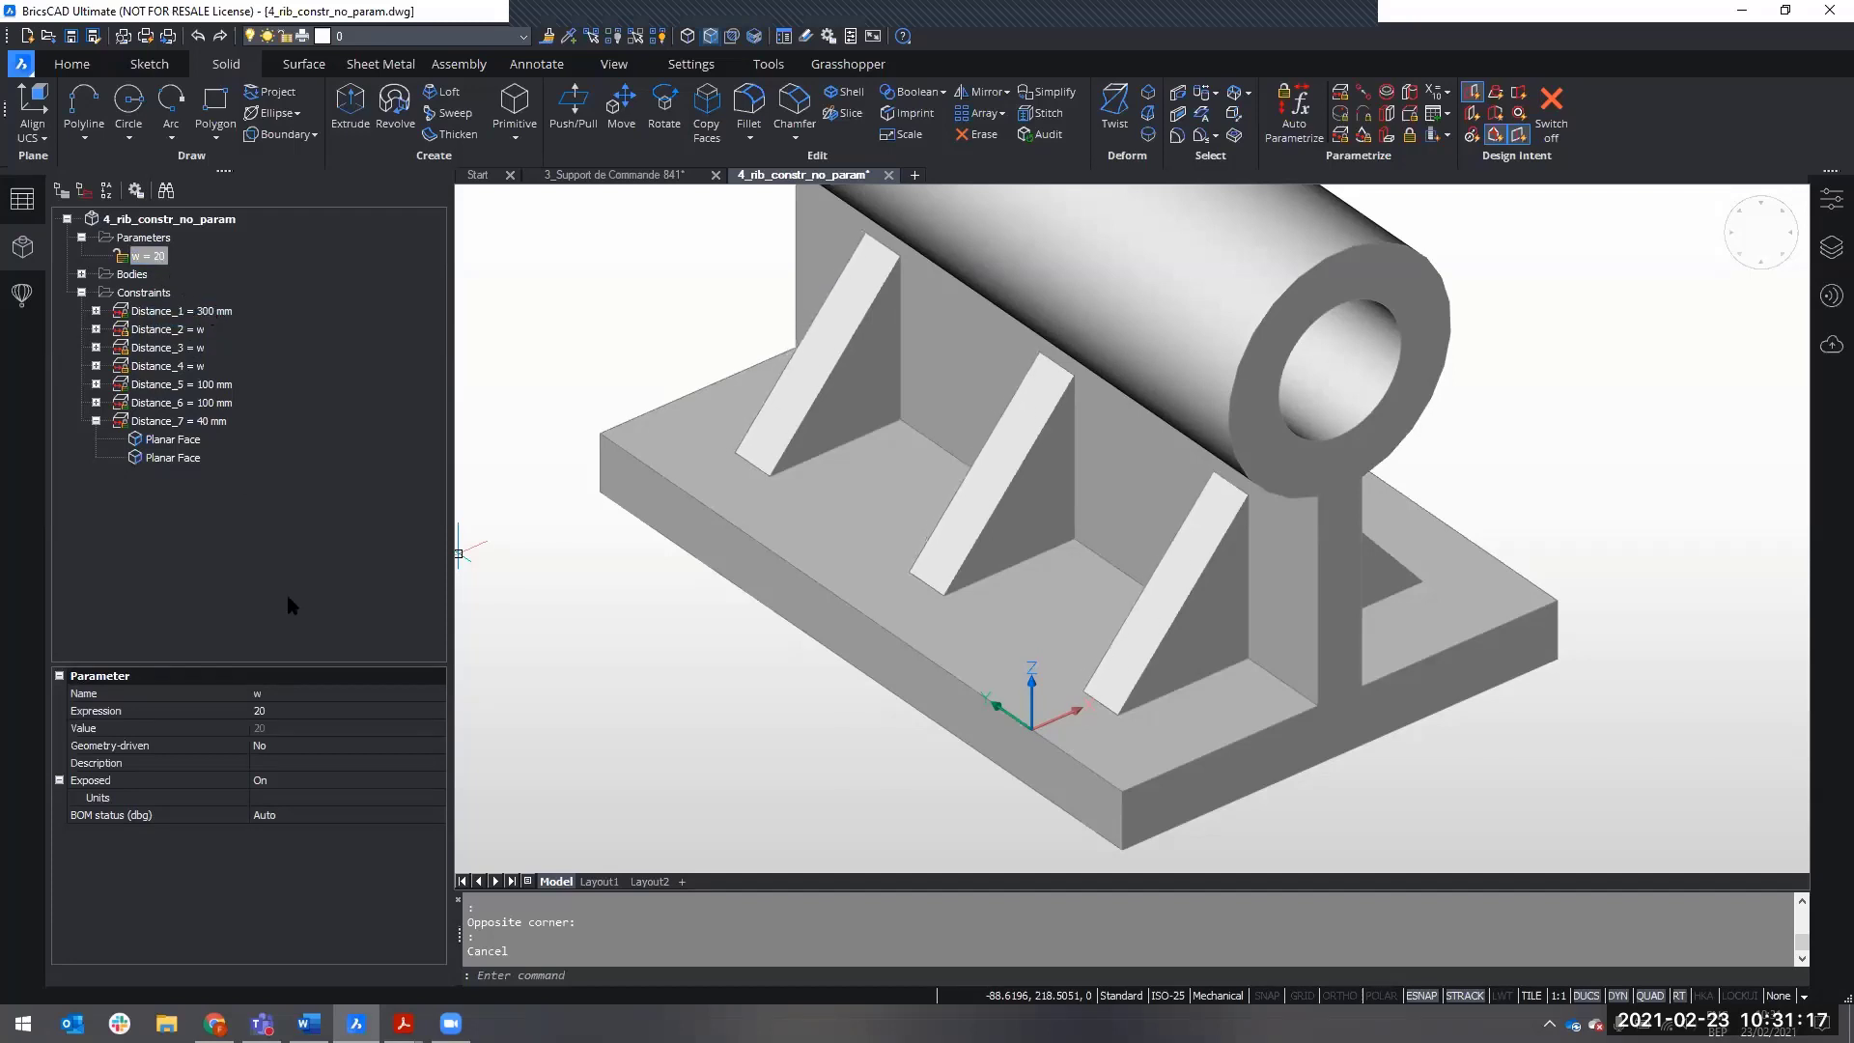
click(299, 712)
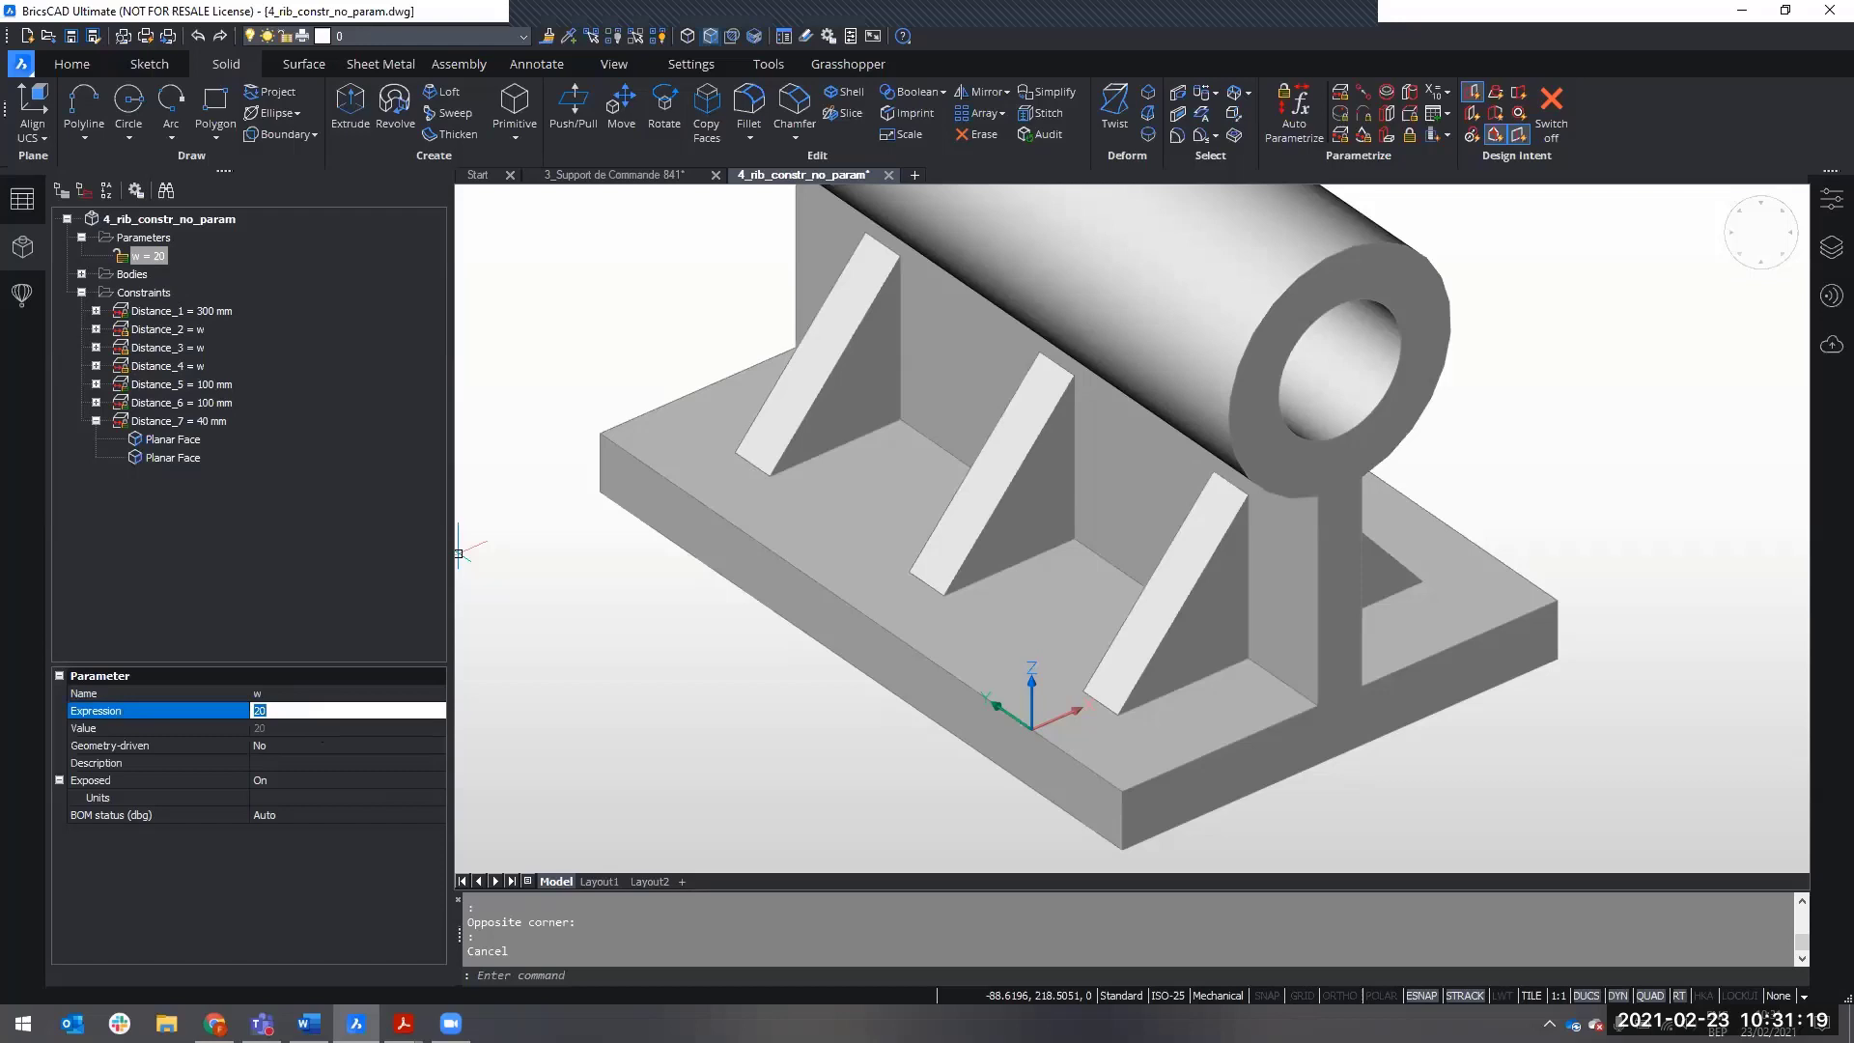
text(4)
key(Return)
scroll(1467, 676, down, 3)
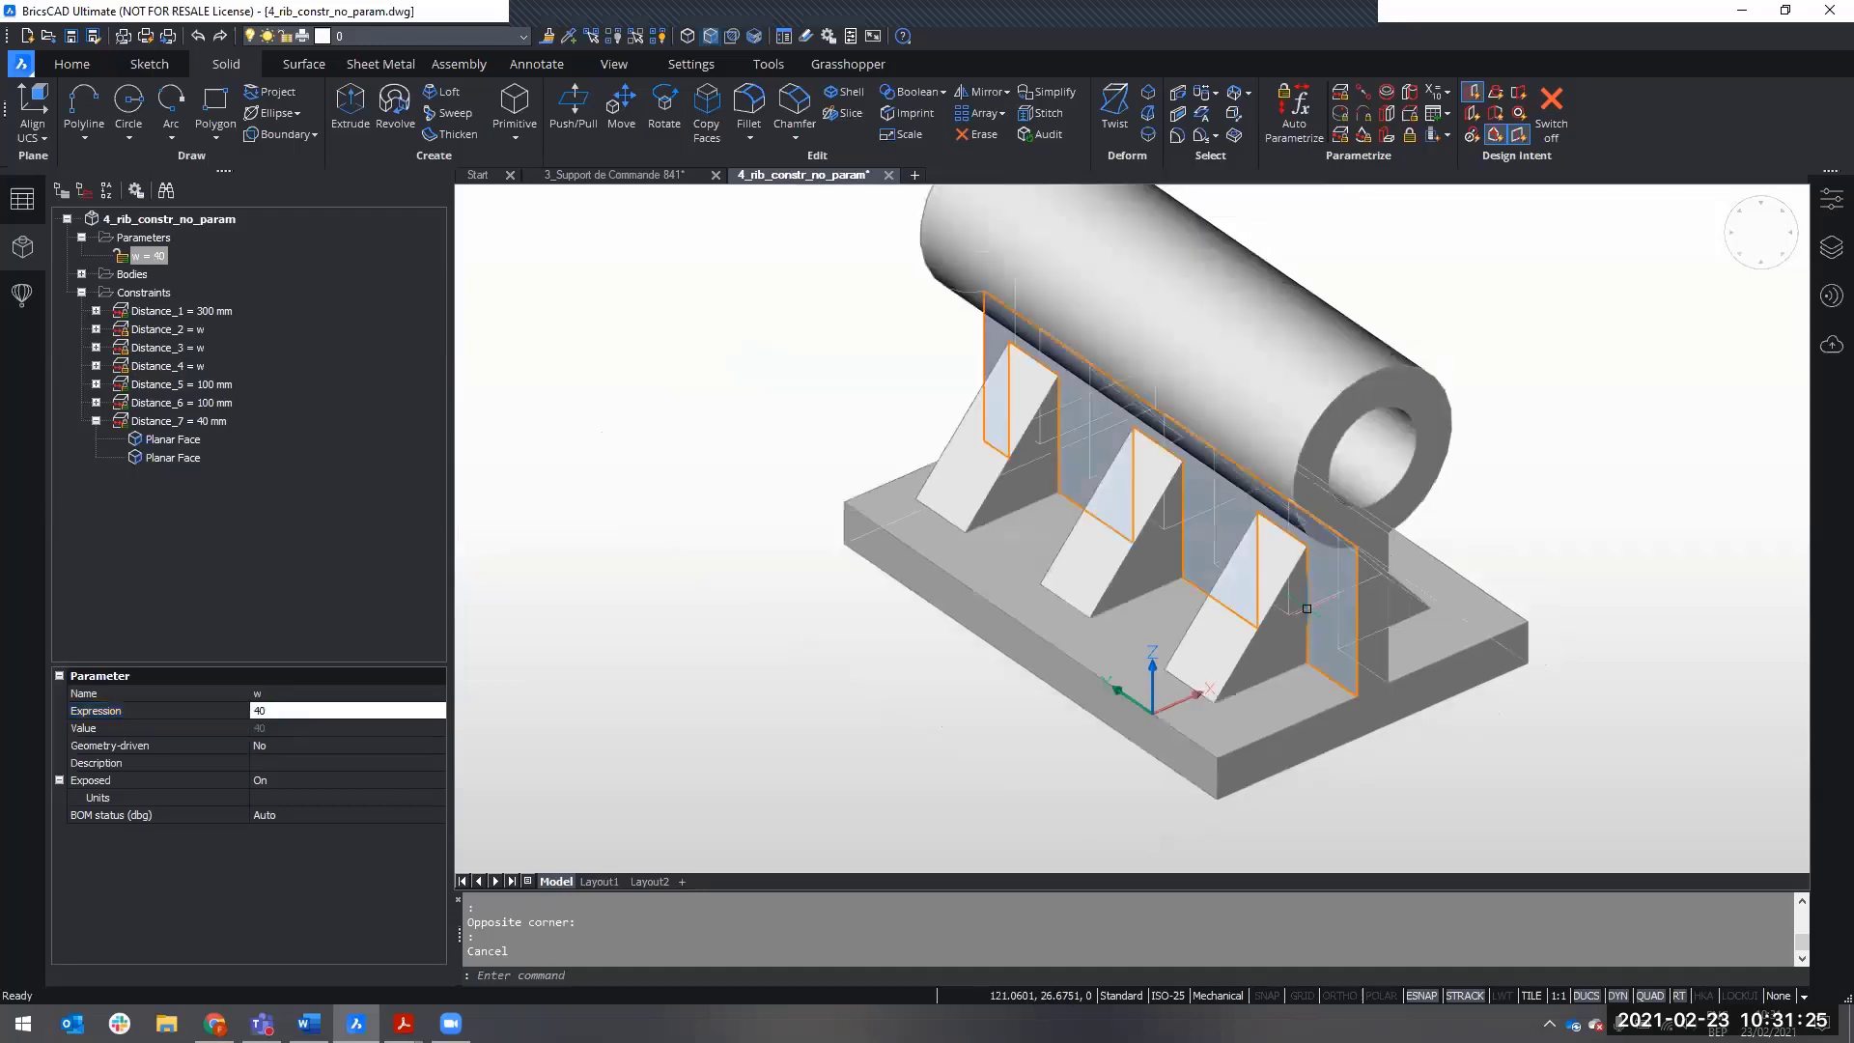
shift+middle_drag(1307, 610, 1694, 666)
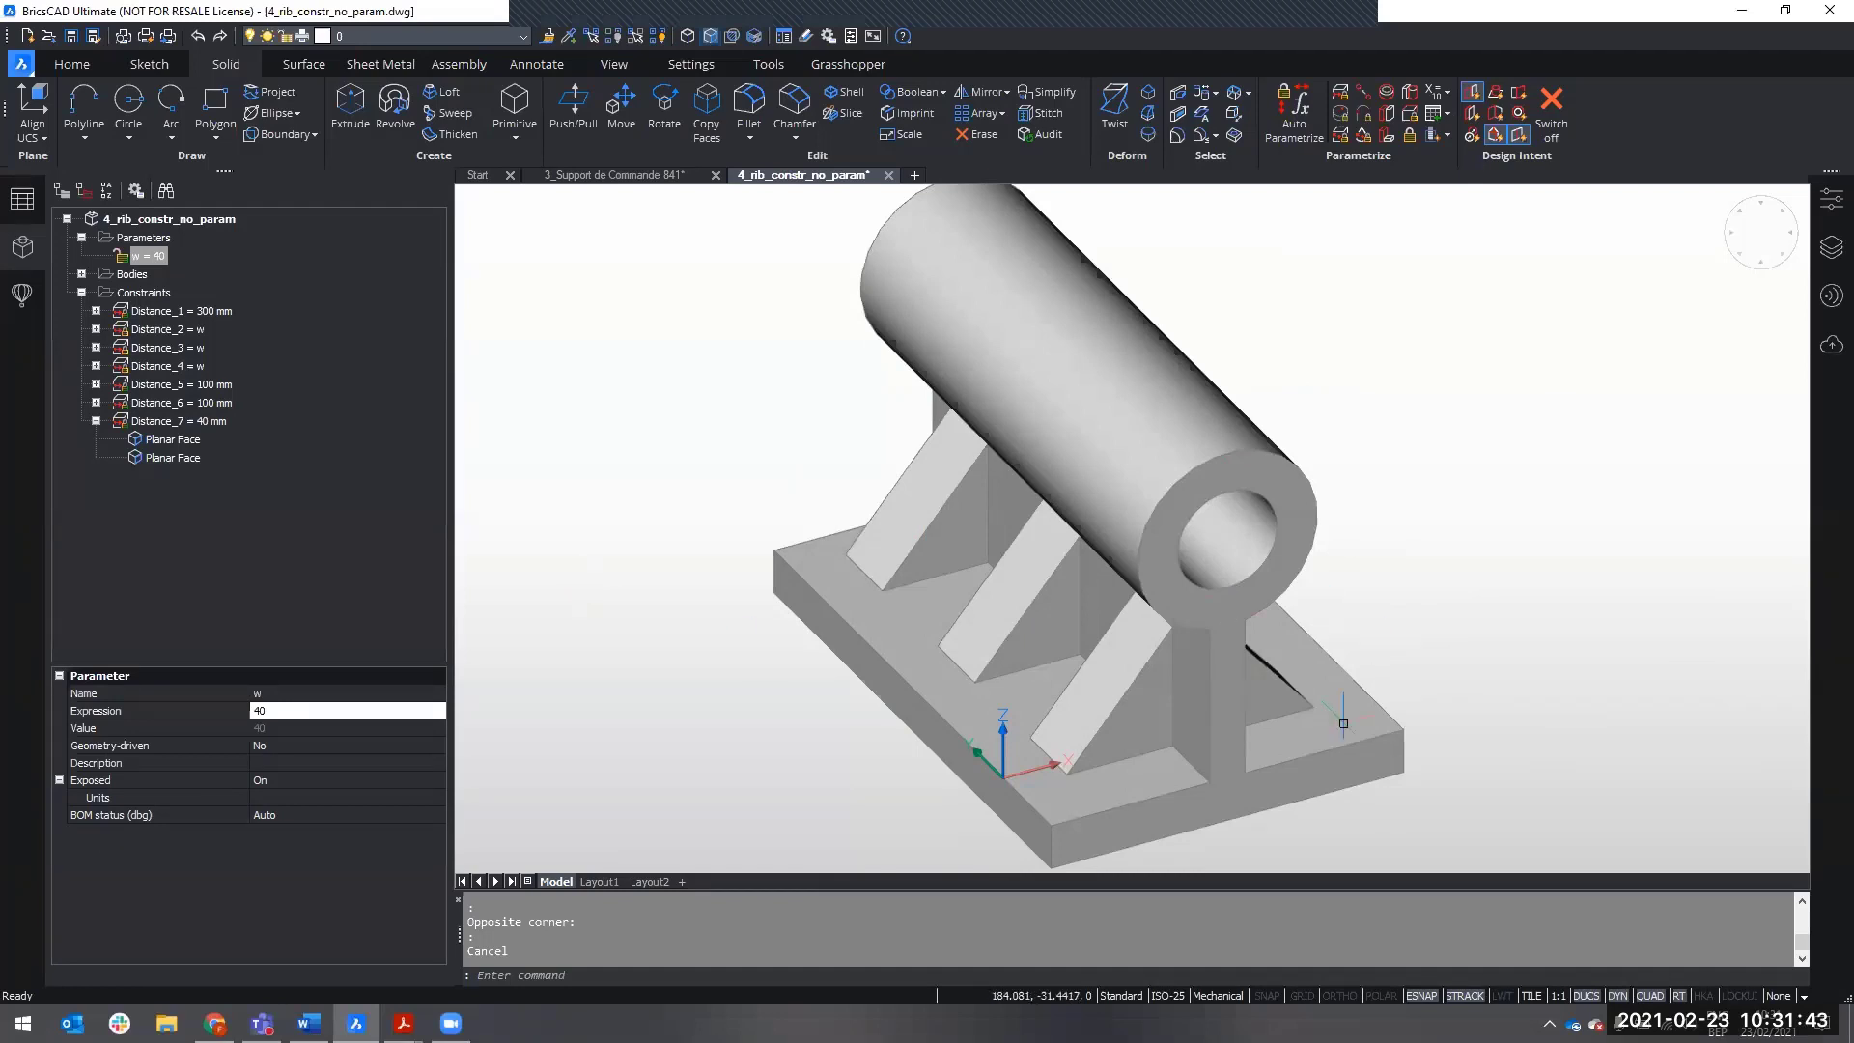
shift+middle_drag(1337, 720, 1253, 667)
mouse_move(1235, 685)
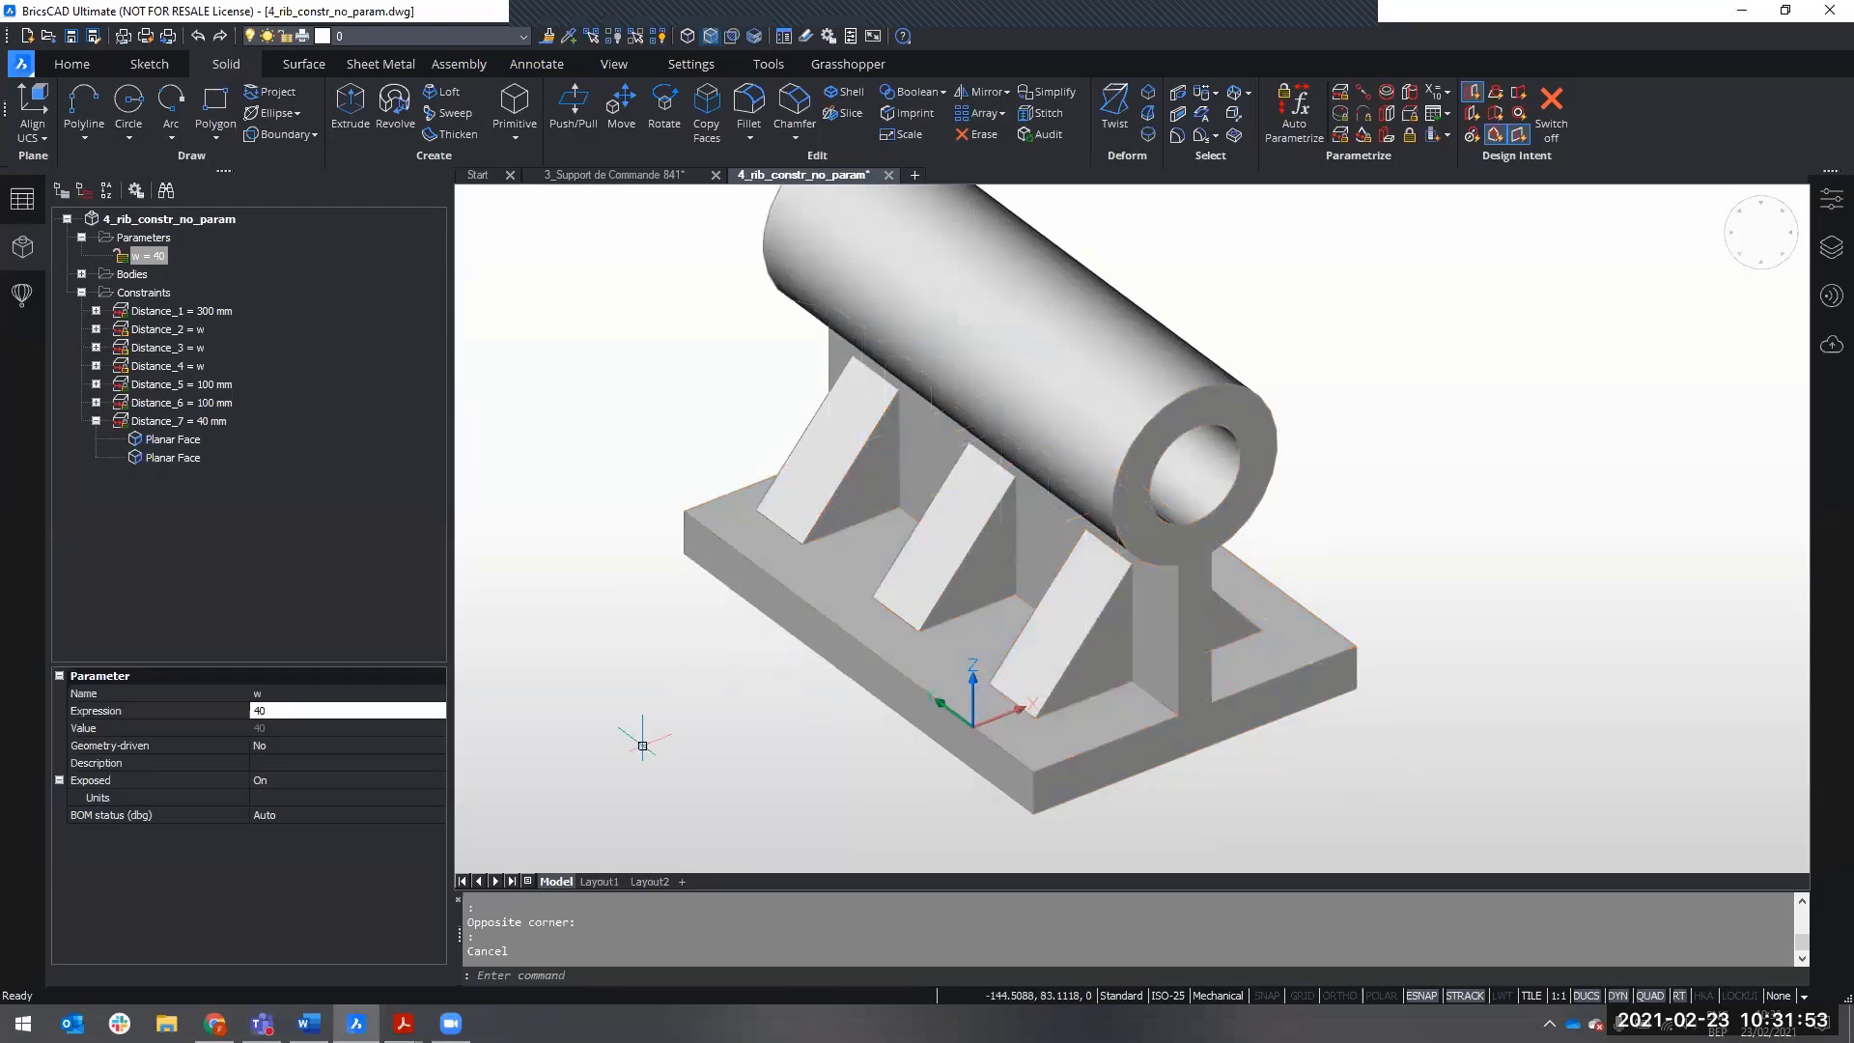
- Add a second parameter named d to the ribbed support
right_click(149, 239)
click(224, 255)
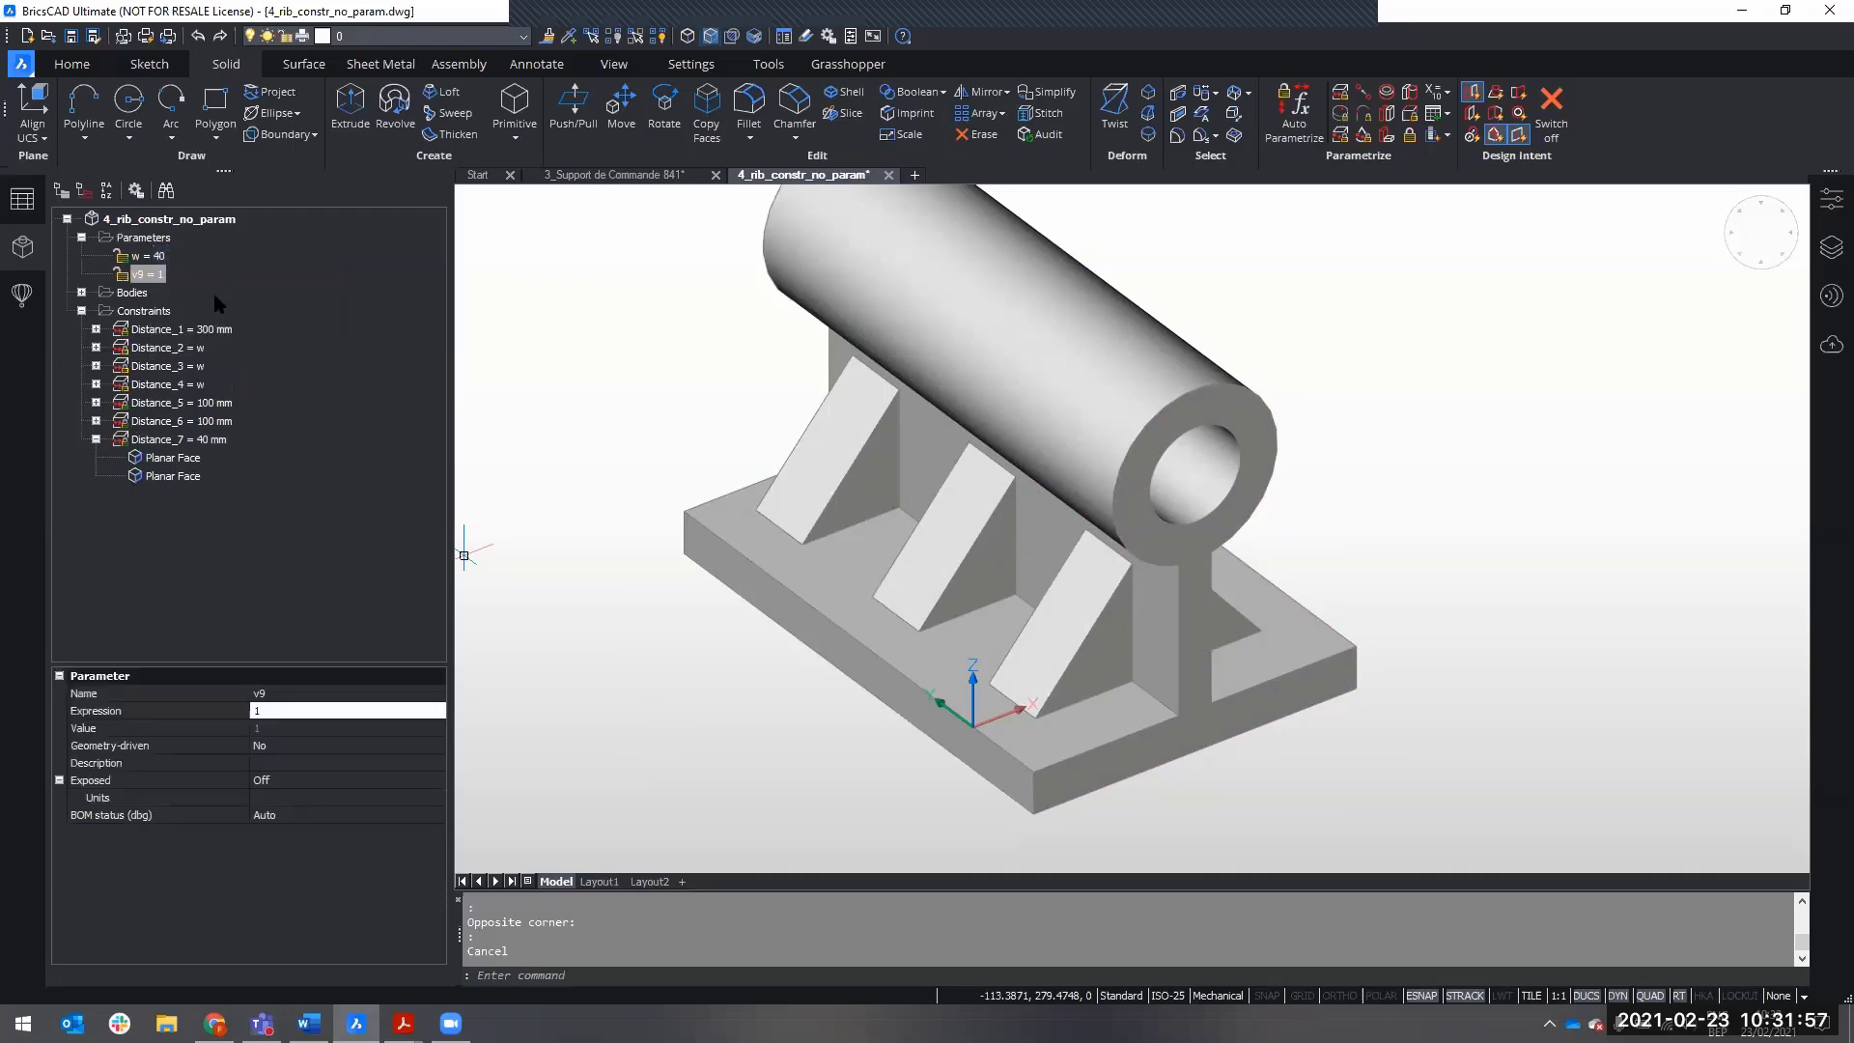
click(309, 694)
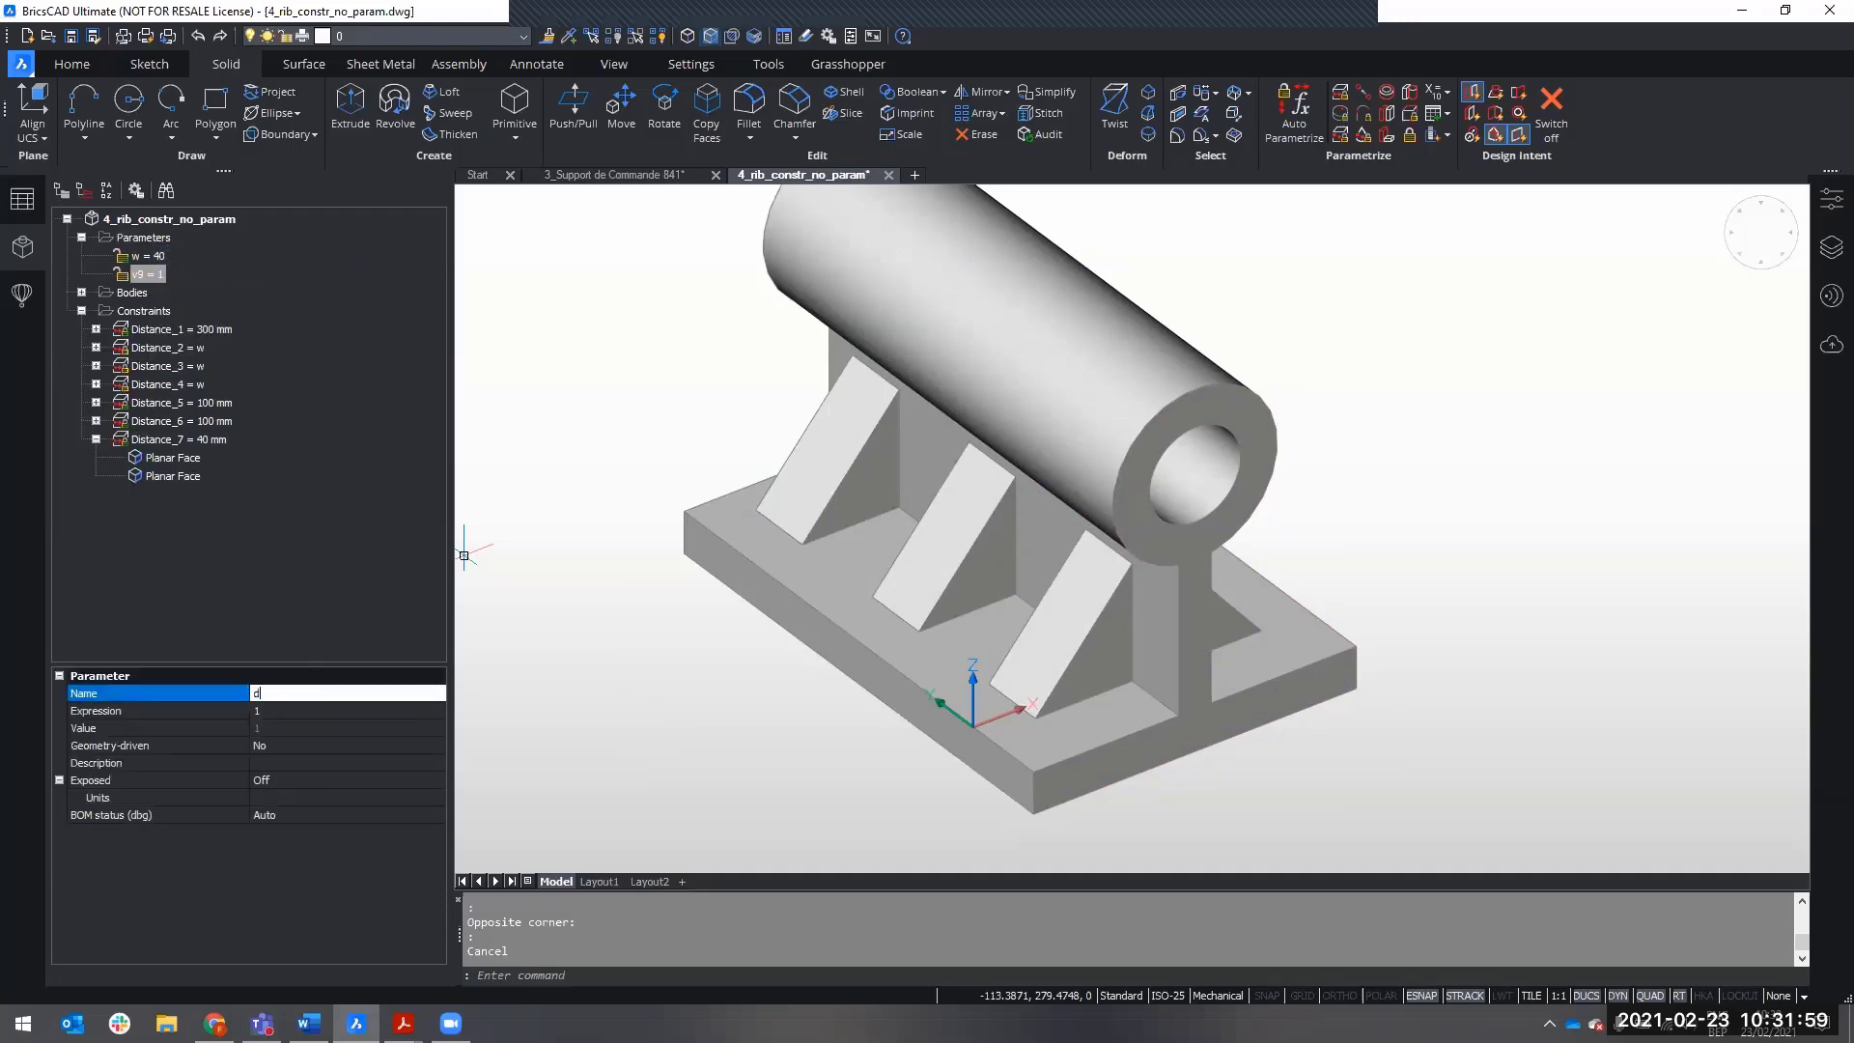
click(302, 711)
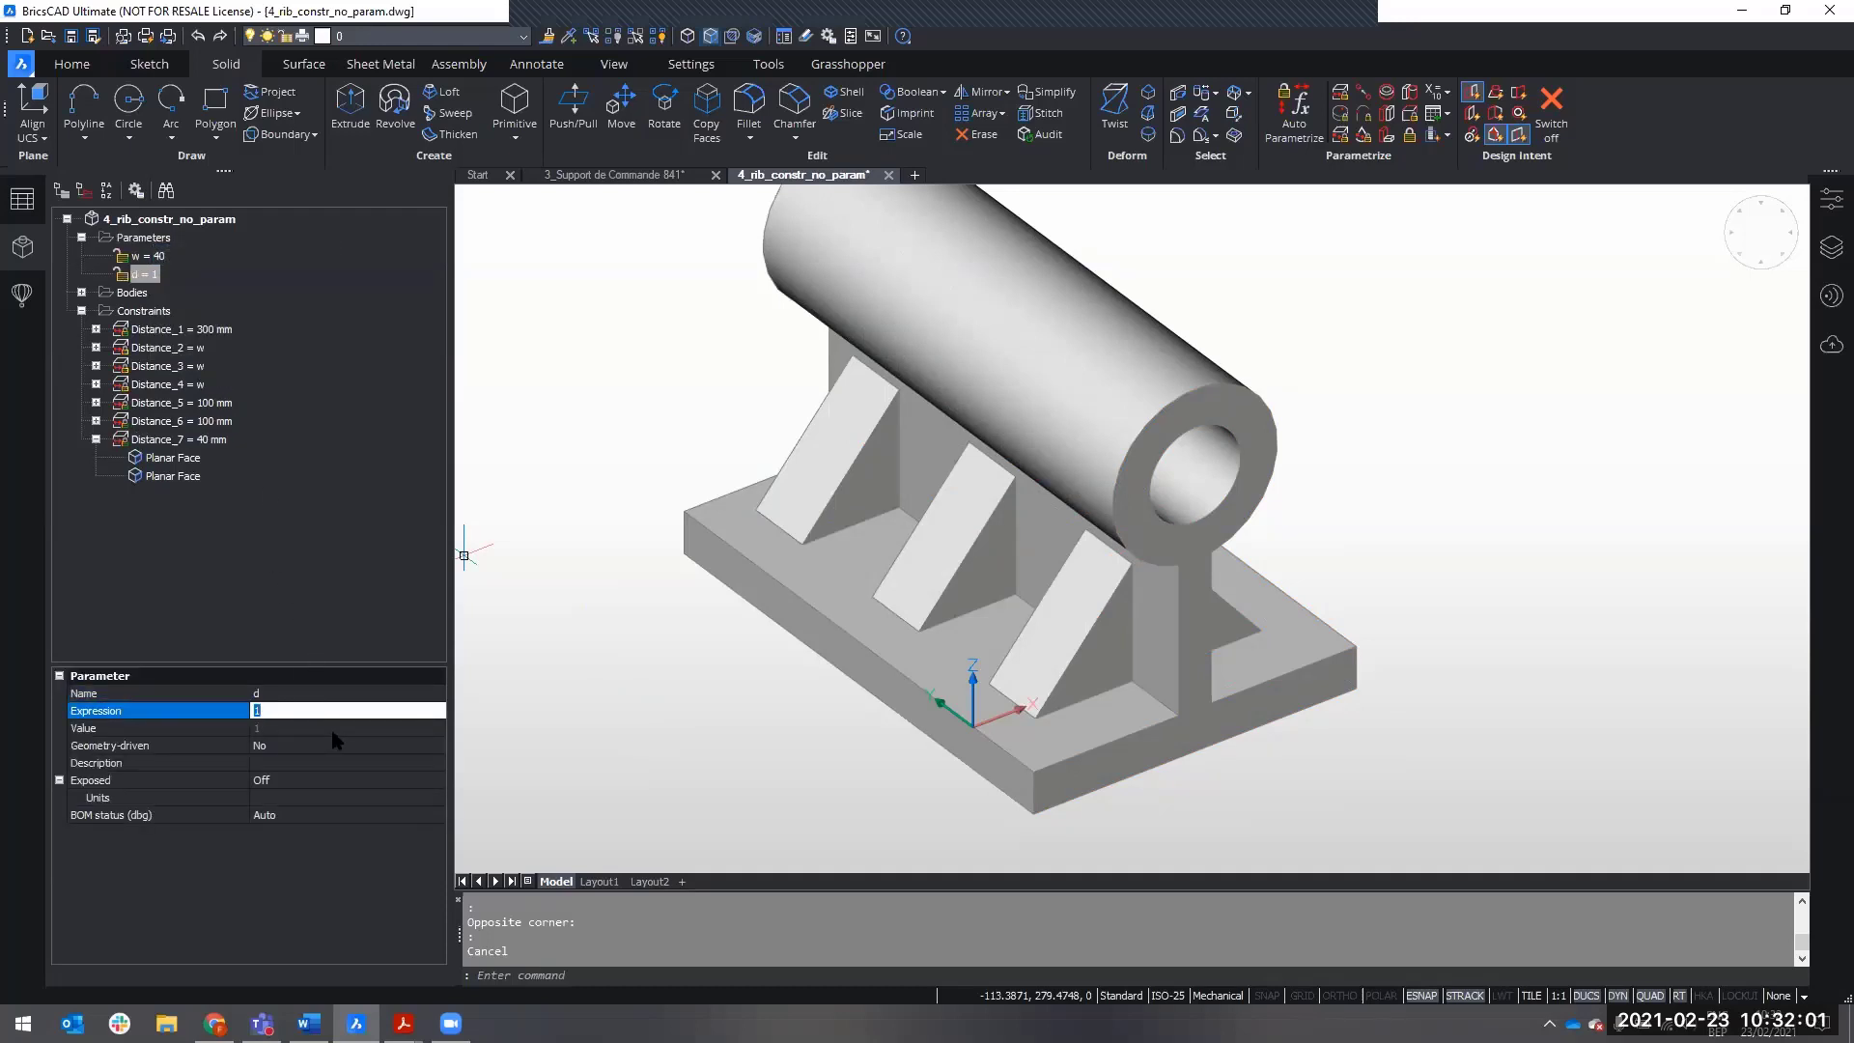
- Review the Distance_1 constraint between the support's end faces and the rib width parameter w
click(182, 333)
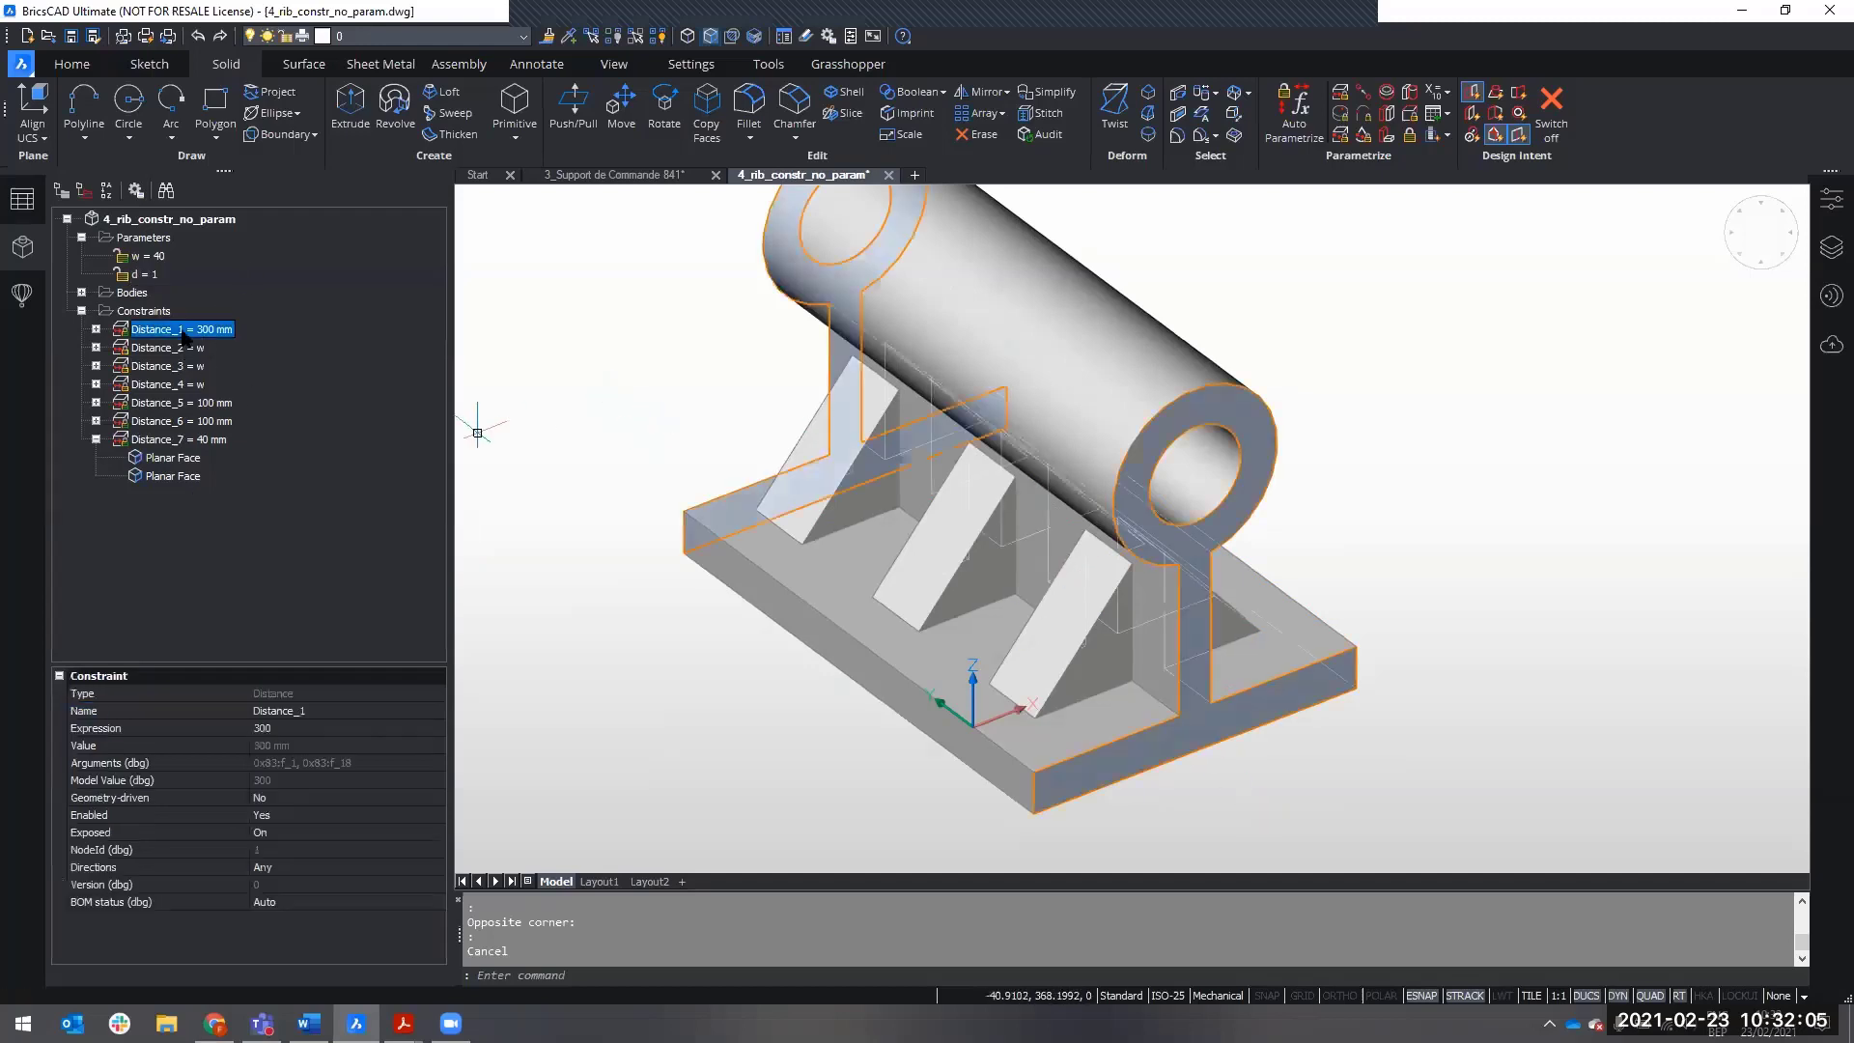
click(145, 257)
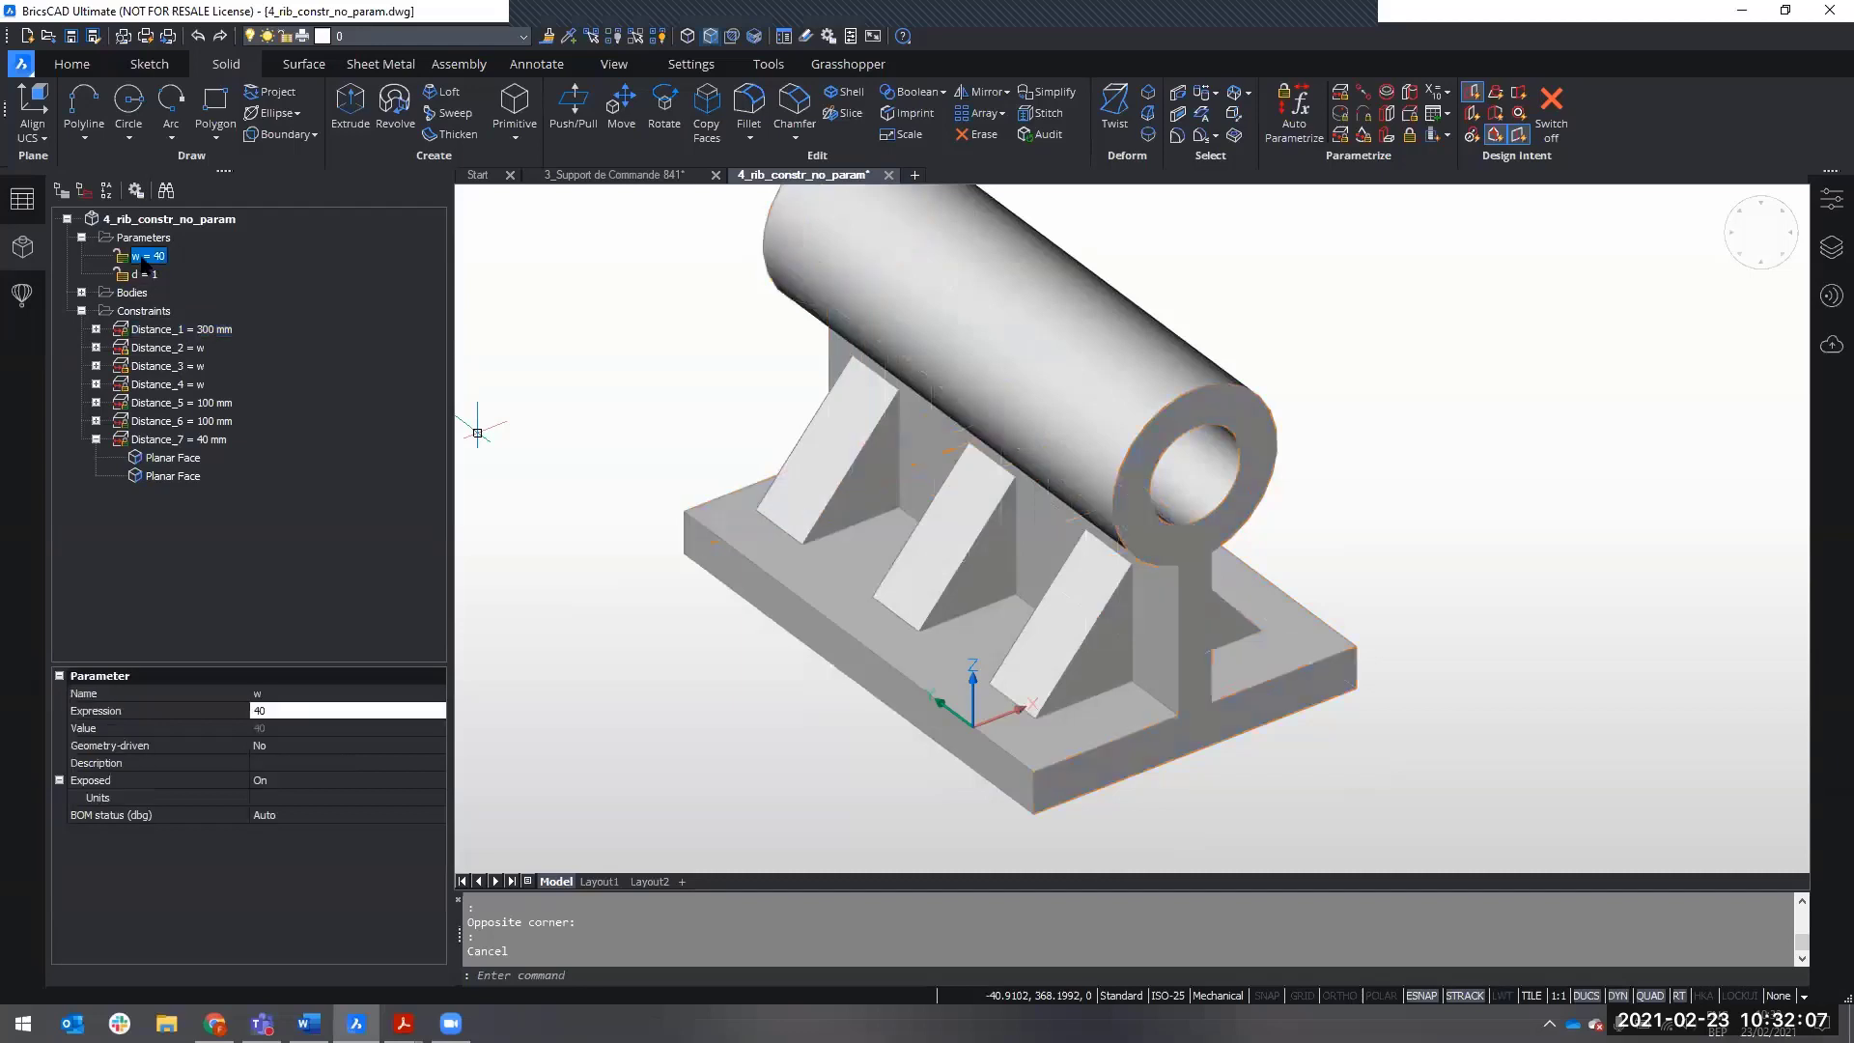
click(330, 714)
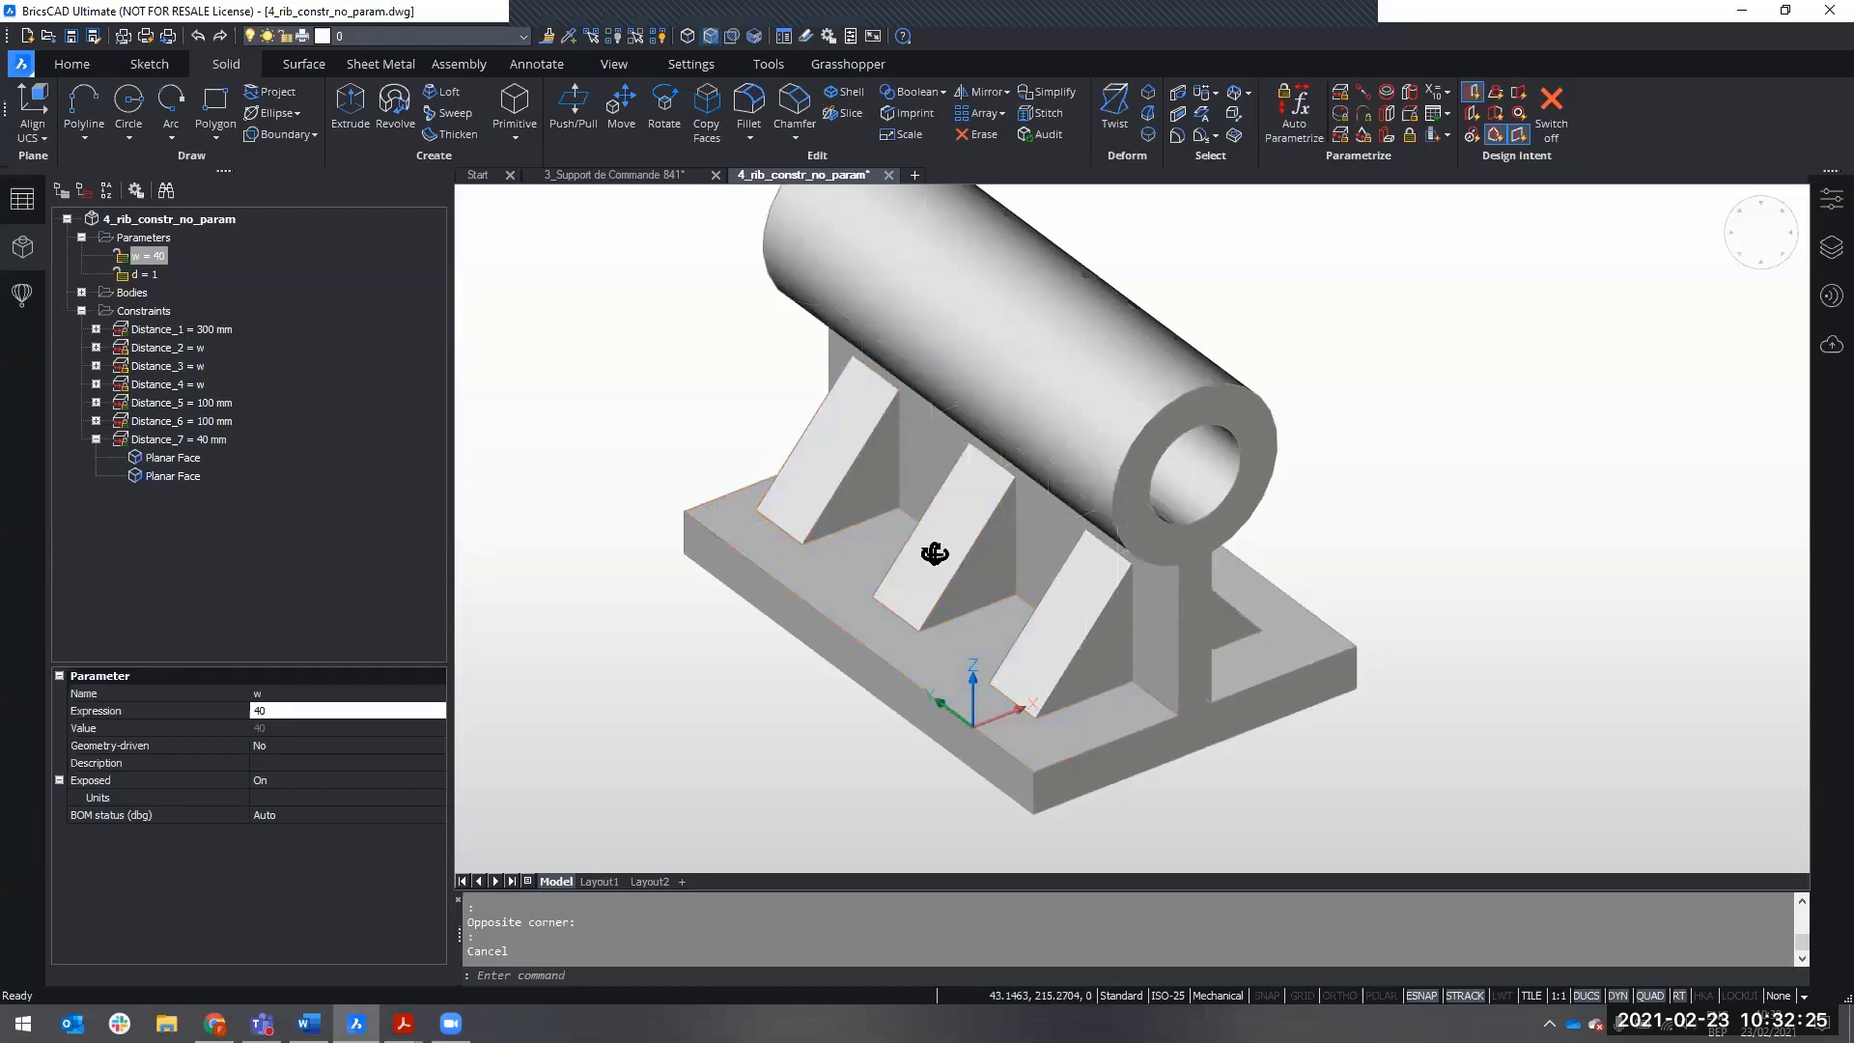
shift+middle_drag(933, 553, 789, 478)
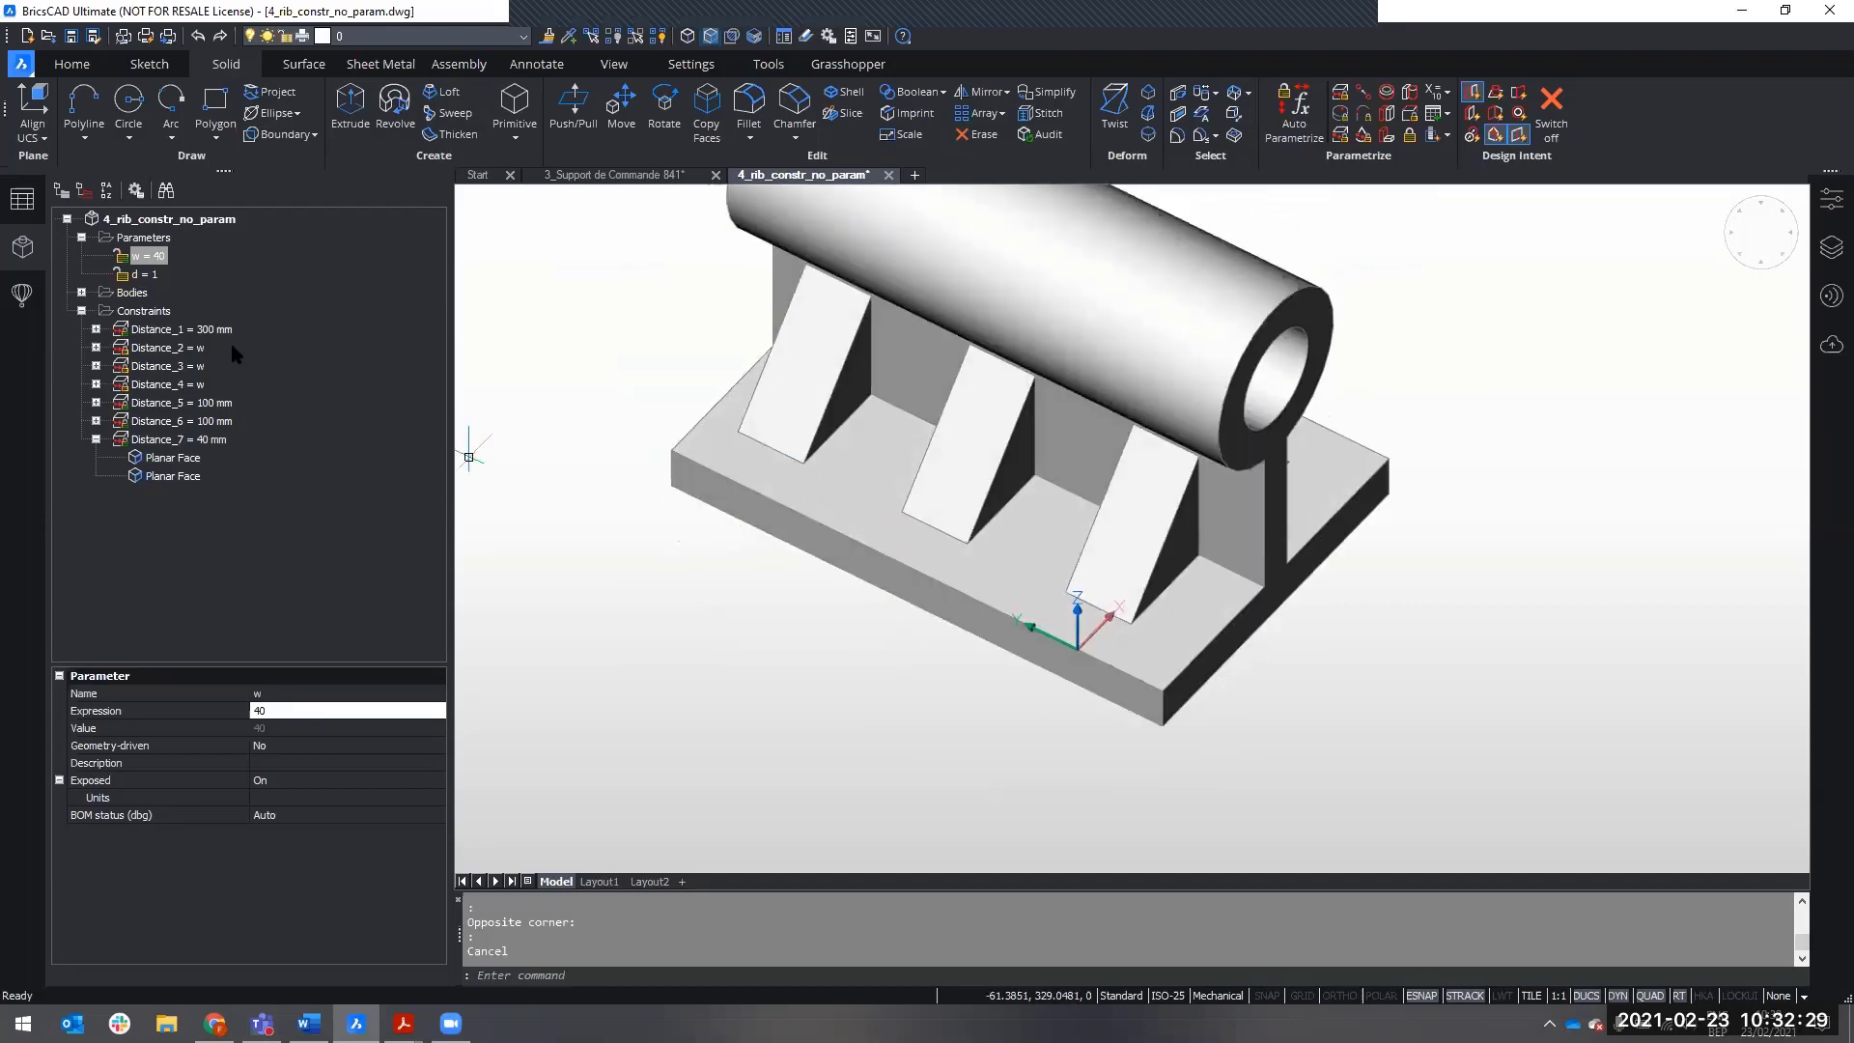
click(189, 329)
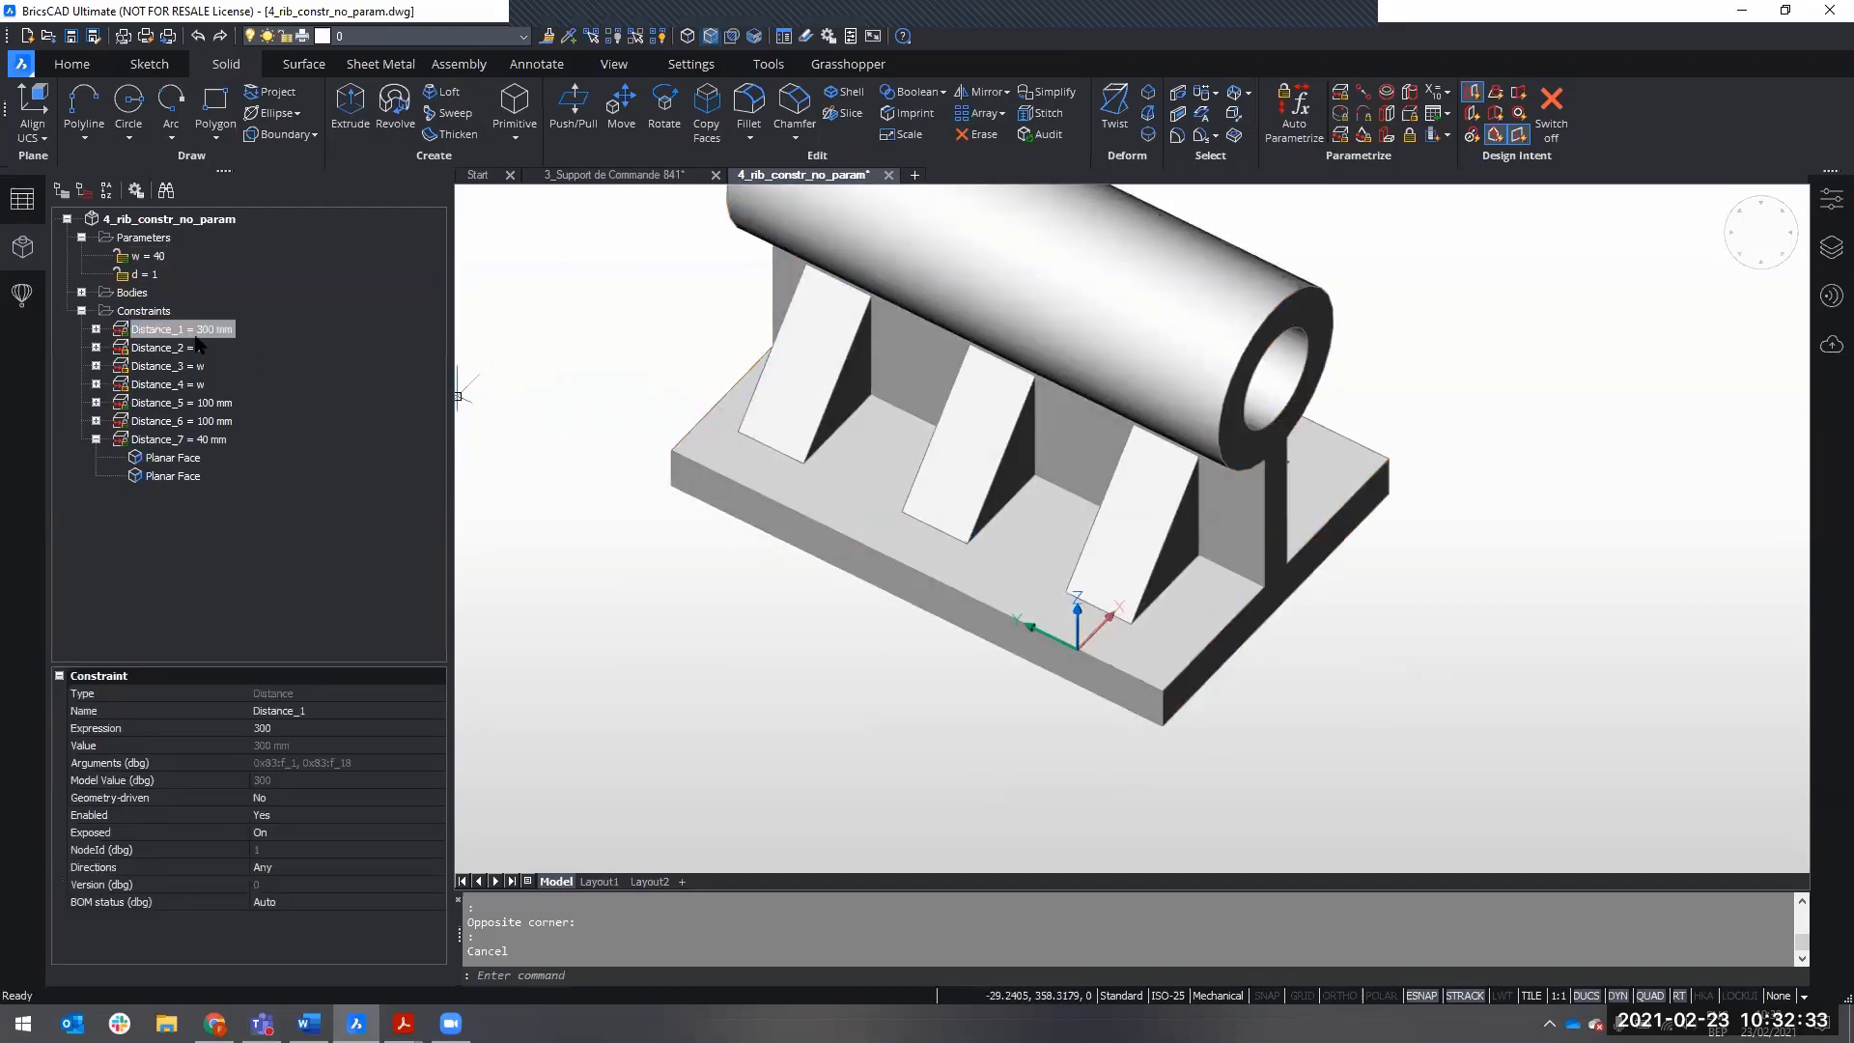
middle_drag(694, 577, 658, 700)
click(145, 274)
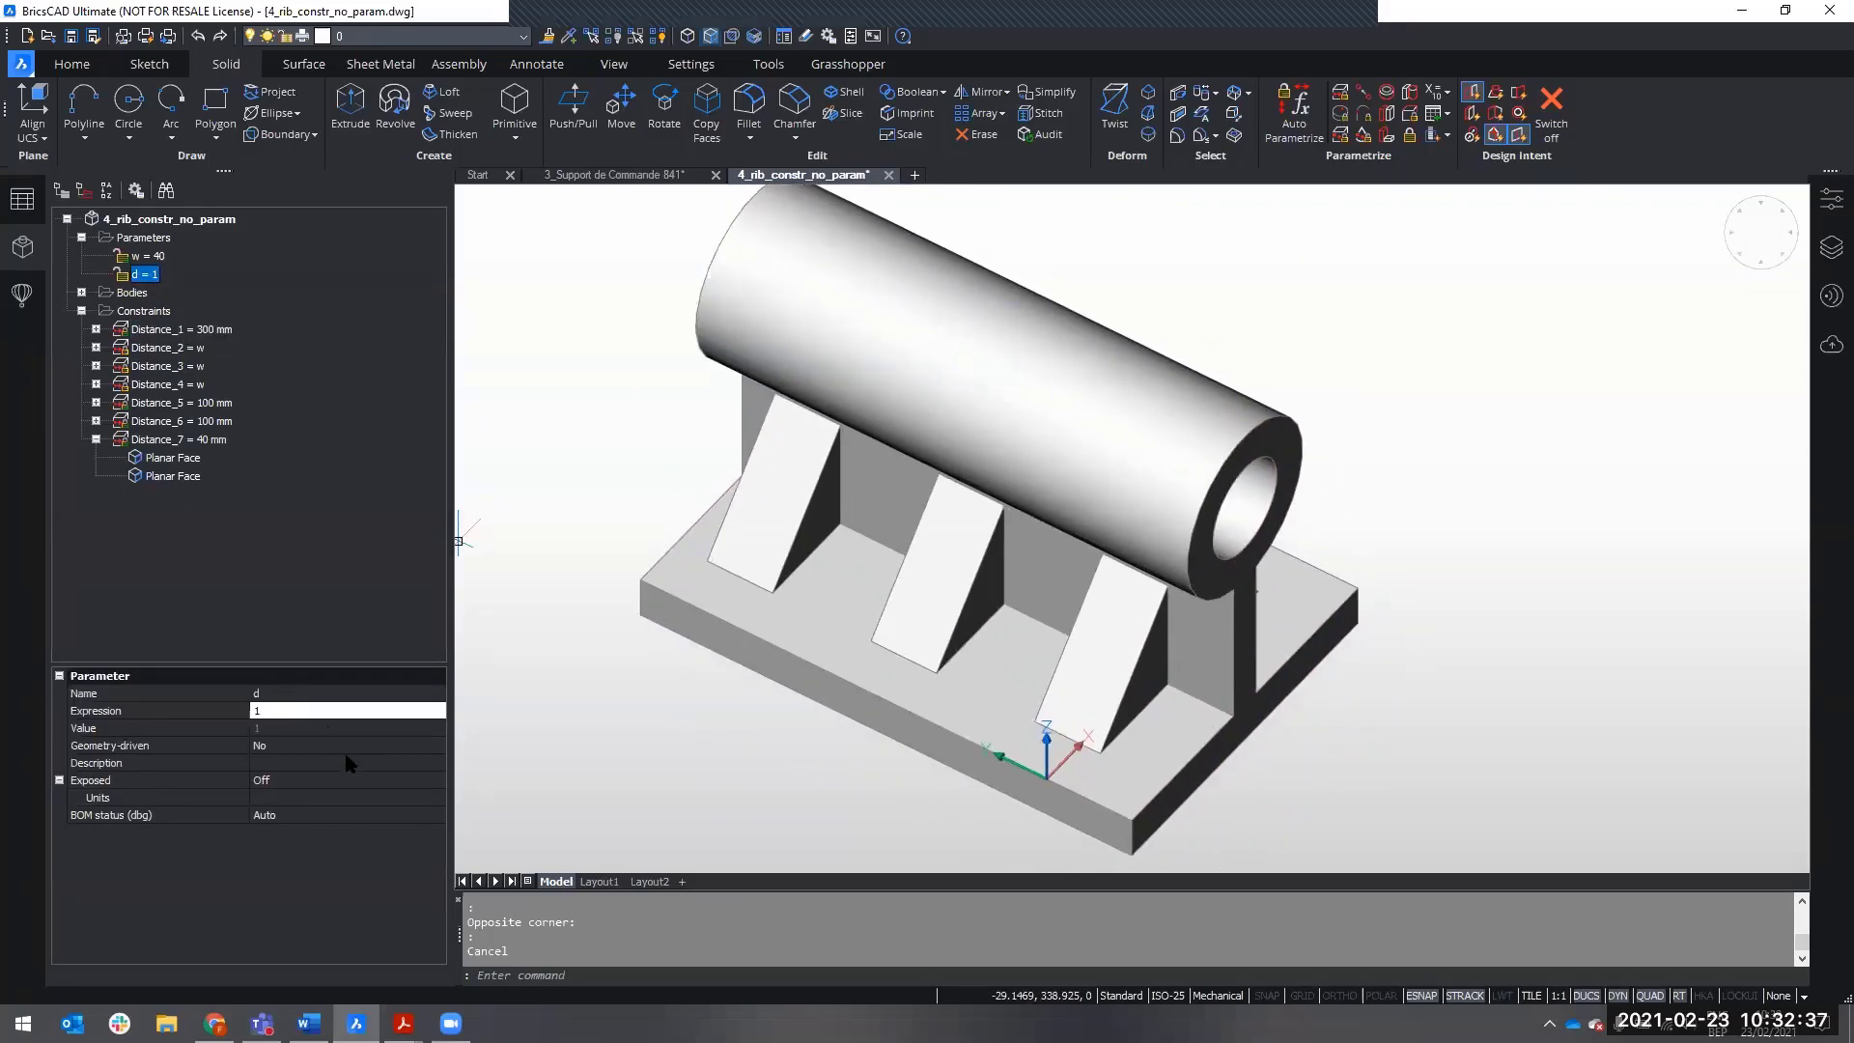
click(328, 709)
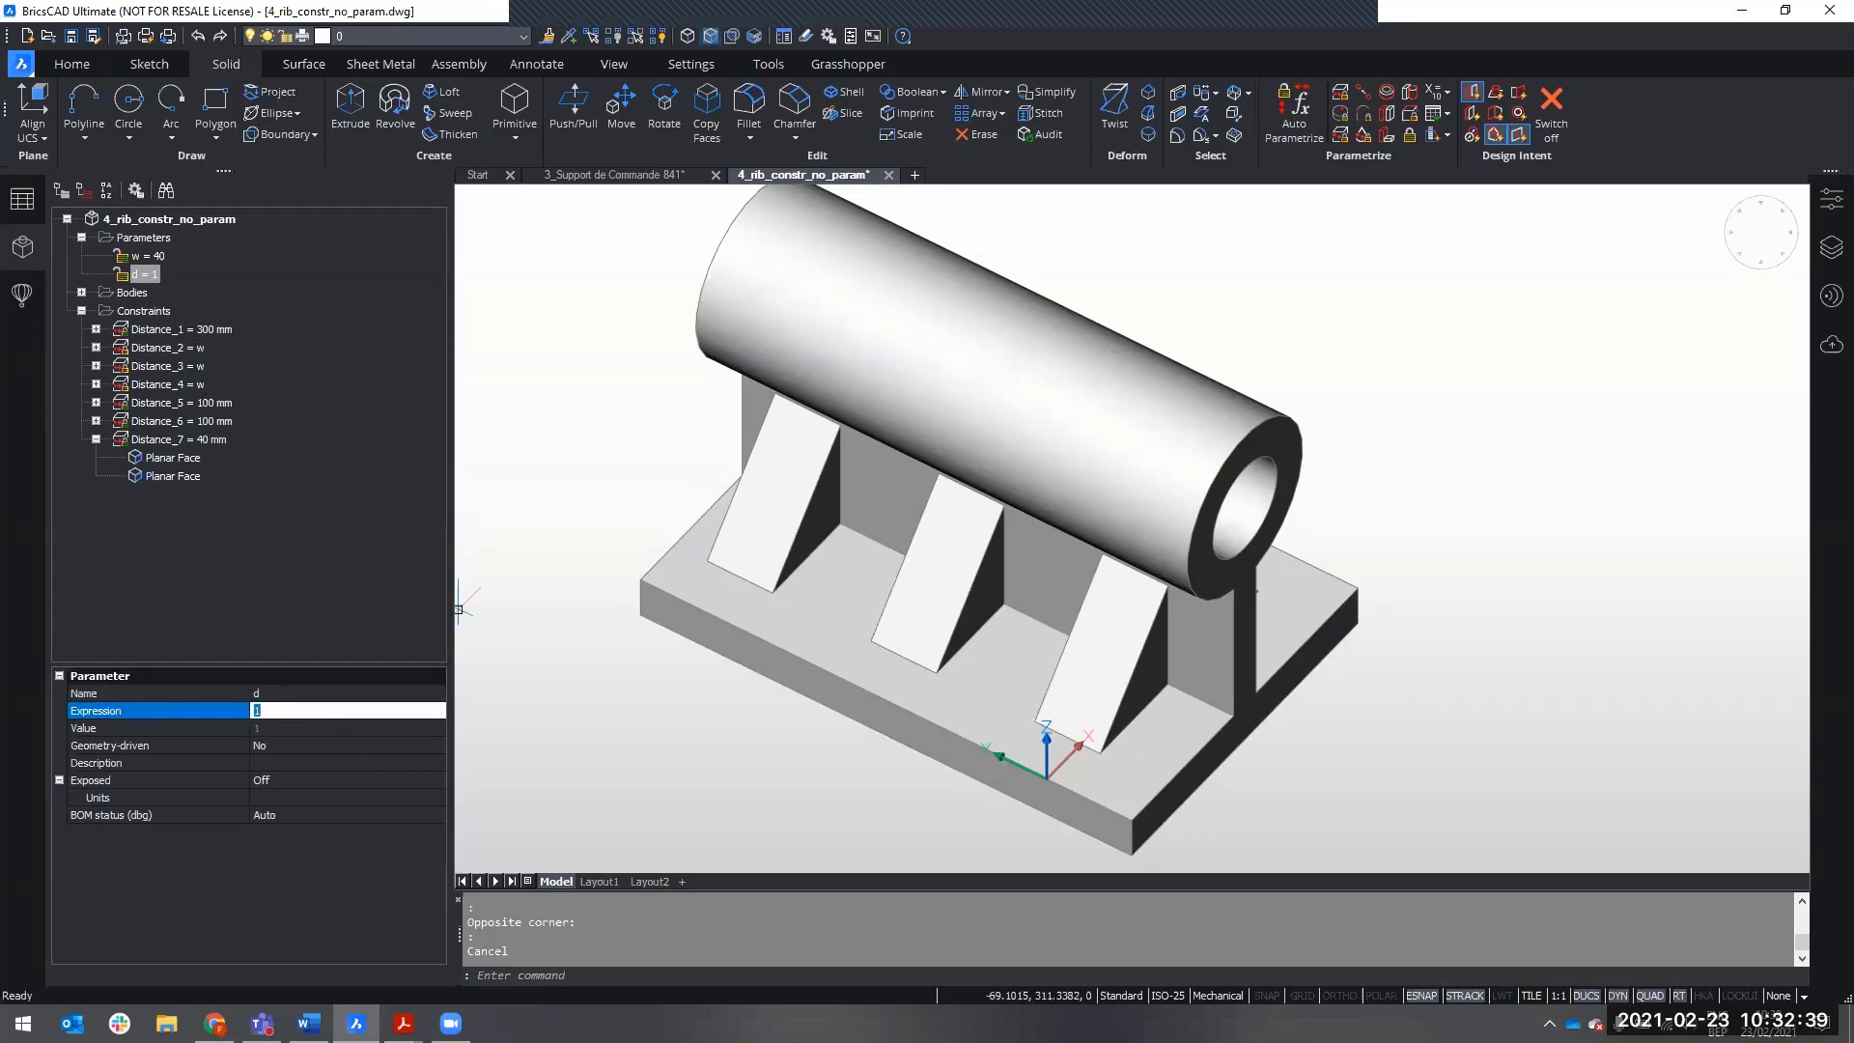
text(DISTANCE)
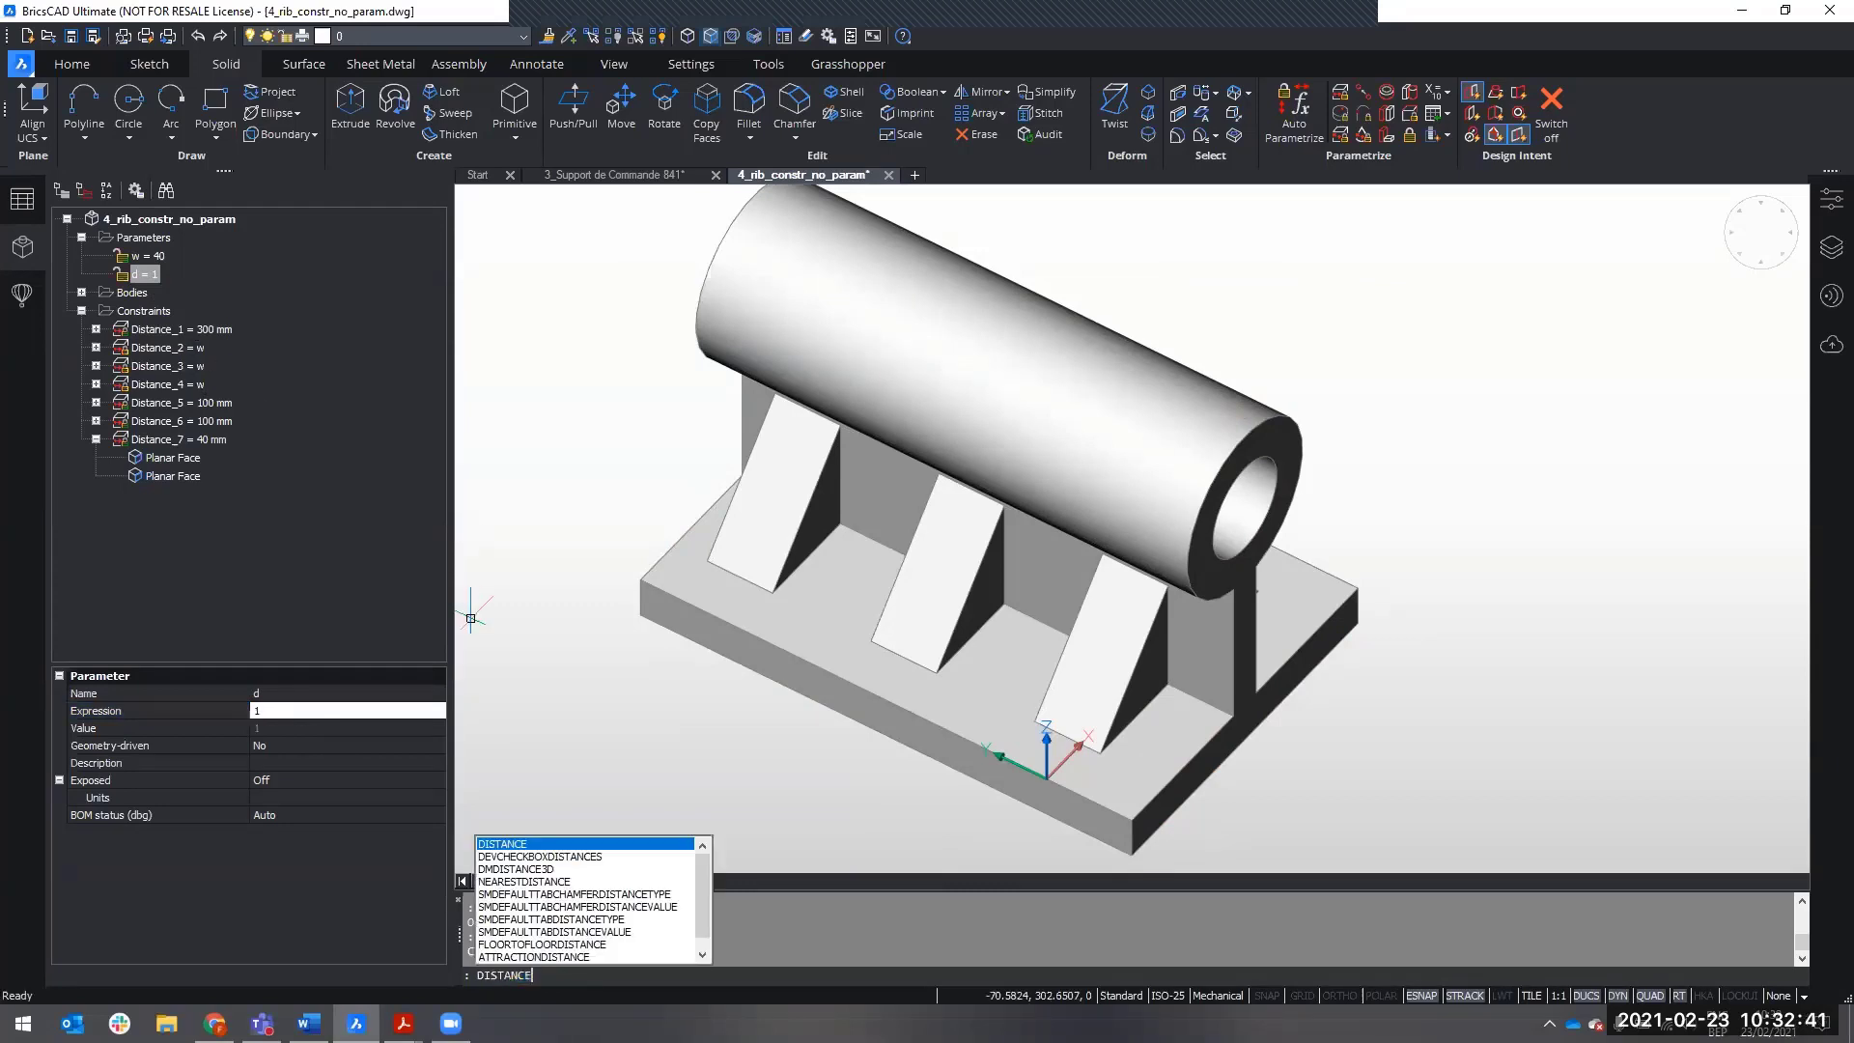
key(Escape)
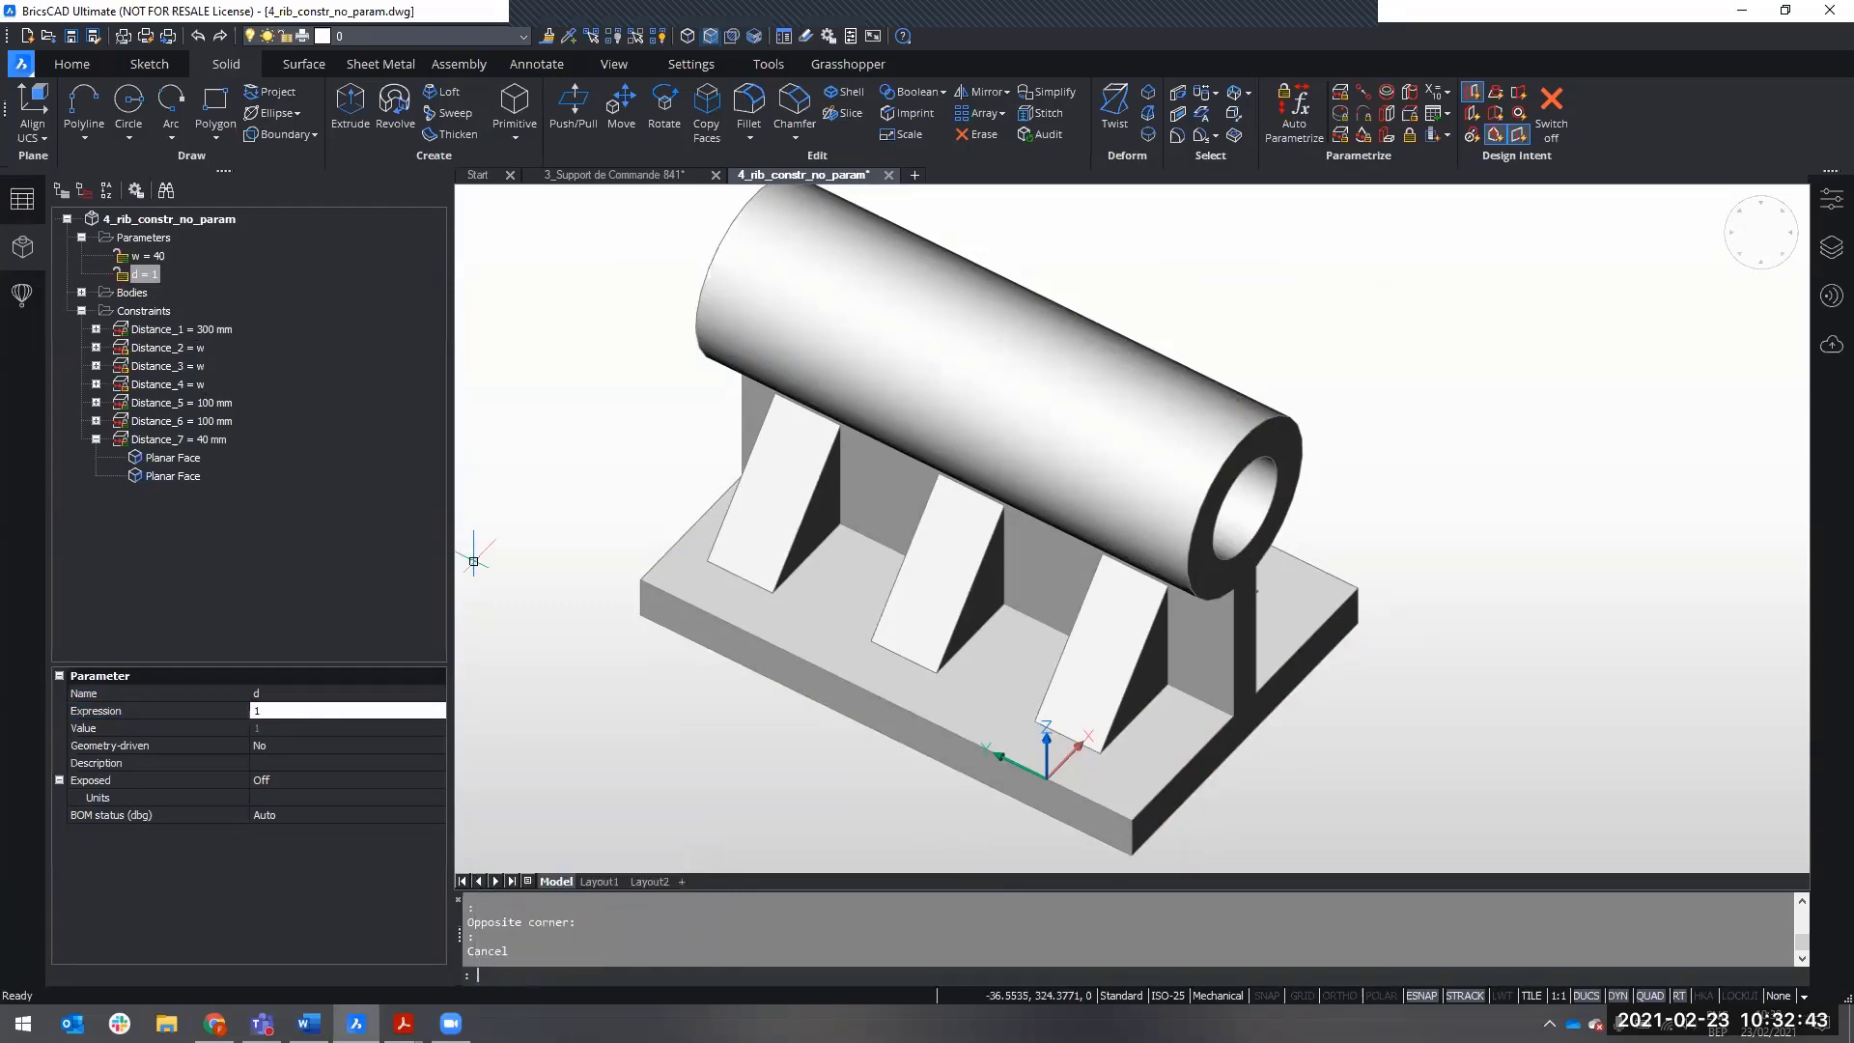
- Set the expression of parameter d to Distance_1/3 and check it against the Distance_1 constraint
click(306, 710)
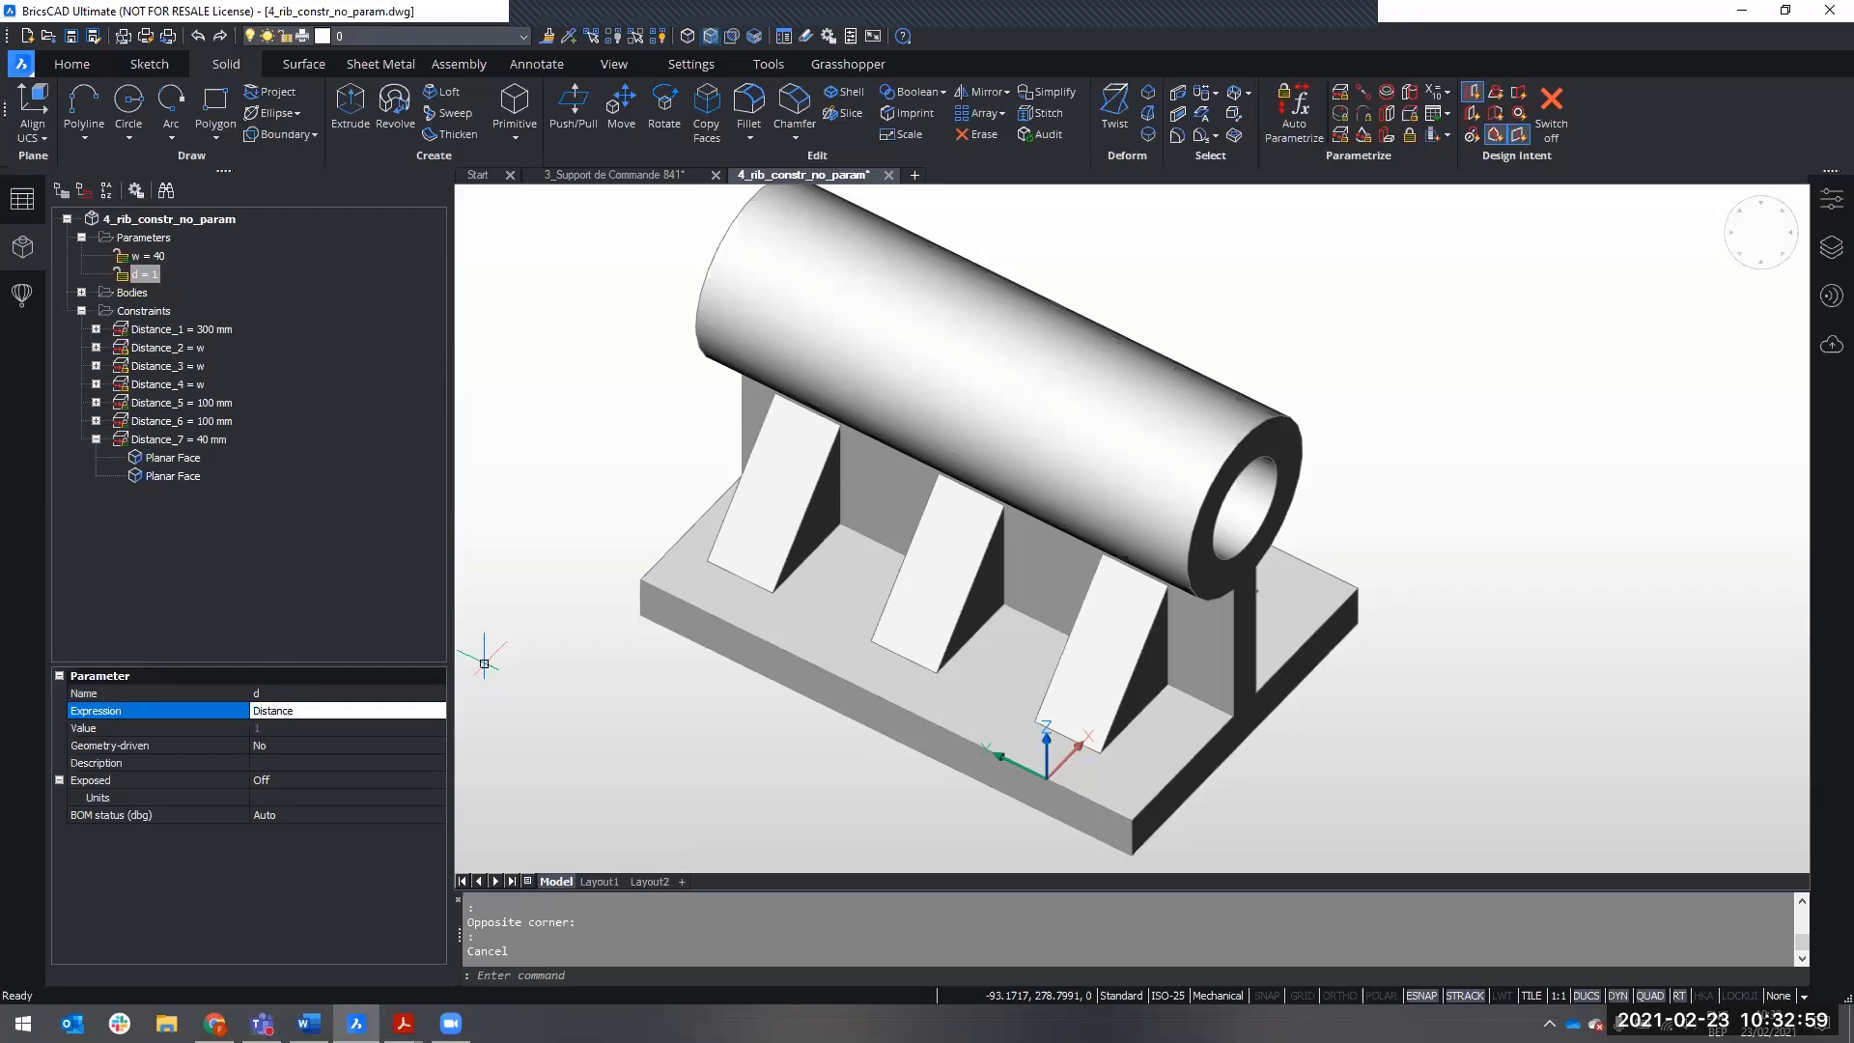
text(_1/3)
key(Return)
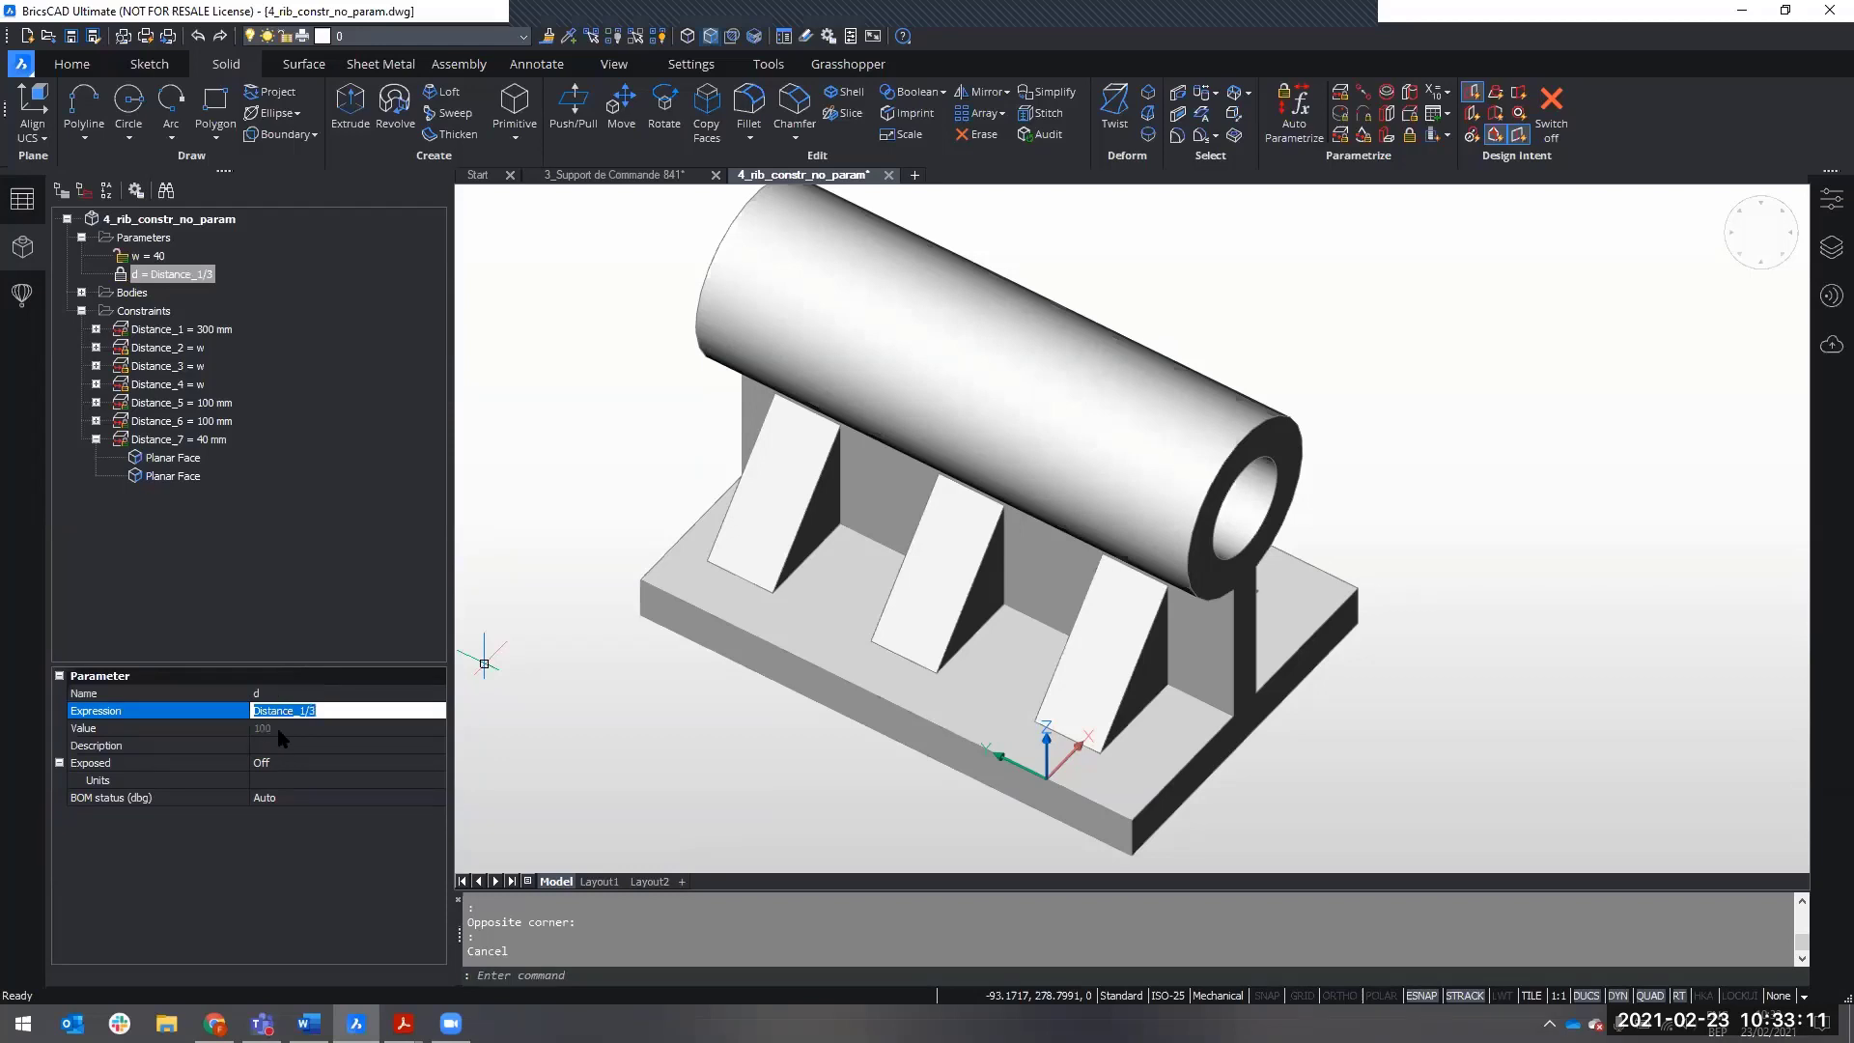
click(188, 329)
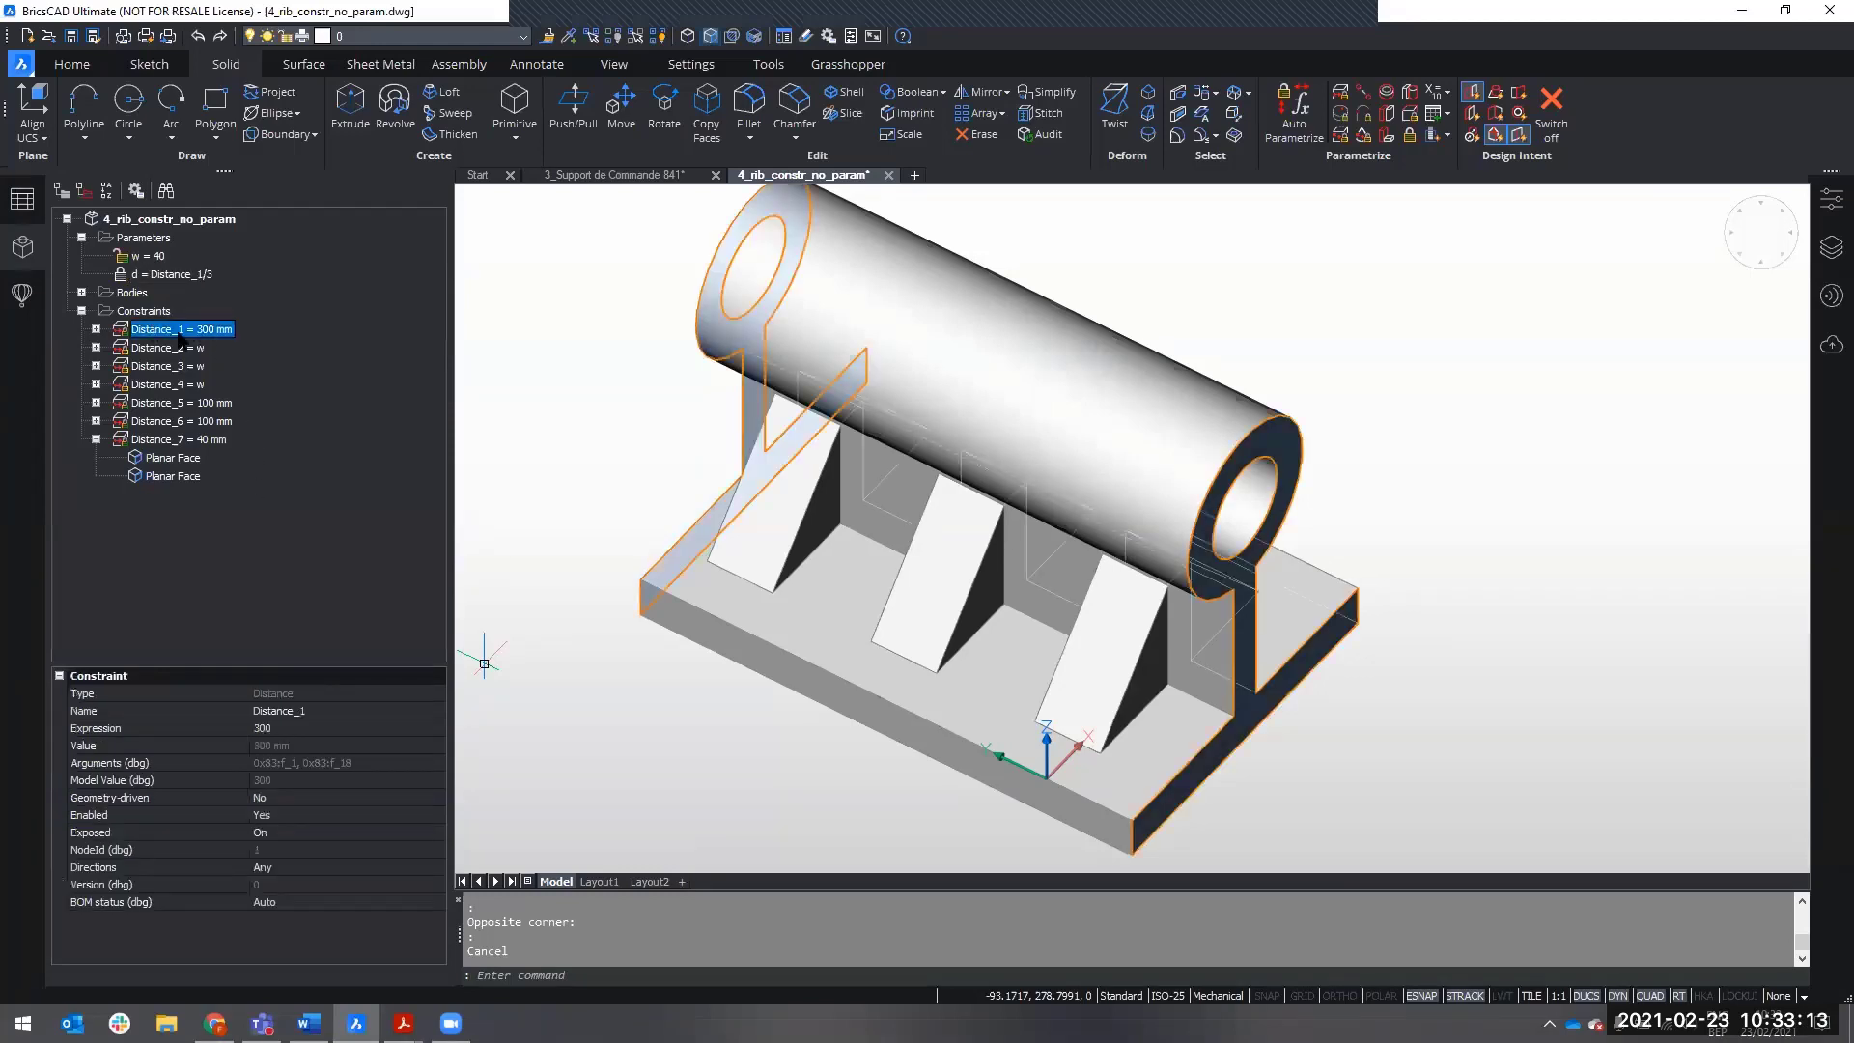
click(171, 276)
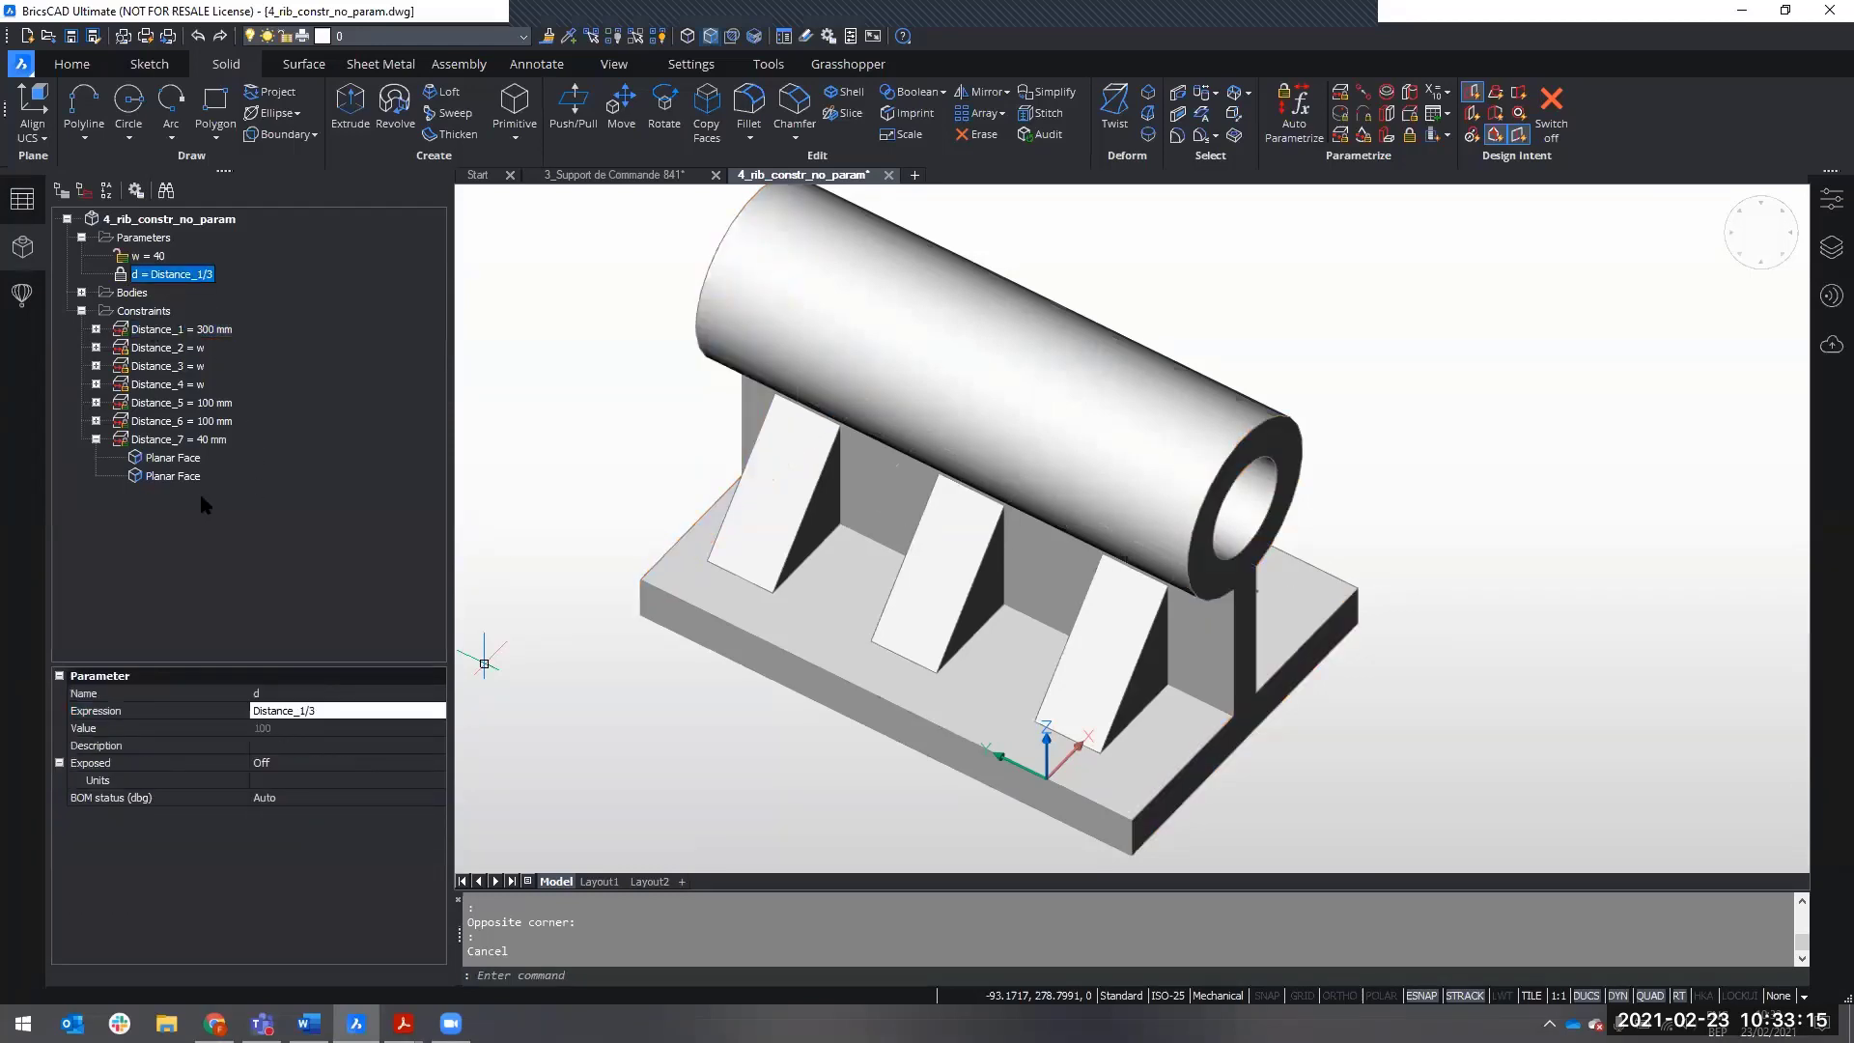
click(299, 731)
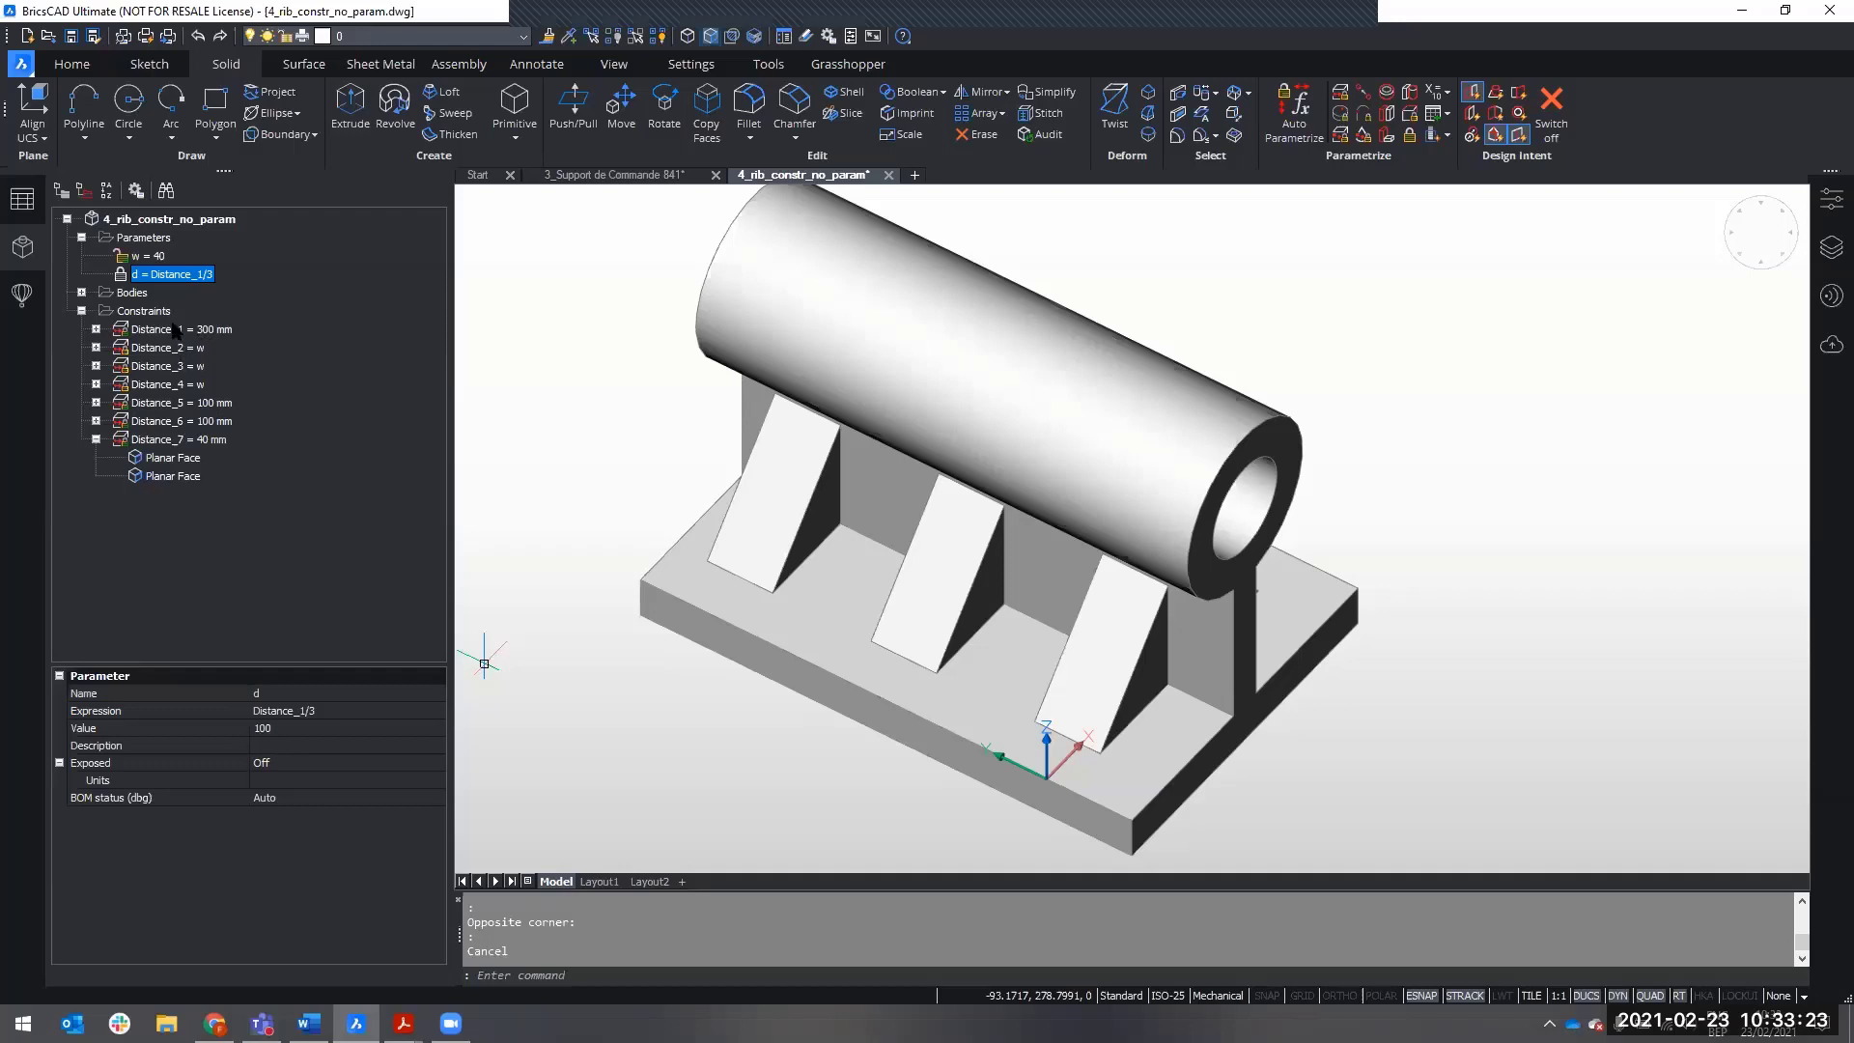
- Set the expression of the two rib spacing constraints, Distance_5 and Distance_6, to d
click(185, 403)
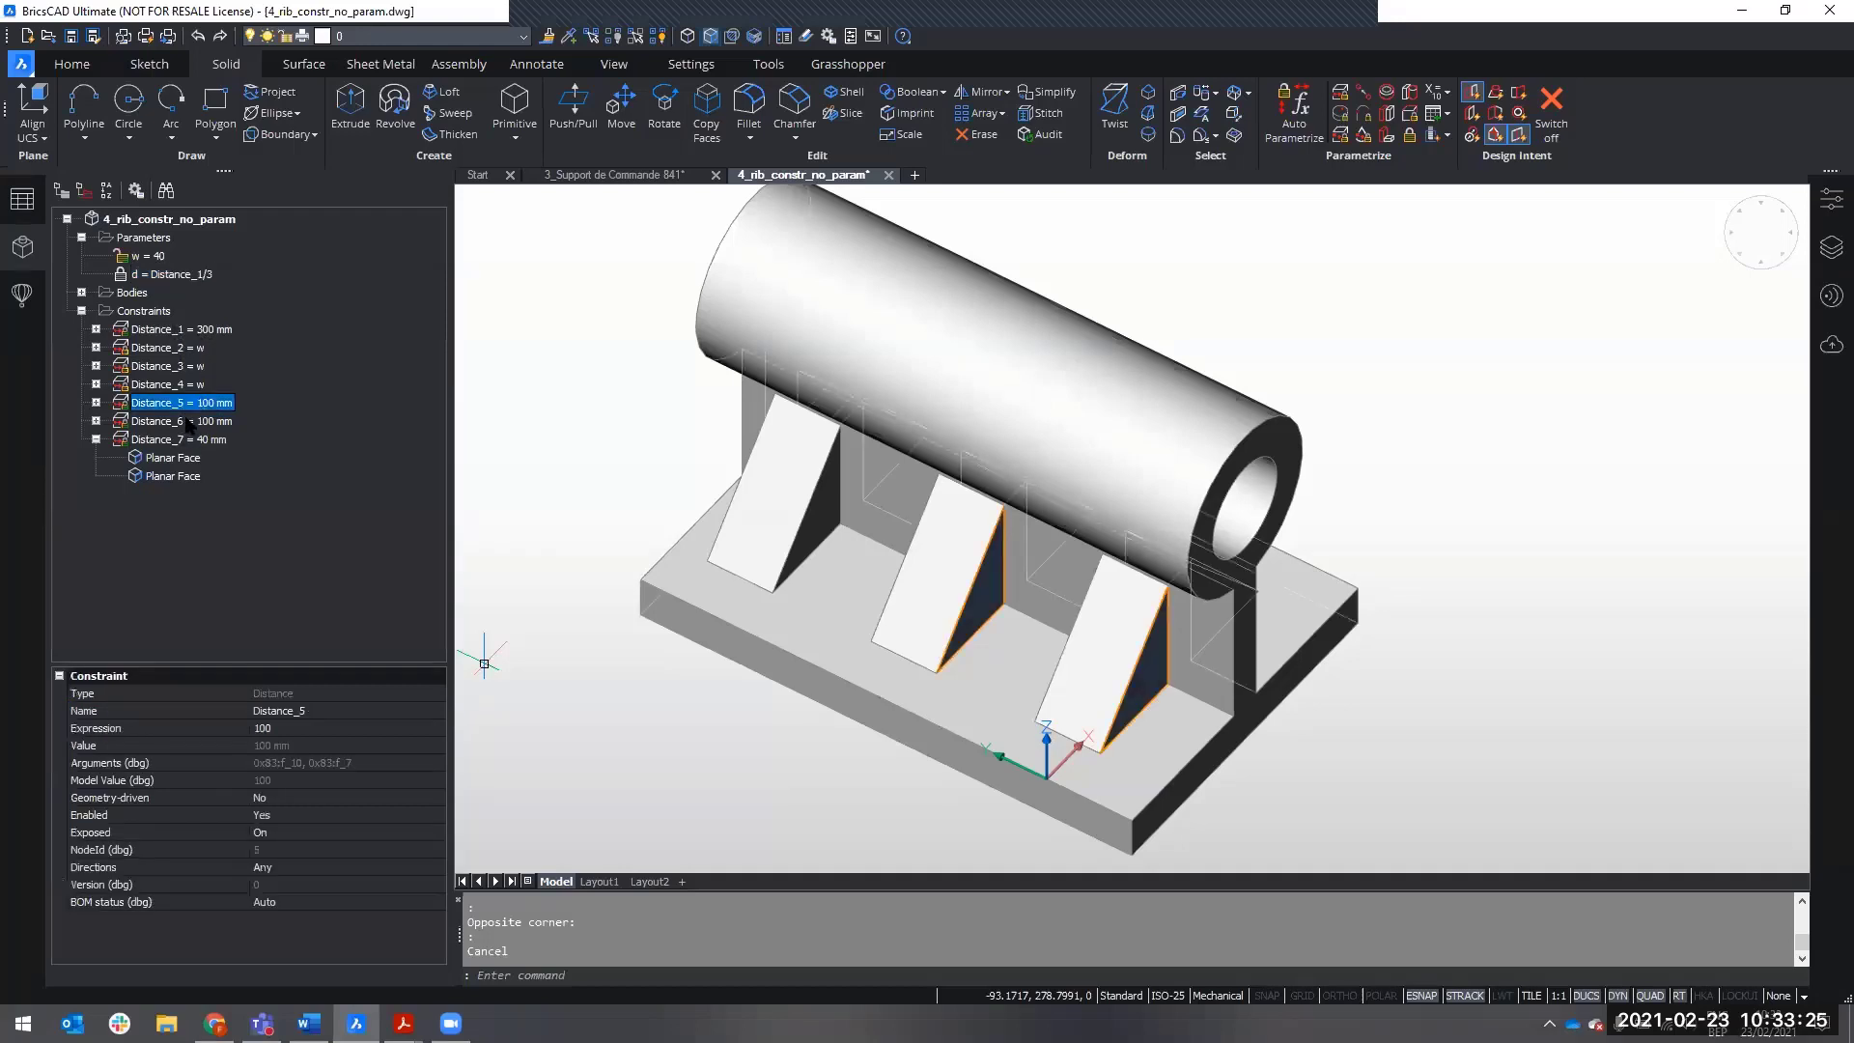
click(183, 421)
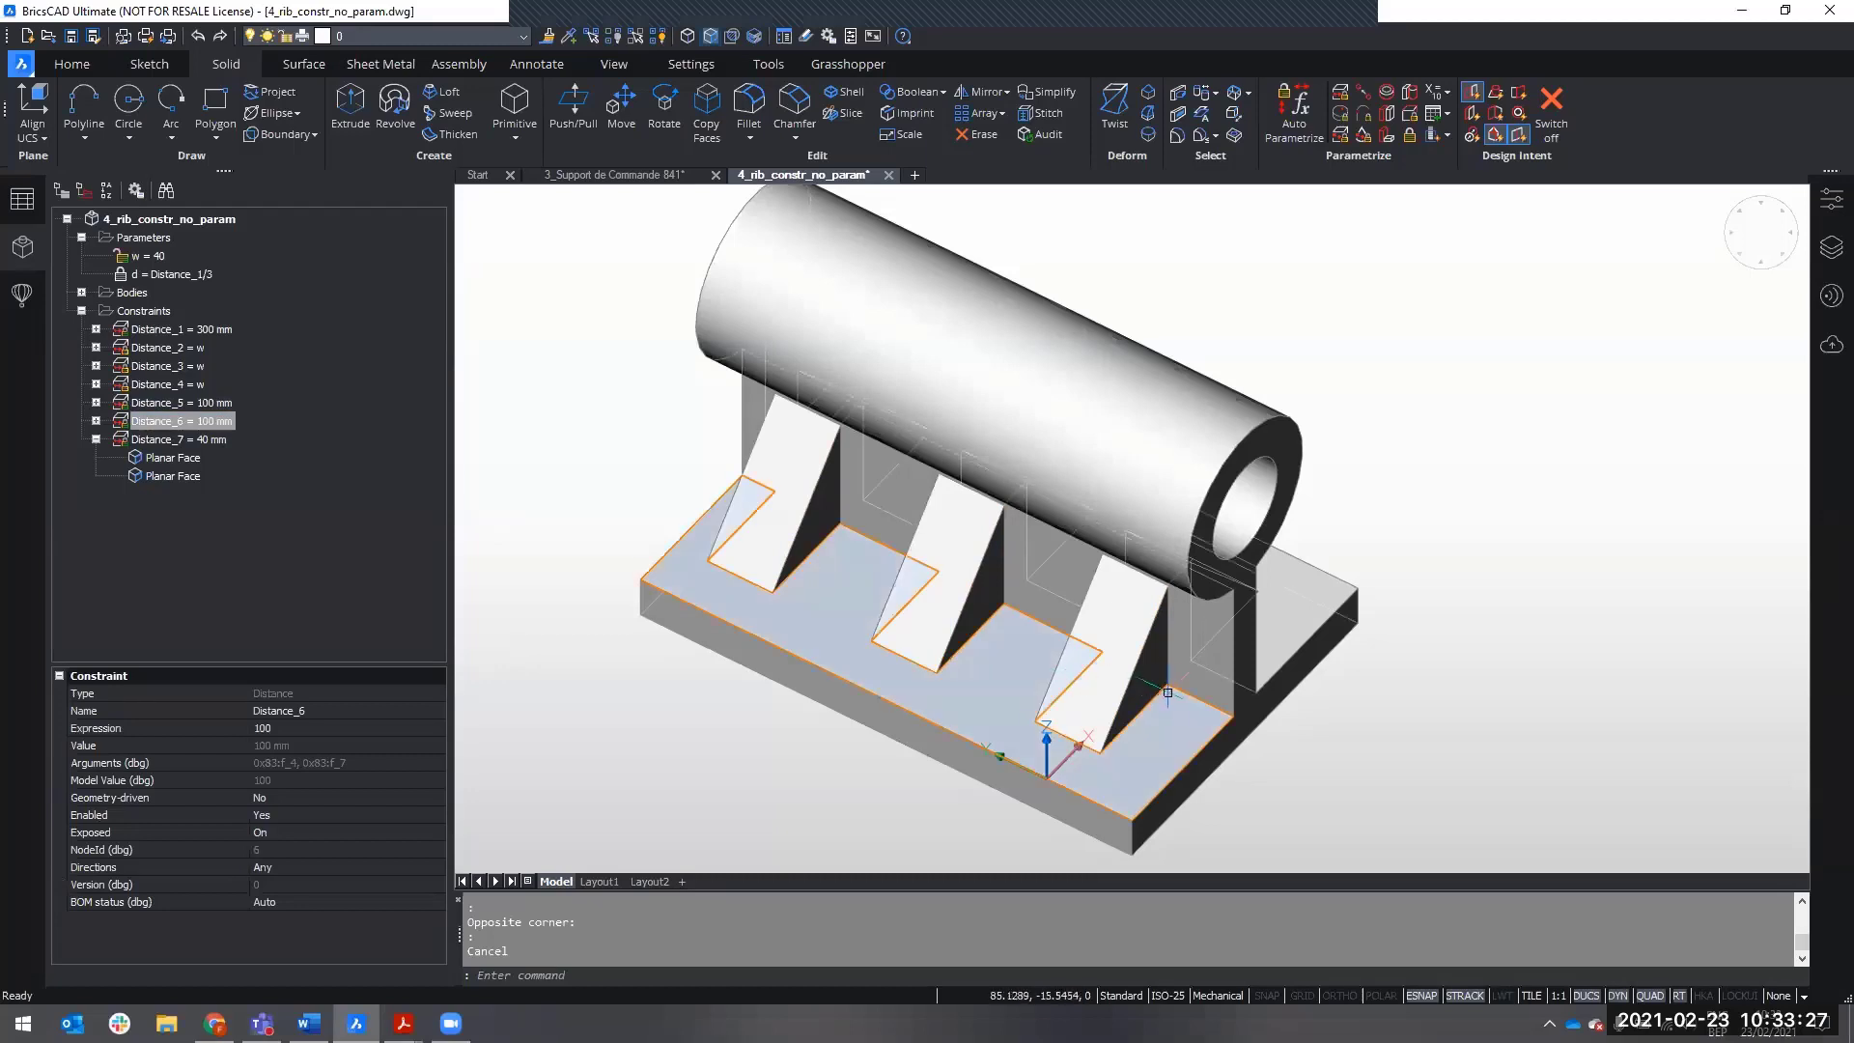
click(994, 637)
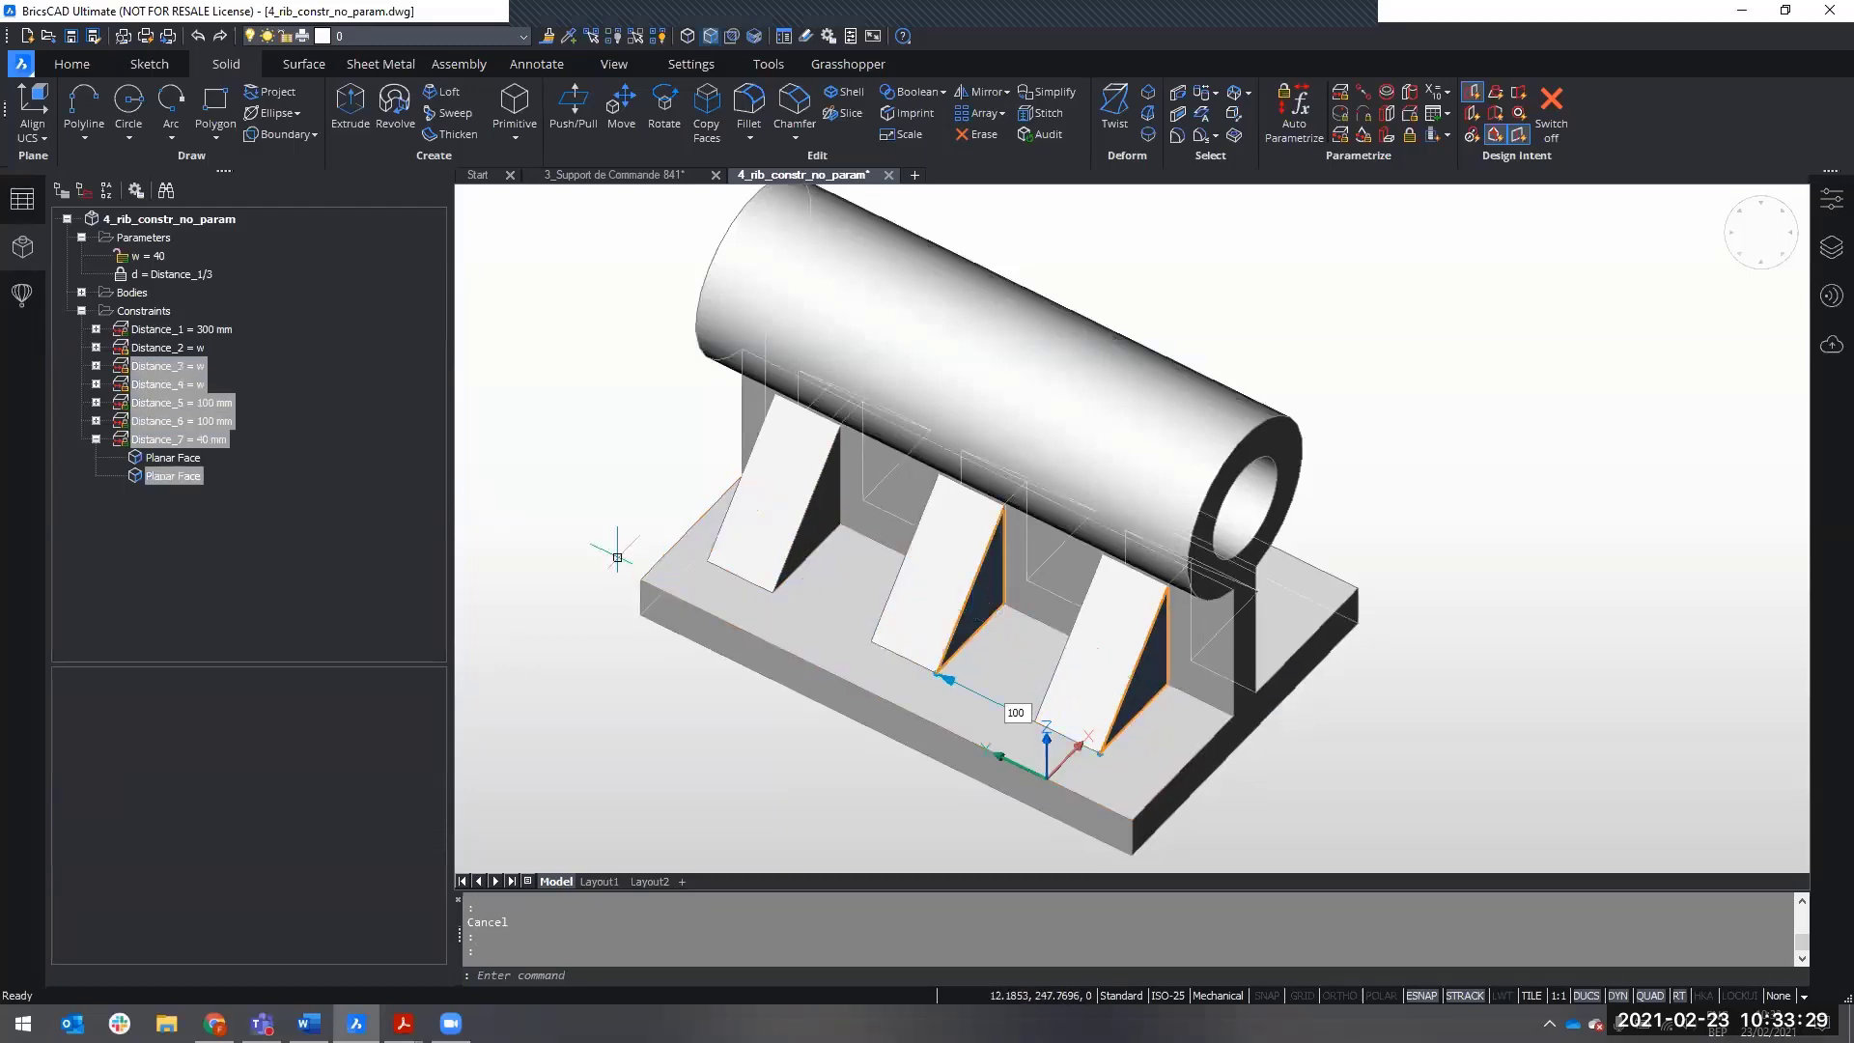
click(202, 403)
click(204, 423)
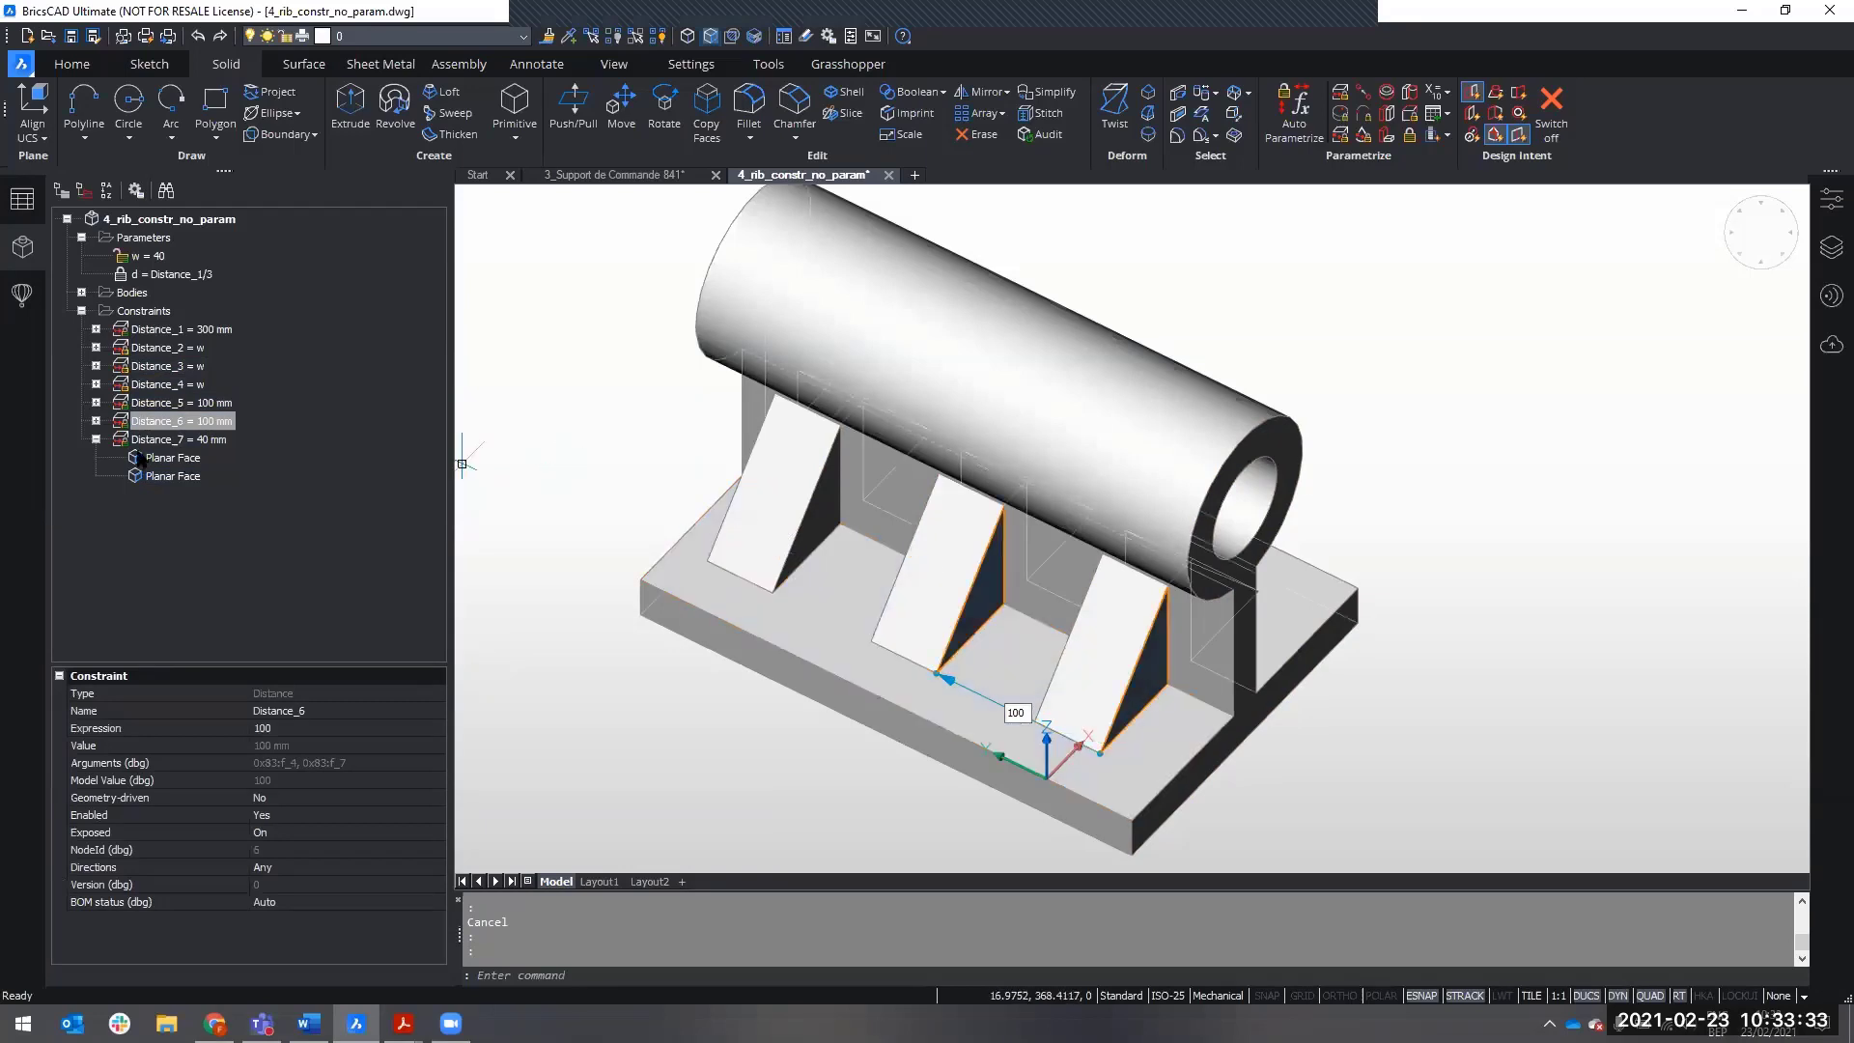
click(188, 405)
ctrl+click(184, 422)
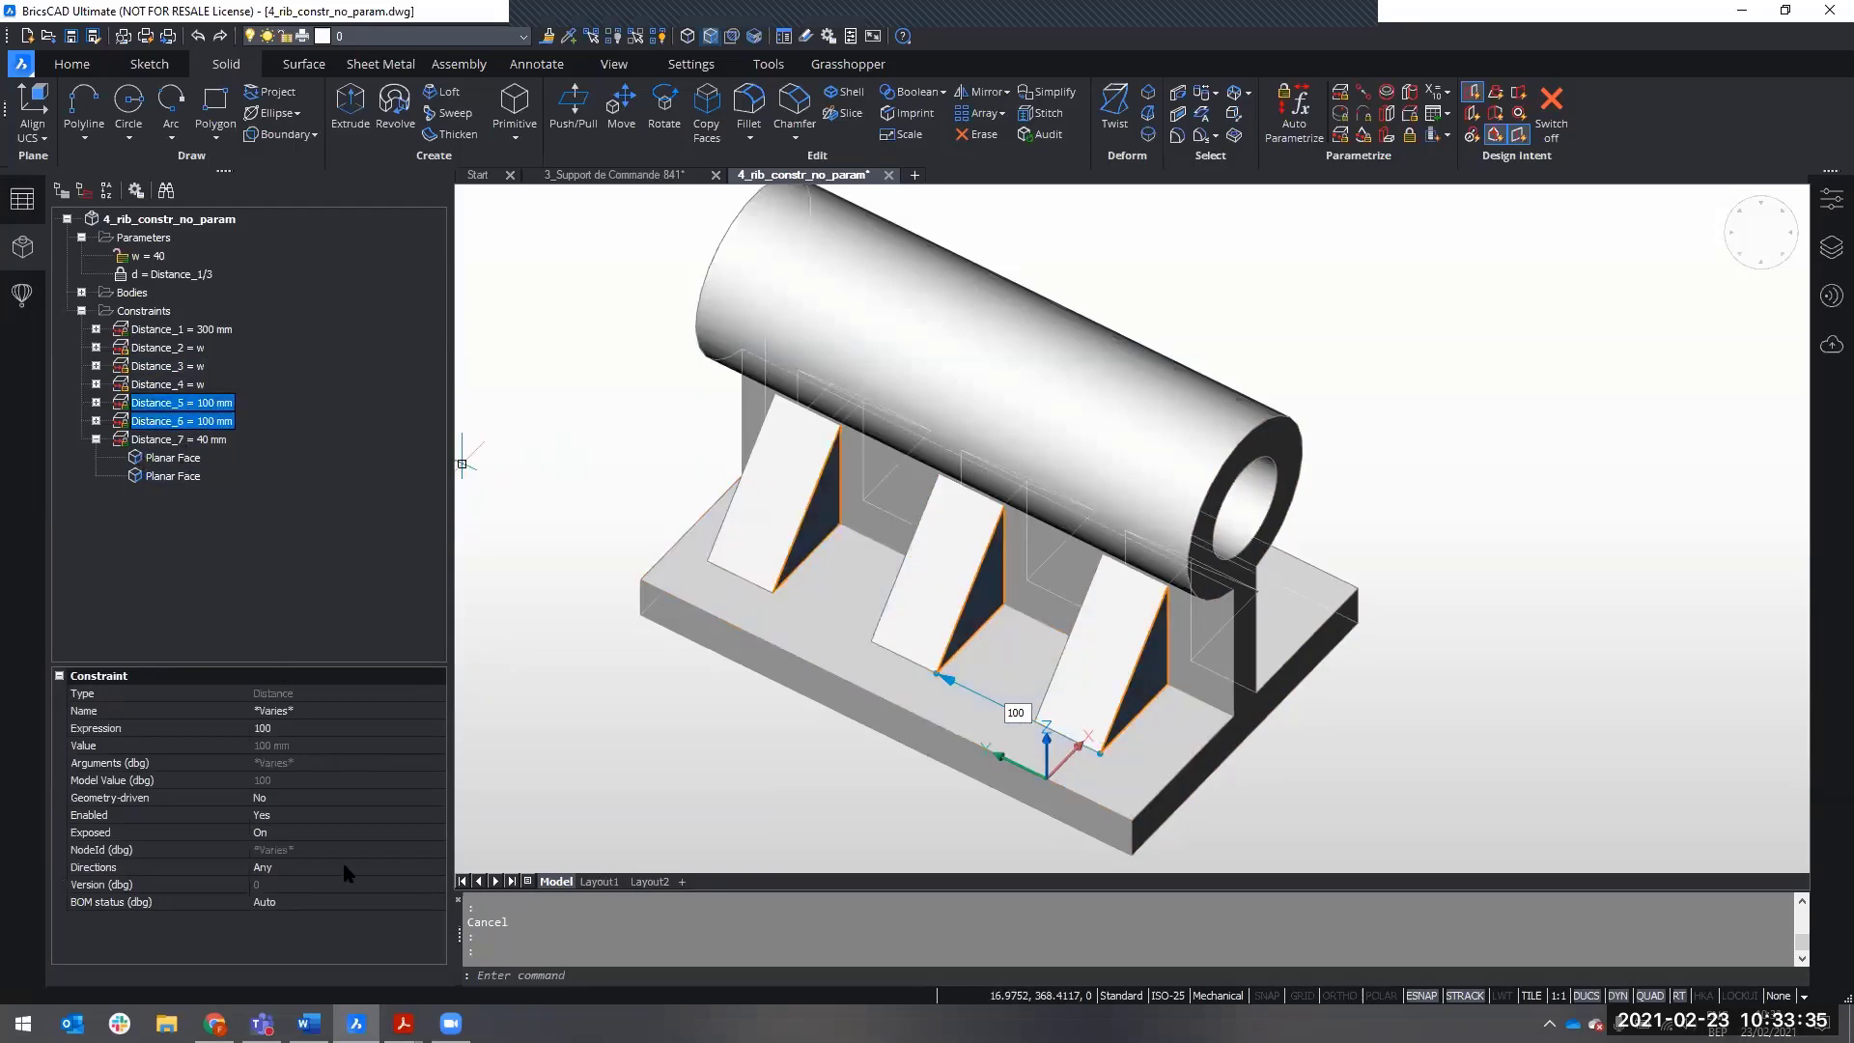
click(311, 727)
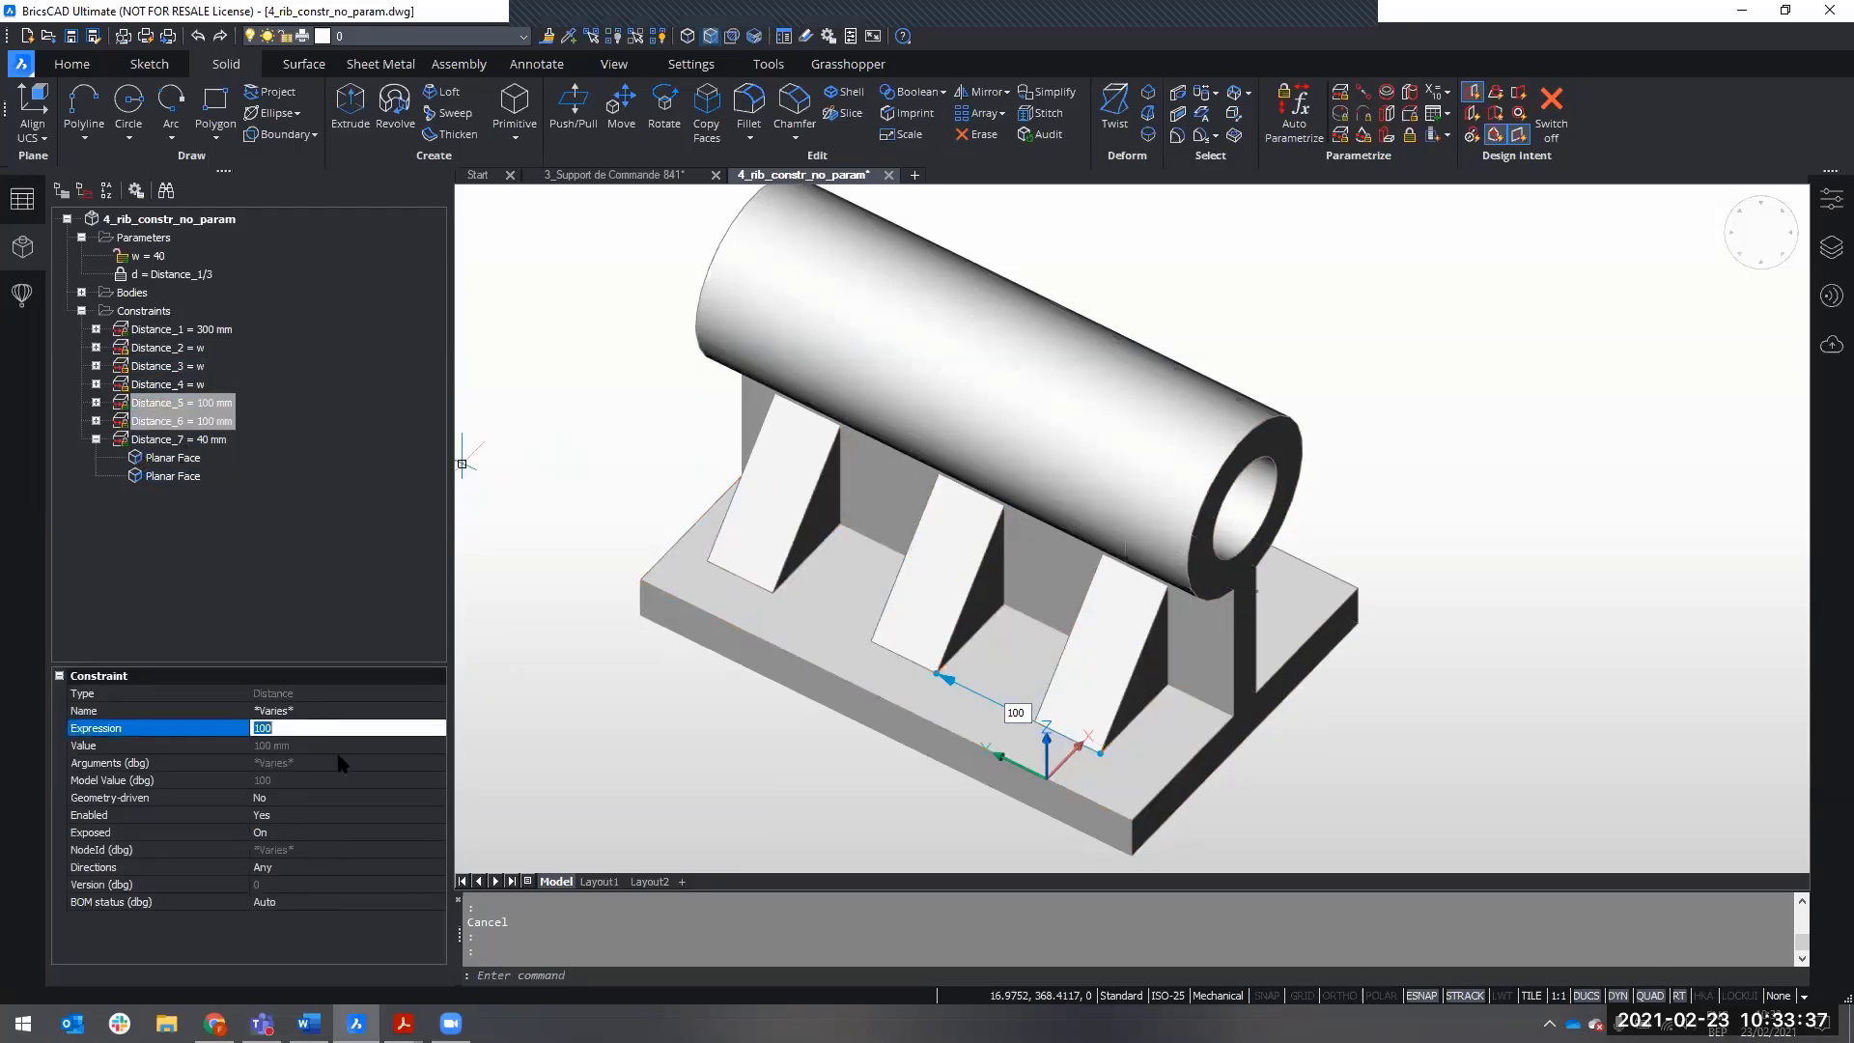
text(d)
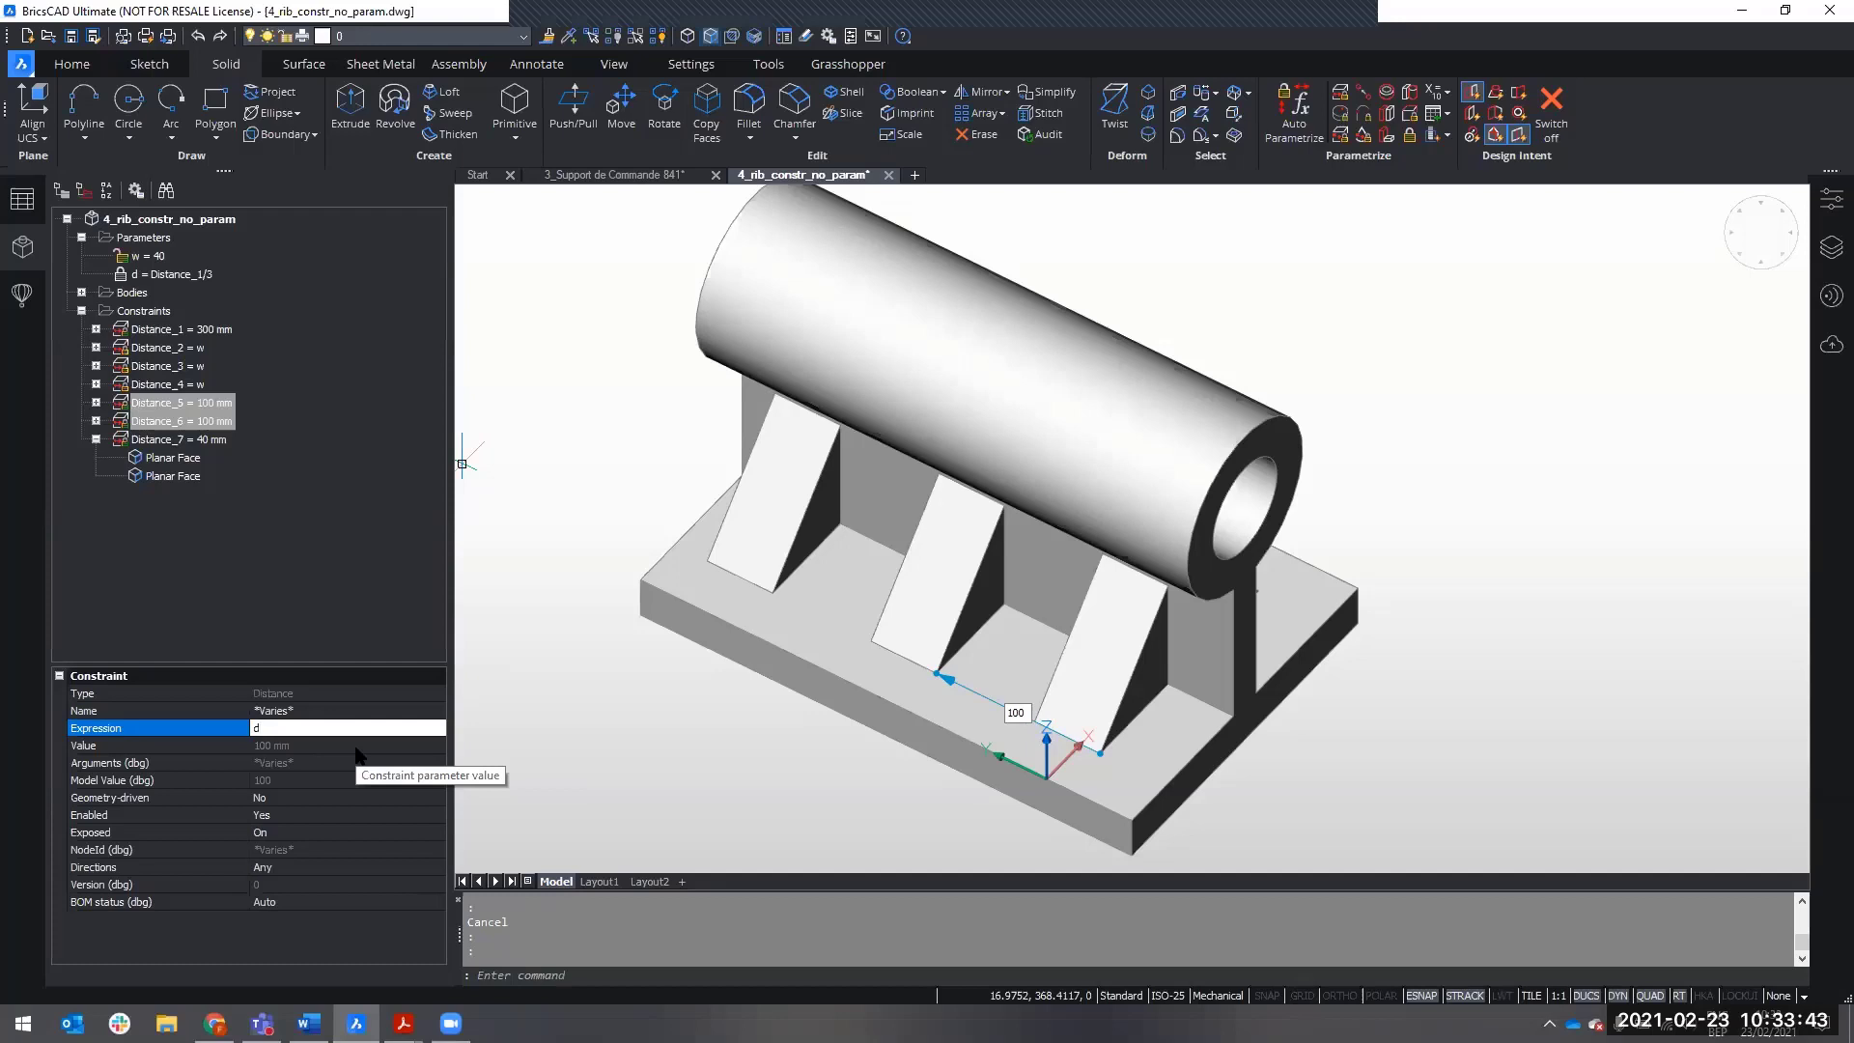
key(Return)
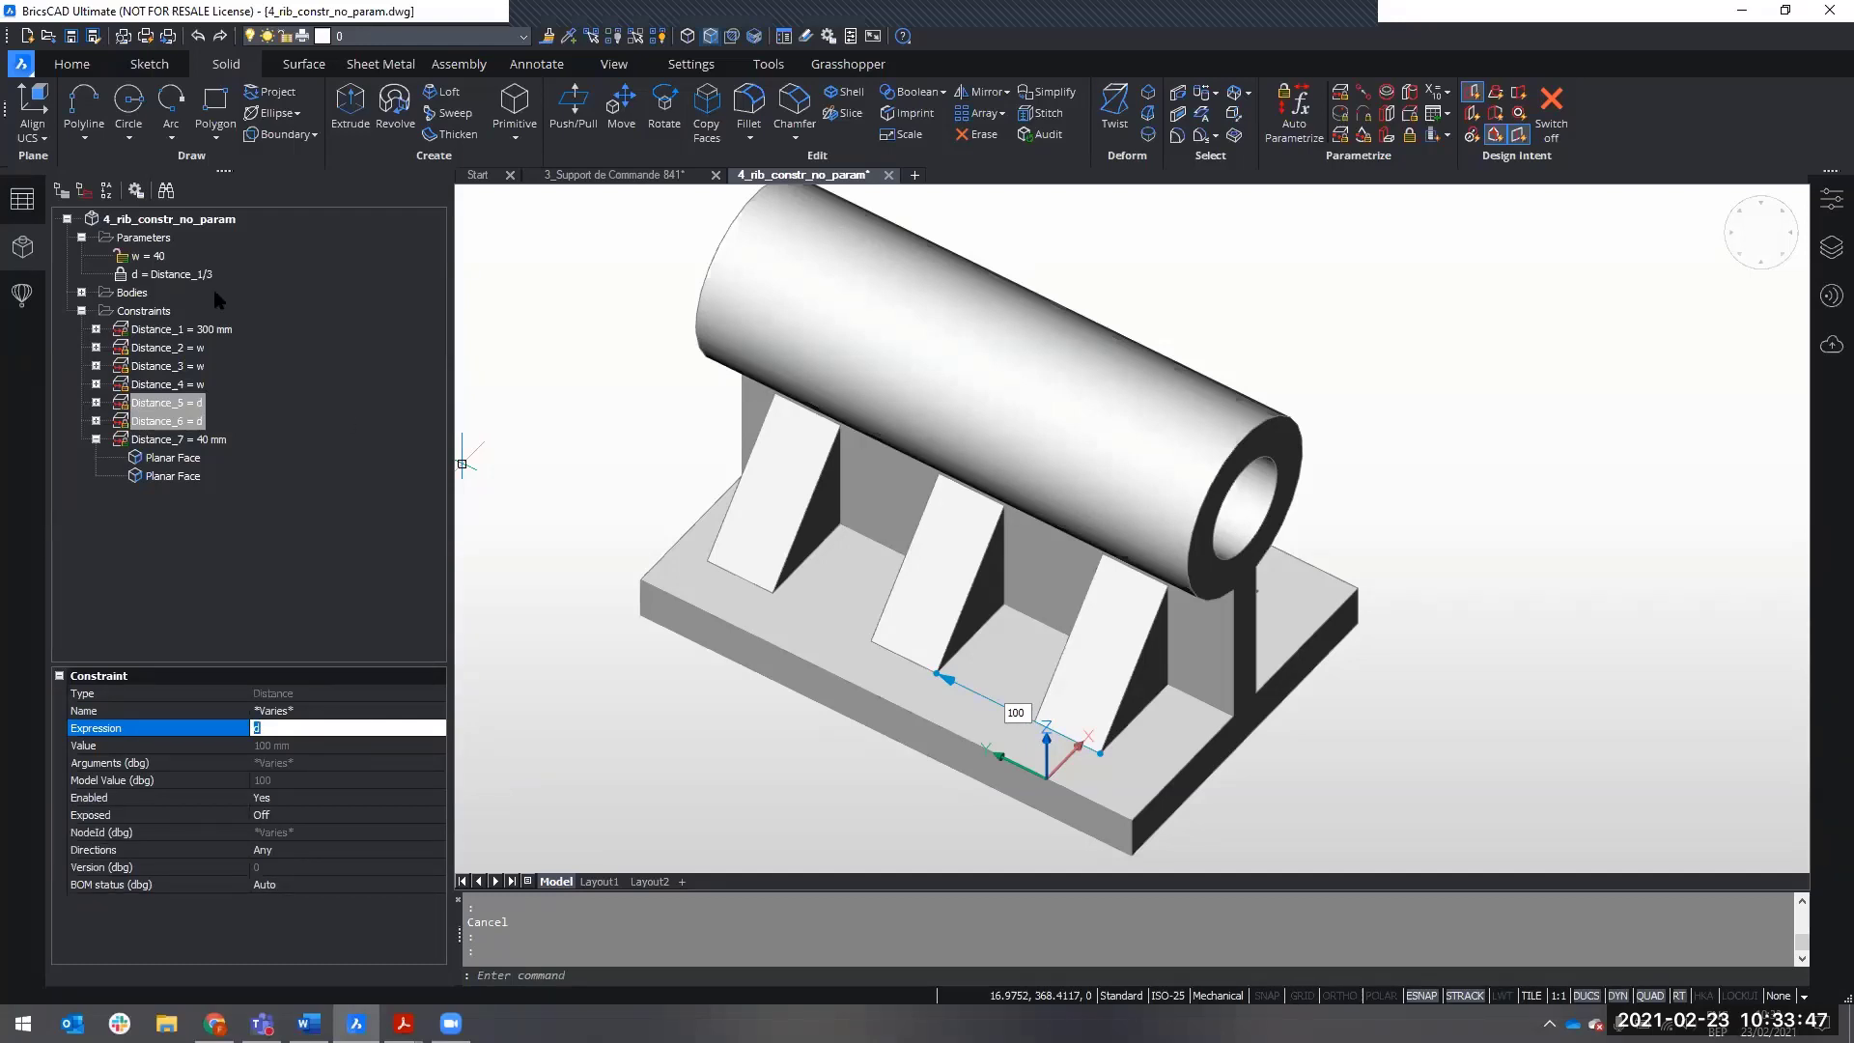
- Try to animate parameter d and view the ribs from the front of the support
click(190, 276)
right_click(189, 276)
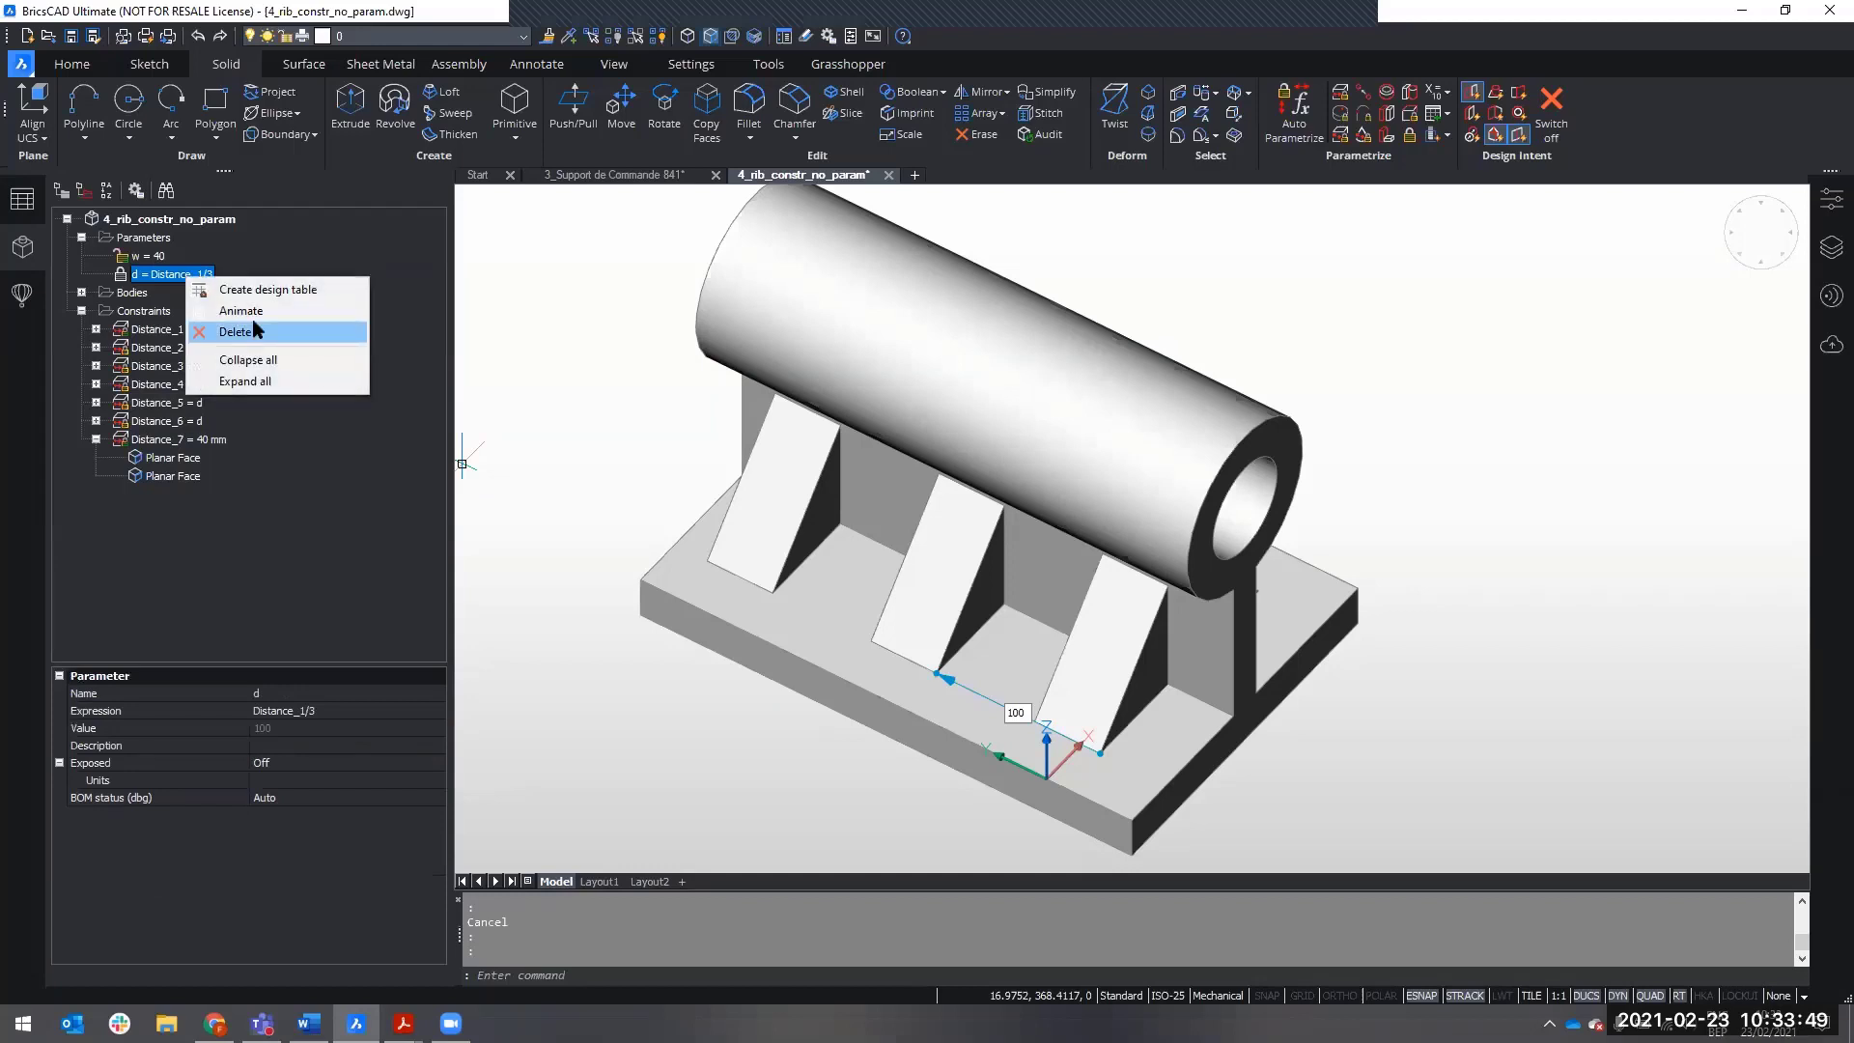
click(254, 313)
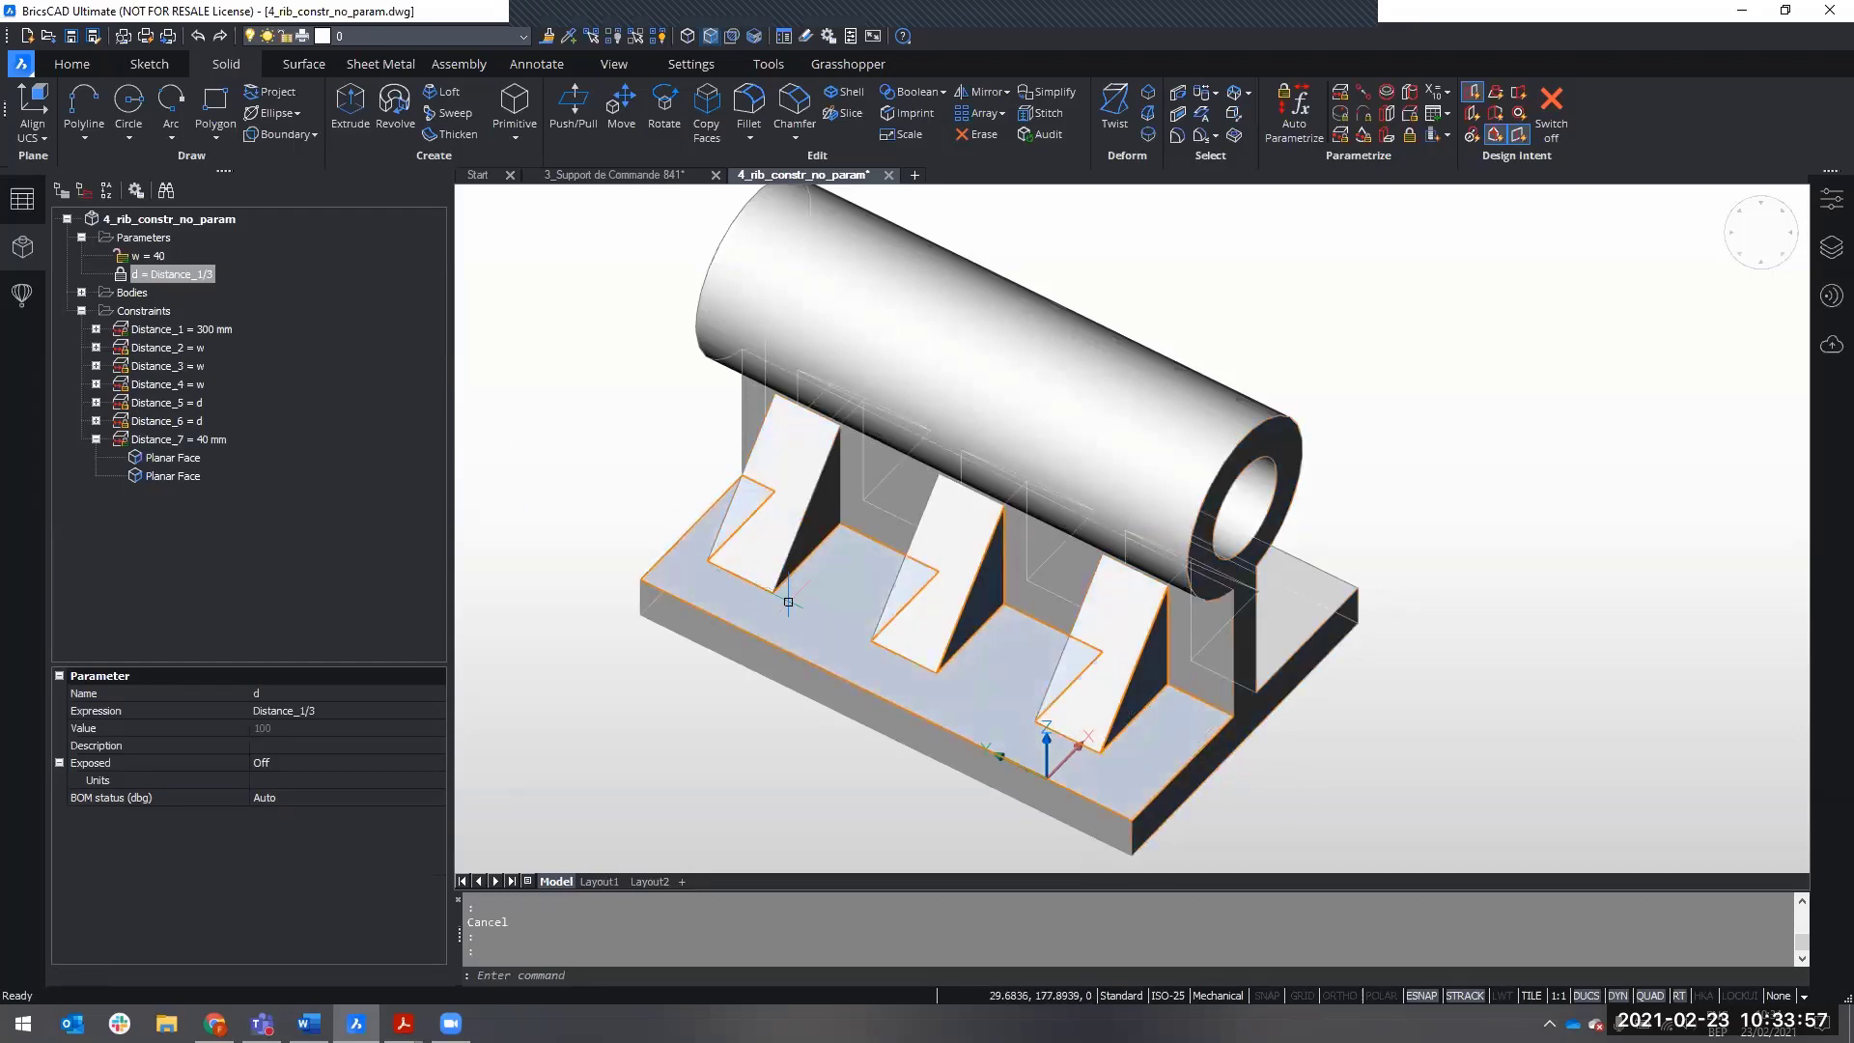
shift+middle_drag(1057, 746, 977, 608)
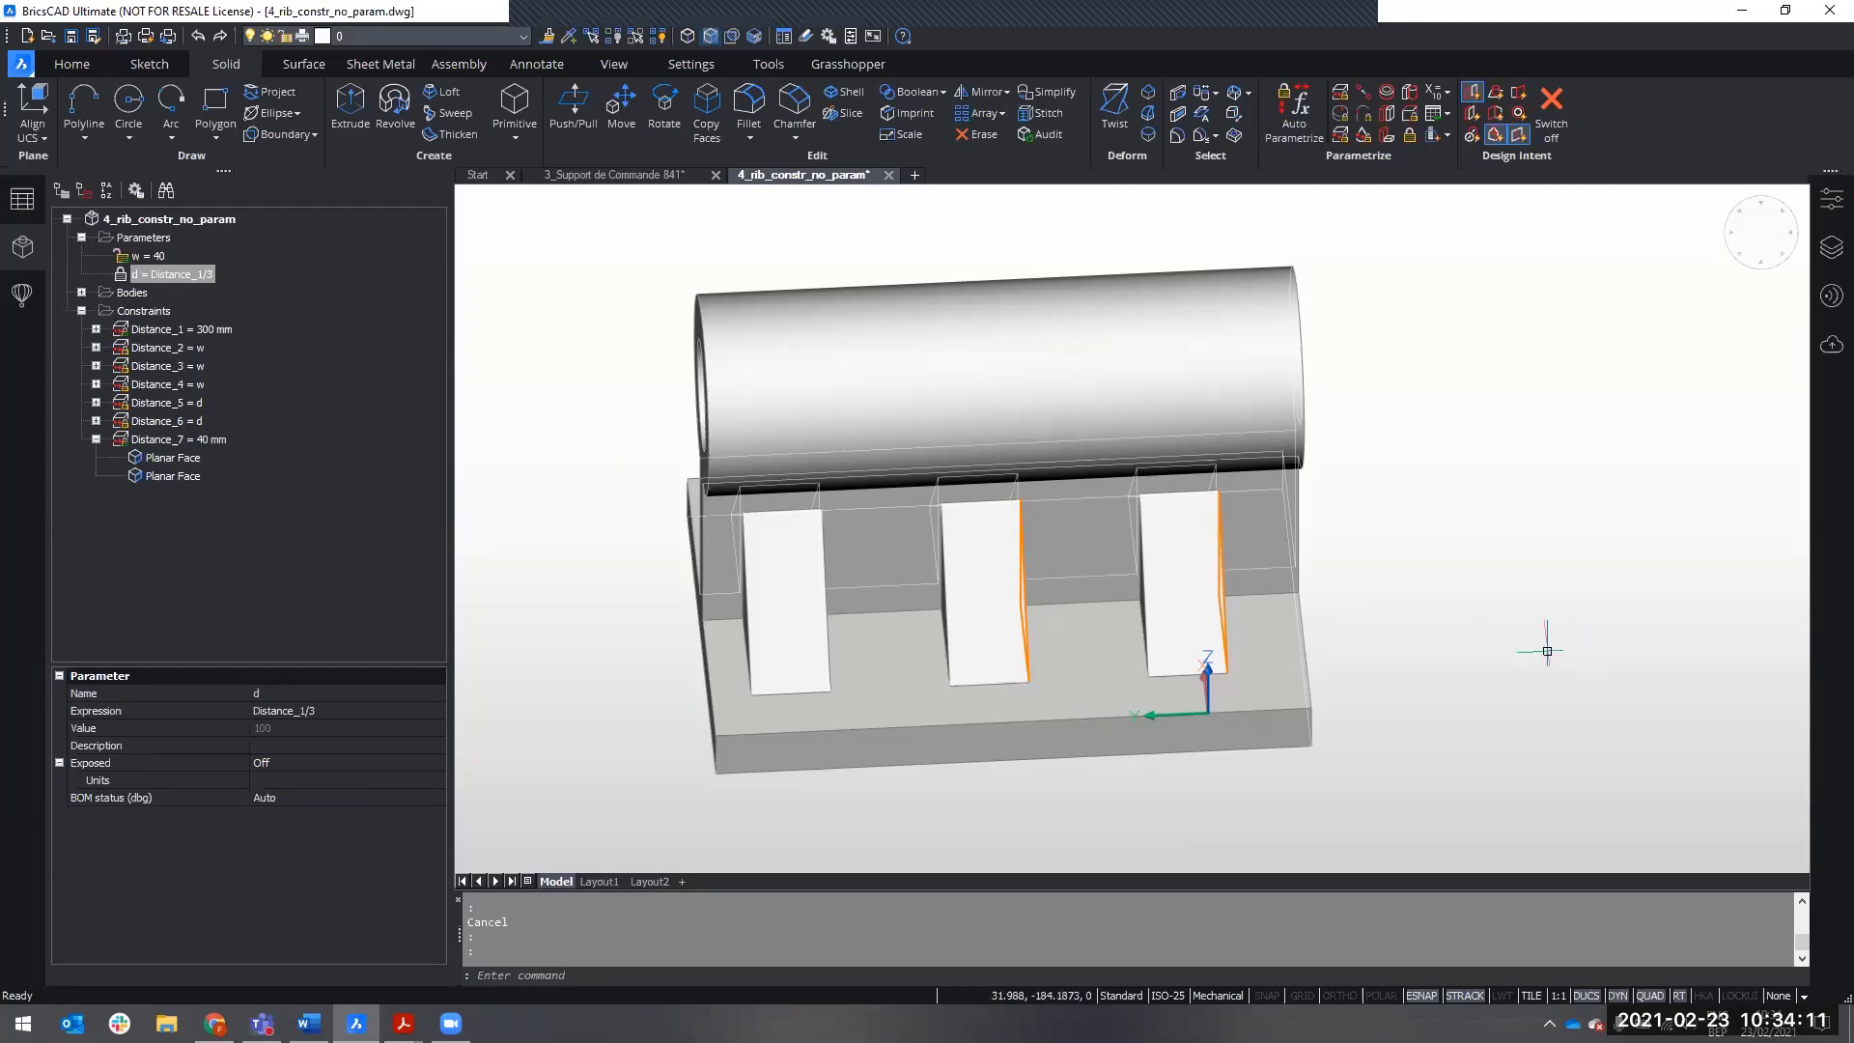
- Review the Distance_7 constraint between the end face and the nearest rib, parameter d and the Distance_2 rib thickness constraint
click(202, 444)
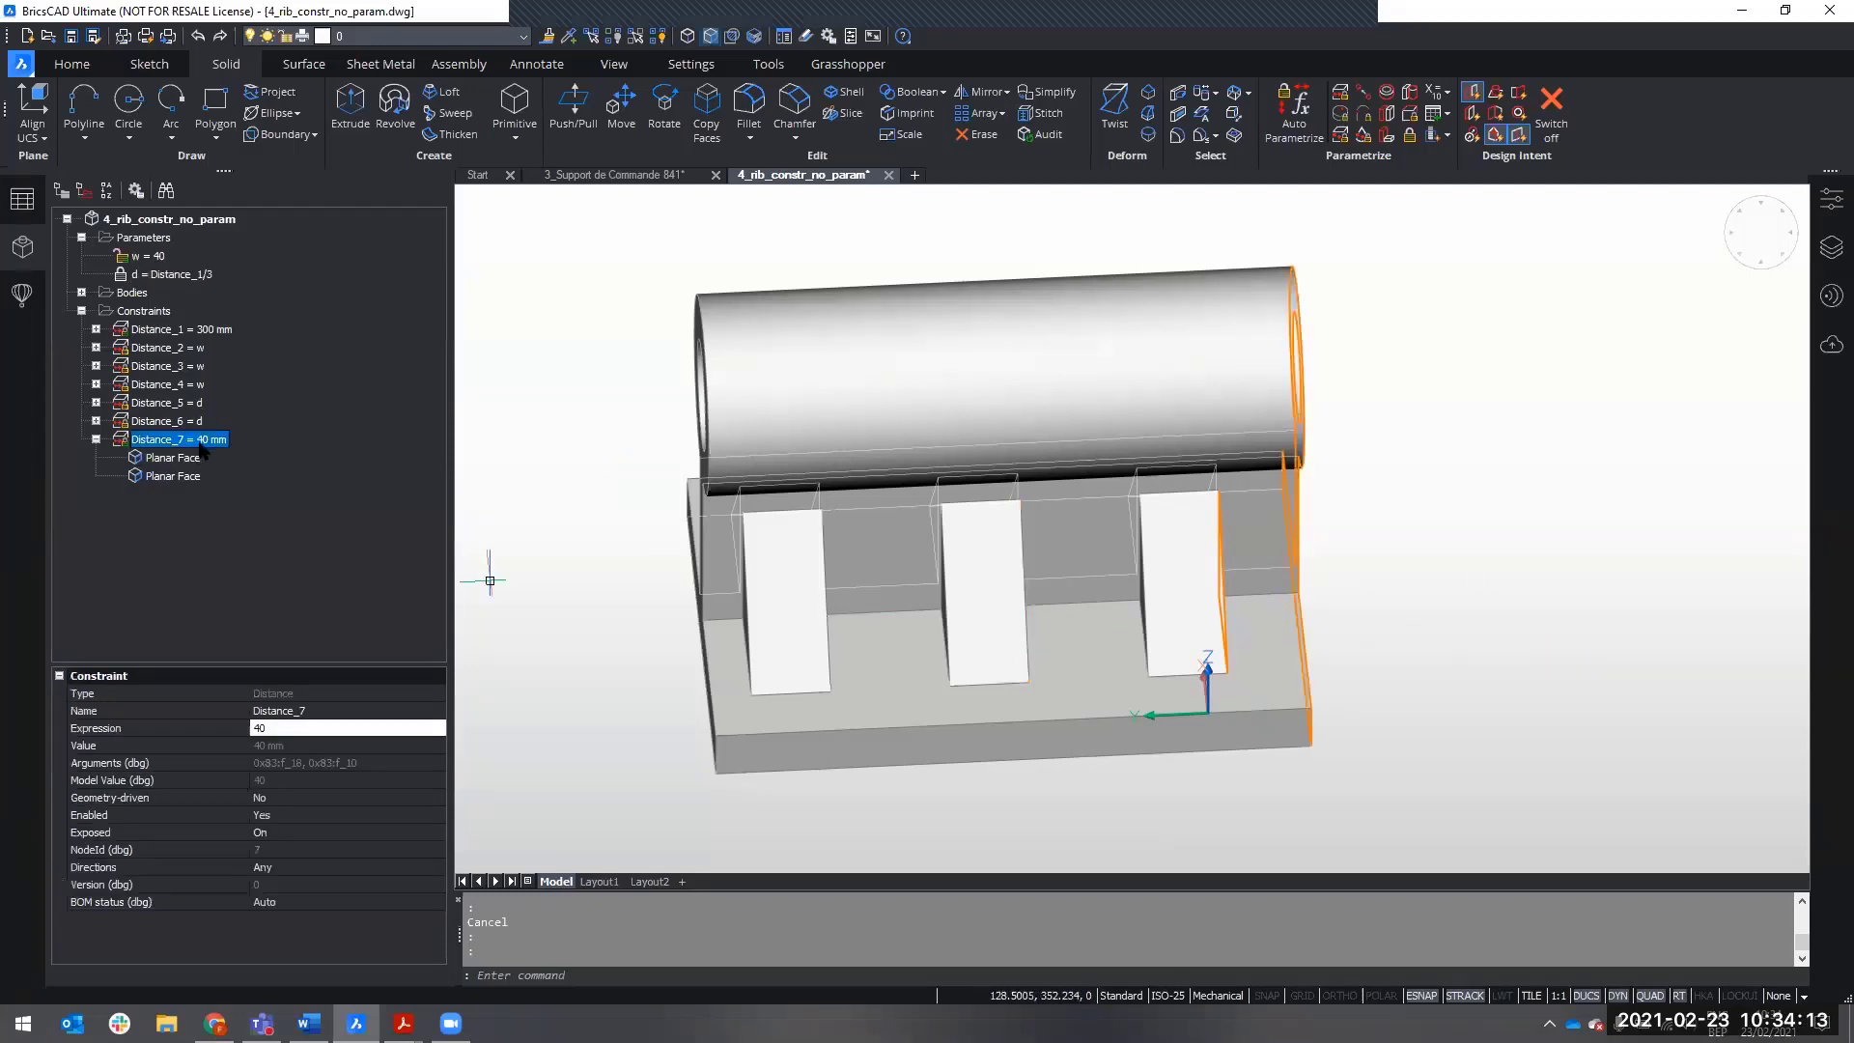
shift+middle_drag(1481, 695, 1204, 705)
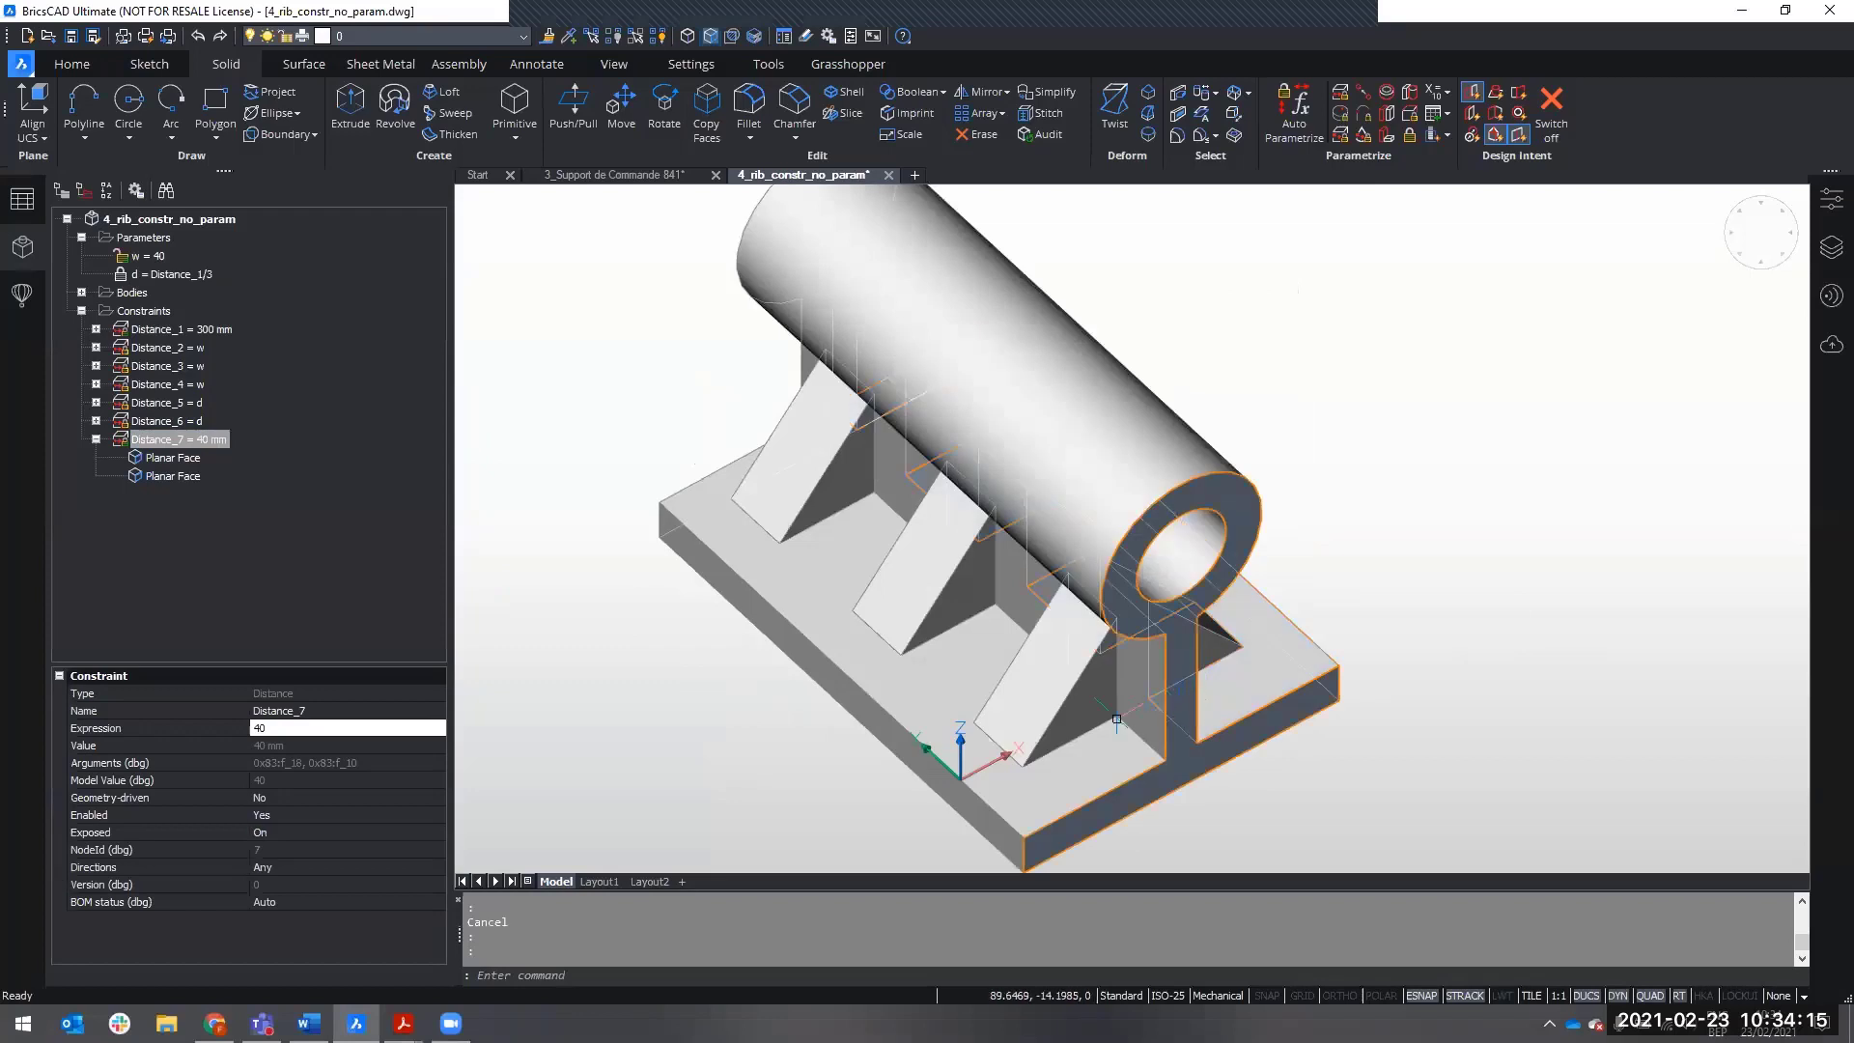
mouse_move(1087, 722)
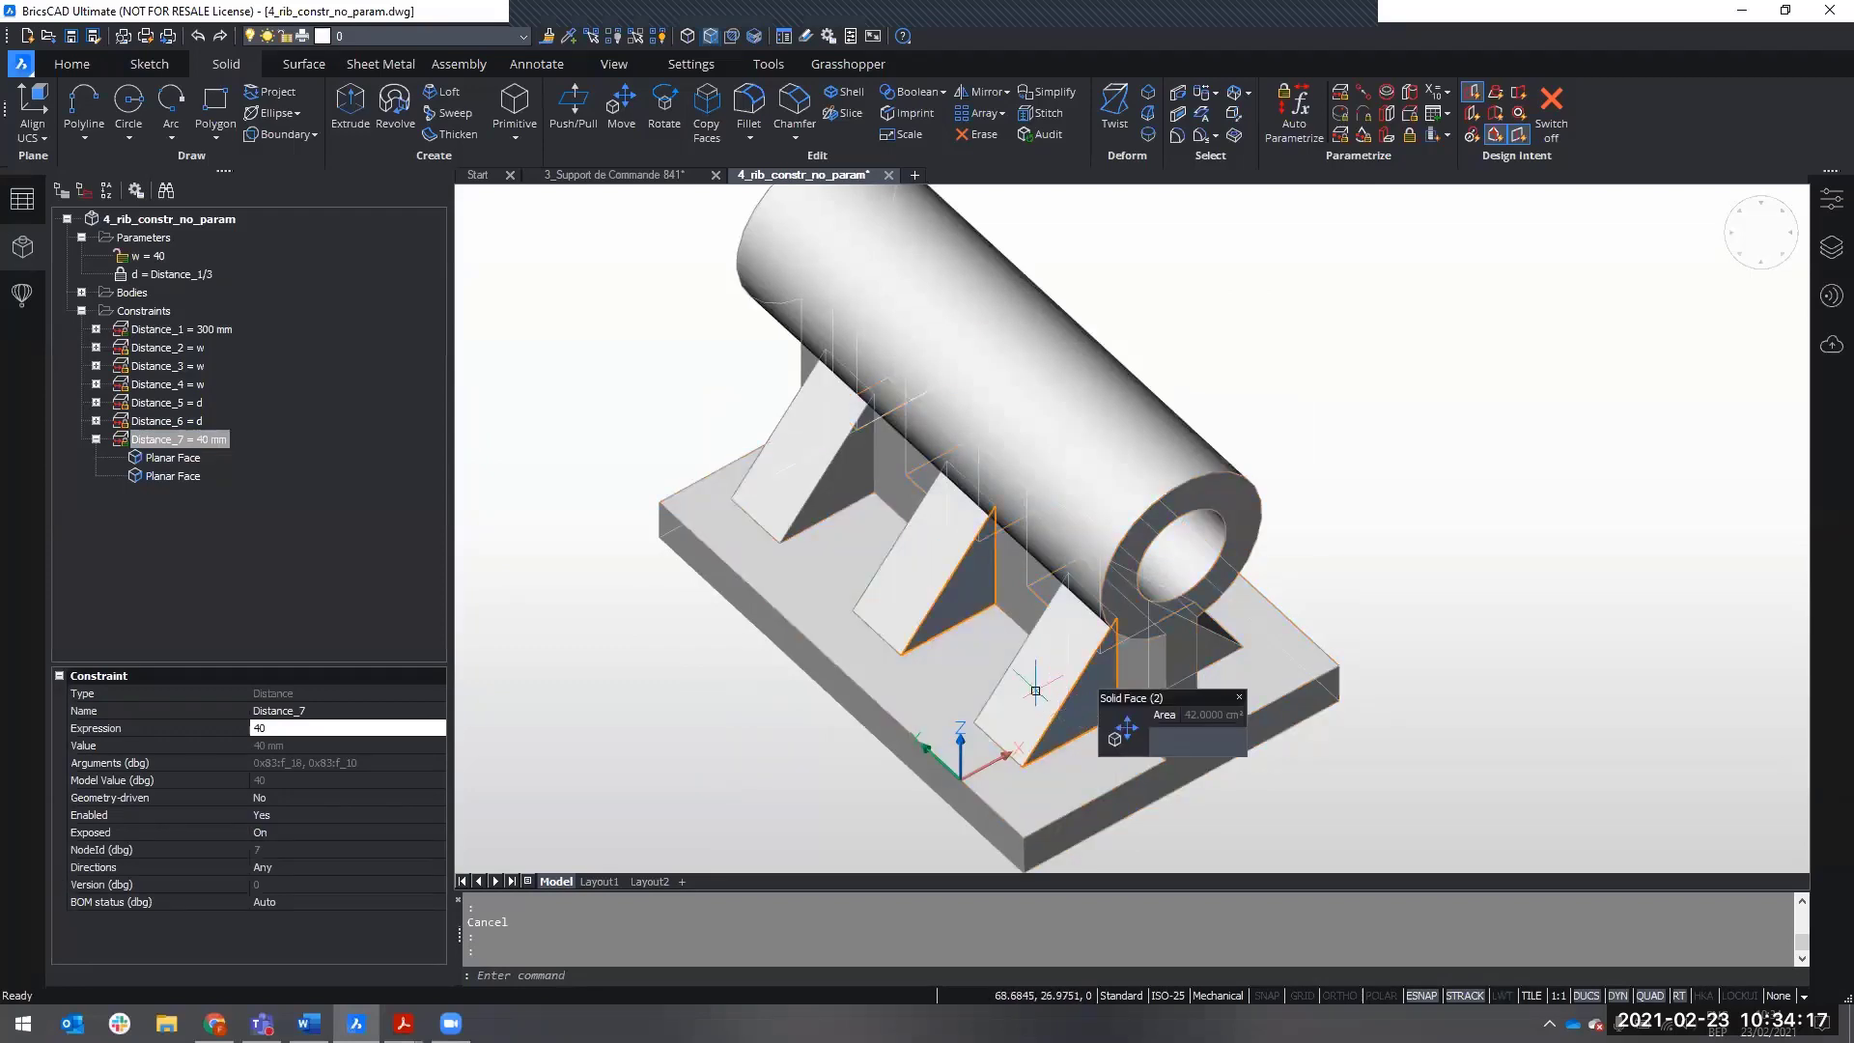
middle_drag(1074, 763, 1135, 676)
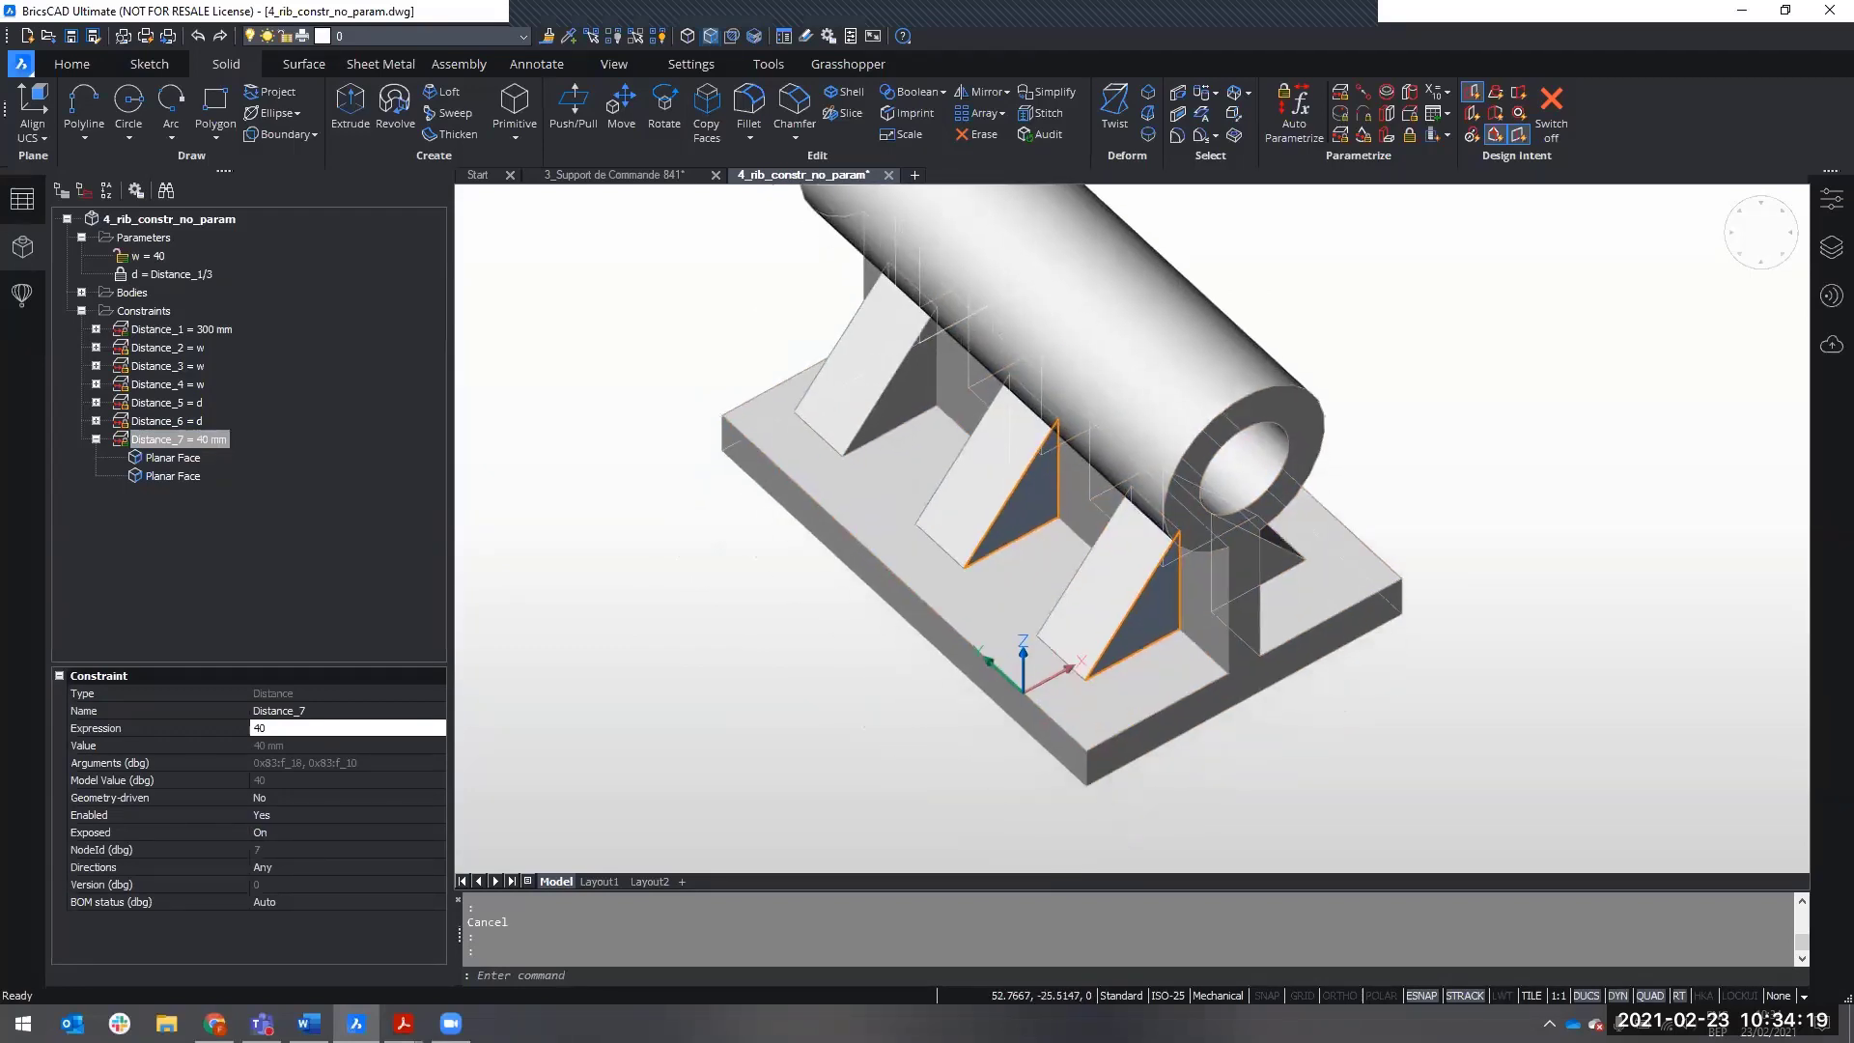
click(137, 275)
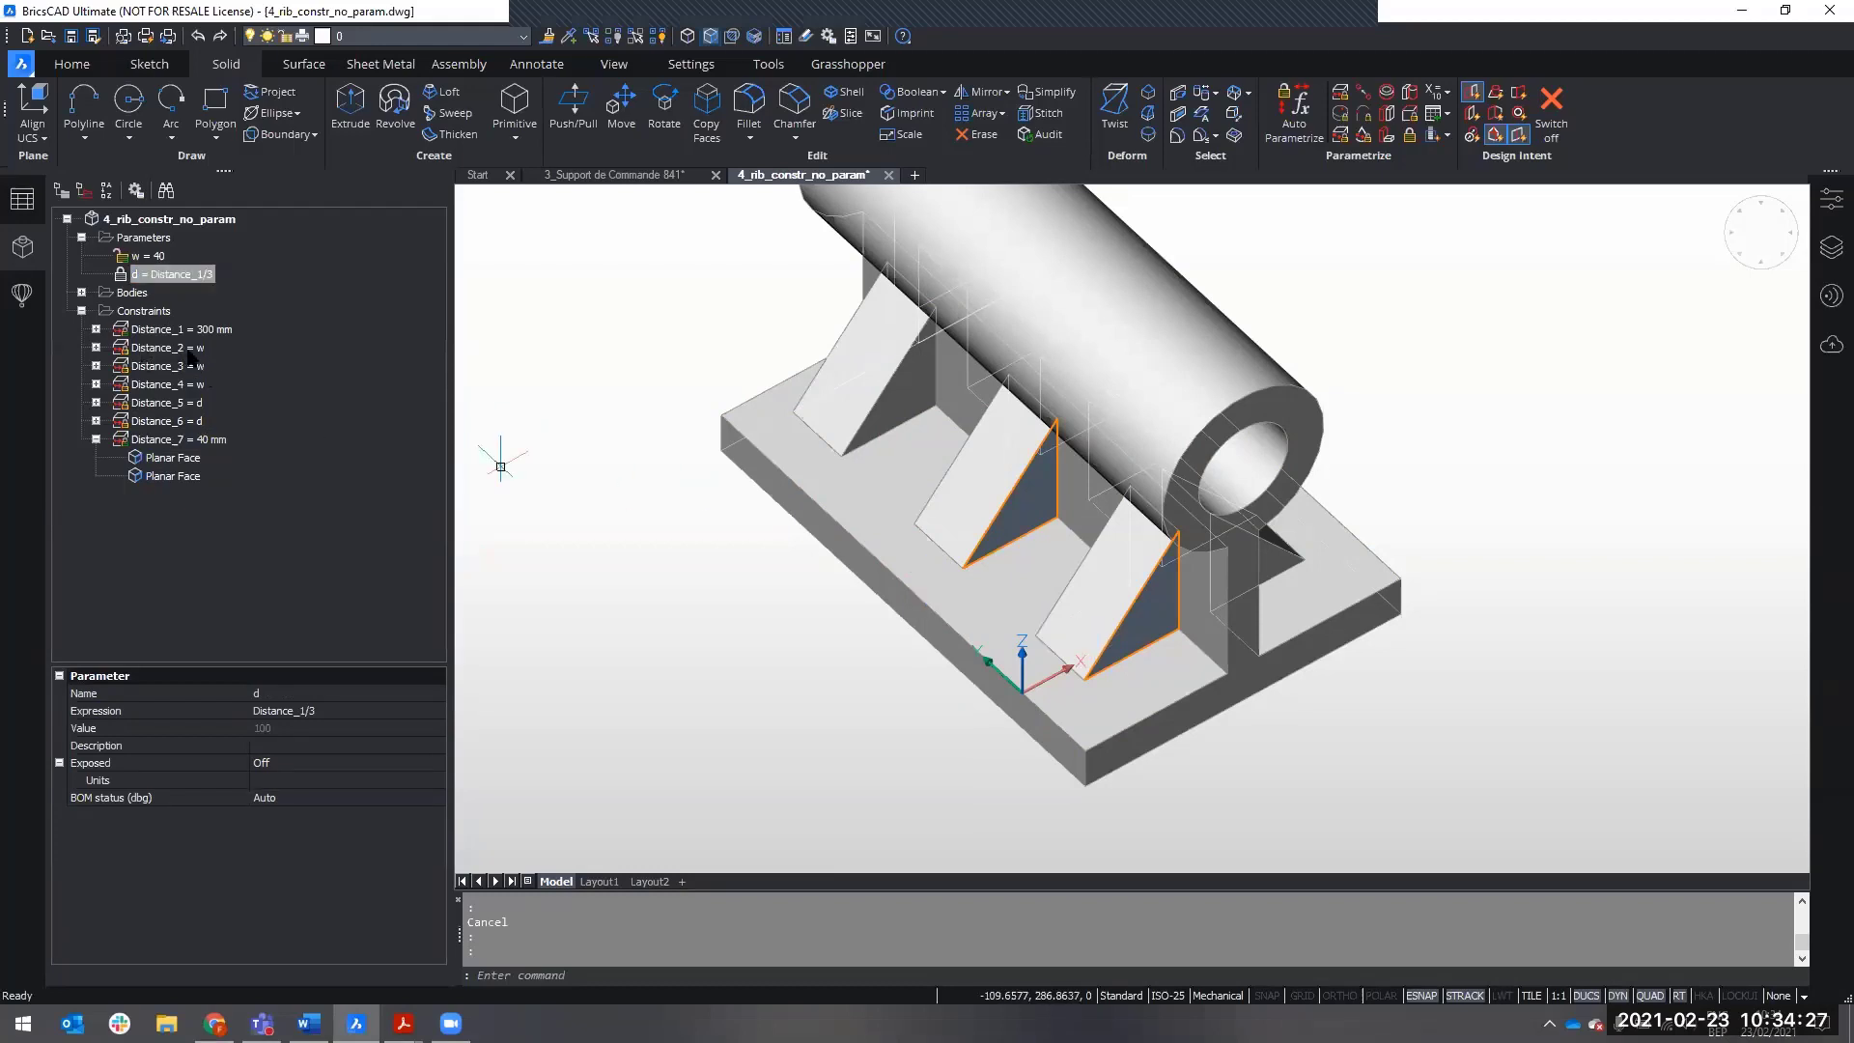
click(184, 348)
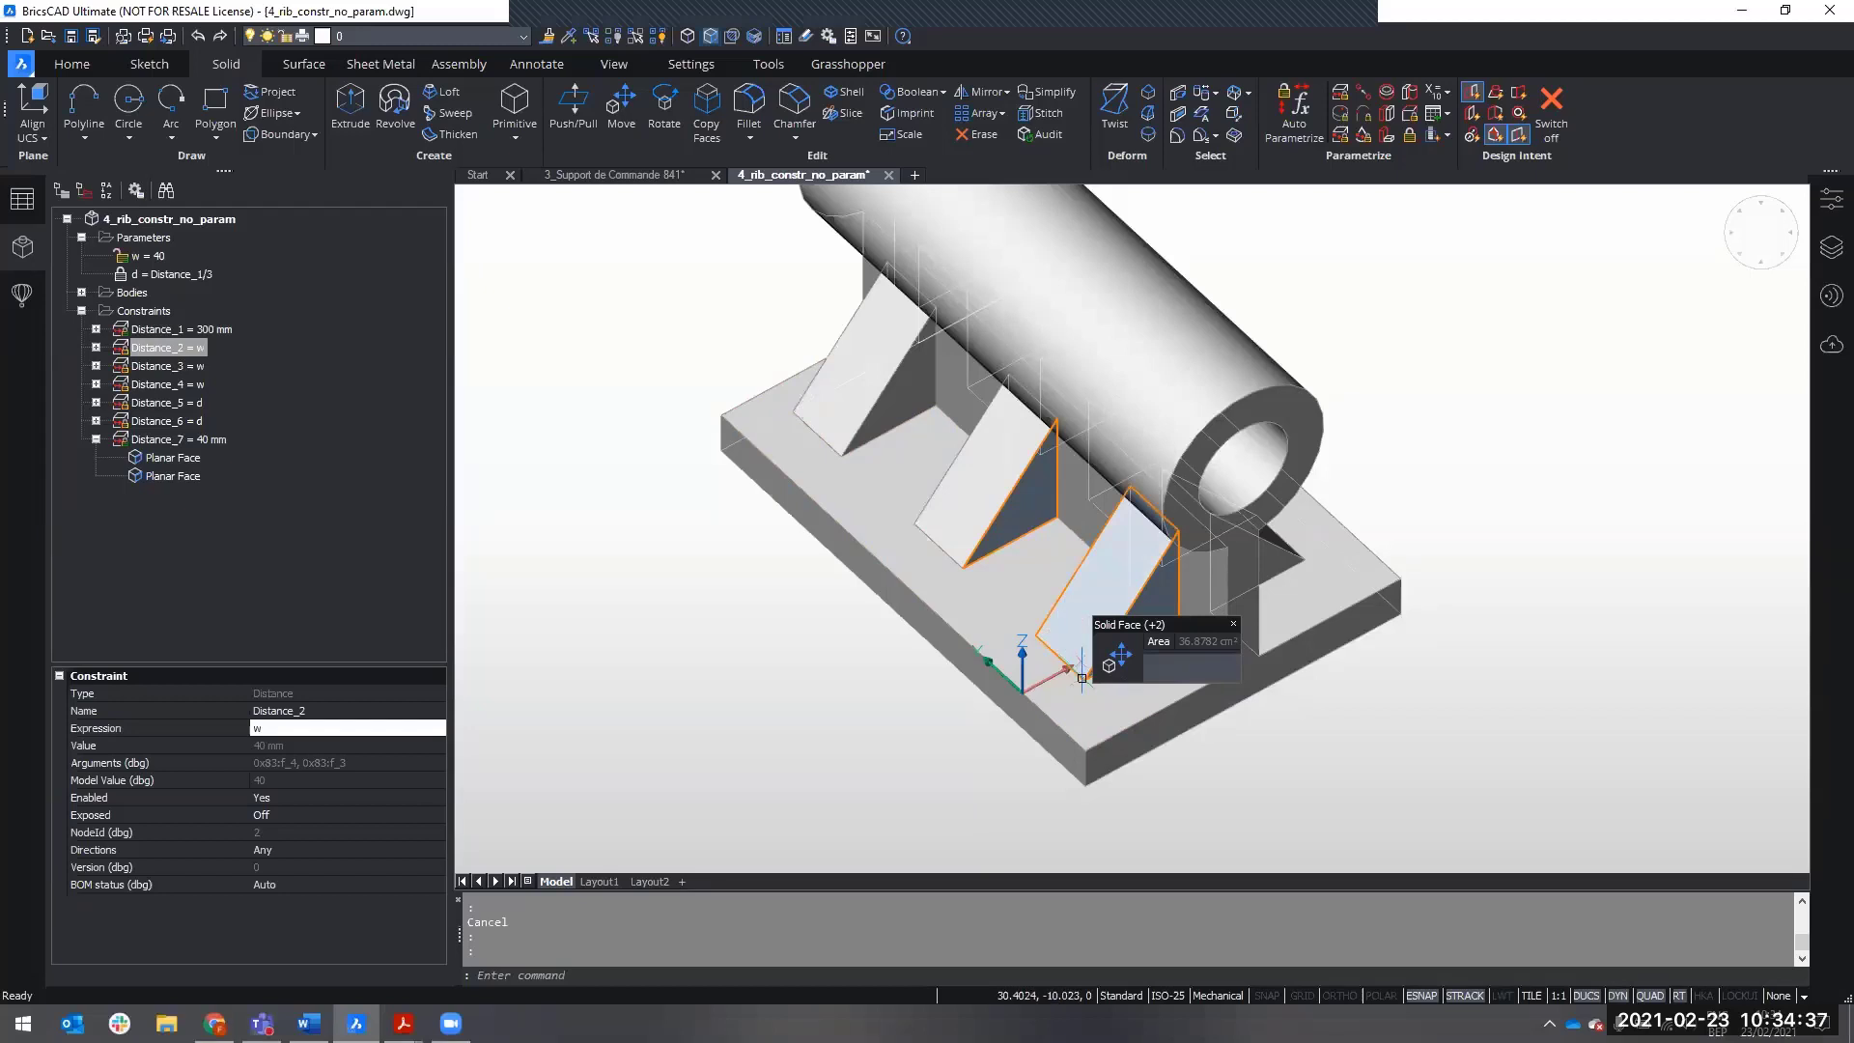
- Inspect the Distance_1 constraint on the model by examining both end faces of the support
click(1125, 751)
shift+middle_drag(791, 531, 1033, 570)
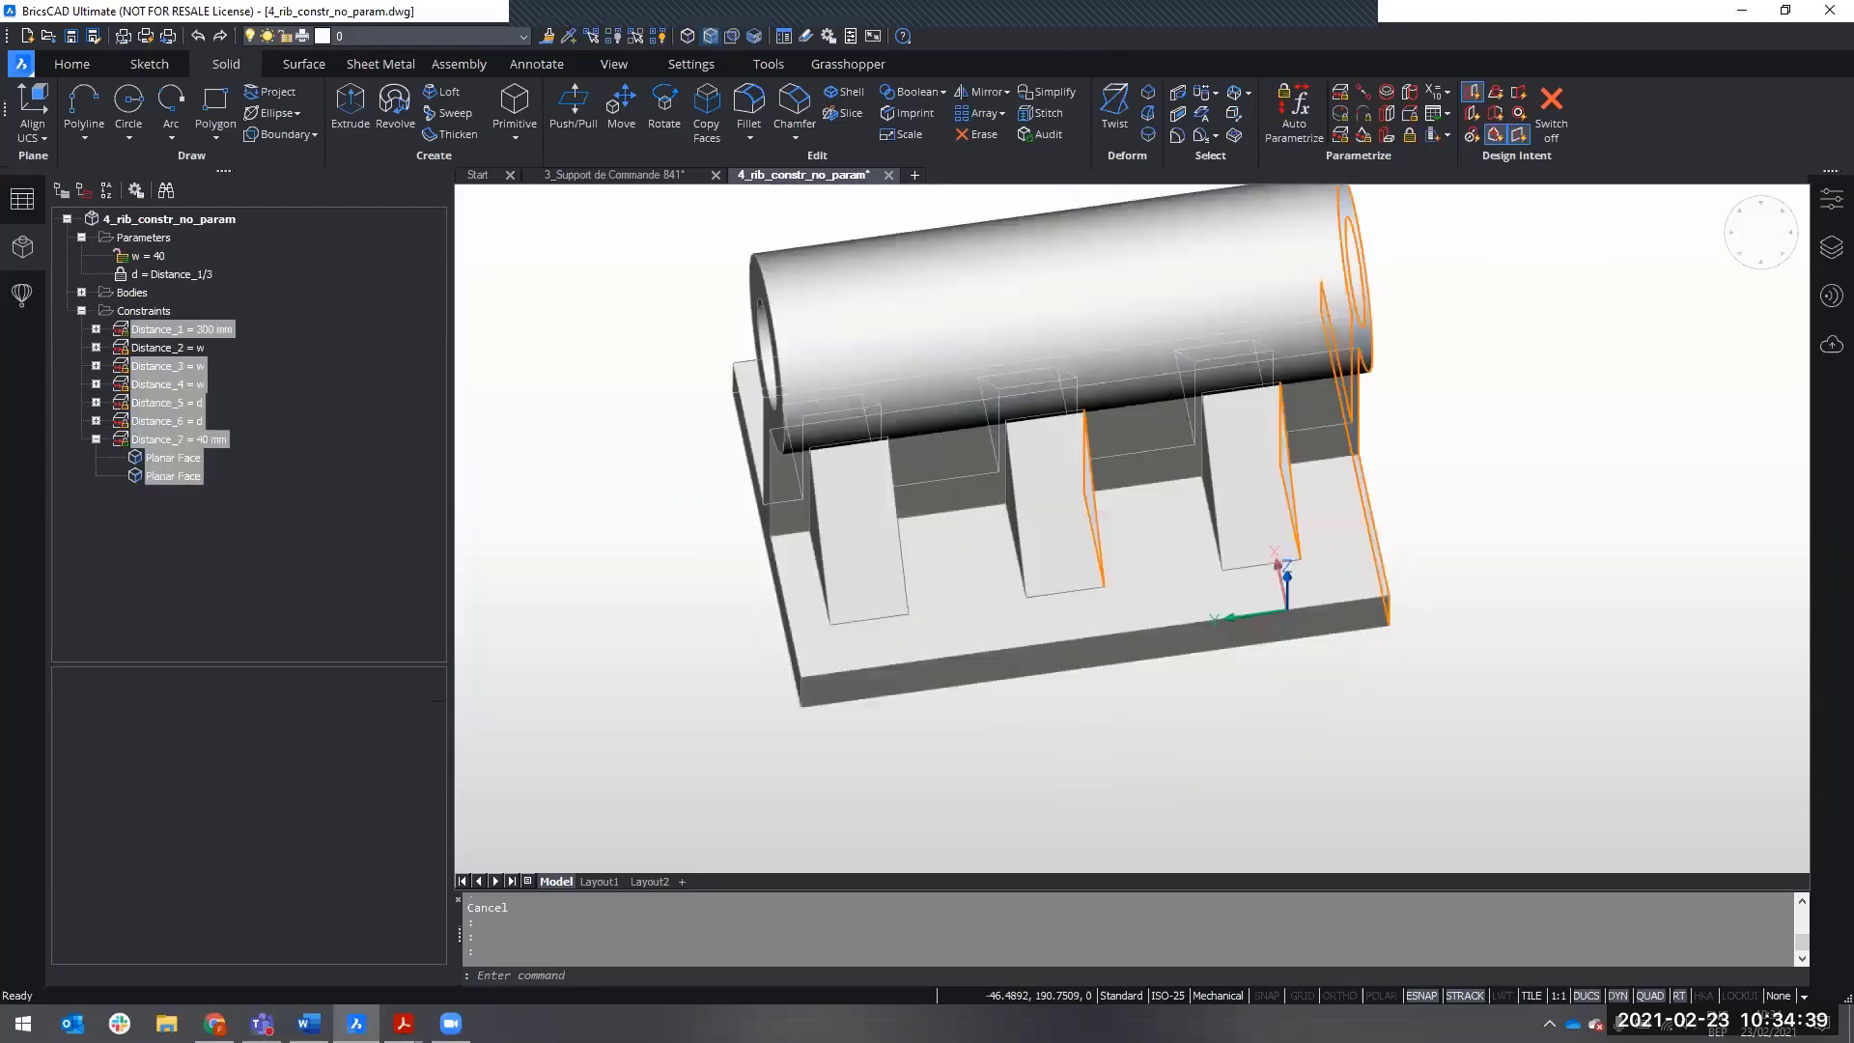
key(Escape)
mouse_move(866, 637)
shift+middle_down()
mouse_move(880, 673)
mouse_move(884, 657)
shift+middle_up()
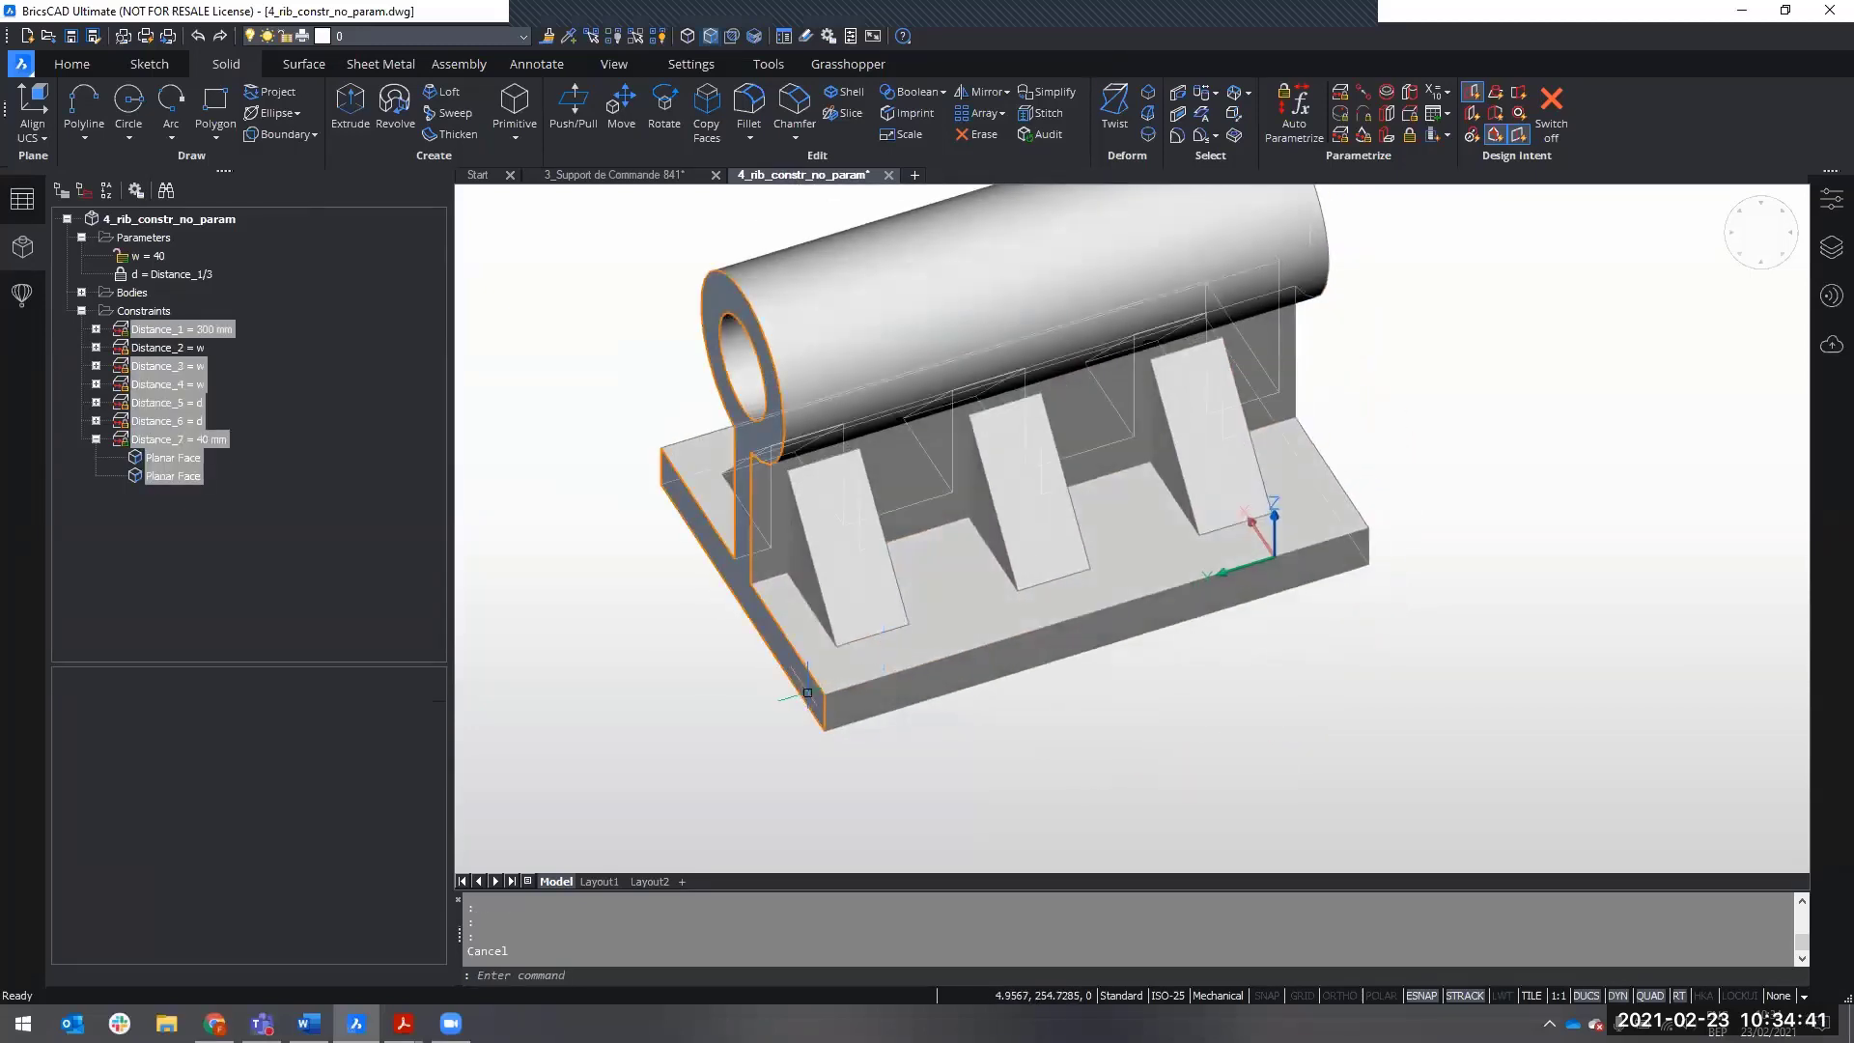
click(768, 693)
shift+middle_drag(768, 692, 1013, 663)
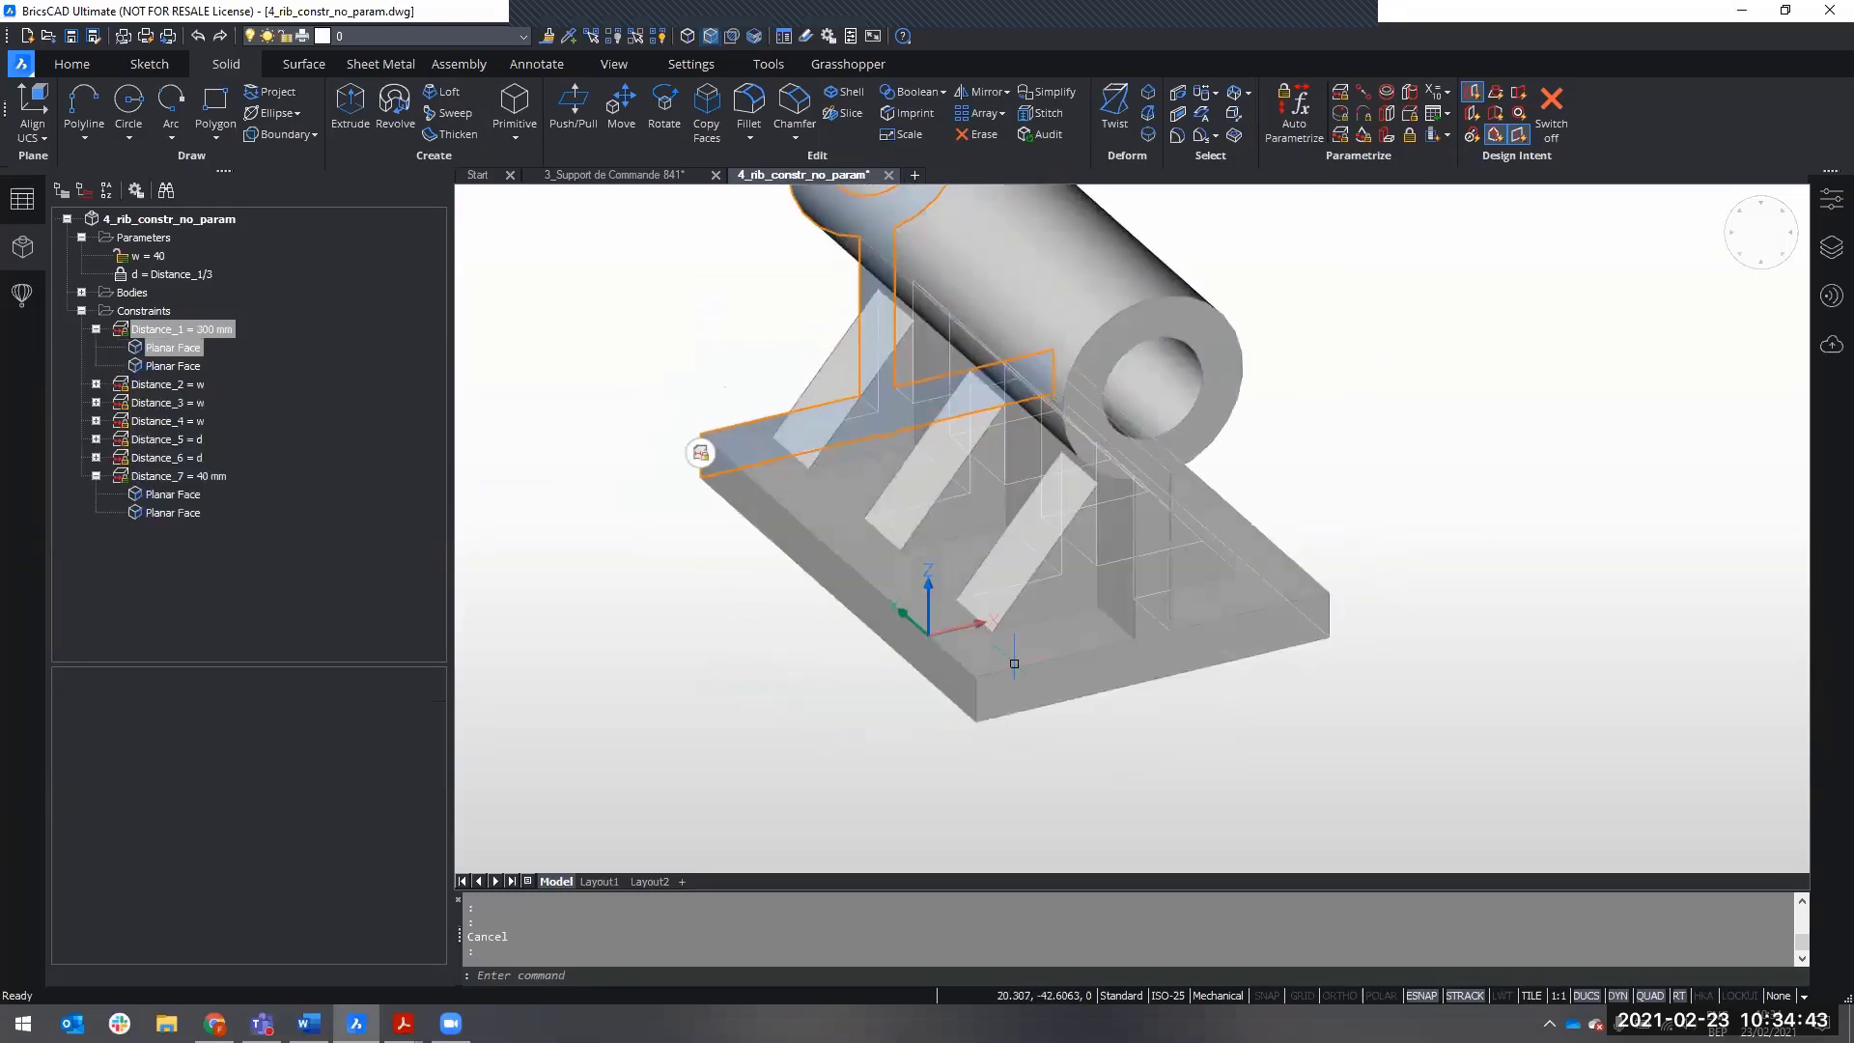
click(1043, 666)
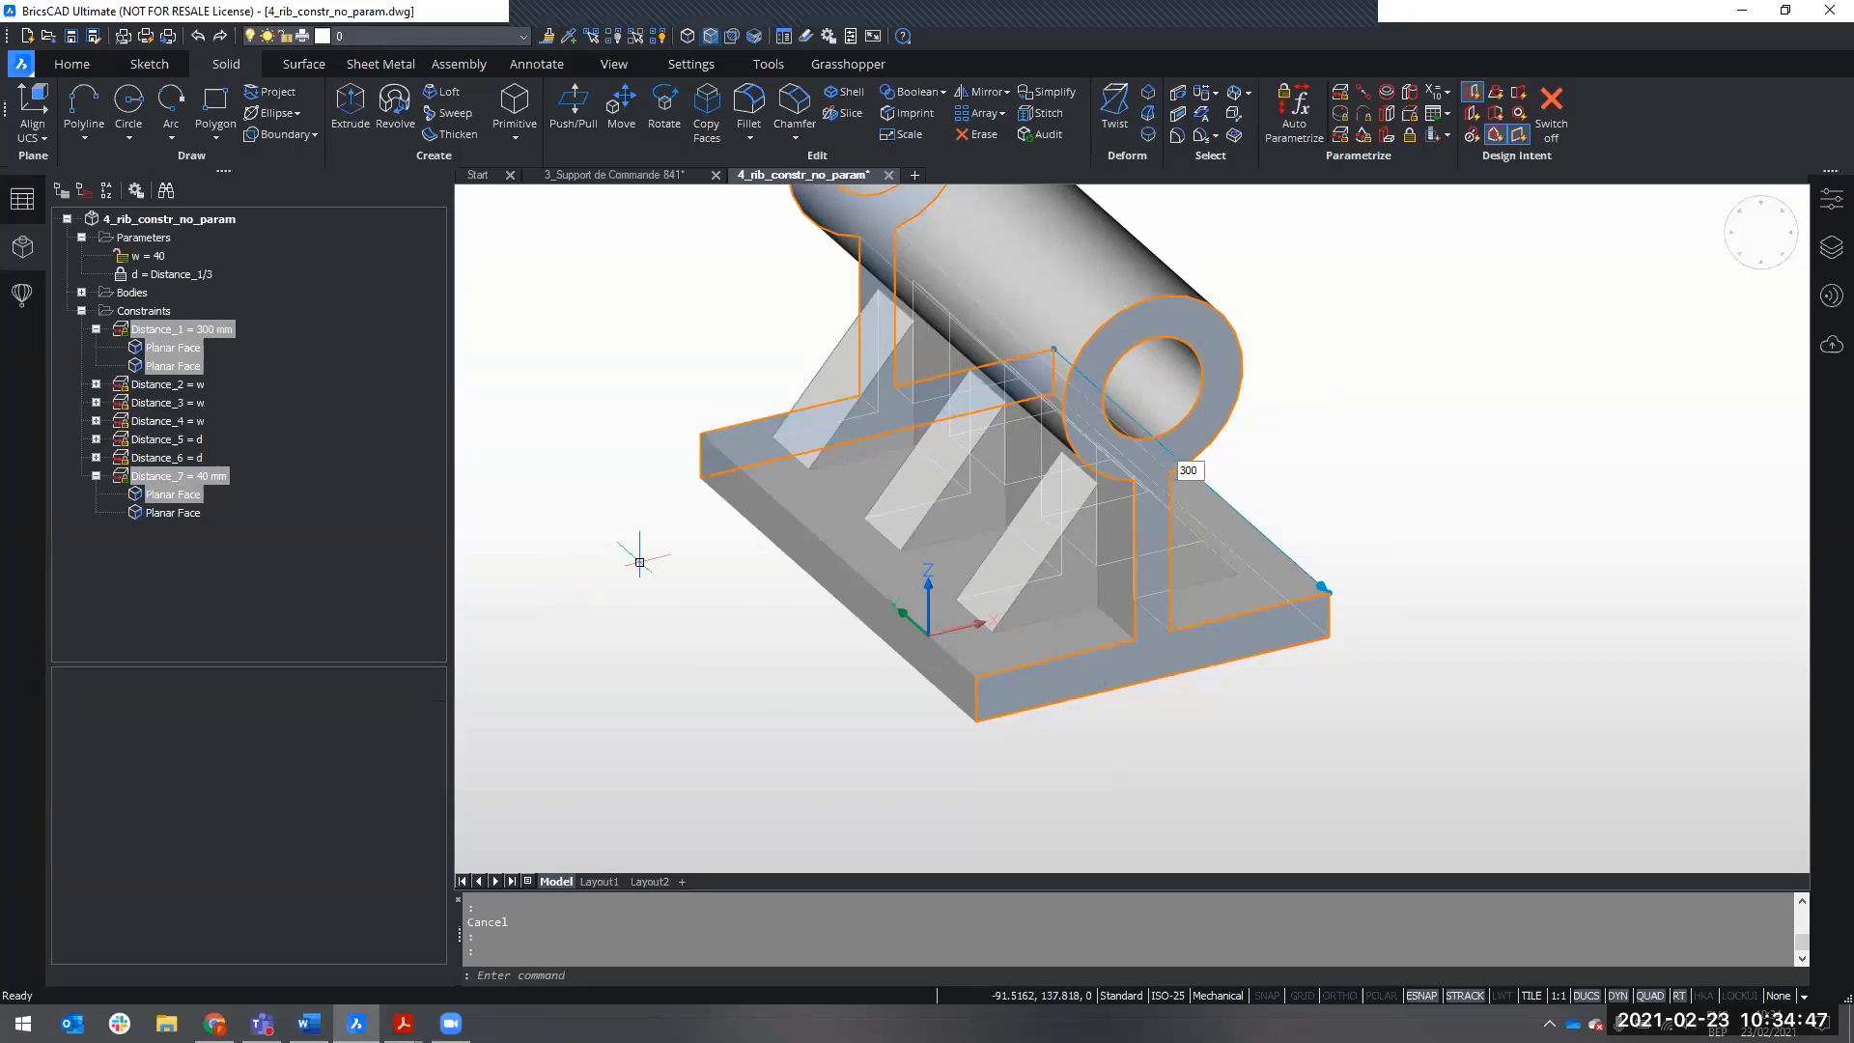
key(Escape)
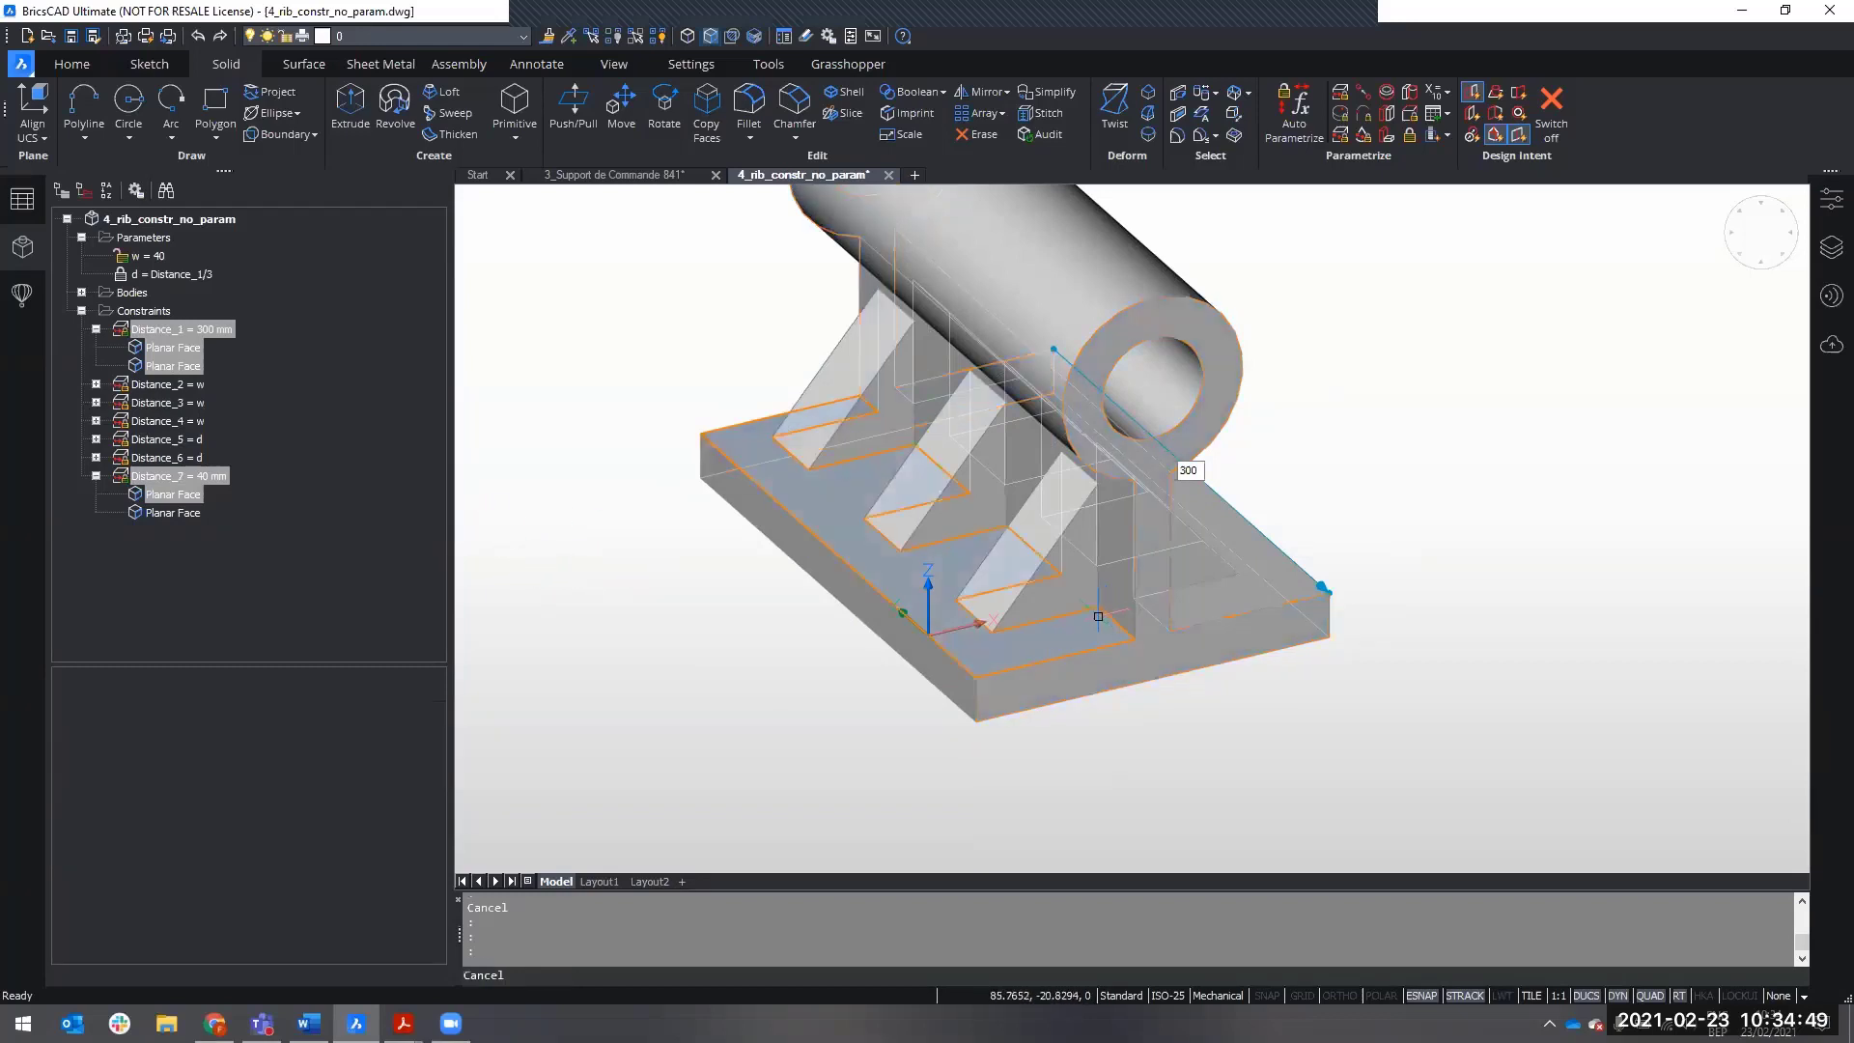
- Examine the spacing between neighbouring rib faces and the gap from the end rib to the support's end face
click(999, 584)
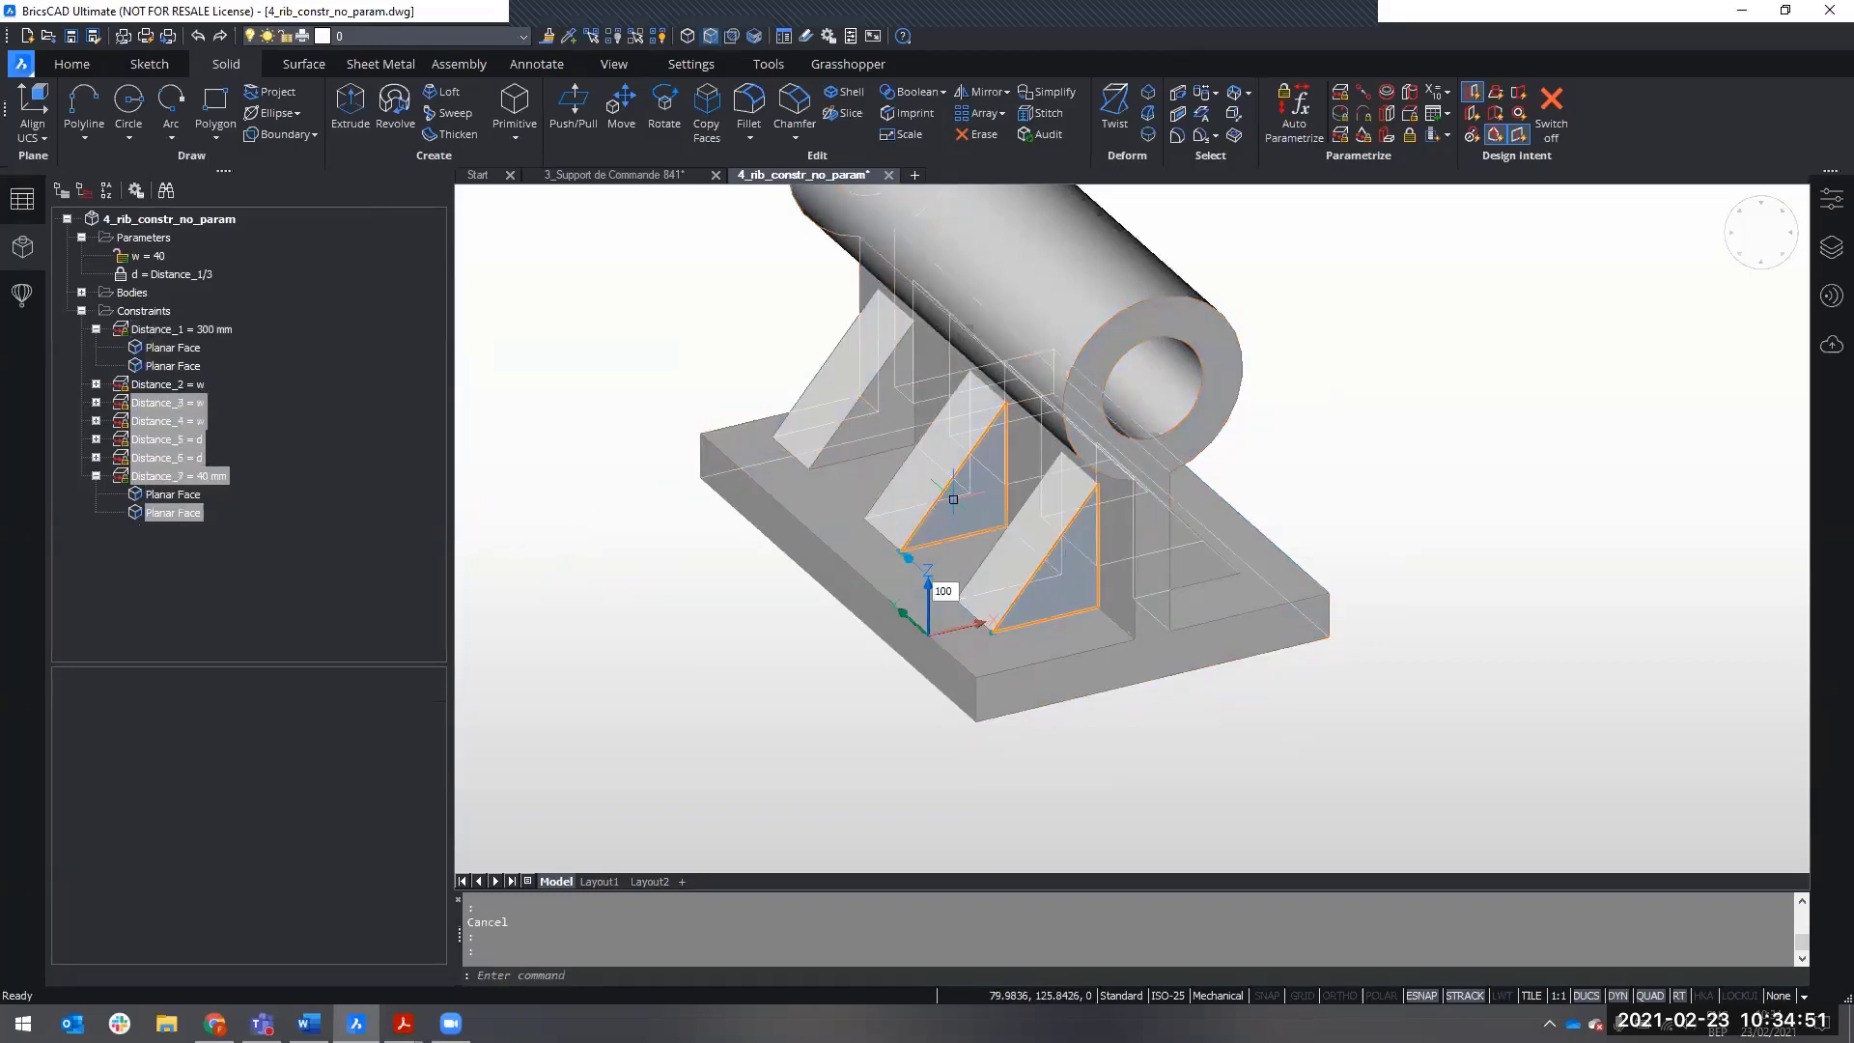
mouse_move(1119, 671)
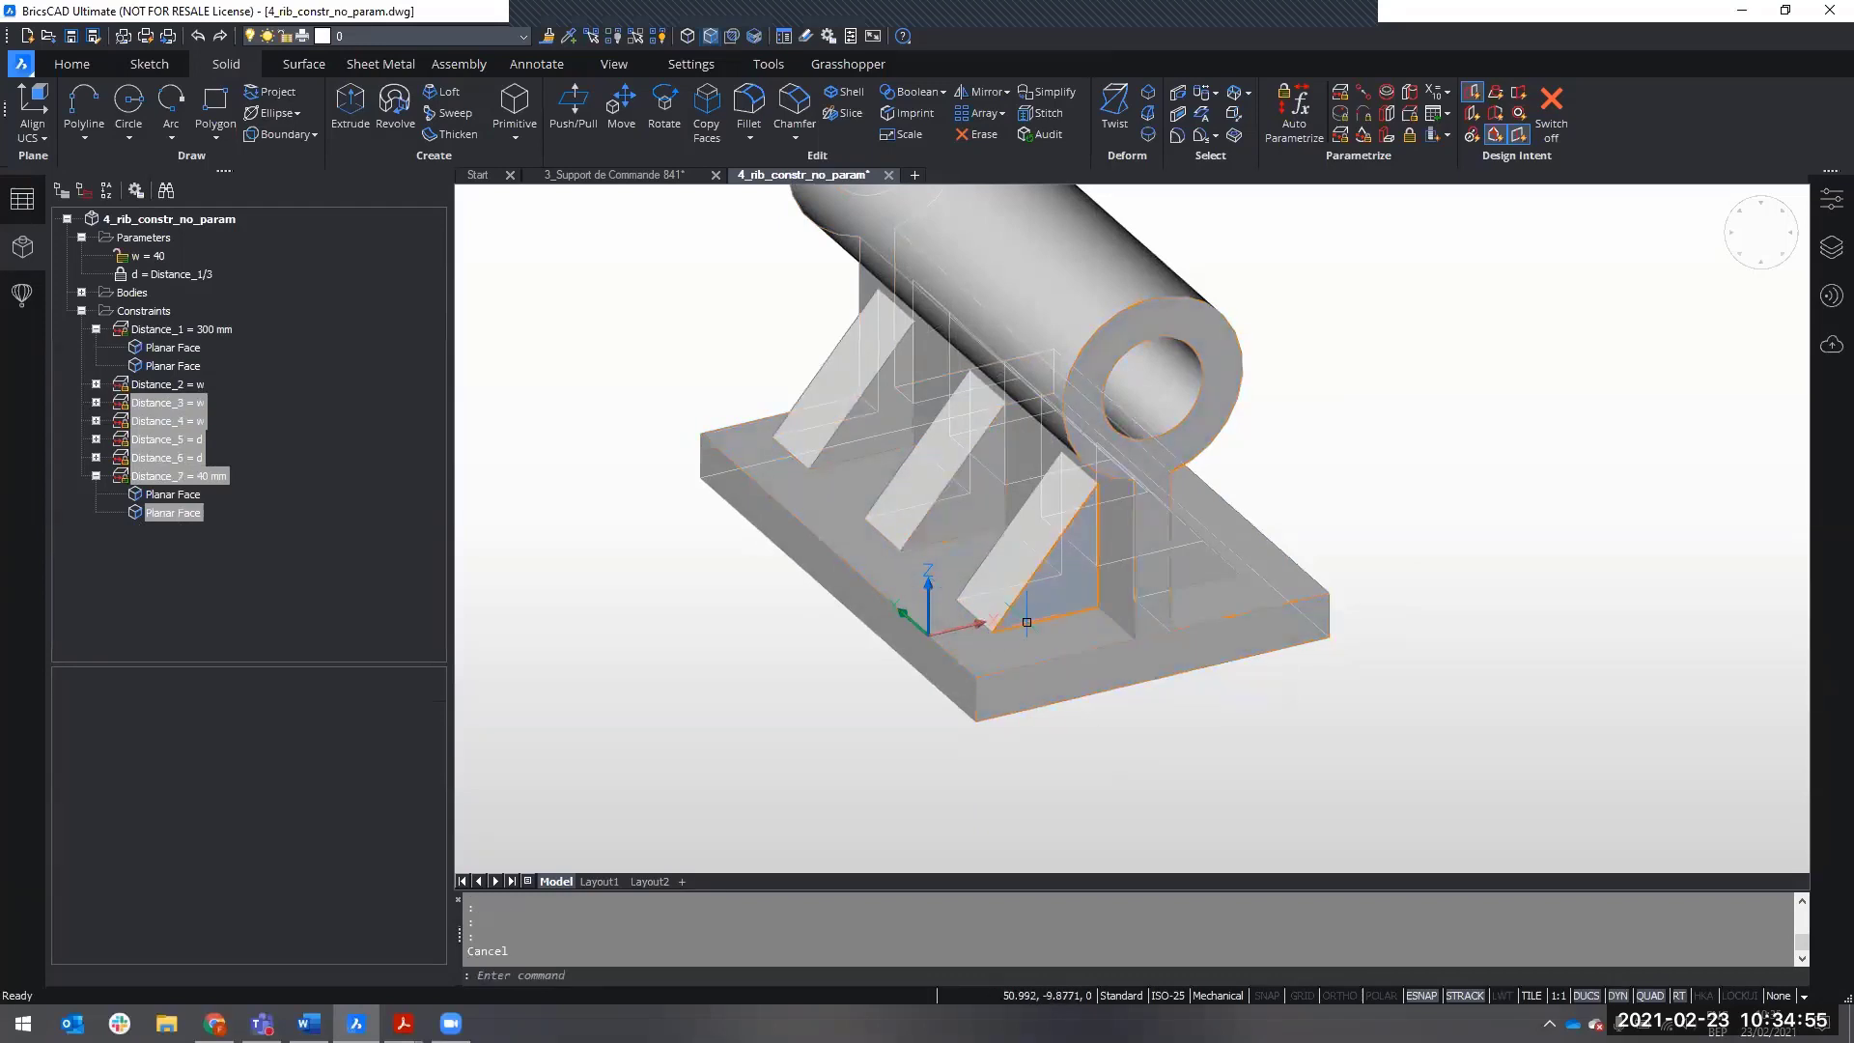
shift+middle_drag(1115, 666, 1162, 642)
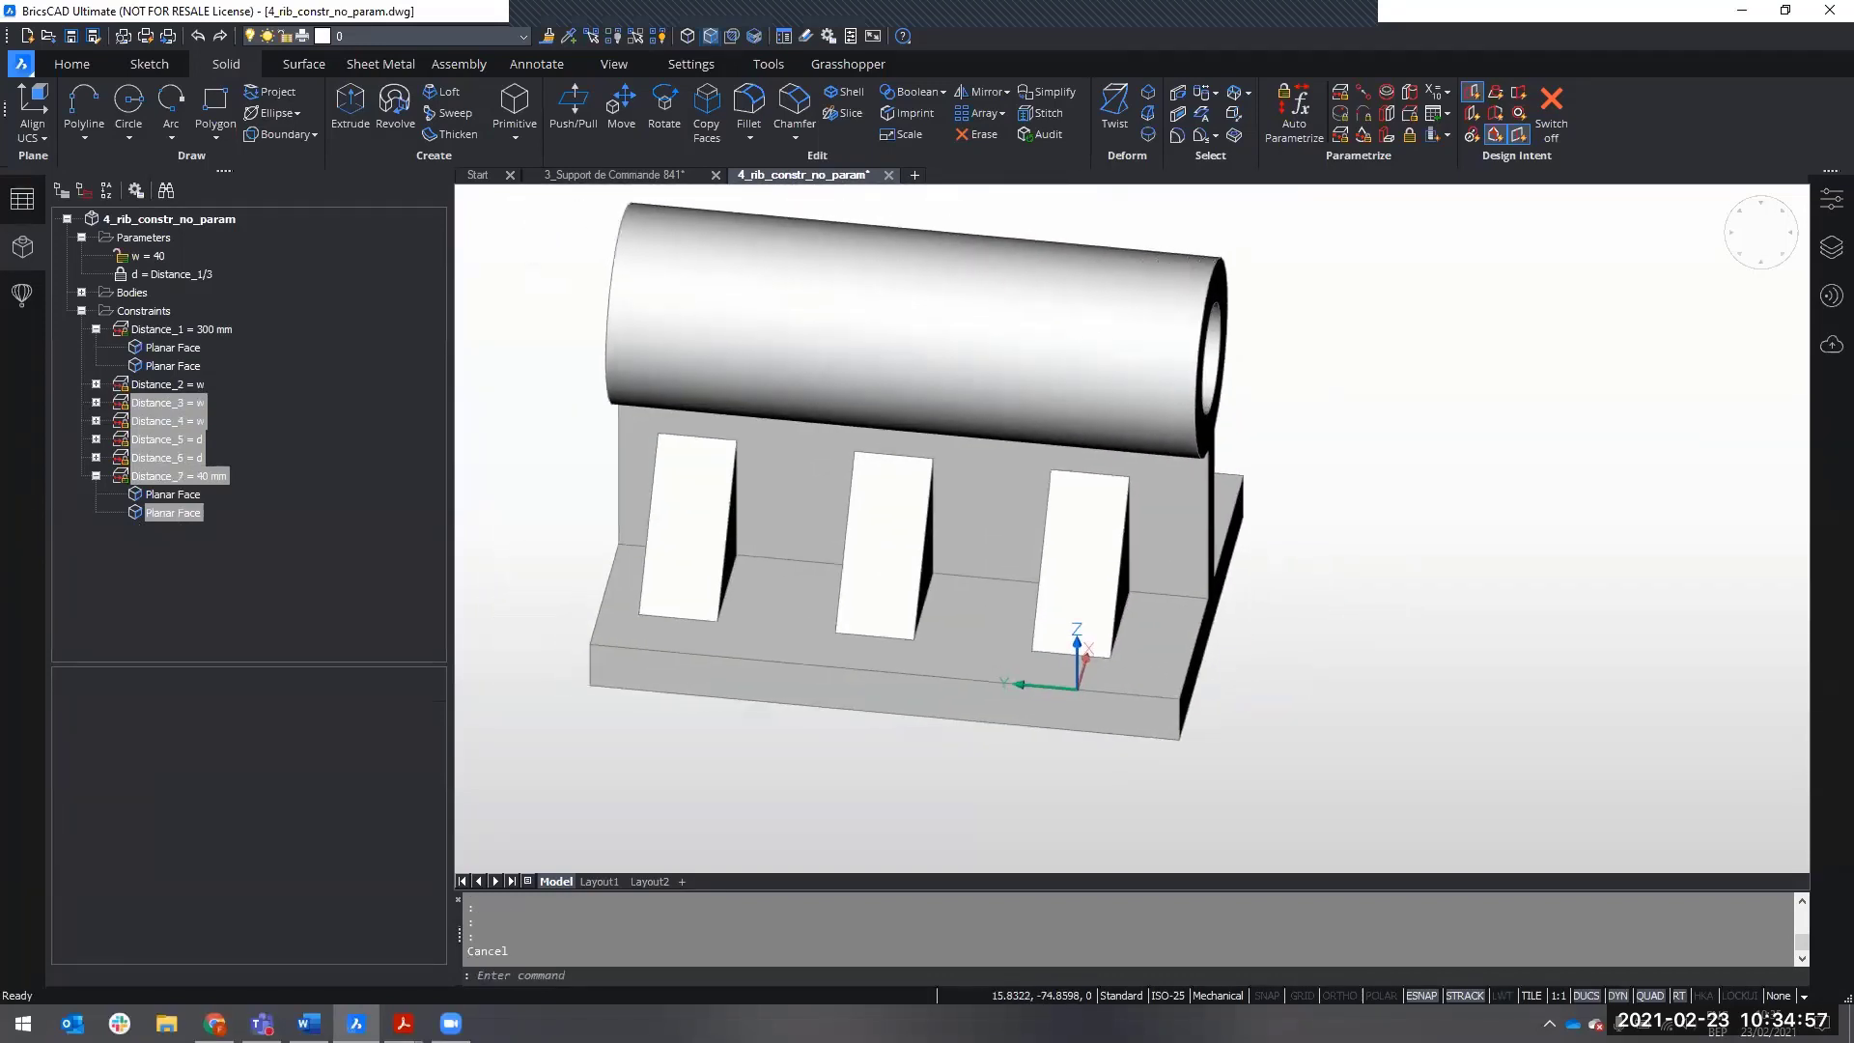
mouse_move(1162, 643)
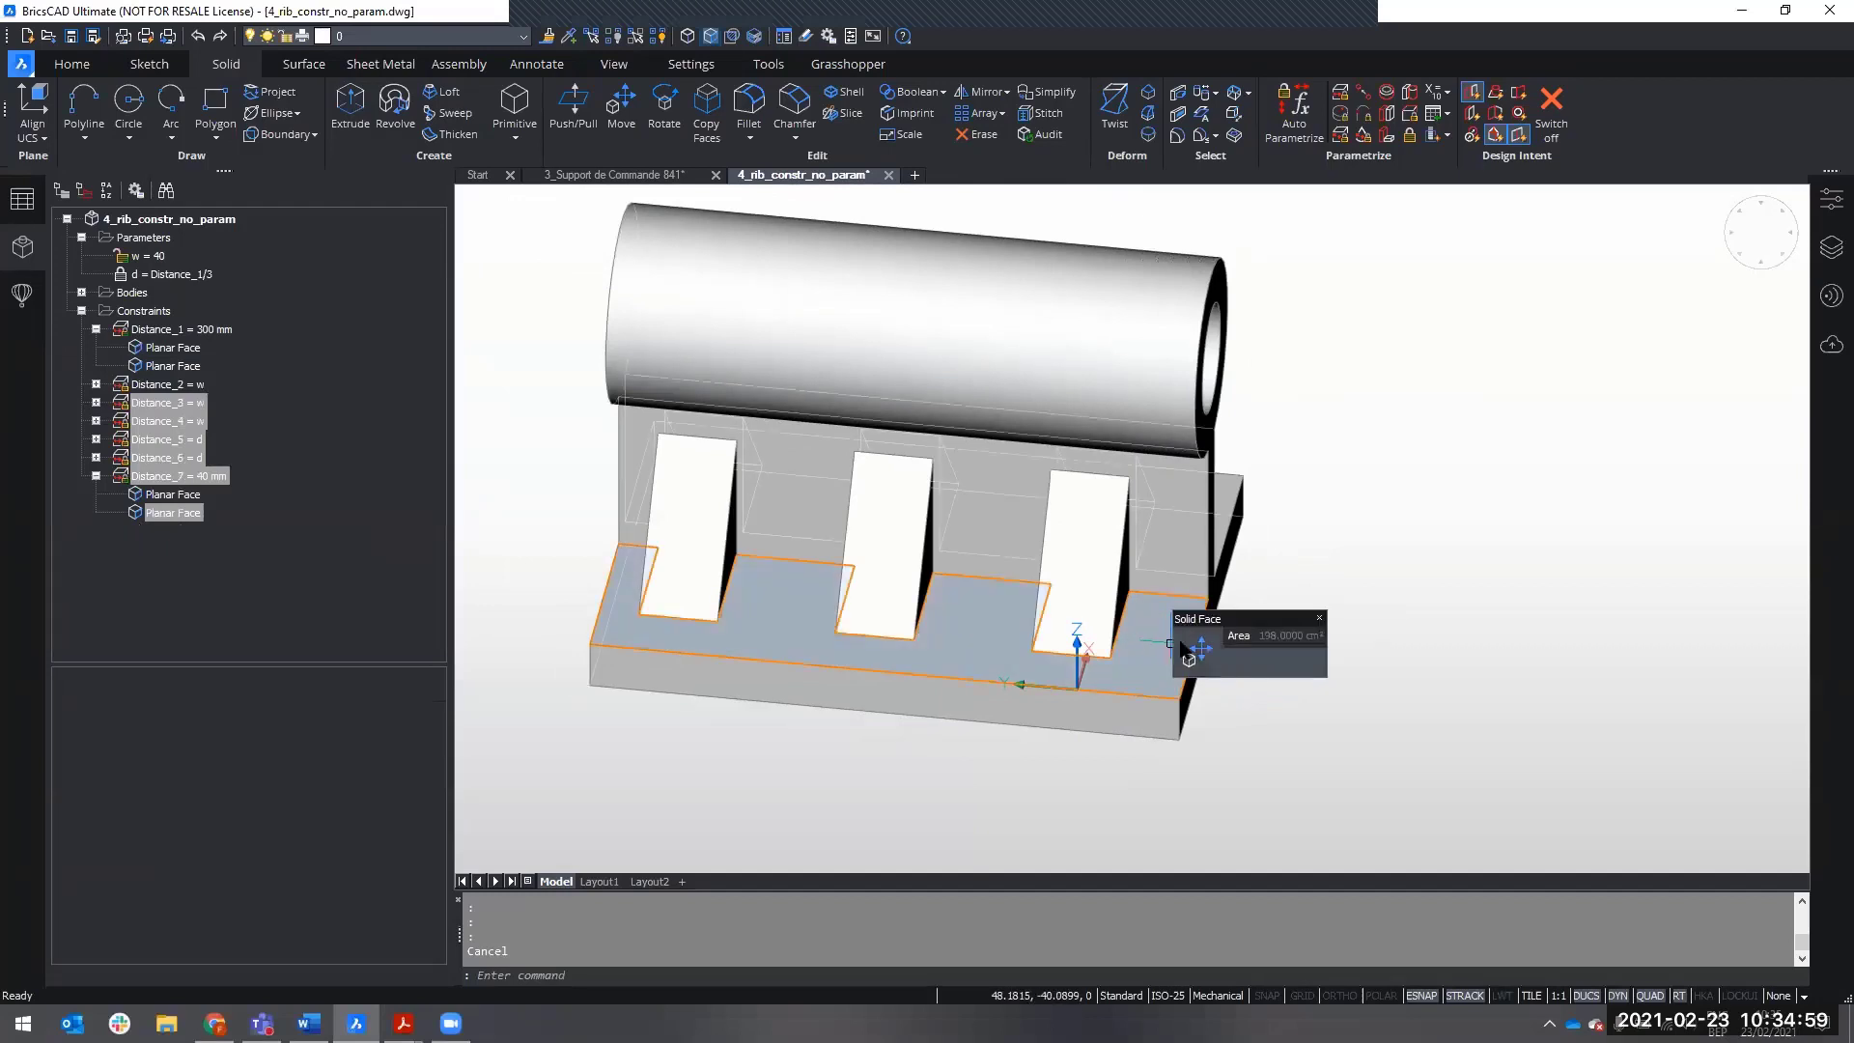
mouse_move(1084, 594)
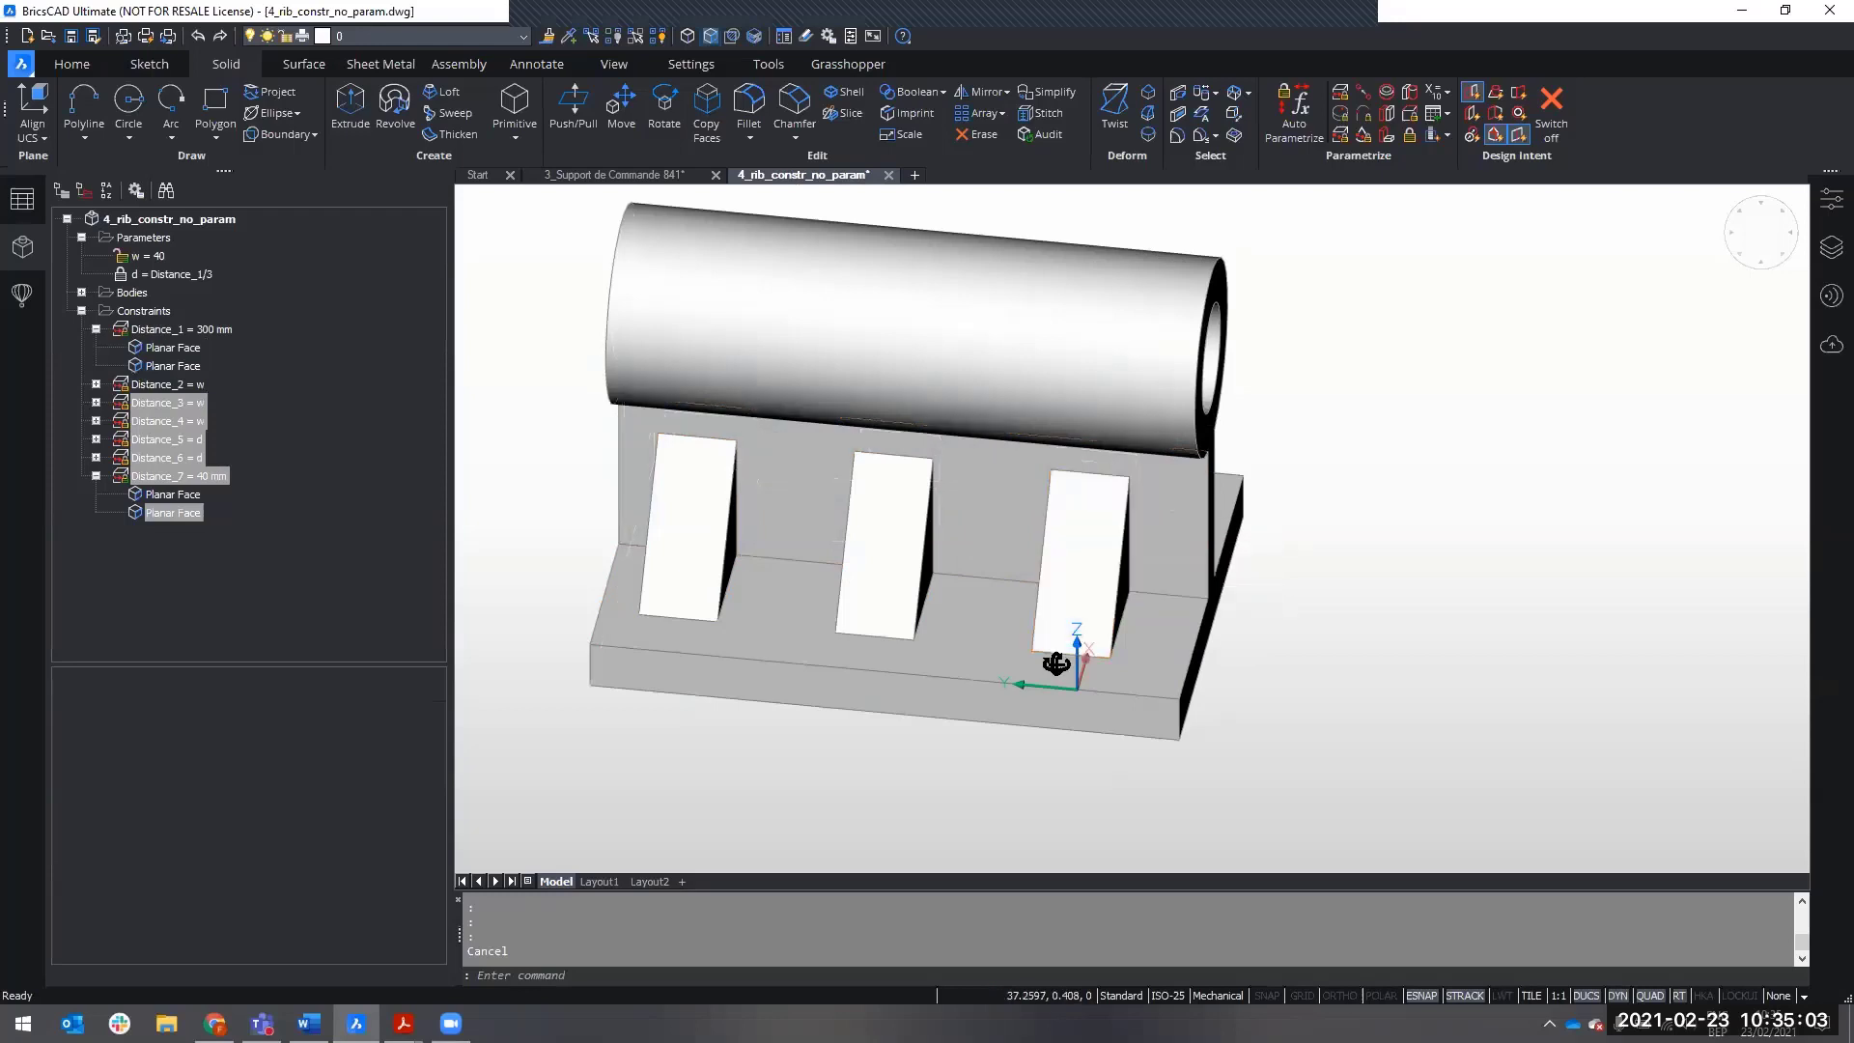
shift+middle_drag(1059, 653, 977, 642)
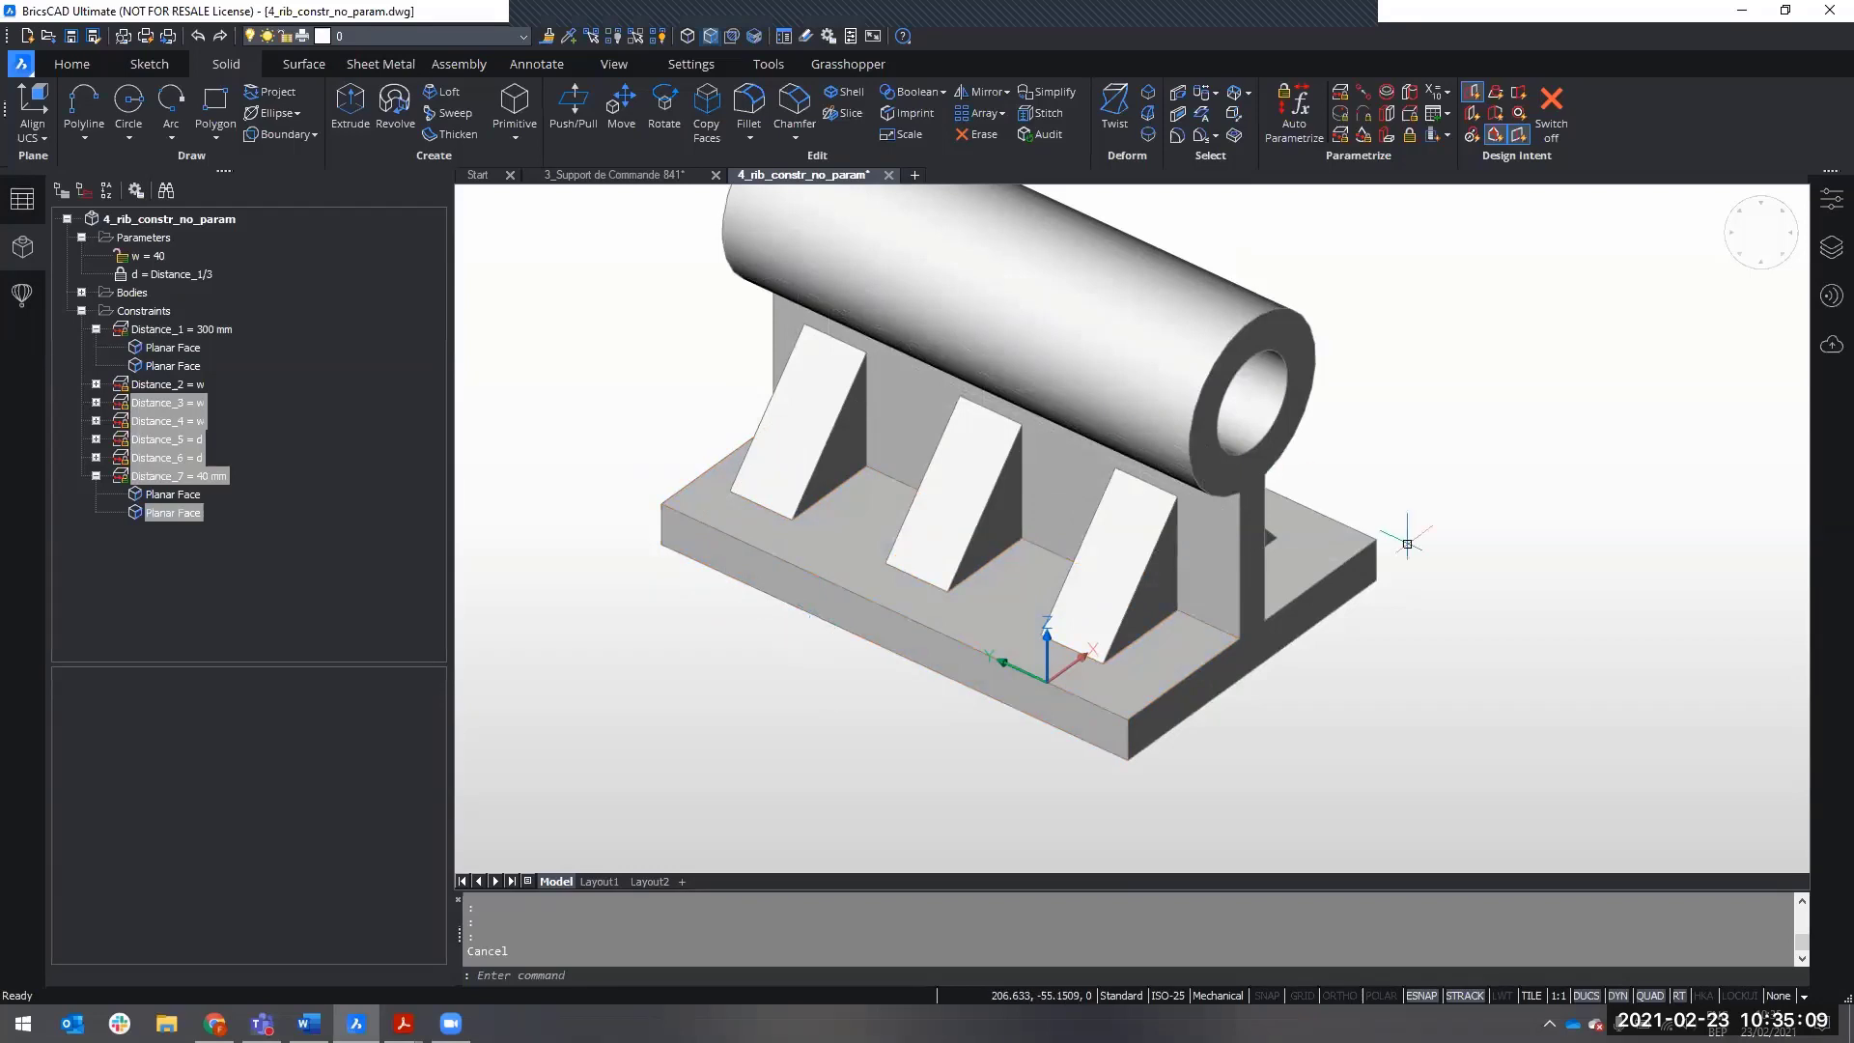
mouse_move(1085, 599)
- Set the expression of the Distance_7 constraint between the end face and the nearest rib to (d-w)/2
click(181, 476)
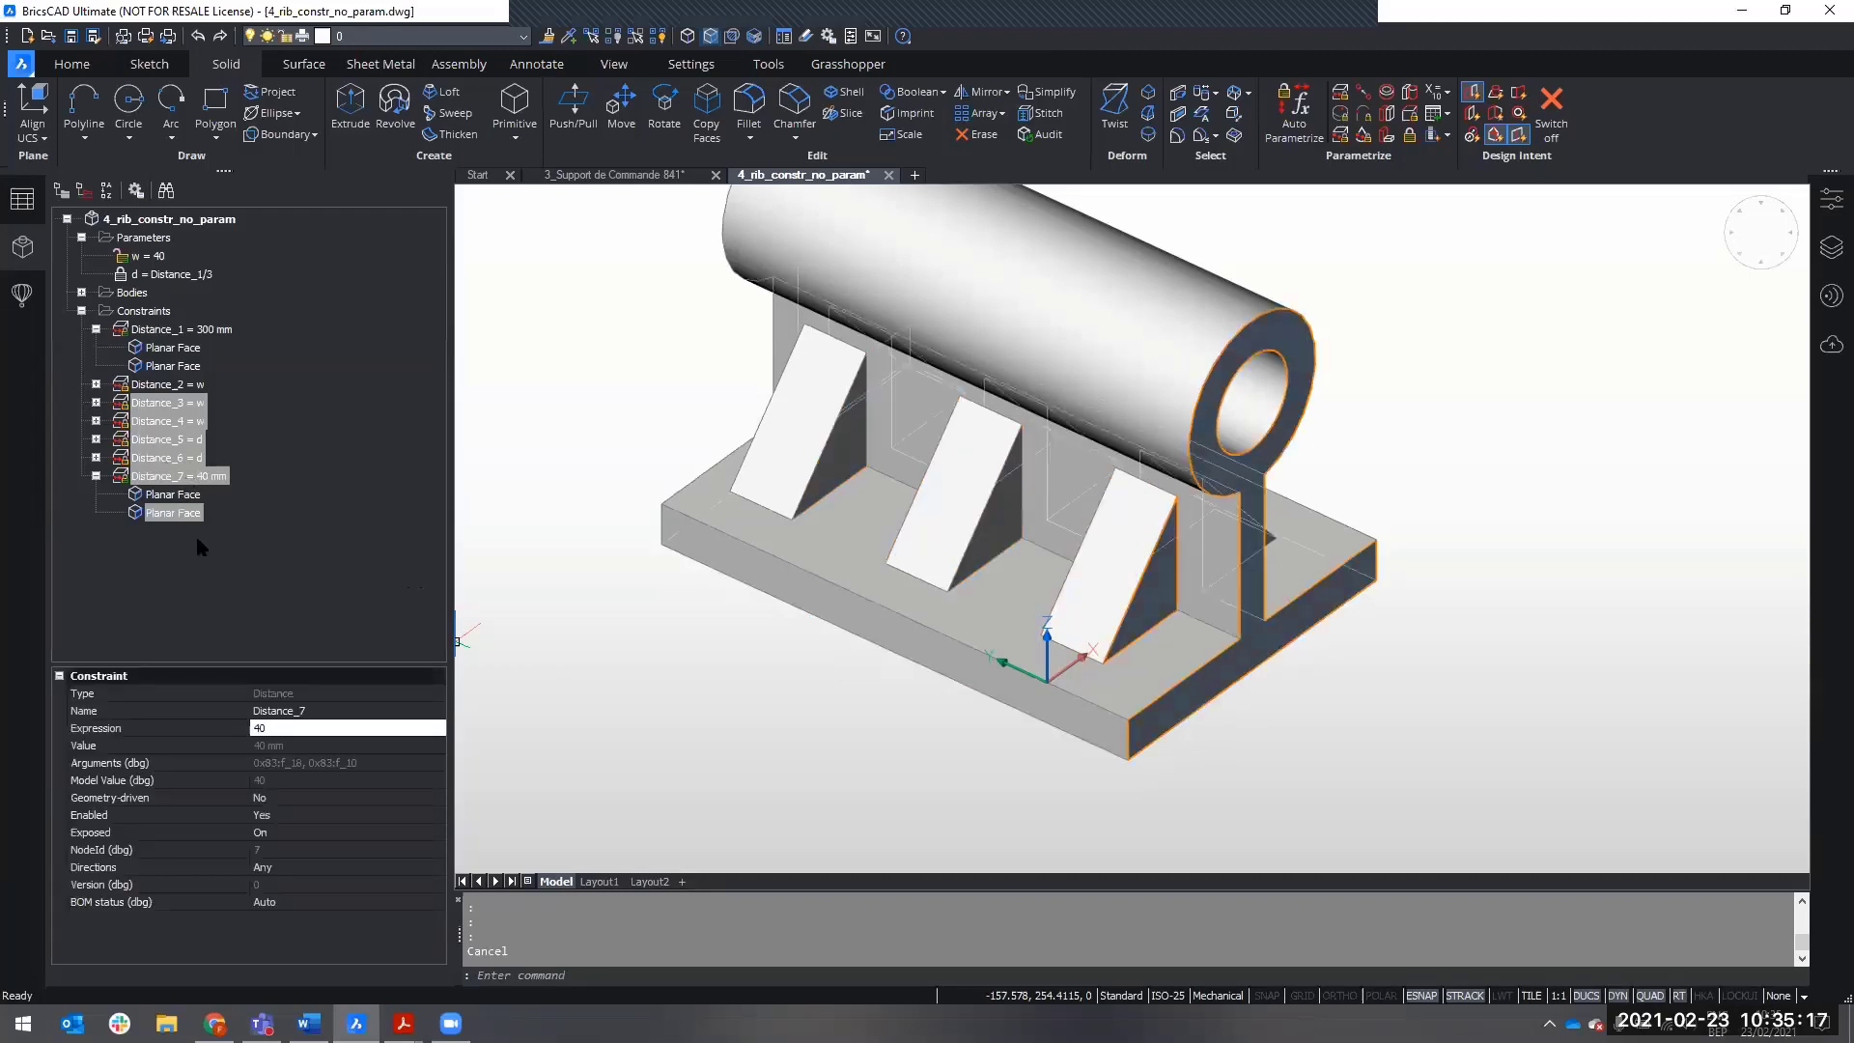
click(207, 726)
text(()
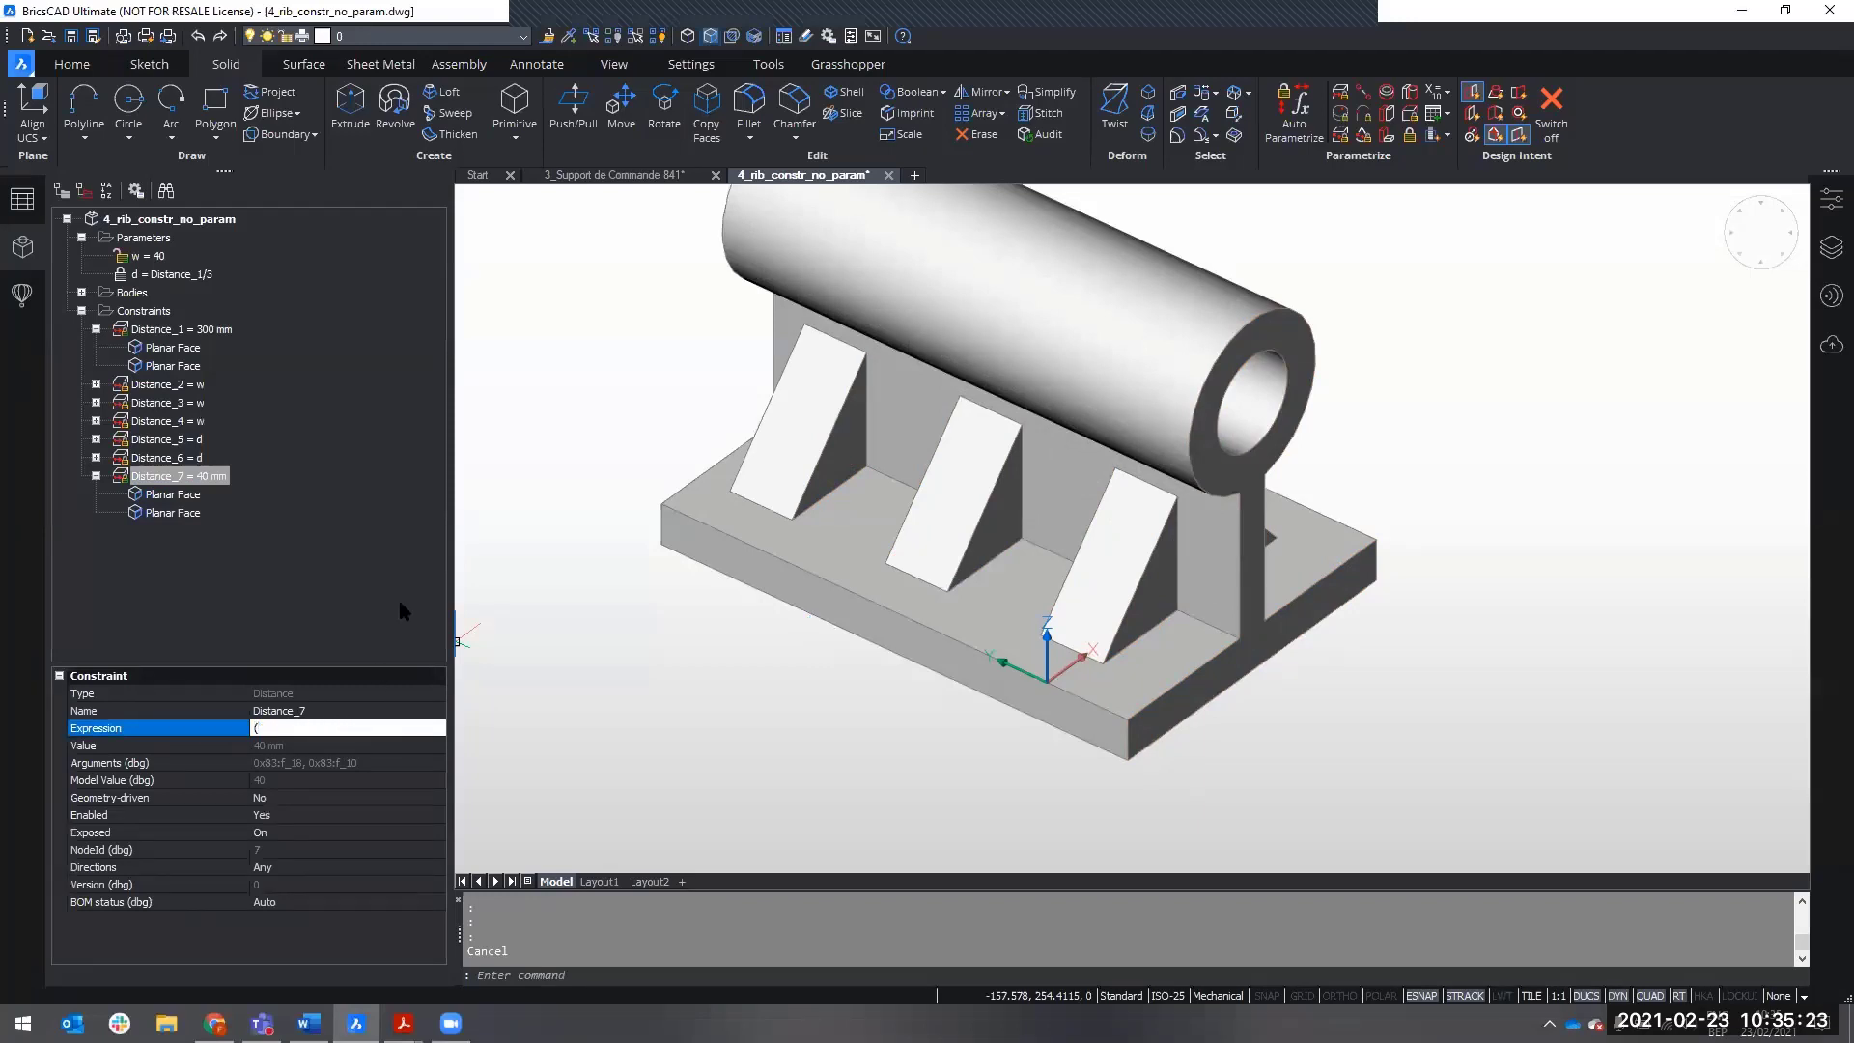
text(d-w)/2)
key(Return)
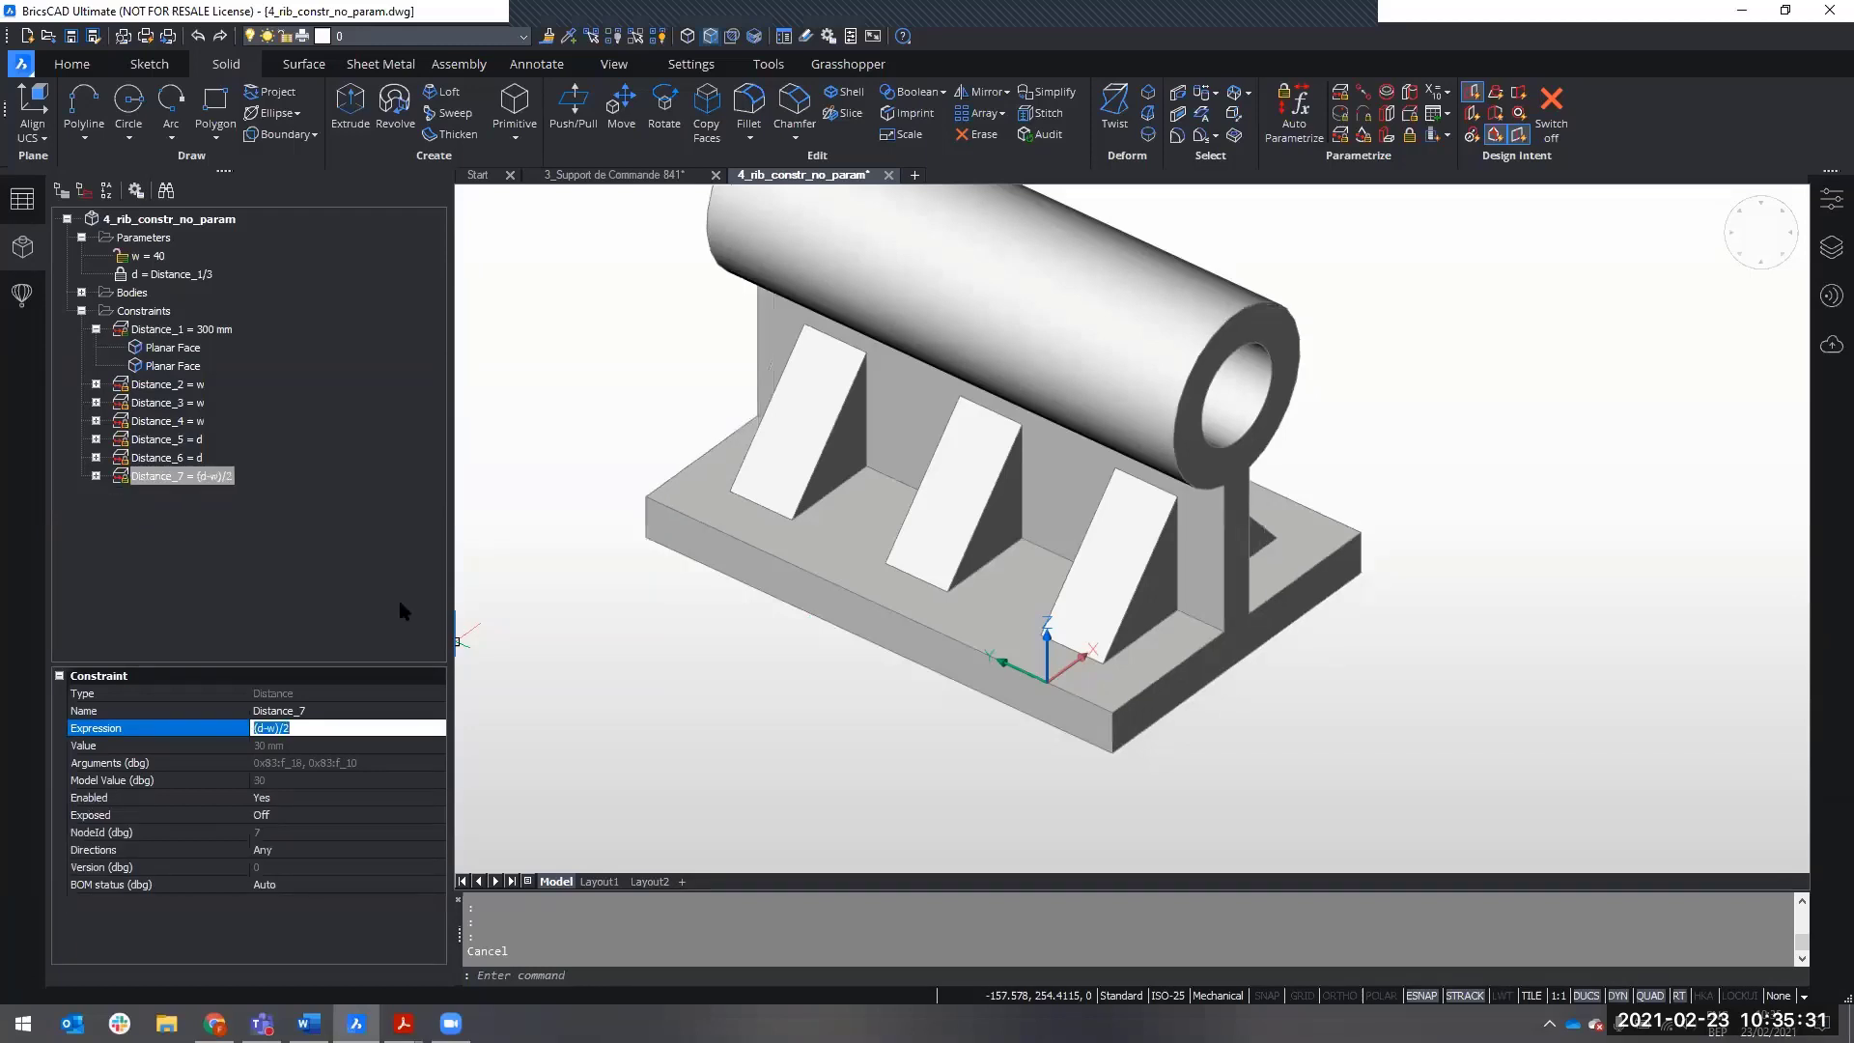
shift+middle_drag(966, 747, 820, 726)
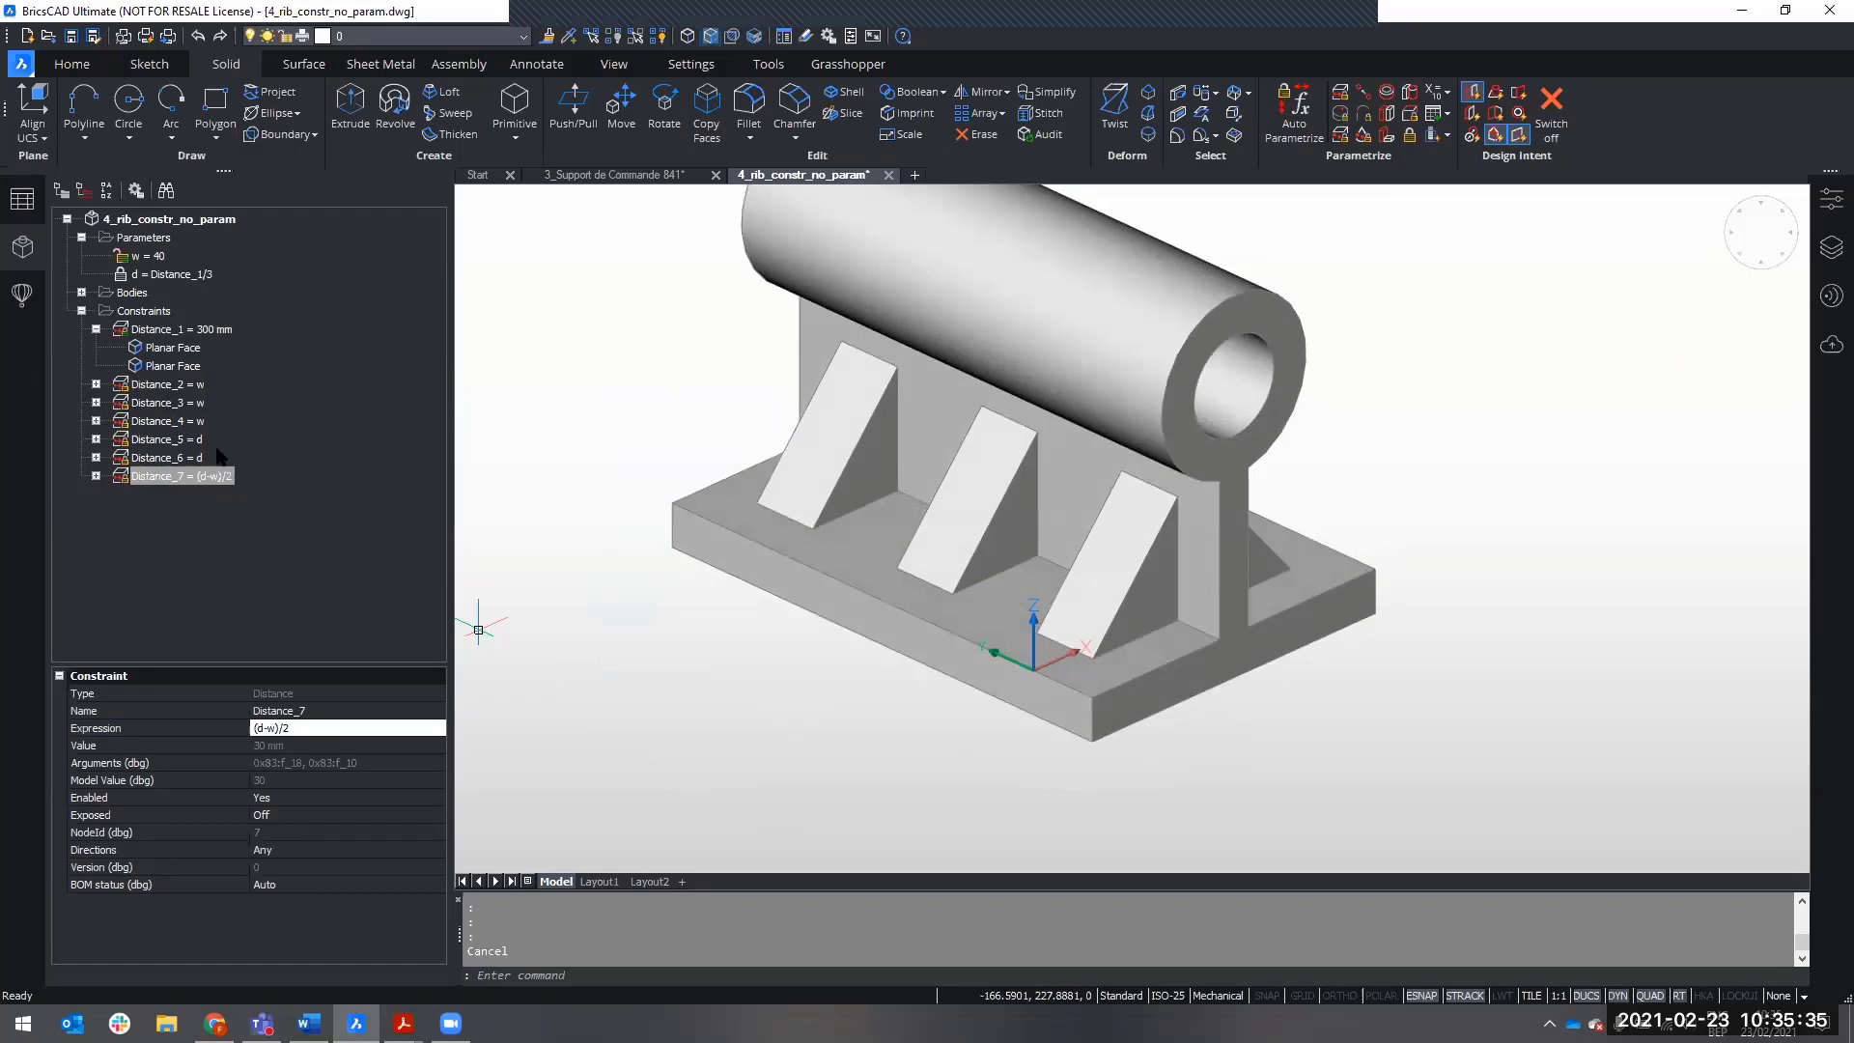
mouse_move(1118, 652)
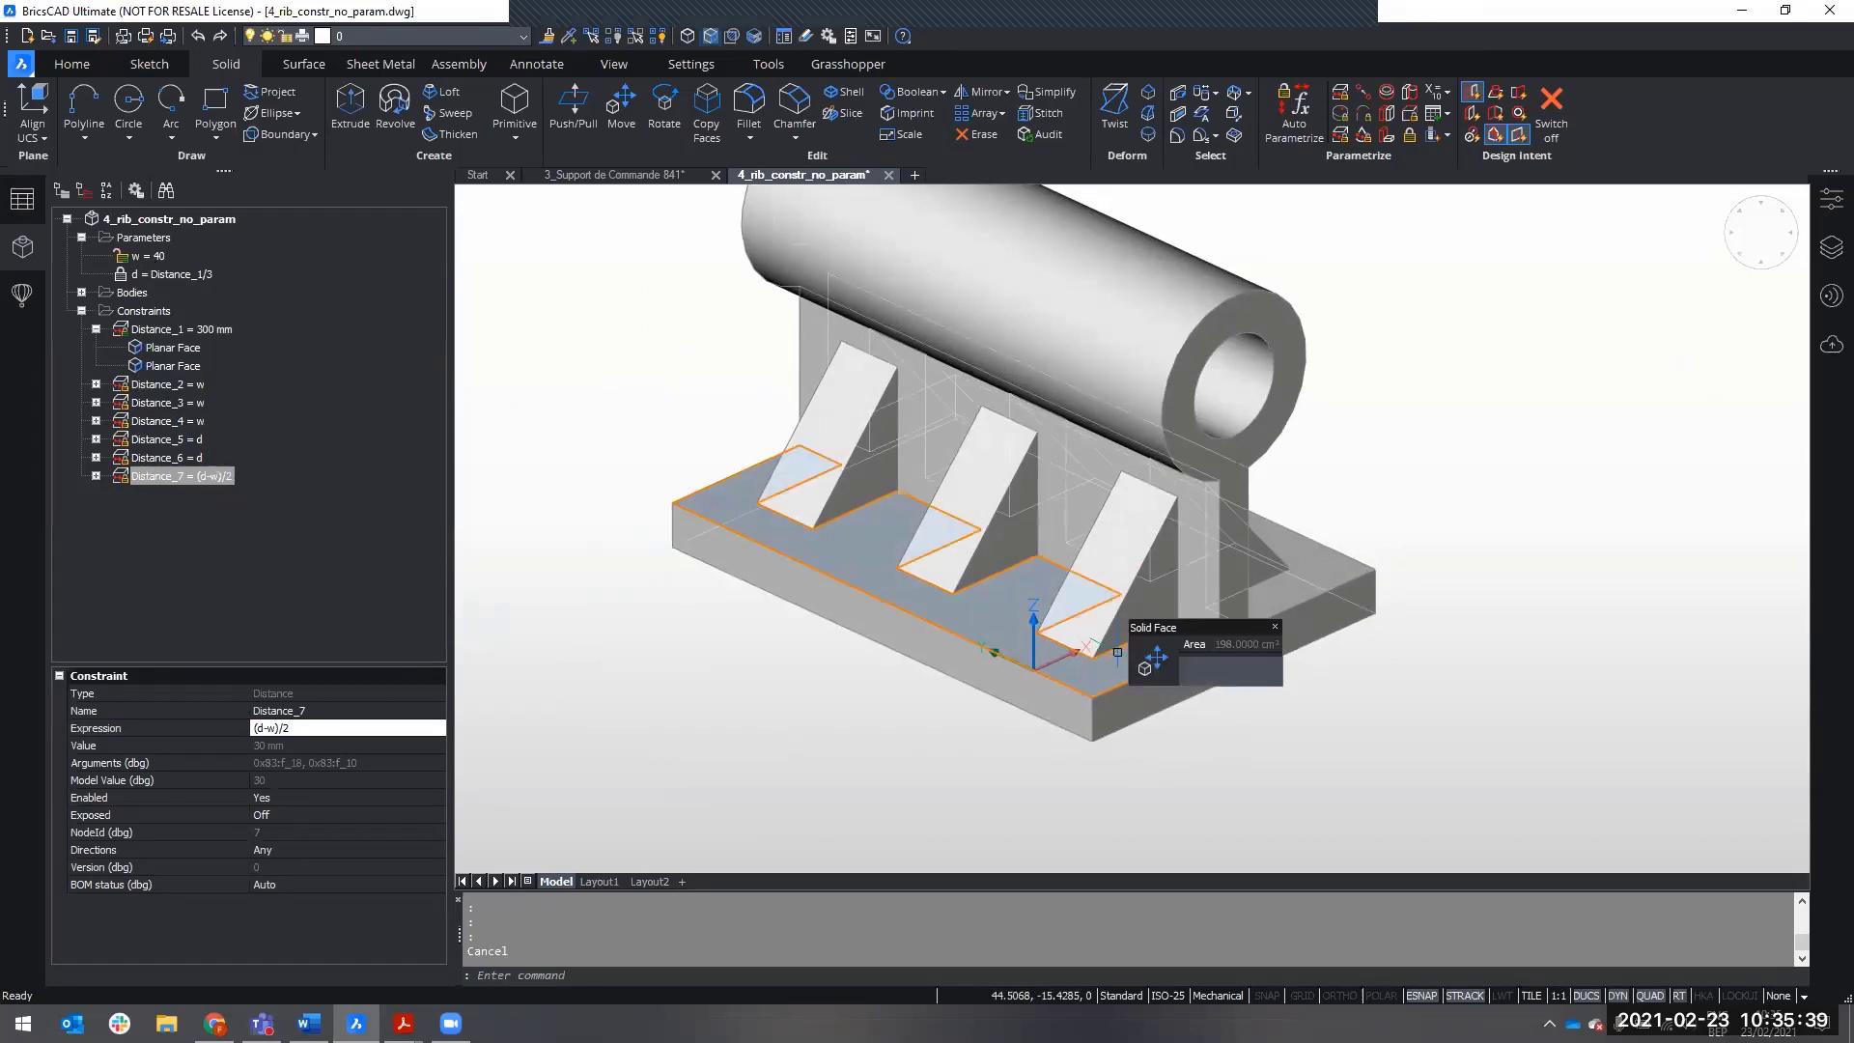
- Set the support's overall length constraint Distance_1 to 500 mm and check the rib spacing and end offset on the model
click(172, 275)
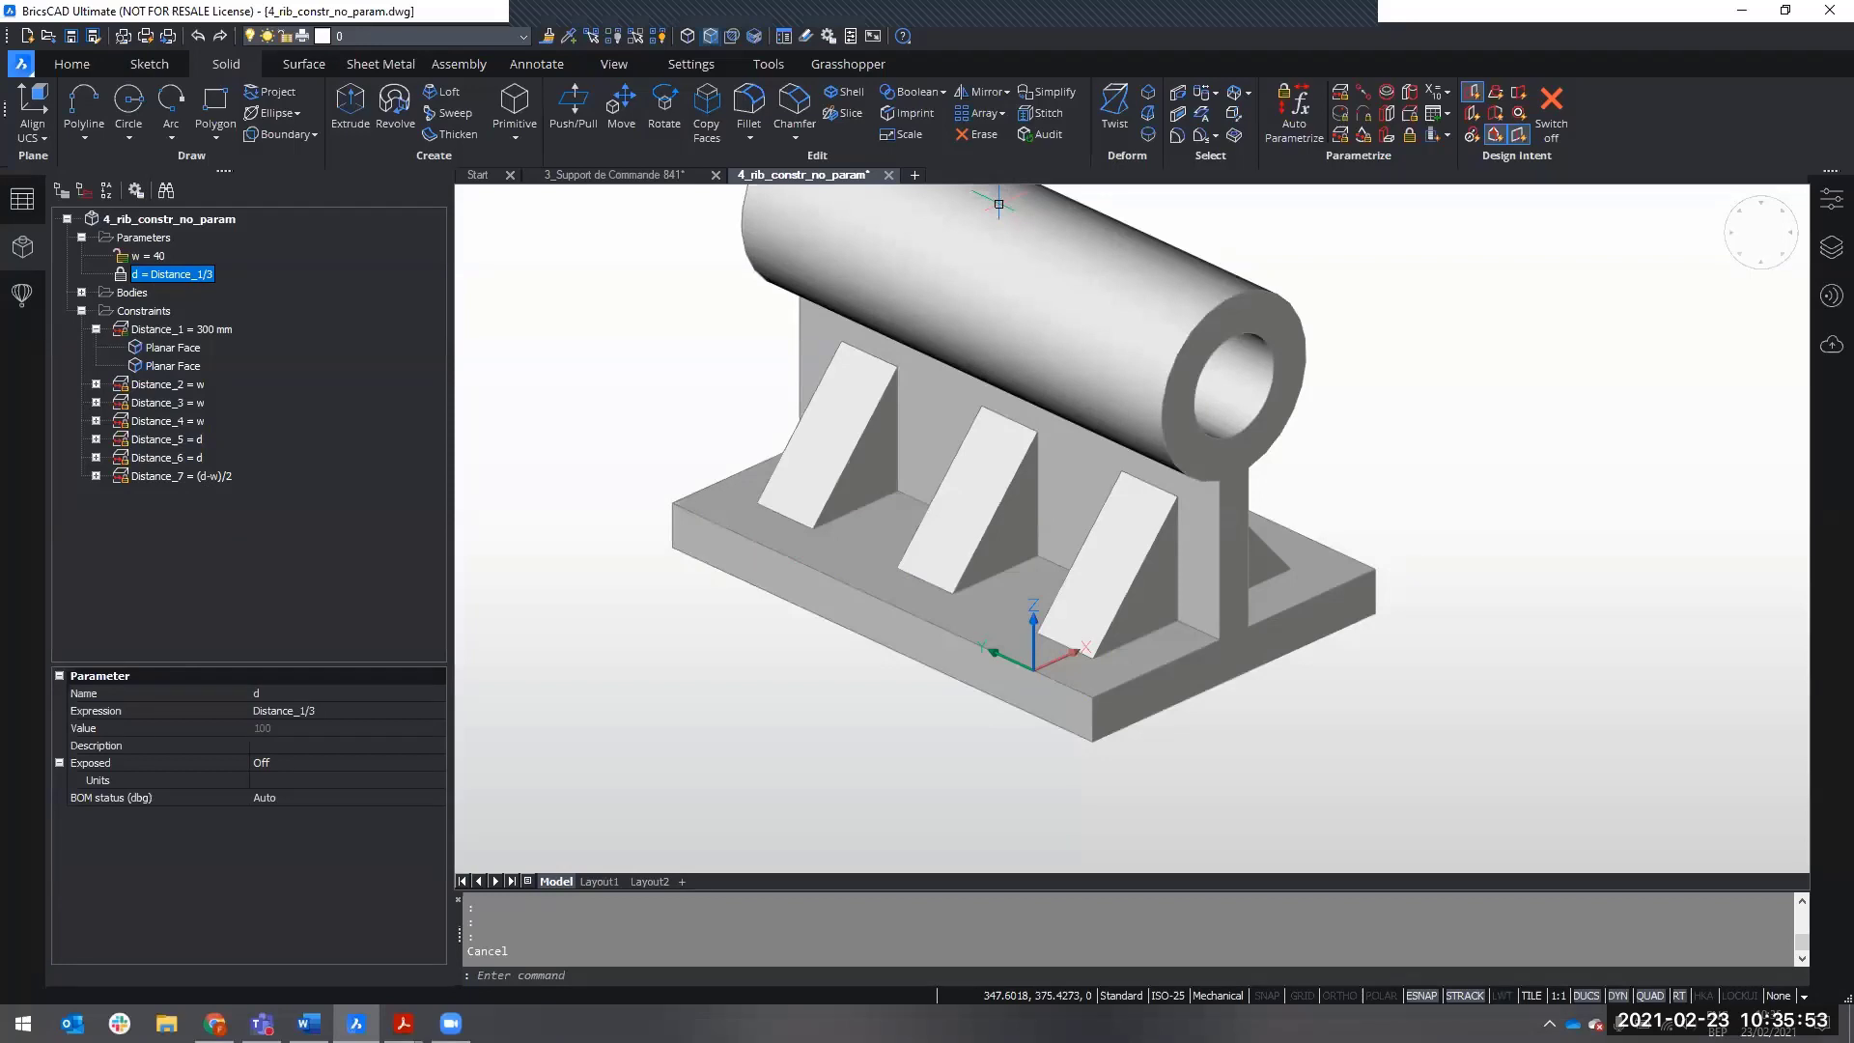
click(165, 329)
click(180, 728)
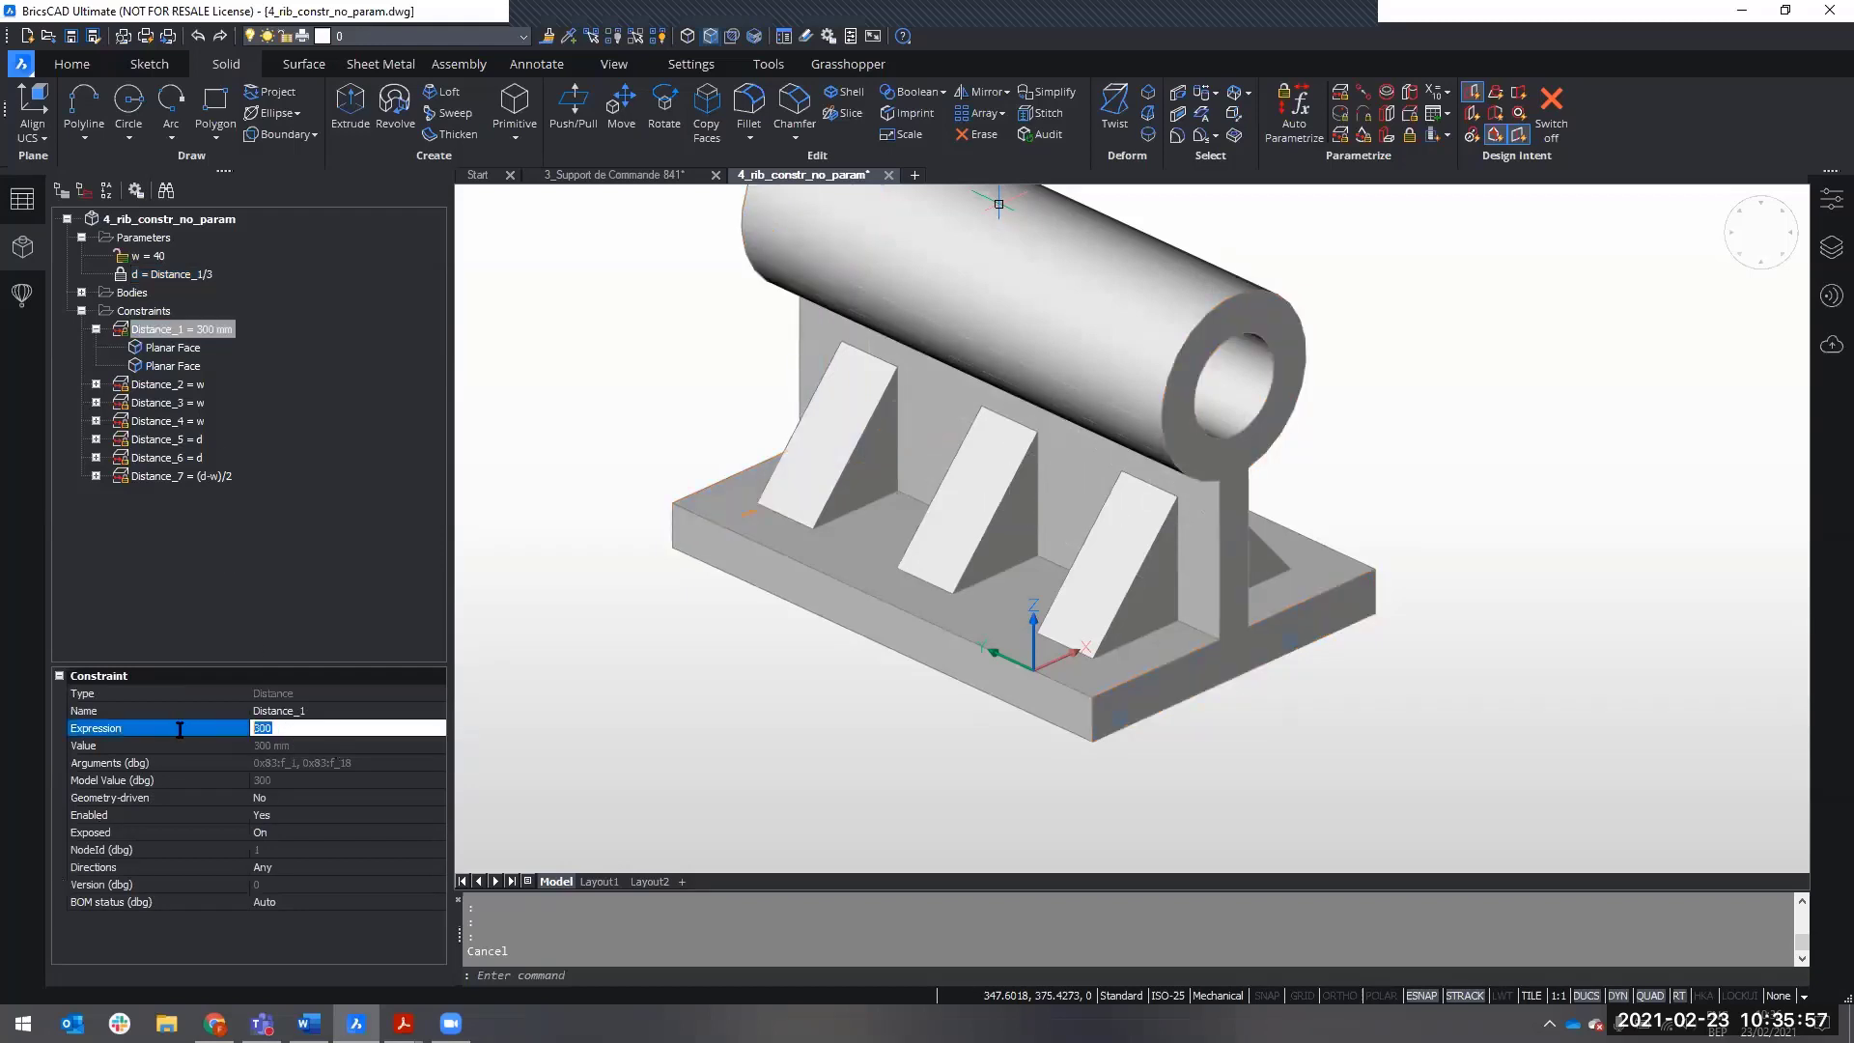
text(60)
key(Return)
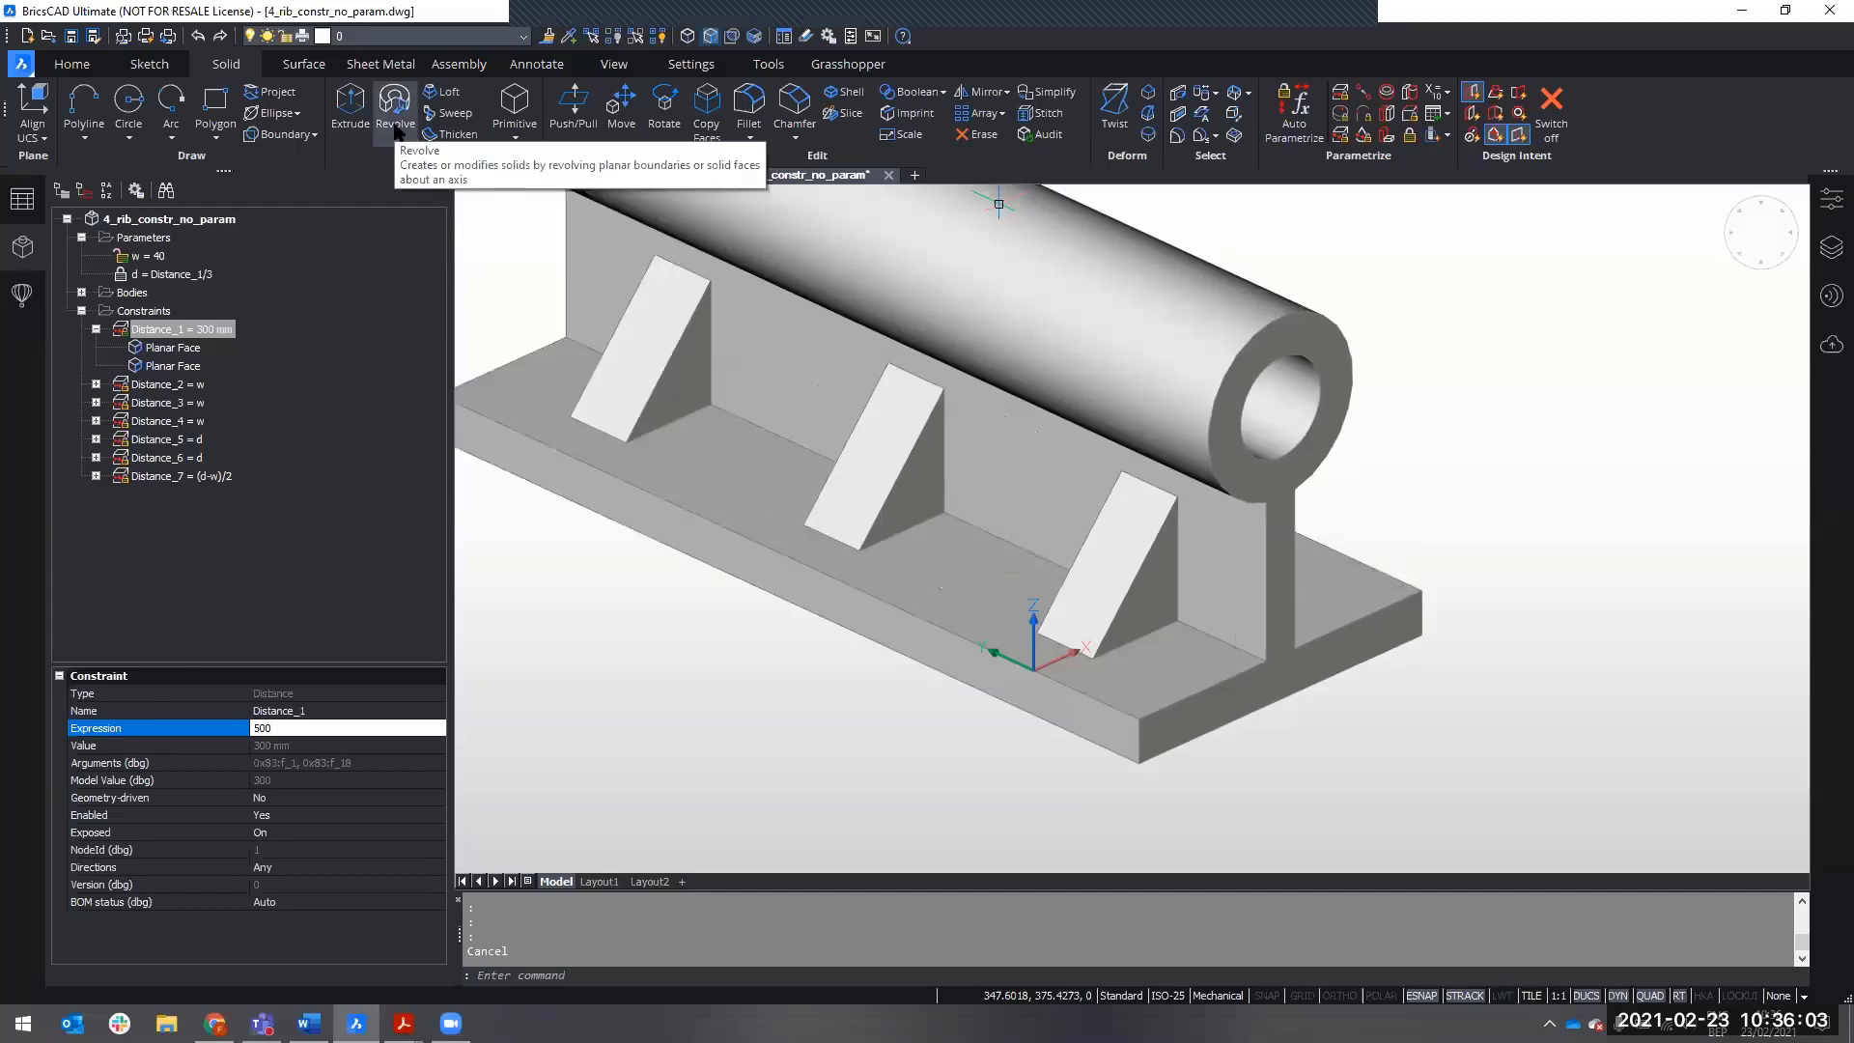
shift+middle_drag(848, 573, 975, 579)
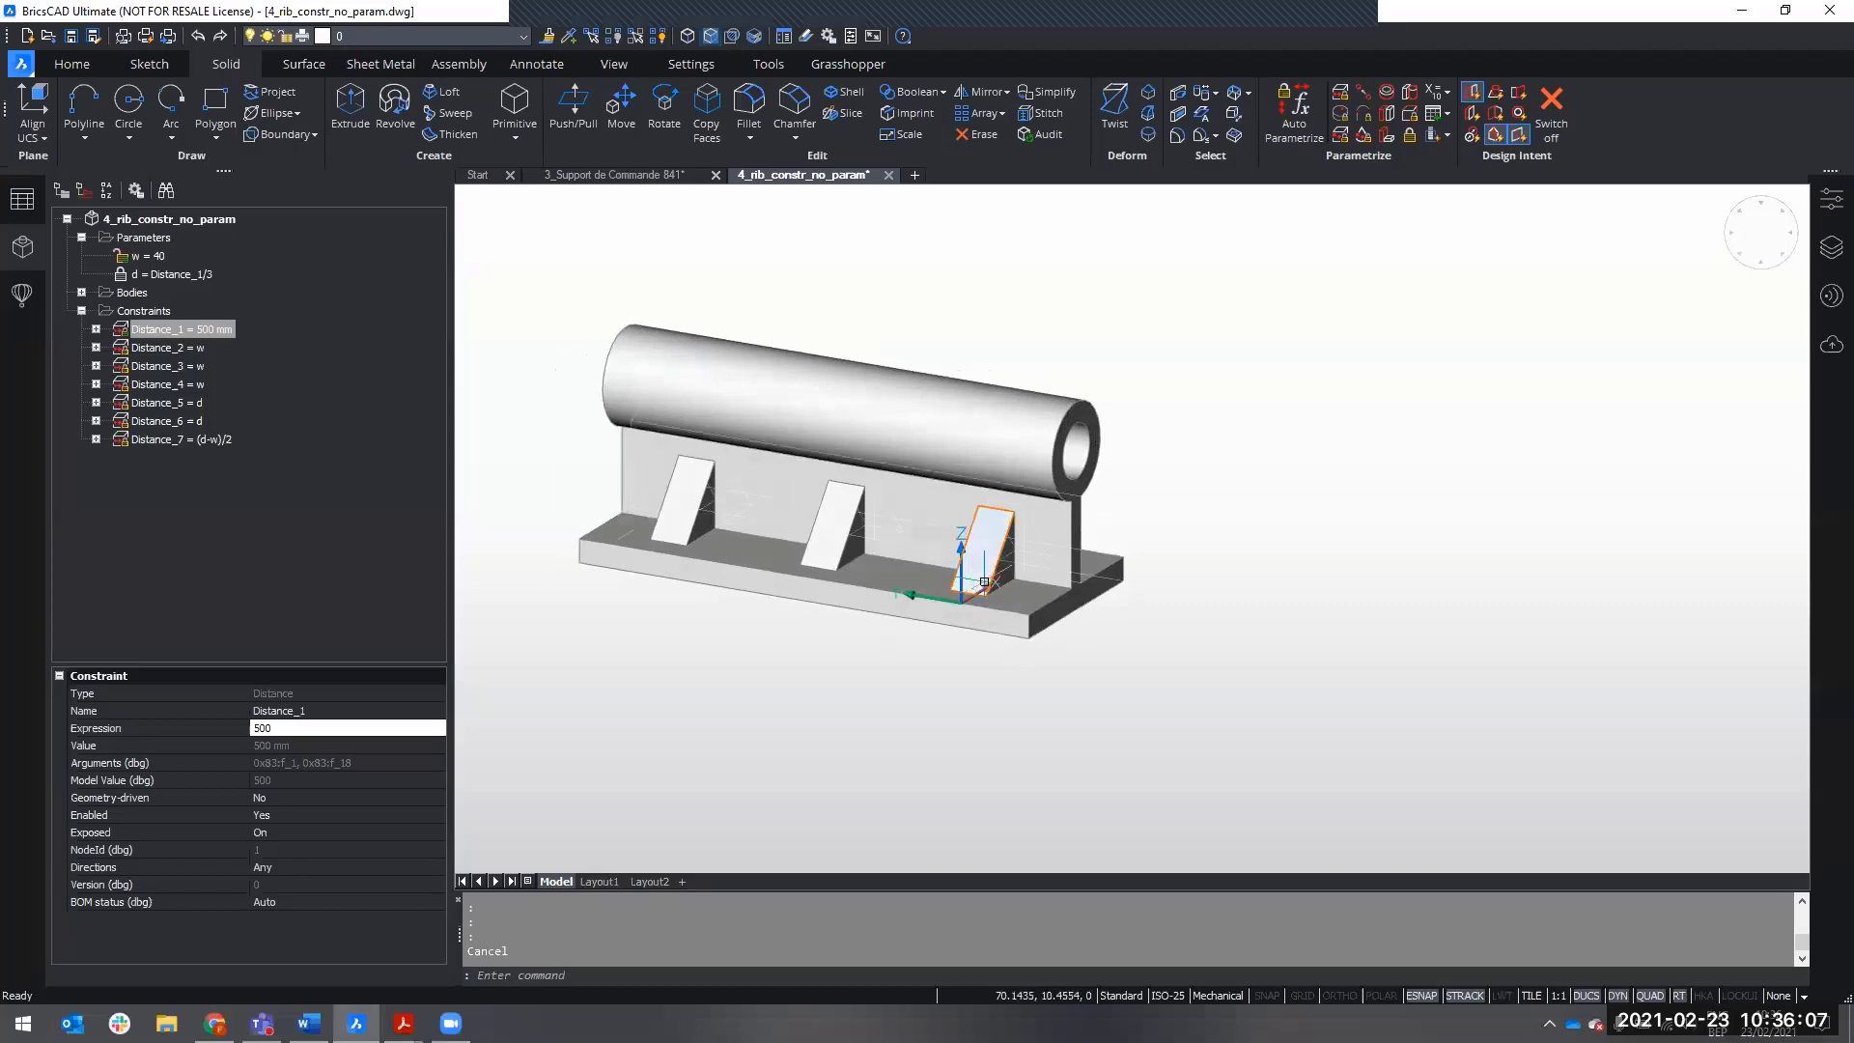
mouse_move(990, 573)
mouse_move(1019, 601)
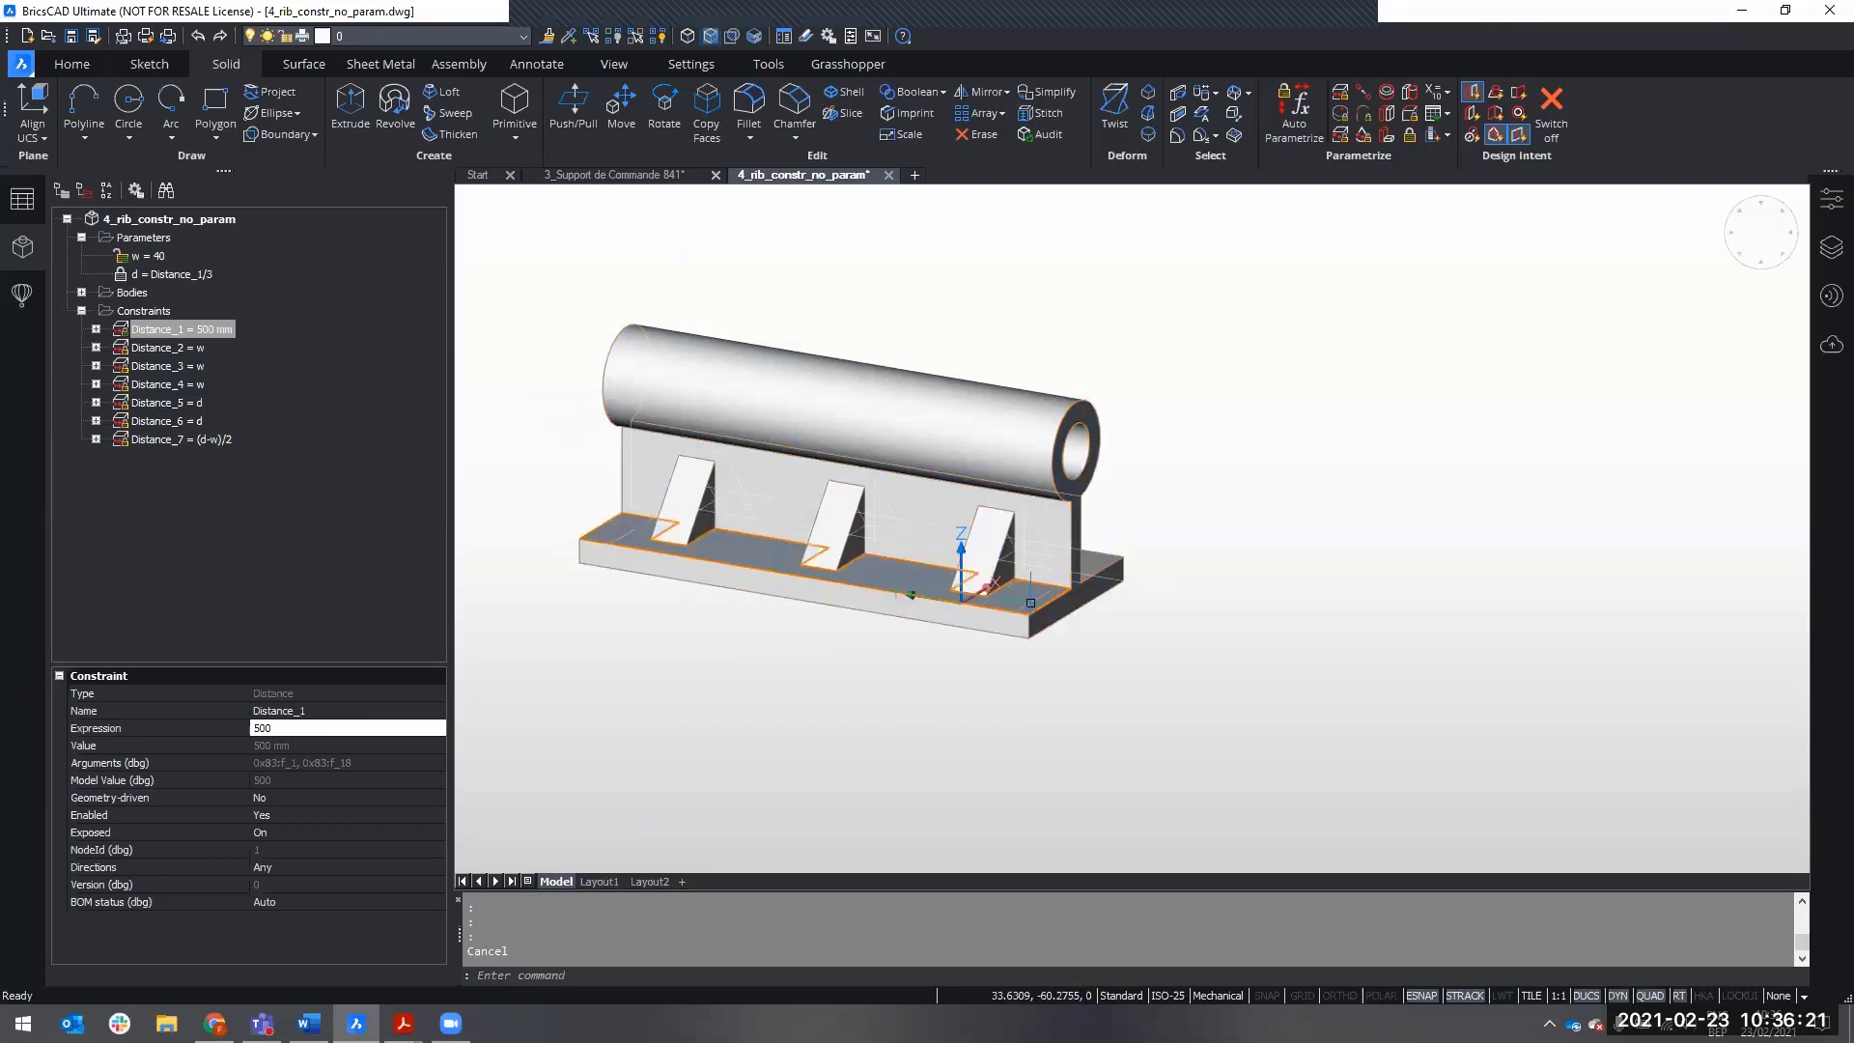
shift+middle_drag(947, 712, 906, 713)
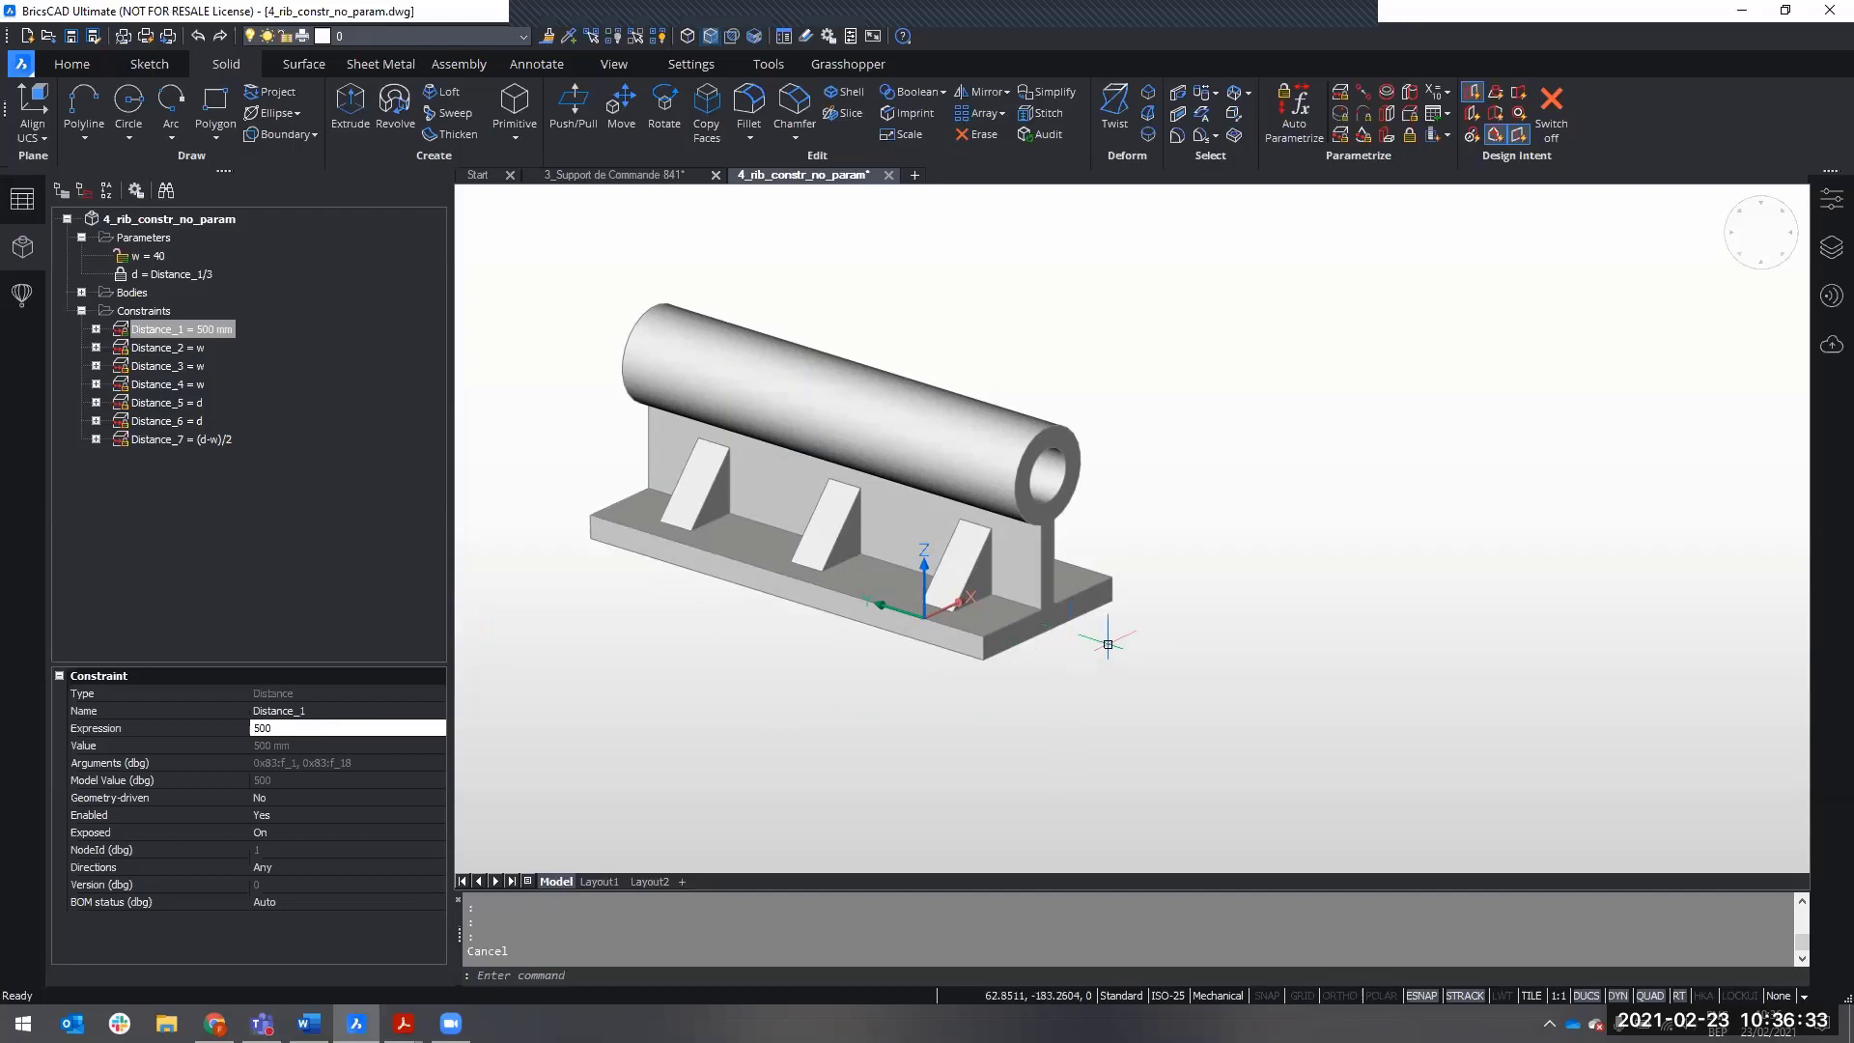
mouse_move(967, 620)
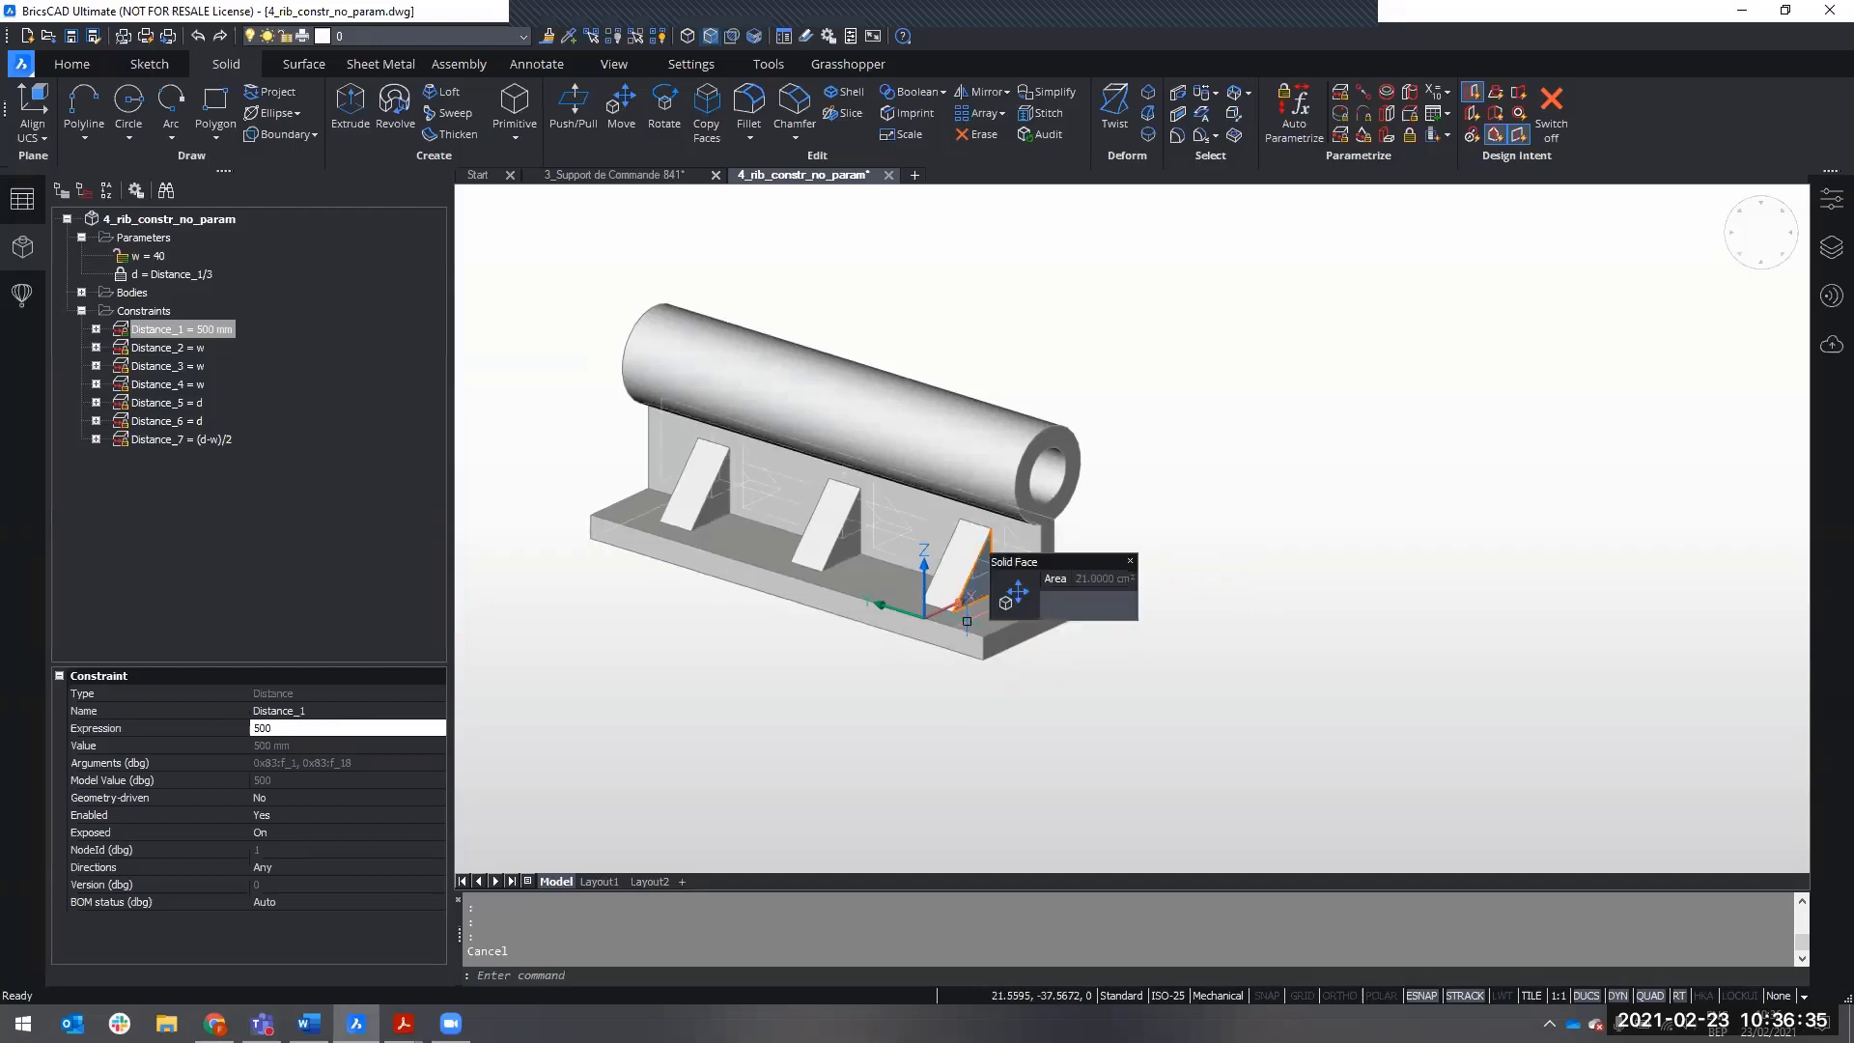